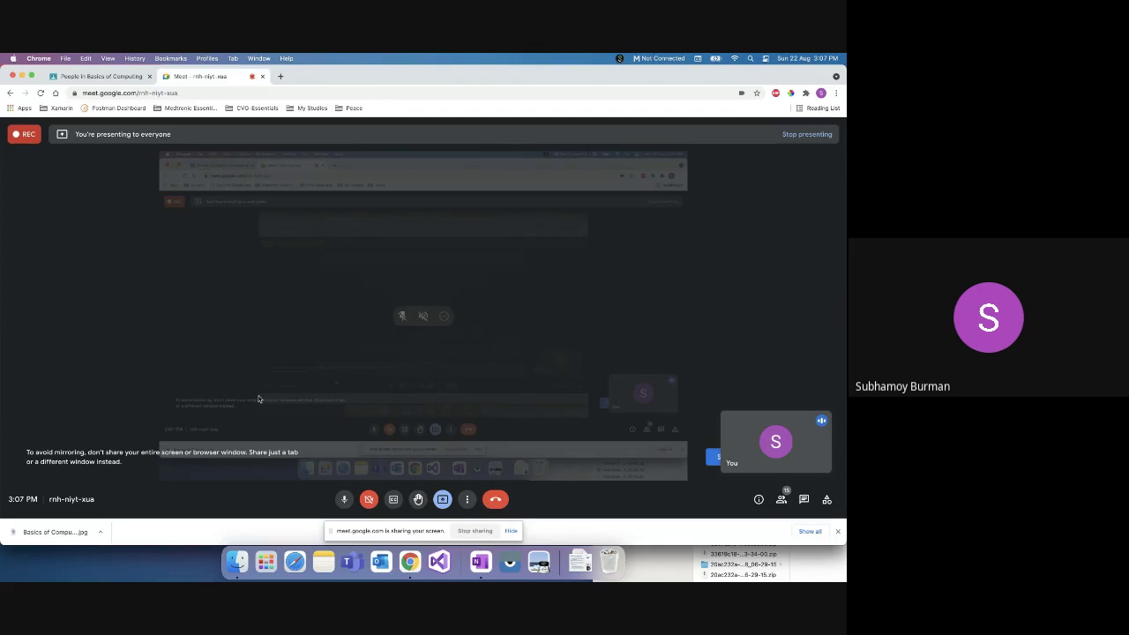
Step: Load web.whatsapp.com in a new browser tab
left_click(281, 75)
type("web.whatsapp.com")
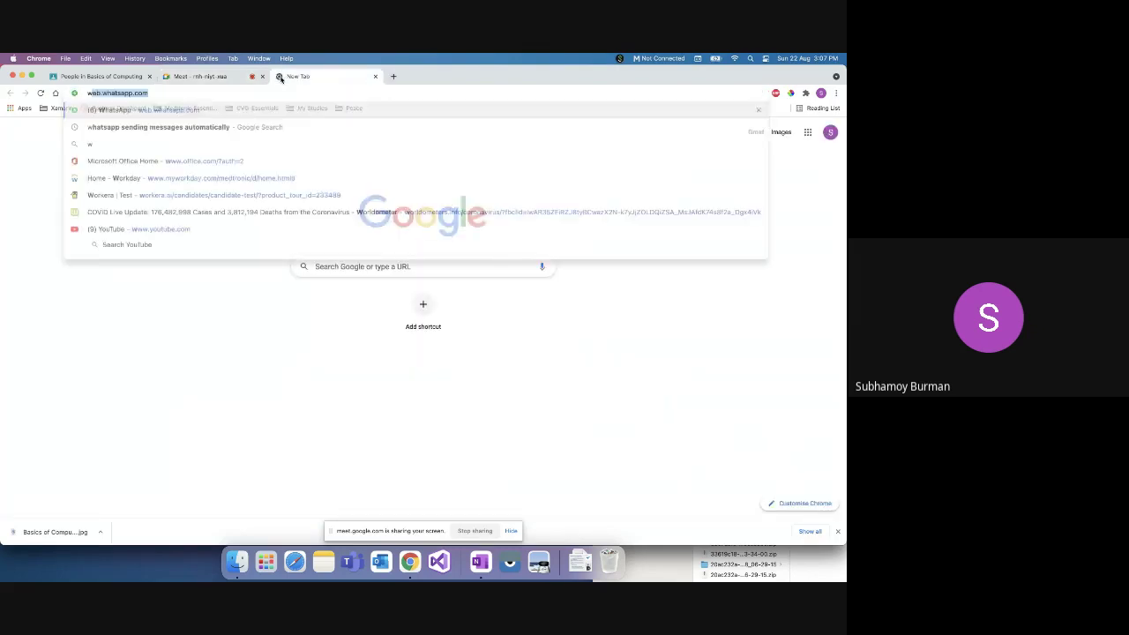
key("Return")
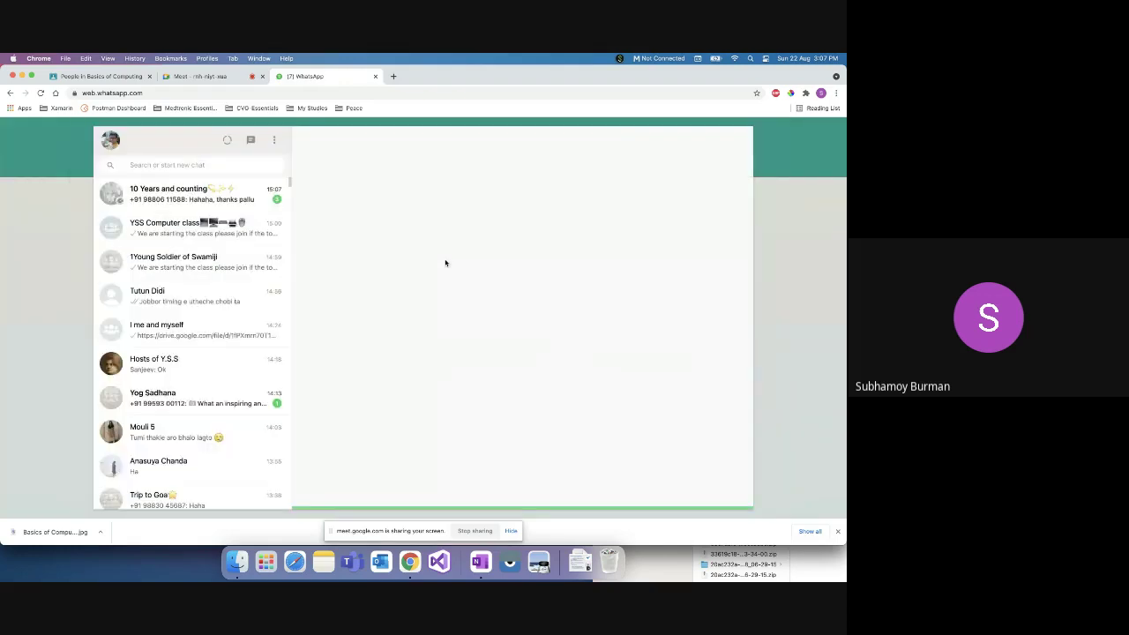
Step: Select the Google Classroom link in the YSS Computer class chat and return to Meet
left_click(196, 224)
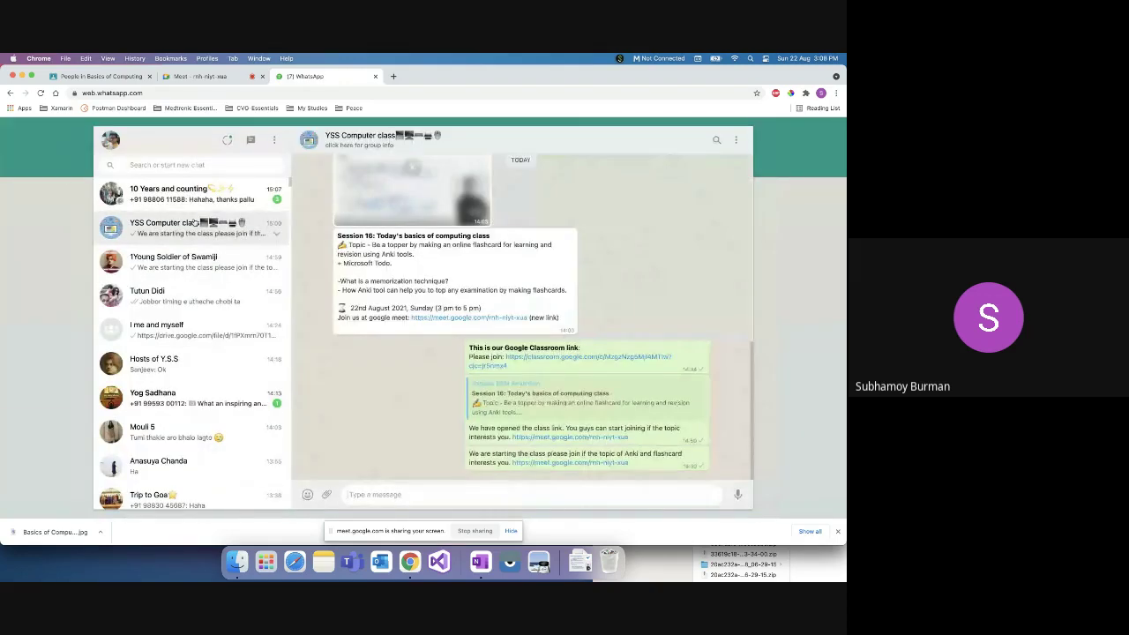
left_click_drag(521, 368, 504, 358)
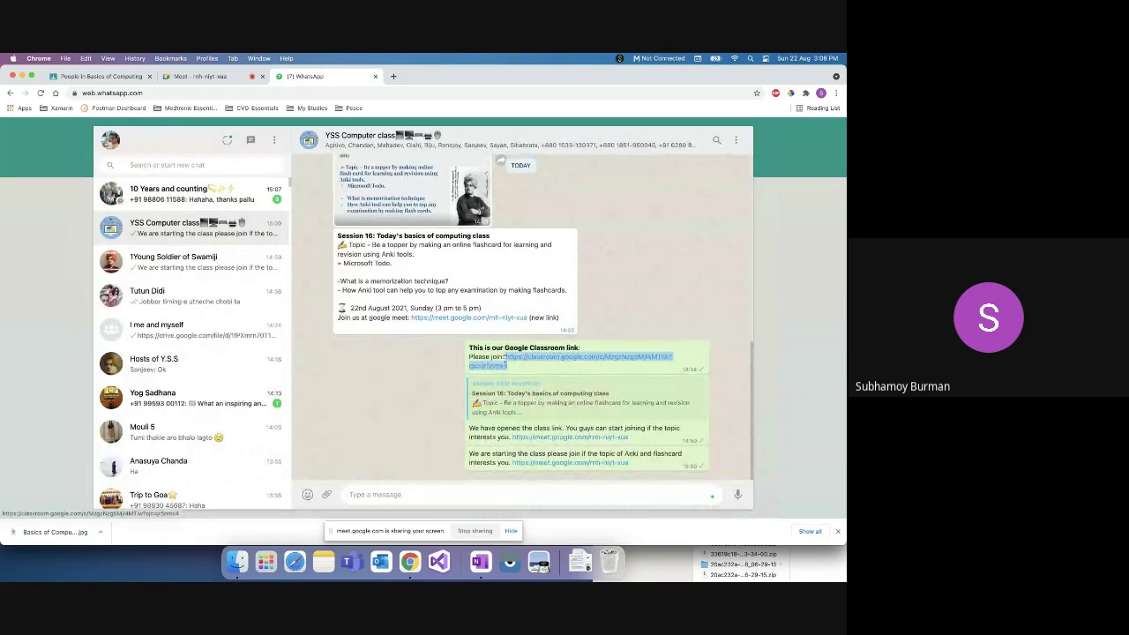
left_click(216, 77)
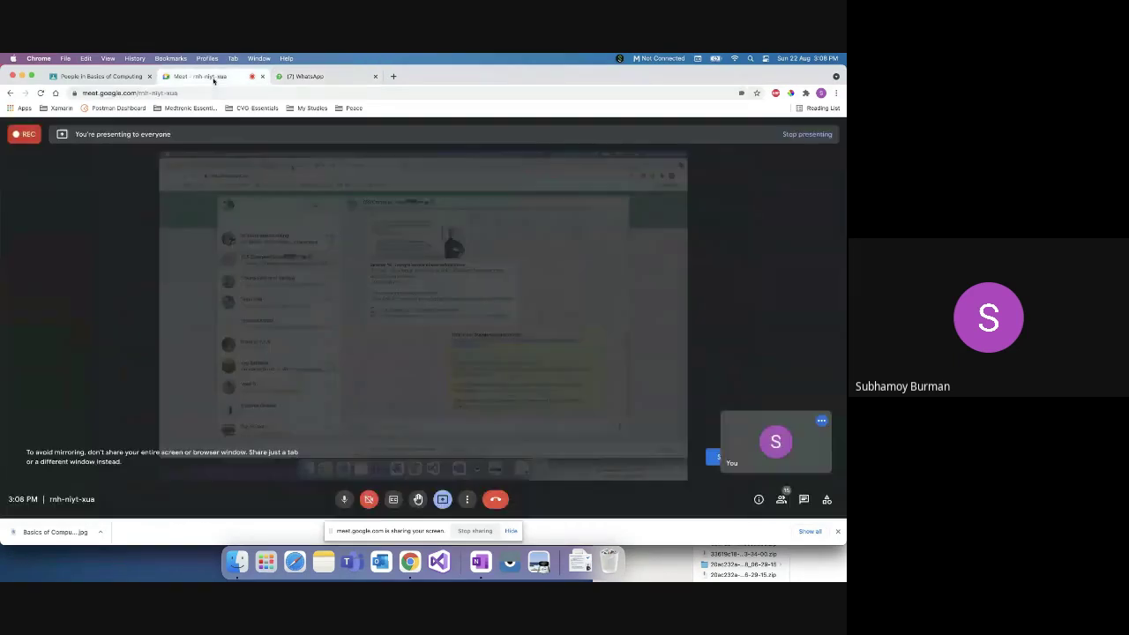
Step: Paste the Classroom link into Meet's in-call chat, send it, then go to Classroom People
left_click(805, 499)
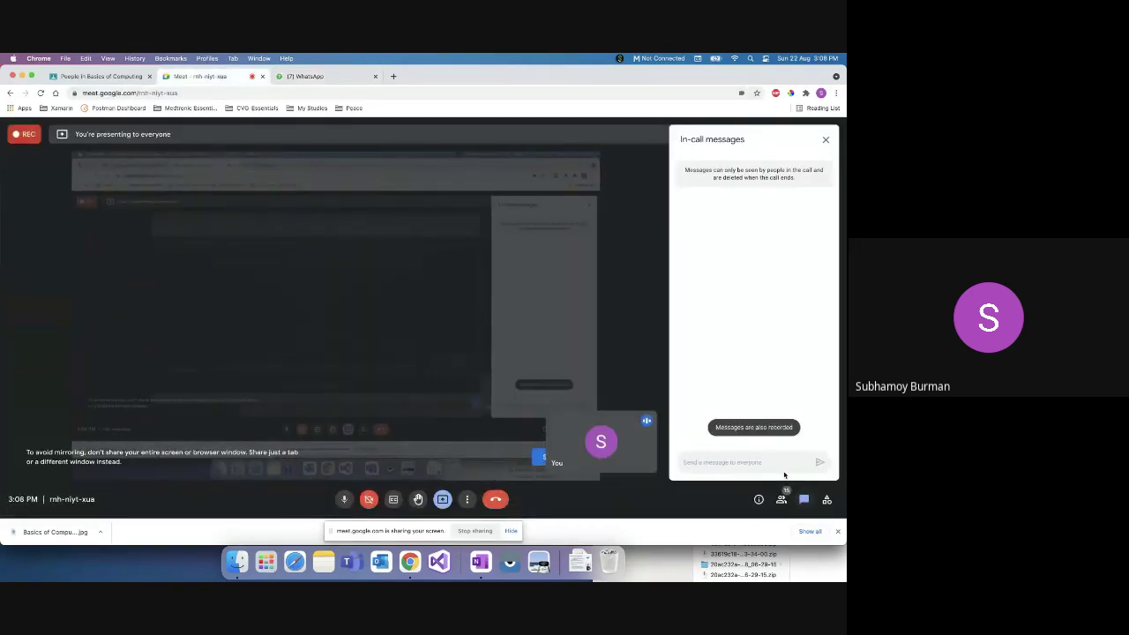
key("Return")
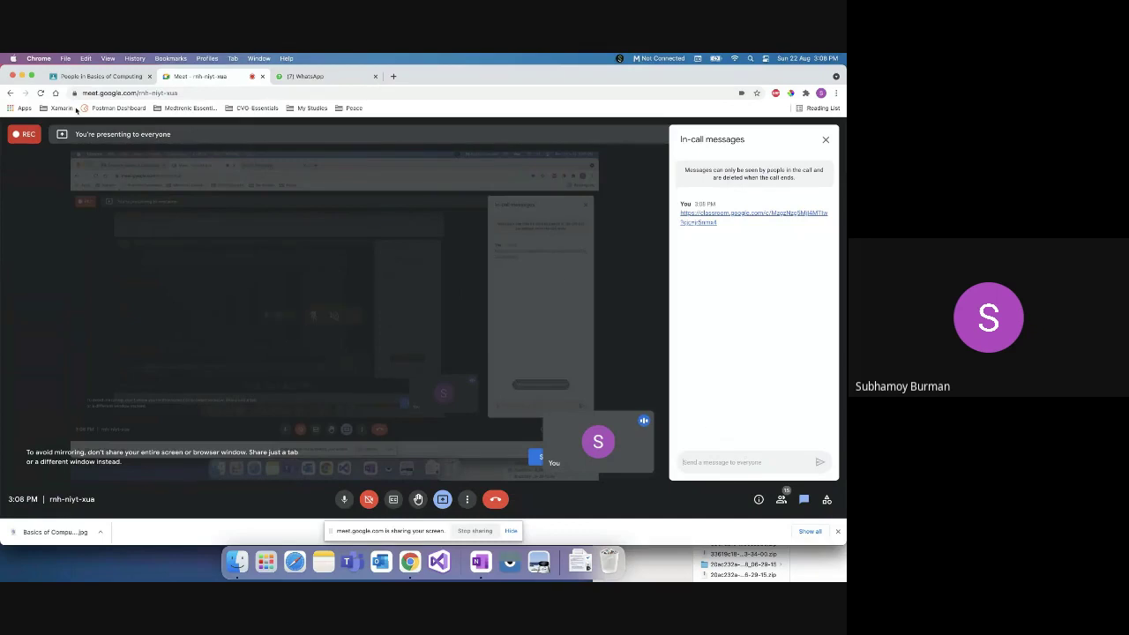
left_click(80, 76)
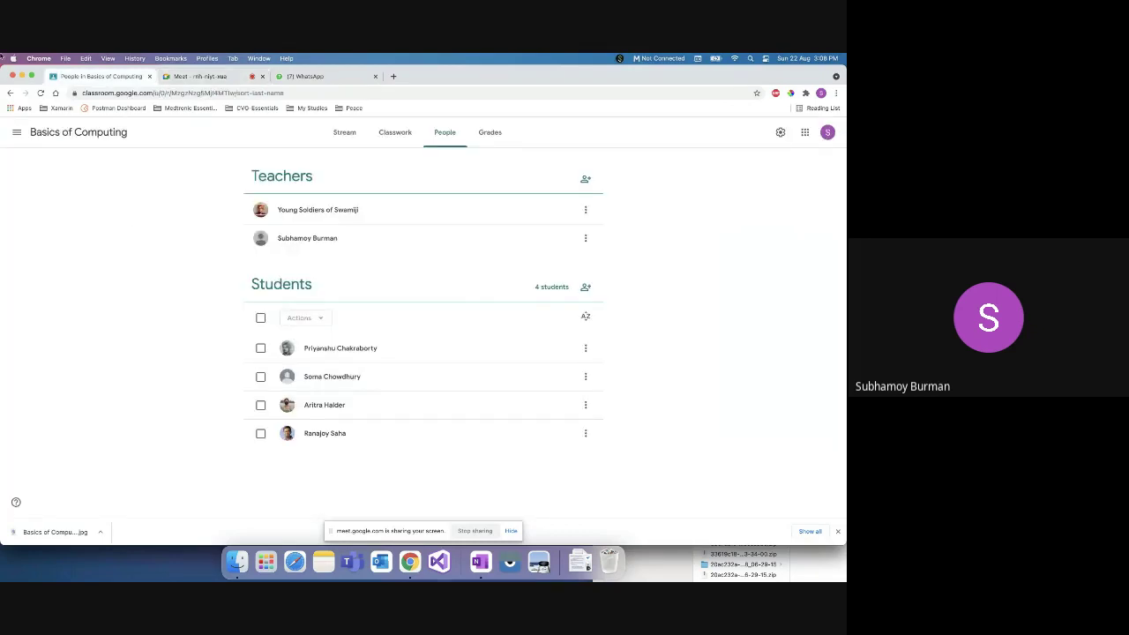
Step: Reload the Basics of Computing class, browse its Stream, then open Classwork topics
left_click(231, 93)
key("Return")
left_click(345, 134)
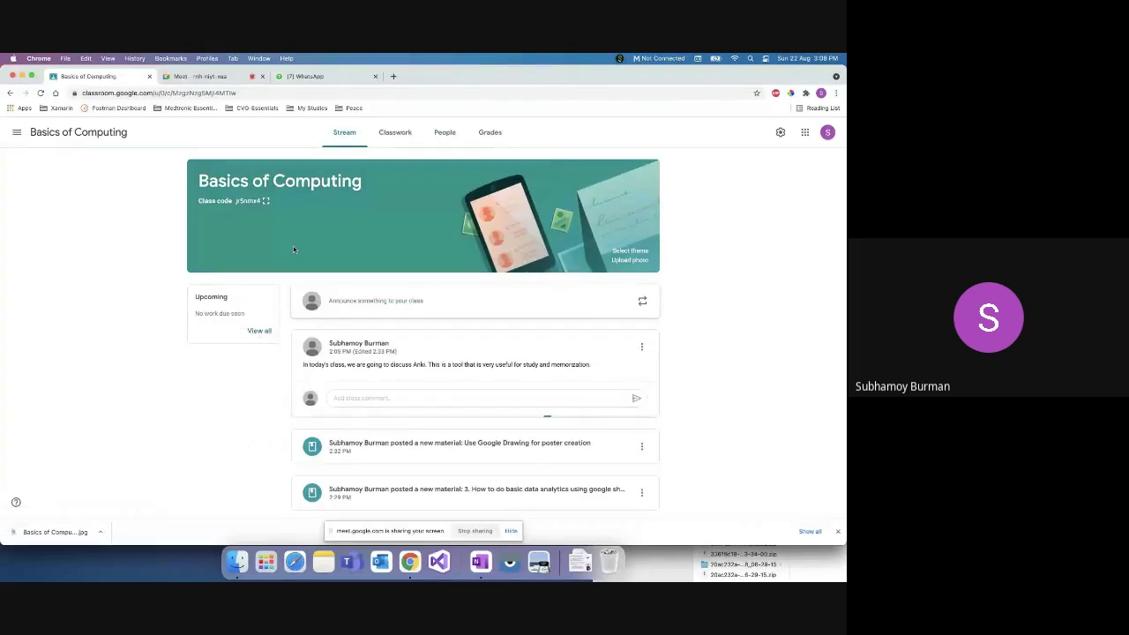
scroll(176, 438, "down", 2)
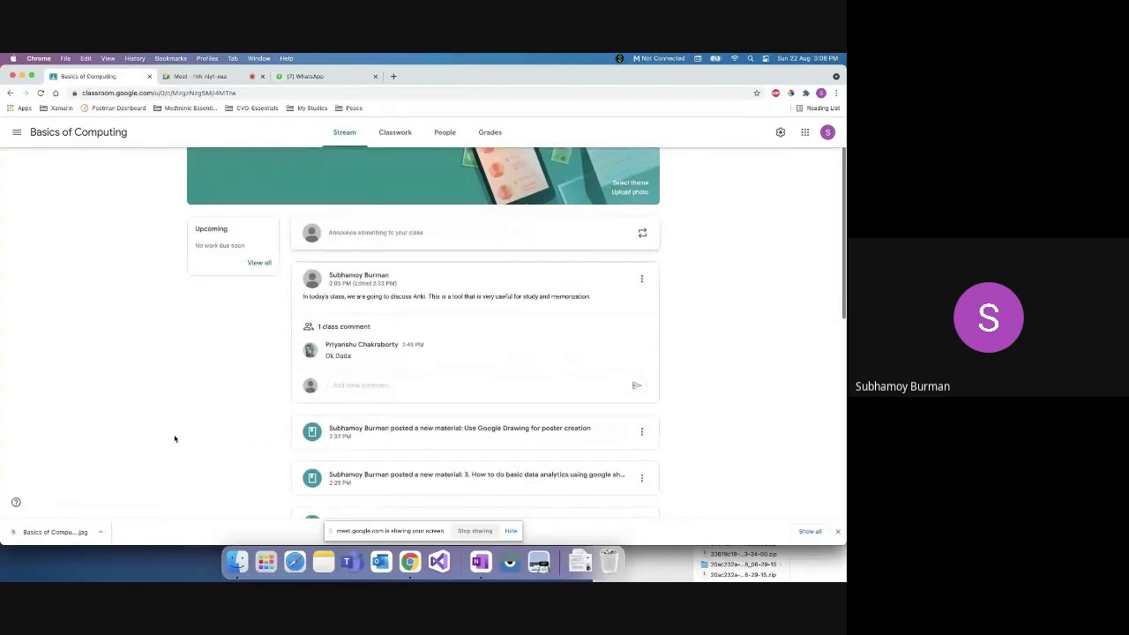
scroll(416, 335, "down", 10)
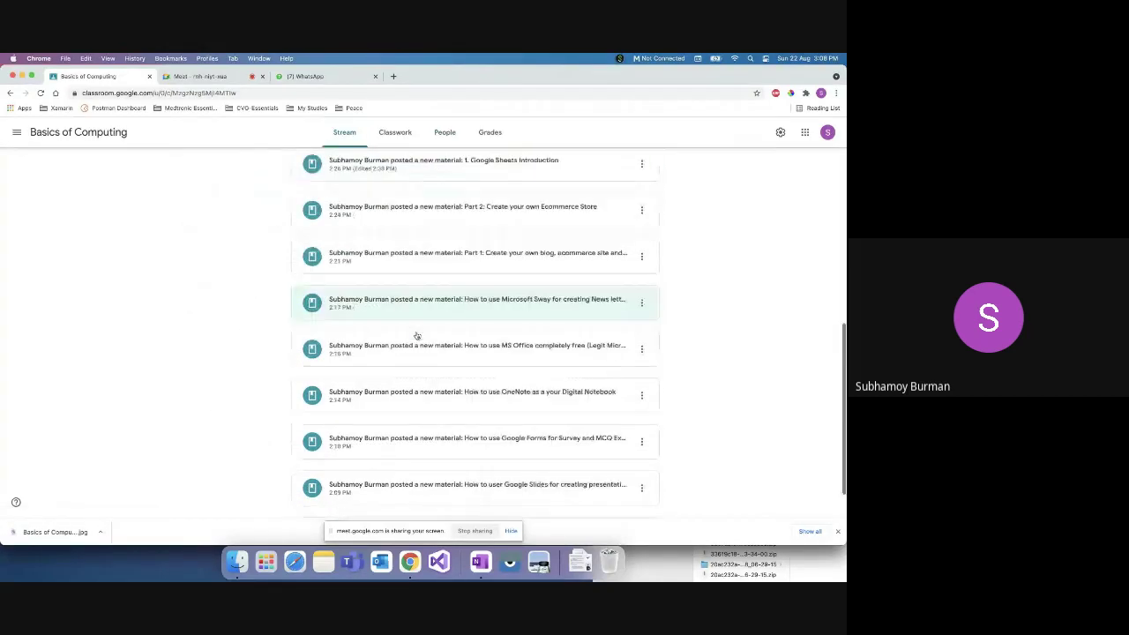
scroll(429, 269, "up", 15)
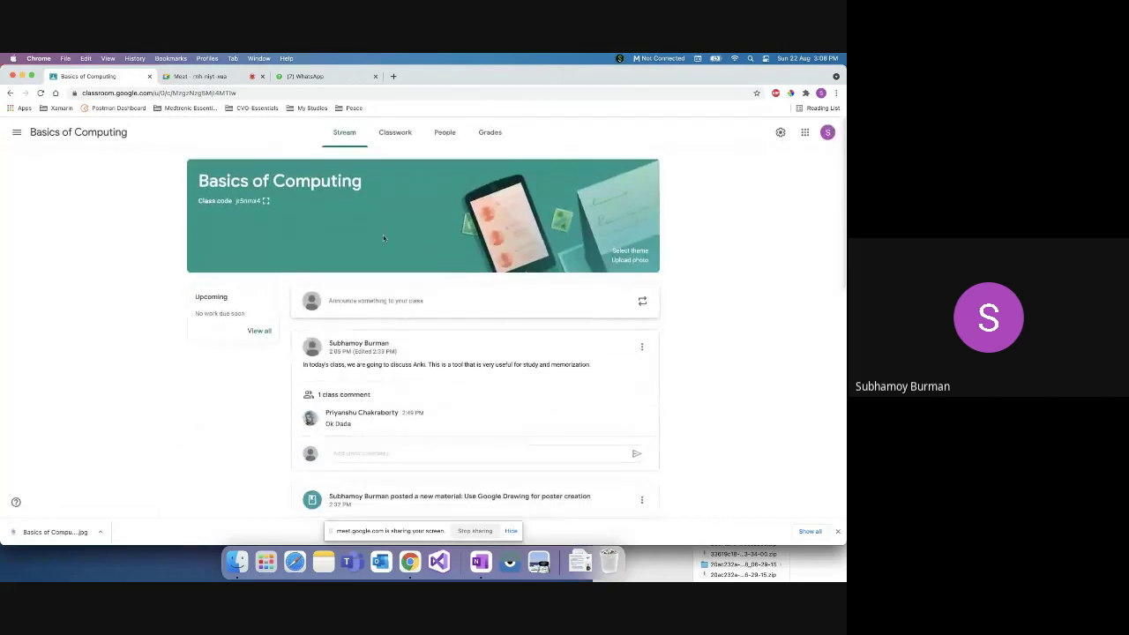
left_click(401, 133)
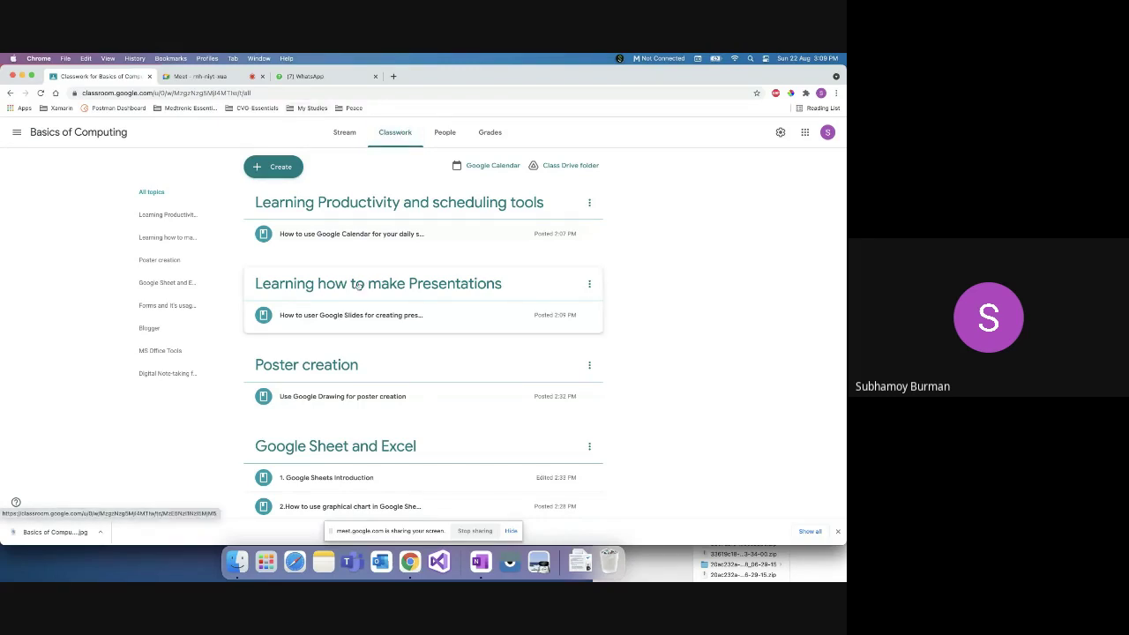
Step: Close the WhatsApp tab and expand the Google Forms material to reveal its recording link
left_click(375, 76)
scroll(374, 357, "down", 3)
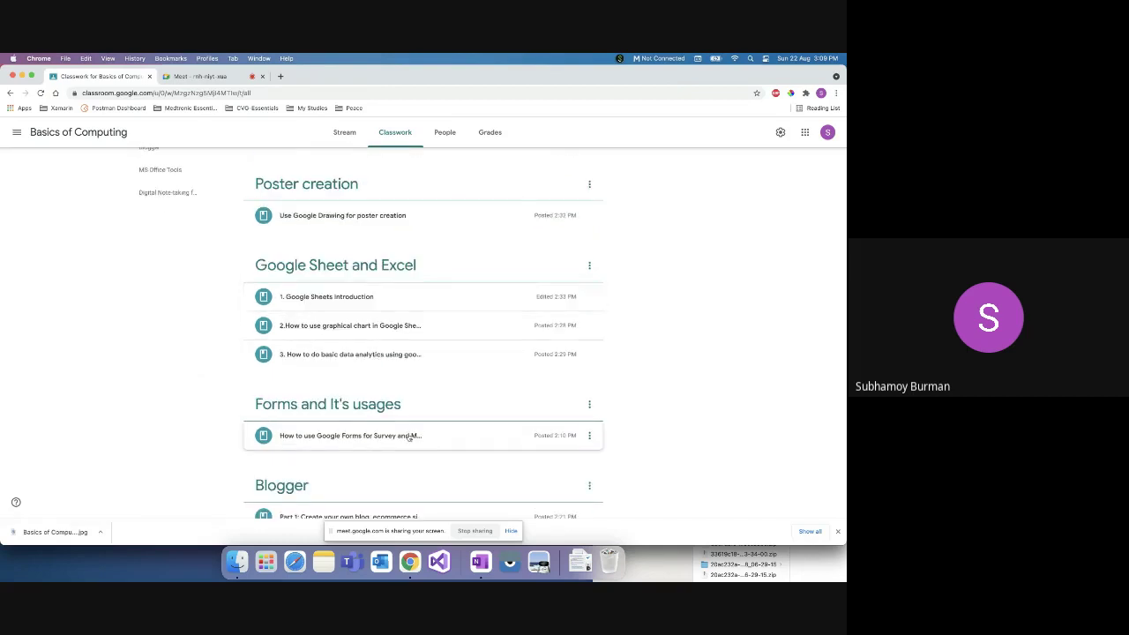
scroll(406, 437, "down", 1)
left_click(432, 396)
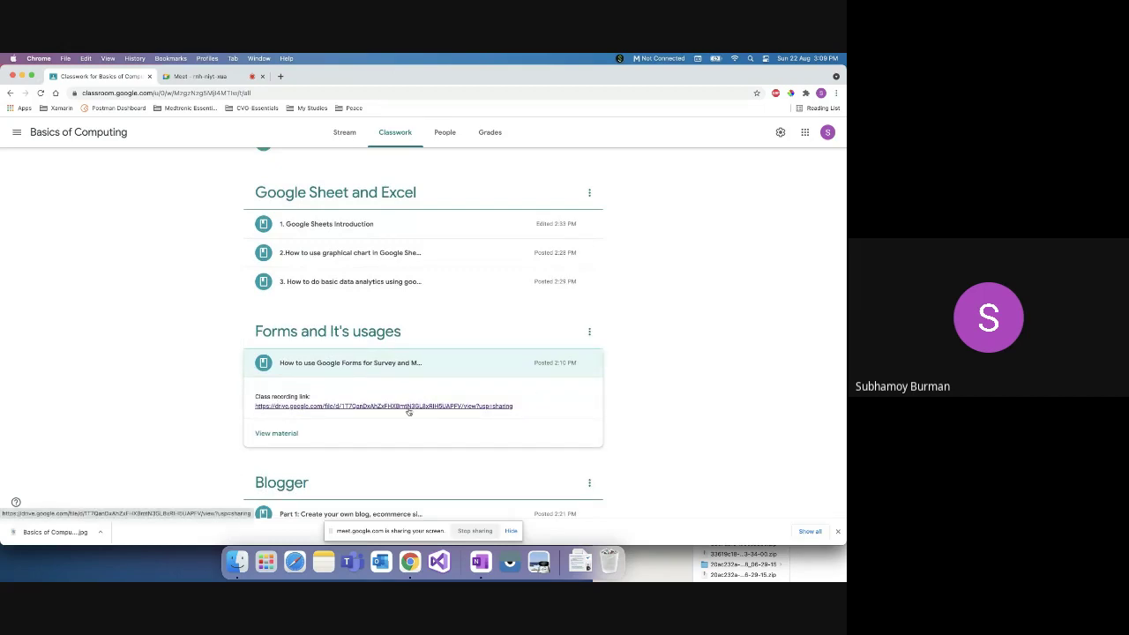
scroll(408, 411, "down", 3)
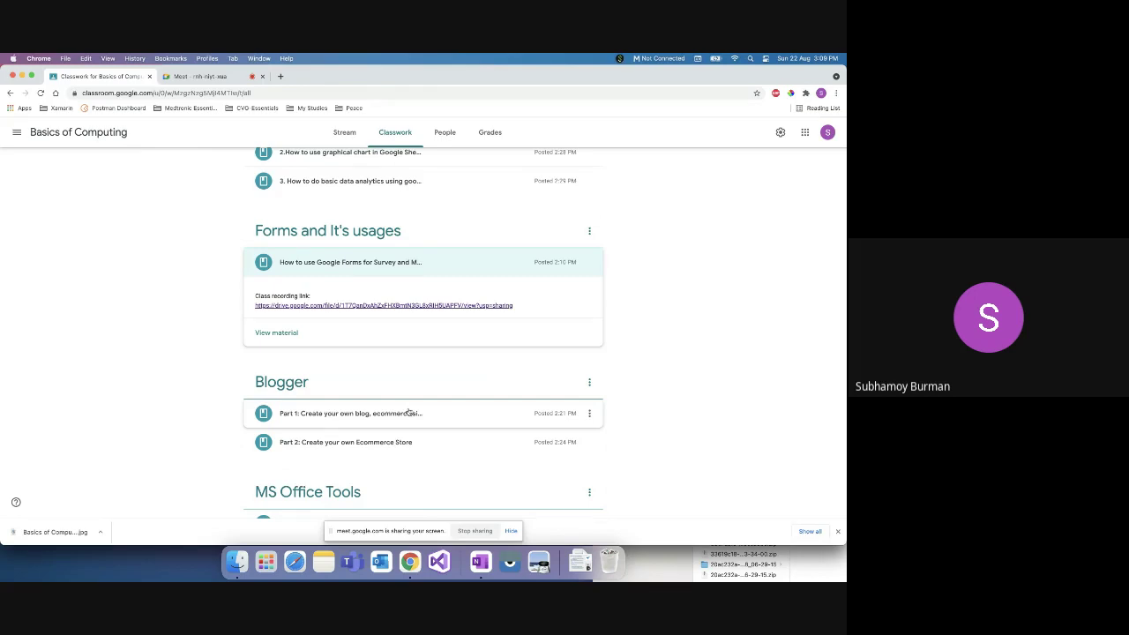
left_click(344, 132)
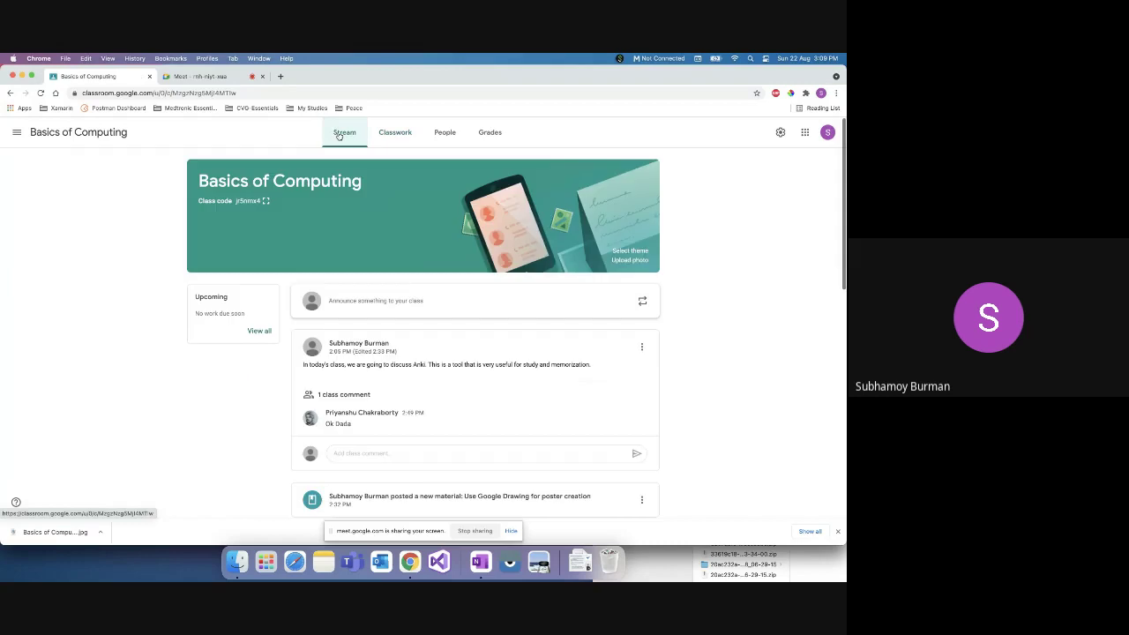
Step: Start an announcement to All students, then discard the empty draft when switching to People
left_click(366, 305)
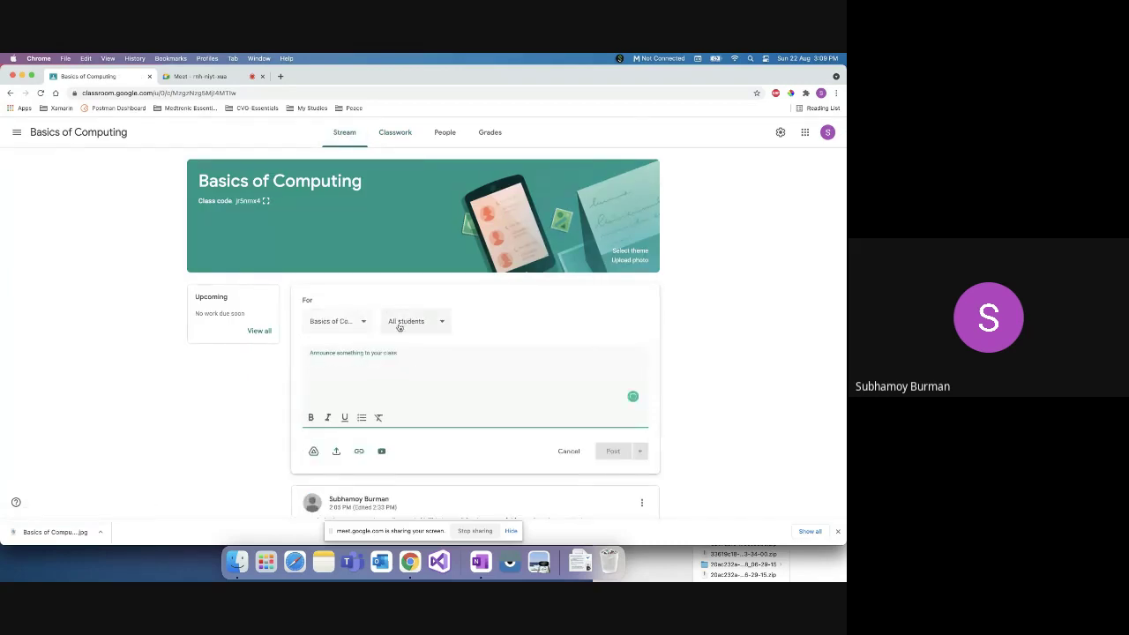
left_click(398, 327)
left_click(710, 308)
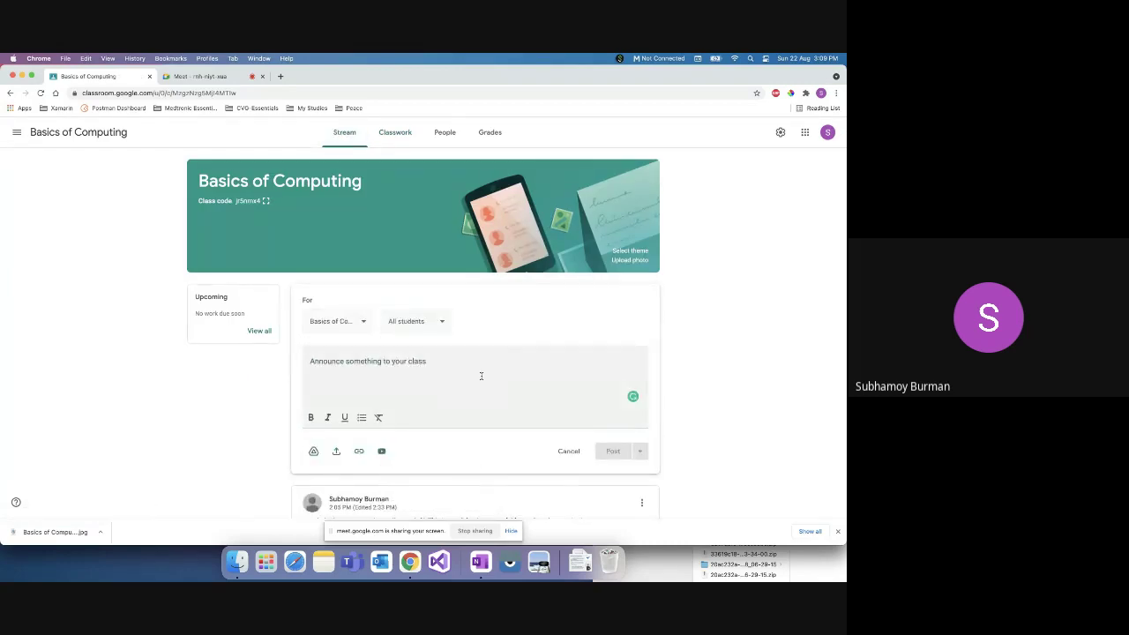
left_click(431, 369)
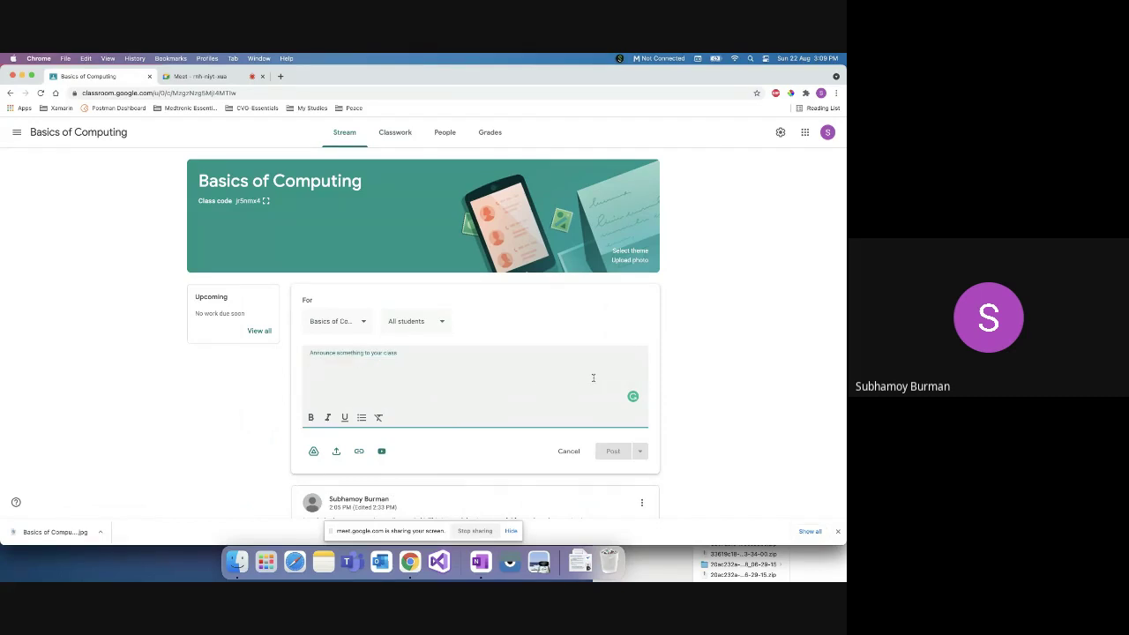
scroll(517, 375, "down", 3)
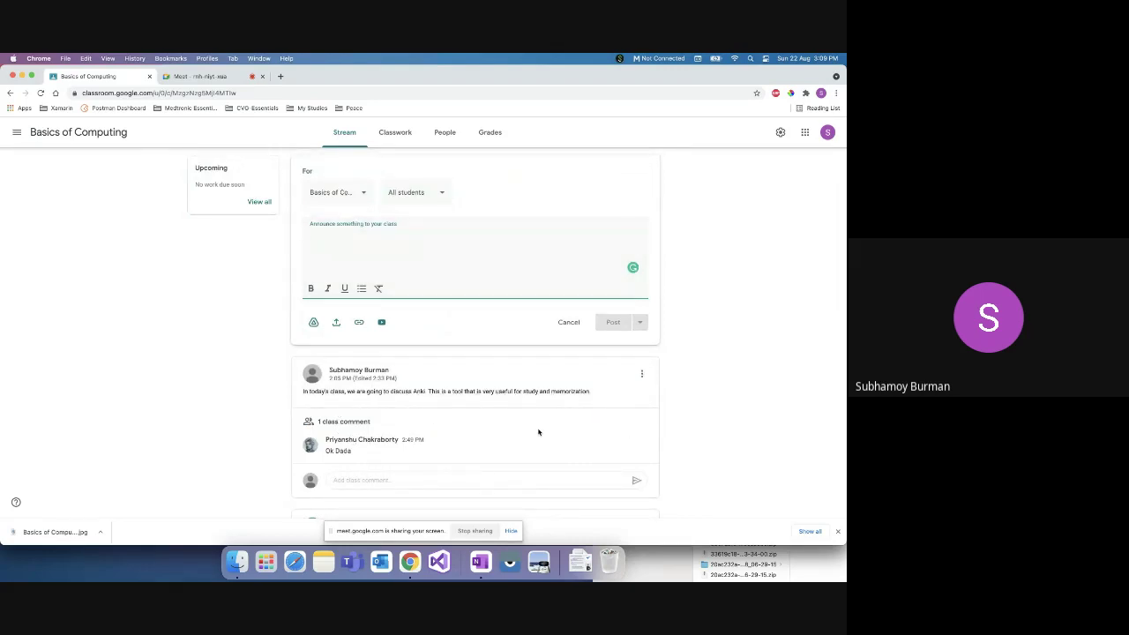
left_click(747, 293)
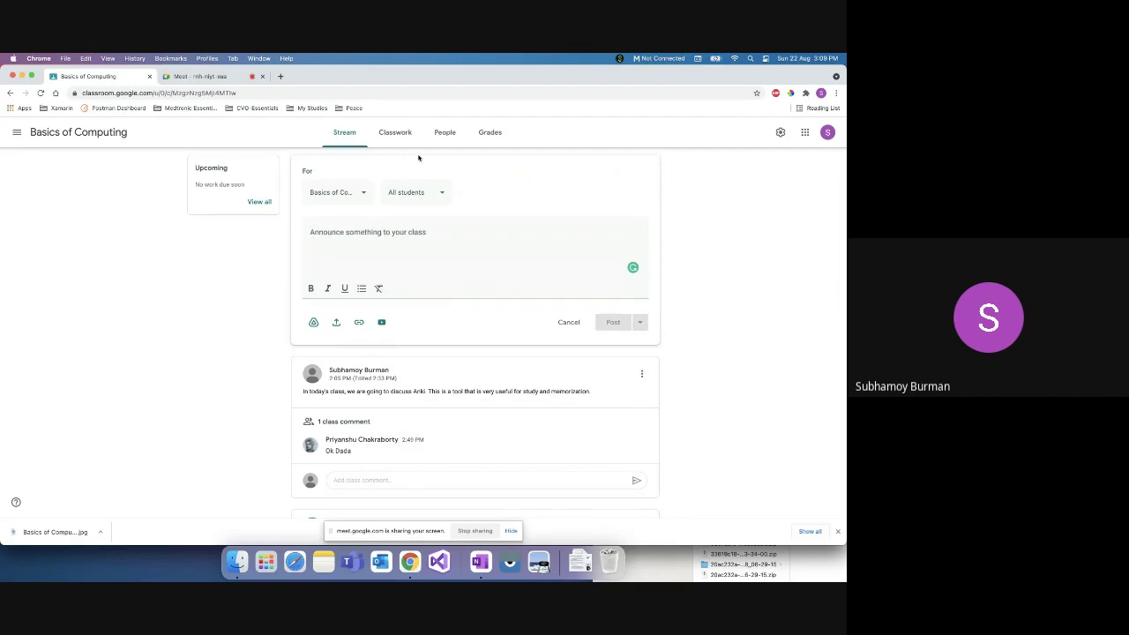
left_click(452, 131)
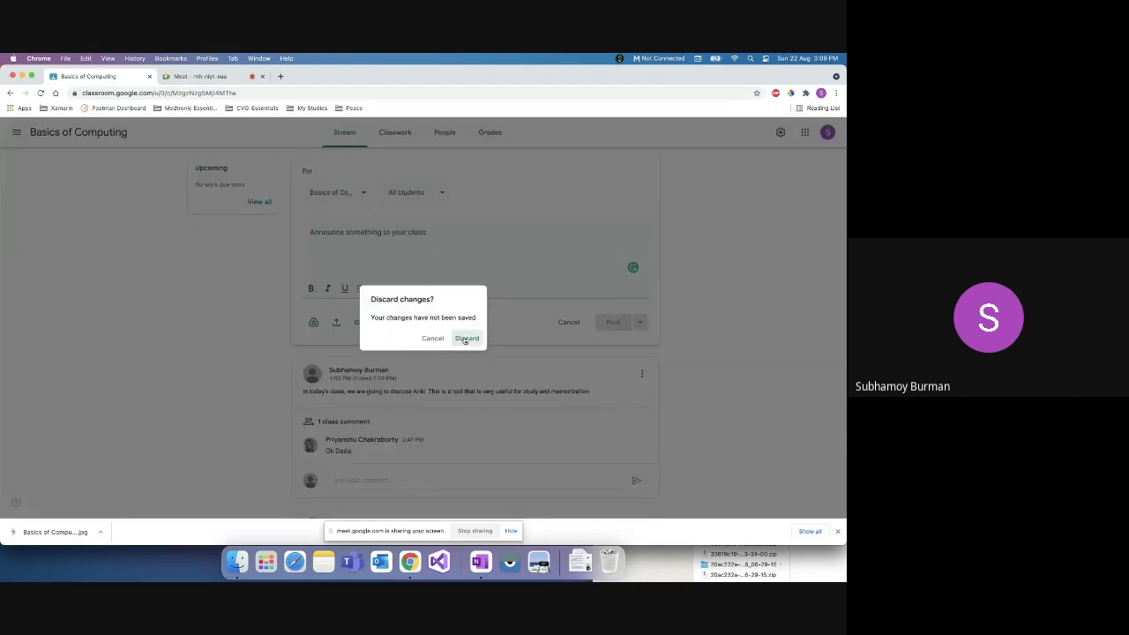
left_click(466, 339)
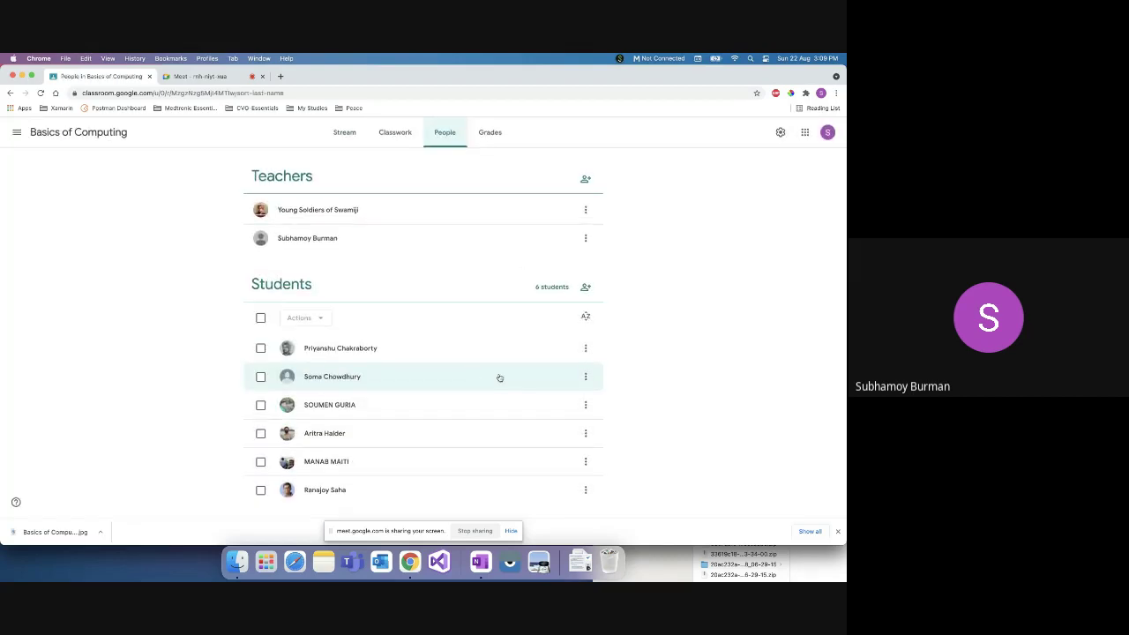
Step: Expand the Microsoft Sway and 'How to use MS Office completely free' materials on Classwork
left_click(358, 133)
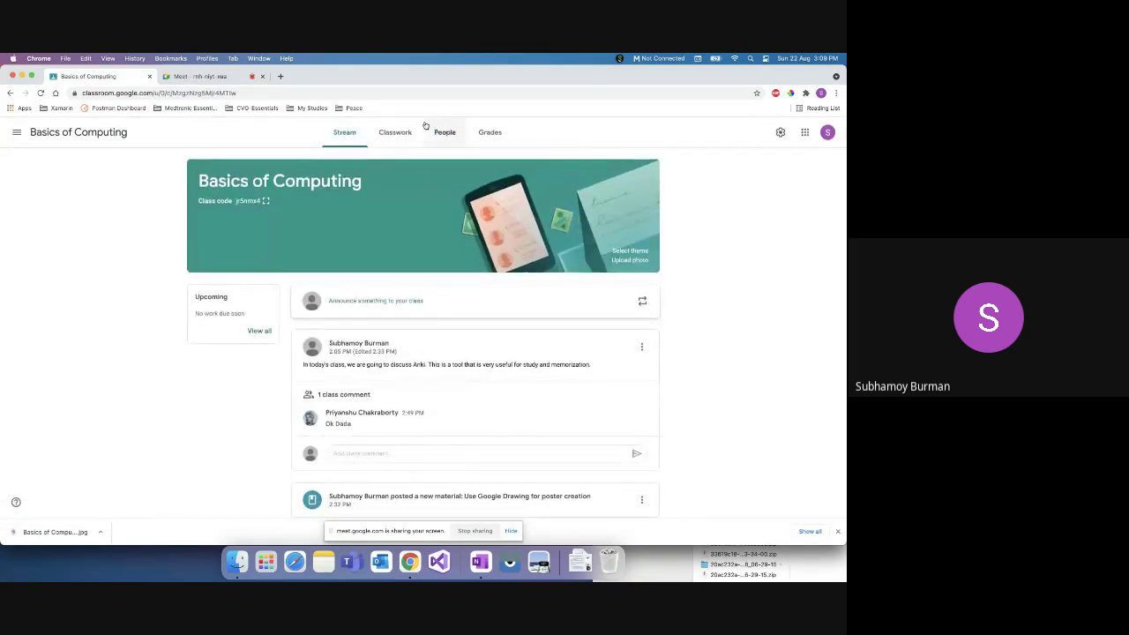
left_click(395, 131)
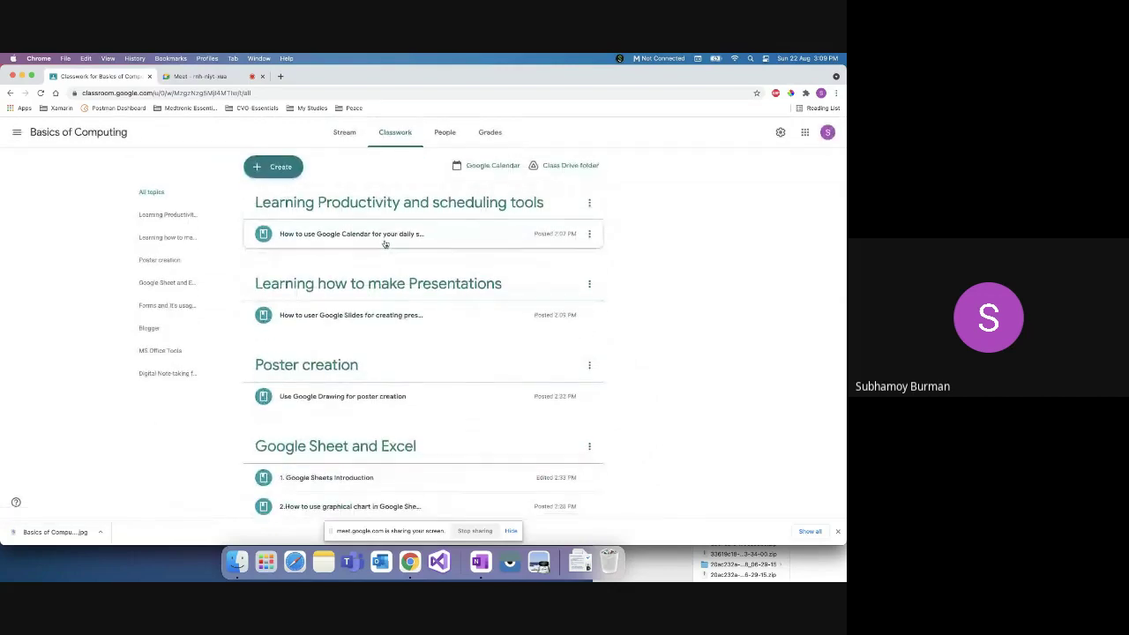
scroll(453, 343, "down", 10)
left_click(414, 374)
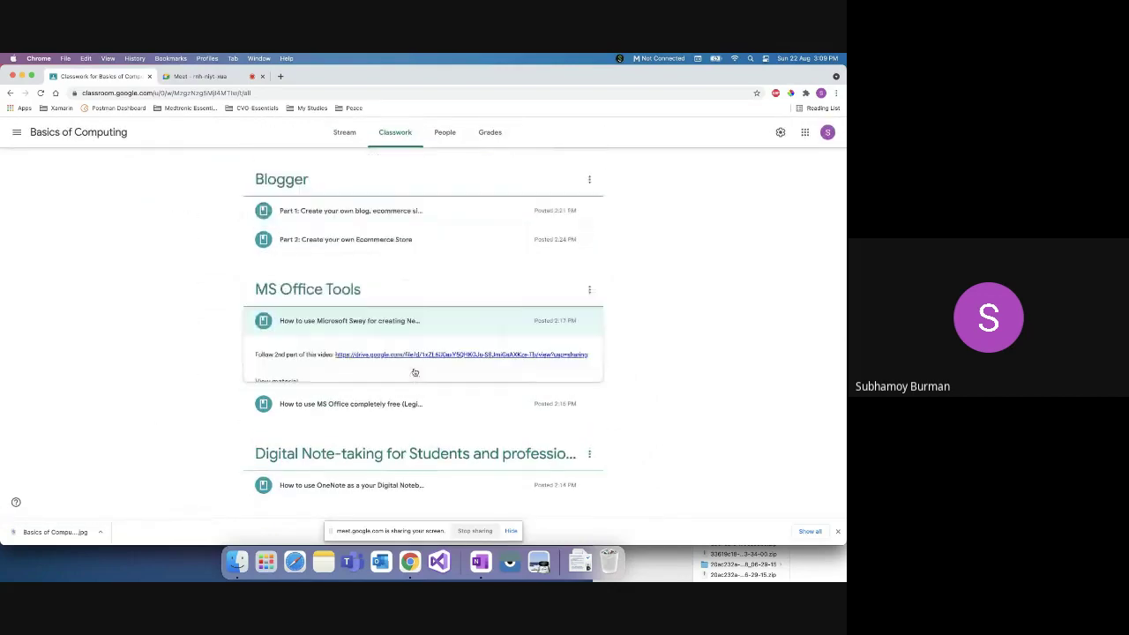
left_click(375, 403)
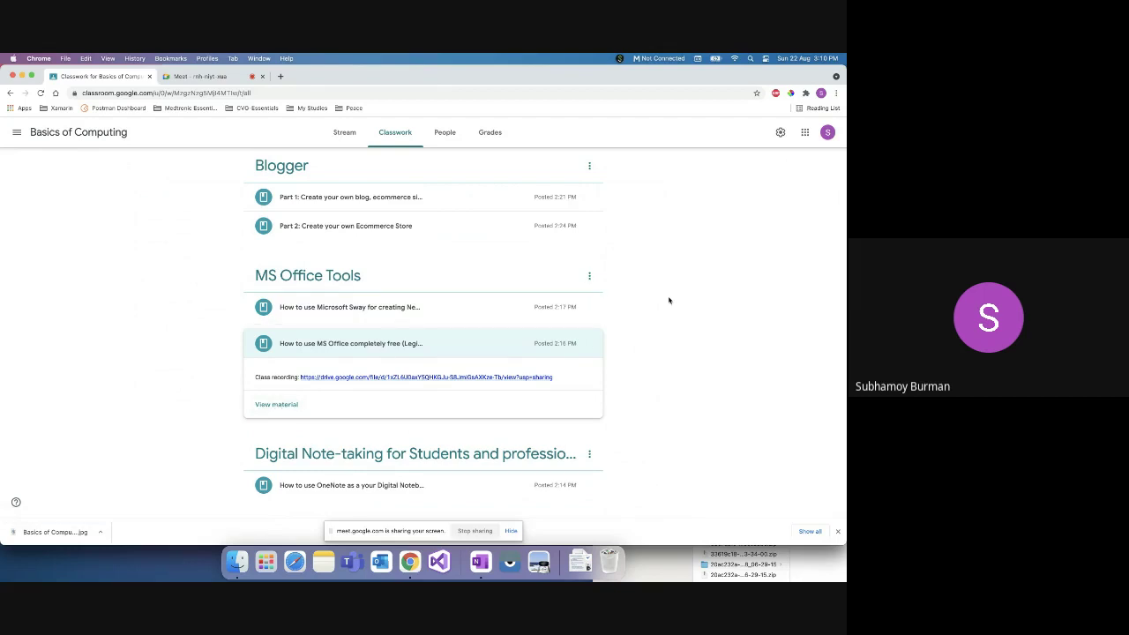
scroll(668, 299, "up", 10)
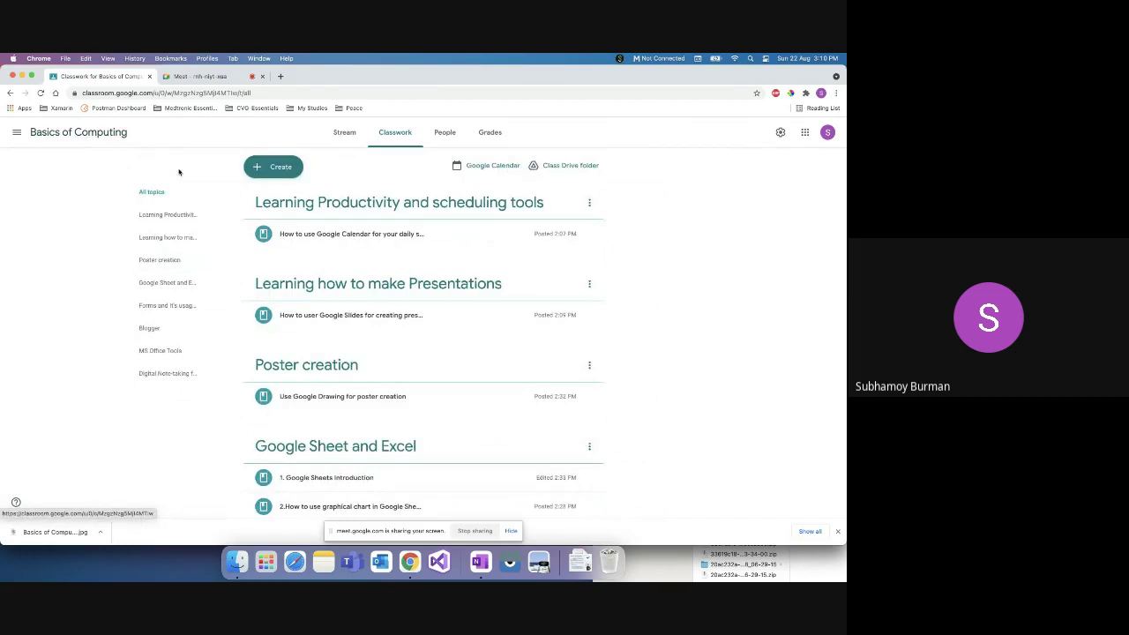
Step: Check Grades, dismiss the Create menu, and expand the Google Drawing poster creation material
left_click(486, 133)
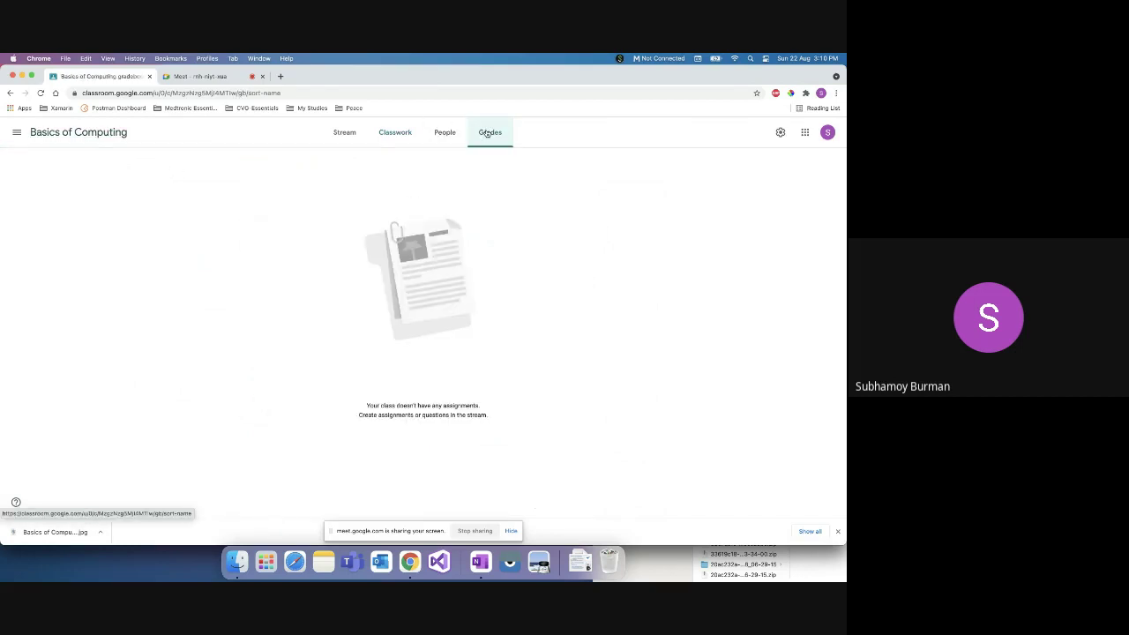
left_click(401, 137)
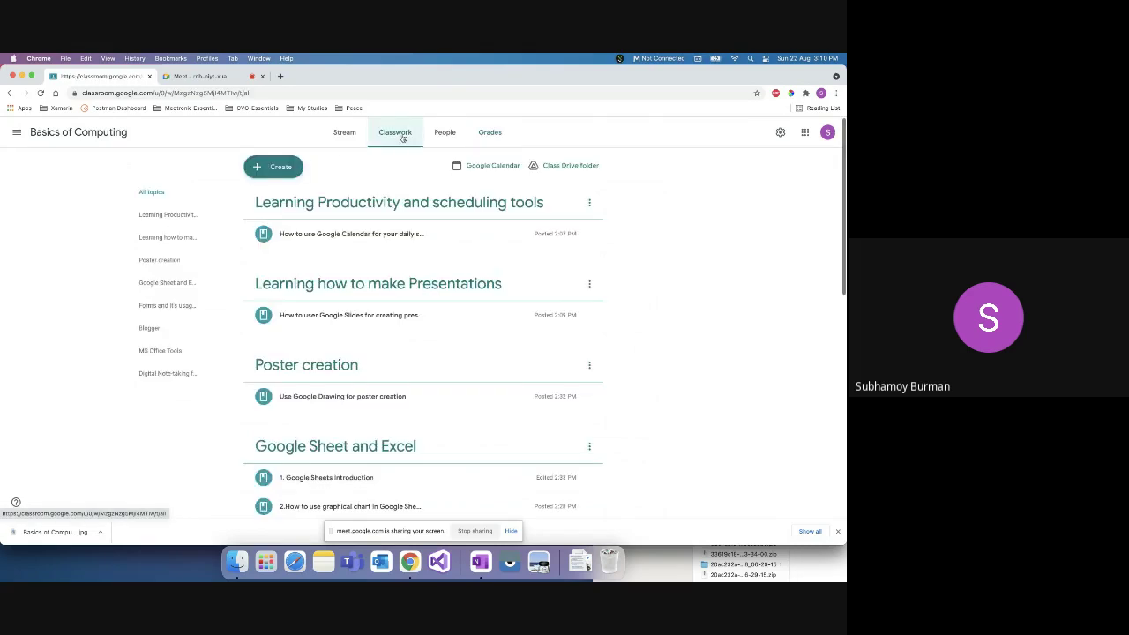
left_click(273, 167)
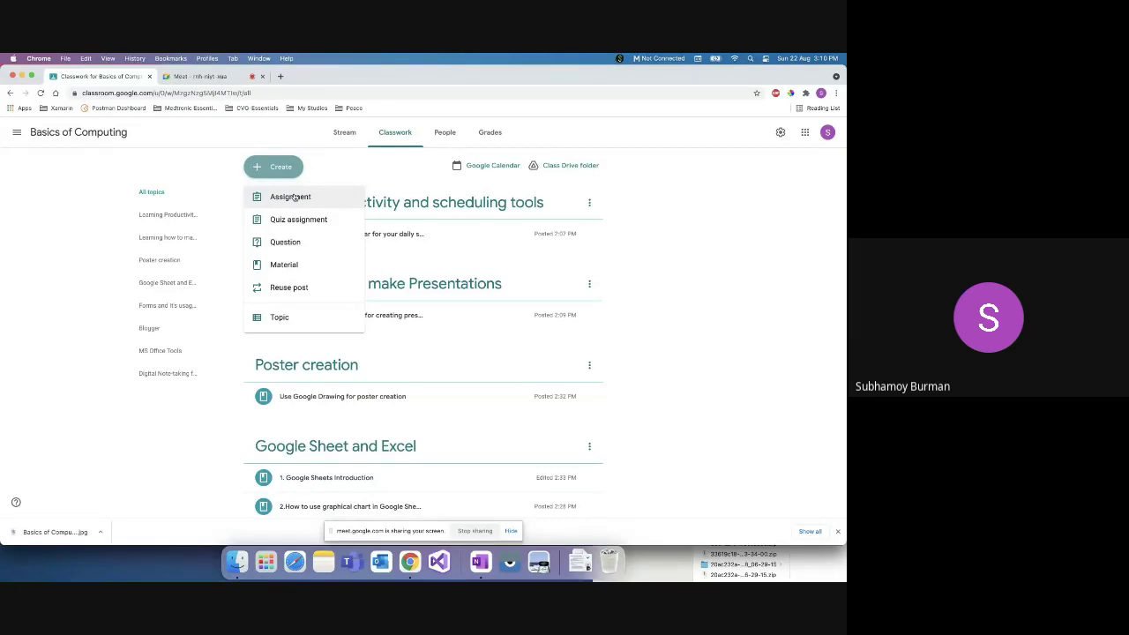
left_click(642, 234)
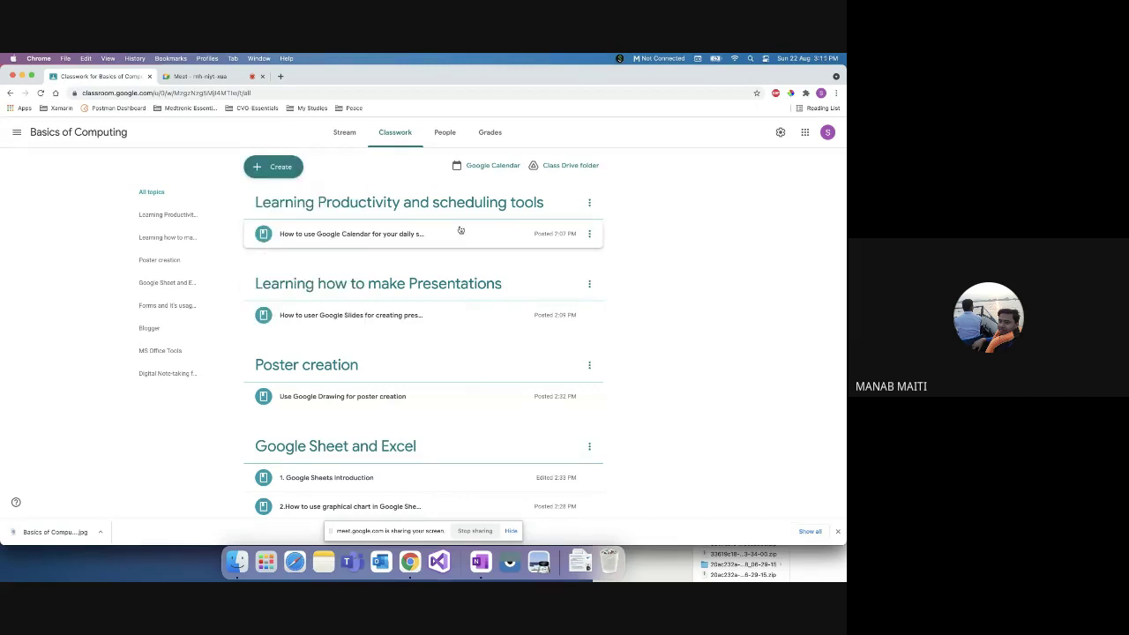
scroll(439, 315, "down", 2)
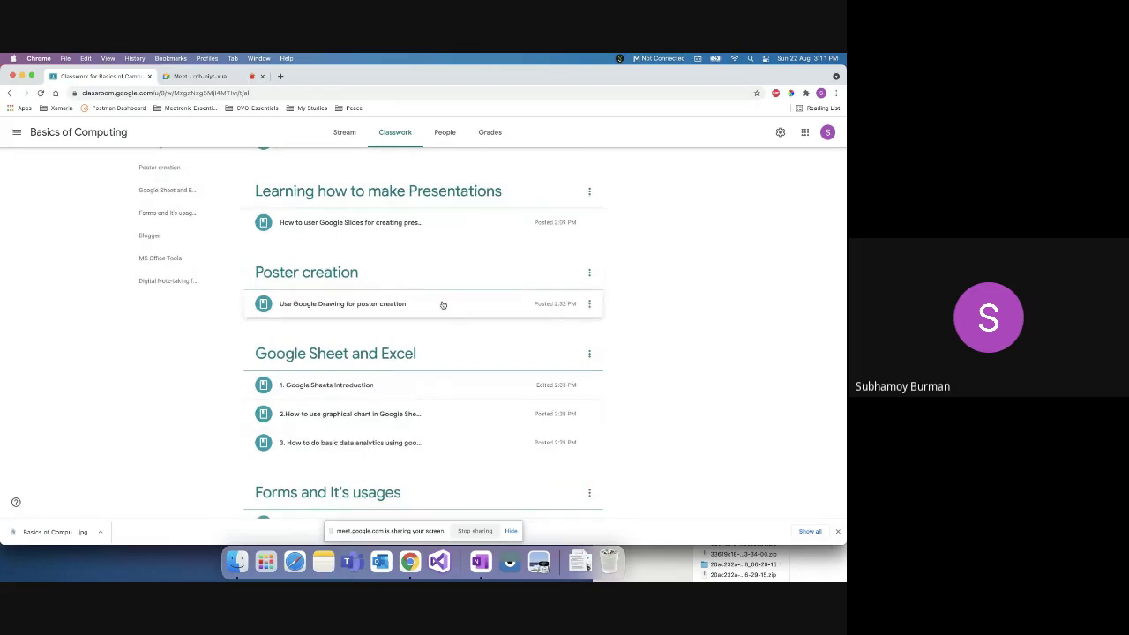
left_click(443, 304)
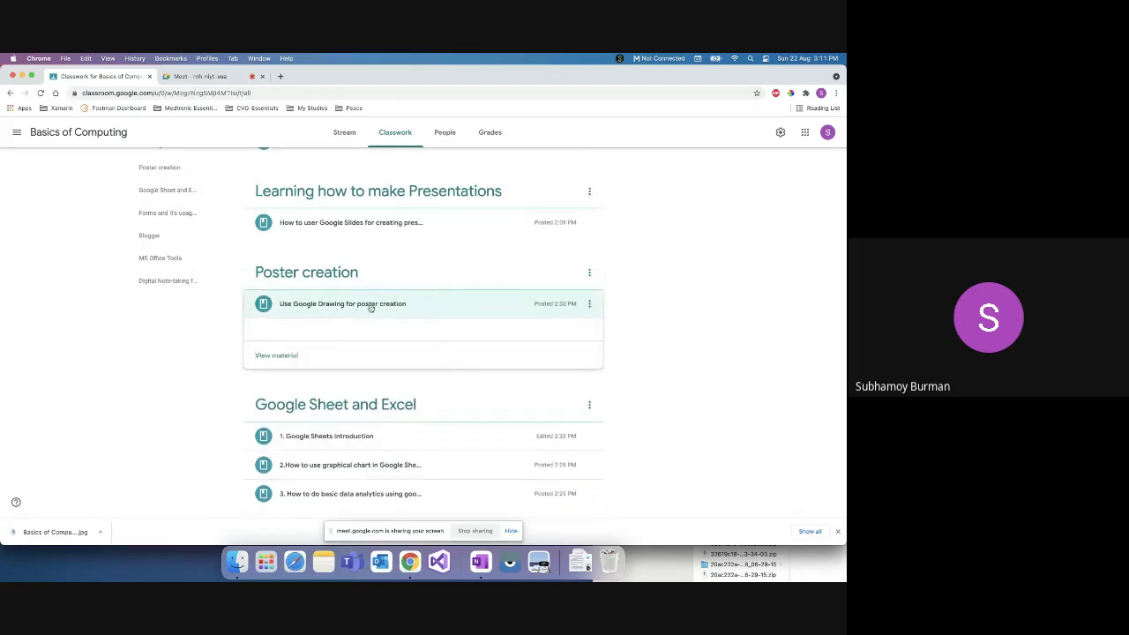
scroll(398, 439, "down", 5)
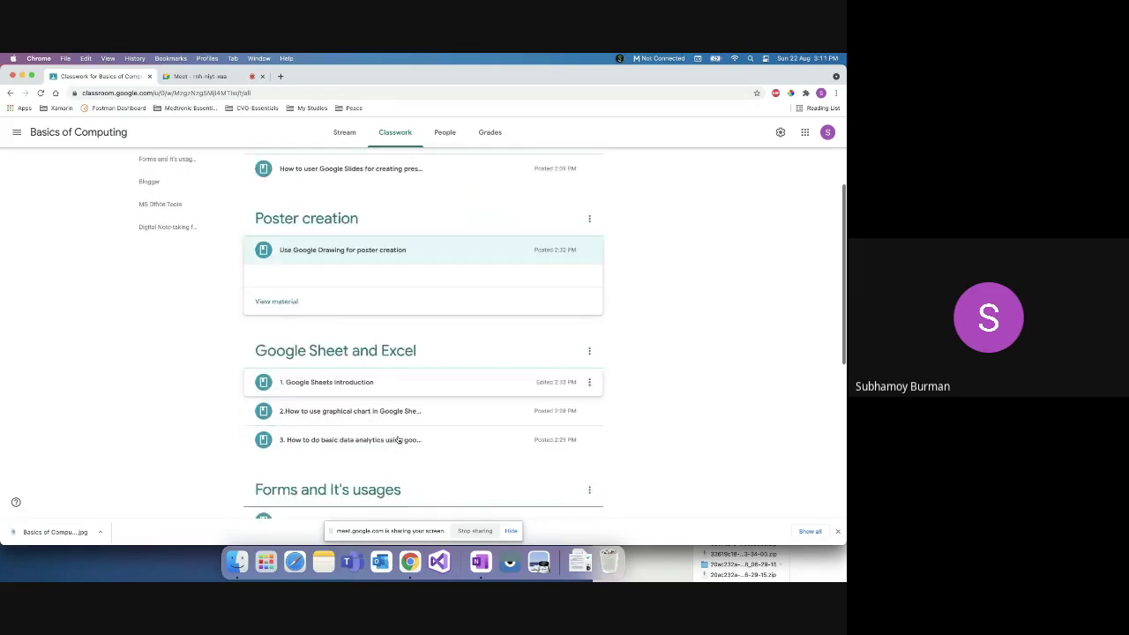
Step: Open the full 'How to use Google Forms for Survey and MCQ Examination' material page
scroll(376, 279, "up", 8)
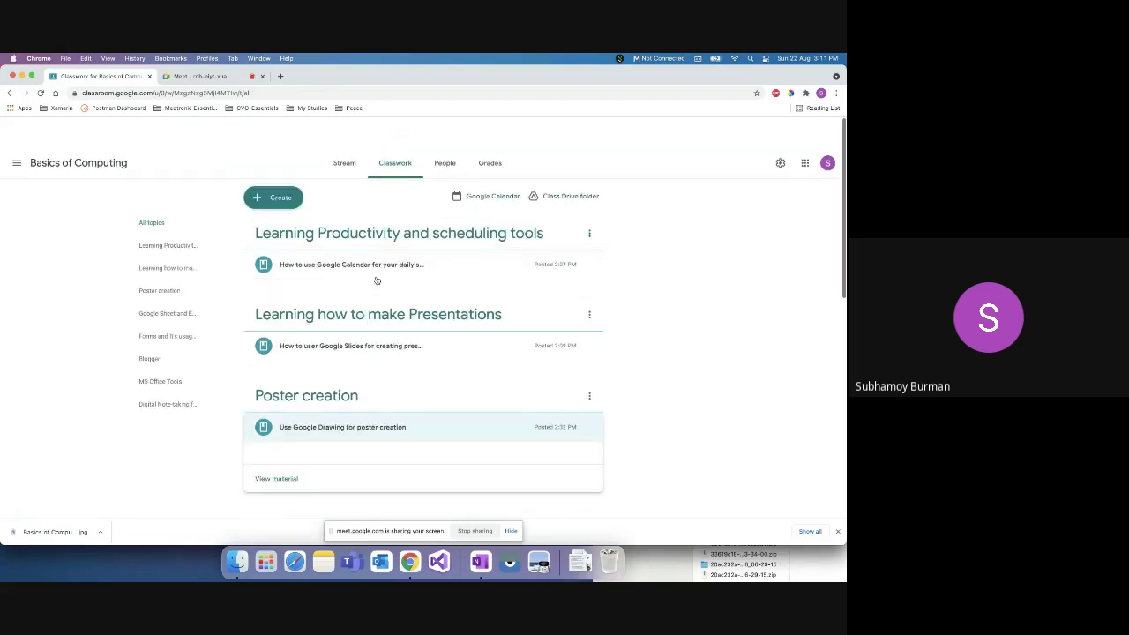
scroll(353, 323, "down", 13)
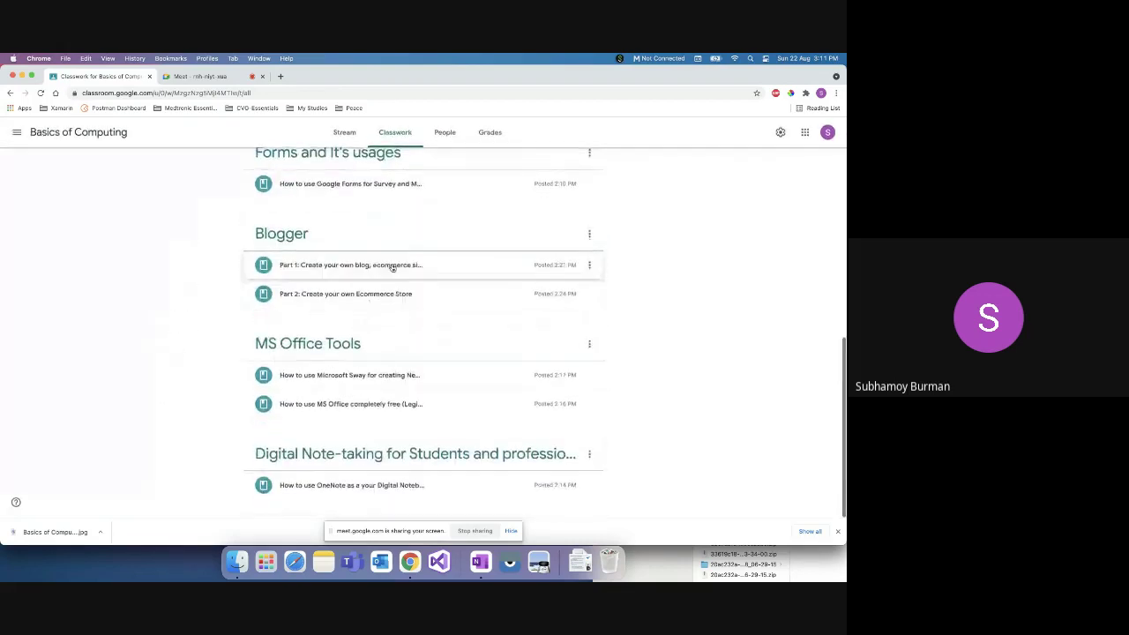
scroll(433, 212, "up", 1)
left_click(460, 199)
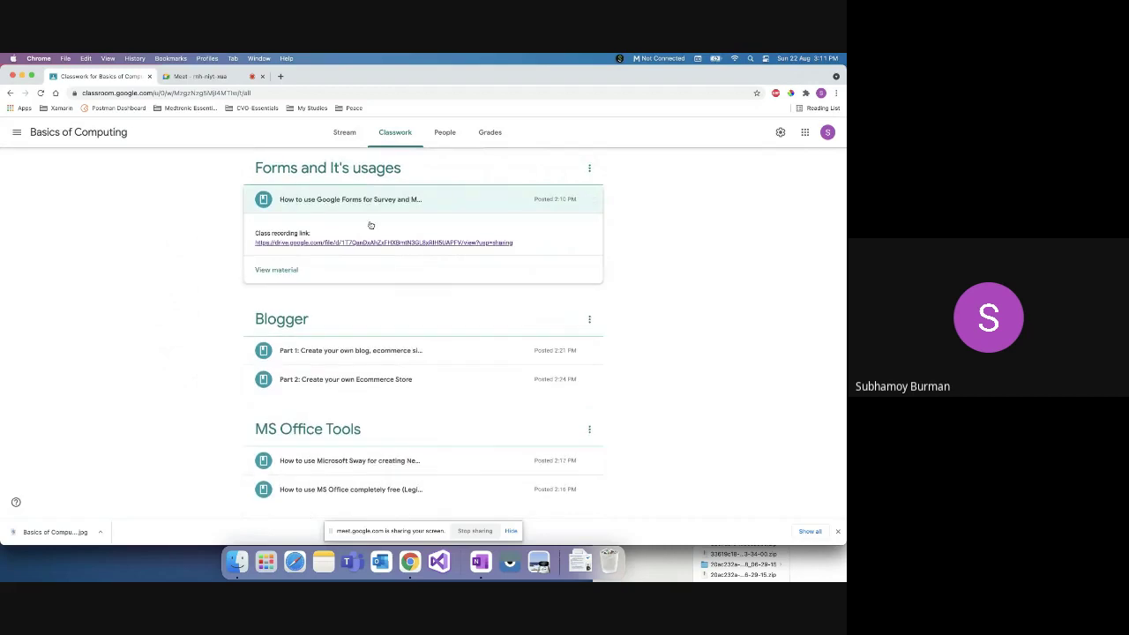
left_click(293, 270)
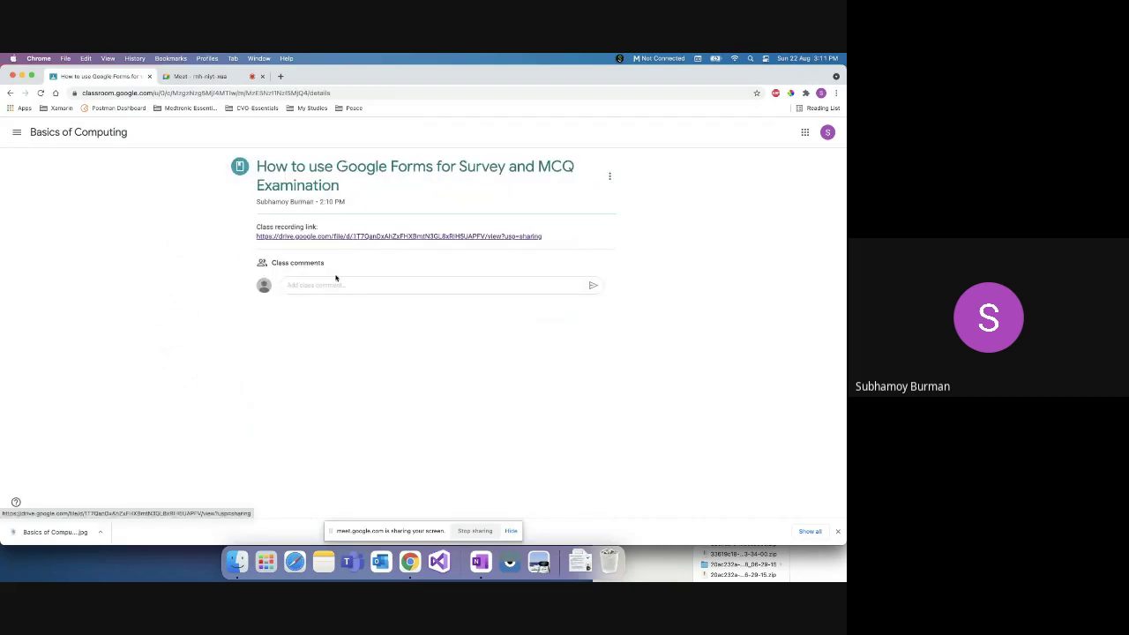
left_click(328, 286)
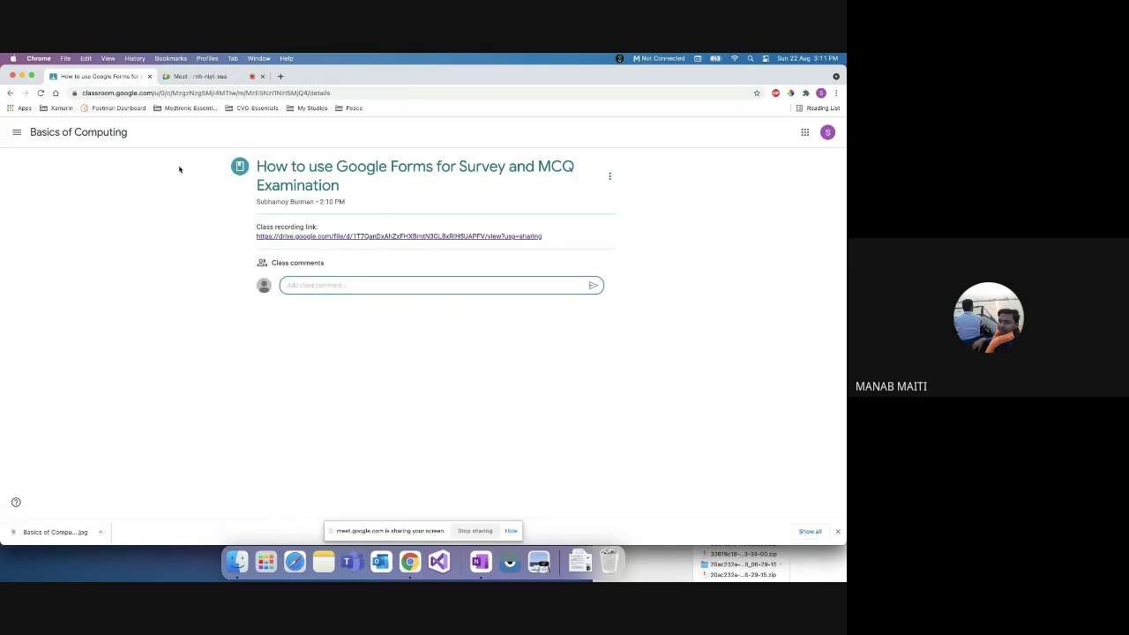
Step: Go back from the Forms material and view the MS Office post from the Stream
left_click(10, 93)
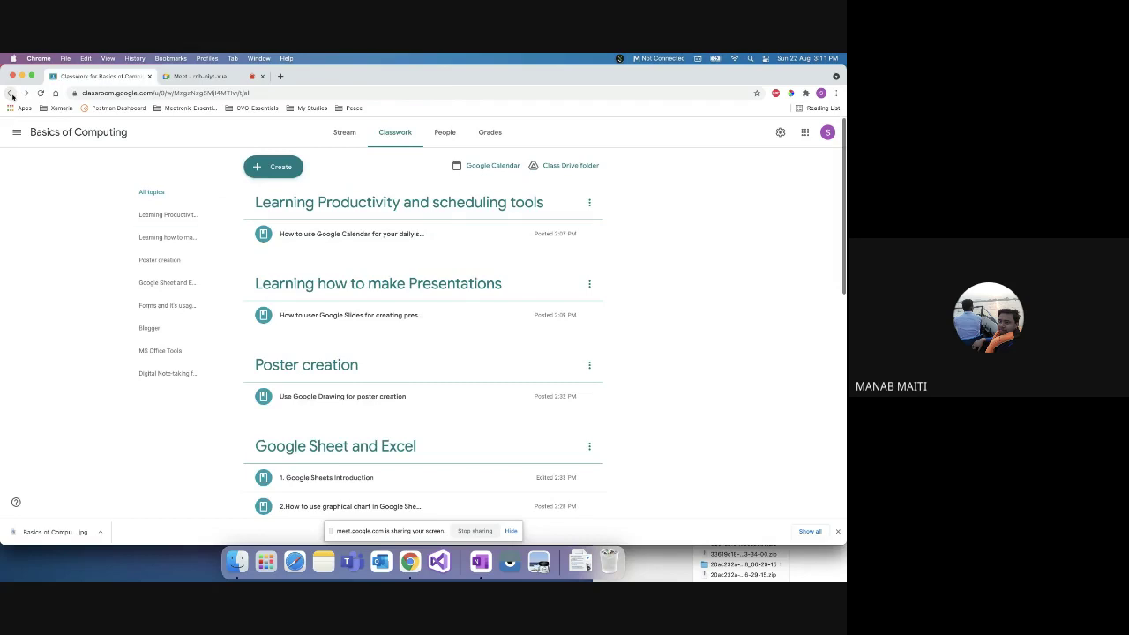
scroll(273, 408, "down", 10)
scroll(291, 408, "up", 7)
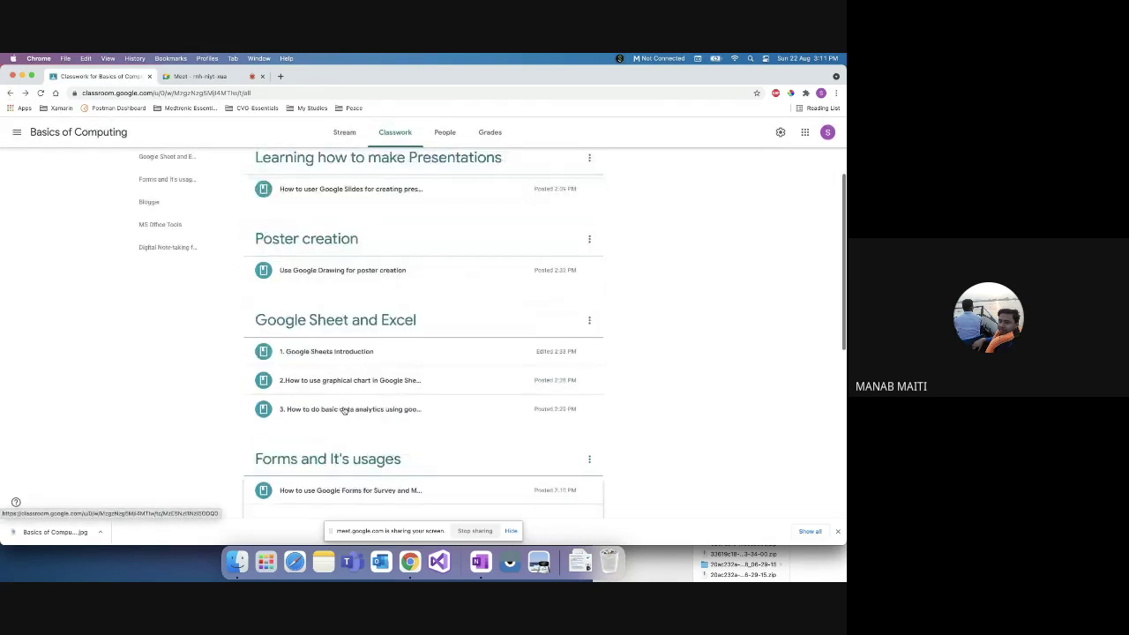
scroll(344, 410, "up", 3)
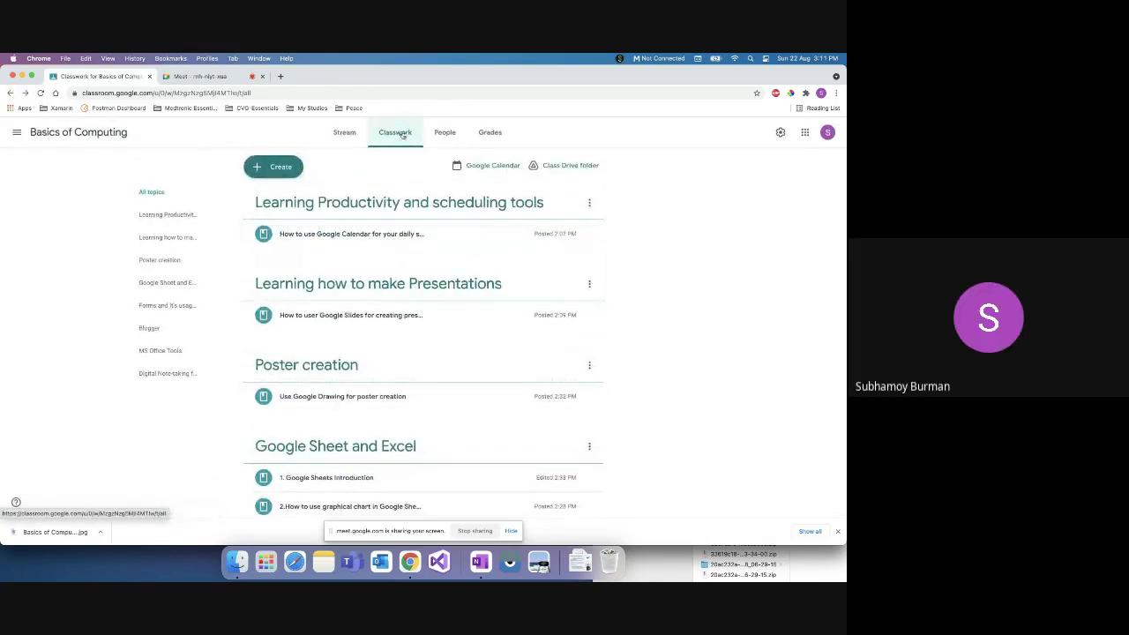
left_click(347, 132)
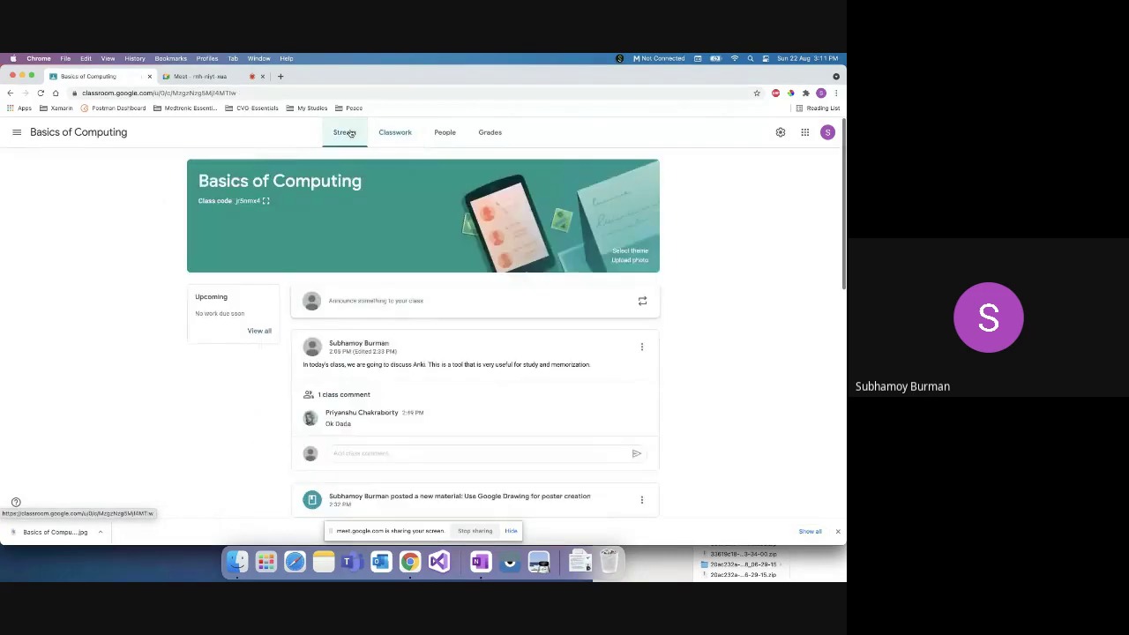
scroll(373, 403, "down", 10)
left_click(403, 312)
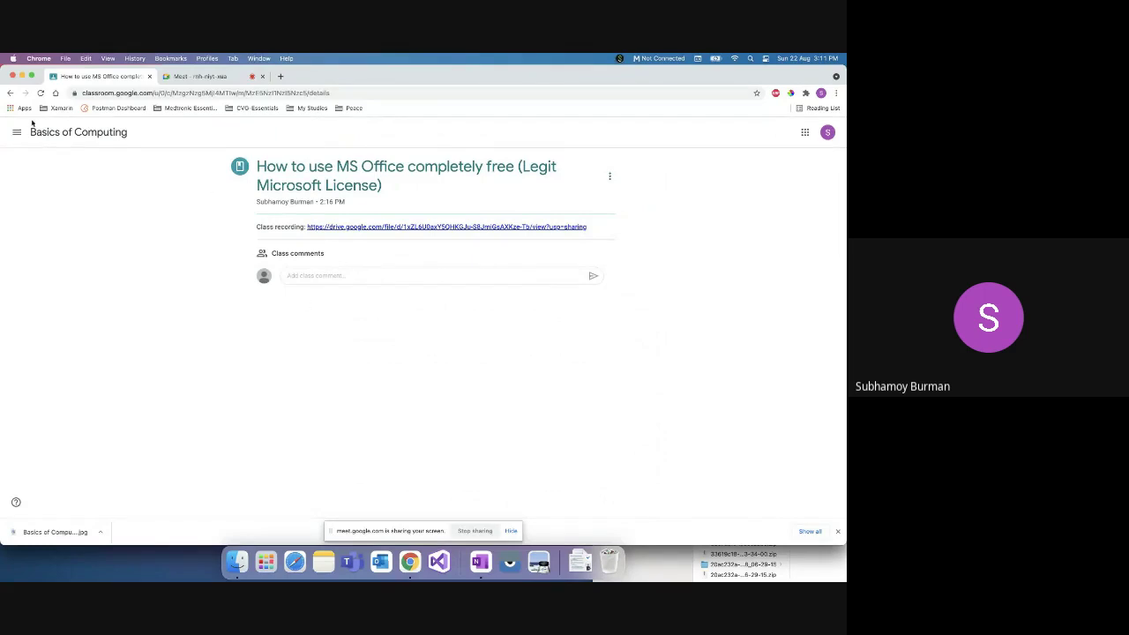
left_click(9, 92)
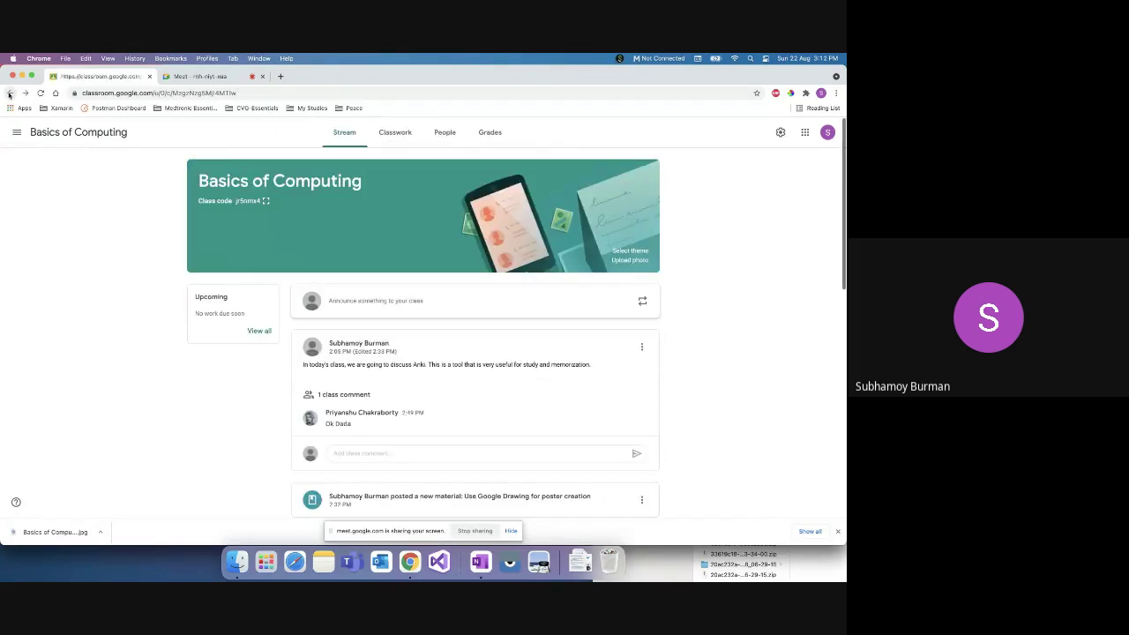
Step: Return to Classwork and expand the 'Use Google Drawing for poster creation' material
left_click(389, 134)
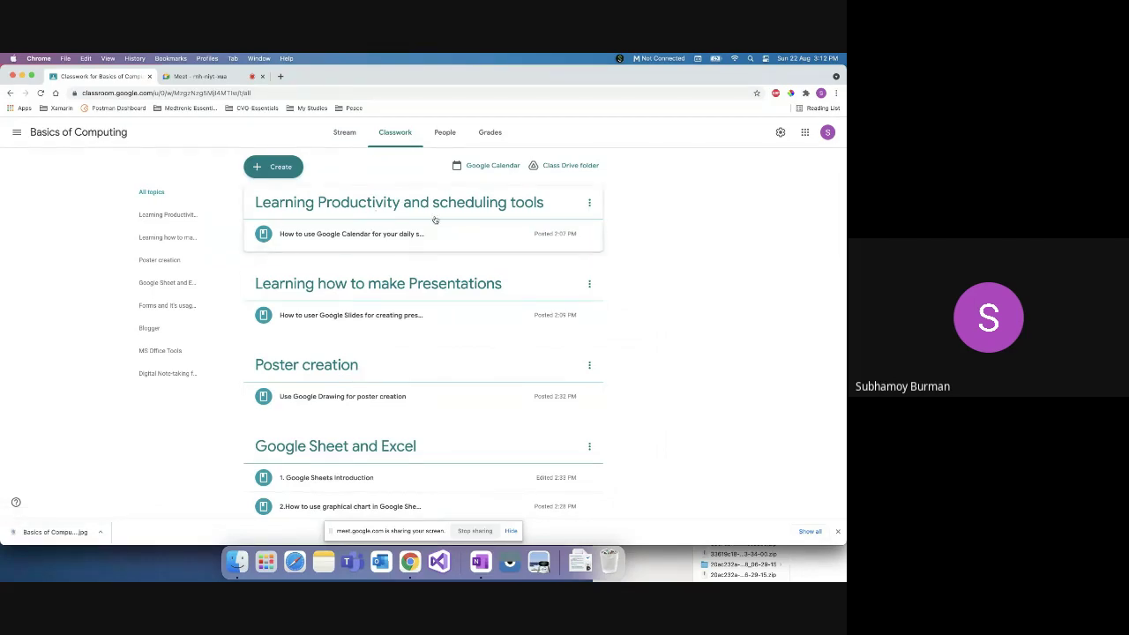
scroll(415, 355, "down", 1)
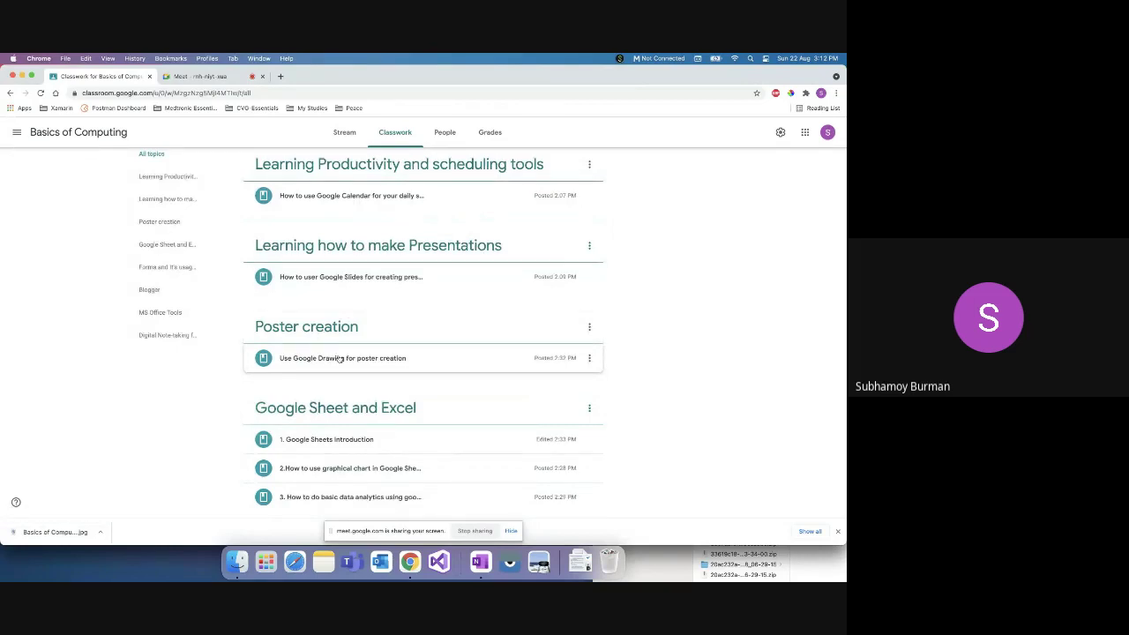
left_click(342, 351)
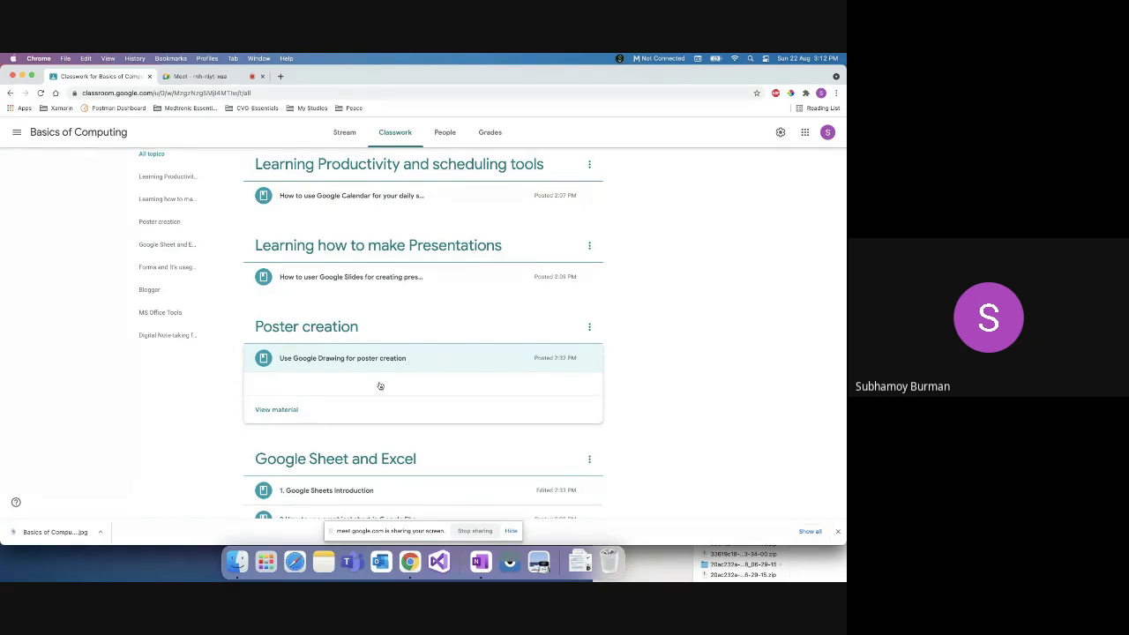
scroll(395, 410, "down", 5)
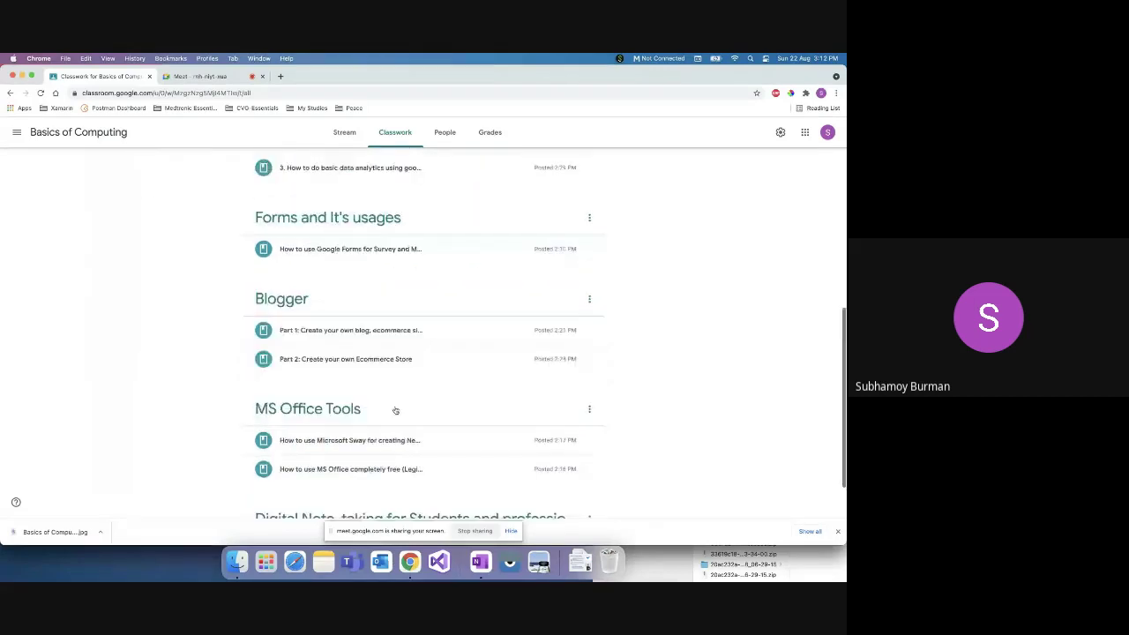
scroll(395, 410, "down", 1)
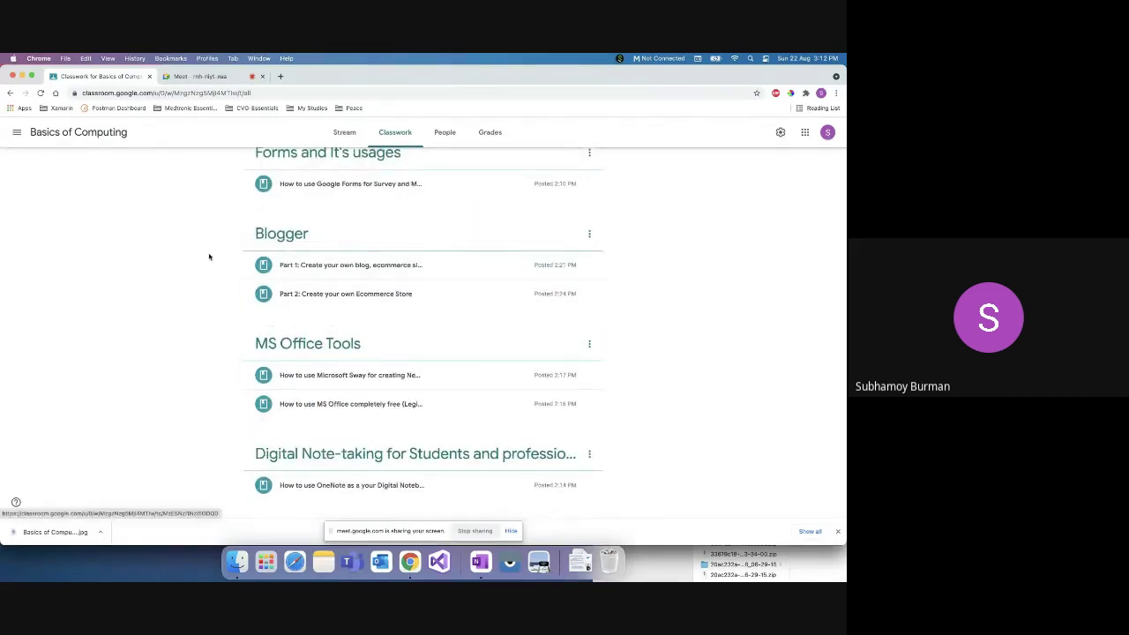
scroll(198, 266, "up", 10)
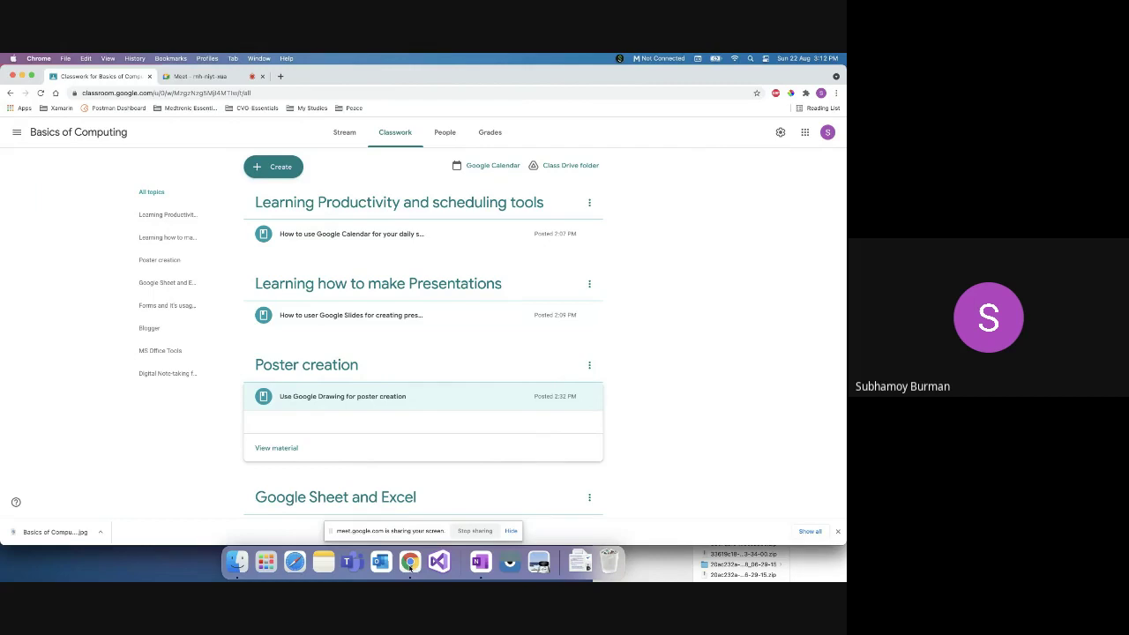
right_click(409, 564)
Step: Open a new Incognito window and type 'office' in its address bar, trimming it to 'offi'
left_click(439, 452)
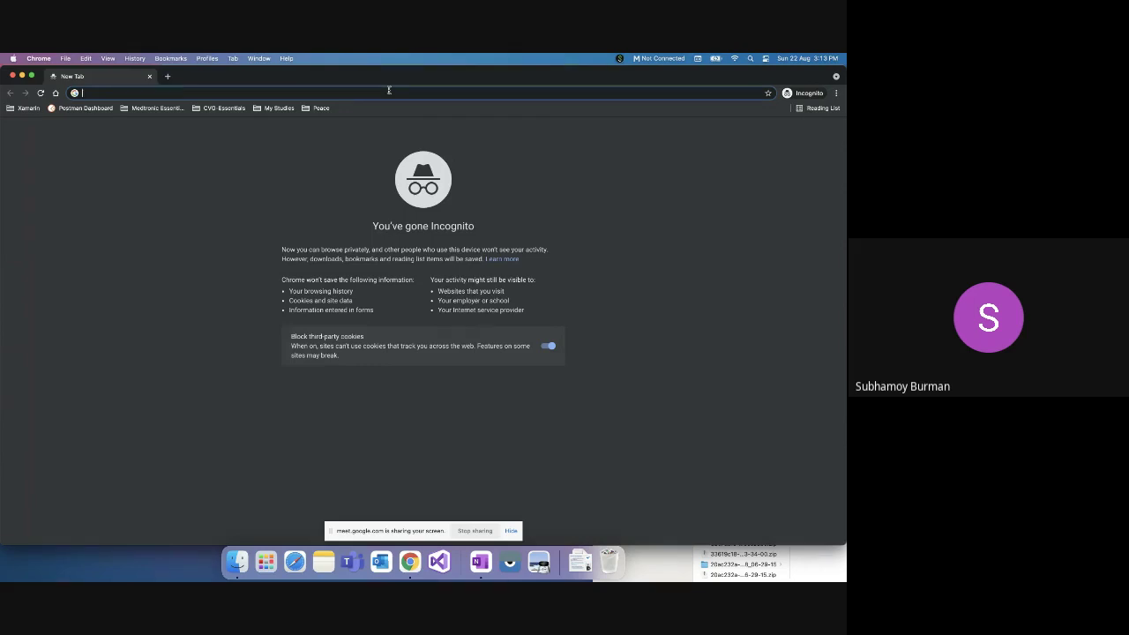
type("office")
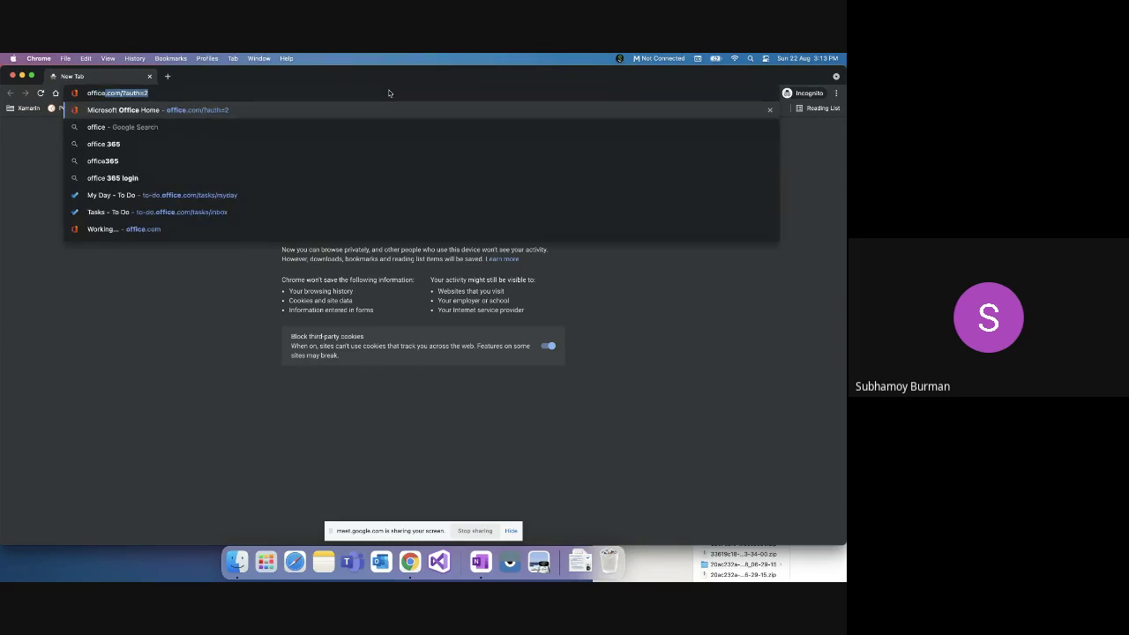
key("BackSpace")
key("BackSpace")
key("BackSpace")
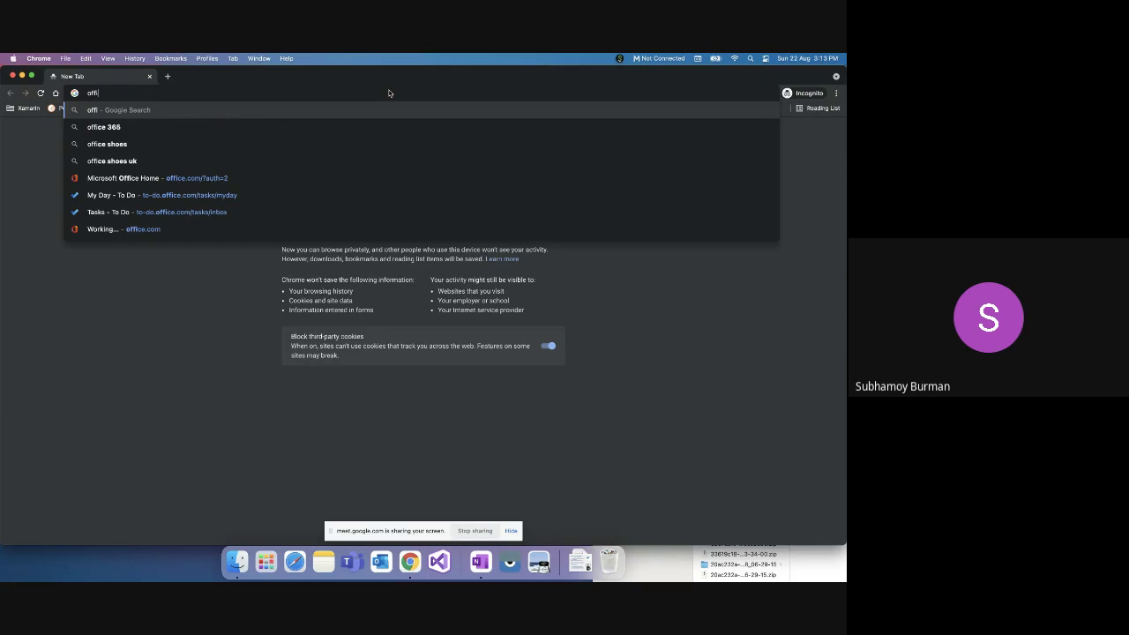
key("BackSpace")
key("BackSpace")
key("BackSpace")
key("BackSpace")
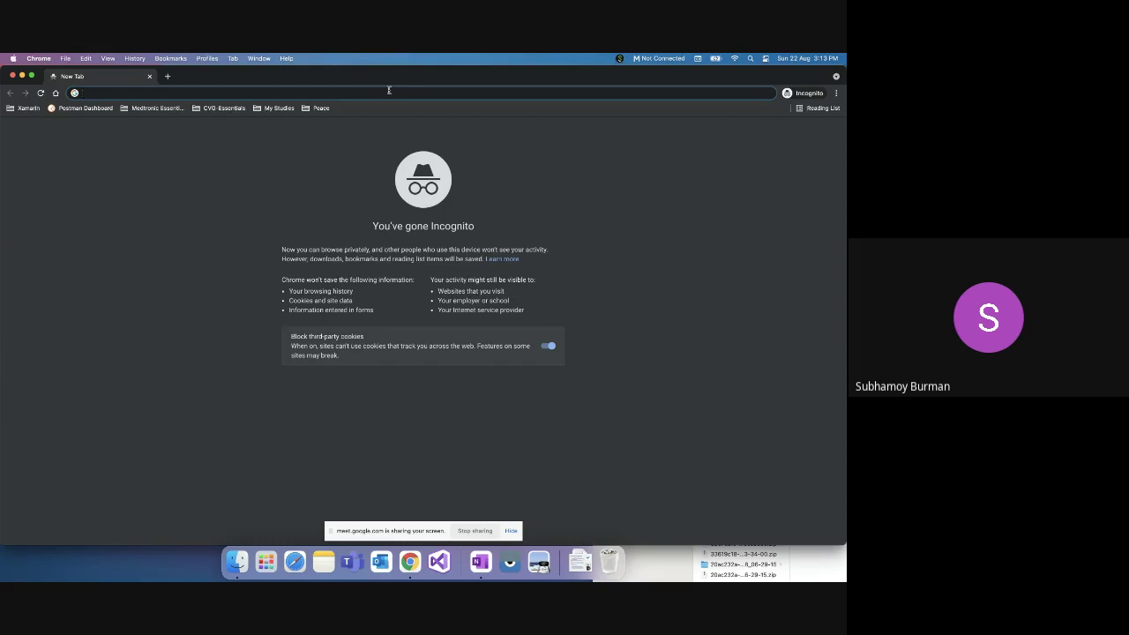
Step: Load the free Outlook email and calendar landing page at outlook.live.com
type("ou")
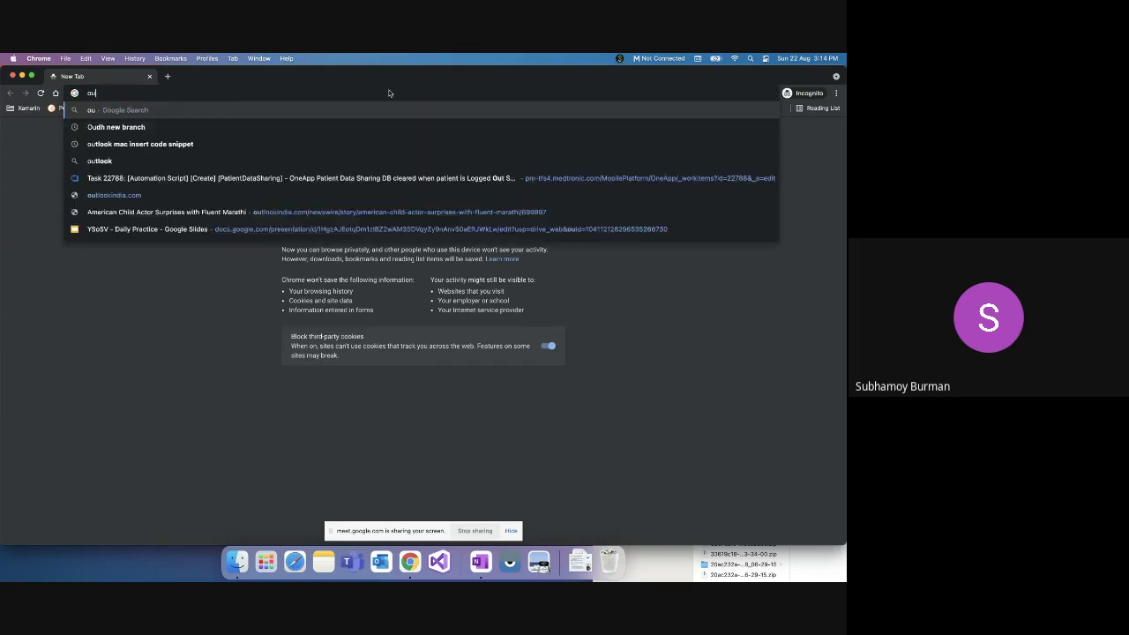
type("tlook")
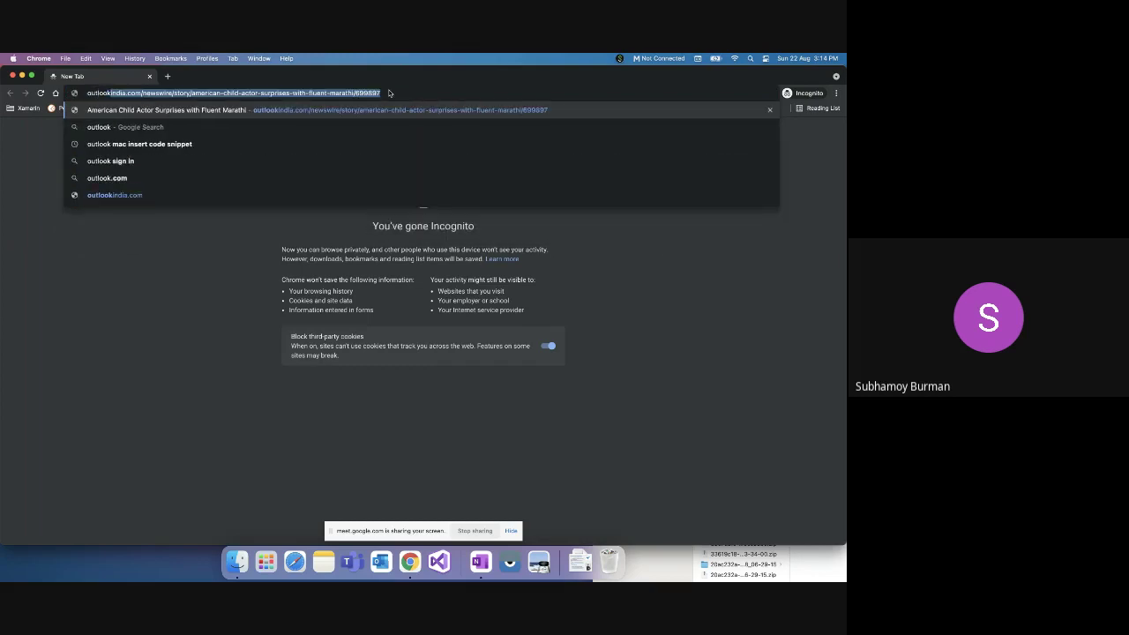
type(".live.com")
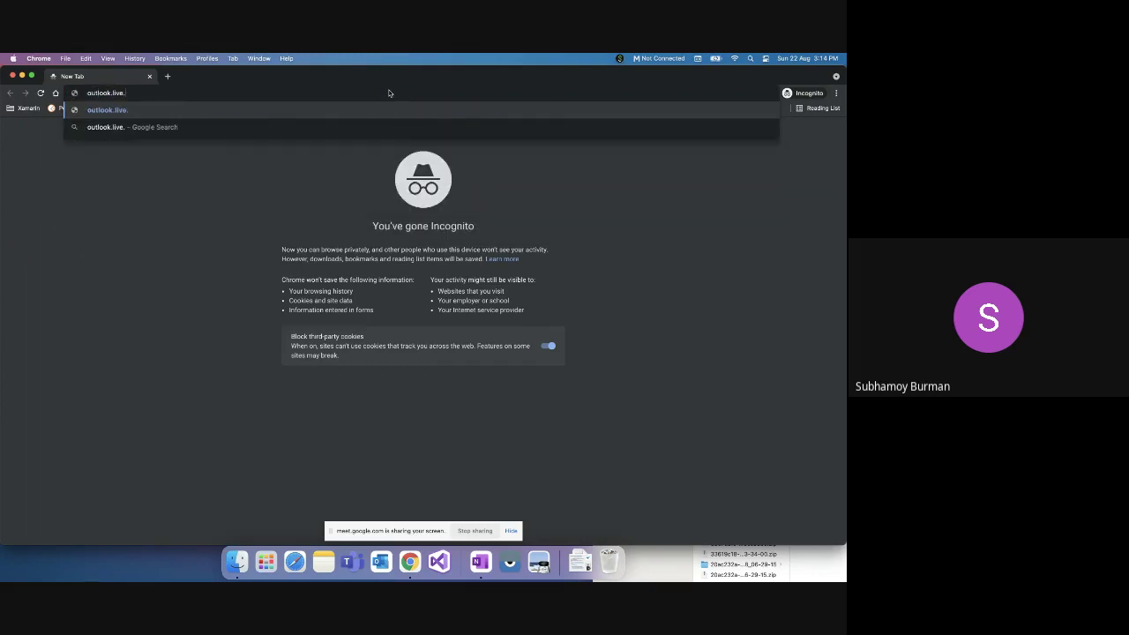
key("Return")
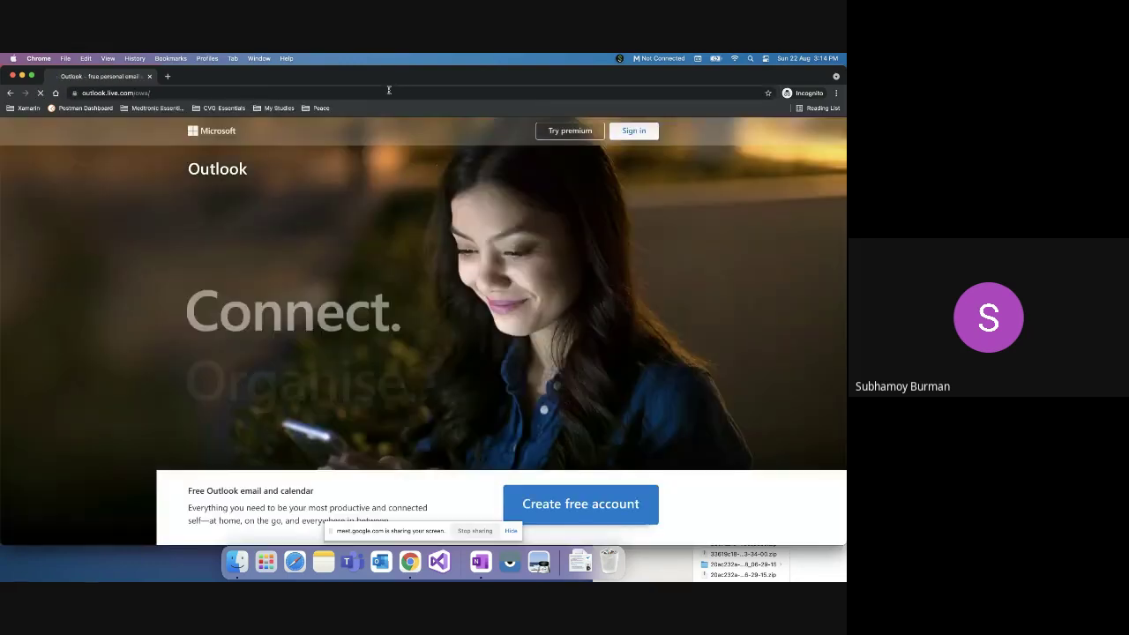
scroll(510, 265, "down", 2)
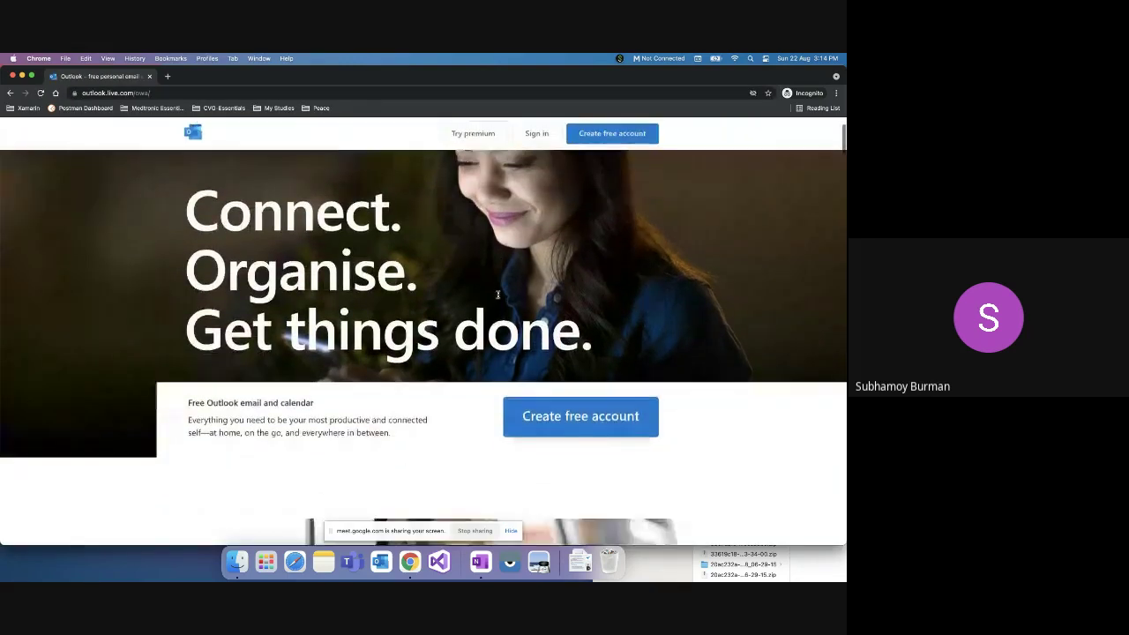
scroll(502, 287, "up", 2)
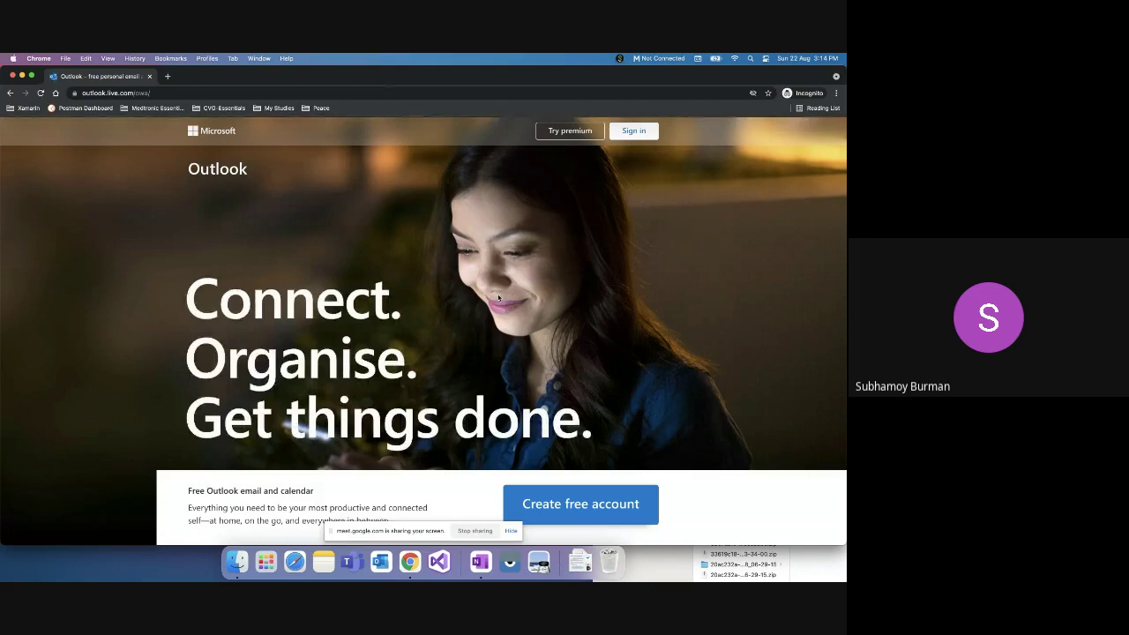
right_click(410, 561)
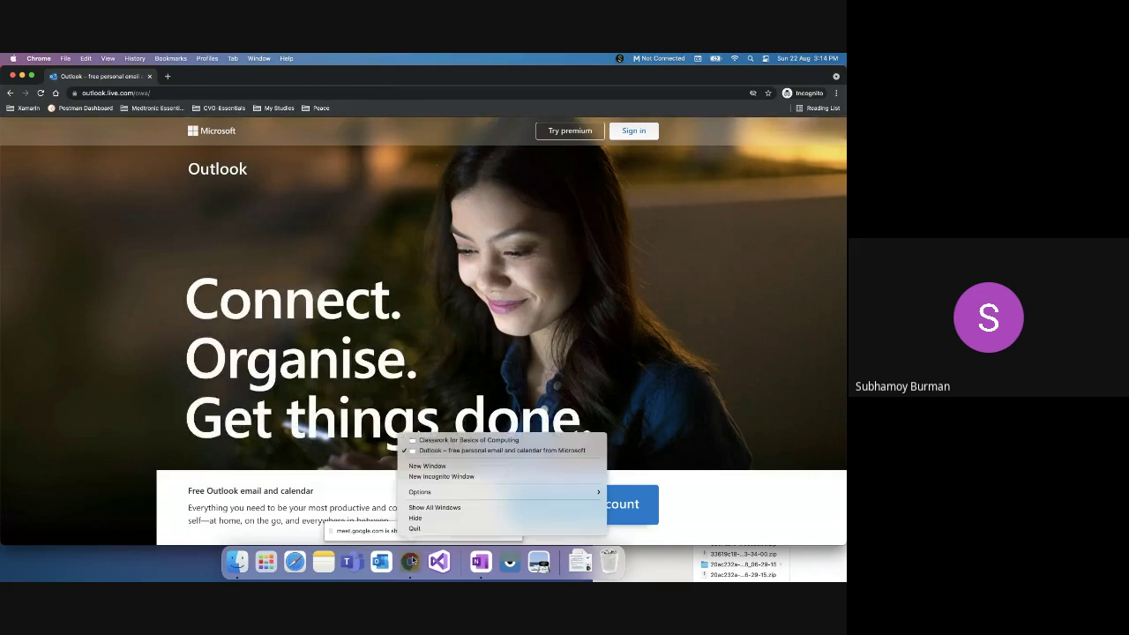
Step: Switch to the Basics of Computing Classwork window and scroll down to the MS Office Tools and Digital Note-taking topics
left_click(459, 439)
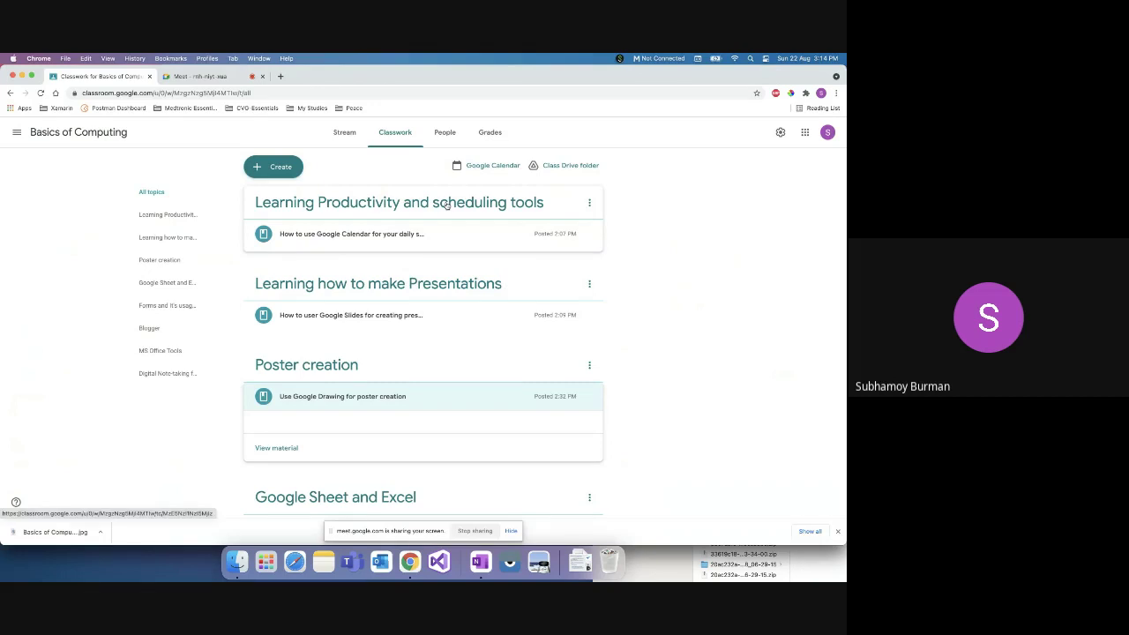
scroll(411, 432, "down", 10)
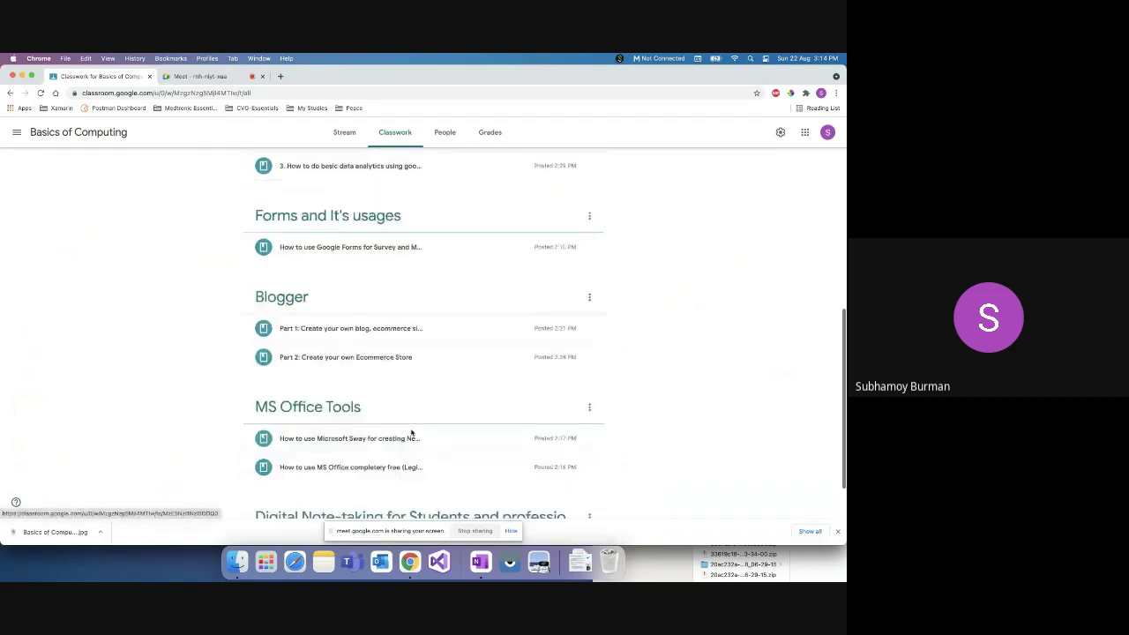
scroll(411, 432, "down", 2)
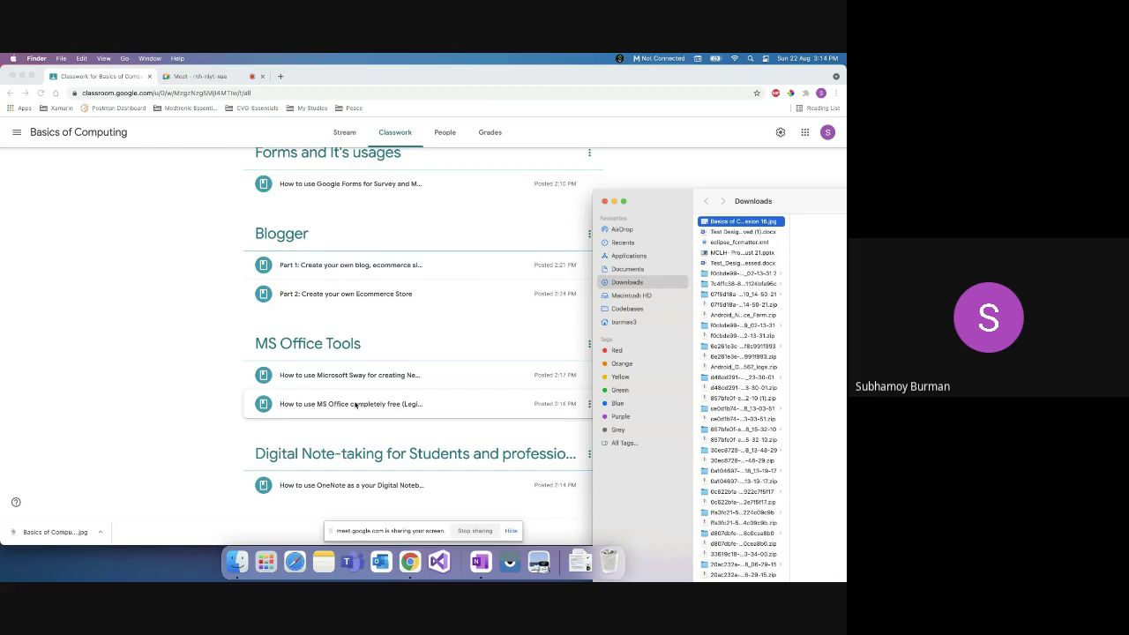
key("super+Tab")
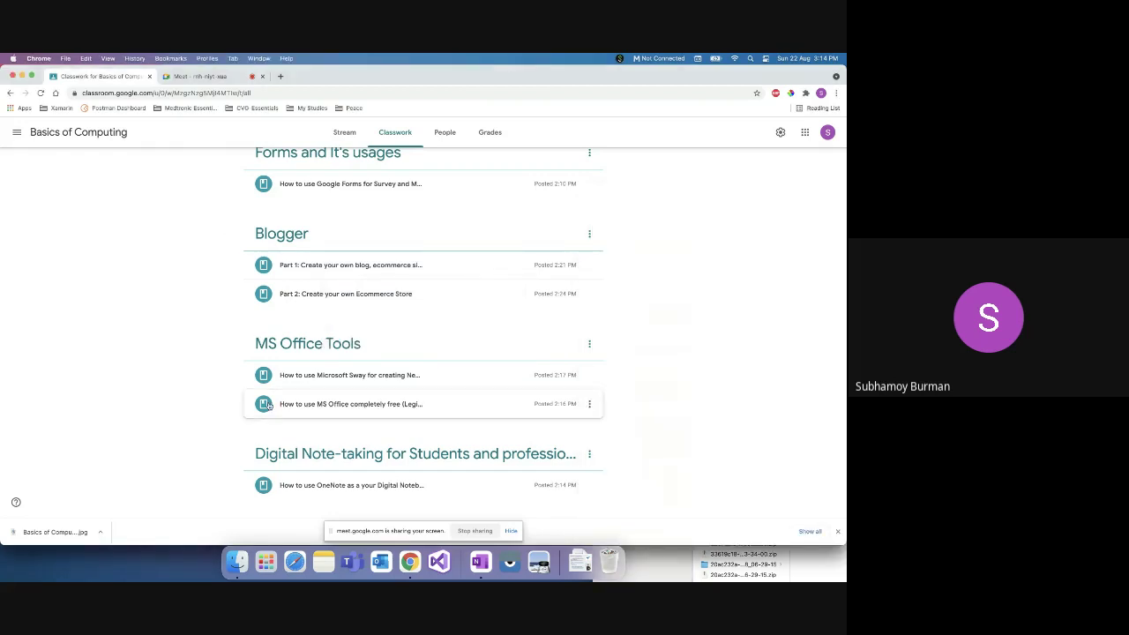
right_click(412, 561)
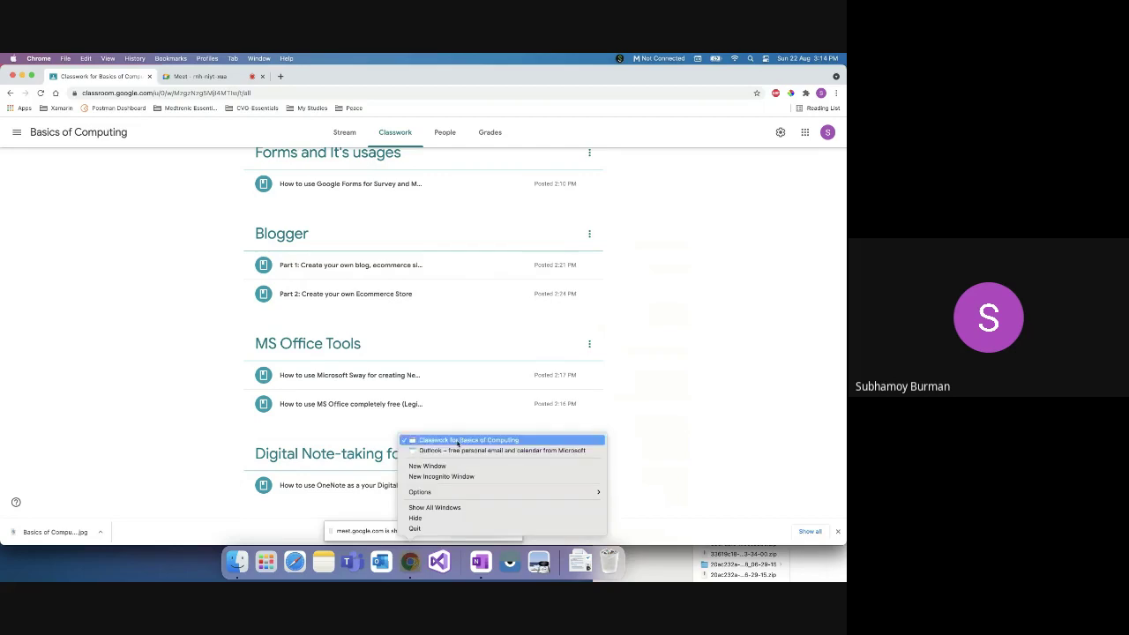
Step: Bring the Outlook window forward and select its full outlook.live.com/owa address to copy
left_click(457, 451)
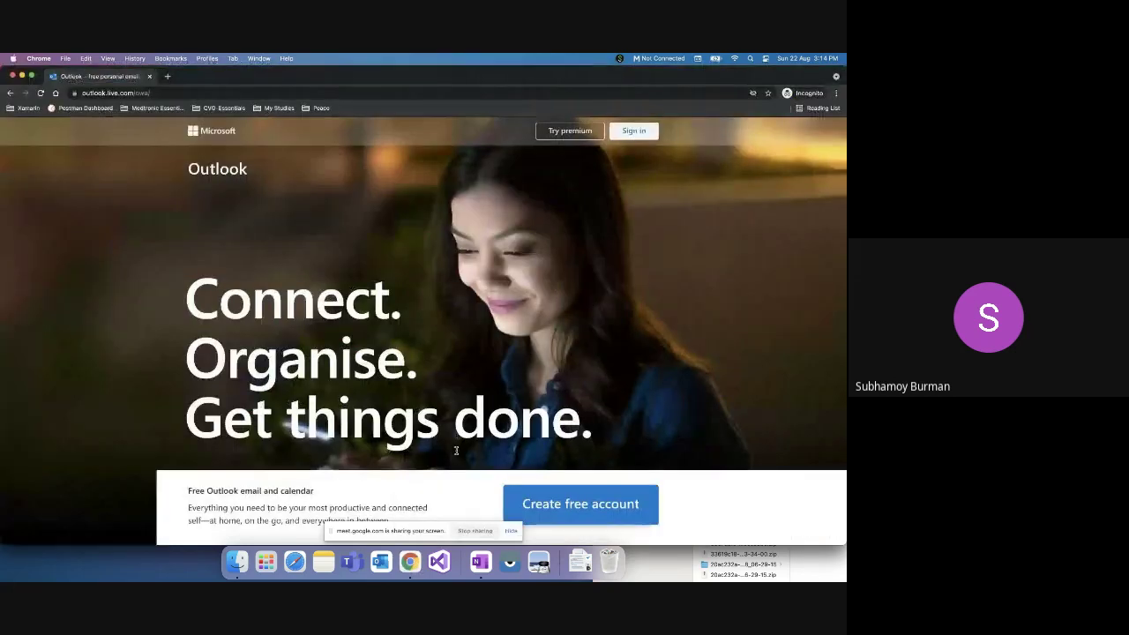
left_click(162, 90)
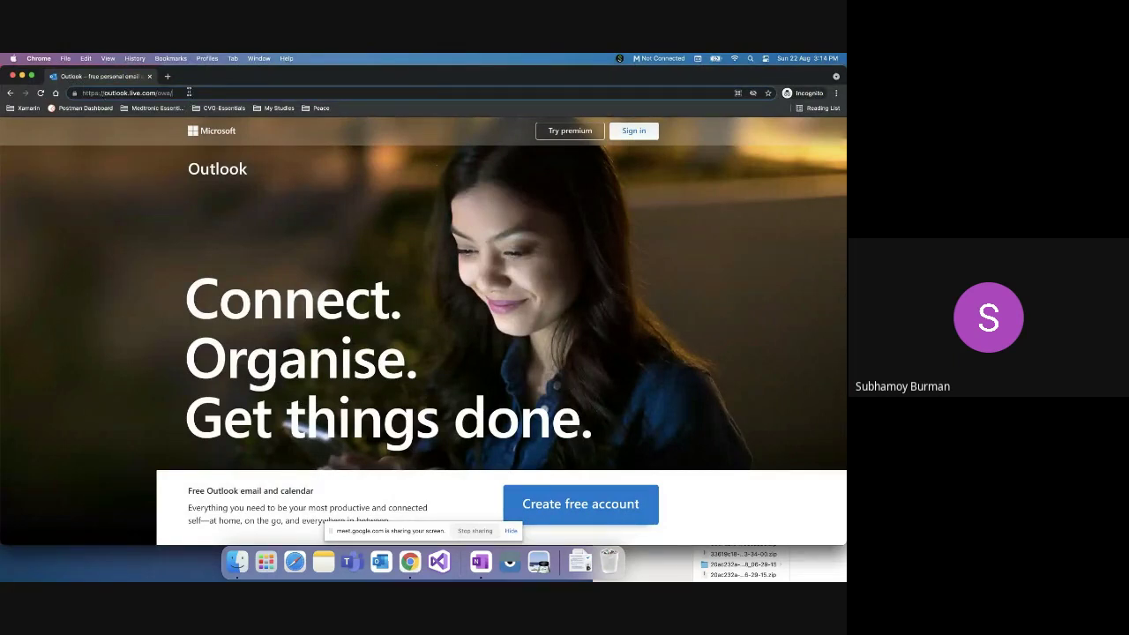
triple_click(187, 92)
key("super+c")
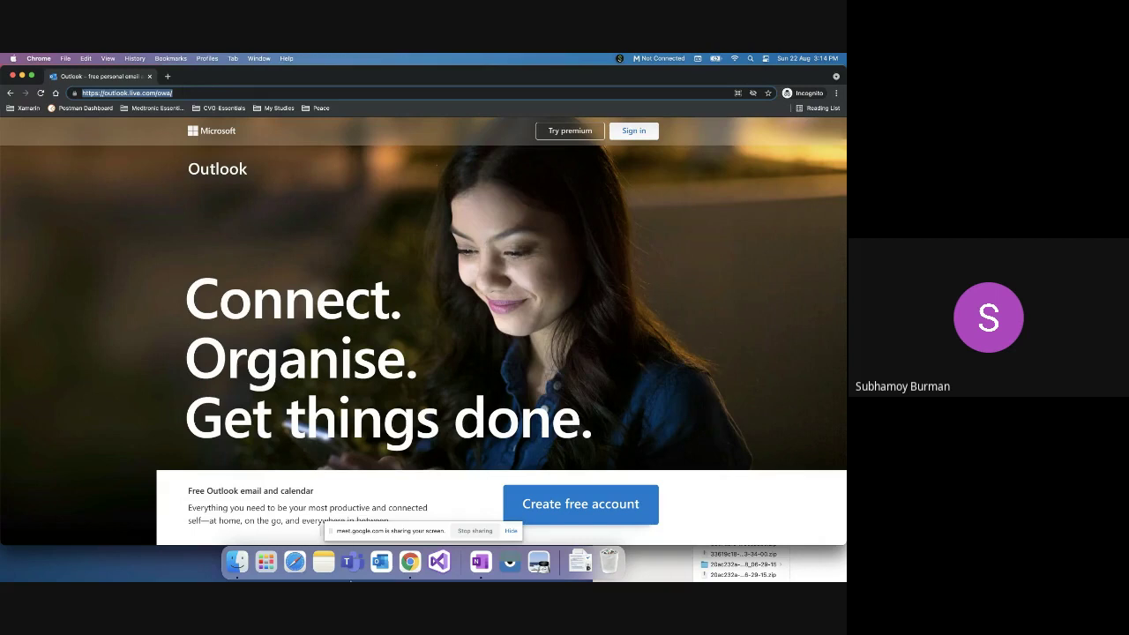
right_click(410, 561)
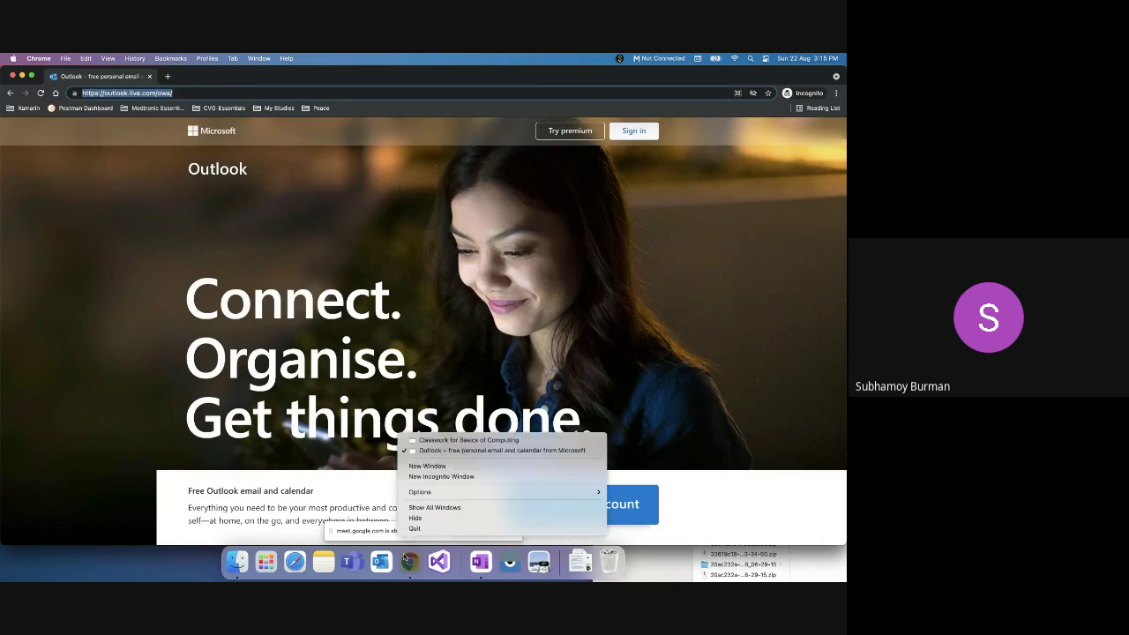
left_click(444, 441)
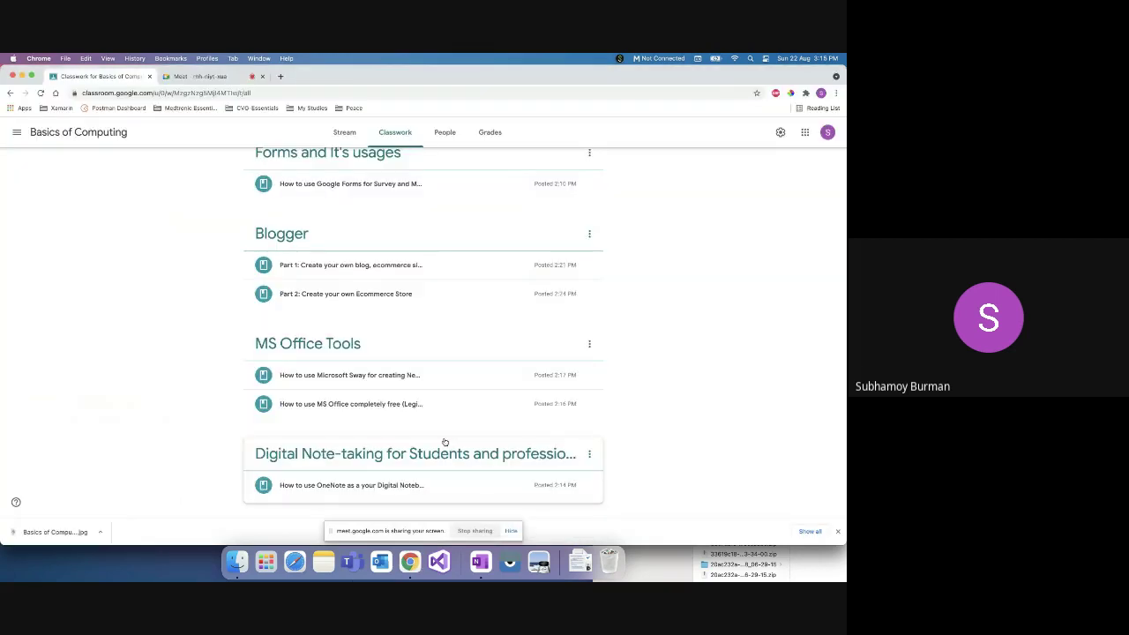
left_click(220, 77)
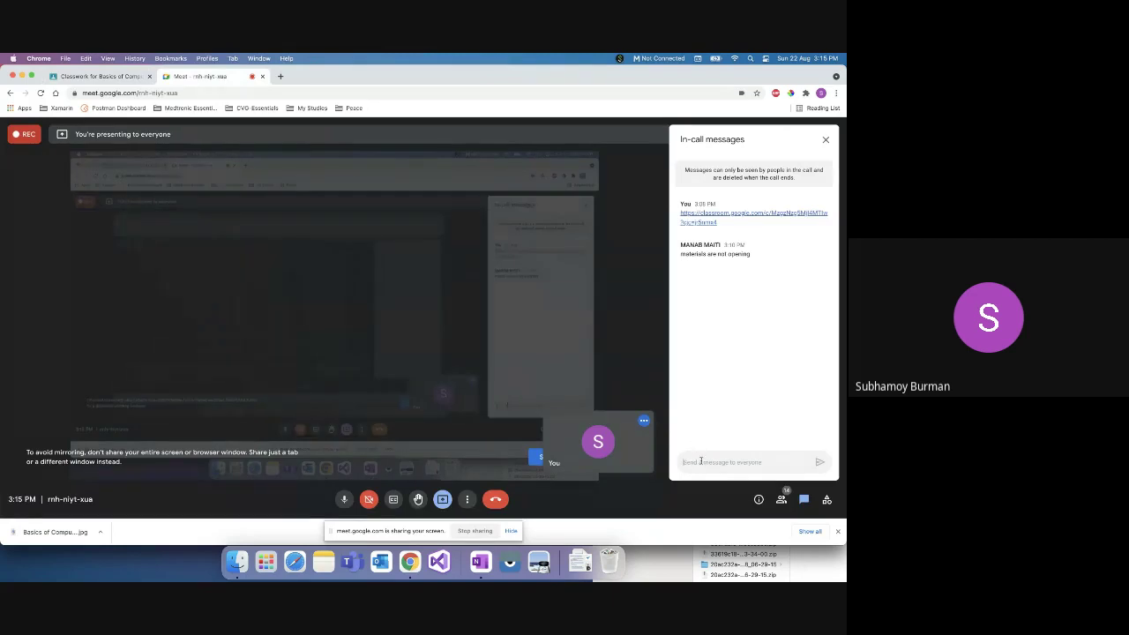
key("super+v")
key("Return")
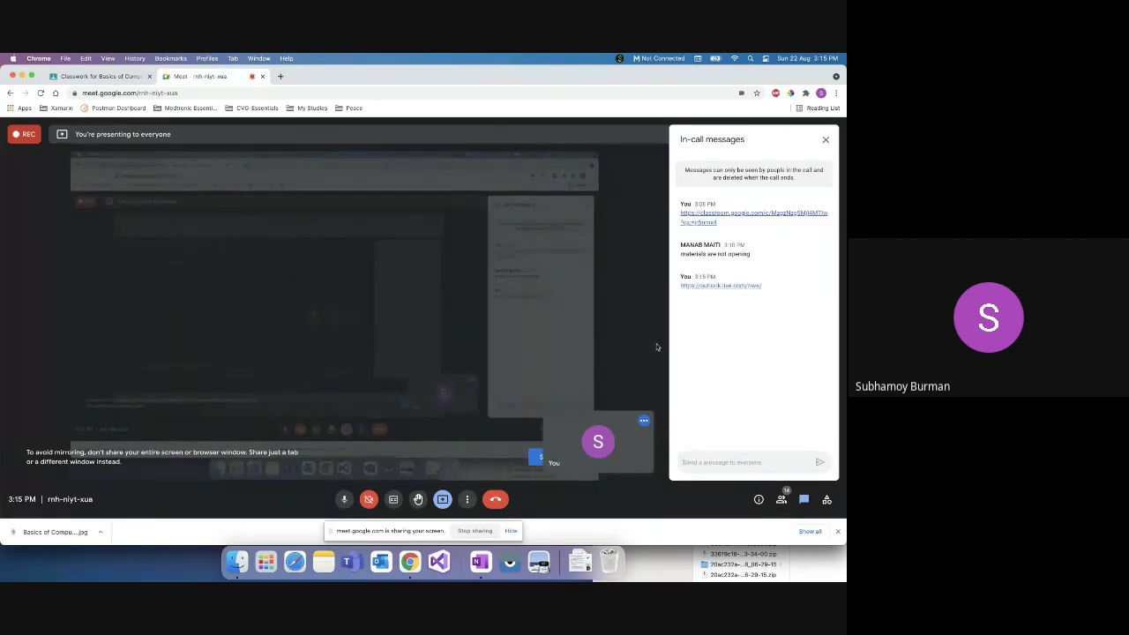
key("super+Tab")
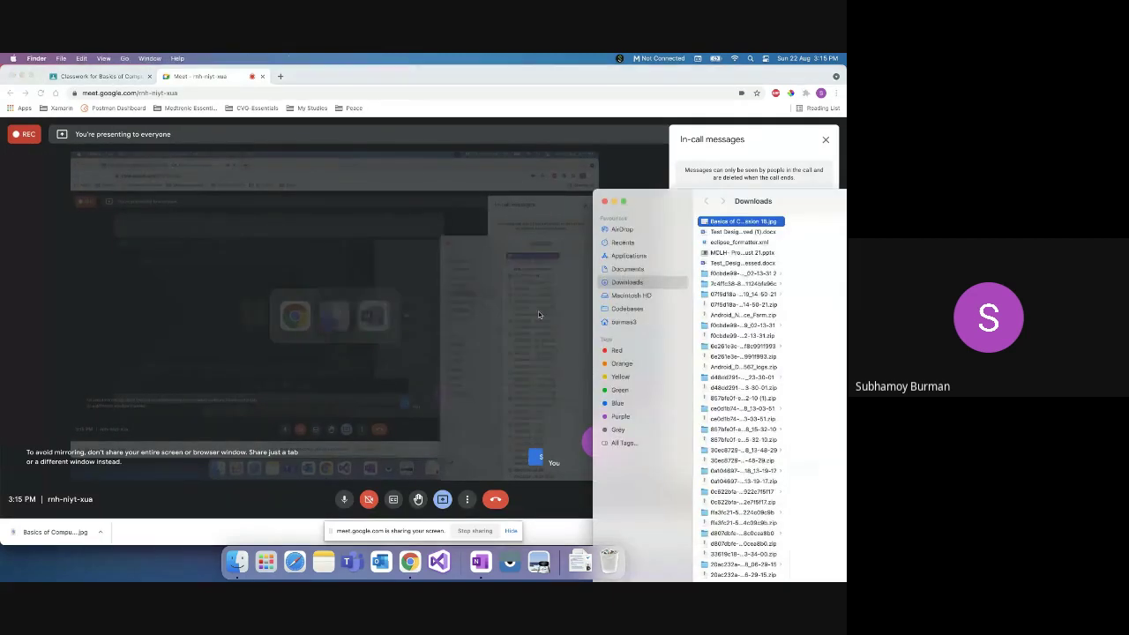
right_click(410, 562)
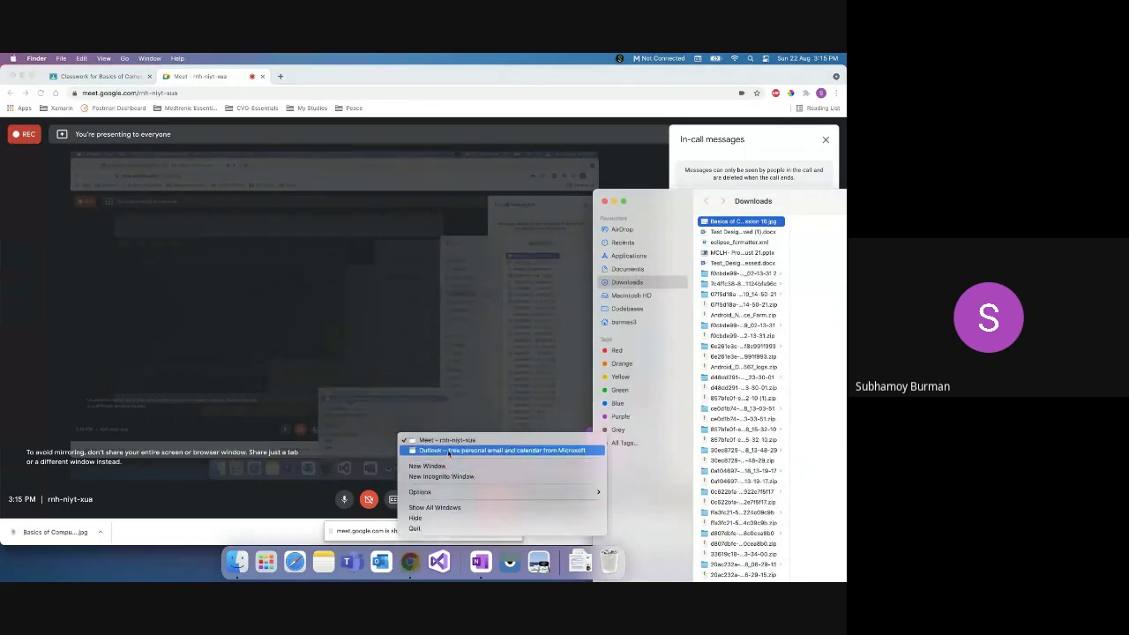
left_click(498, 451)
Step: Start a free Outlook account, entering a new email address, a password, and first and last name
left_click(544, 513)
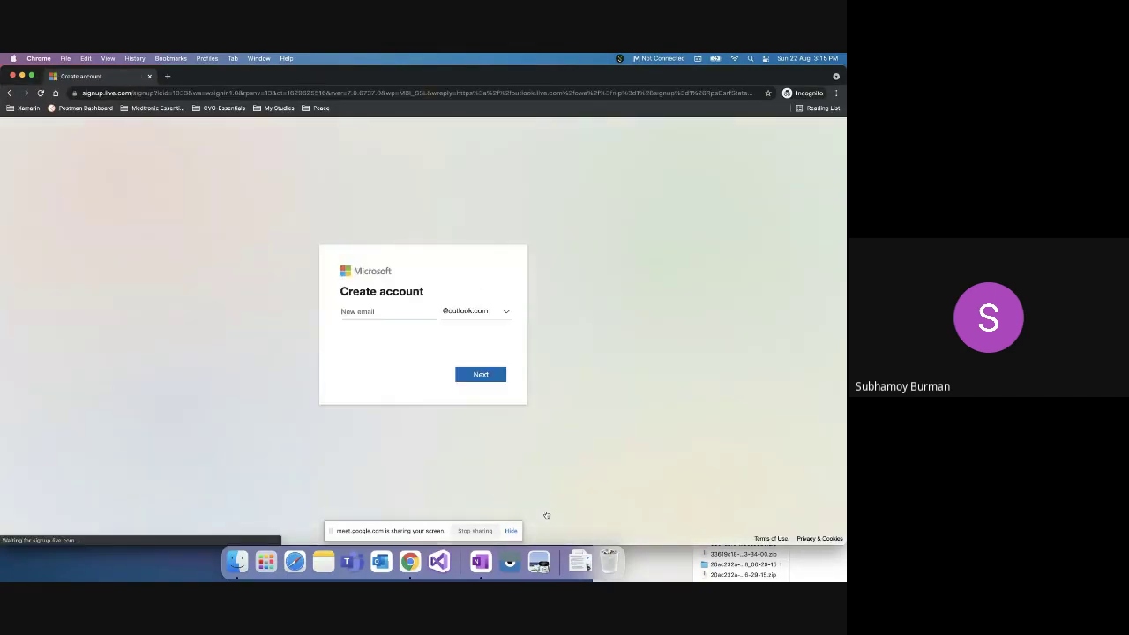
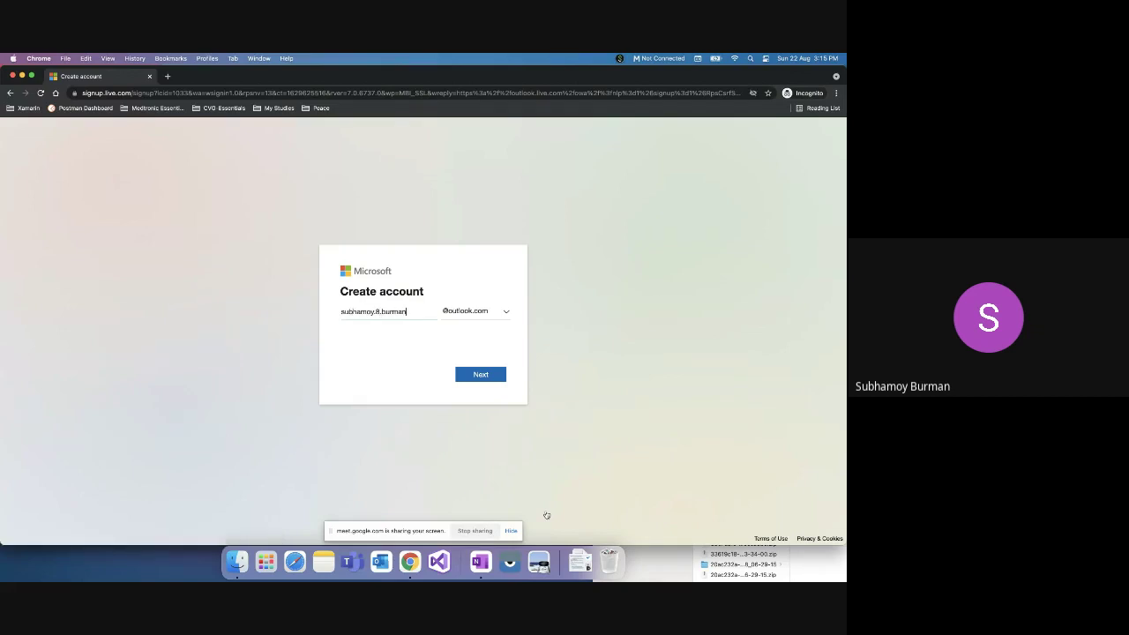
left_click(481, 376)
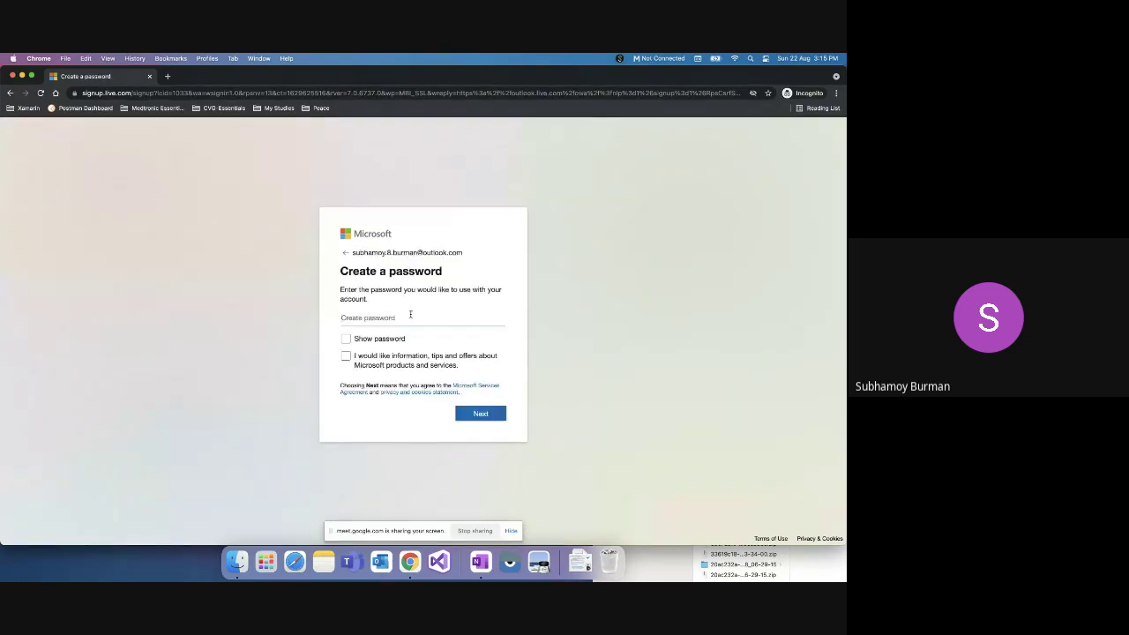
left_click(410, 315)
left_click(504, 413)
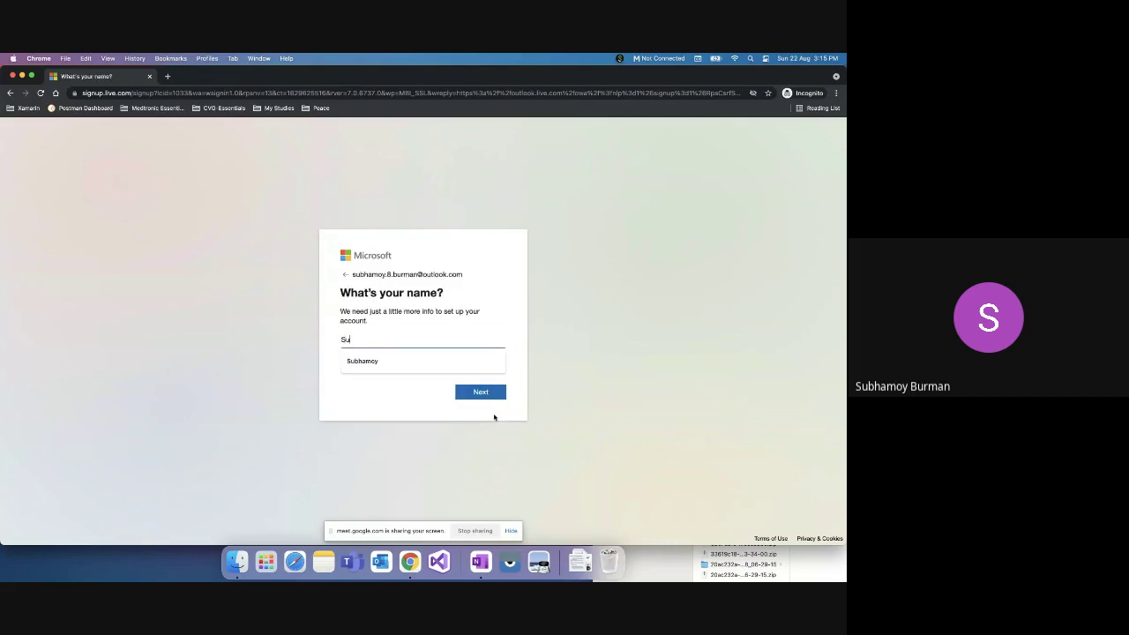
key("Tab")
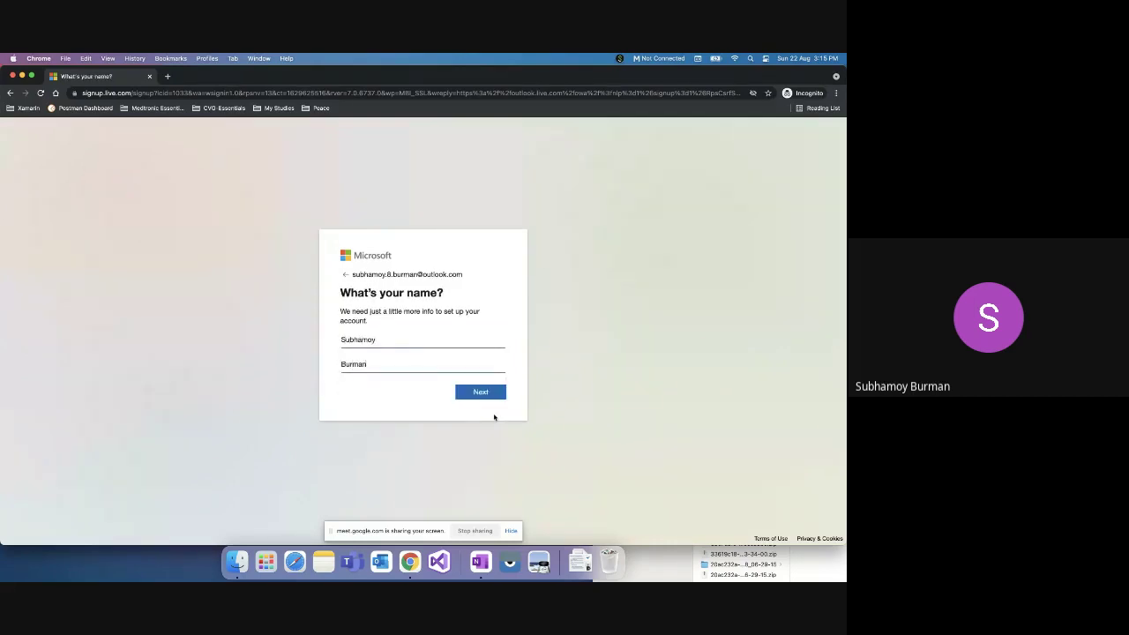
left_click(481, 392)
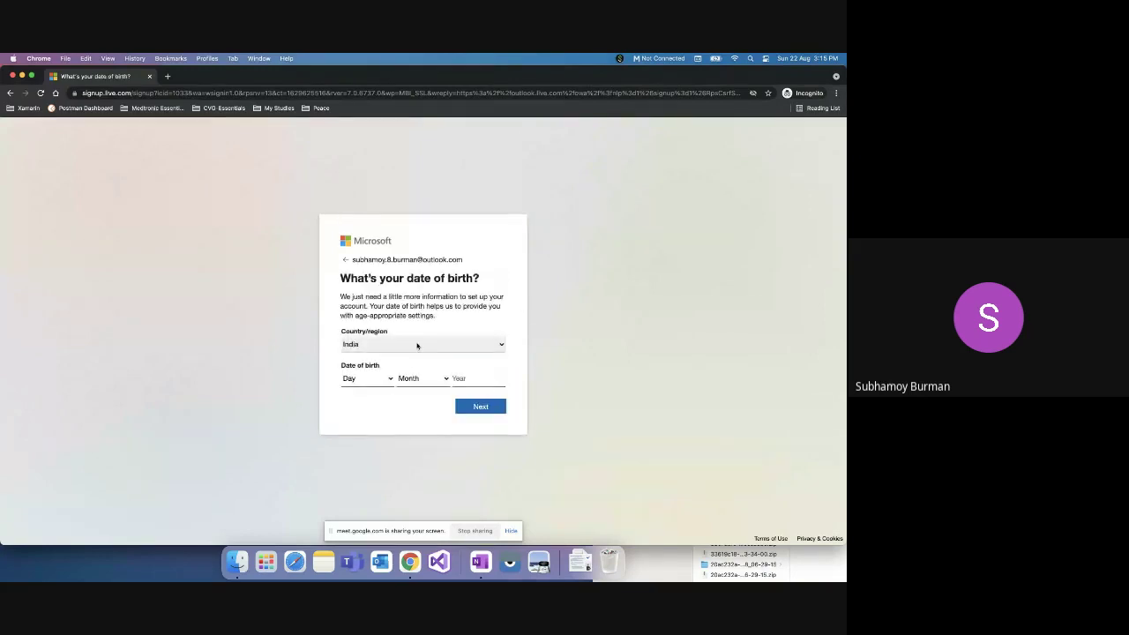
Step: Pick the birth day and month, type the birth year, and submit the country and date of birth
left_click(371, 379)
left_click(350, 391)
left_click(422, 378)
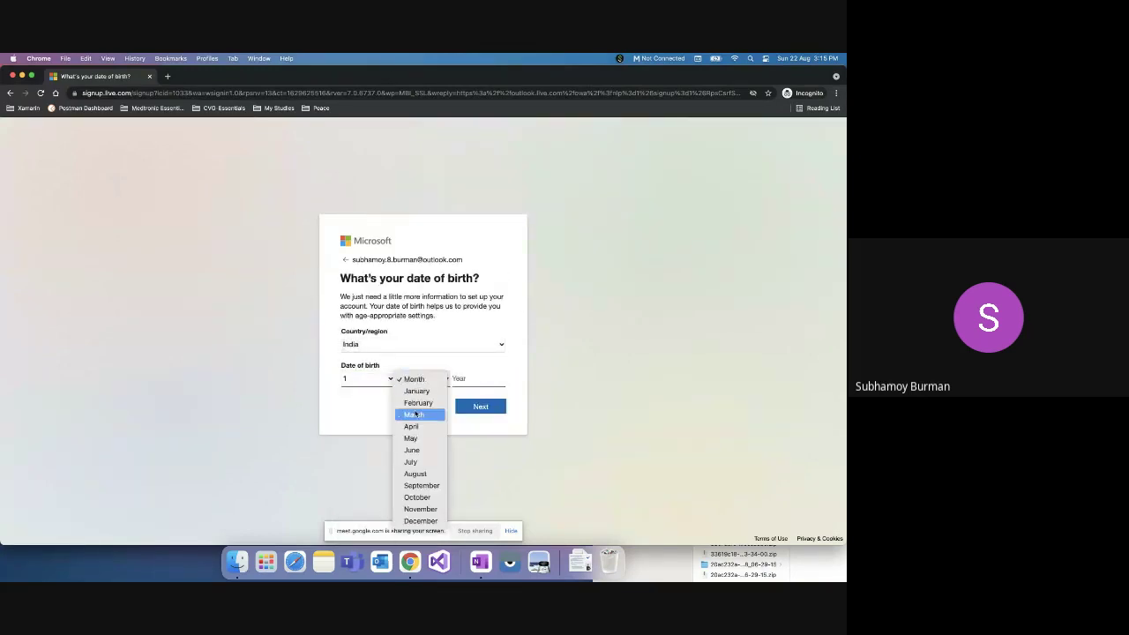
left_click(407, 414)
left_click(467, 377)
type("1988")
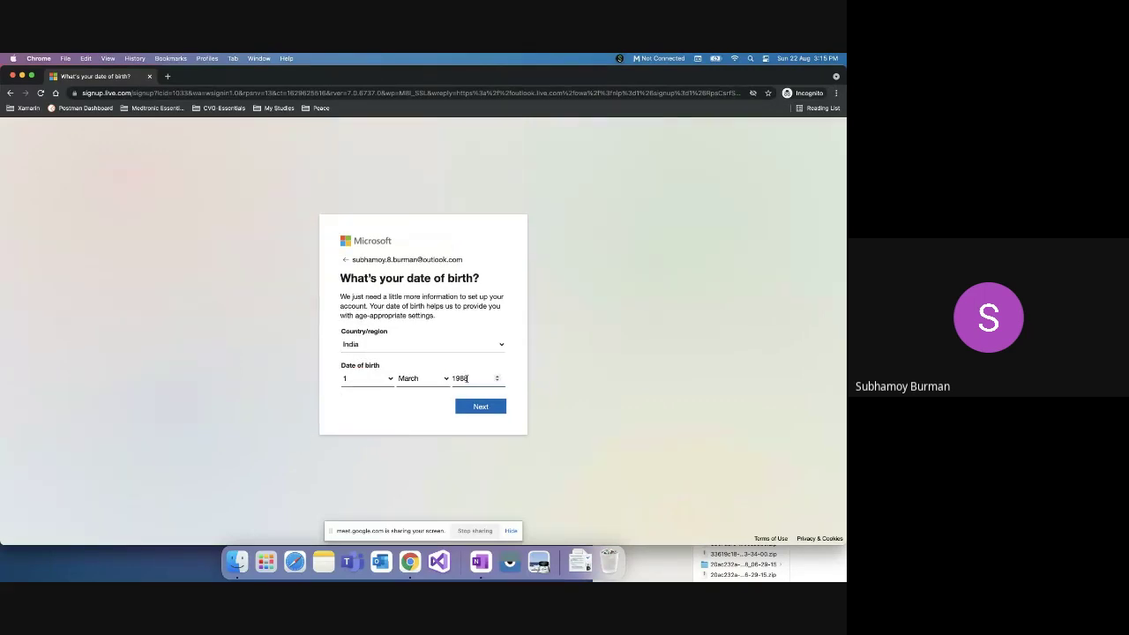
left_click(485, 407)
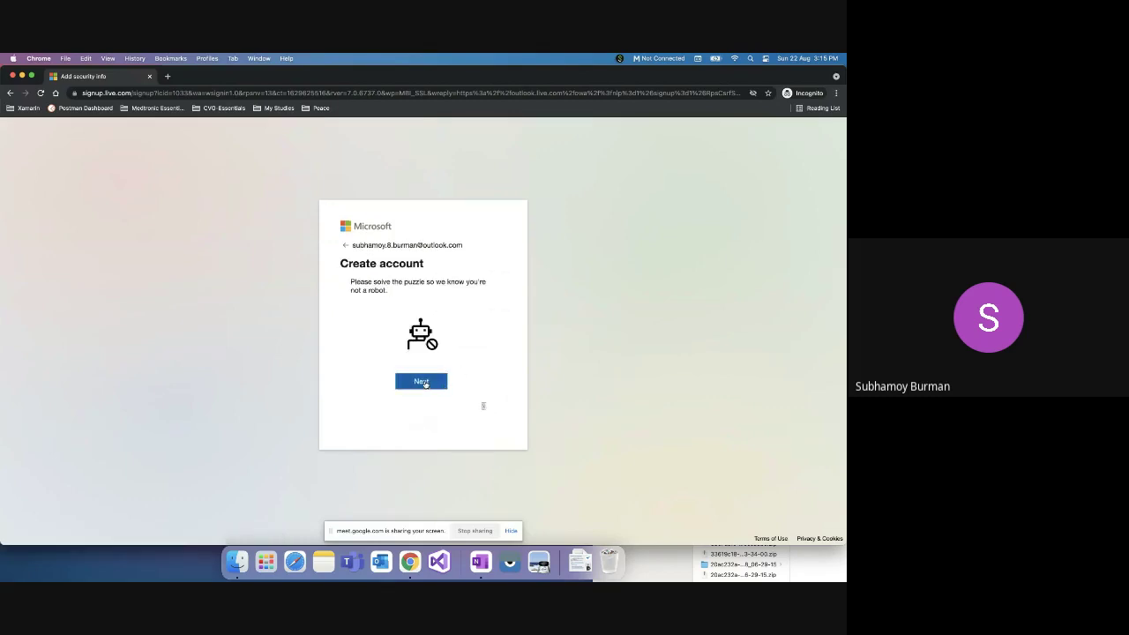
Step: Rotate the robot-check image upright, confirm it, and choose to stay signed in
left_click(421, 382)
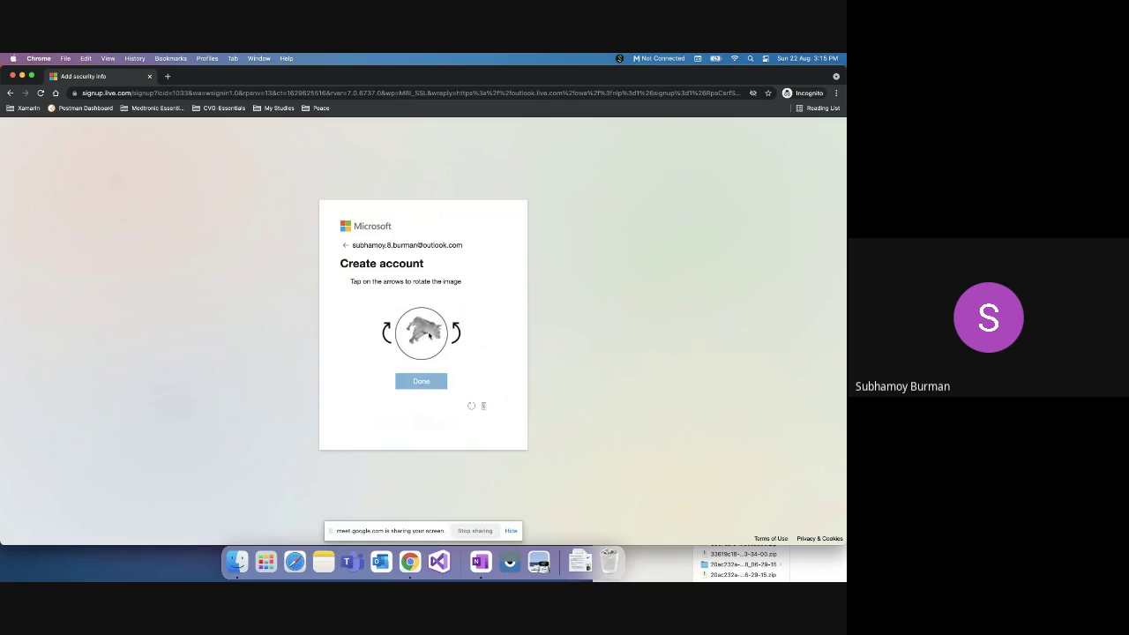
left_click(456, 332)
left_click(385, 333)
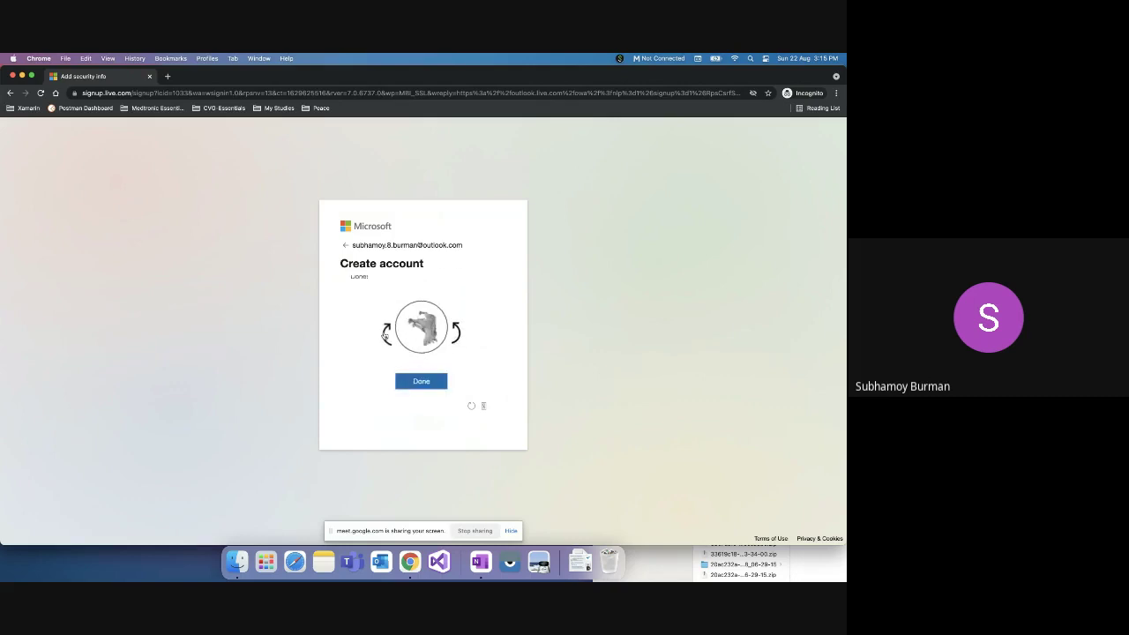
left_click(385, 334)
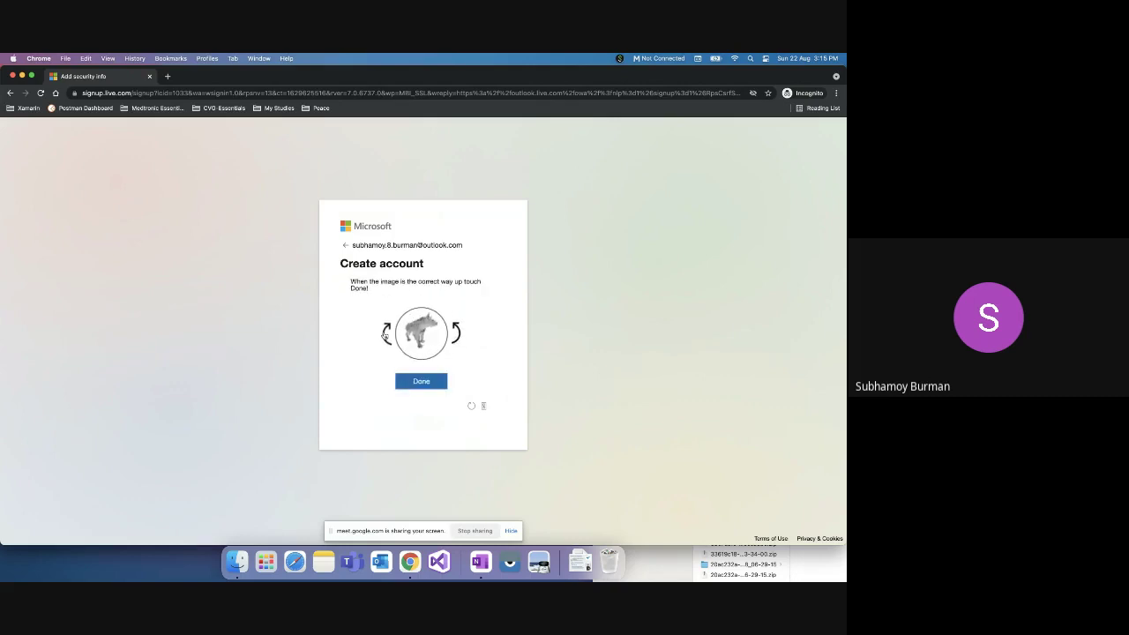
left_click(429, 384)
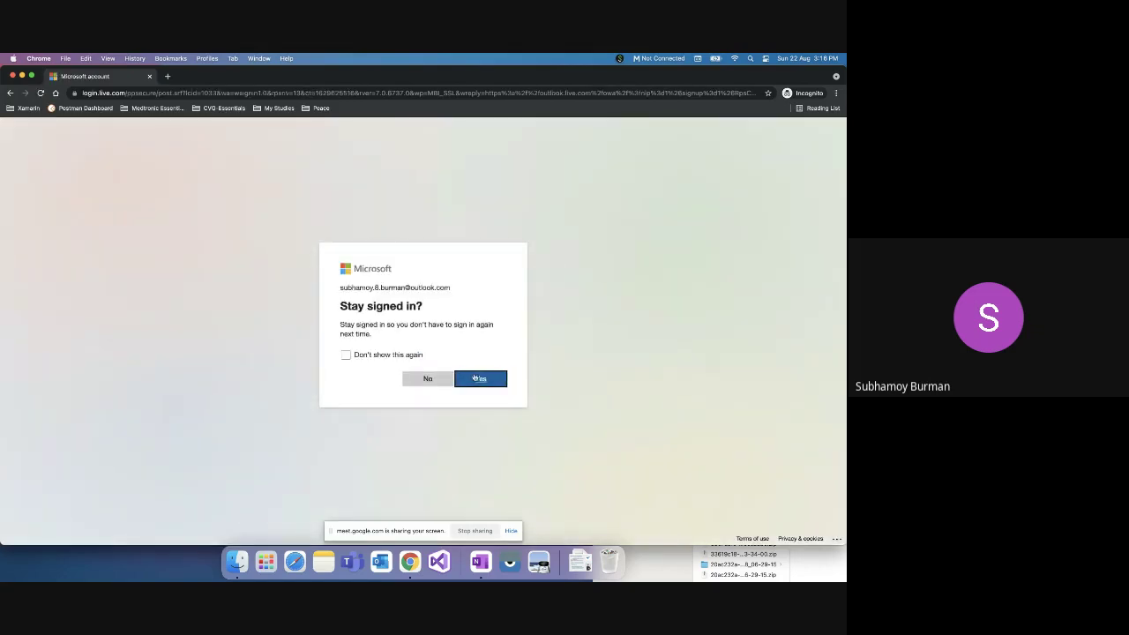
left_click(477, 378)
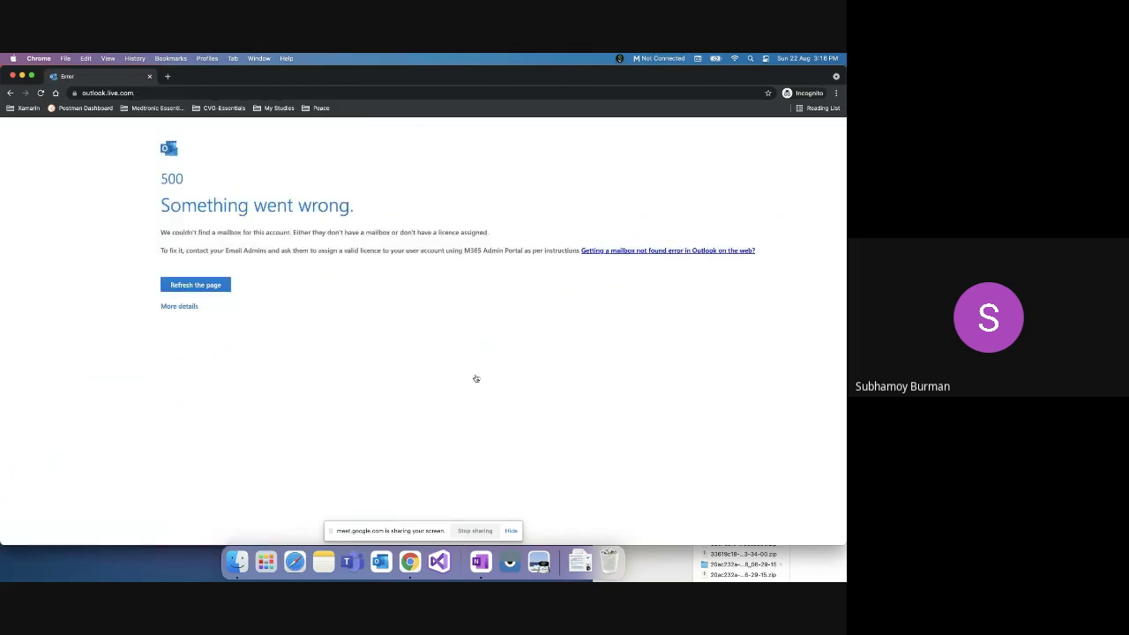
Step: Reload Outlook after its 500 error and bring the Meet window back
left_click(205, 288)
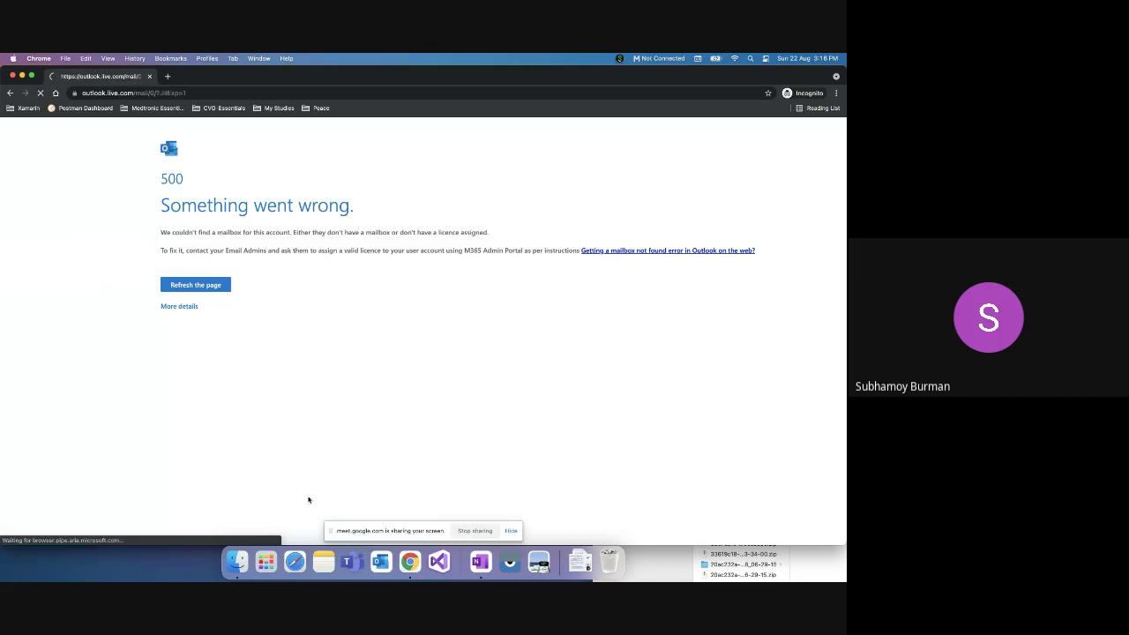
right_click(410, 561)
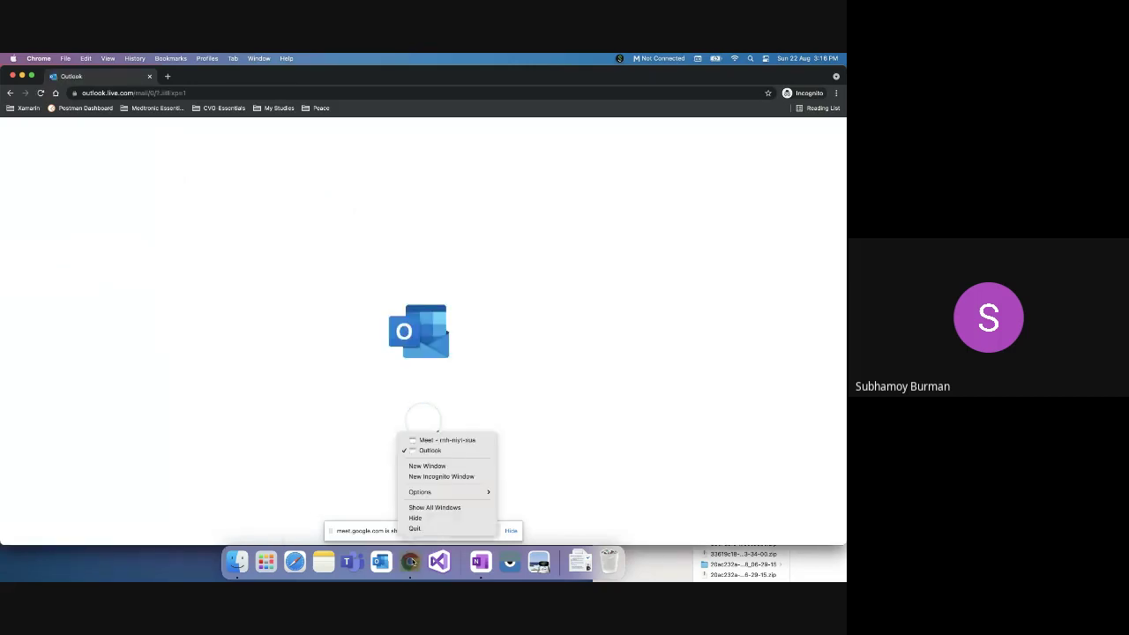
left_click(441, 440)
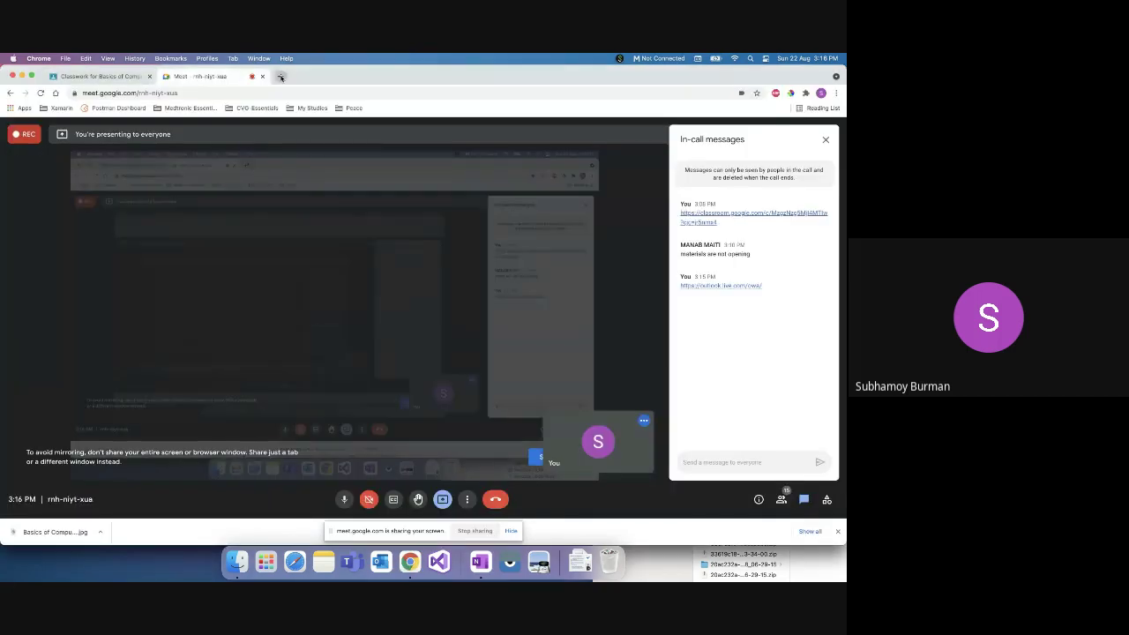
Step: Open the Google Play store in a new tab and search for 'microsoft'
left_click(281, 77)
type("play.google.com/store")
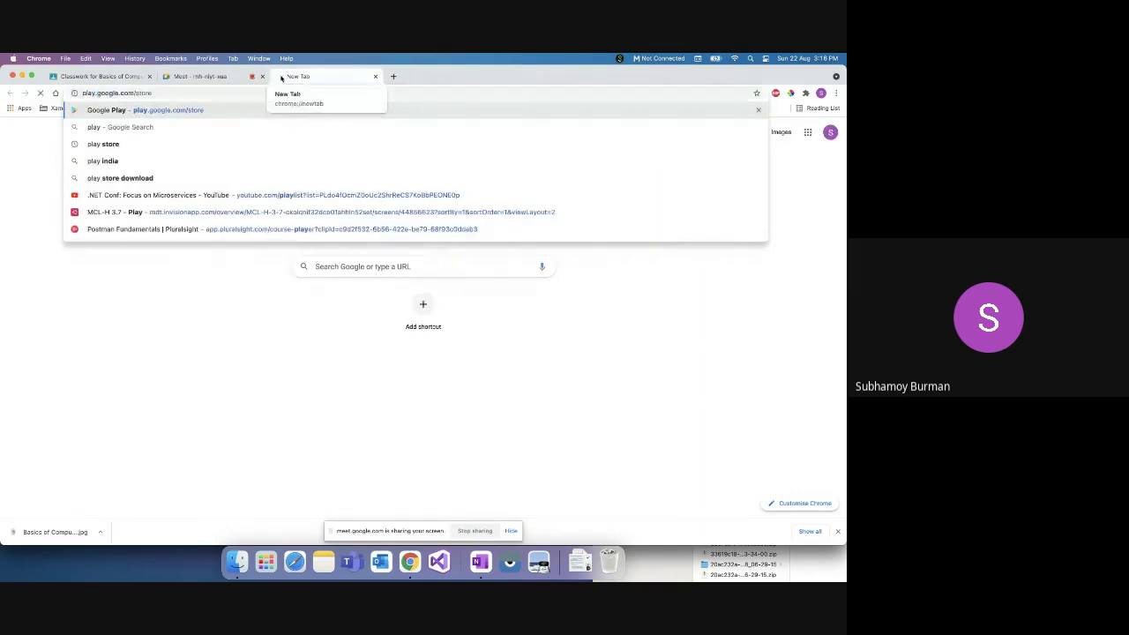
key("Return")
left_click(236, 132)
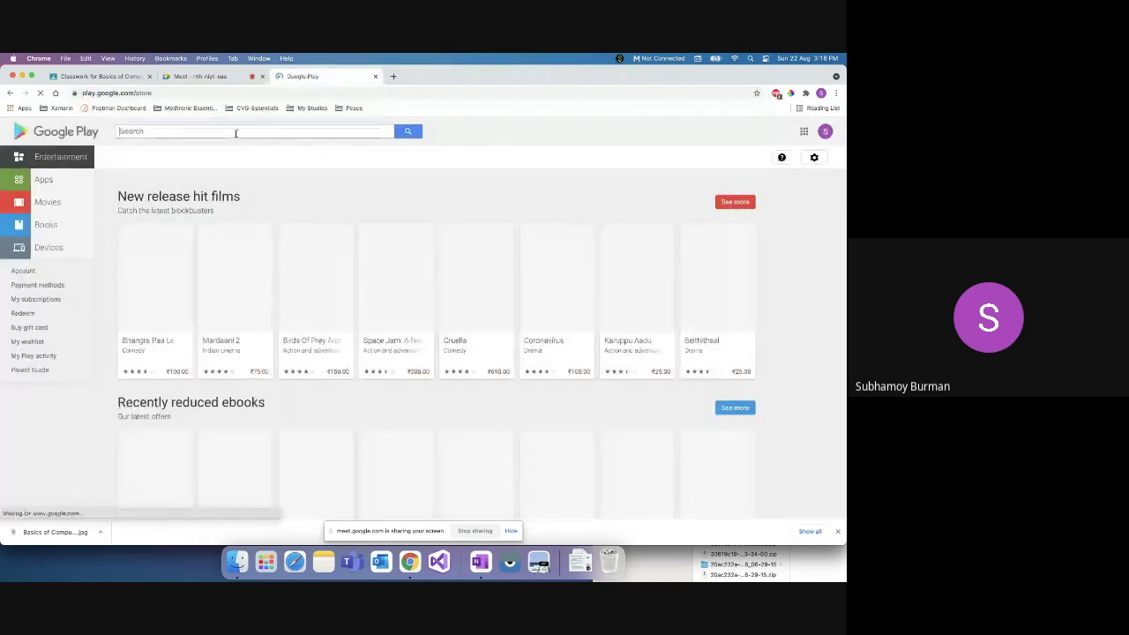
type("mi")
type("co")
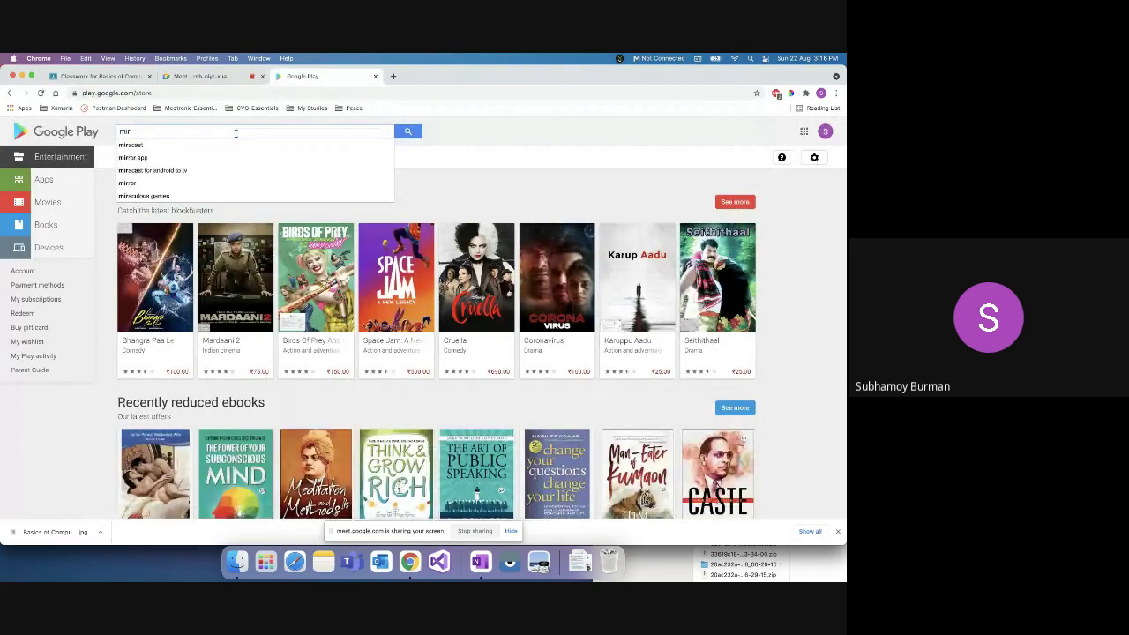
key("BackSpace")
type("roso")
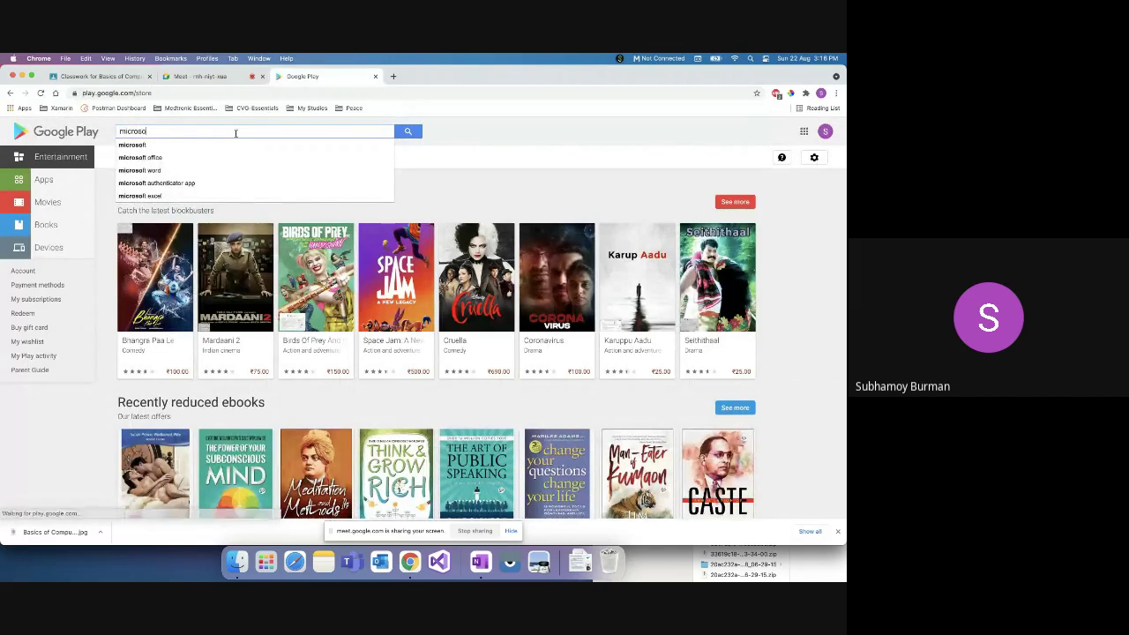
type("ft")
key("Return")
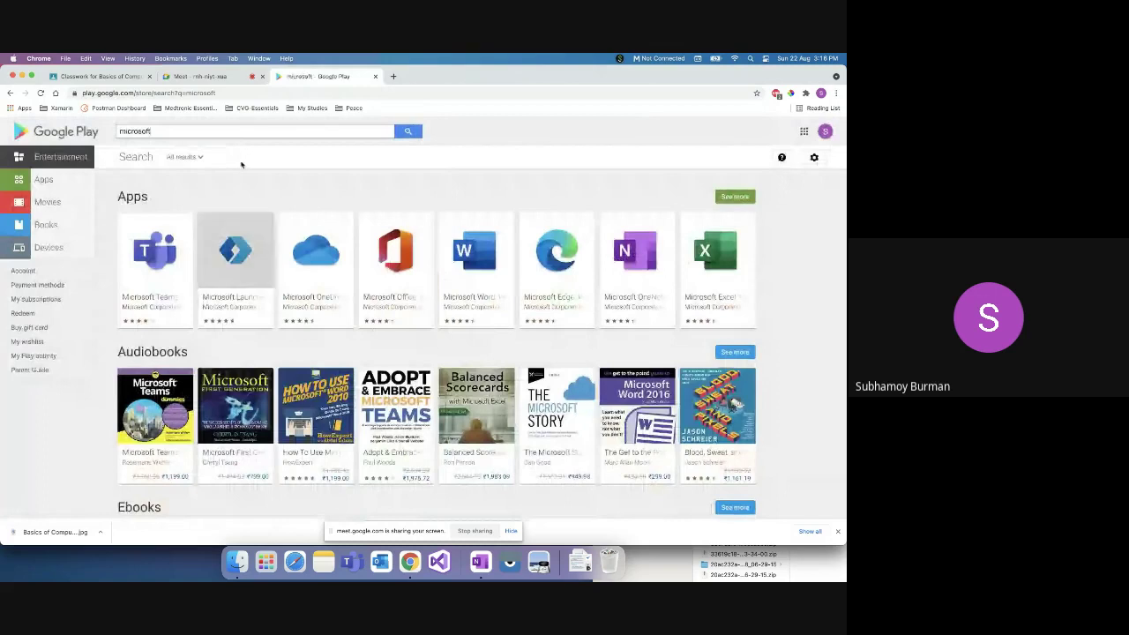
Step: Refine the search to 'microsoft todo' and open the Microsoft To Do app page
left_click(222, 131)
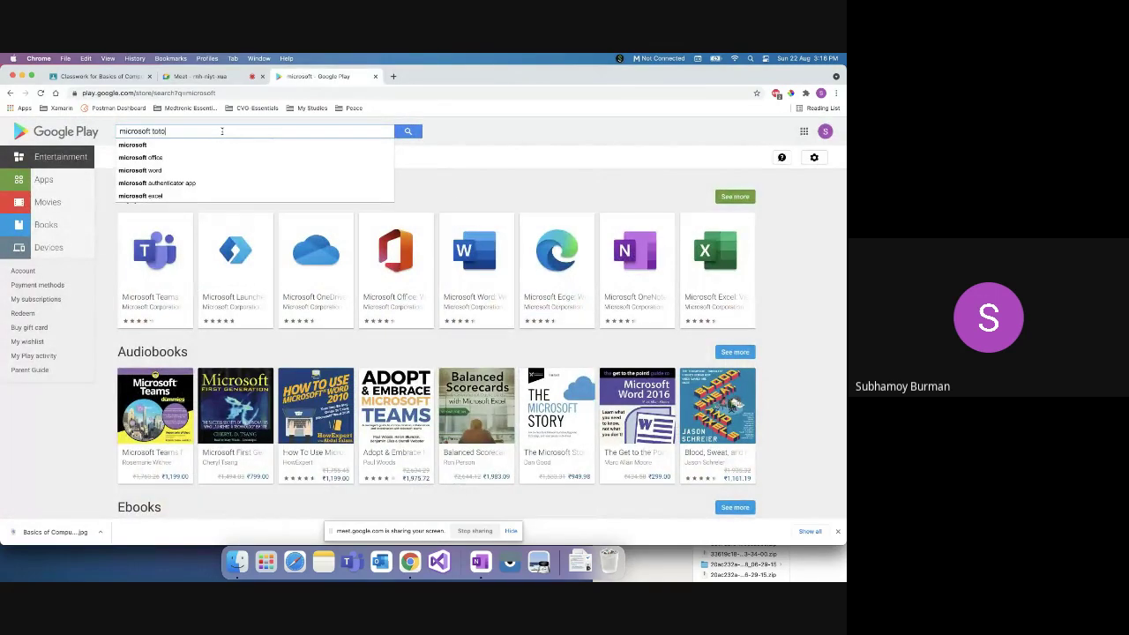
key("Down")
key("Down")
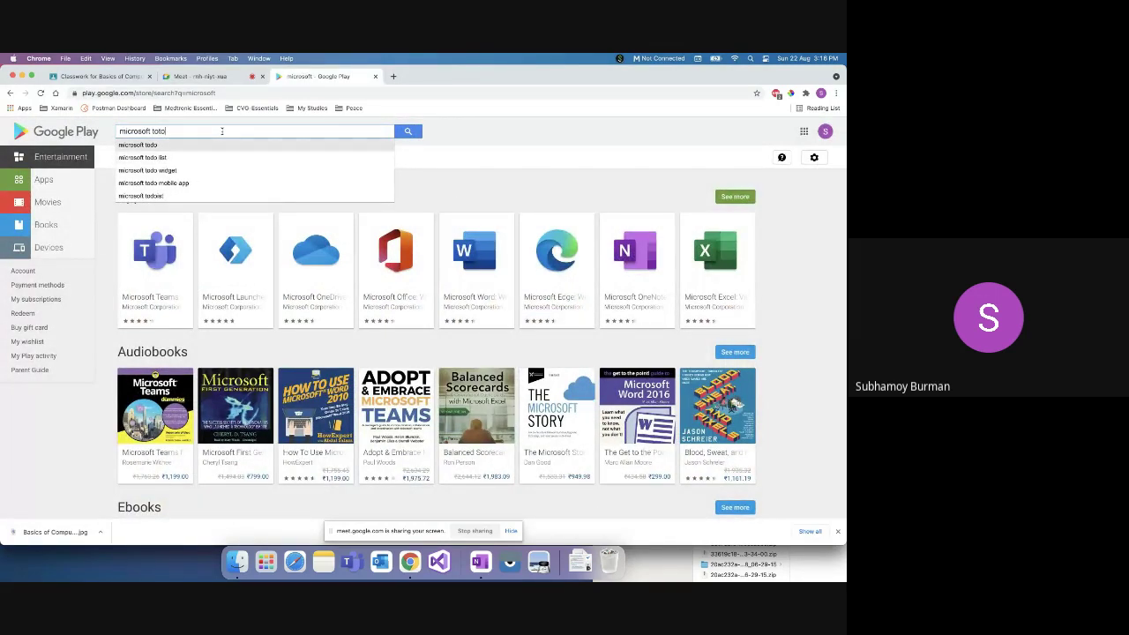
key("Up")
key("Return")
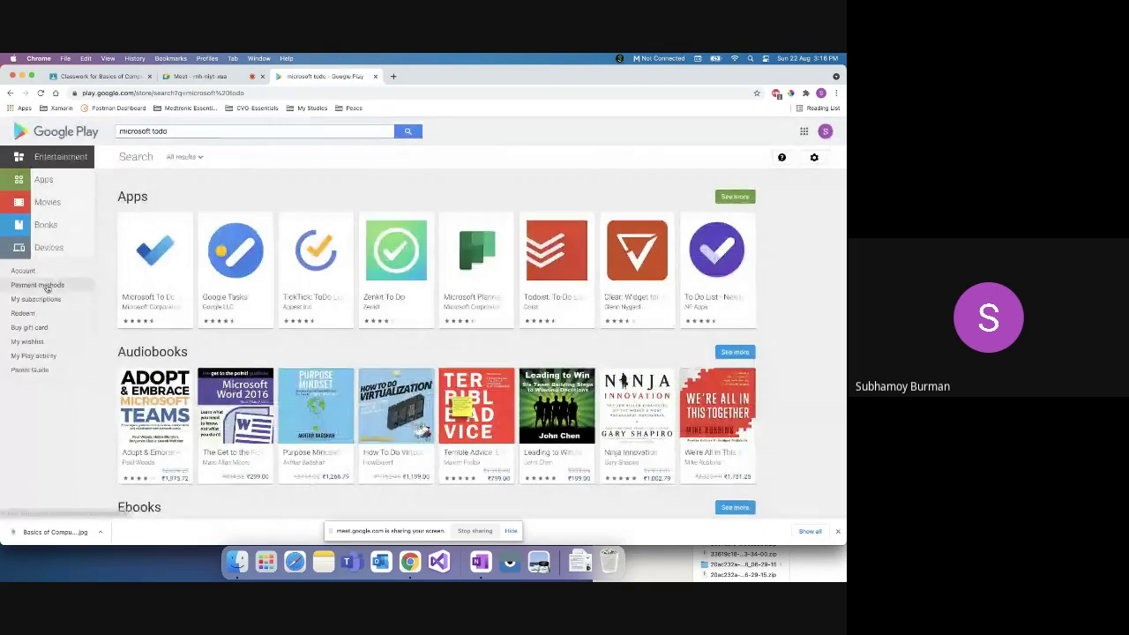
left_click(155, 300)
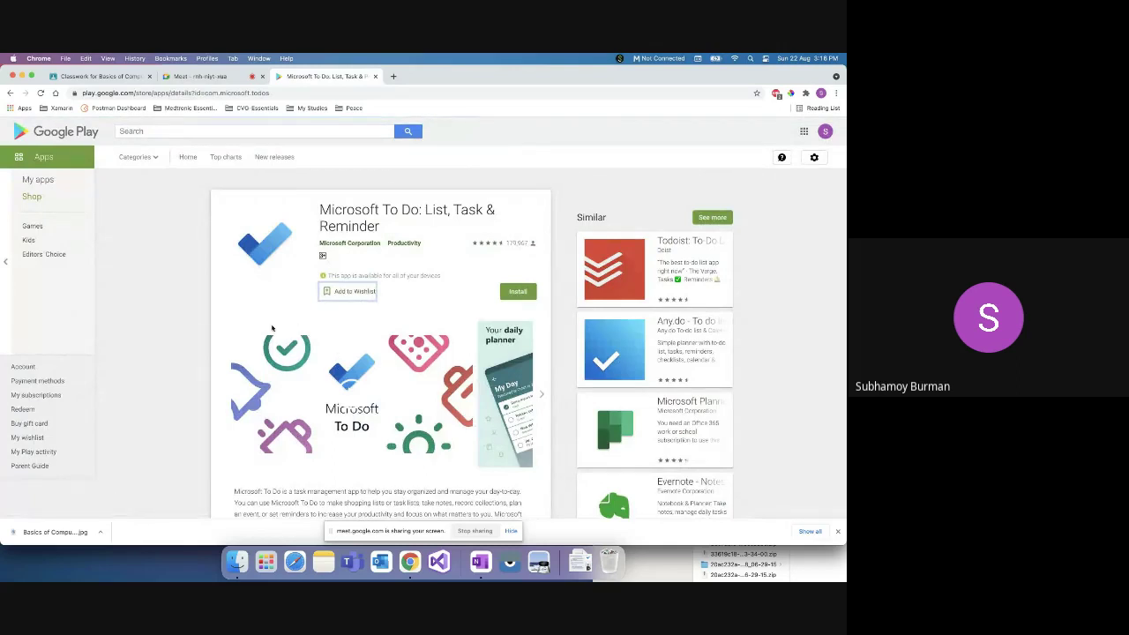
key("super+Tab")
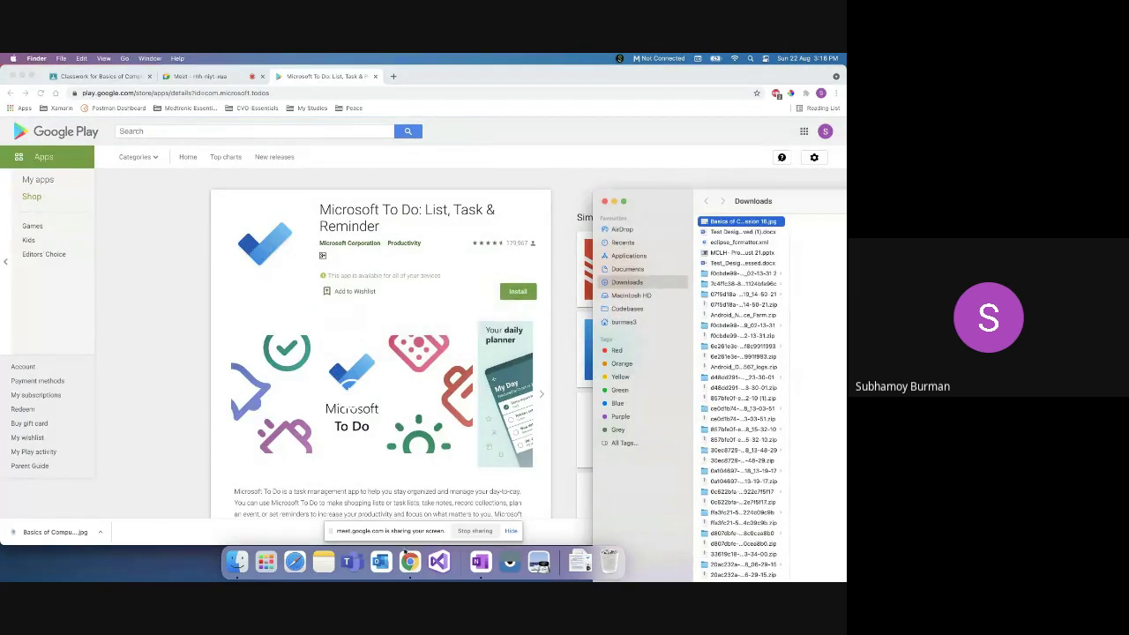
Step: Bring the Outlook inbox window forward and open the Microsoft 365 app launcher
right_click(409, 561)
left_click(450, 440)
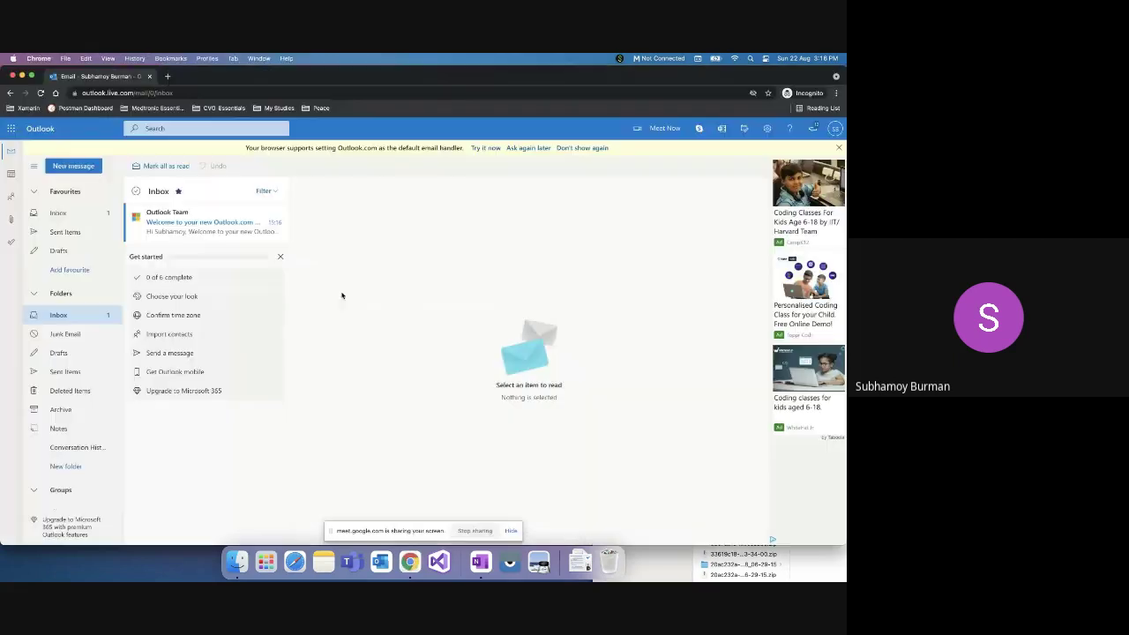
left_click(11, 129)
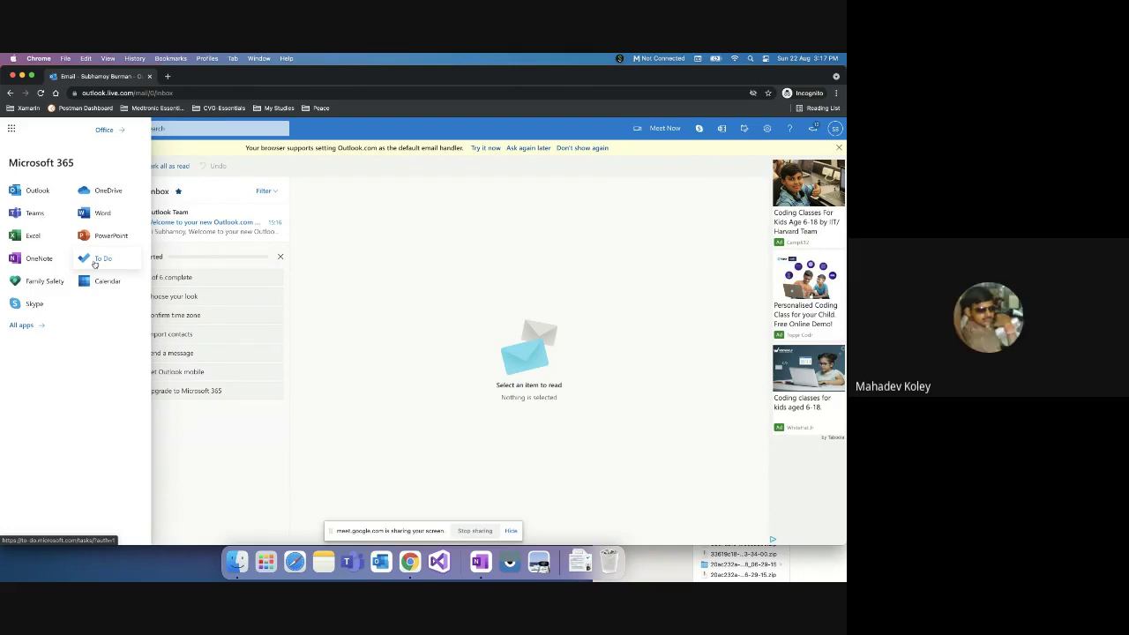
Step: Launch To Do from the app launcher, sign in with the account e-mail, and reload to reach My Day
left_click(95, 261)
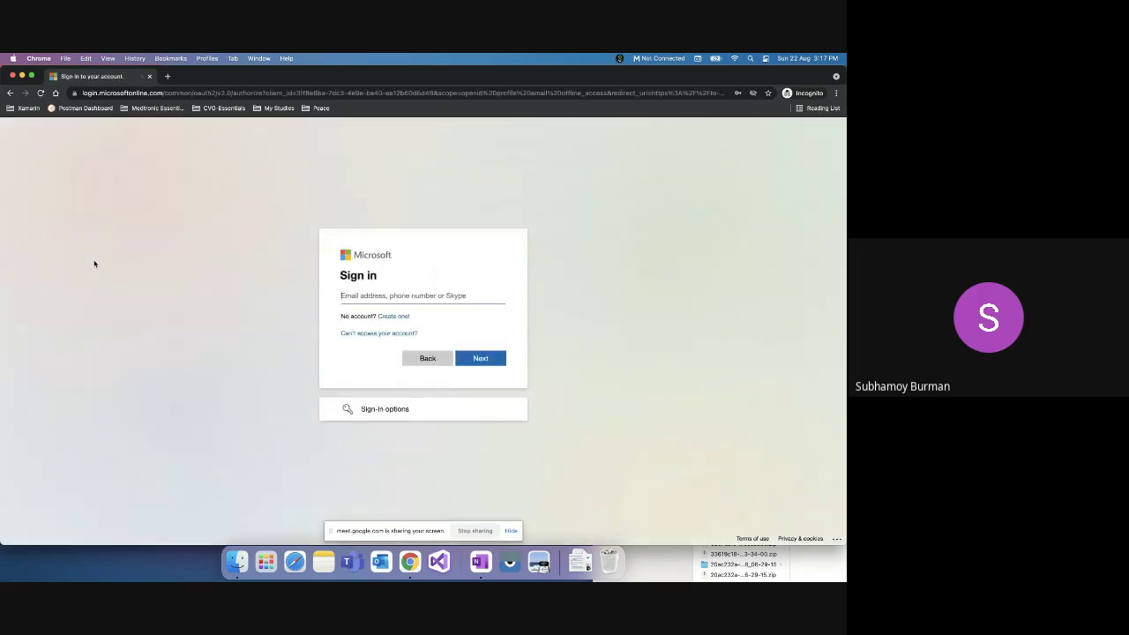
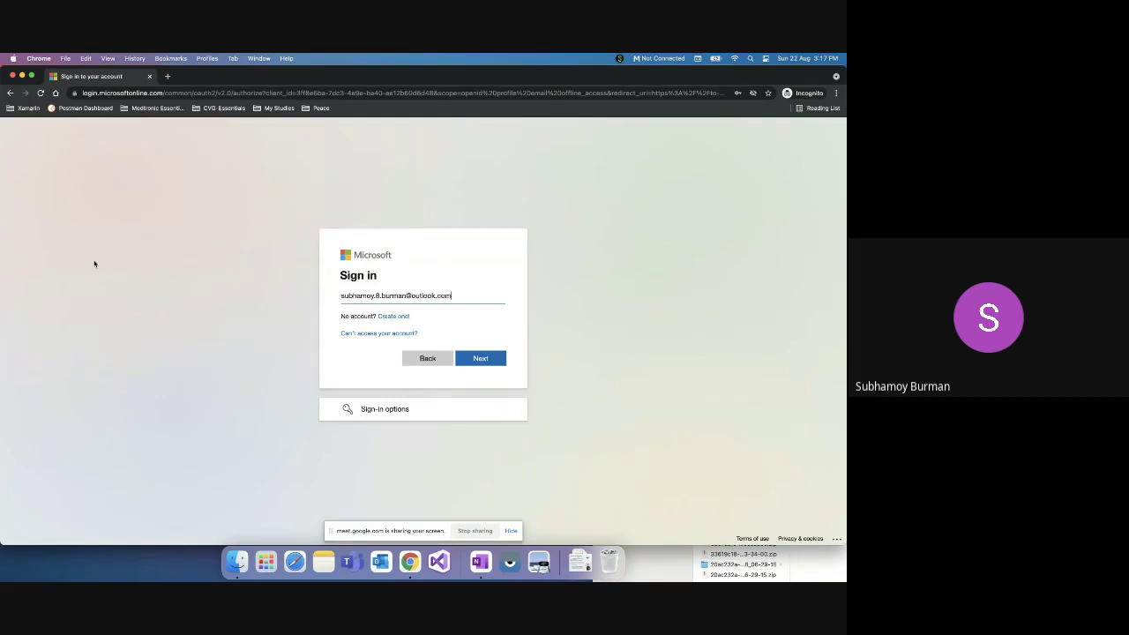
key("Return")
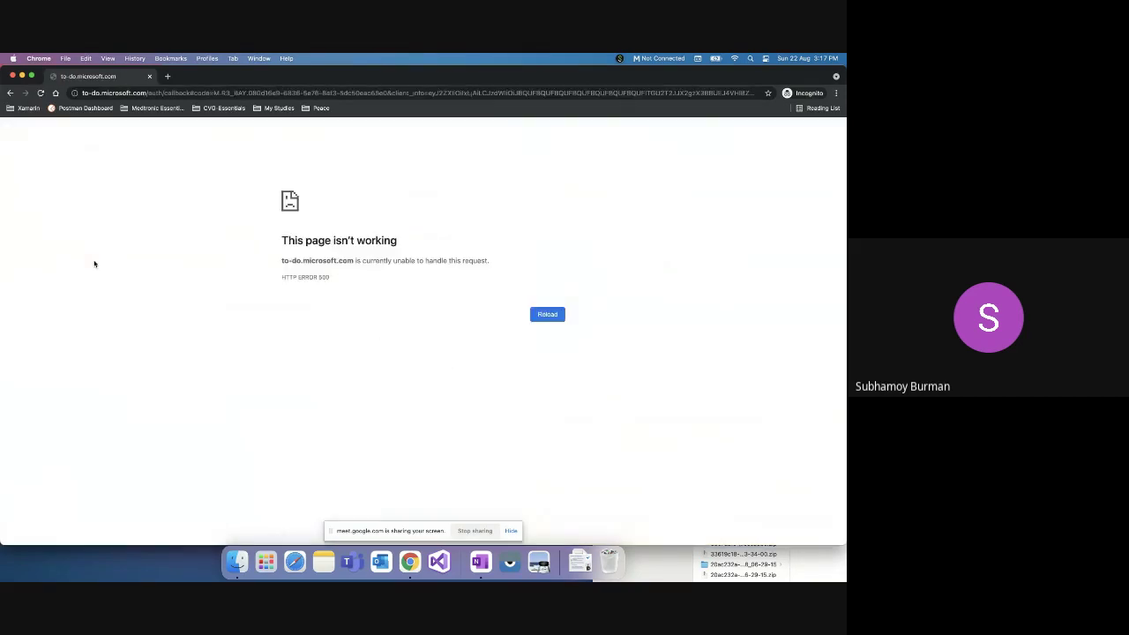
left_click(282, 92)
key("Return")
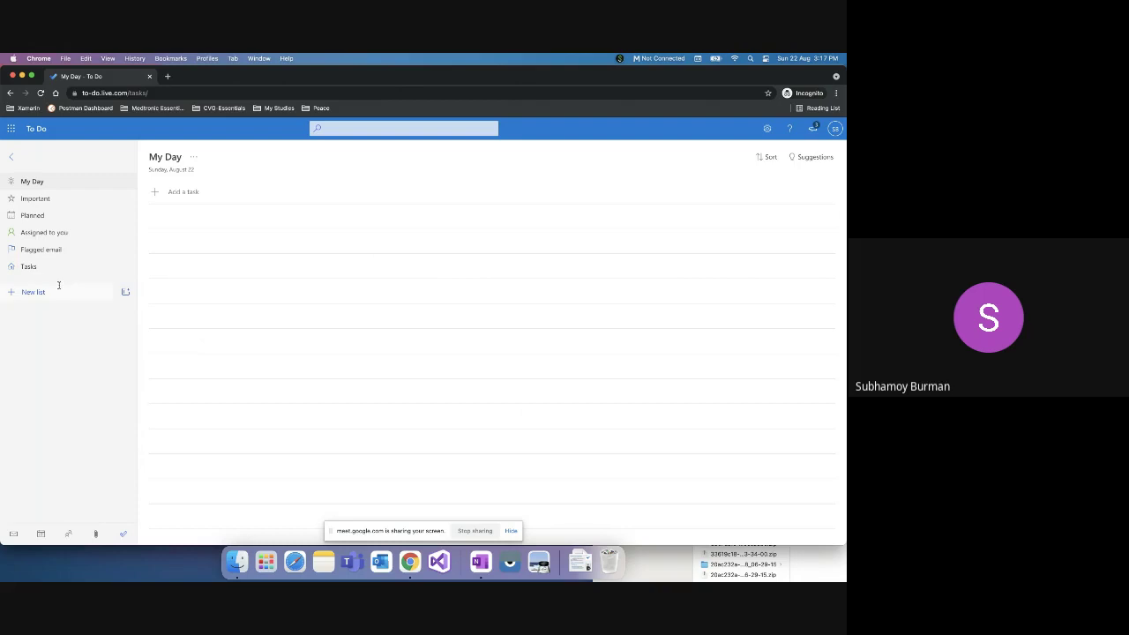
Step: Add the task 'Read the book Karma Yoga for 45 minutes' to My Day
left_click(196, 196)
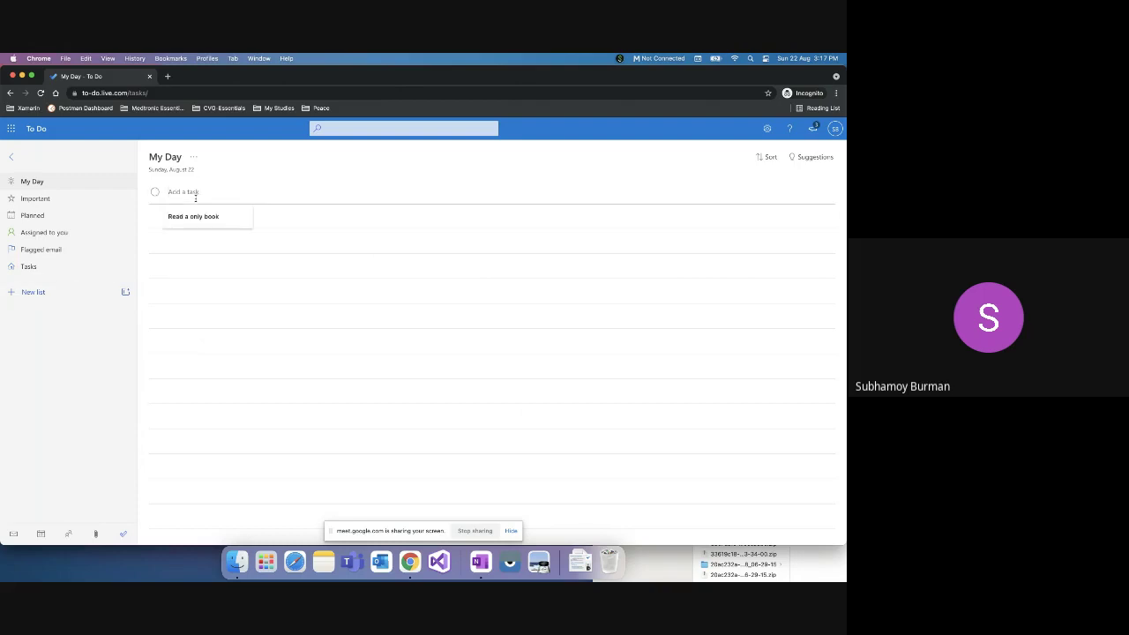
type("Read the")
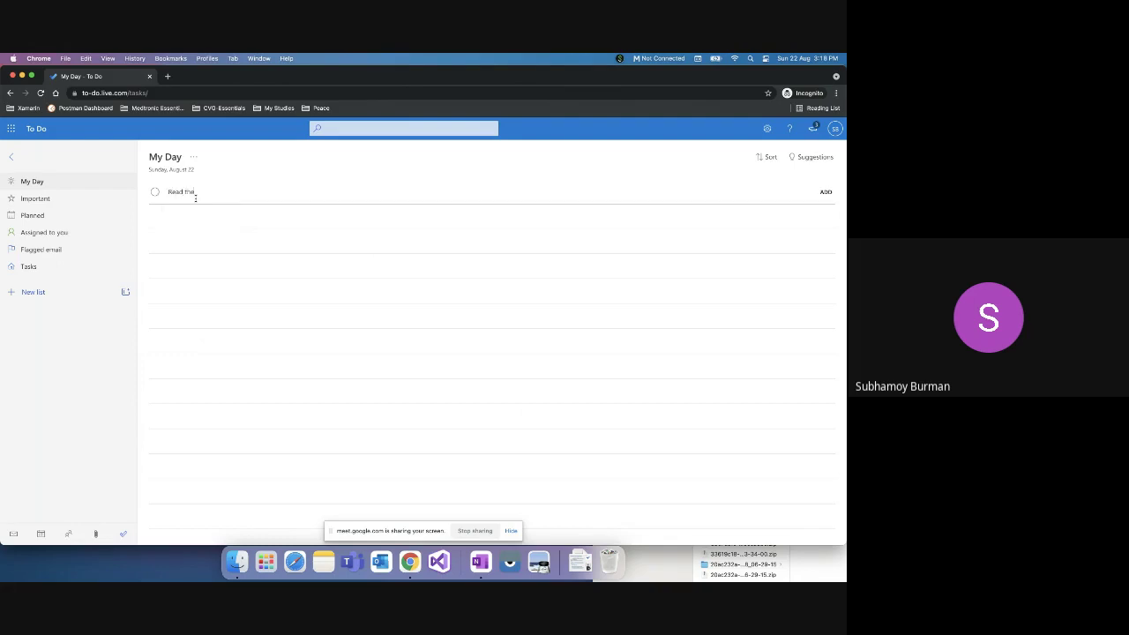
type(" book Karma Yoga for 45 minutes")
key("Return")
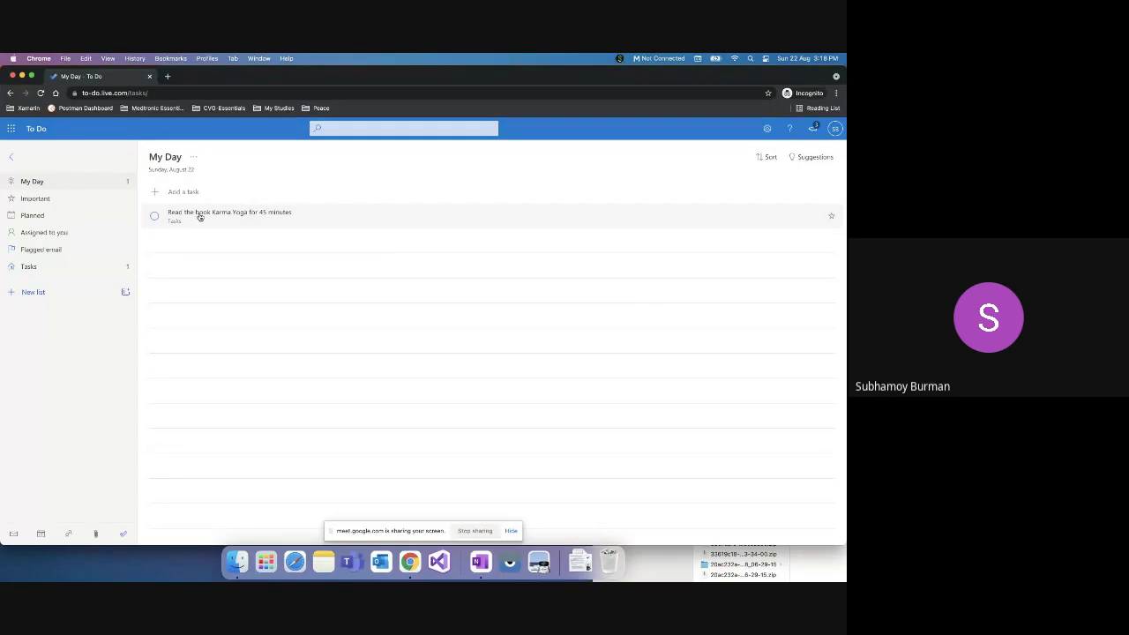
Step: Add 'Study for UPSC - Sociology (1 hour)' as a second My Day task
left_click_drag(200, 216, 196, 194)
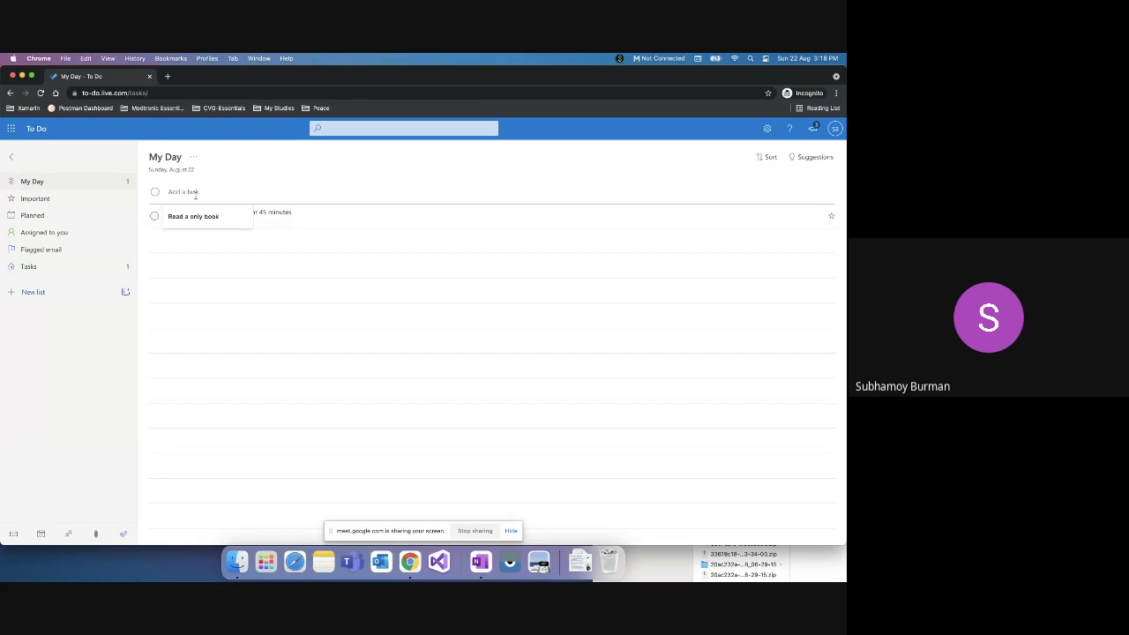
type("Study for UPSC")
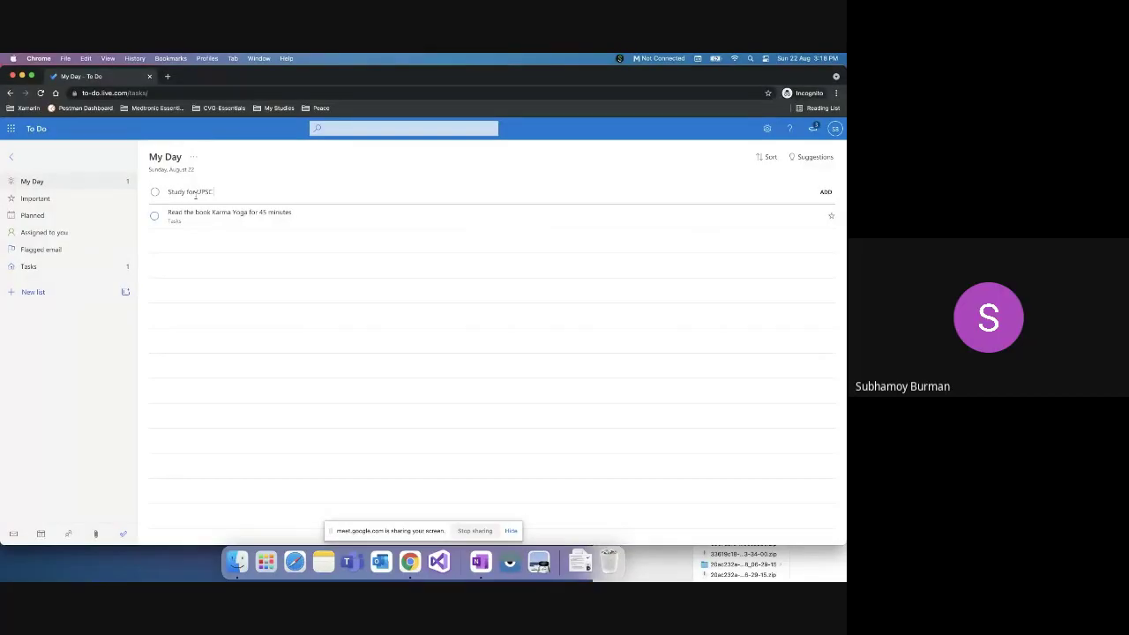
type(" 8 hour")
key("BackSpace")
key("BackSpace")
key("BackSpace")
key("BackSpace")
type("- Scoiology(Paper 1)")
key("Return")
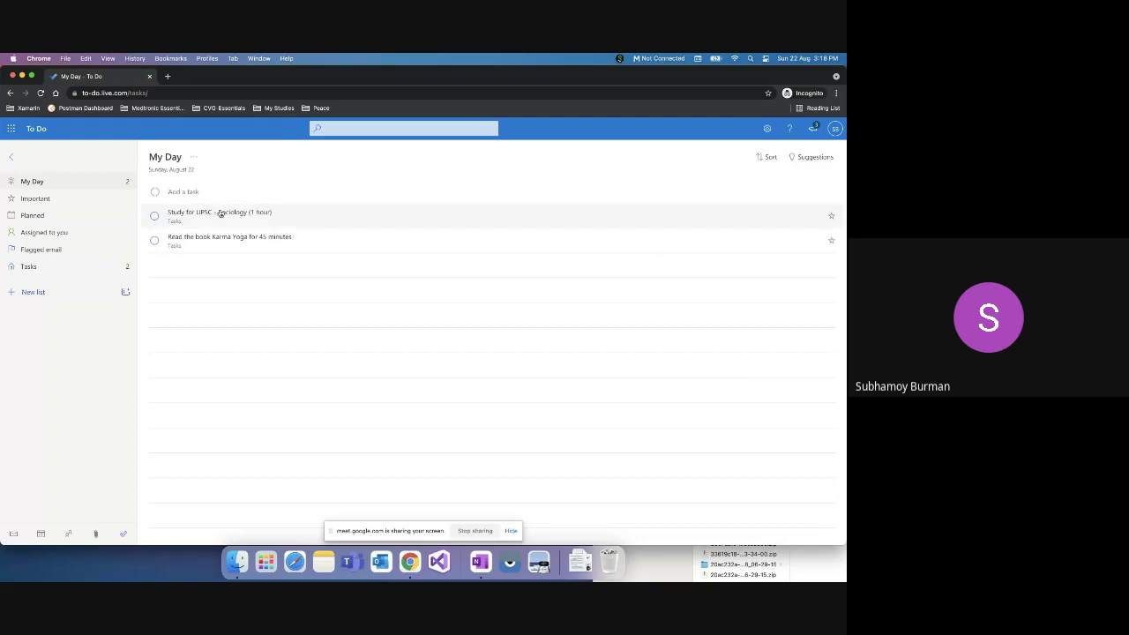
Step: Add 'Exercise for 30 minutes' to My Day and open its details pane
right_click(220, 212)
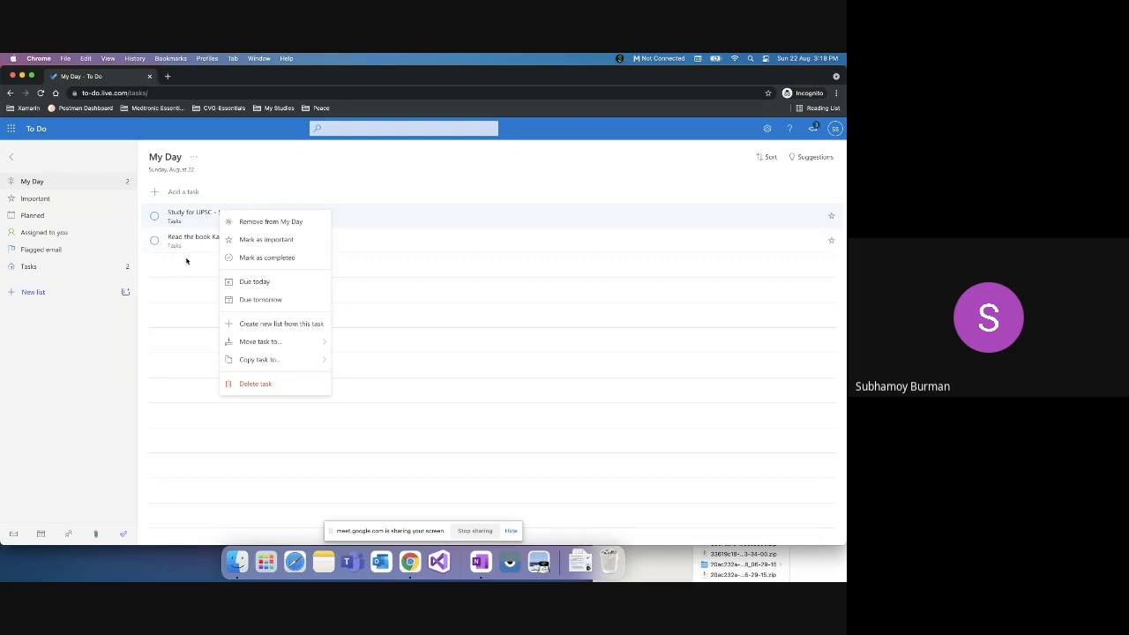
left_click(192, 191)
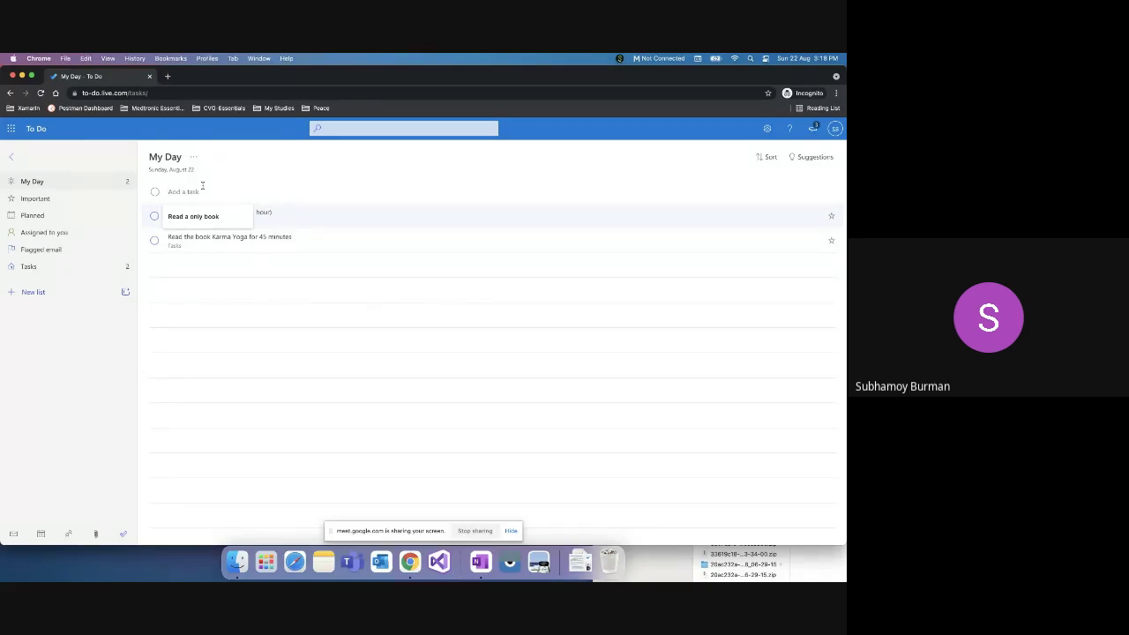
type("Exe")
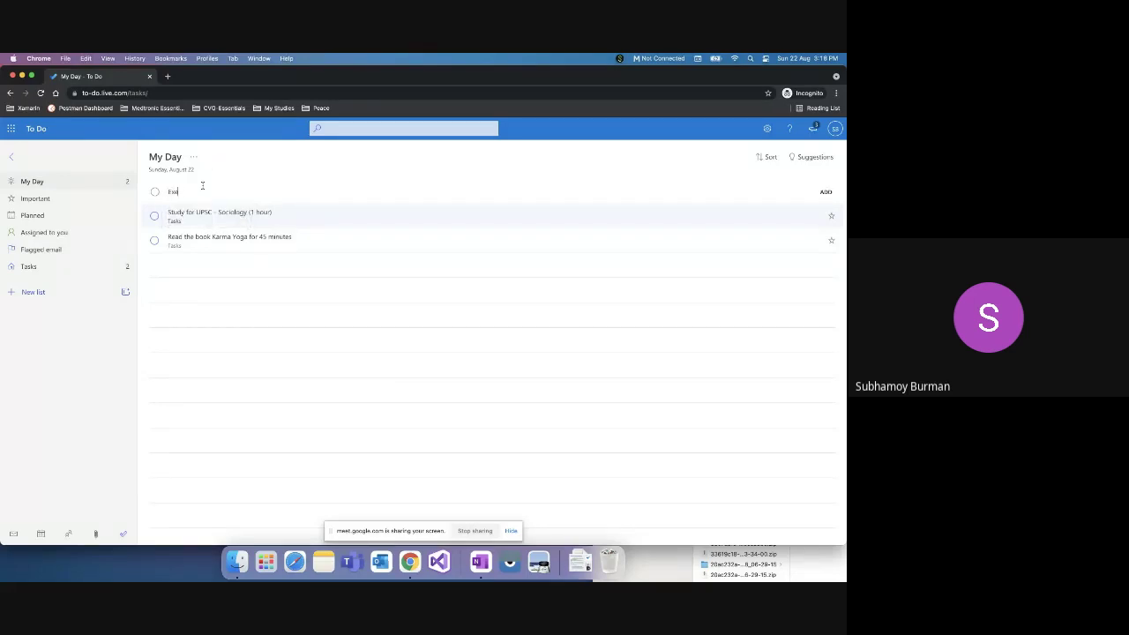
type("rcise for 30 mins")
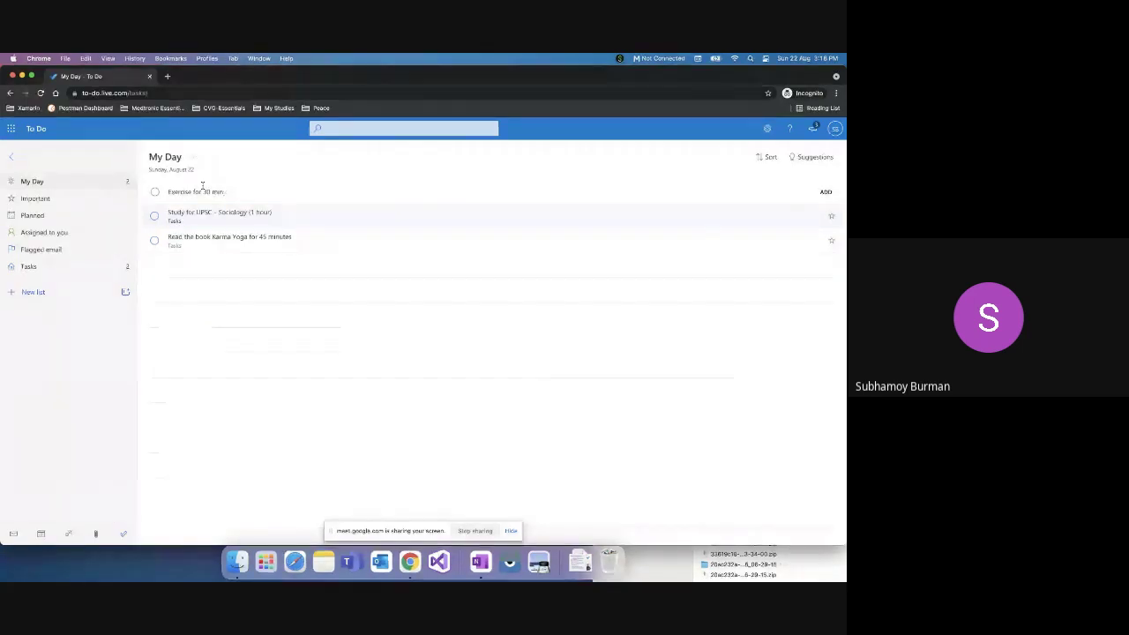
type("tes")
key("Return")
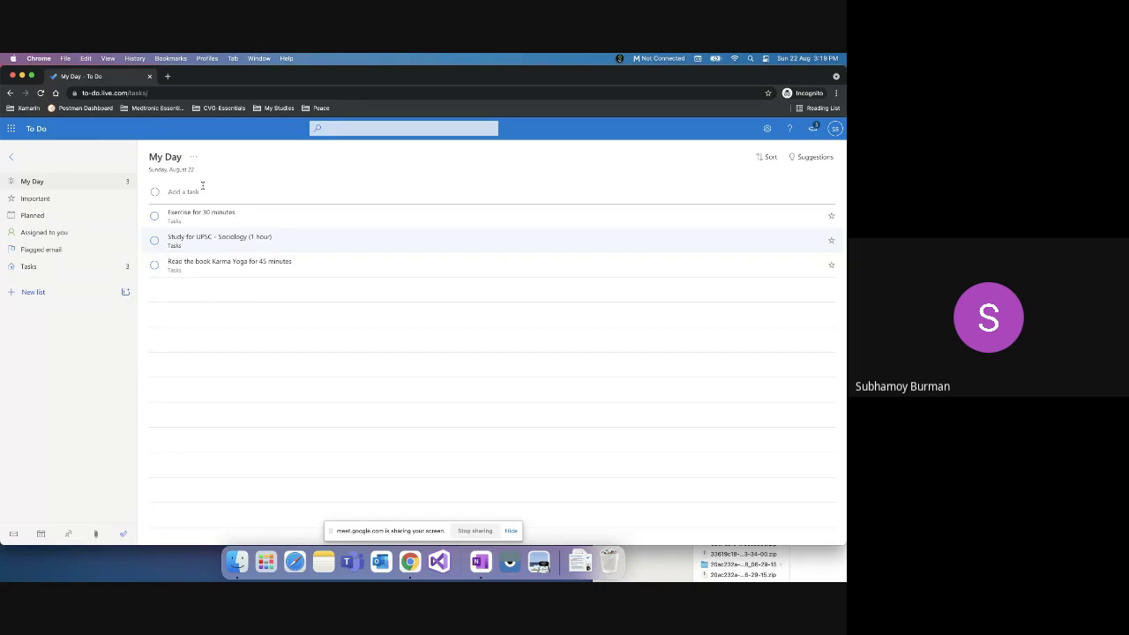
left_click(277, 226)
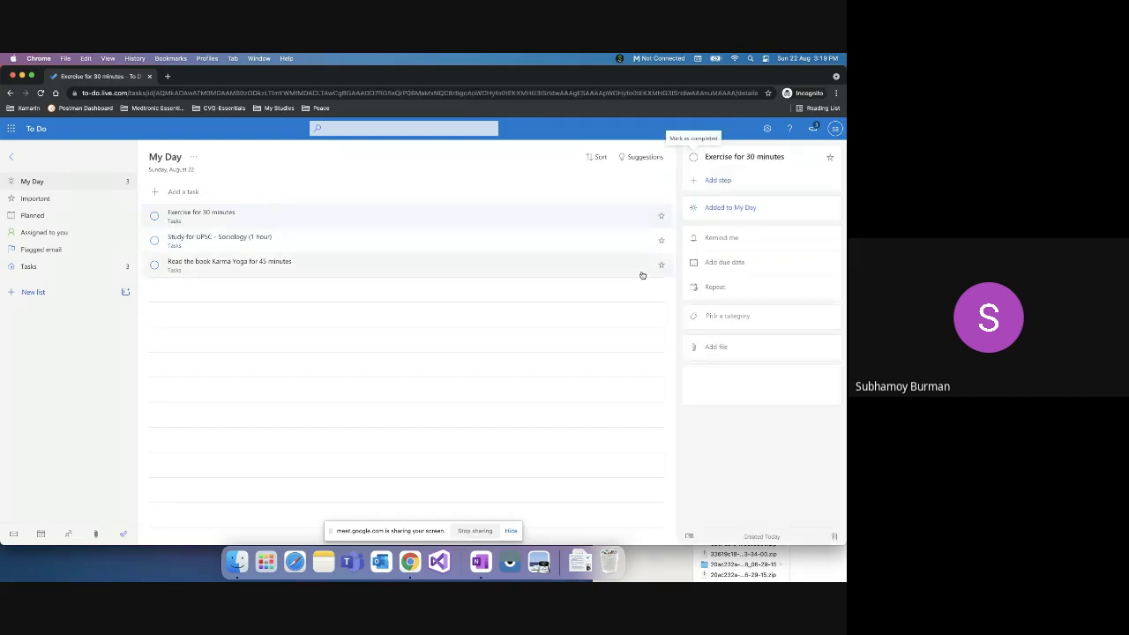
Step: Give Exercise for 30 minutes an 18:00 reminder today and a Tue, August 24 due date
left_click(724, 237)
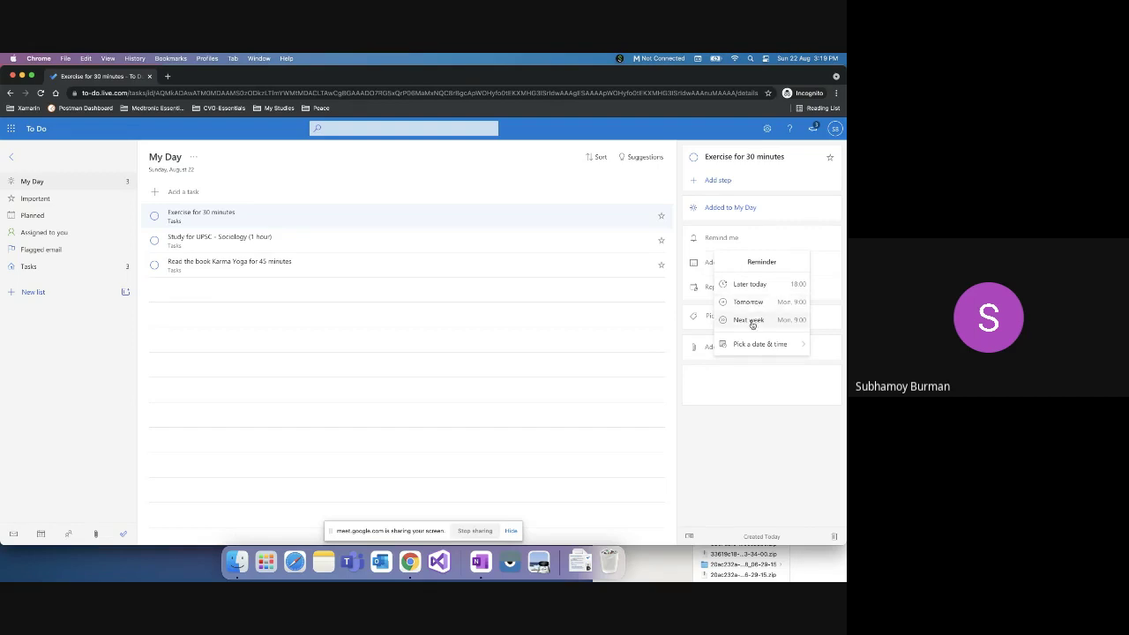
left_click(761, 285)
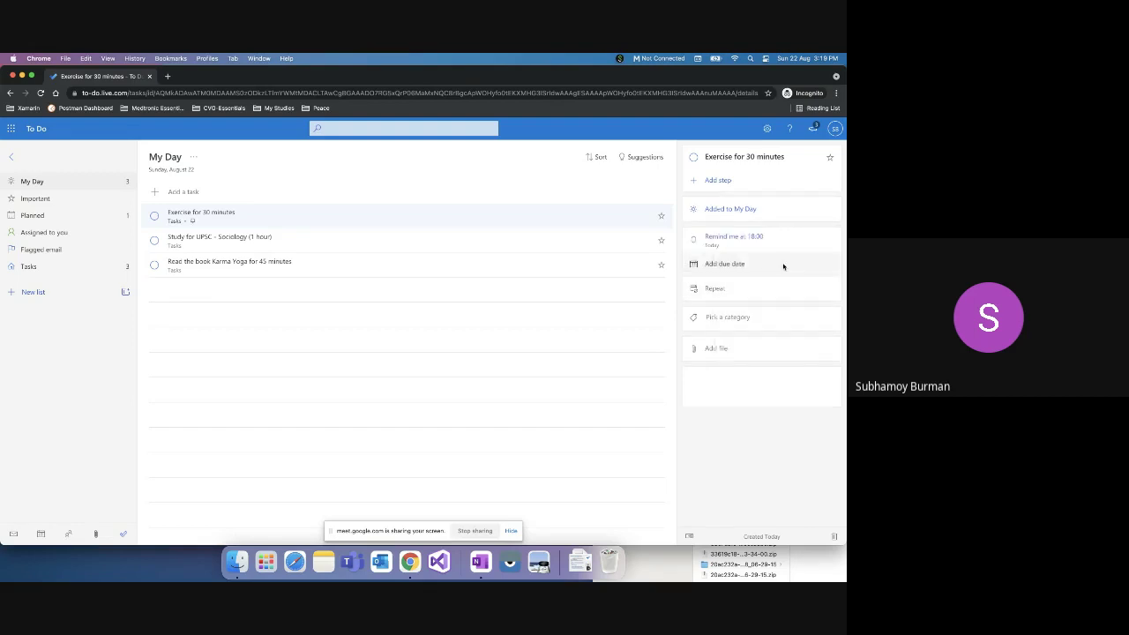
left_click(731, 265)
left_click(750, 369)
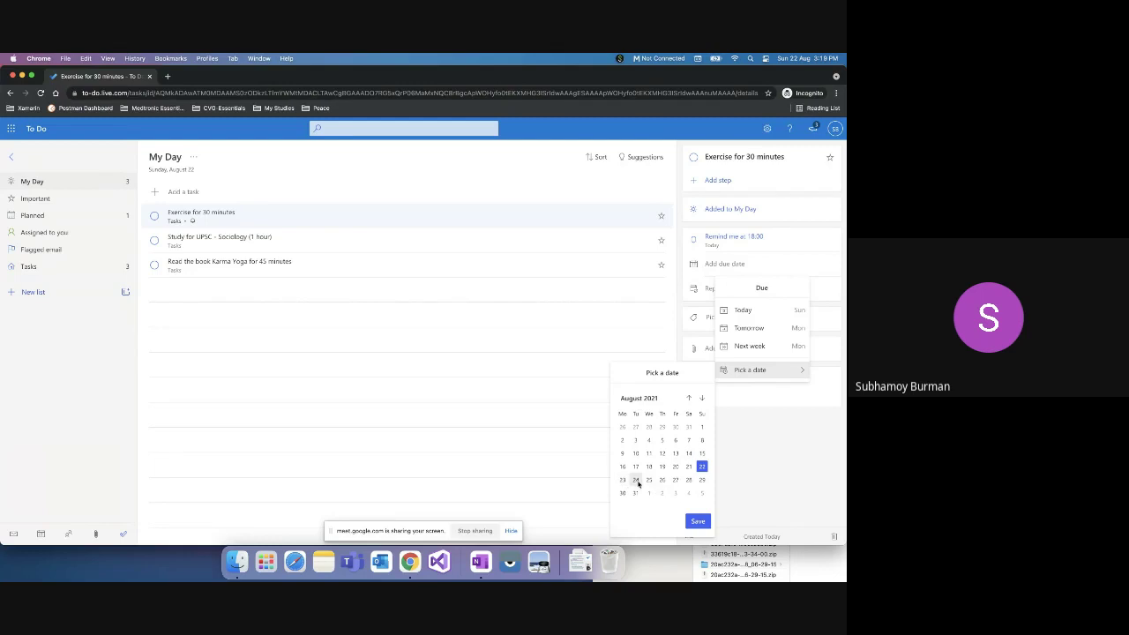
left_click(697, 521)
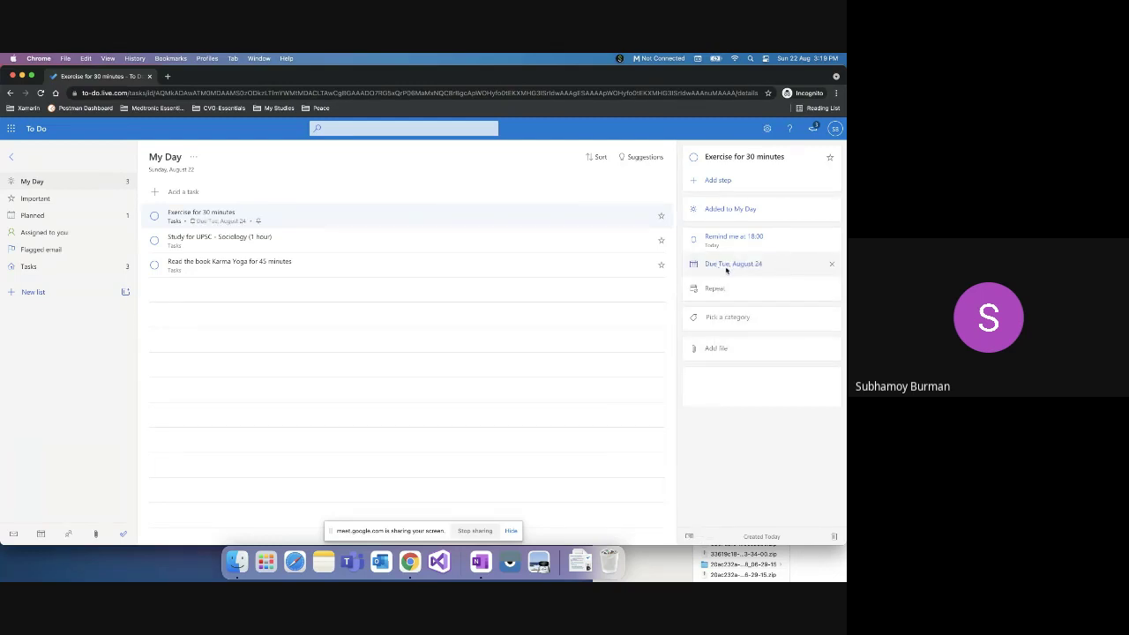
Step: Look at the colour categories, close them without choosing one, and reselect the task
left_click(716, 316)
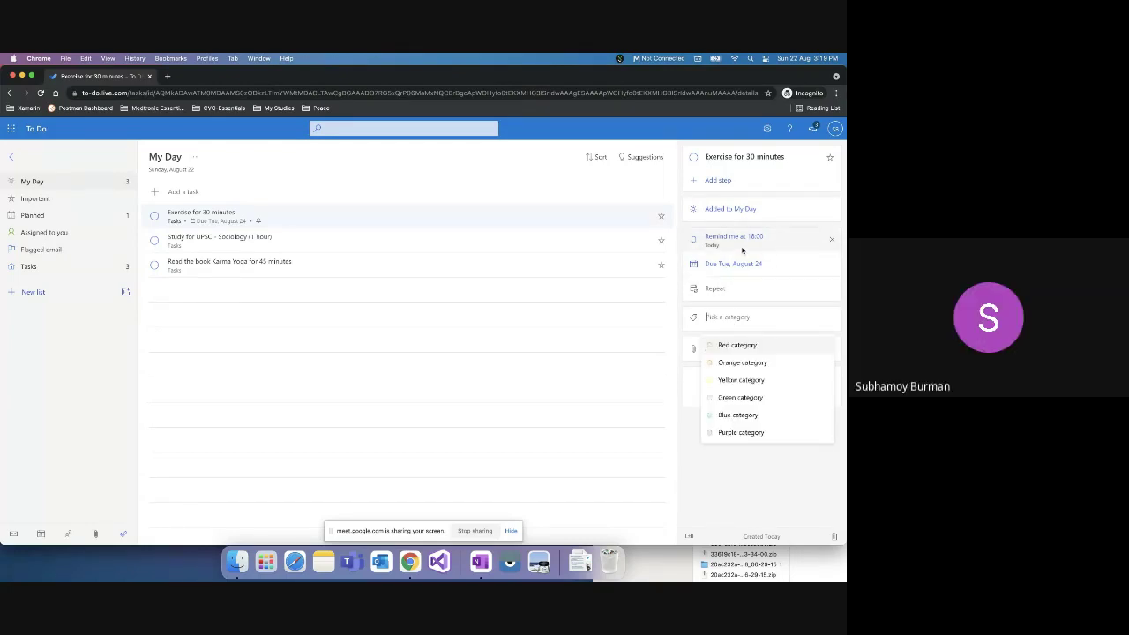
left_click(382, 240)
left_click(393, 214)
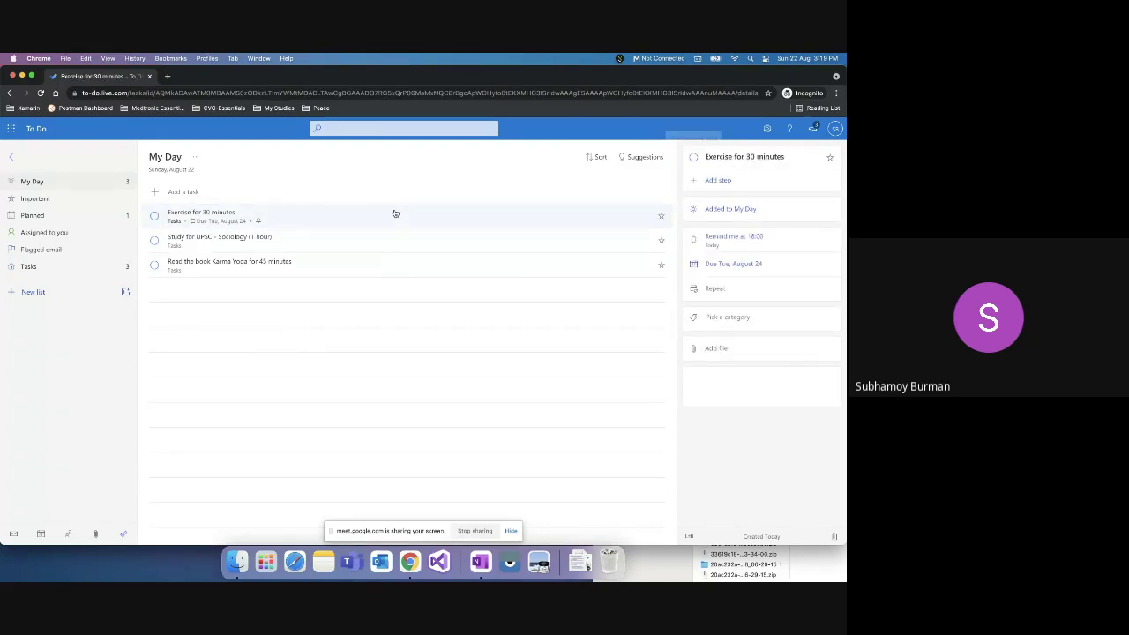
Step: Re-save the reminder at 18:00 through a custom date and time, then change the due date to Today
left_click(782, 267)
left_click(759, 237)
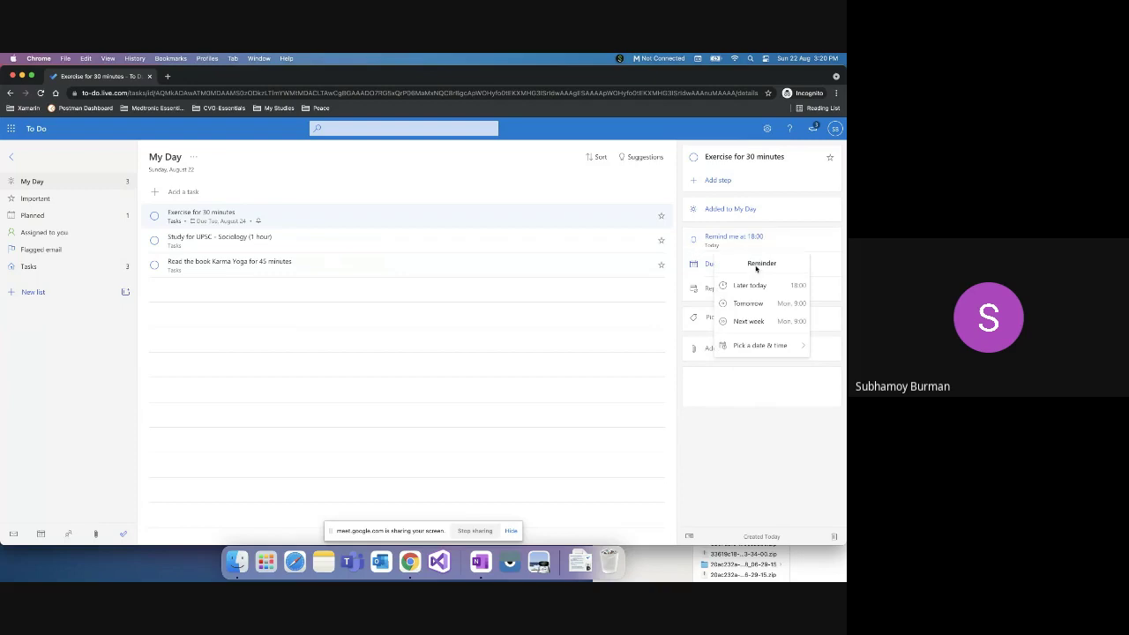
left_click(740, 345)
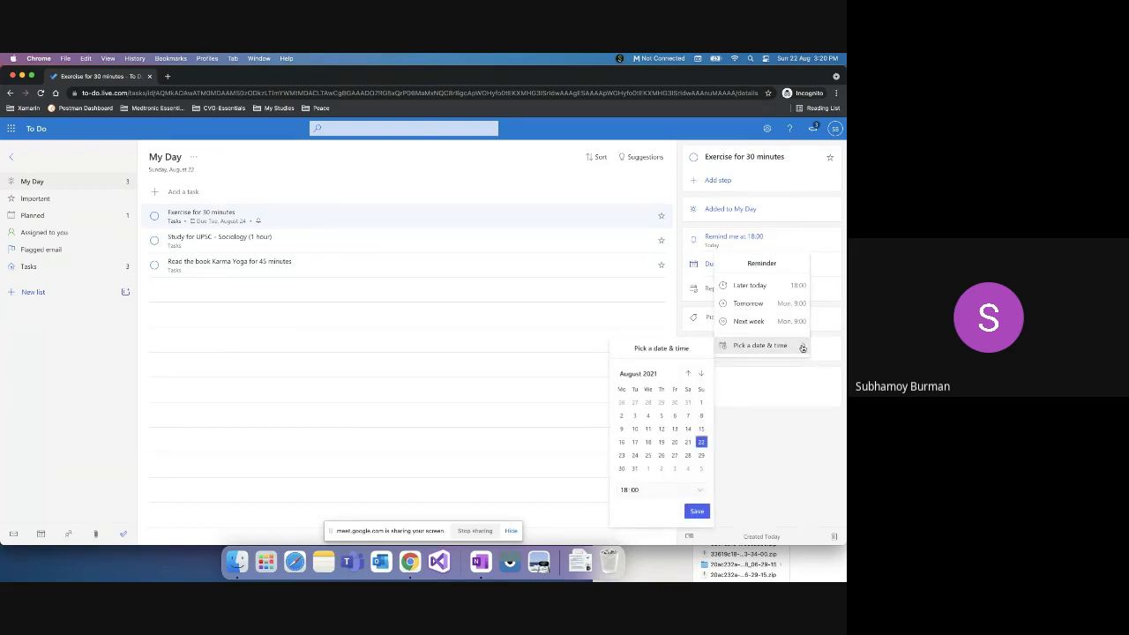
left_click(656, 489)
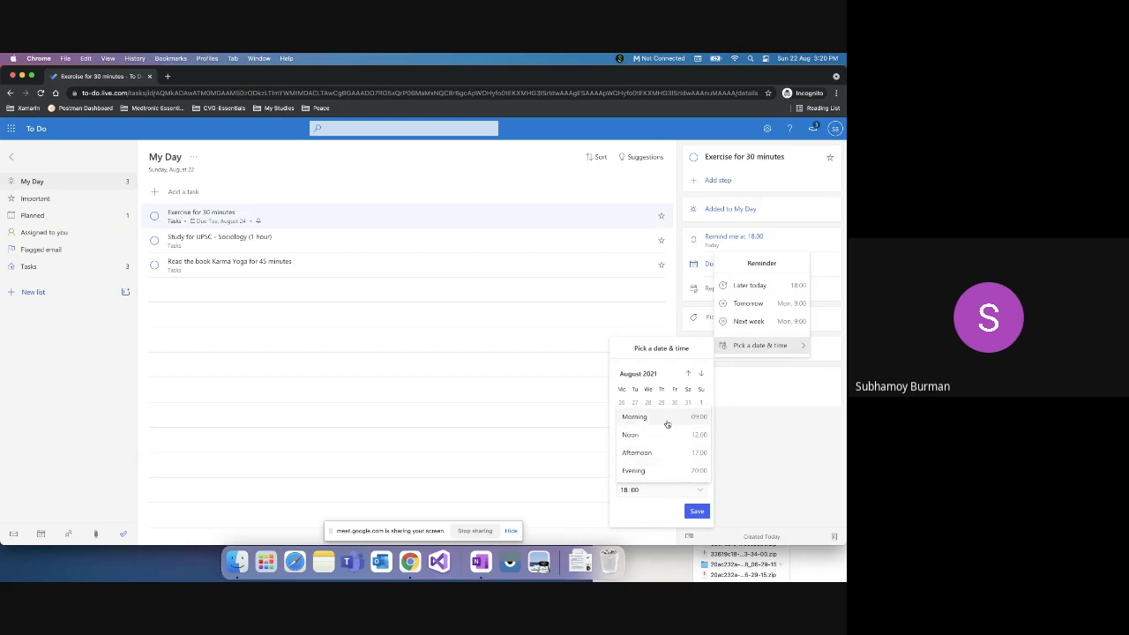
left_click(699, 492)
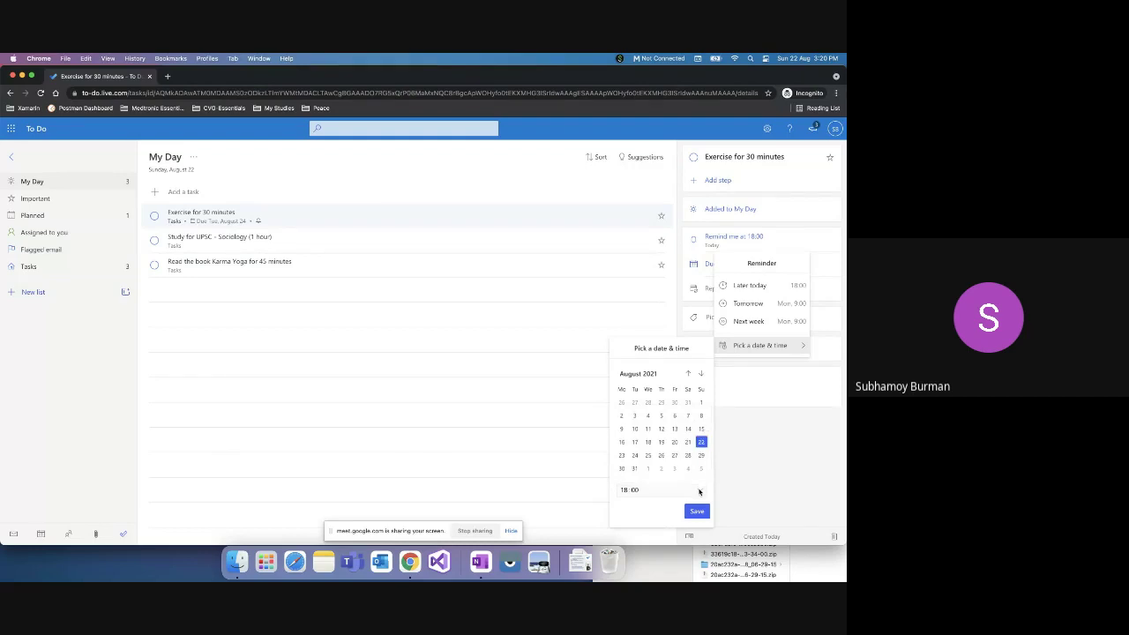
left_click(699, 491)
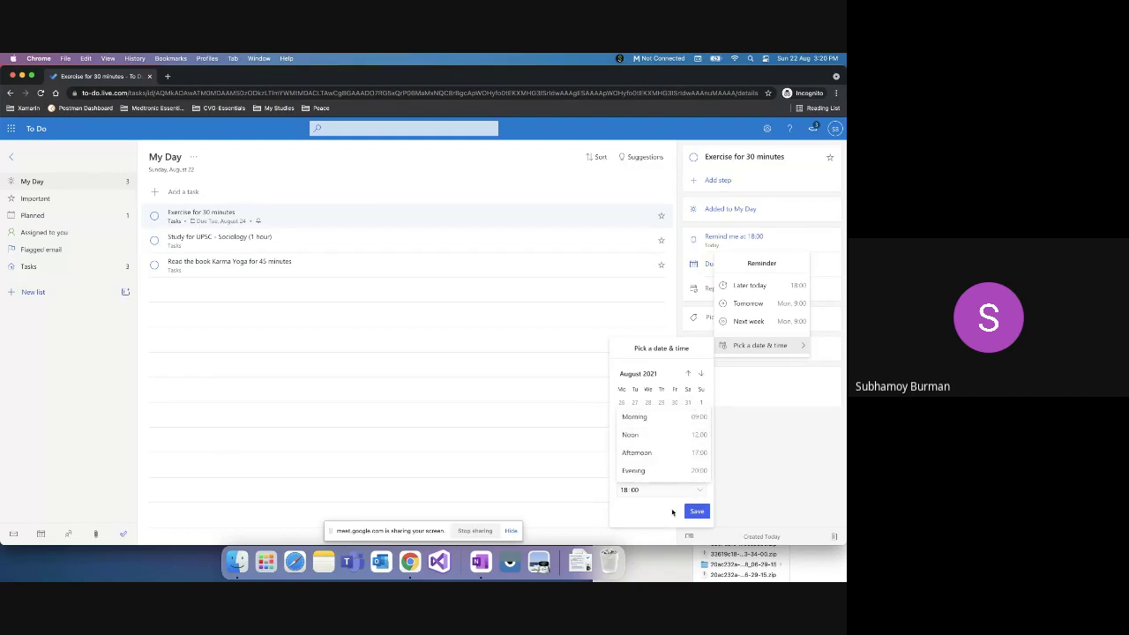
left_click(305, 285)
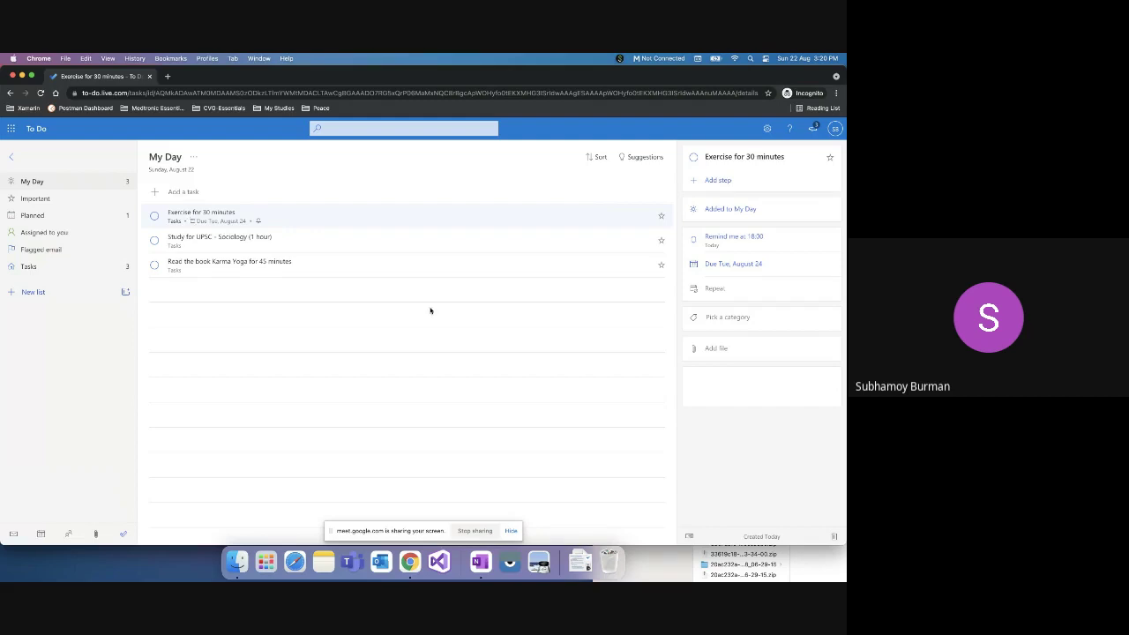
left_click(770, 264)
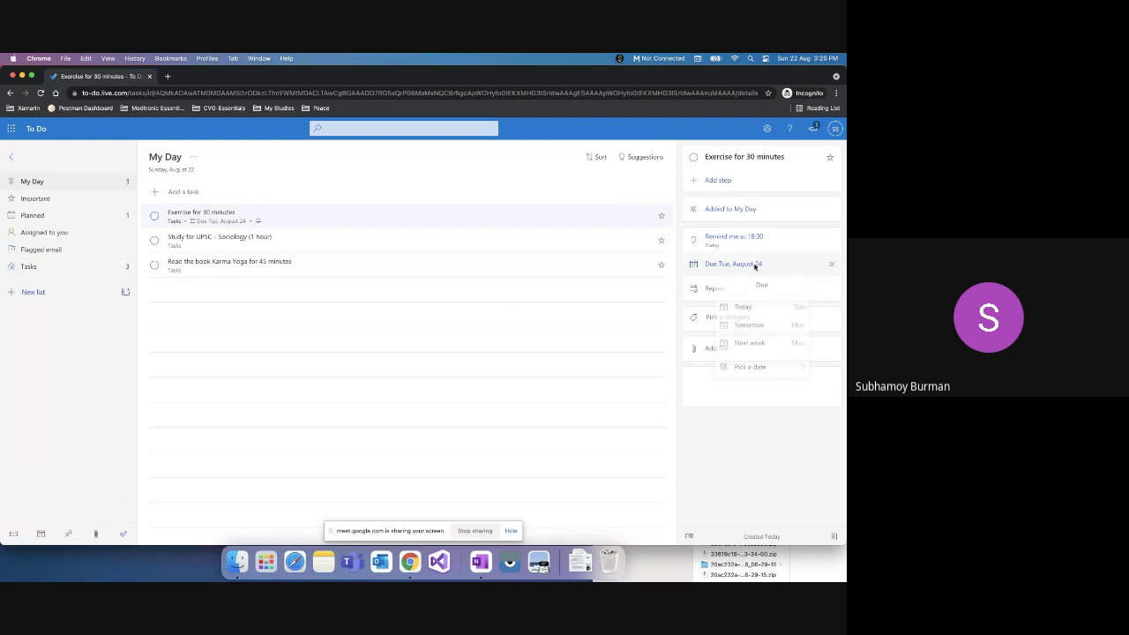
left_click(746, 312)
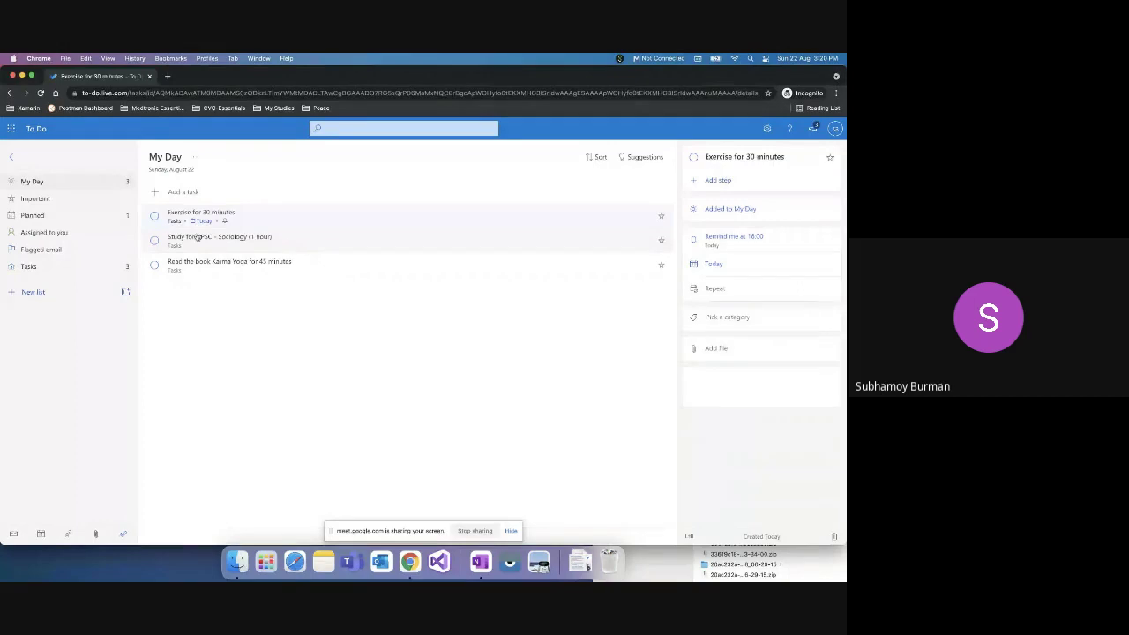
Step: Complete Exercise for 30 minutes, add and complete a 'Lunch' task, then select Study for UPSC
left_click(156, 216)
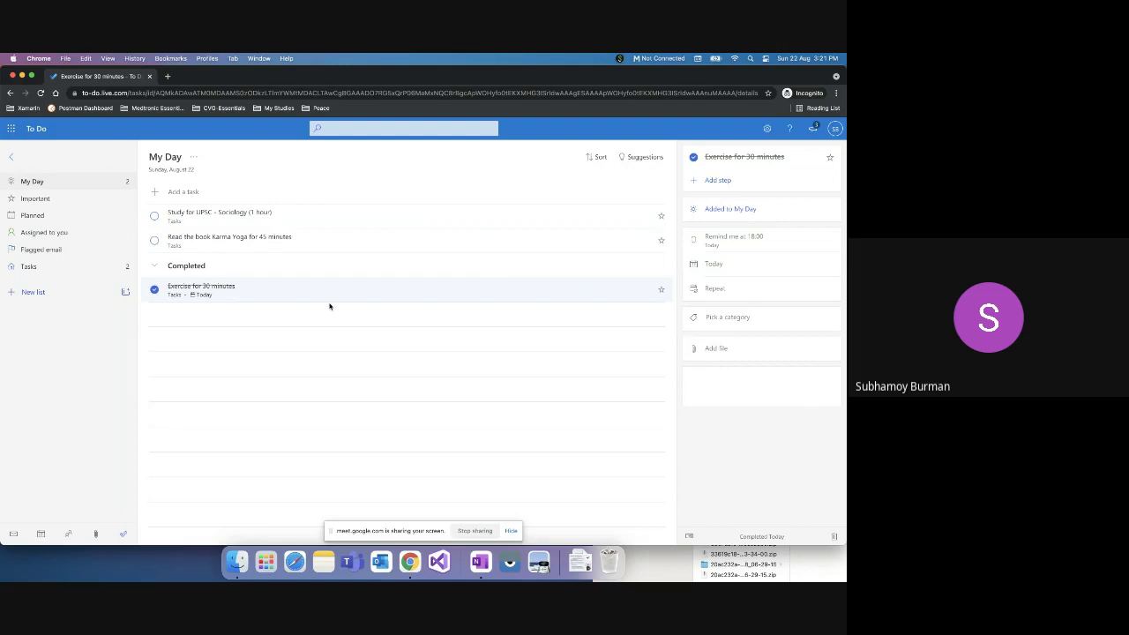
left_click(185, 191)
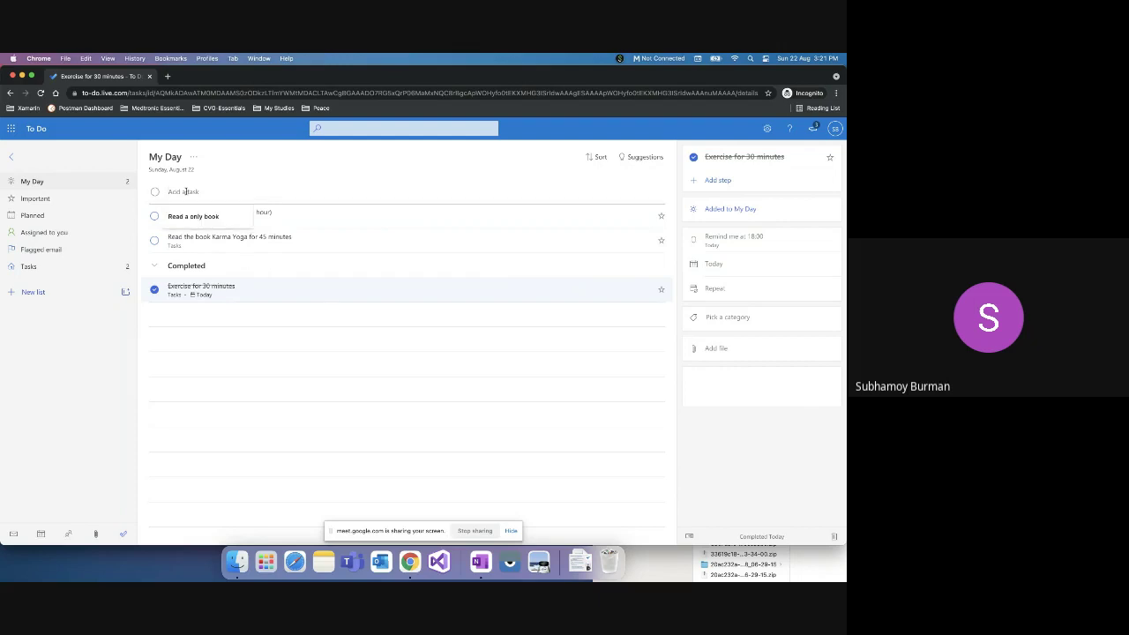
type("Lunch")
key("Return")
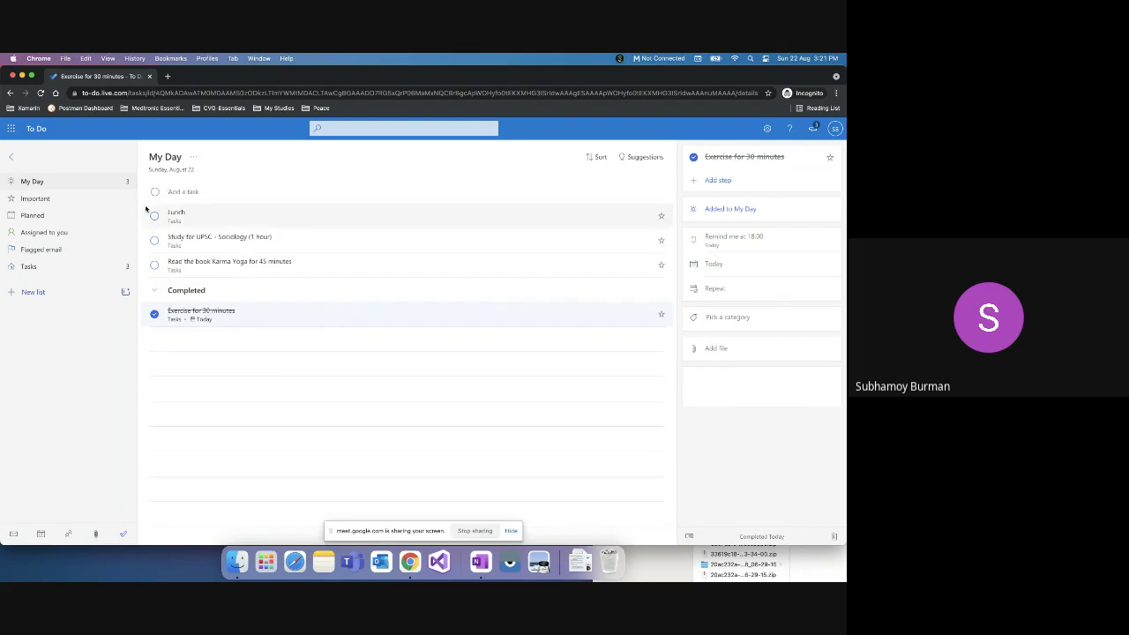
left_click(154, 216)
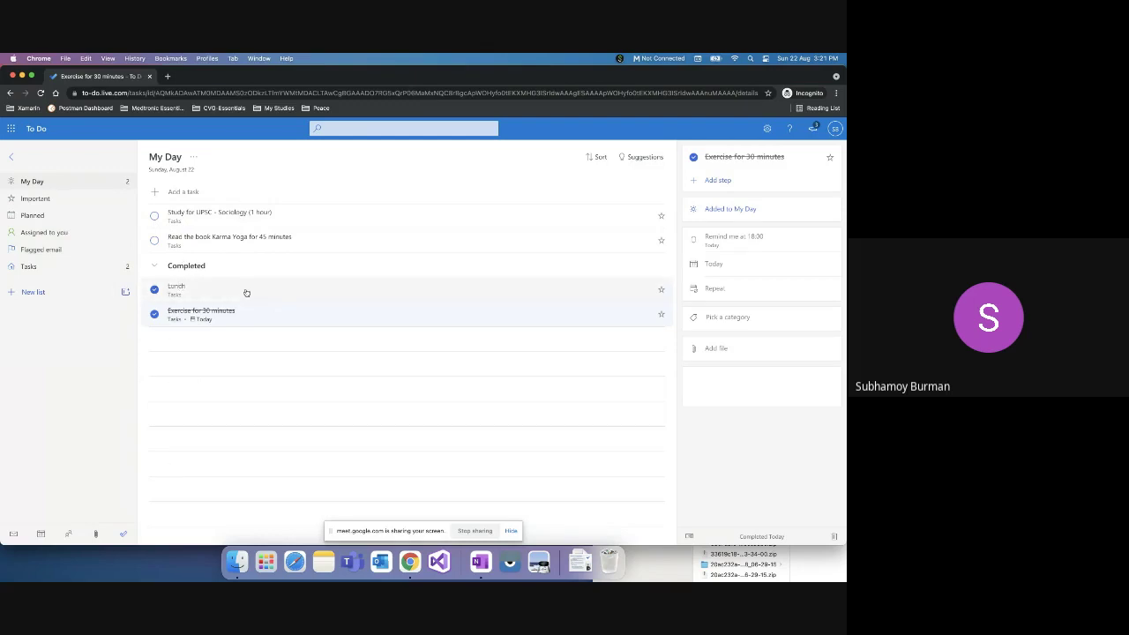
left_click(277, 215)
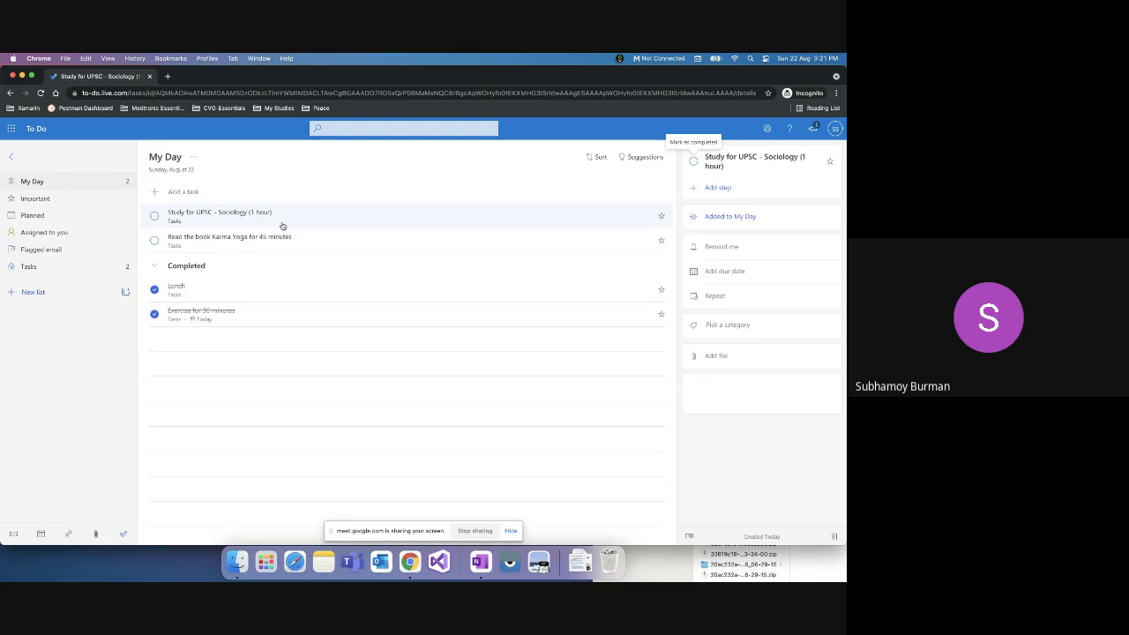
Step: Add the step 'Study from Drishti IAS Youtube Channel about Today's CS' to Study for UPSC
left_click(717, 188)
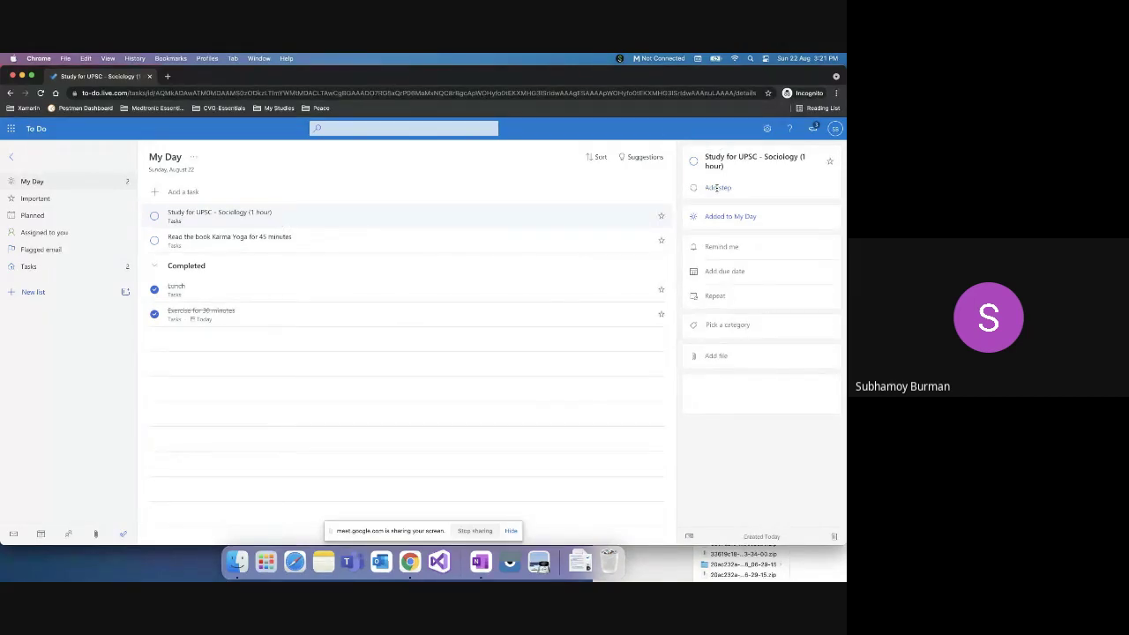
left_click(328, 239)
left_click(332, 214)
left_click(729, 187)
type("Study from Drishti")
type(" IAS Youtube Channel about Today's CS")
key("Return")
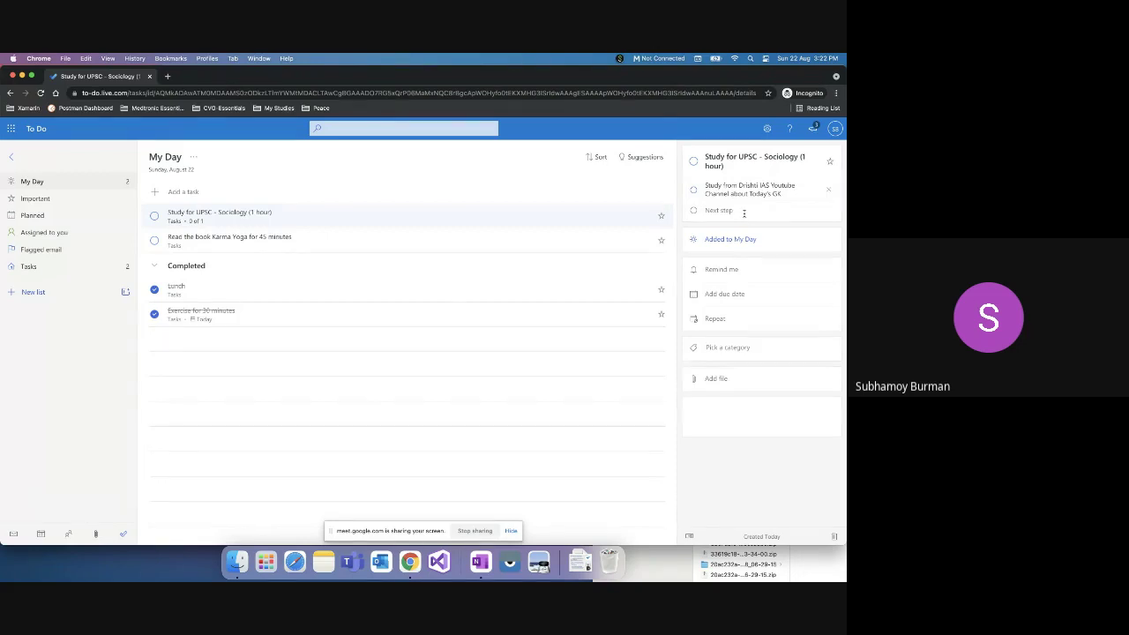
Step: Add the step 'Form my own questions' and tick both steps as done
type("Form my own questions")
key("Return")
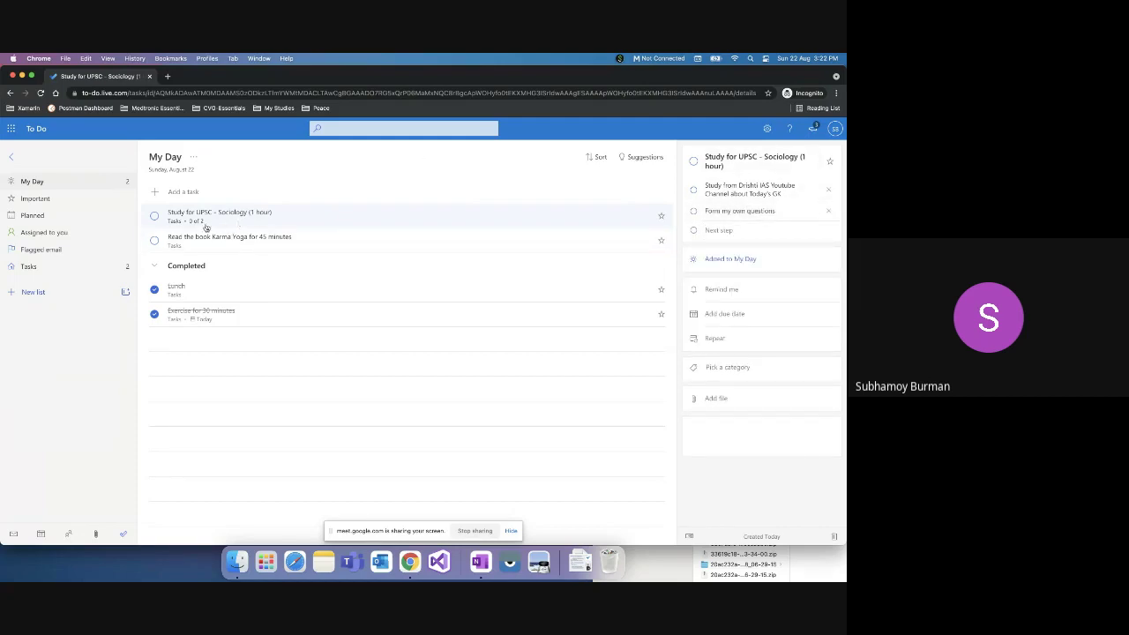
left_click(695, 190)
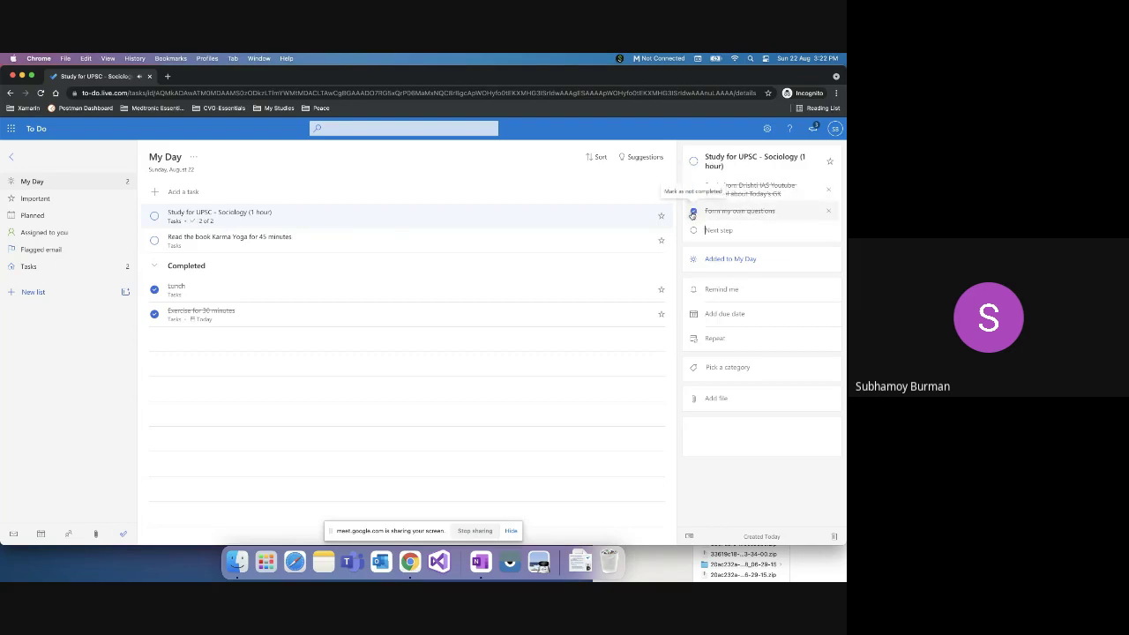
left_click(693, 211)
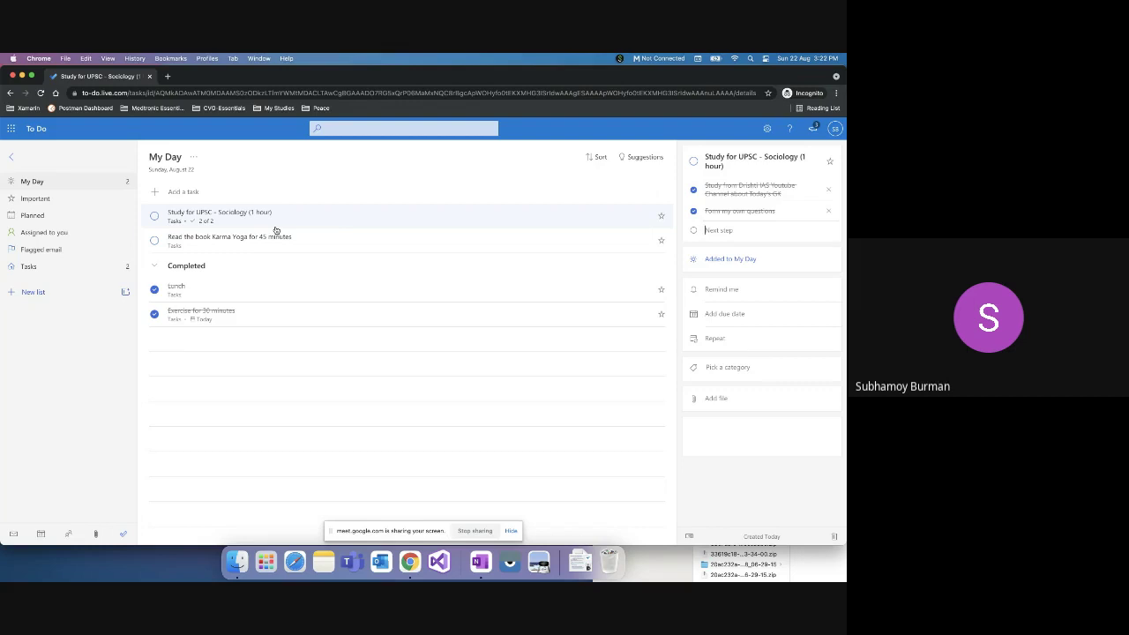
key("Escape")
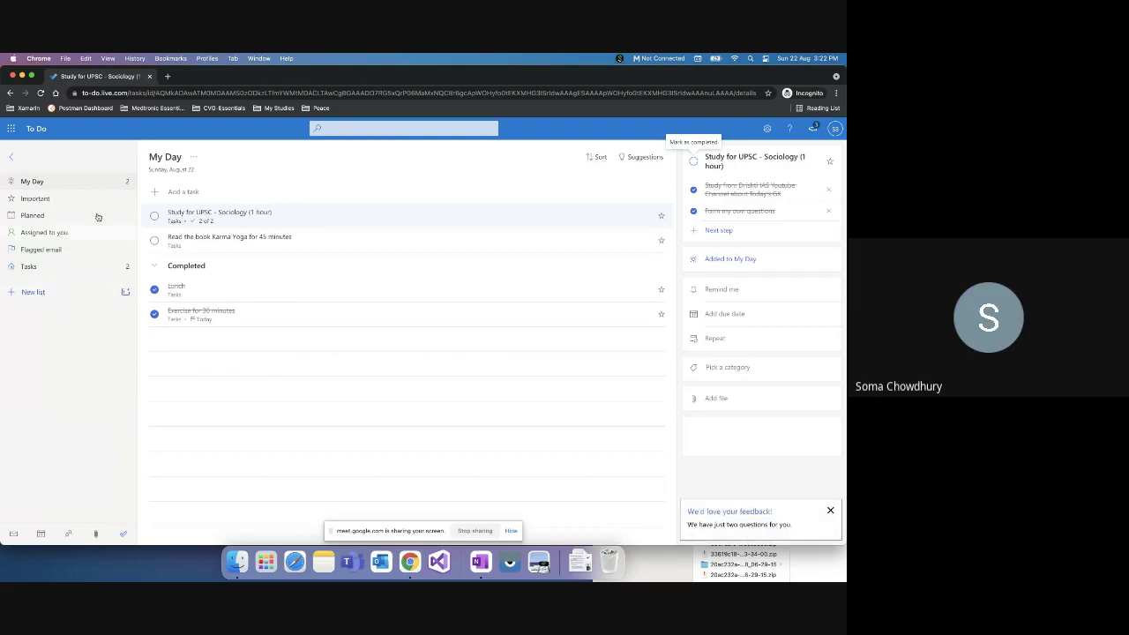
left_click(210, 249)
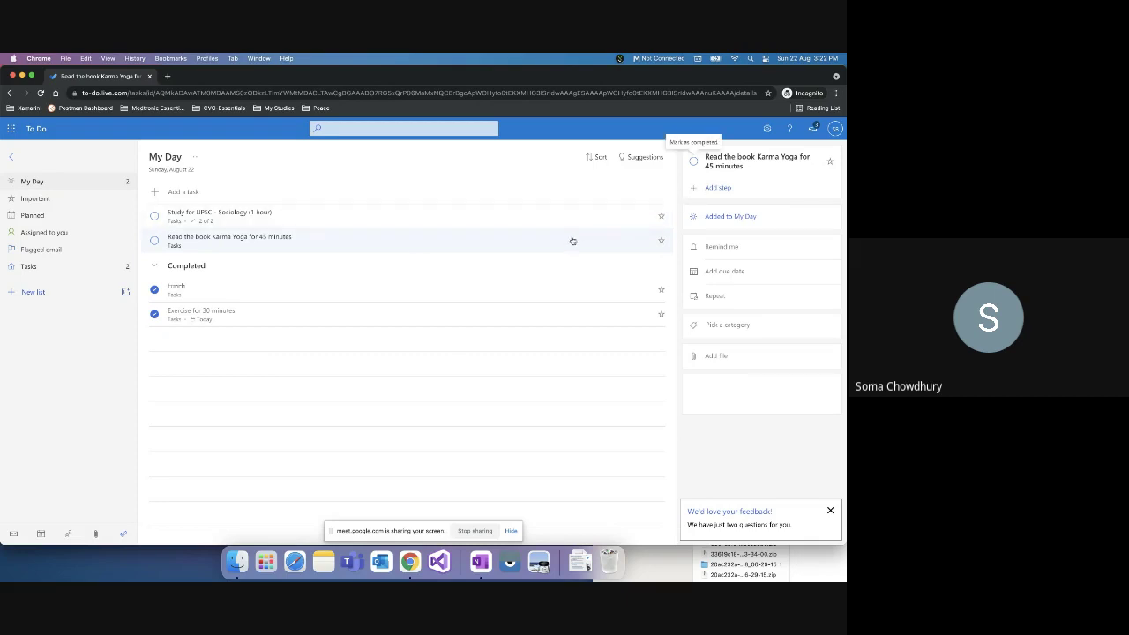
left_click(286, 224)
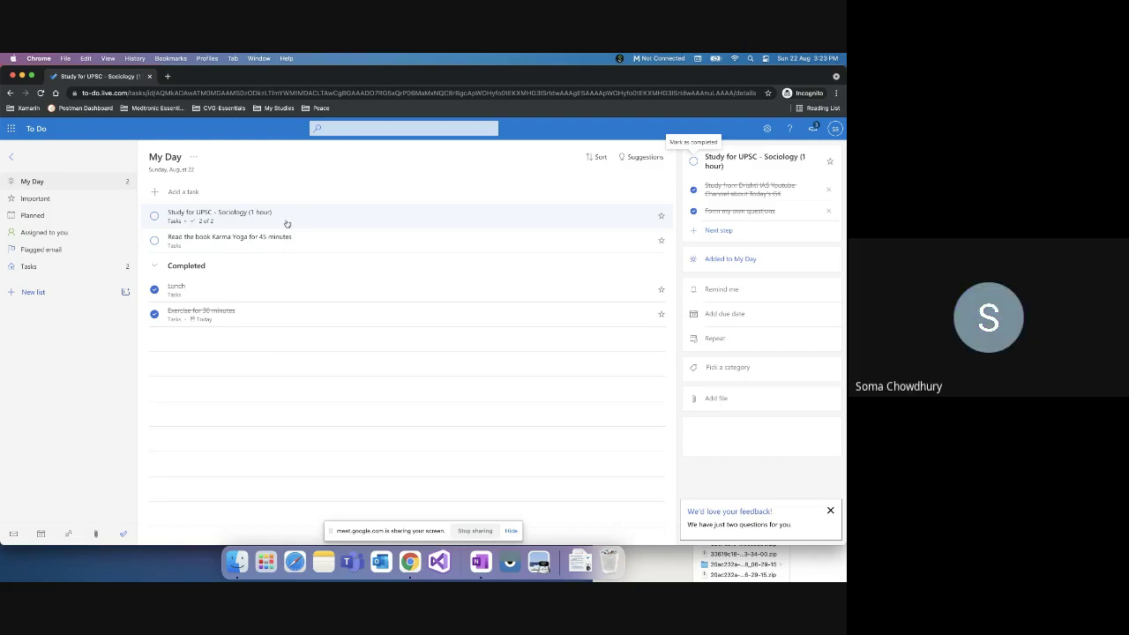
Step: Add an 'Exercise' task to My Day and open its details
left_click(166, 192)
type("Exerc")
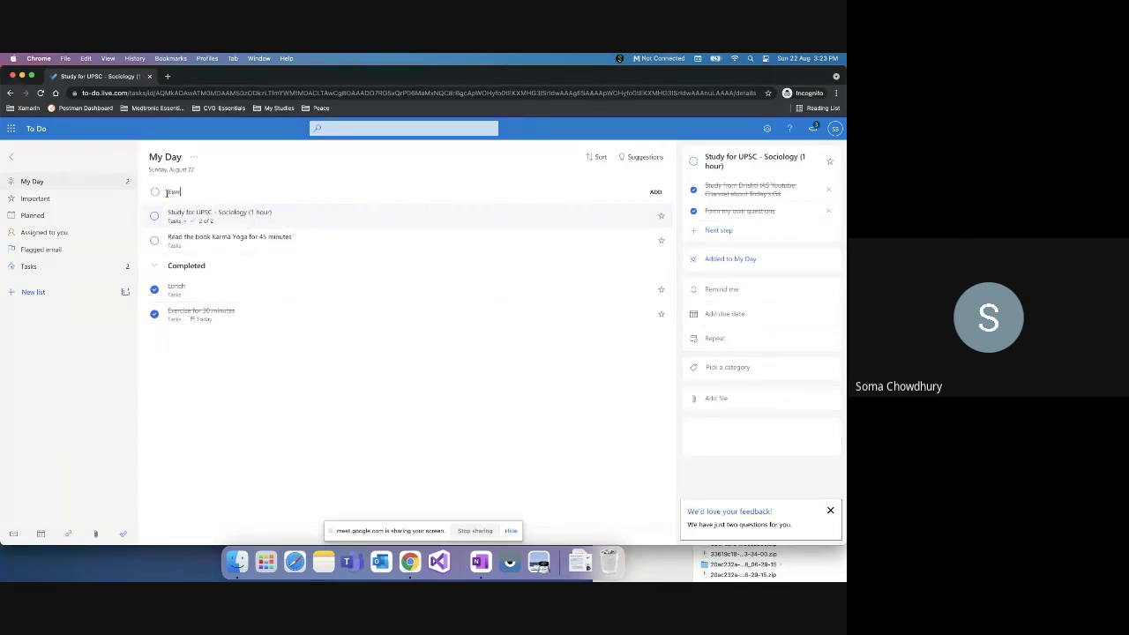
type("ise")
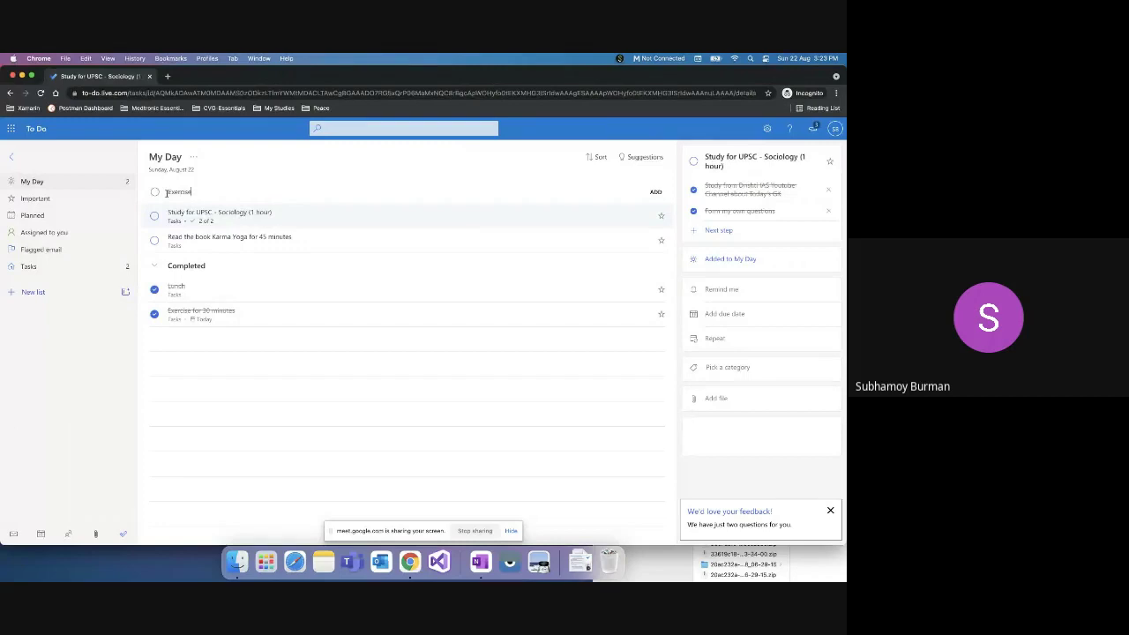
key("Return")
left_click(222, 216)
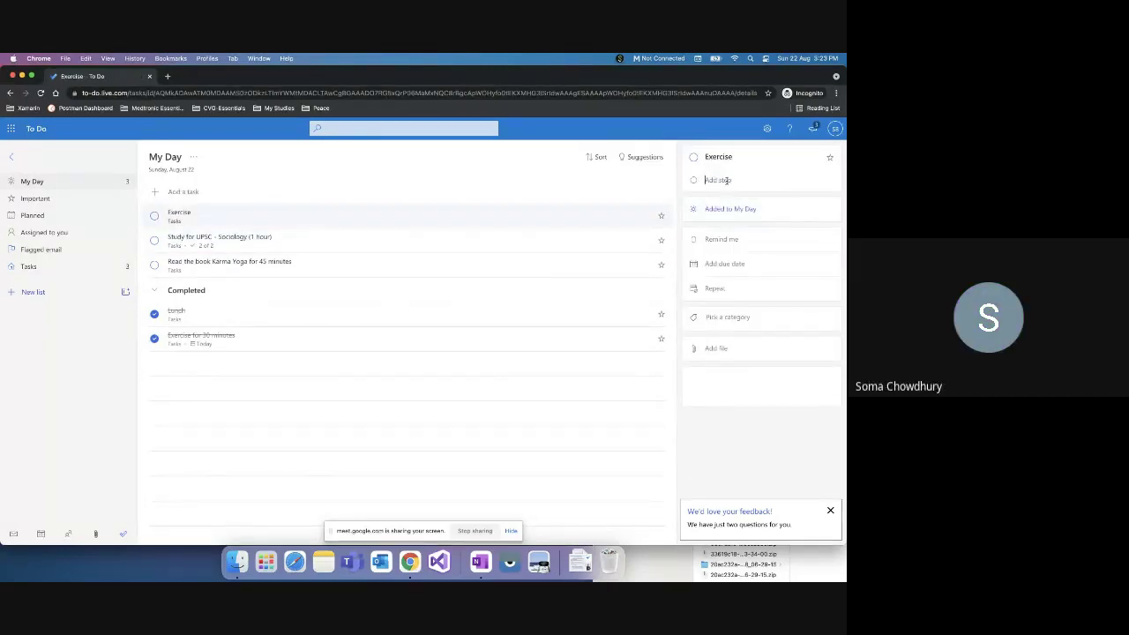
Step: Add the steps 'Squats' and 'Bicep Curls' to Exercise and tick both as done
type("Squat")
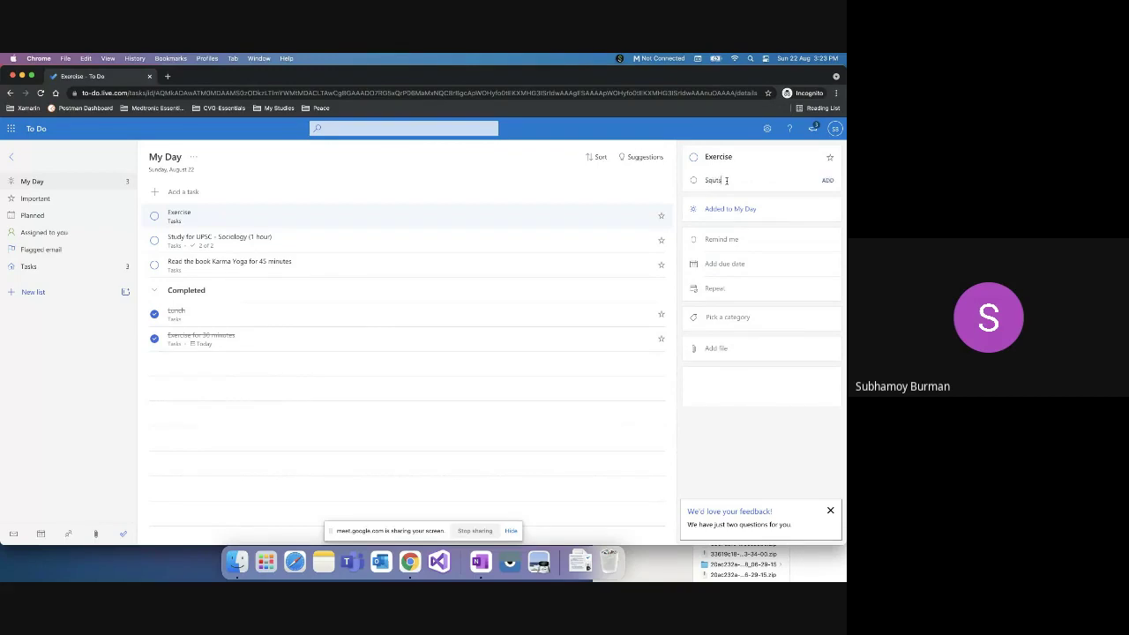
left_click(726, 180)
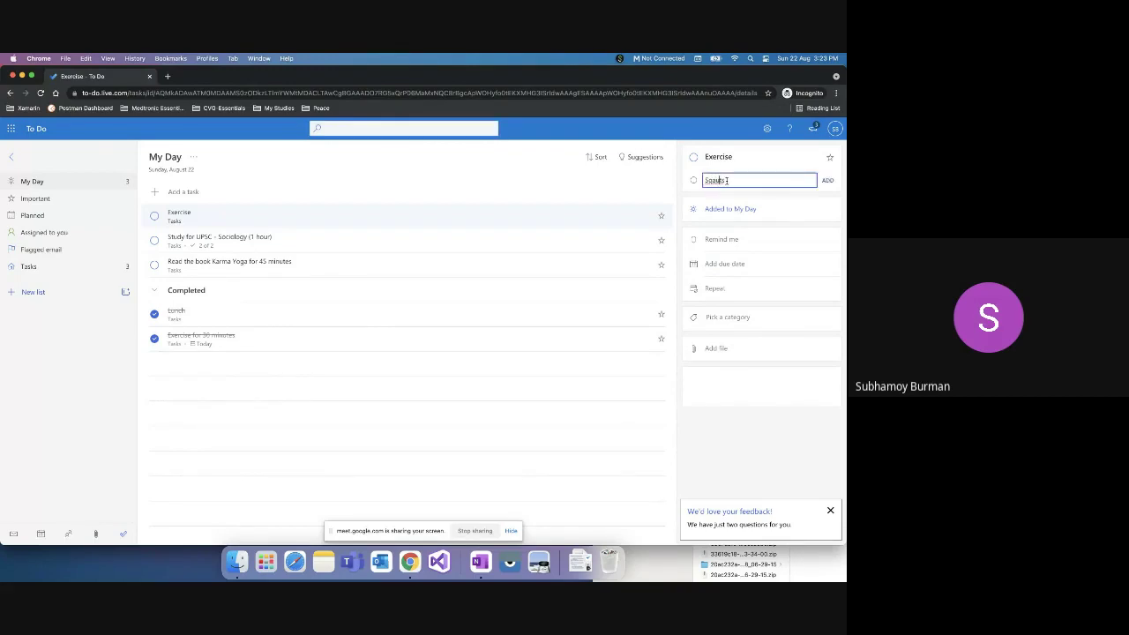
type("s")
key("Return")
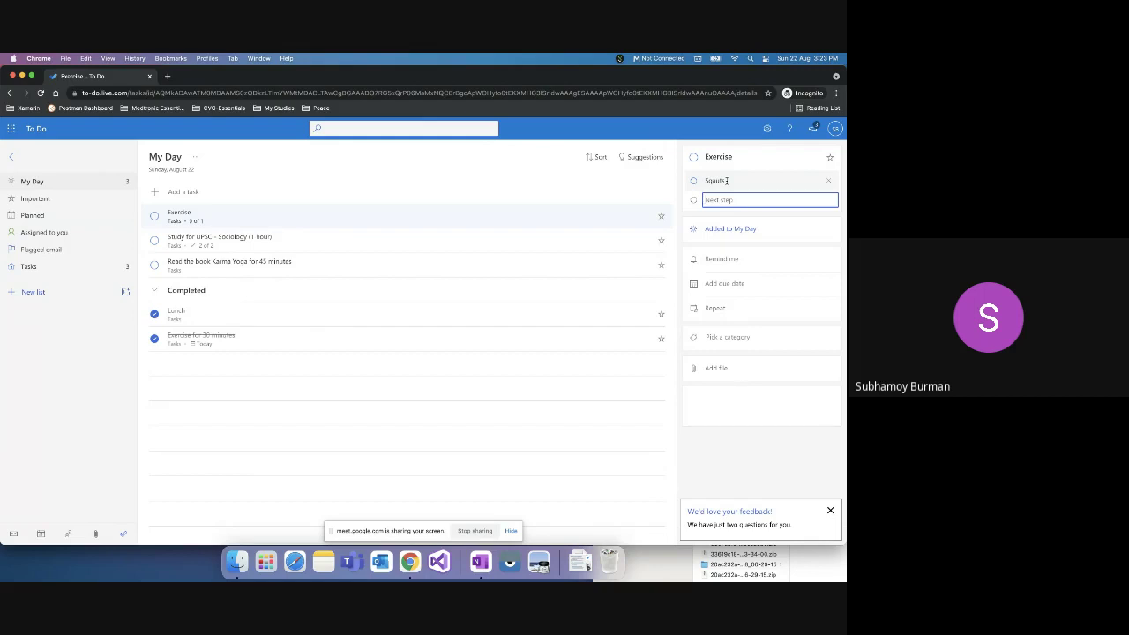
type("Bicep Curls")
key("BackSpace")
key("BackSpace")
left_click(694, 181)
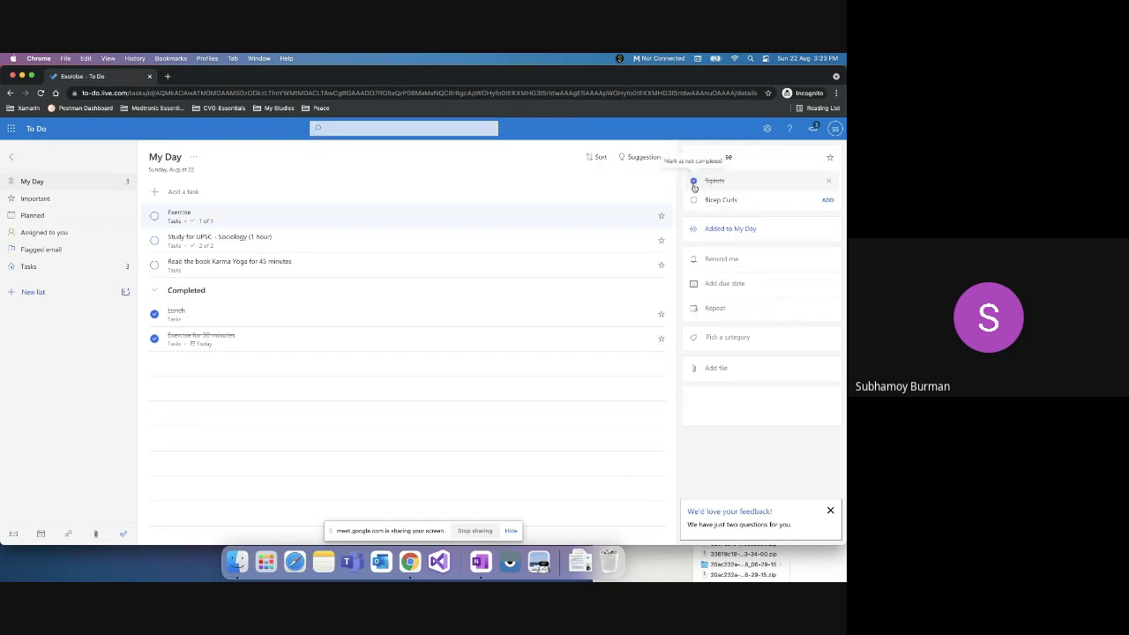
left_click(693, 202)
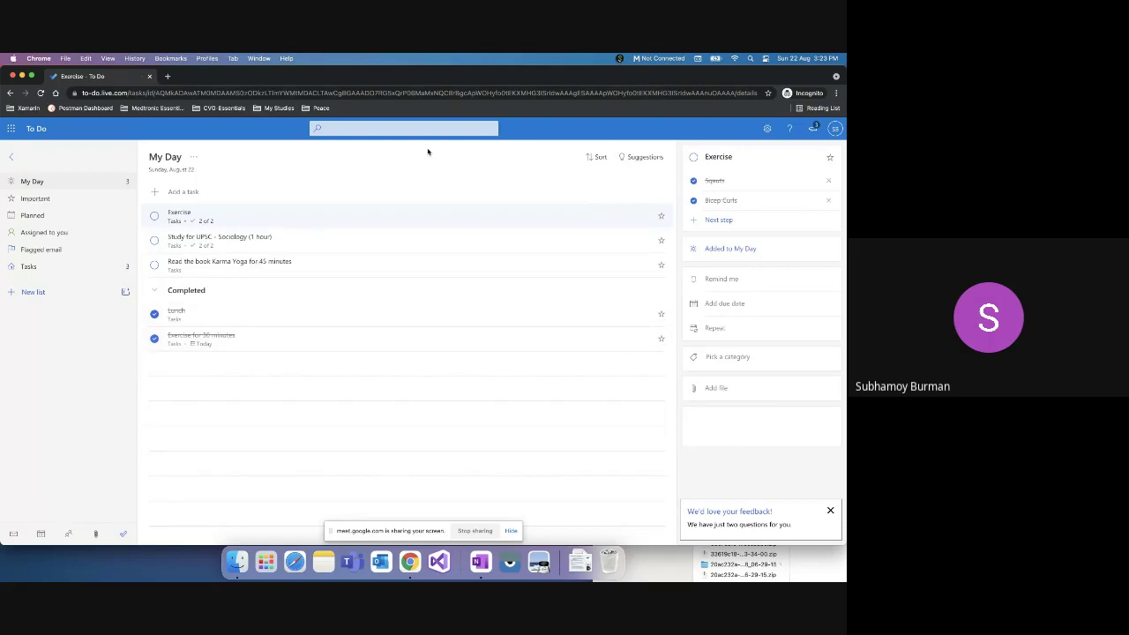
Step: Enter 'Check whatsapp only once a day' as a new My Day task, bringing the open tasks to four
left_click(374, 125)
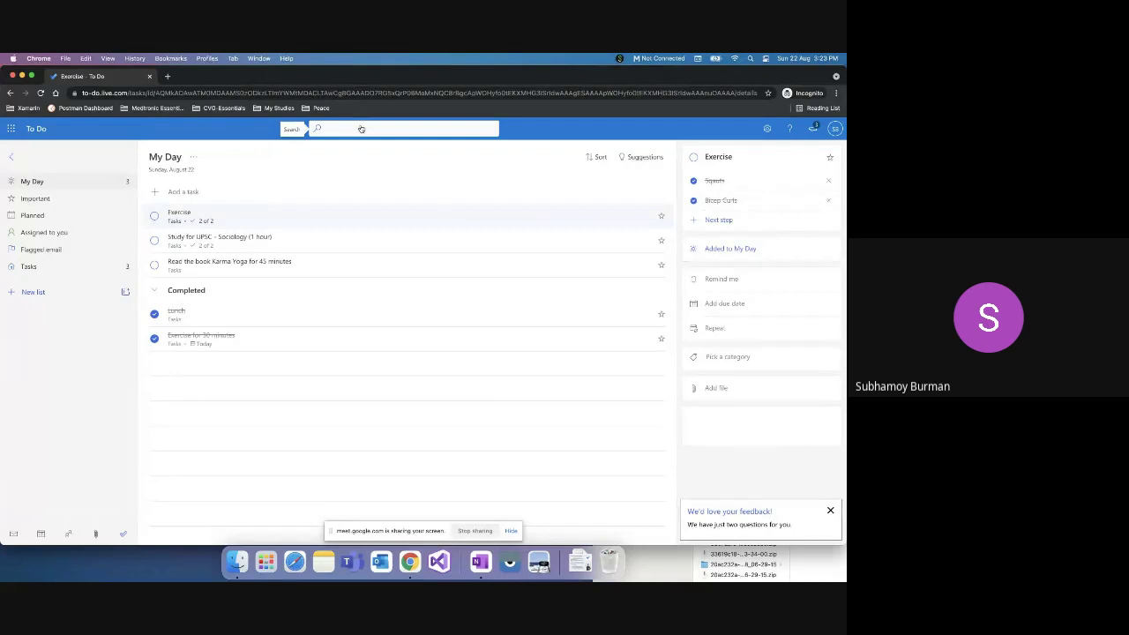
left_click(213, 298)
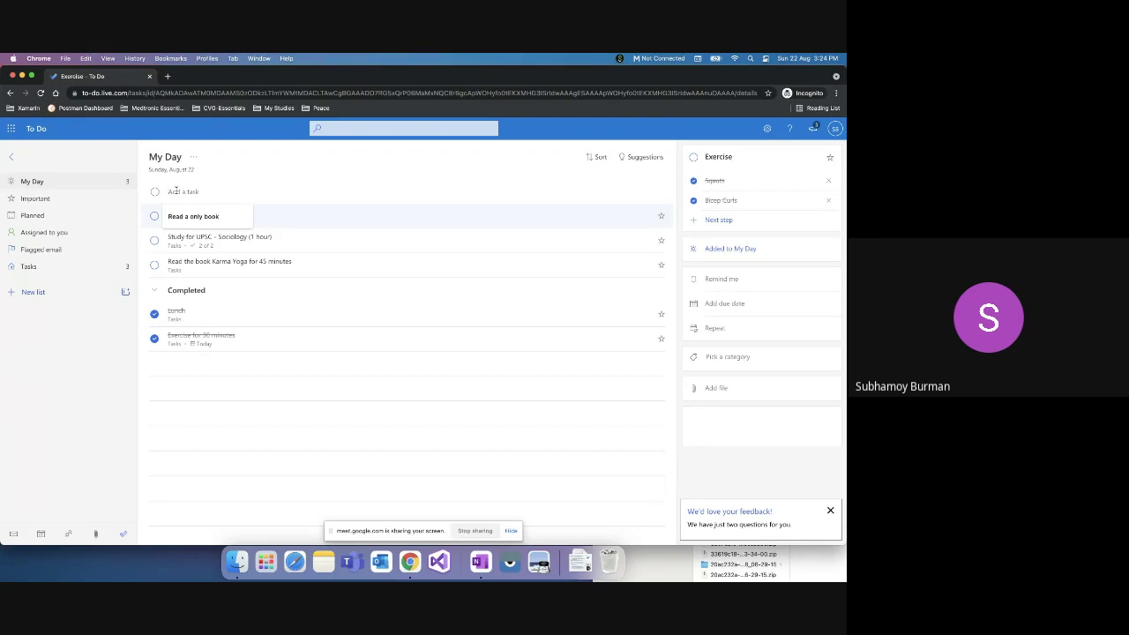
type("Che")
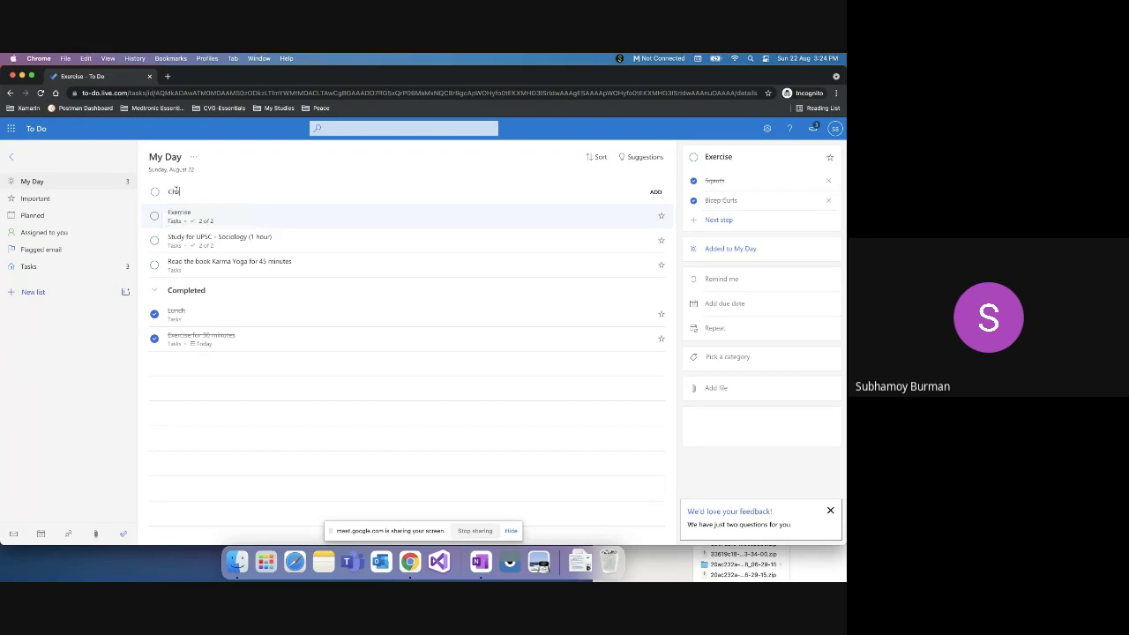
type("ck whatsapp only once a day")
key("Return")
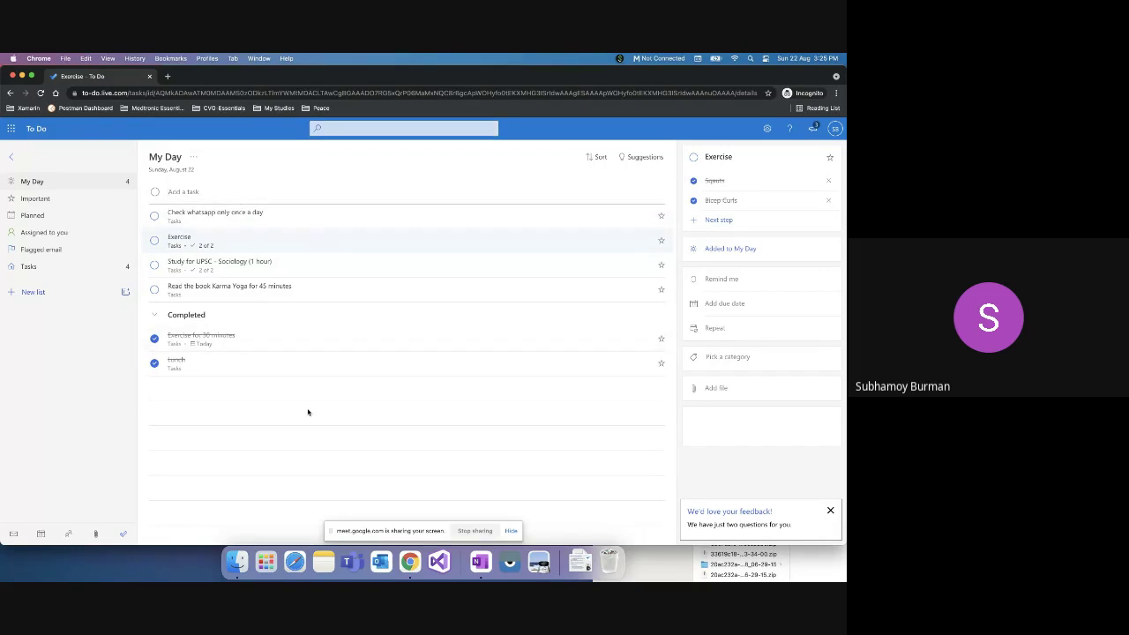
left_click(338, 128)
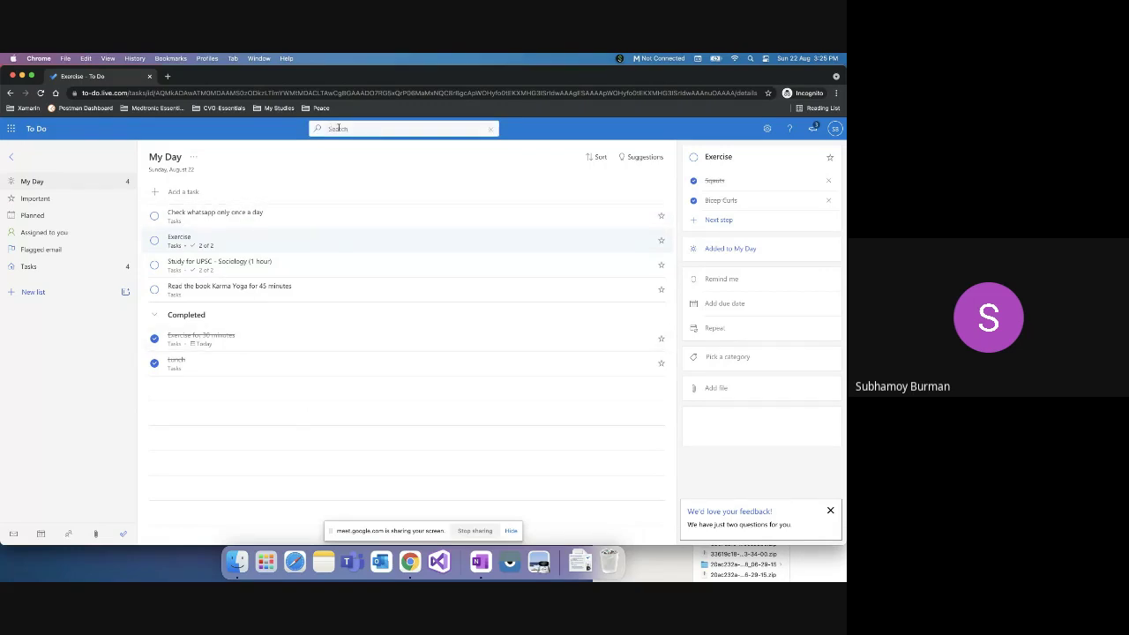
type("UPSC")
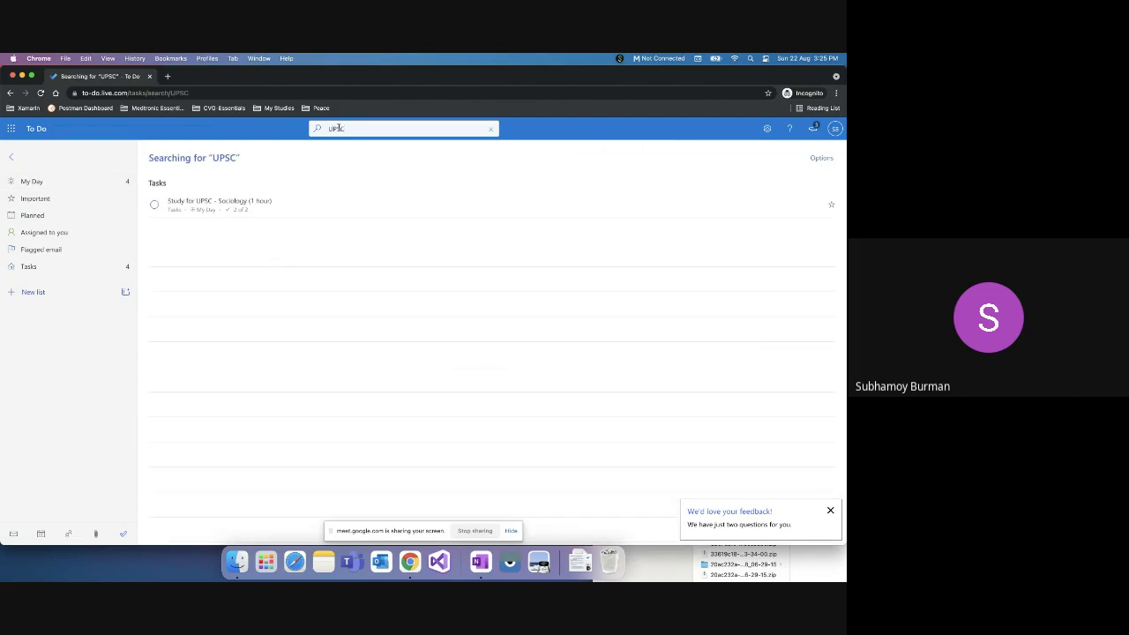
key("BackSpace")
key("BackSpace")
key("BackSpace")
key("BackSpace")
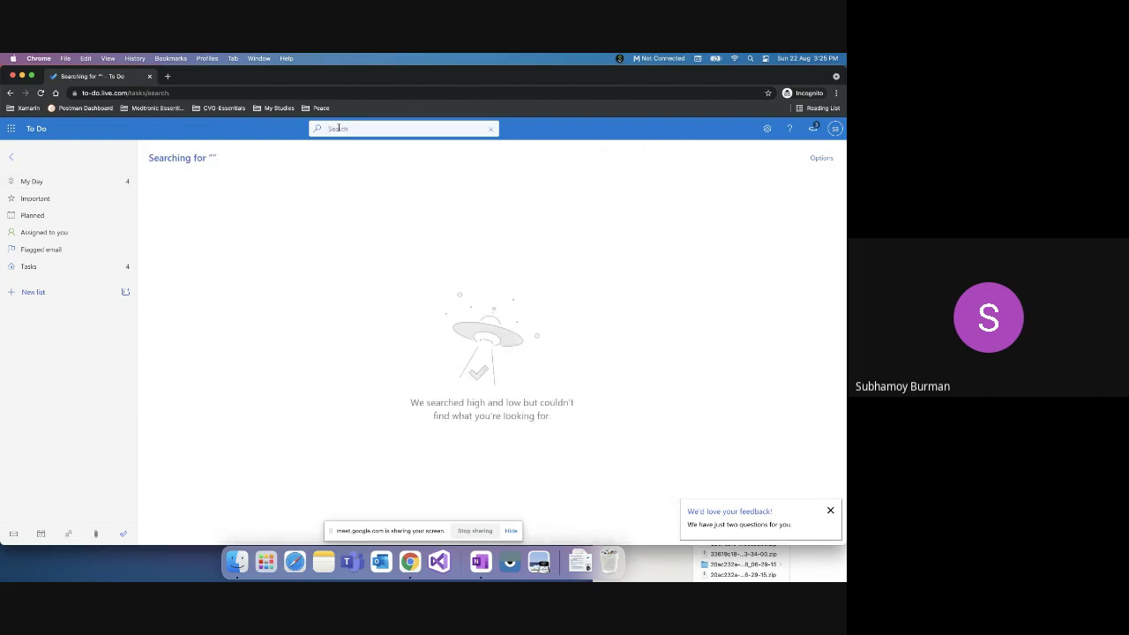
type("UPSC")
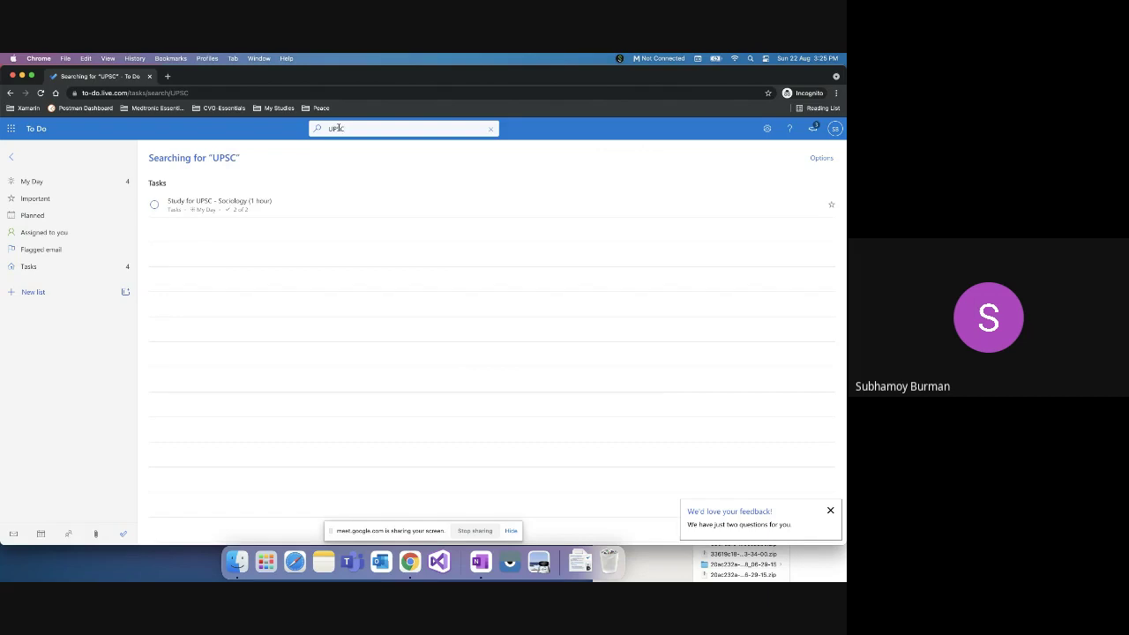
key("BackSpace")
key("BackSpace")
key("BackSpace")
key("BackSpace")
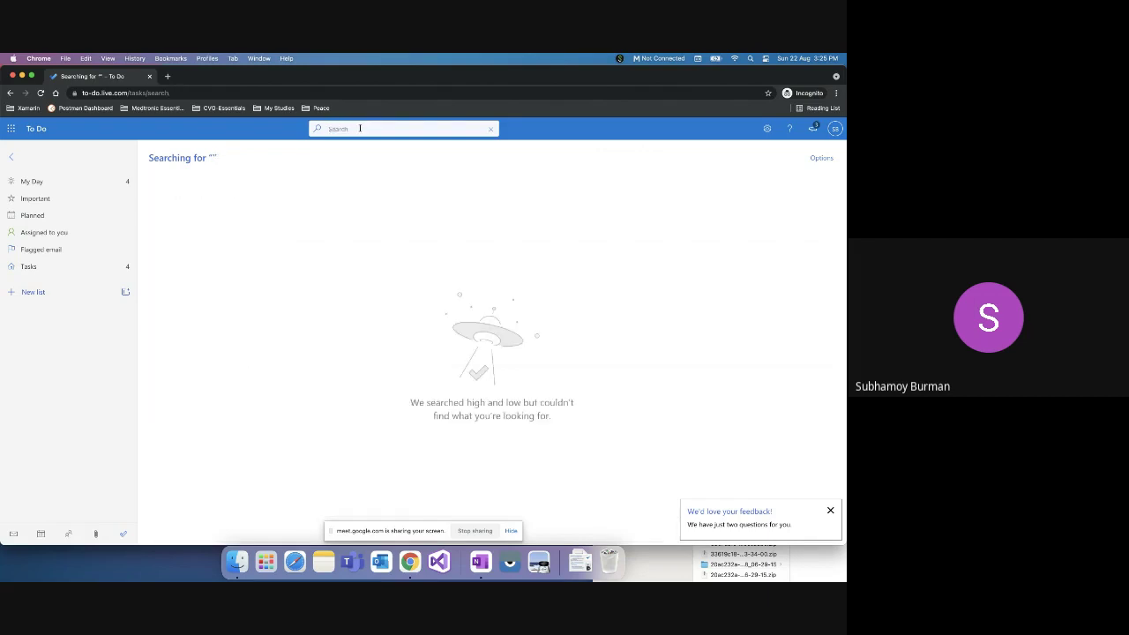
left_click(53, 182)
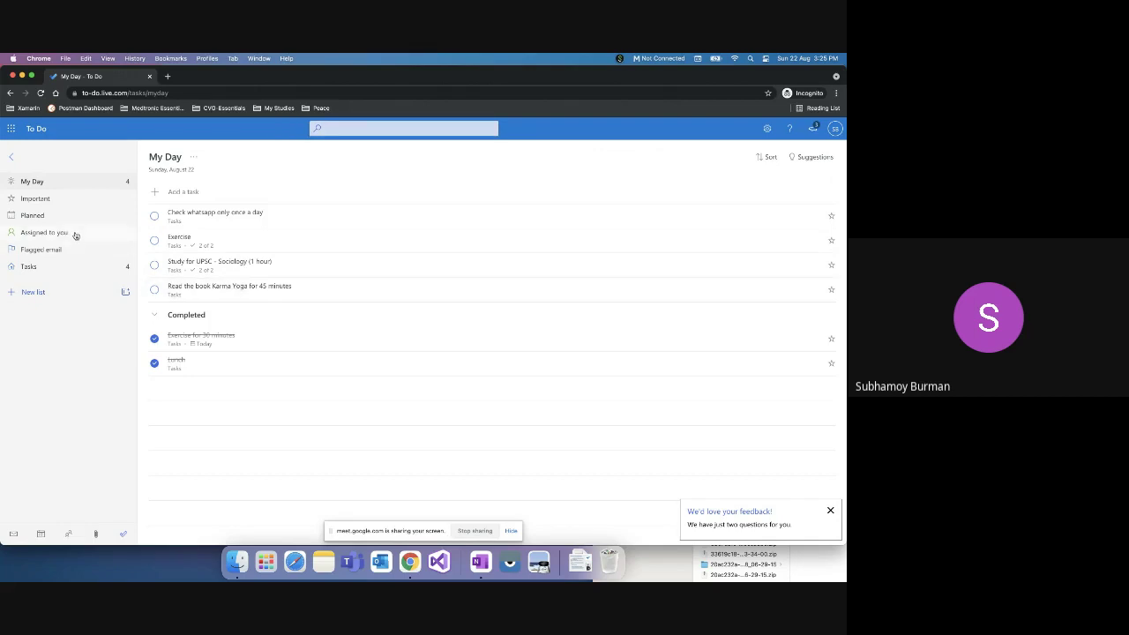
Step: Open the Check whatsapp task's details, close the categories without choosing, and focus its note box
left_click(352, 129)
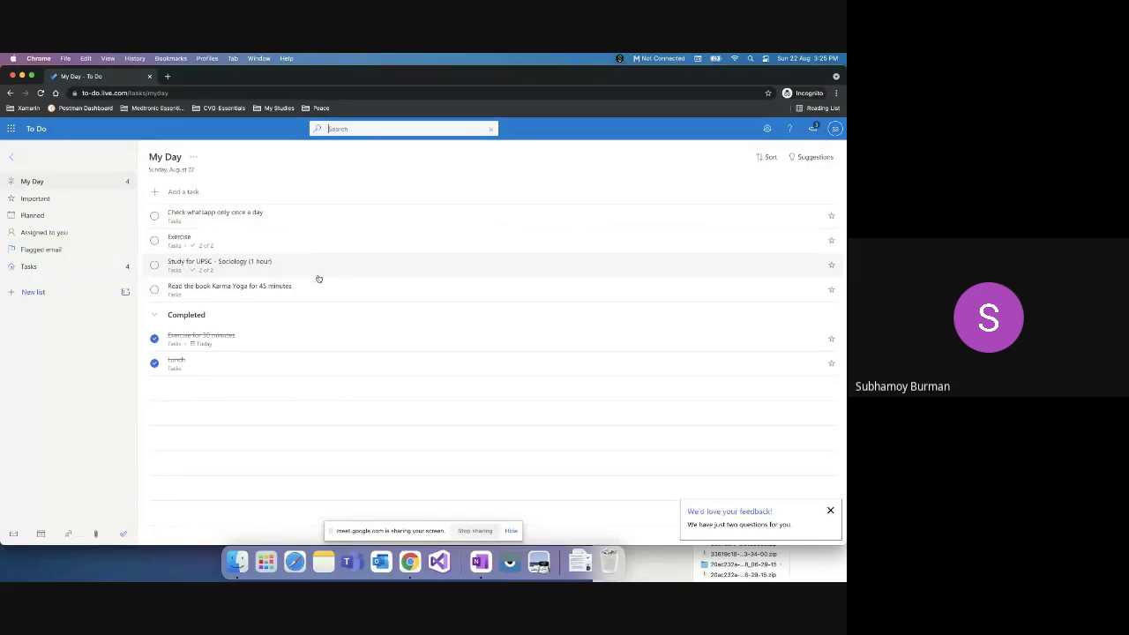
left_click(475, 225)
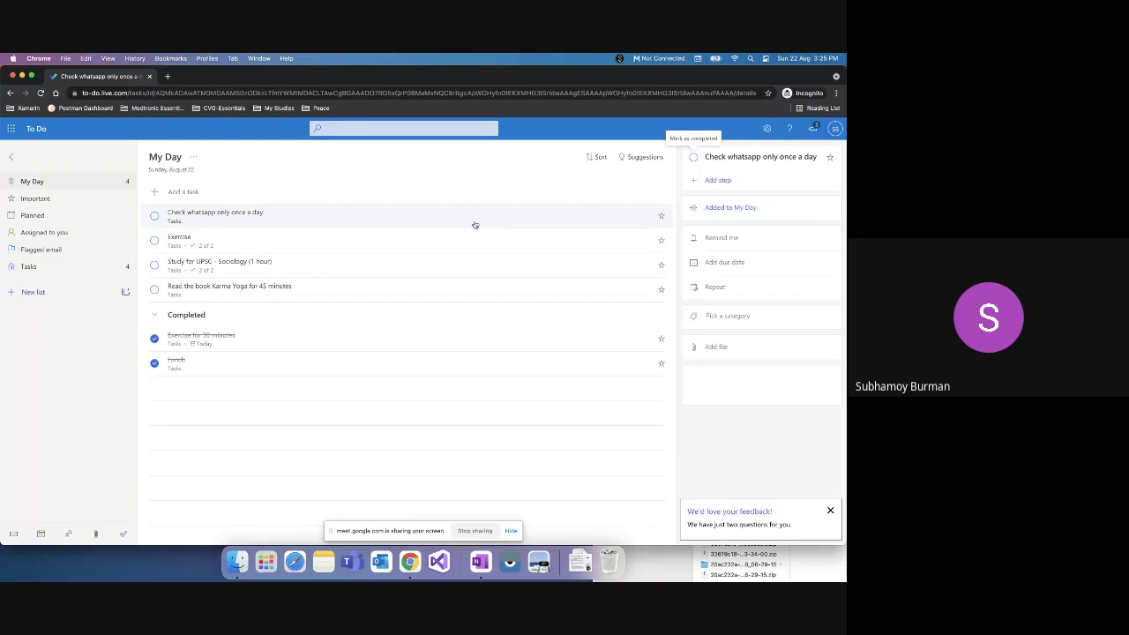
left_click(723, 315)
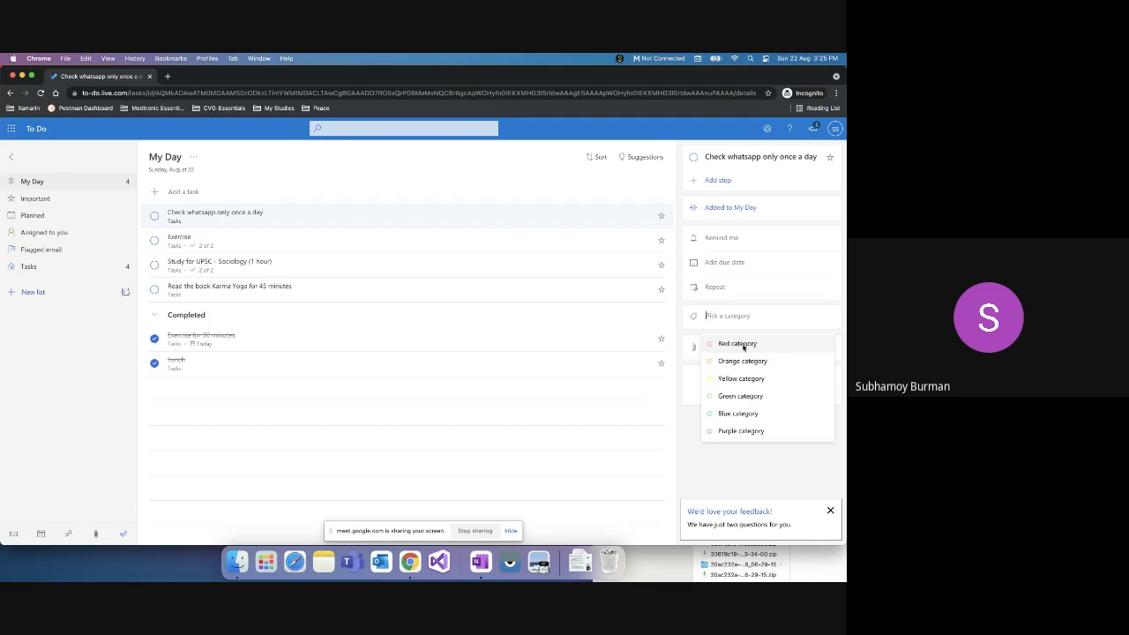
key("Escape")
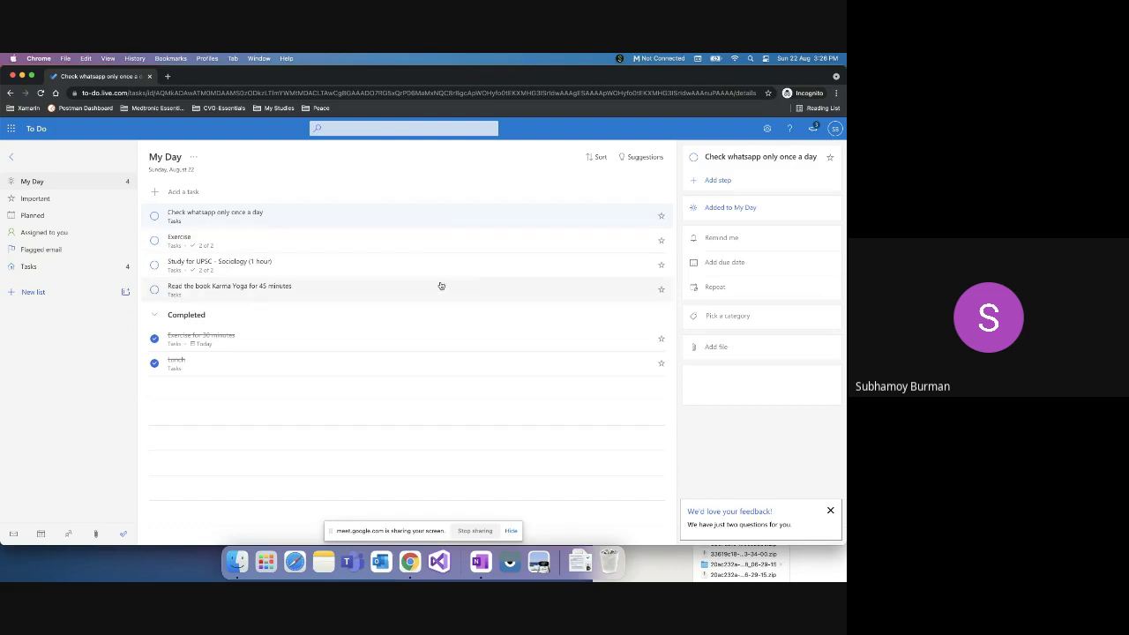
left_click(745, 377)
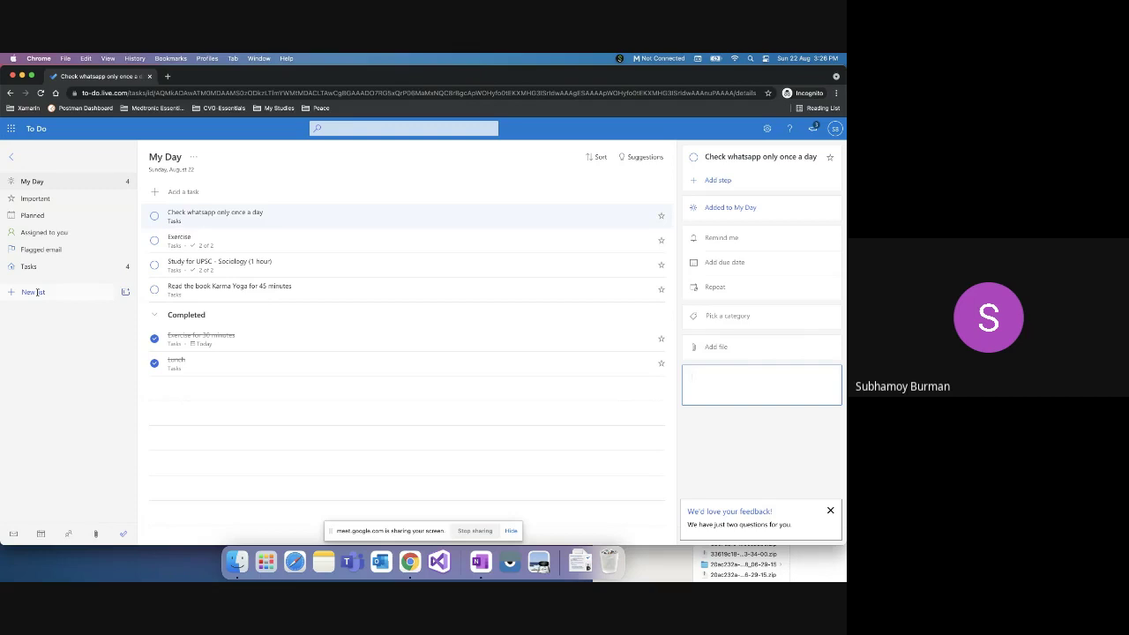
Step: Create a new list named 'Finances' and open it
left_click(36, 292)
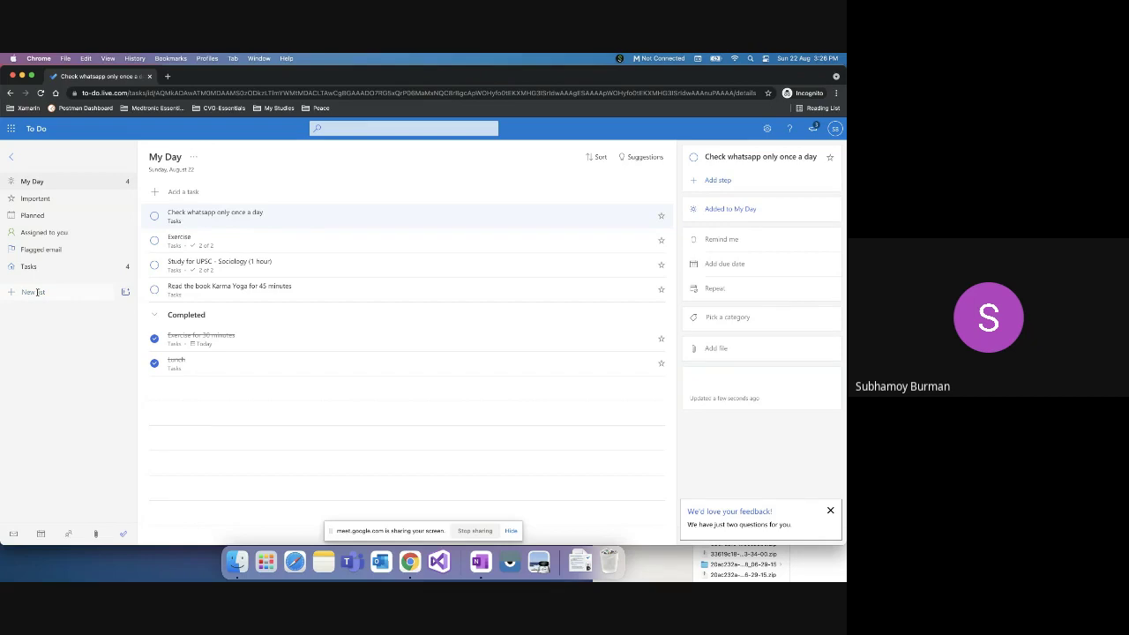
type("Fir")
type("ances")
key("Return")
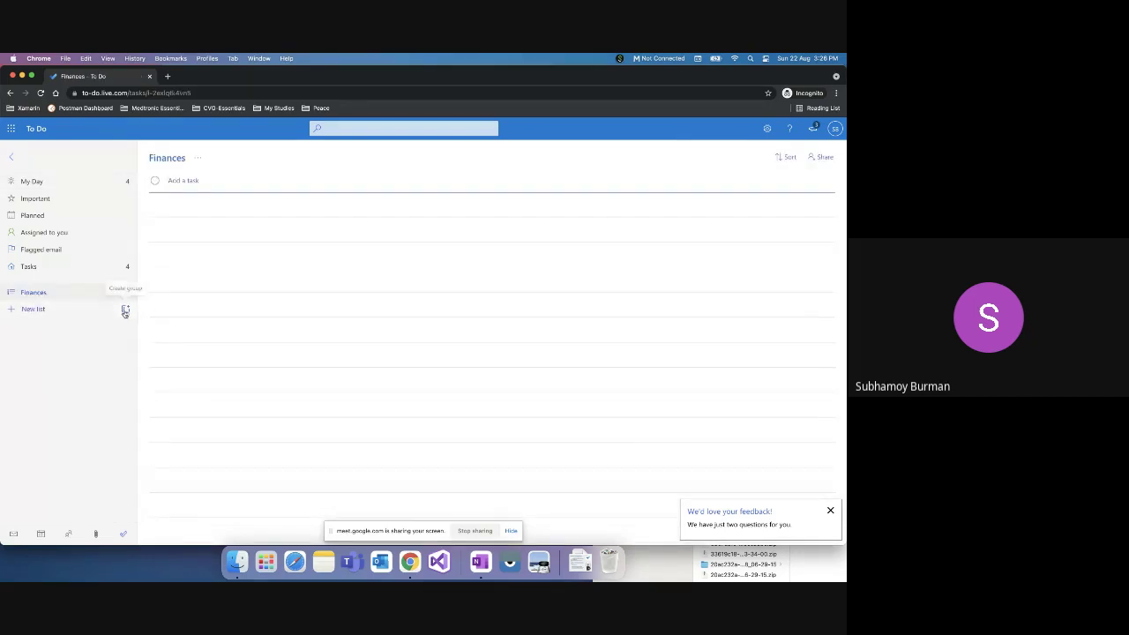
left_click(48, 295)
Step: Add tasks Check Due LIC, Check about Home loan and Check about Monthly expenses to Finances
left_click(205, 182)
type("Check Due LIC")
key("Return")
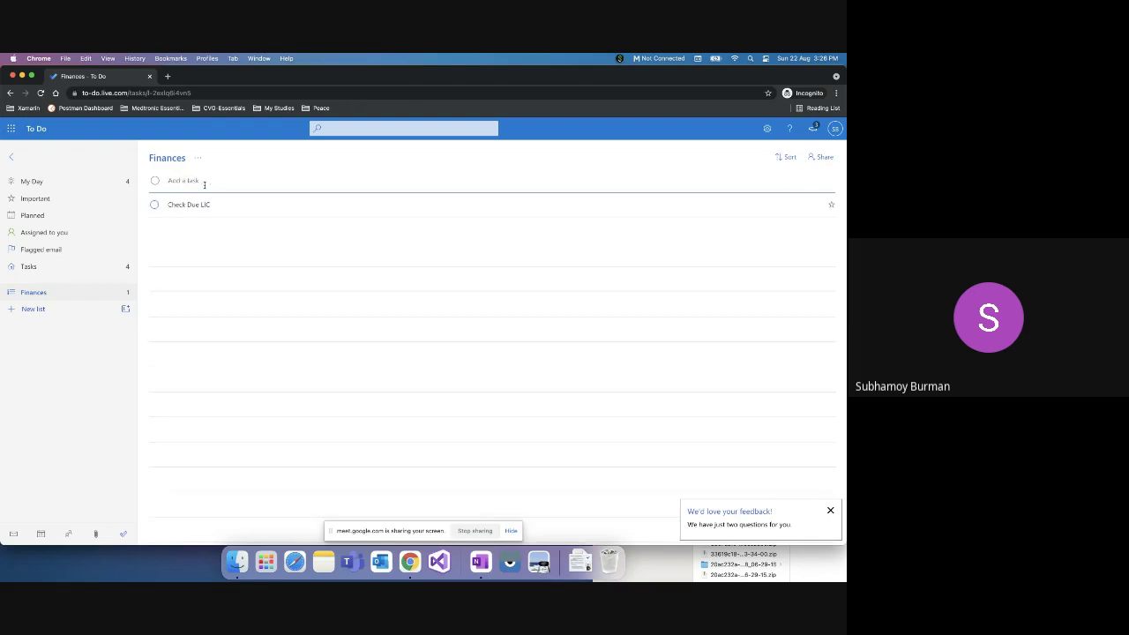
type("Checl about Home loan")
key("Return")
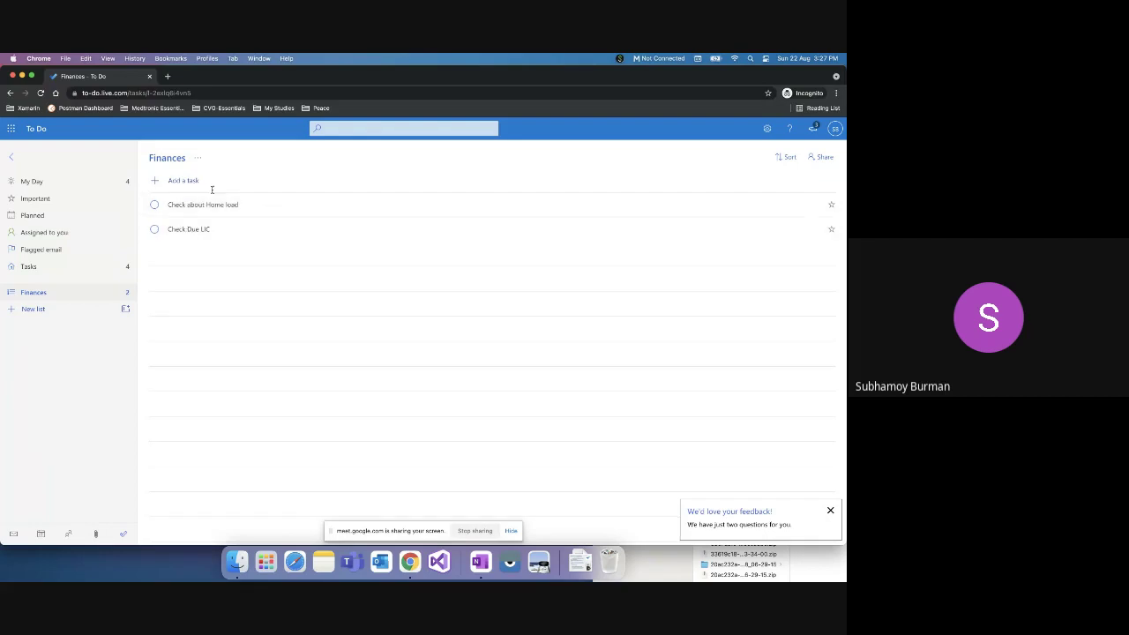
left_click(211, 189)
type("Check about")
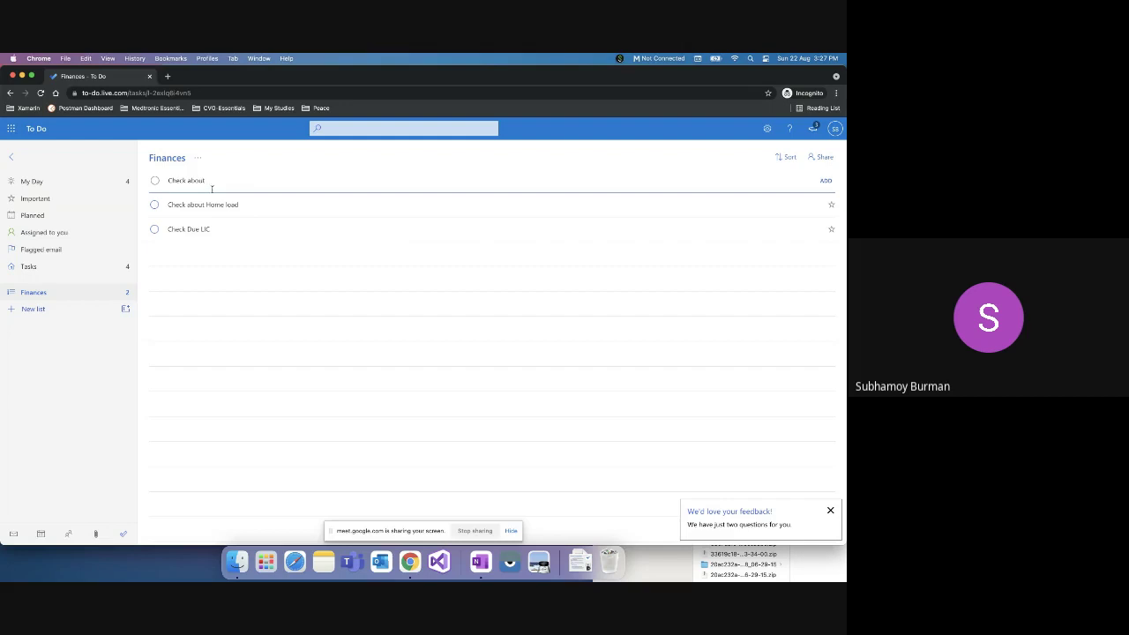
type(" Monthly expenses")
key("Return")
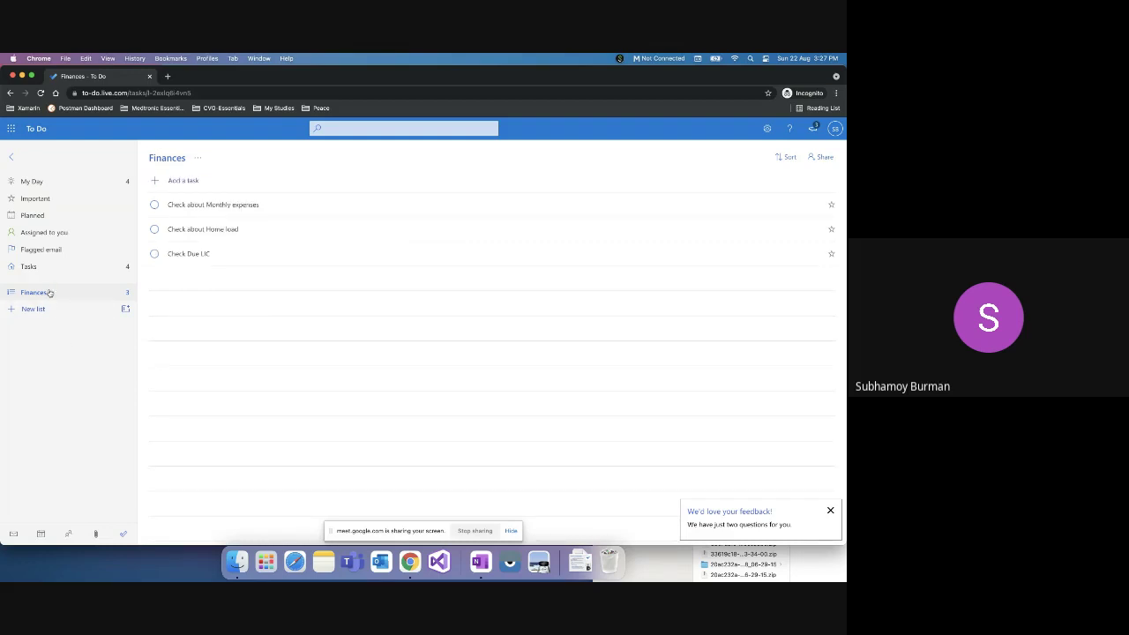
Step: Tick off Check about Monthly expenses, Check about Home loan and Check Due LIC
left_click(155, 206)
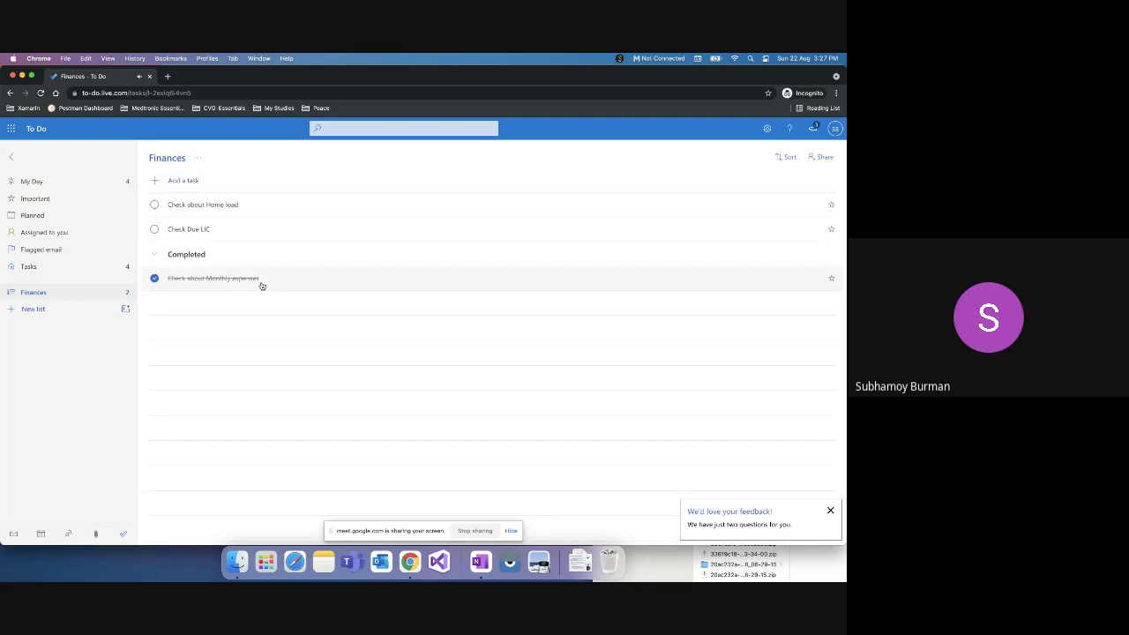
left_click(155, 206)
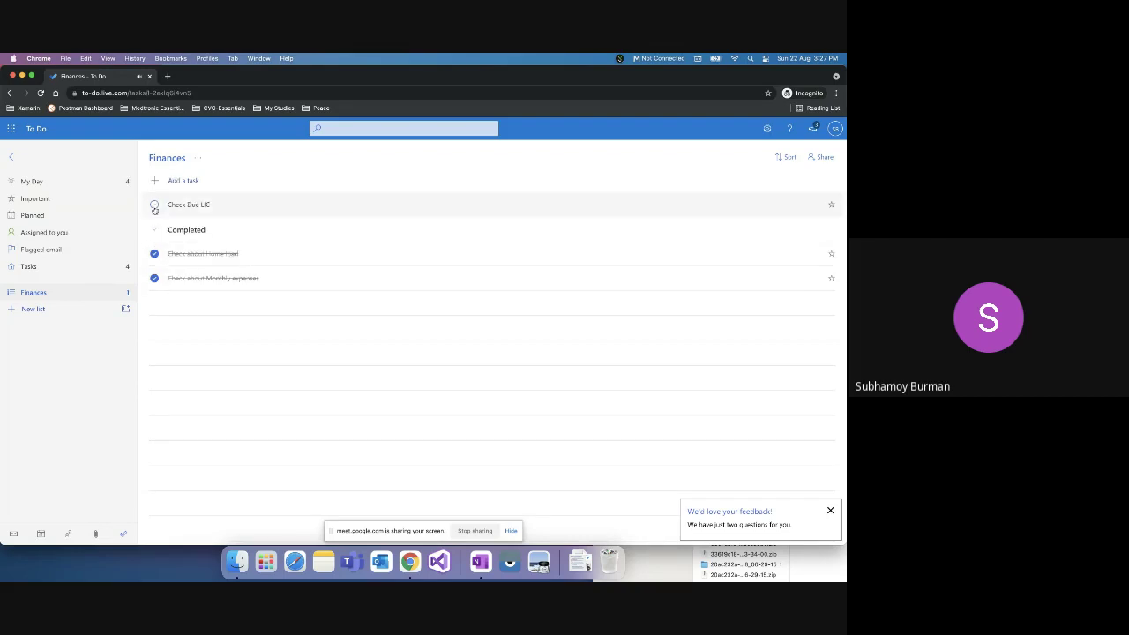
left_click(155, 206)
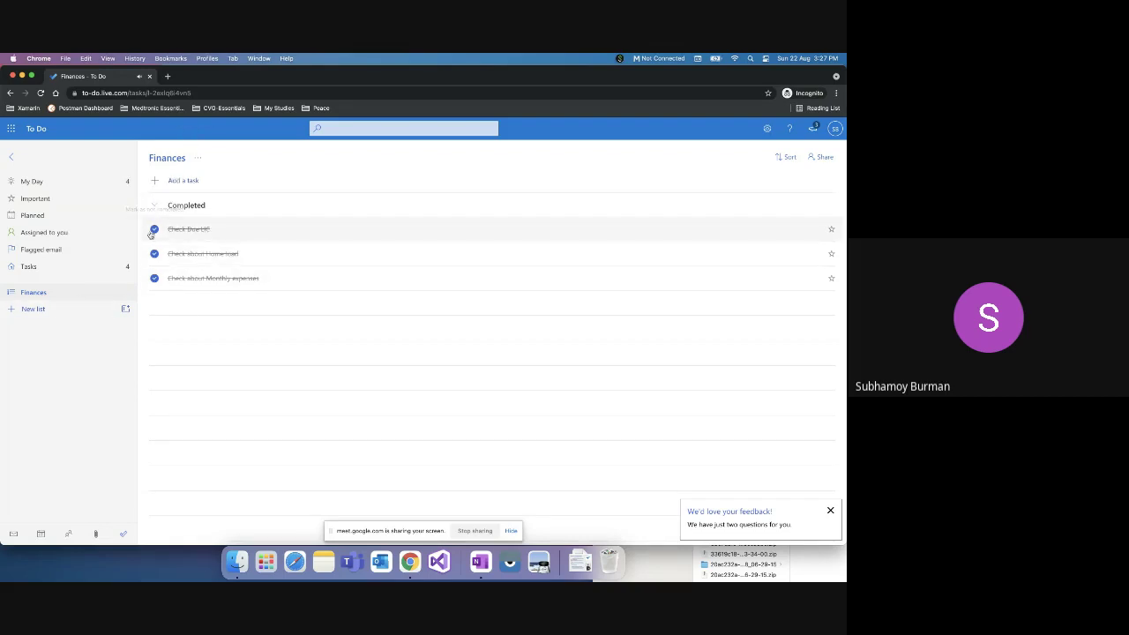
right_click(56, 295)
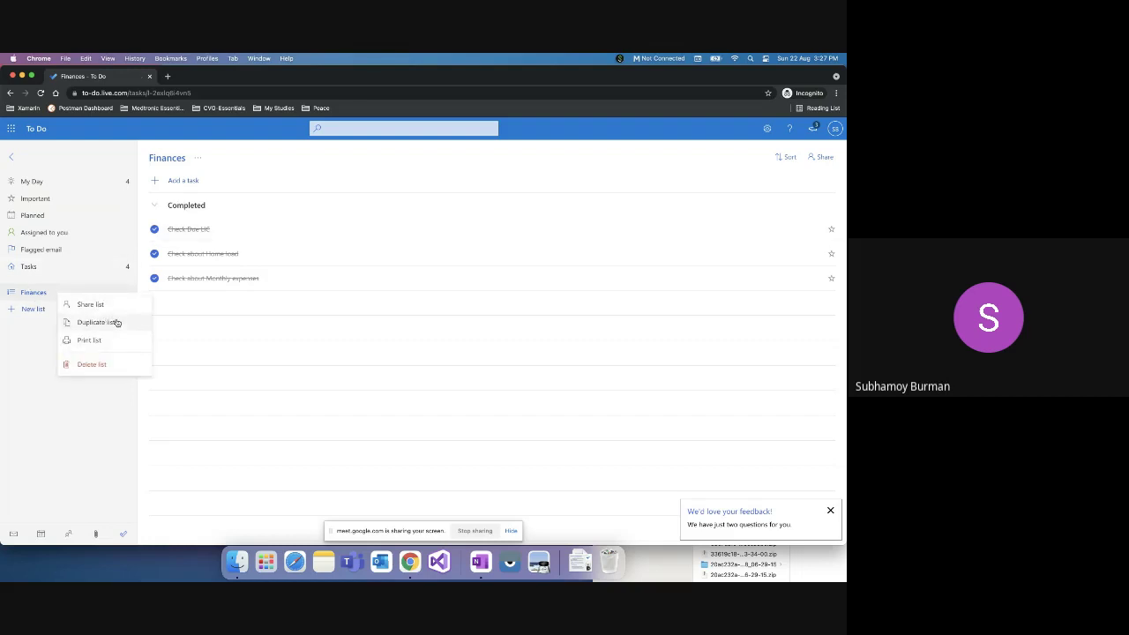
left_click_drag(34, 294, 40, 297)
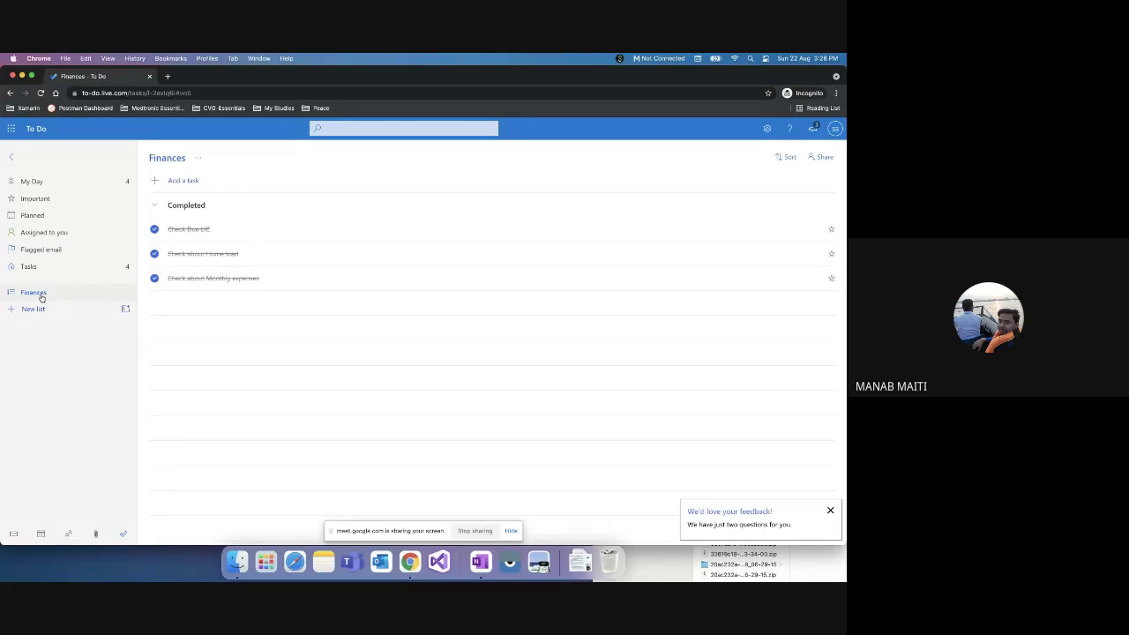
Step: Bring up the Basics of Computing Classwork page and scroll through its topics from Poster creation to Blogger
right_click(410, 561)
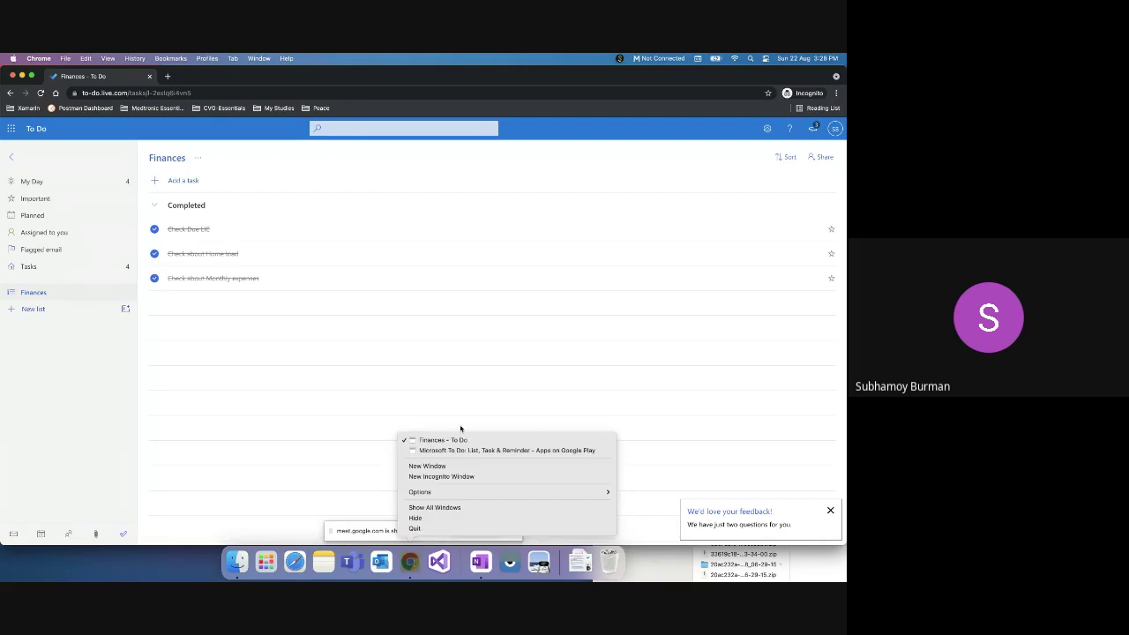
left_click(457, 449)
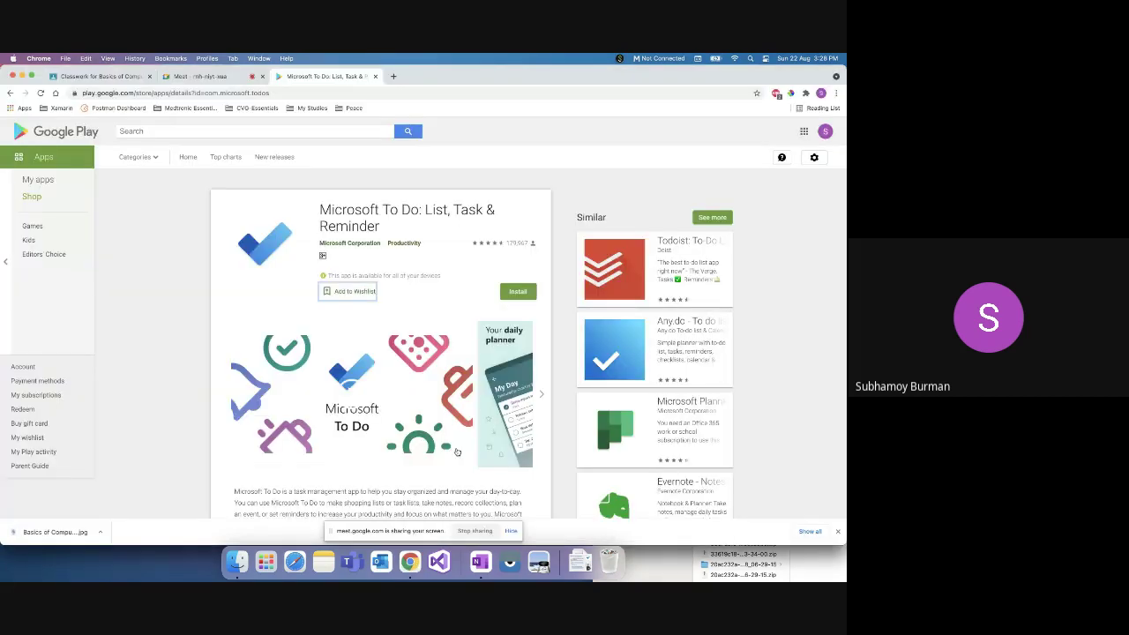
left_click(99, 76)
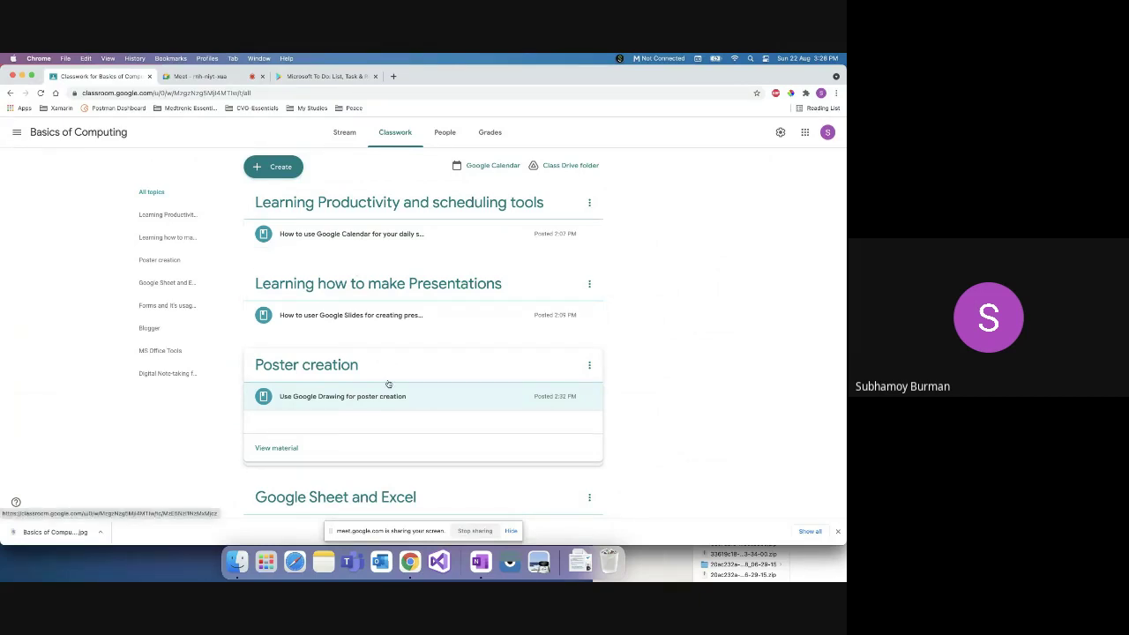
scroll(700, 393, "down", 3)
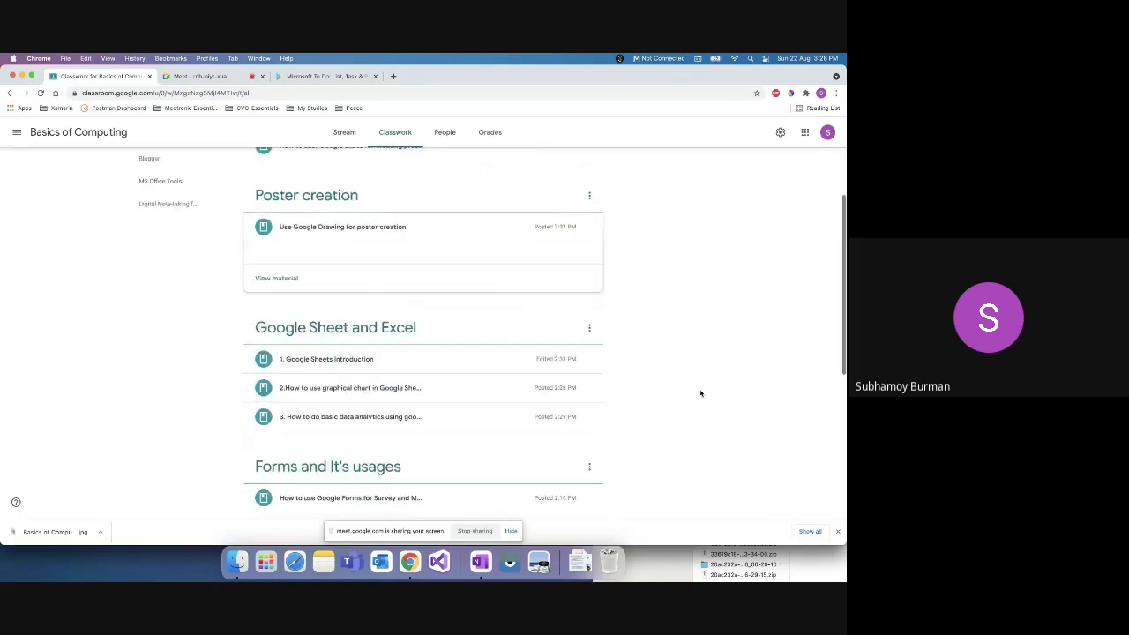
scroll(701, 393, "down", 1)
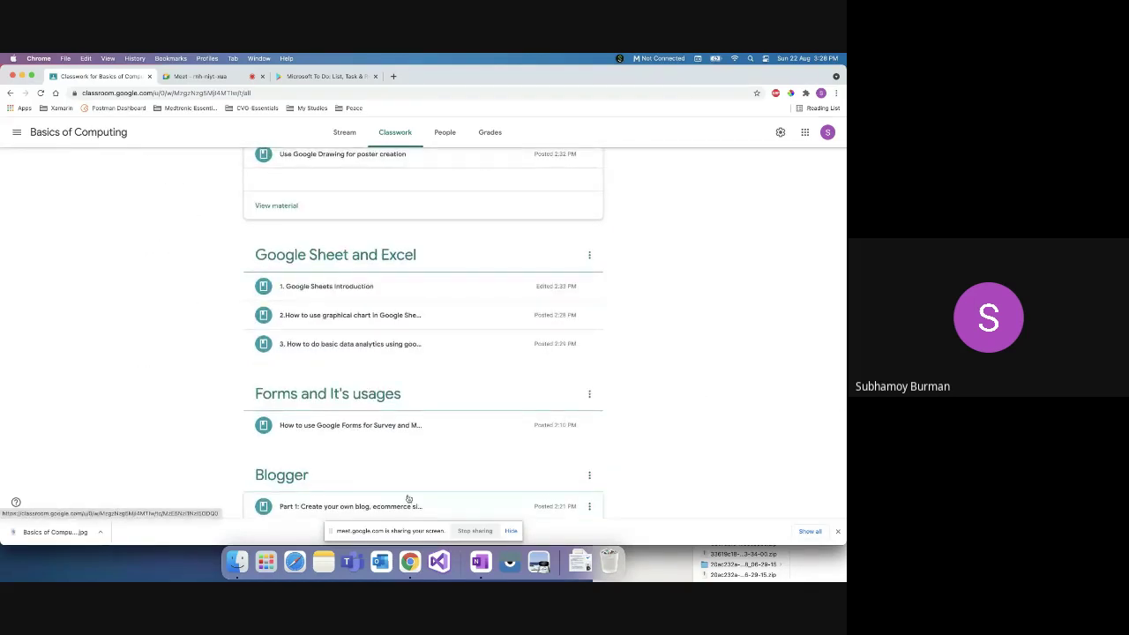
right_click(410, 561)
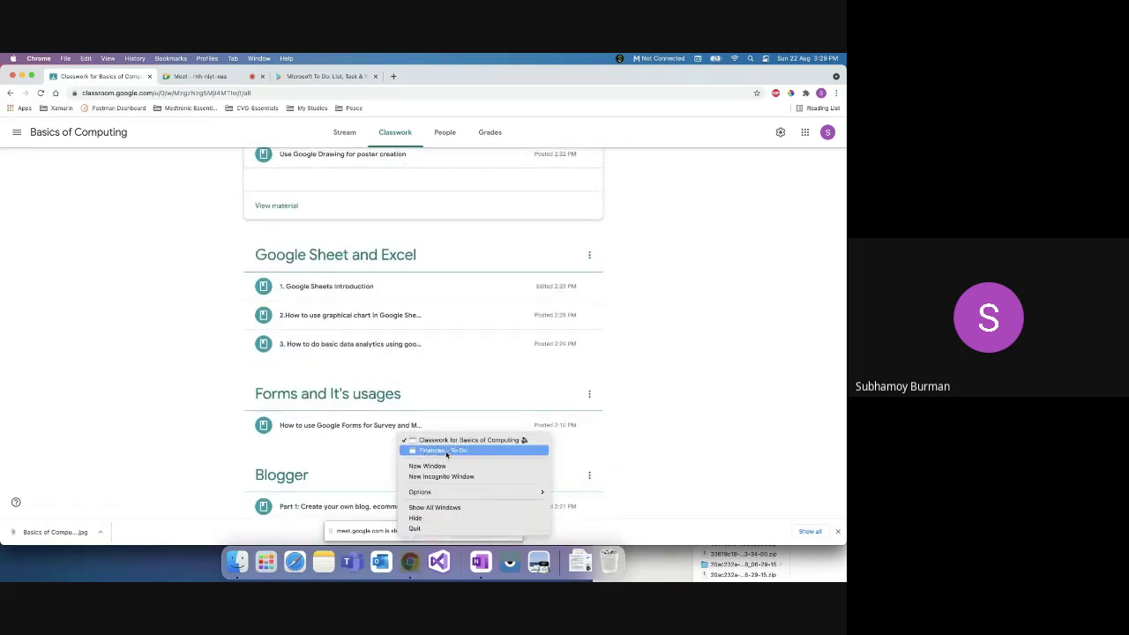
Step: Return to the 'Finances - To Do' window showing its three completed tasks
left_click(446, 450)
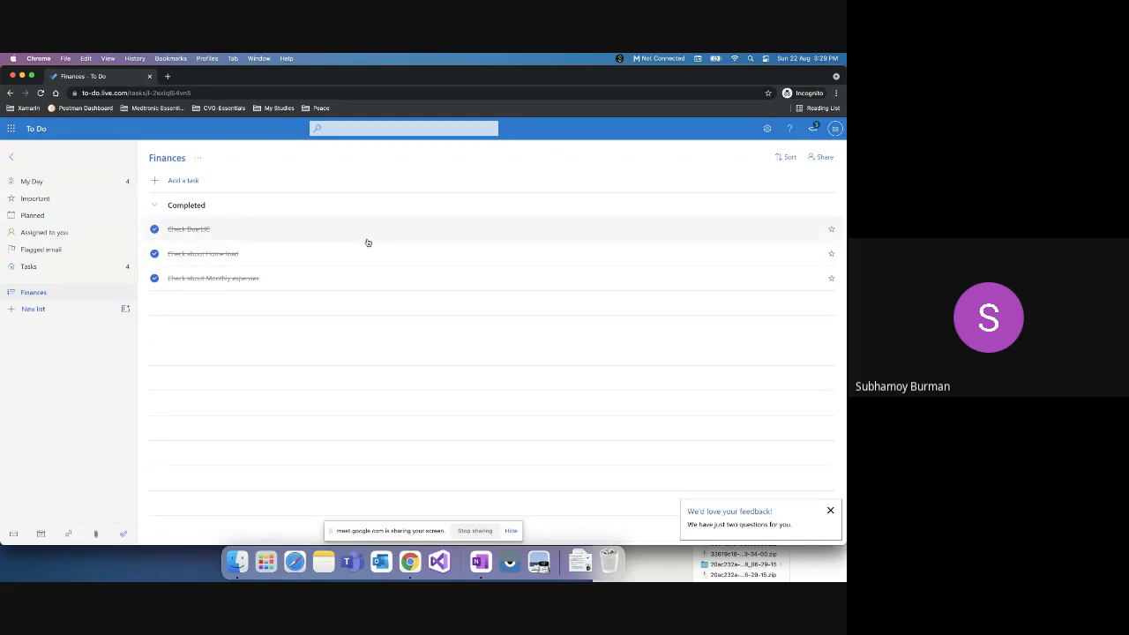
right_click(411, 562)
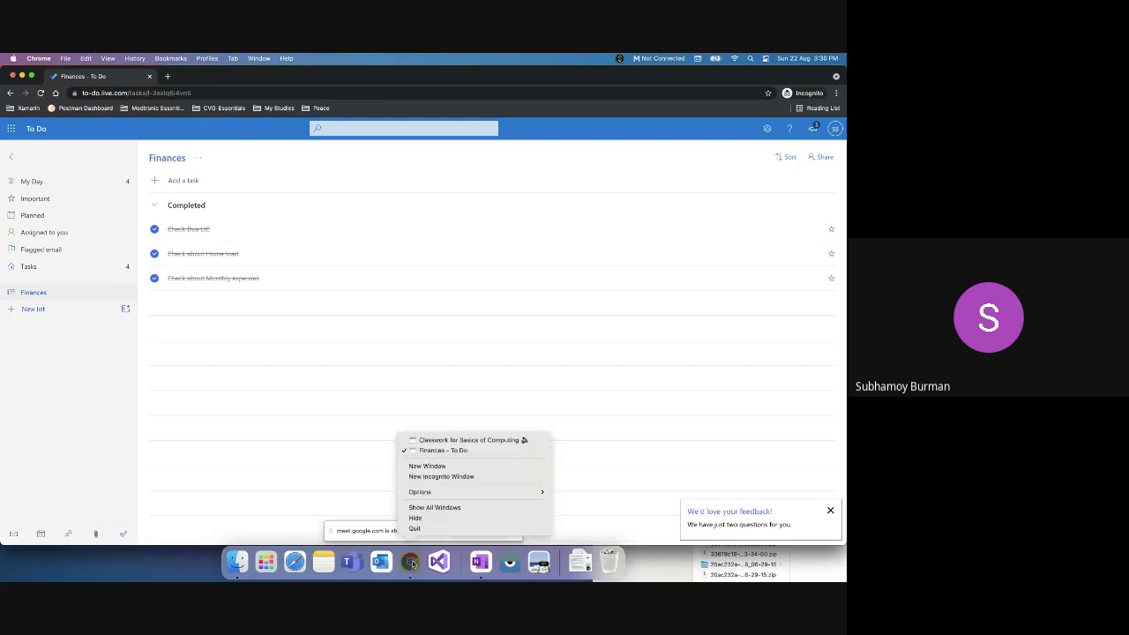
Step: Search the Play Store for 'anki' and open the AnkiDroid Flashcards page by AnkiDroid Open Source Team
left_click(456, 440)
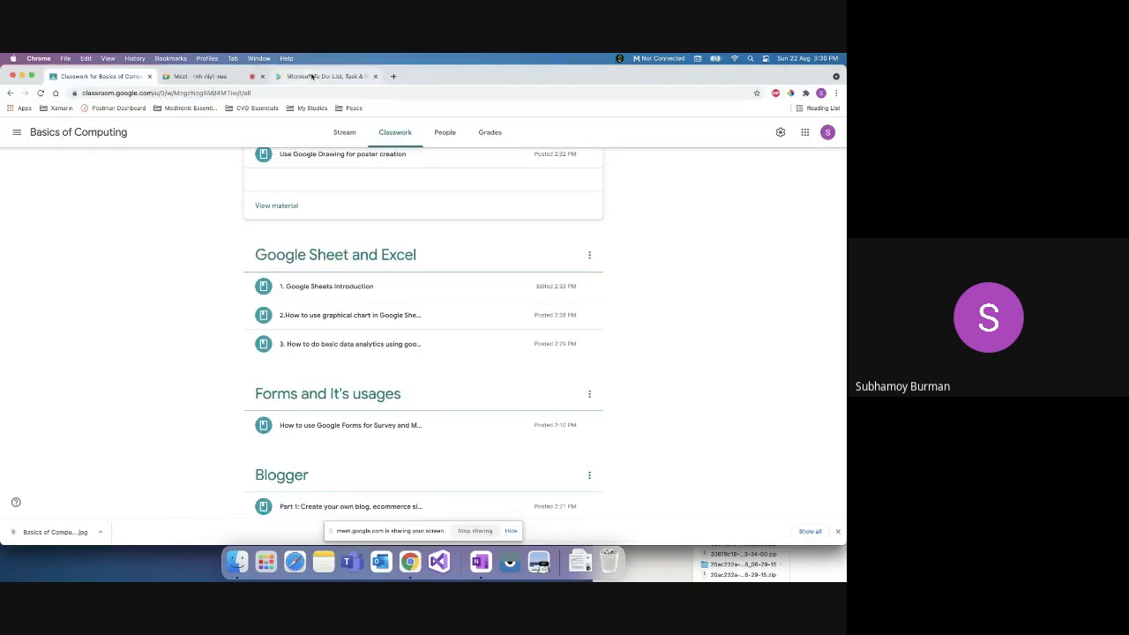
left_click(314, 77)
left_click(245, 133)
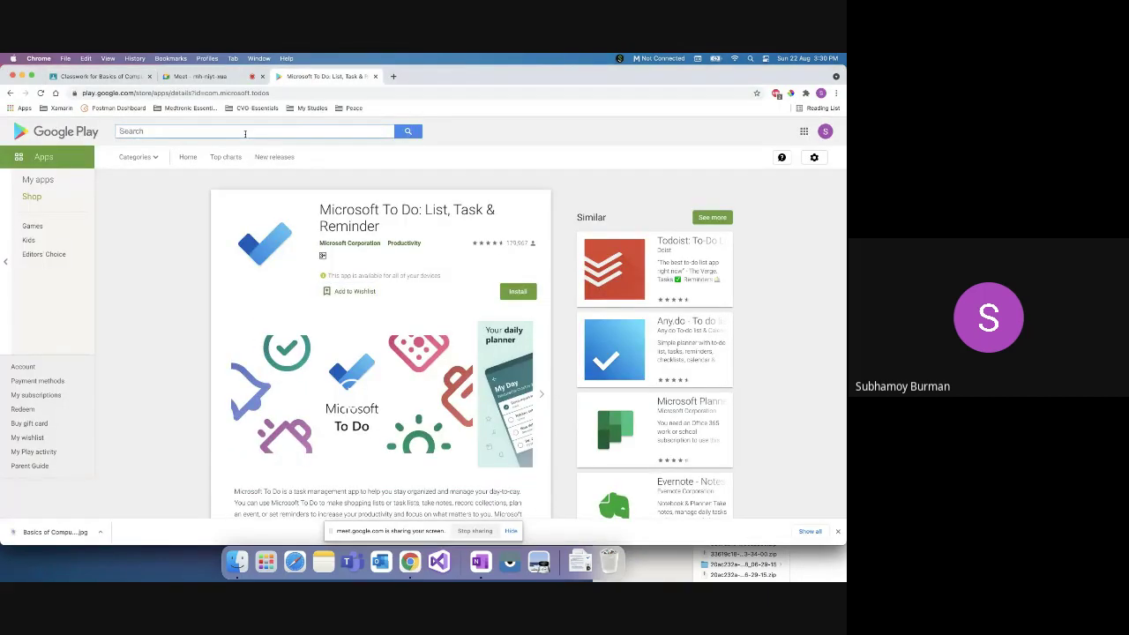
type("anki")
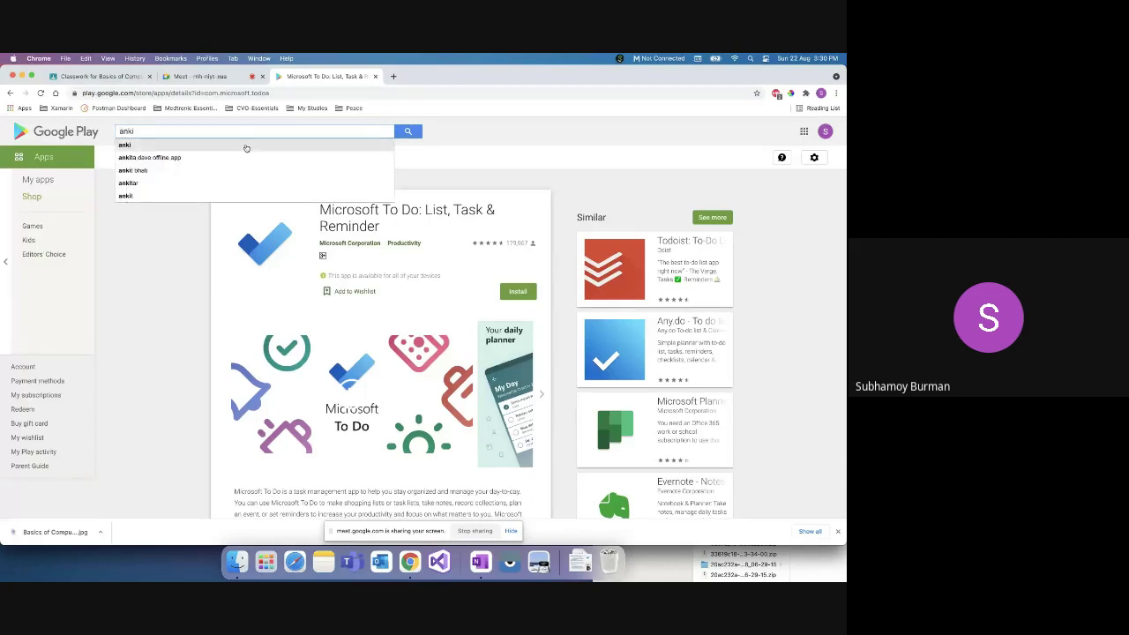
left_click(246, 145)
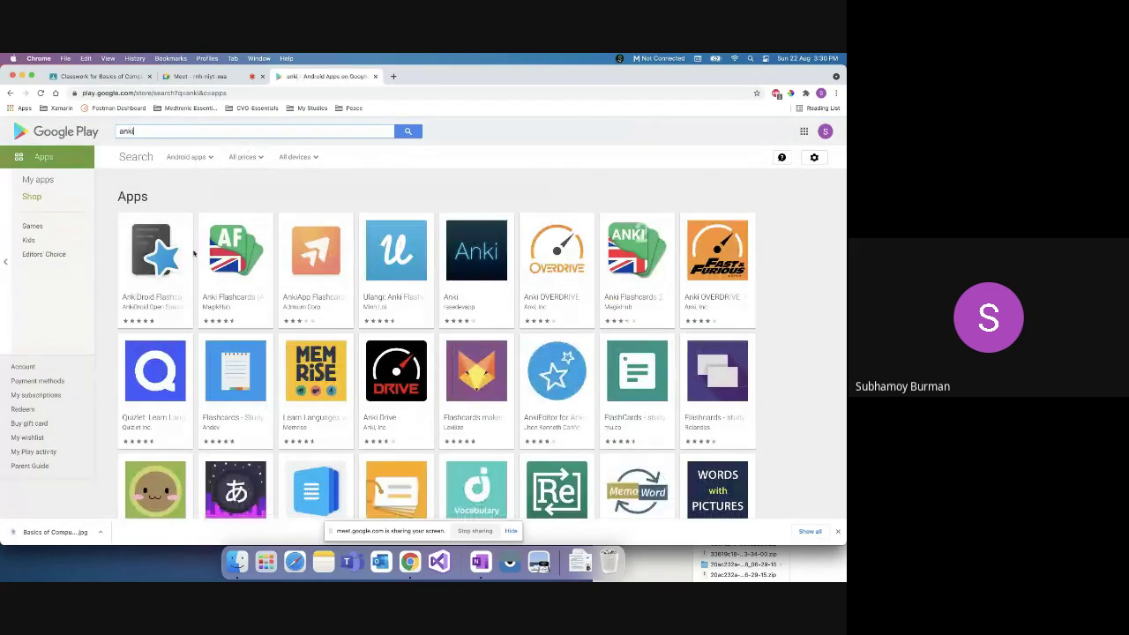
left_click(162, 300)
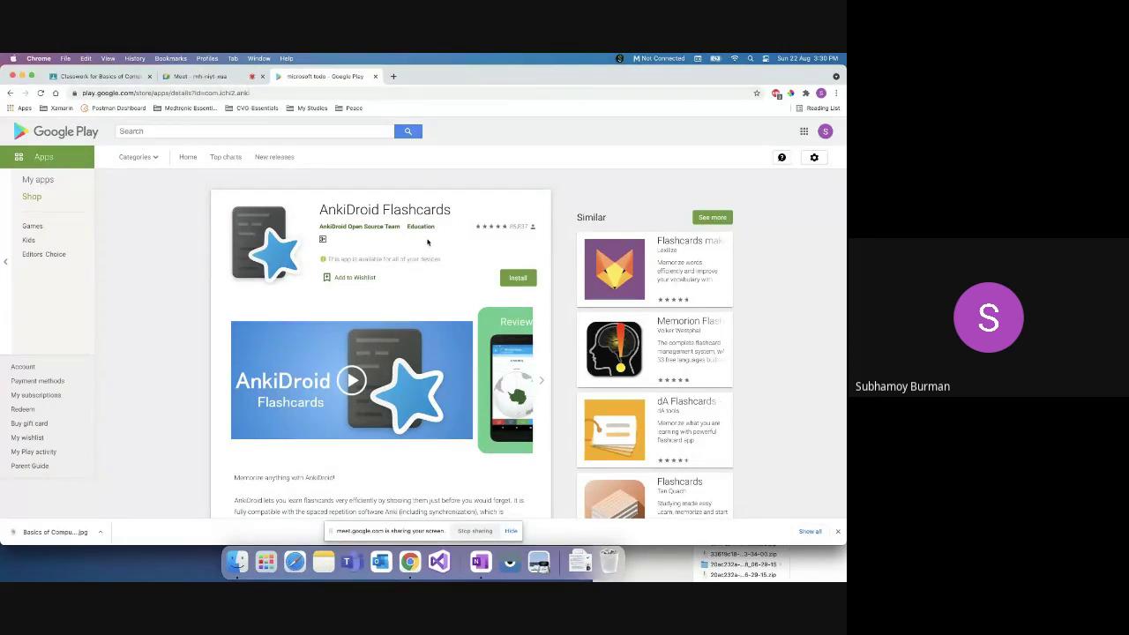
triple_click(353, 209)
left_click(373, 216)
left_click(539, 560)
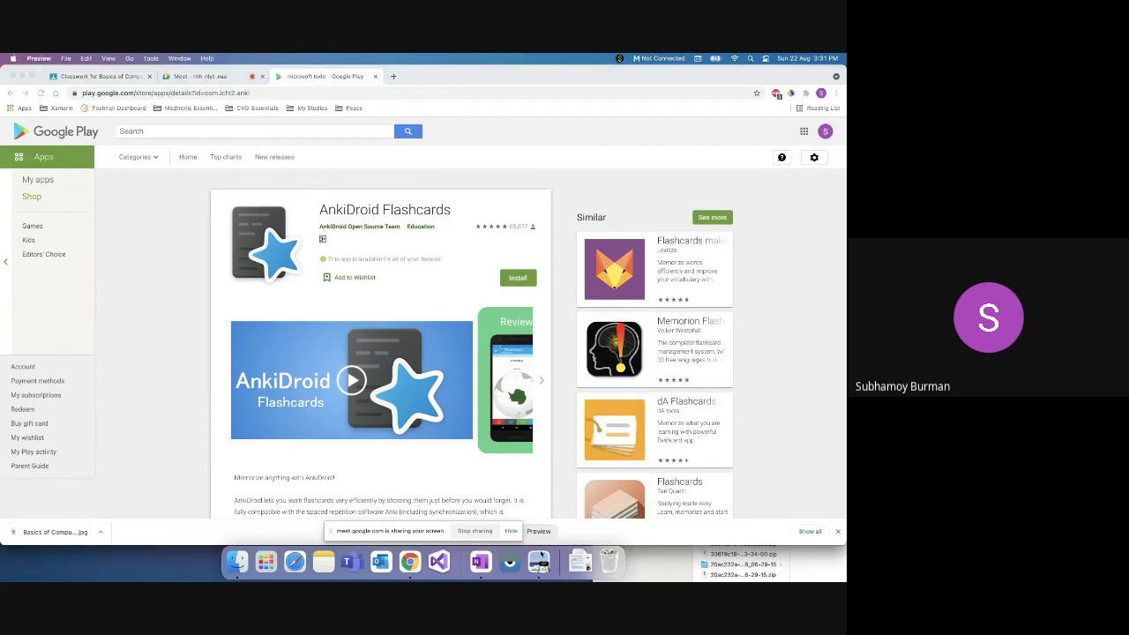
Step: Open the Basics of Computing Session 16 poster in Preview and enlarge its window
right_click(539, 561)
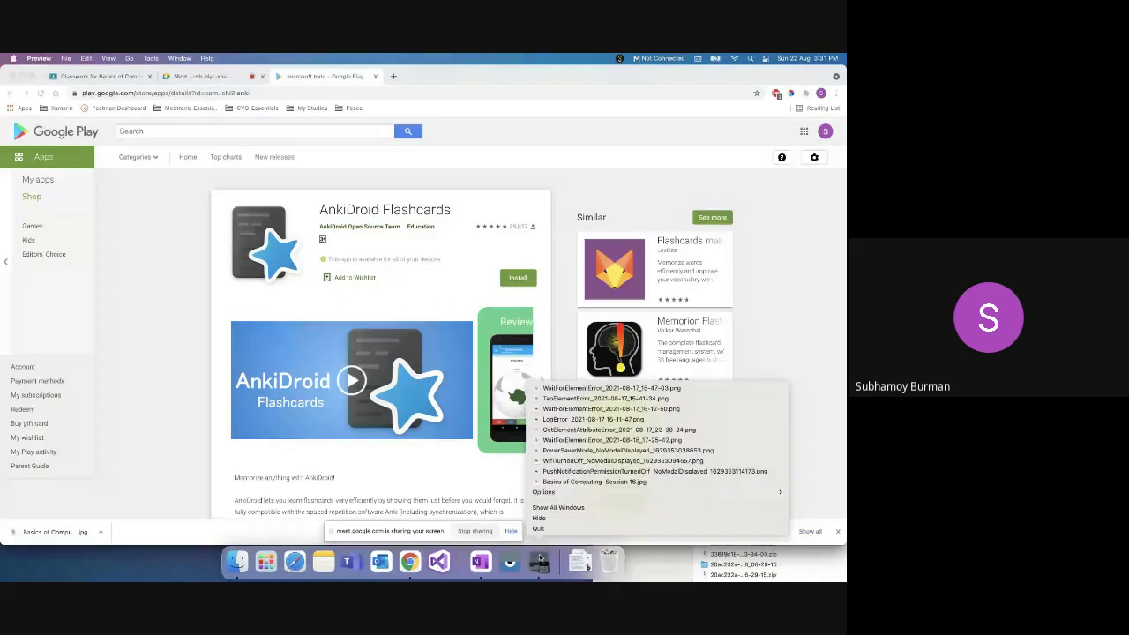
left_click(575, 482)
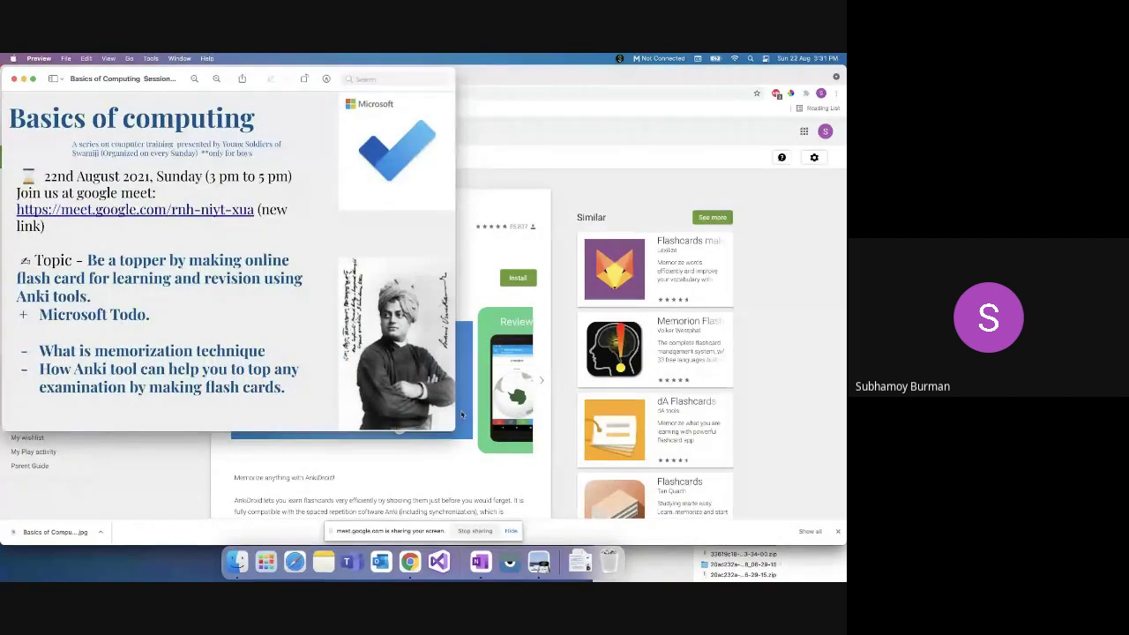
left_click_drag(455, 431, 844, 544)
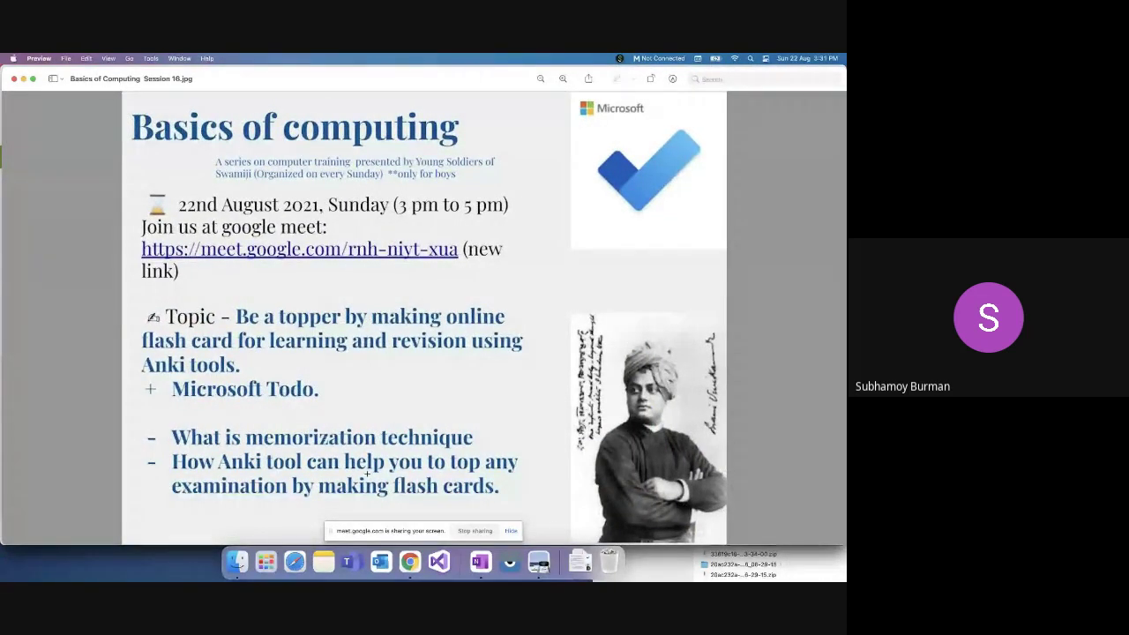
left_click(512, 531)
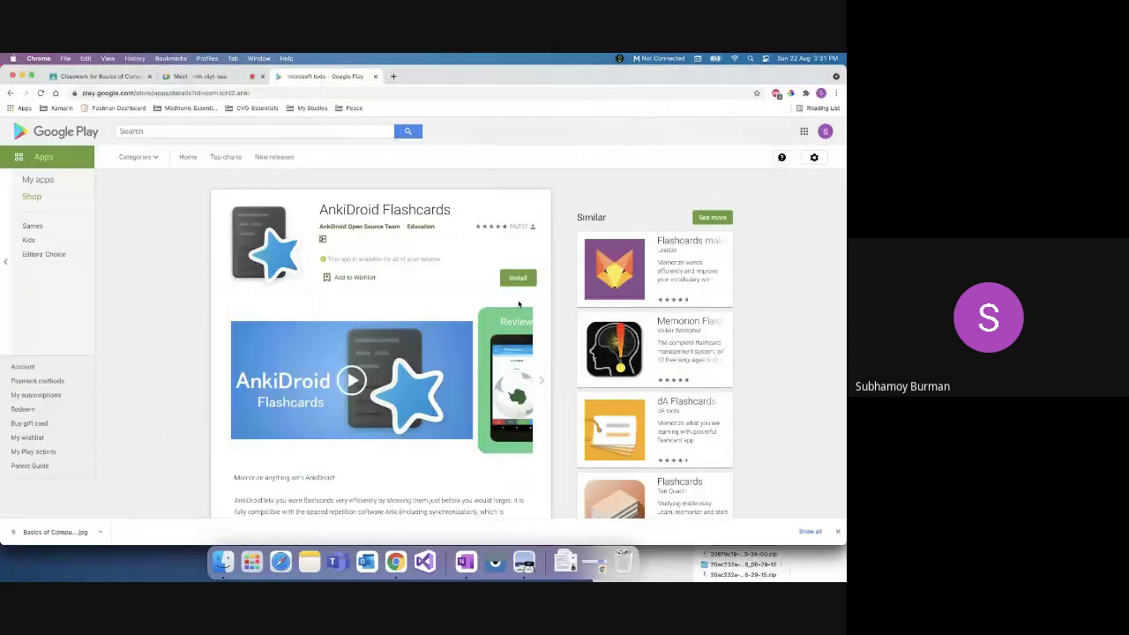
Step: Reopen the Session 16 poster, box the word 'memorization', then return to the AnkiDroid page
left_click(566, 561)
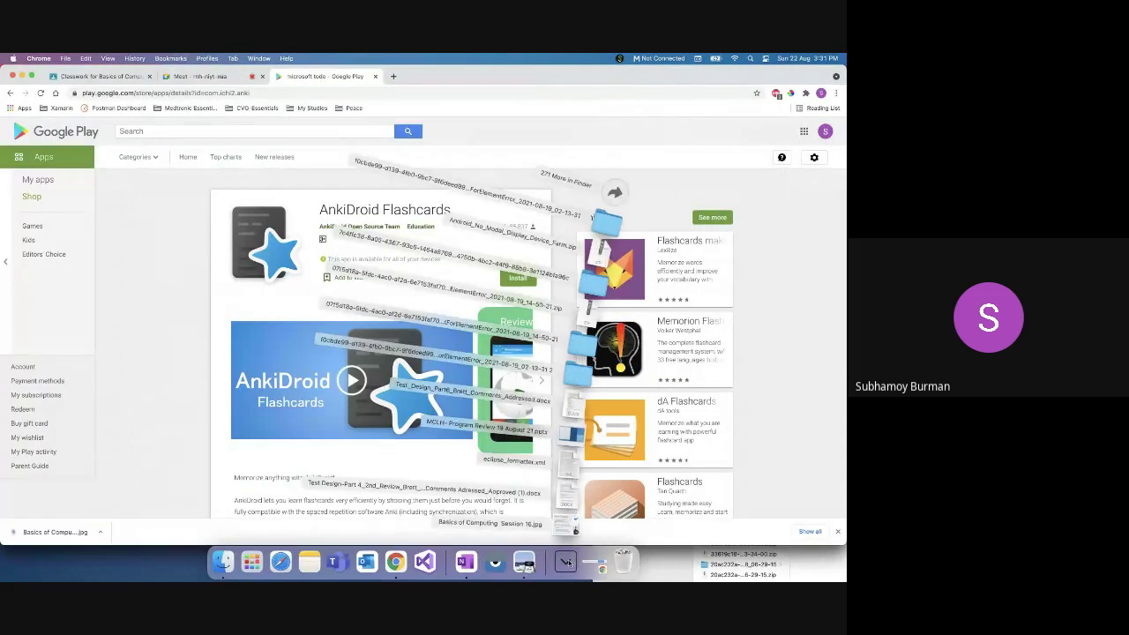
left_click(566, 523)
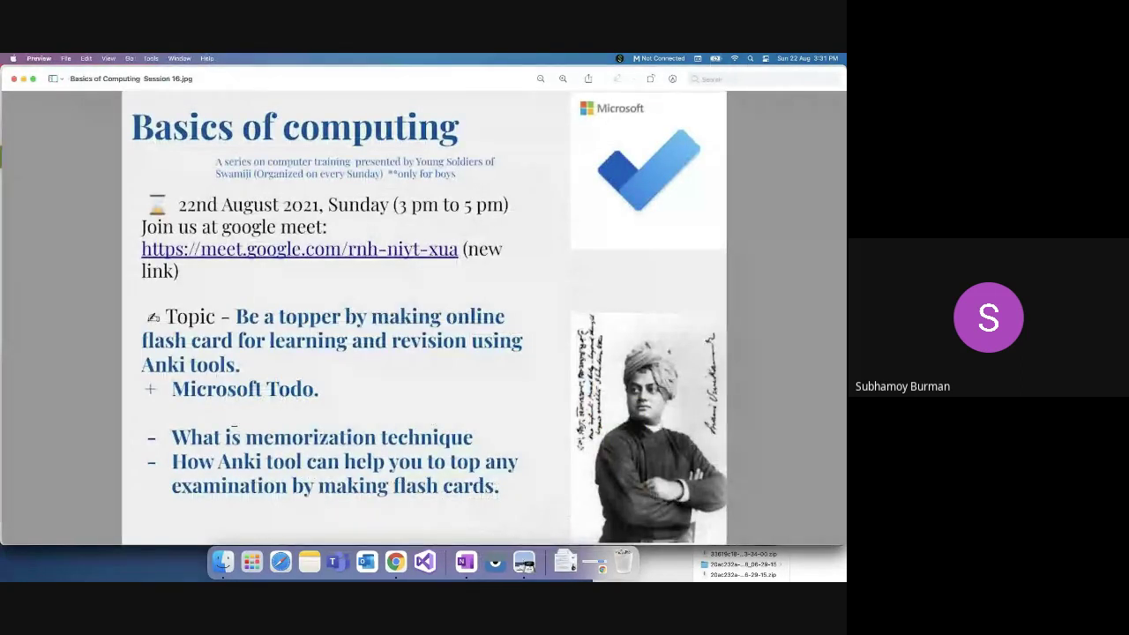
left_click_drag(243, 425, 377, 449)
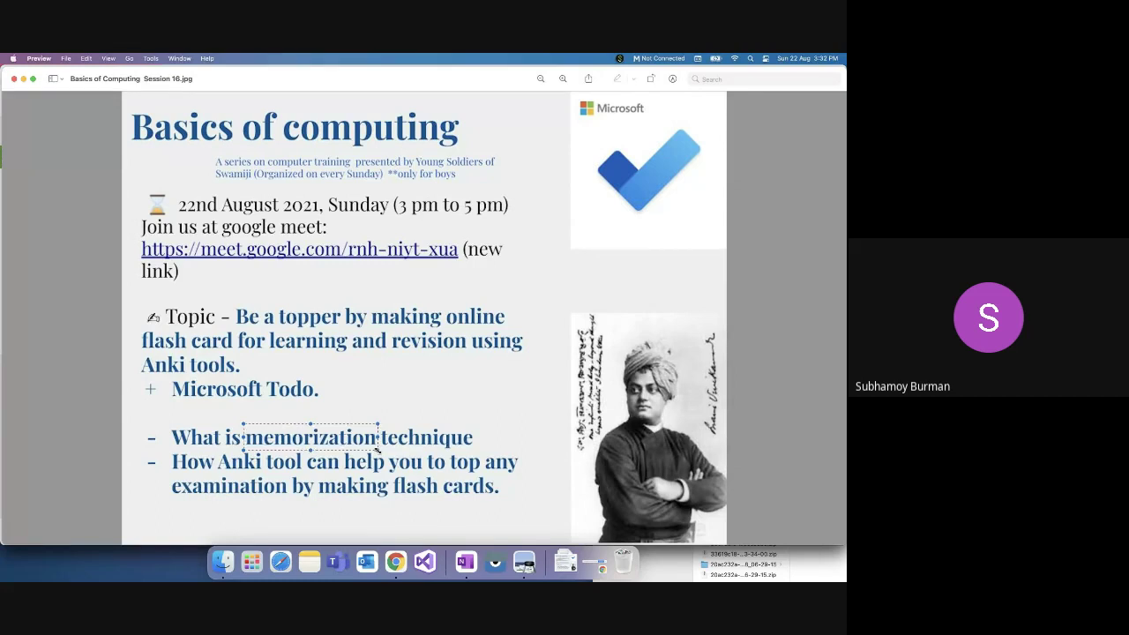
left_click(395, 562)
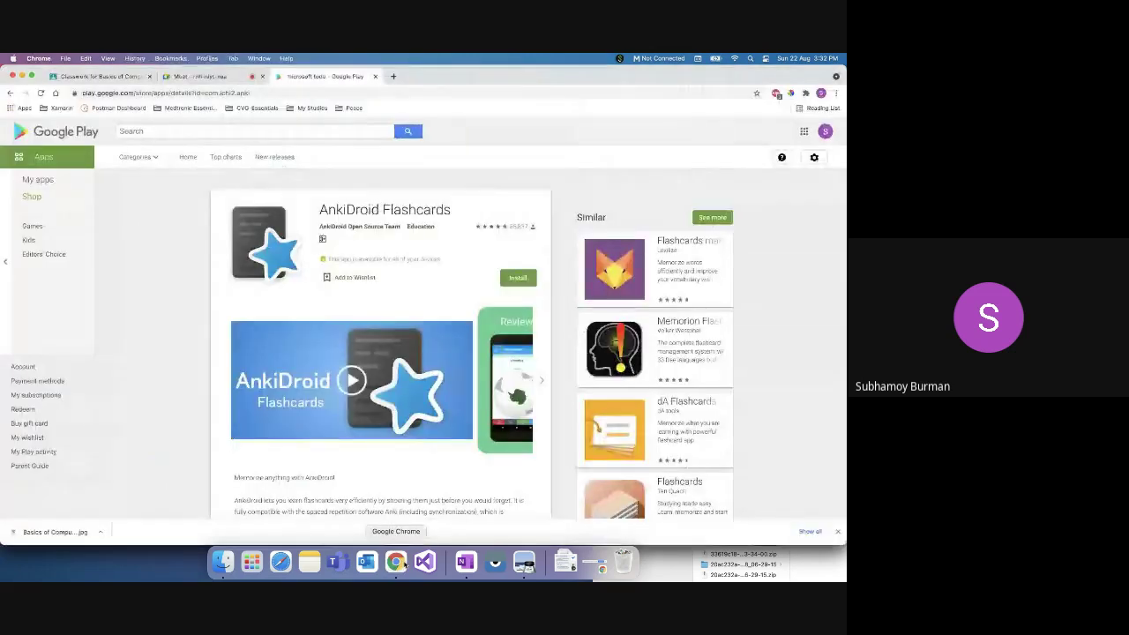
Step: In a new tab, search Google for 'making it stick'
left_click(393, 77)
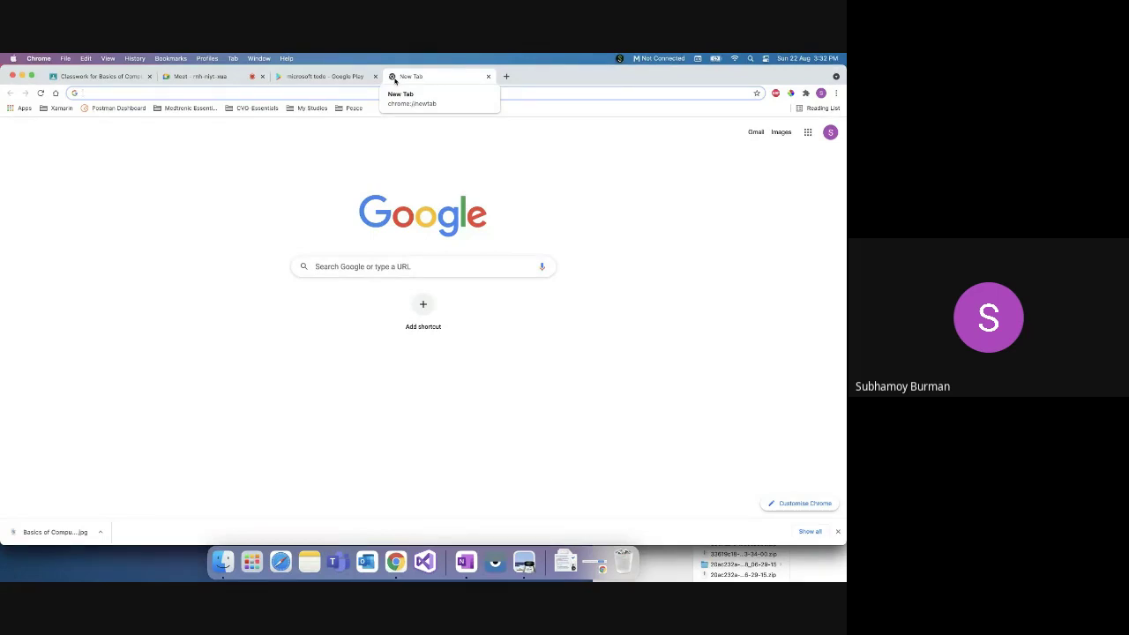
type("makin")
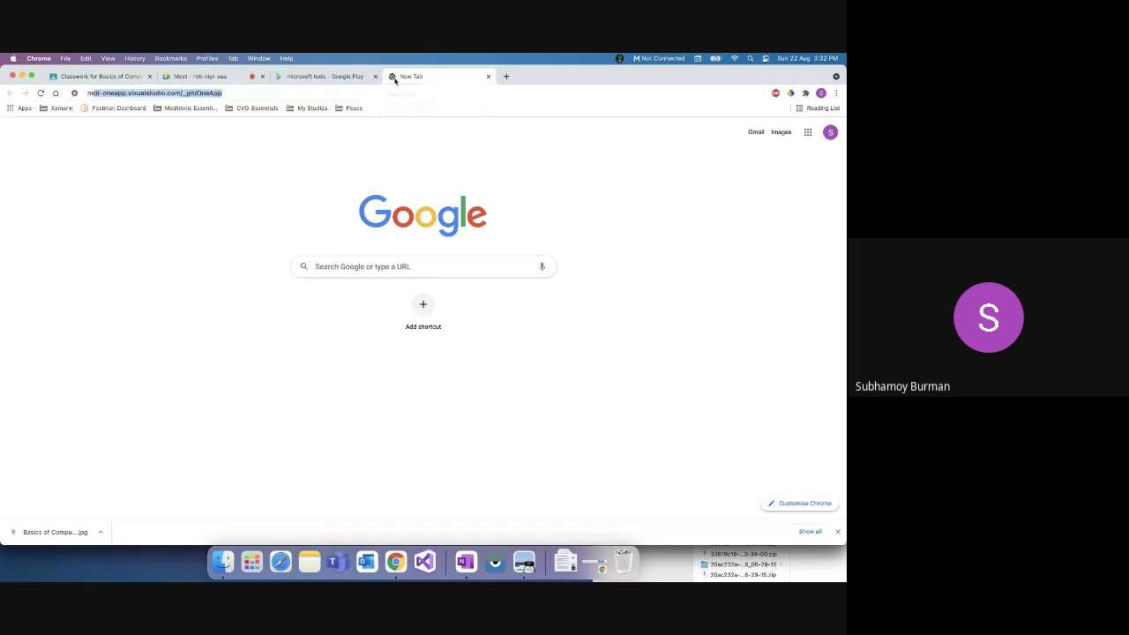
type("g it st")
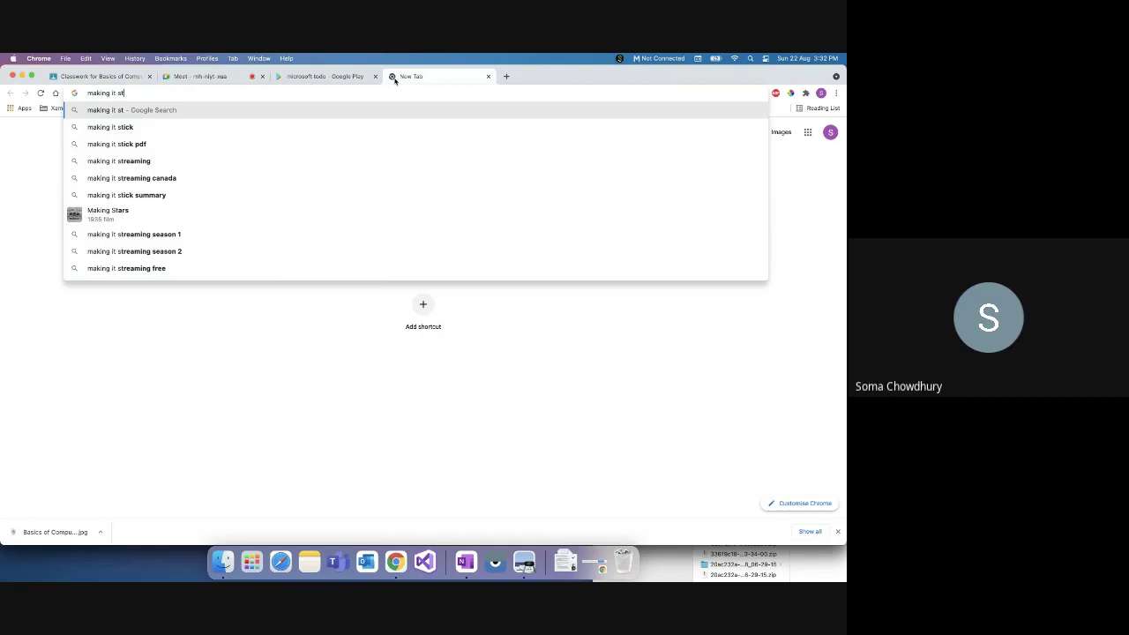
key("Down")
key("Return")
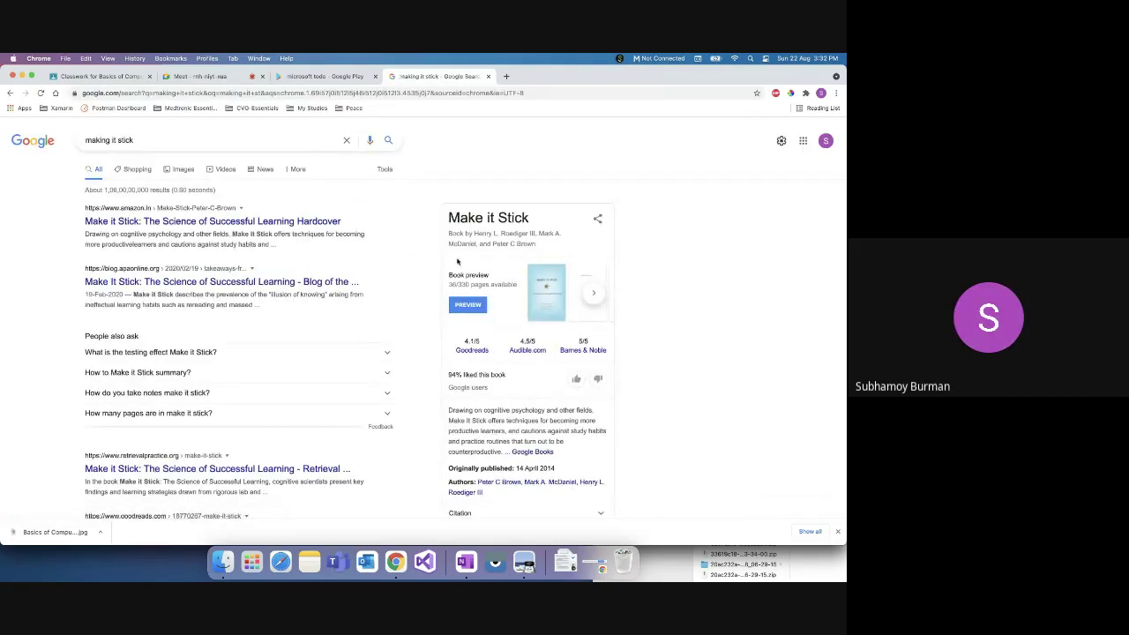
left_click_drag(483, 410, 547, 410)
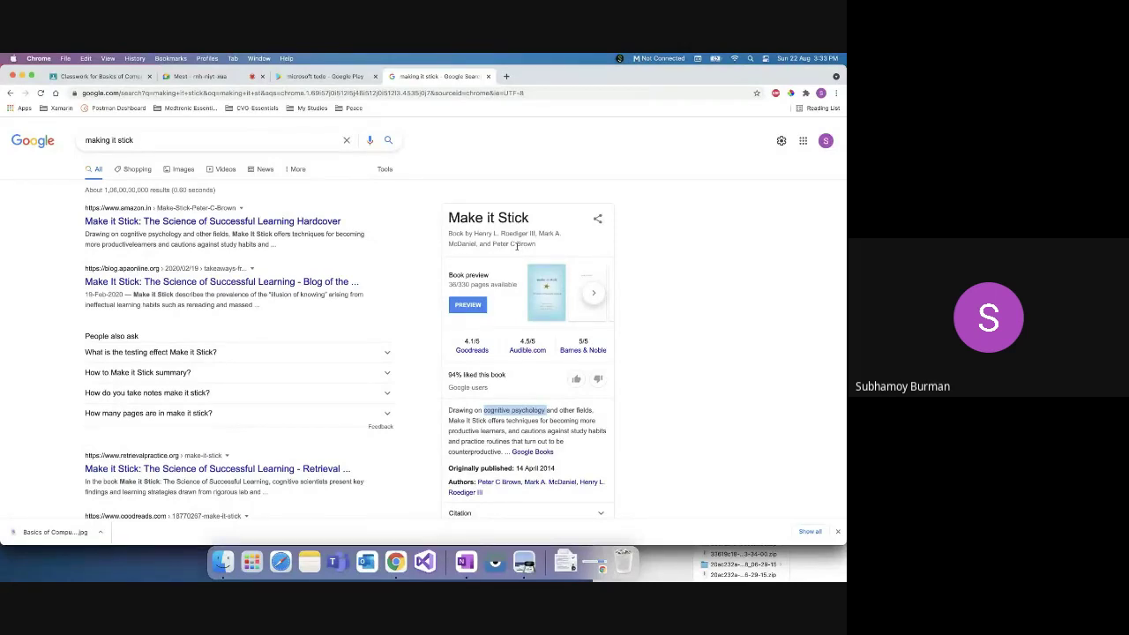
Step: Briefly highlight the Make it Stick book title, then overwrite the search query with 'flashcard'
triple_click(490, 218)
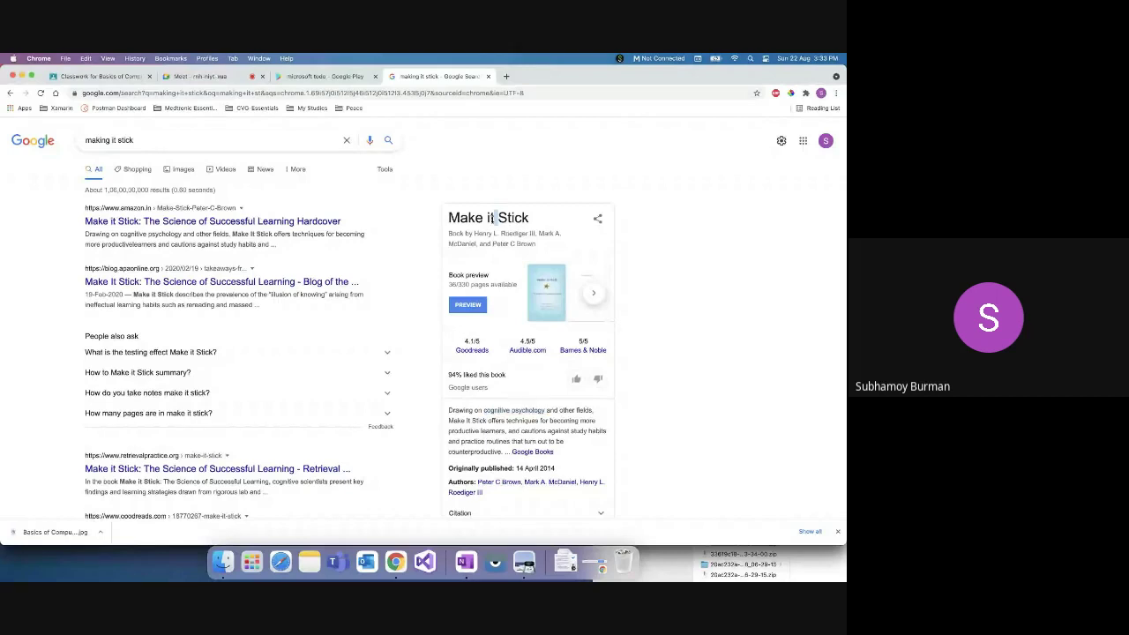
left_click(491, 218)
triple_click(160, 140)
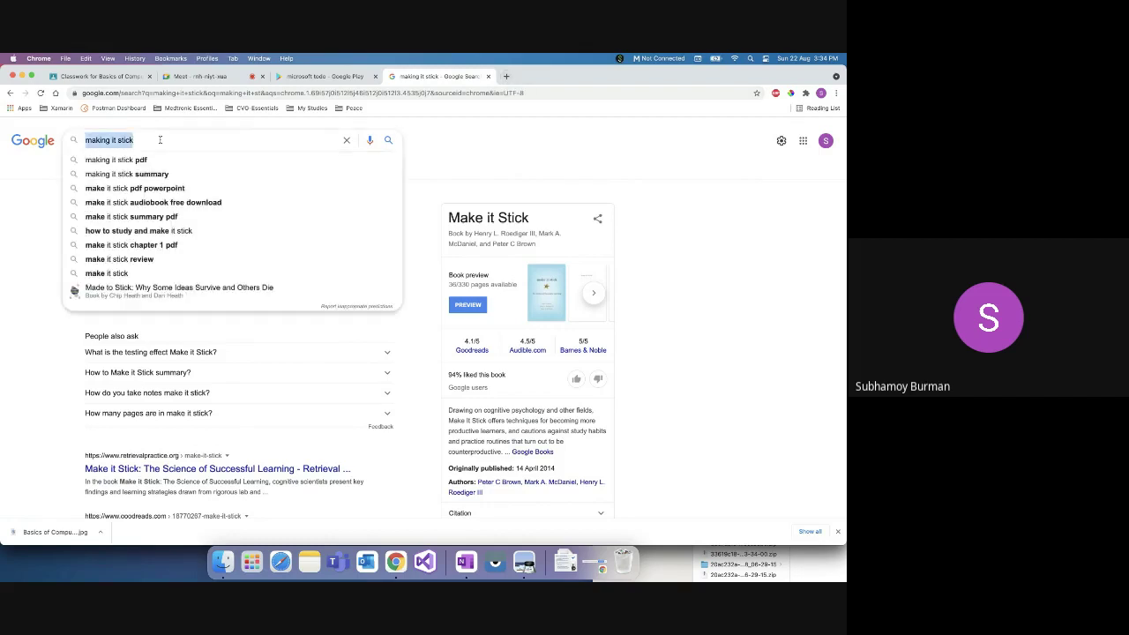
type("flashcard")
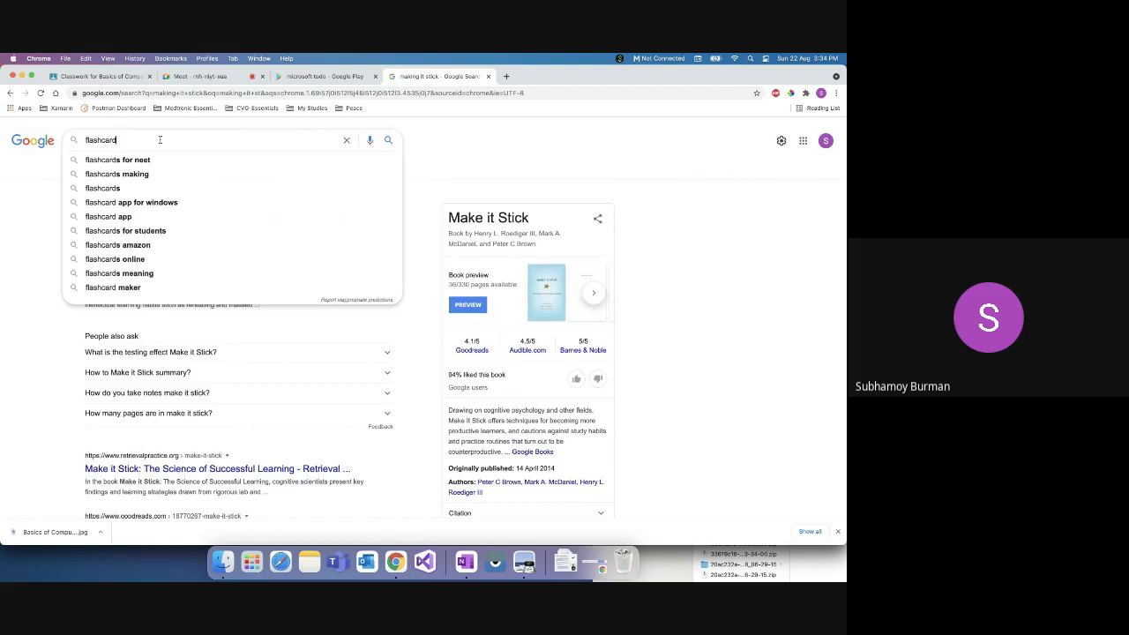
Step: Search for 'flashcards for neet' and highlight the word 'Flashcards' in the first result
left_click(127, 159)
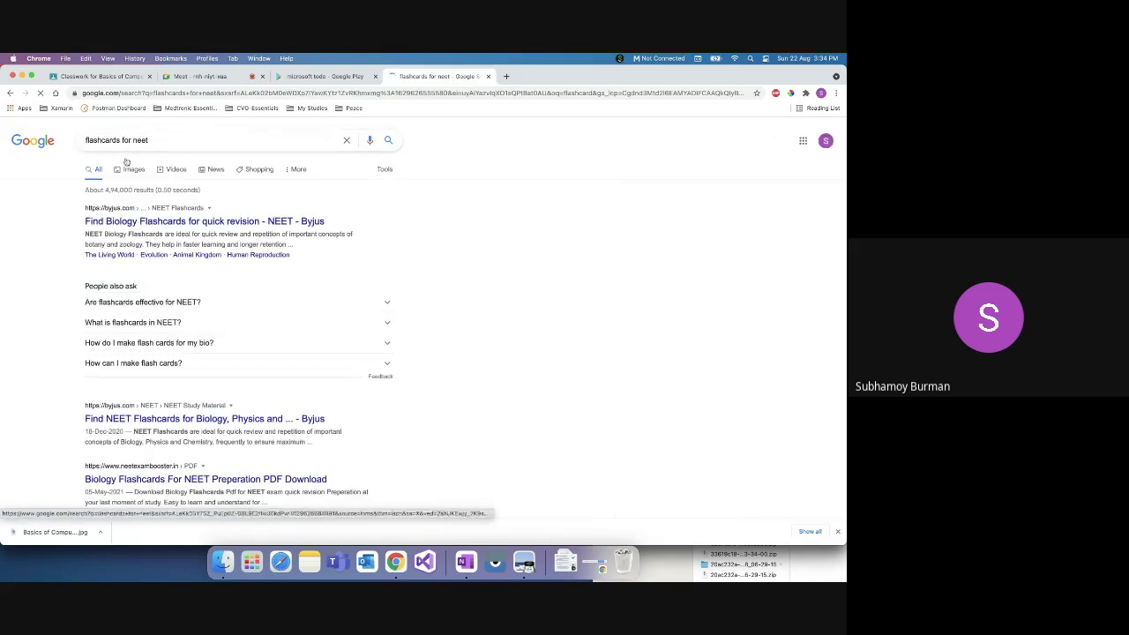
double_click(144, 233)
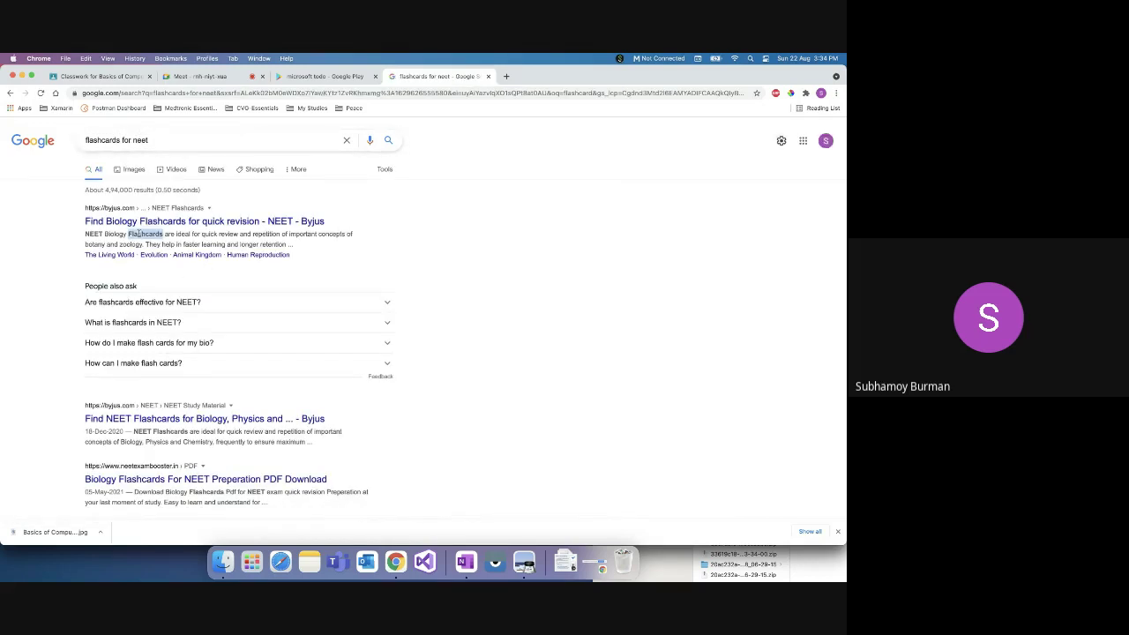
left_click(447, 219)
left_click(524, 562)
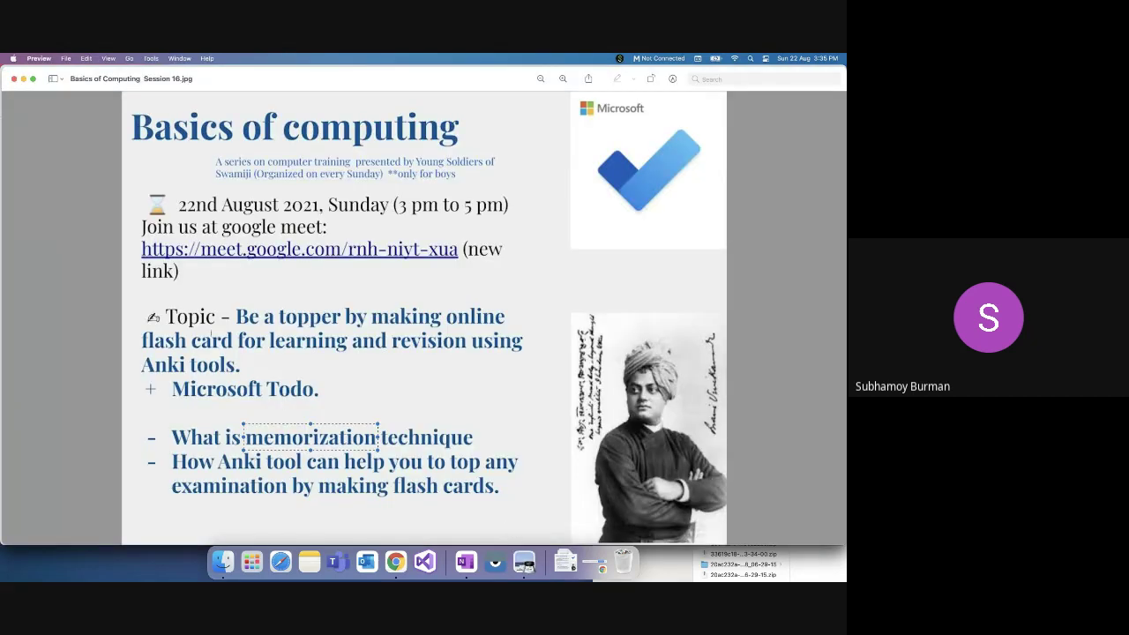
Step: Box the 'flash card / Anki tools' phrase on the Session 16 poster
left_click_drag(133, 327, 234, 366)
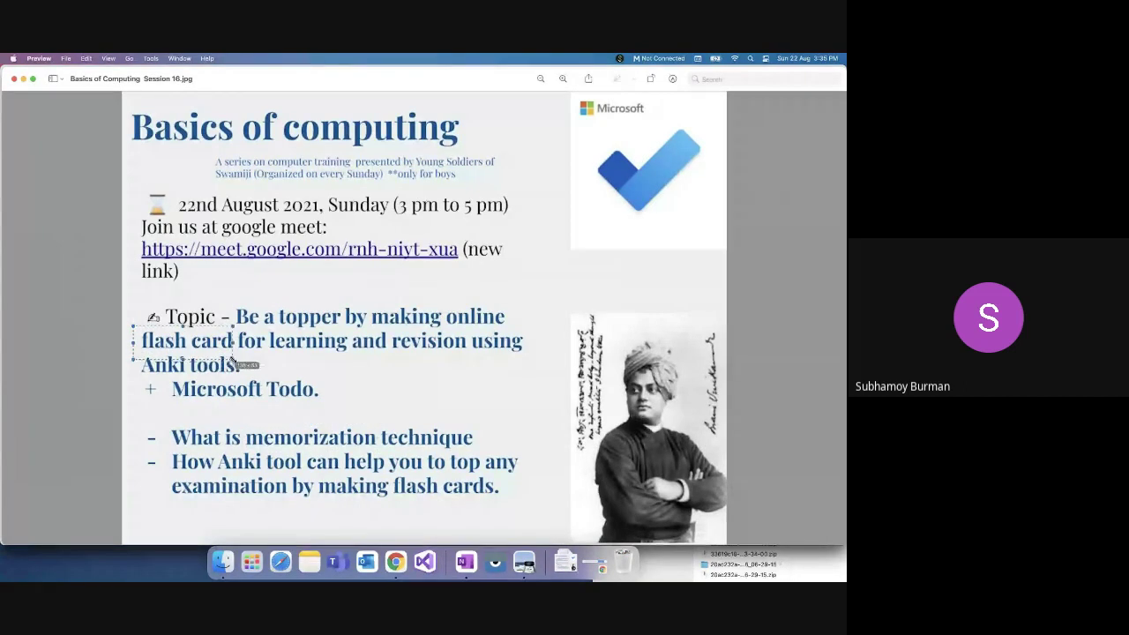
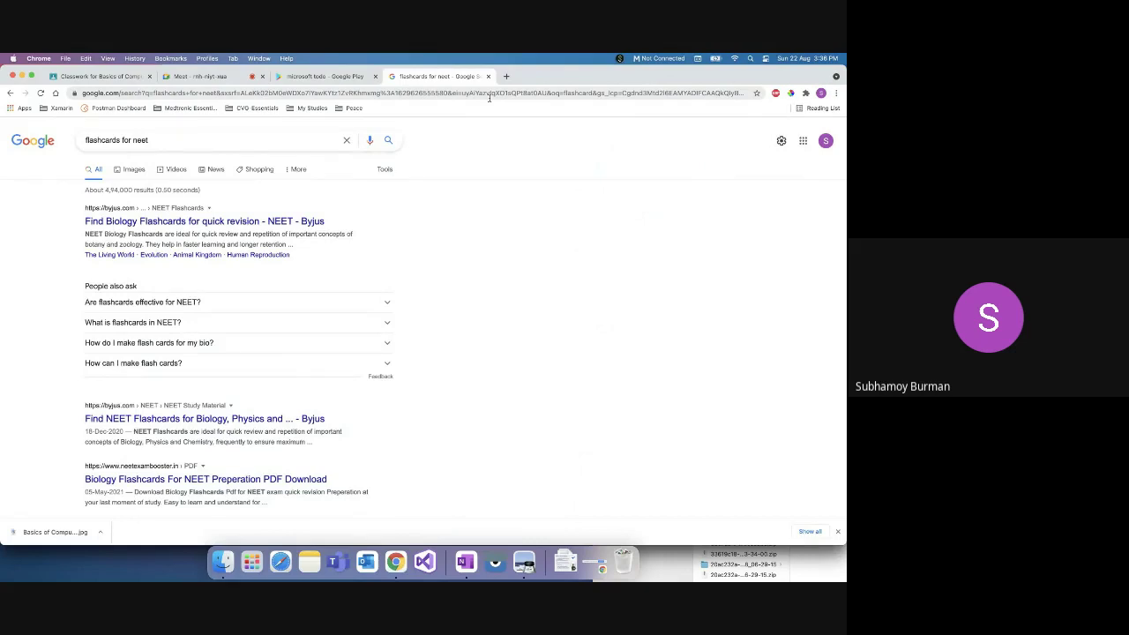
Step: Go to the AnkiWeb decks page in a new browser tab
left_click(506, 76)
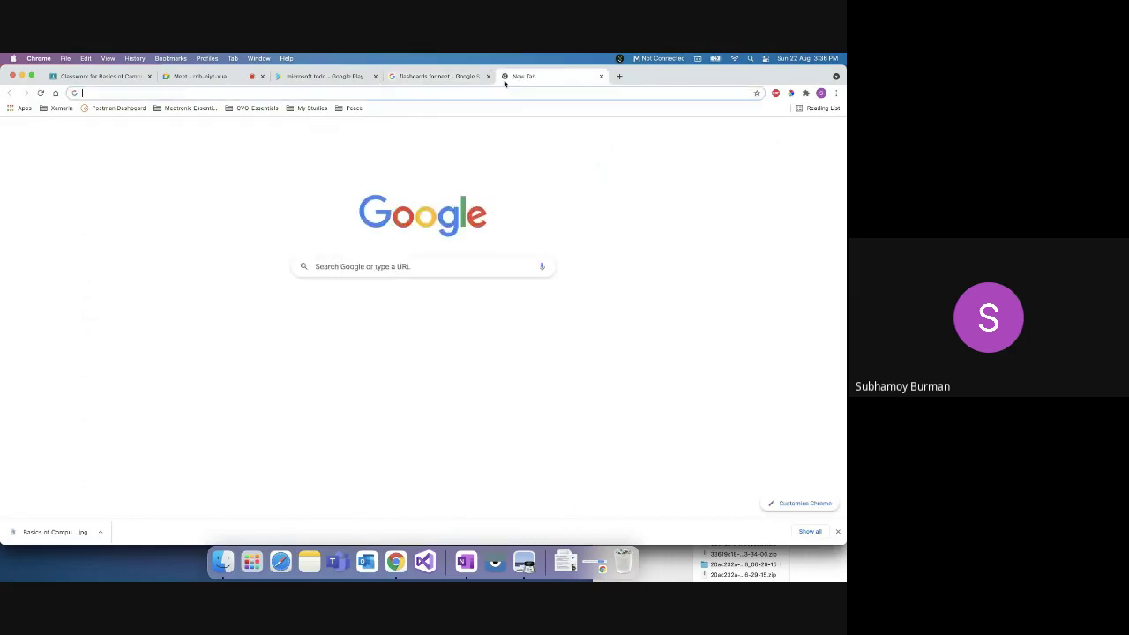
type("ankiweb")
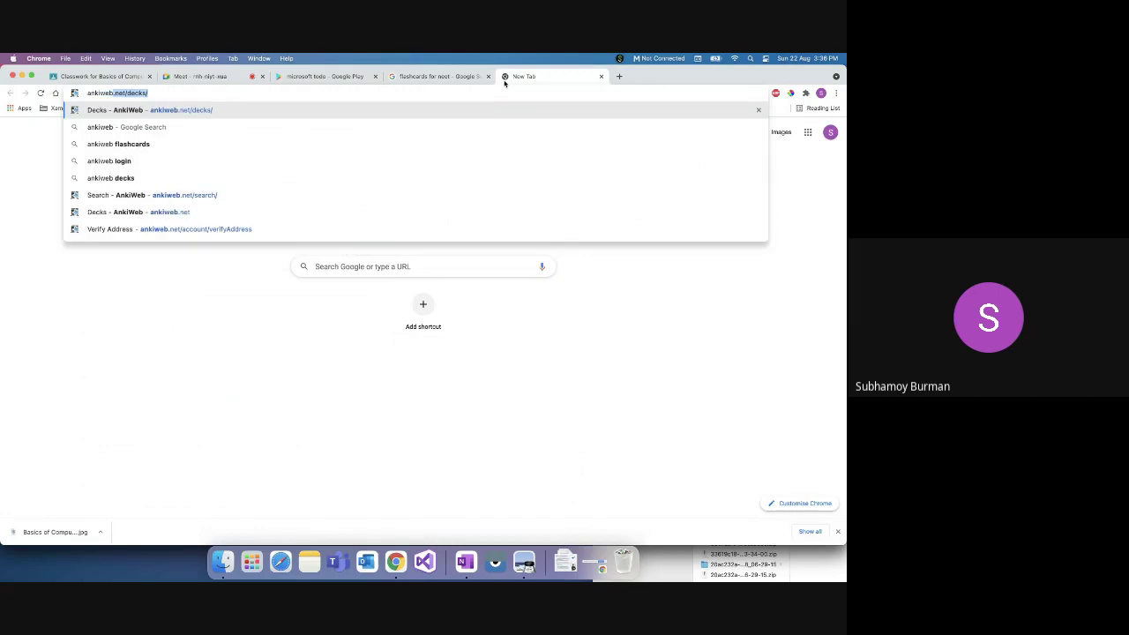
key("Return")
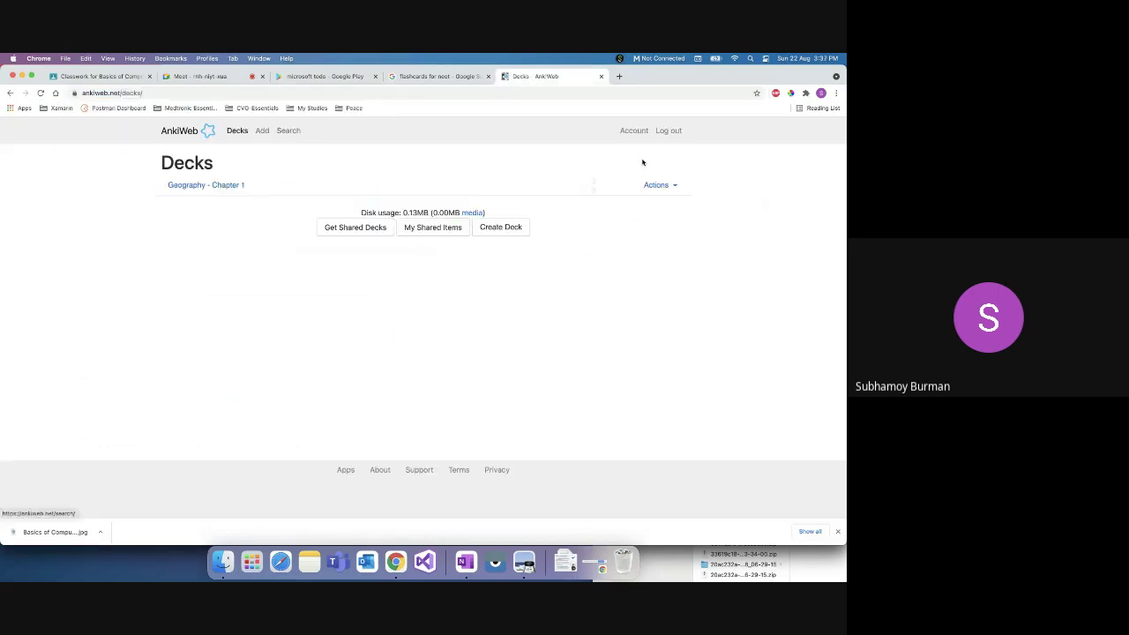
left_click(669, 131)
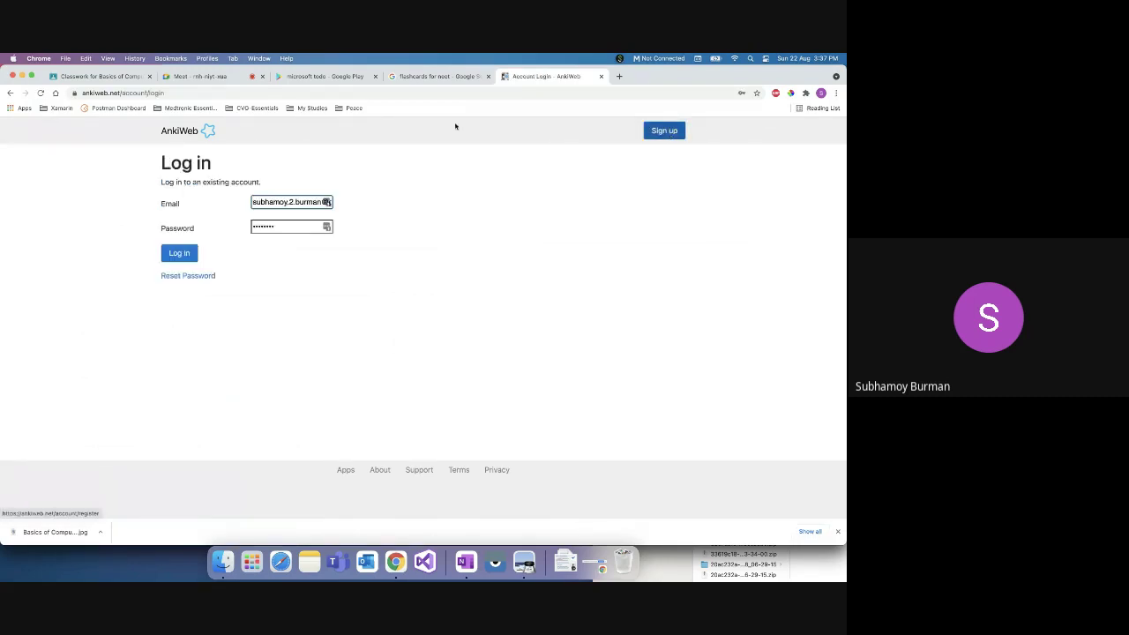
left_click_drag(122, 93, 206, 93)
key("BackSpace")
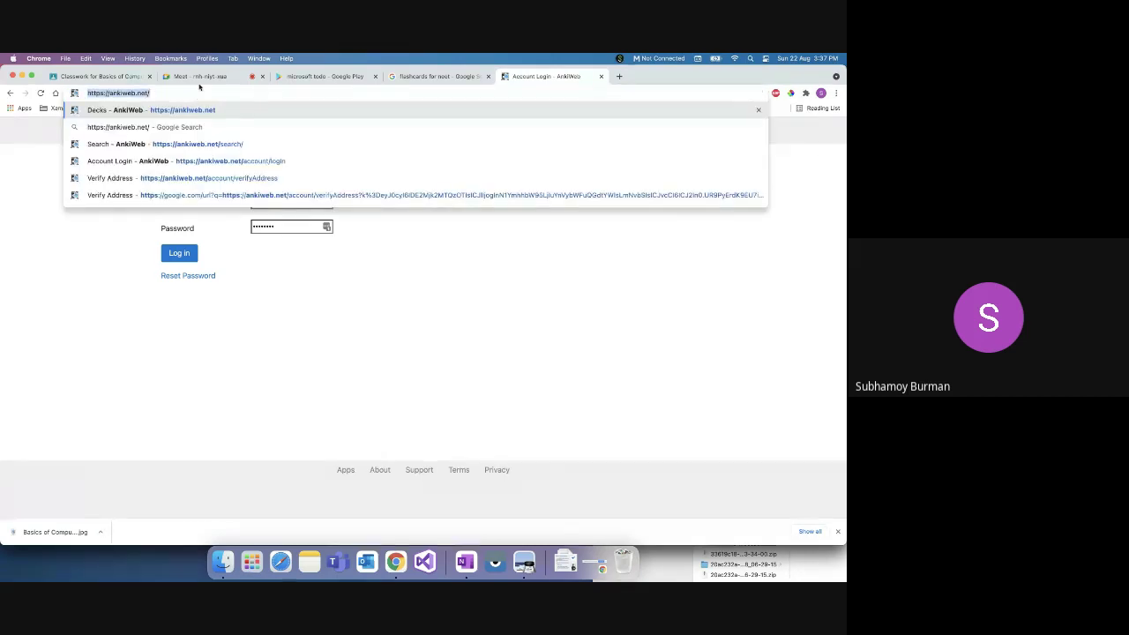
Step: Paste the AnkiWeb address into the Meet in-call chat, send it, and return to the AnkiWeb tab
left_click(199, 76)
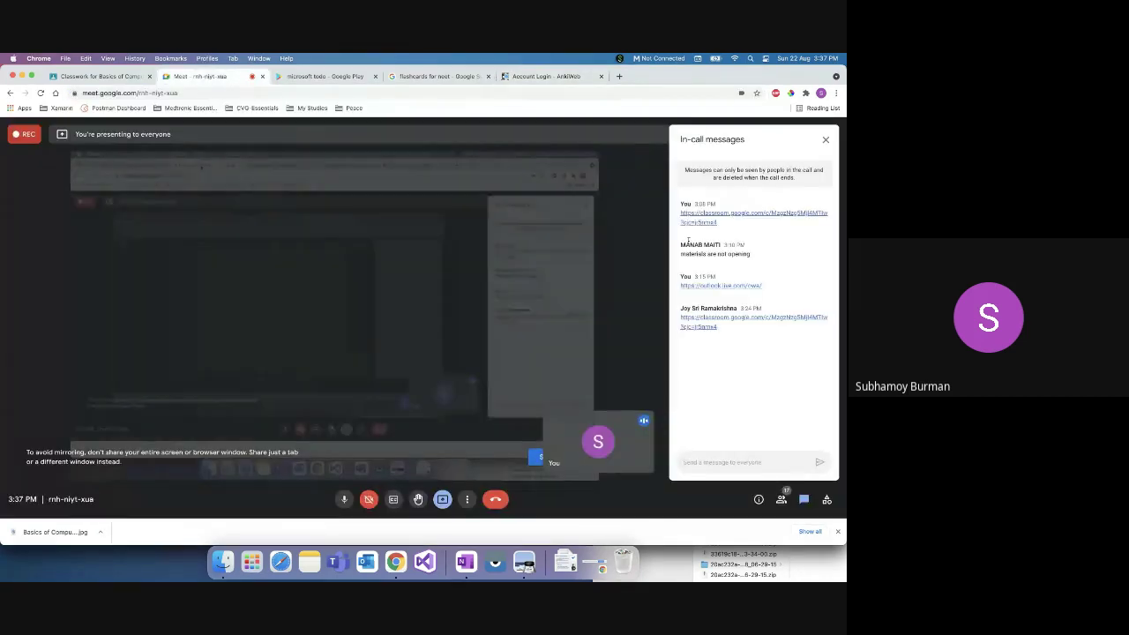
left_click(710, 461)
type("https://ankiweb.net/")
key("Return")
left_click(551, 77)
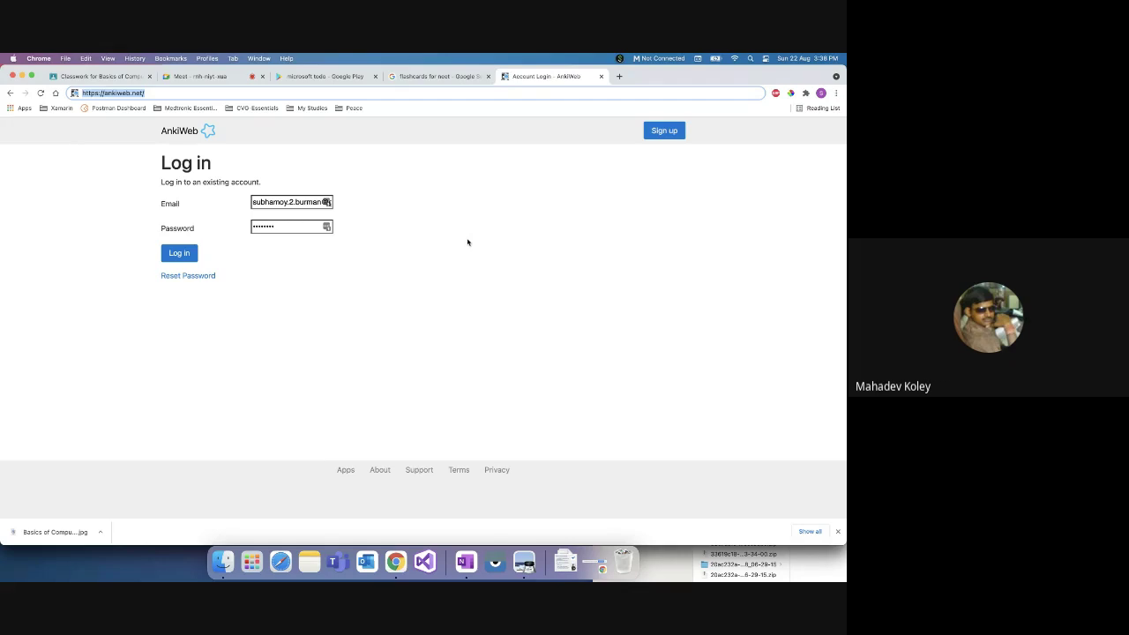
Step: Go to AnkiWeb's Sign up page, then switch to the AnkiDroid Flashcards Google Play tab
left_click(649, 137)
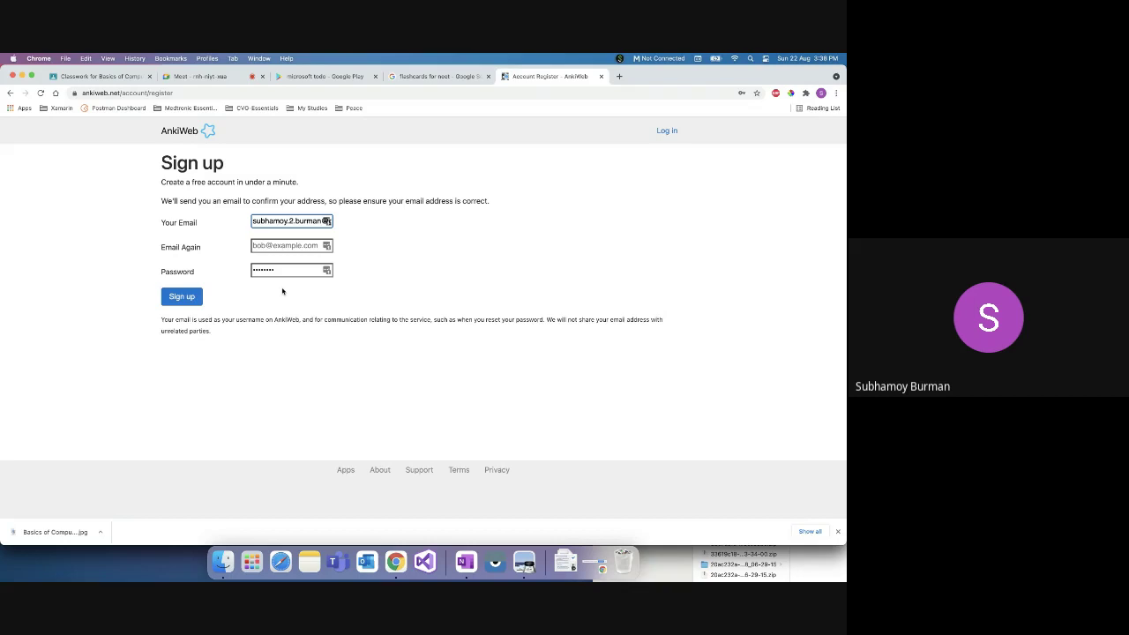
left_click(288, 77)
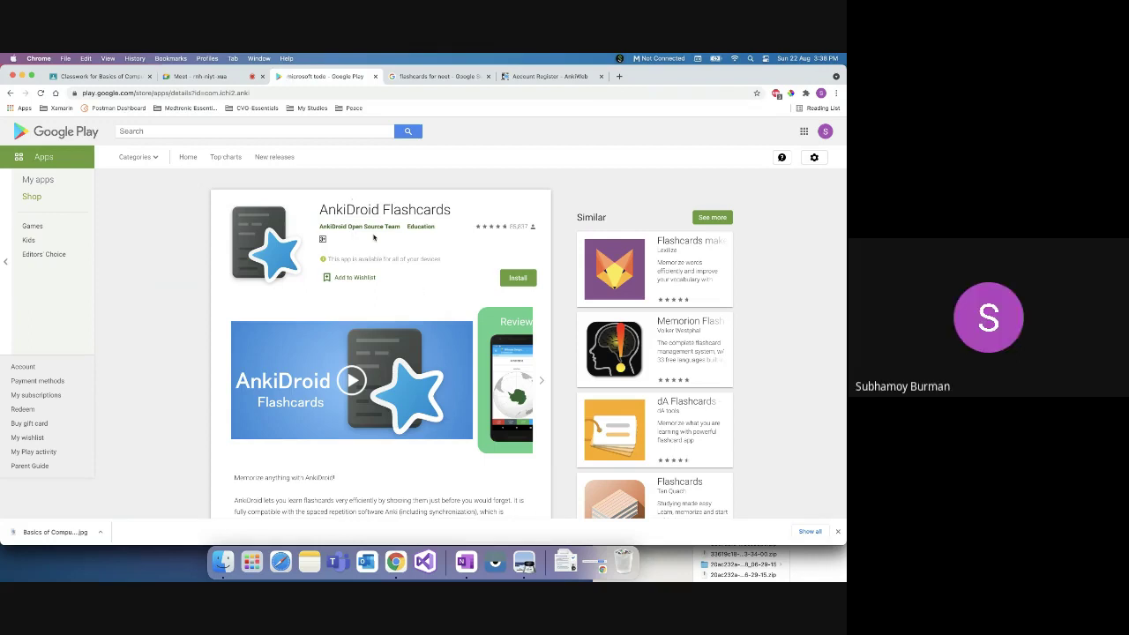
Step: Highlight the AnkiDroid Flashcards app title on the Google Play page
double_click(359, 210)
triple_click(359, 210)
triple_click(359, 209)
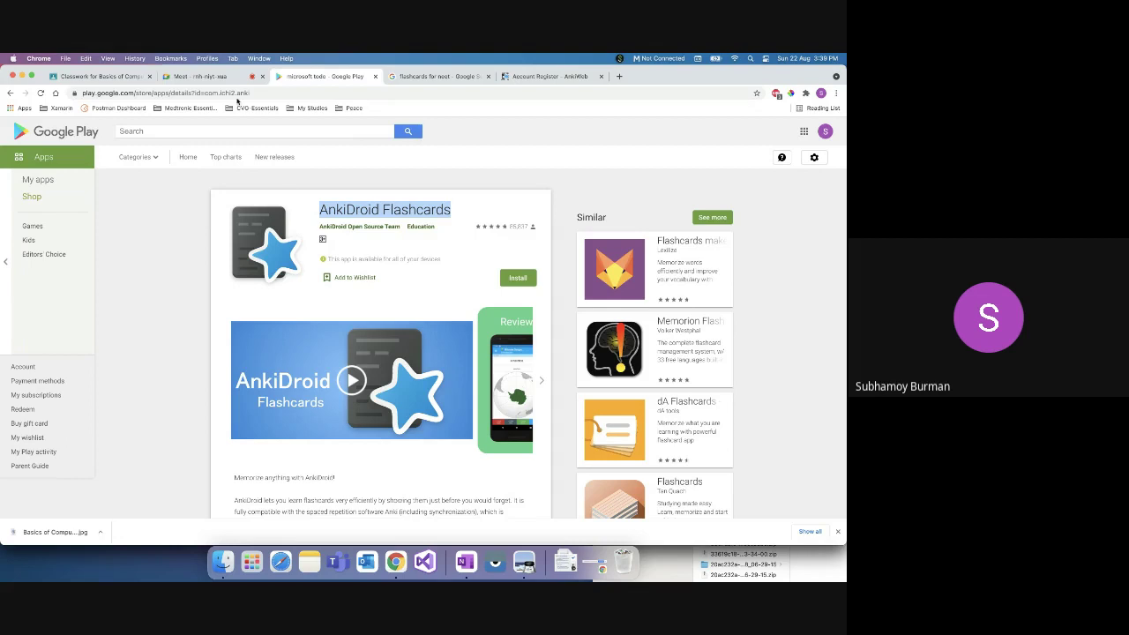
triple_click(340, 209)
left_click(350, 209)
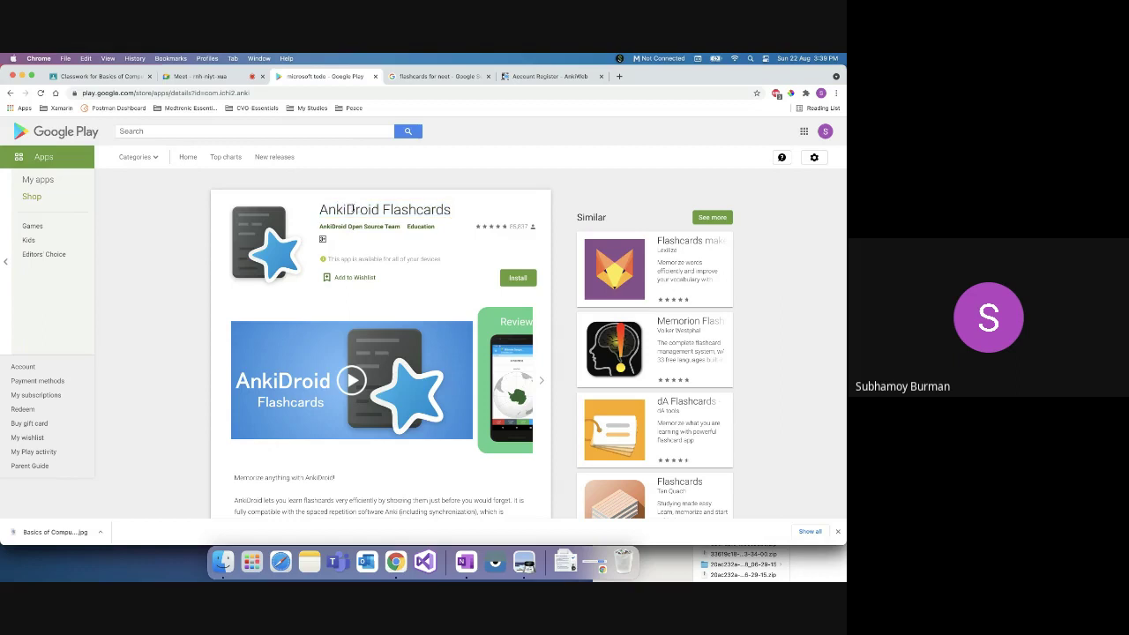
double_click(329, 209)
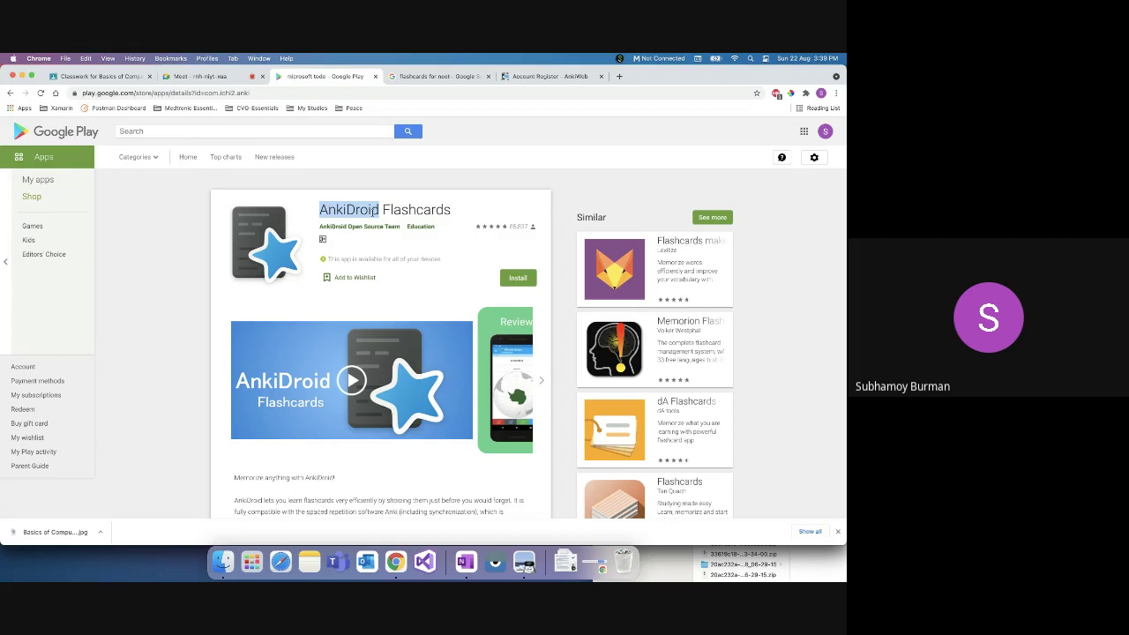
triple_click(375, 210)
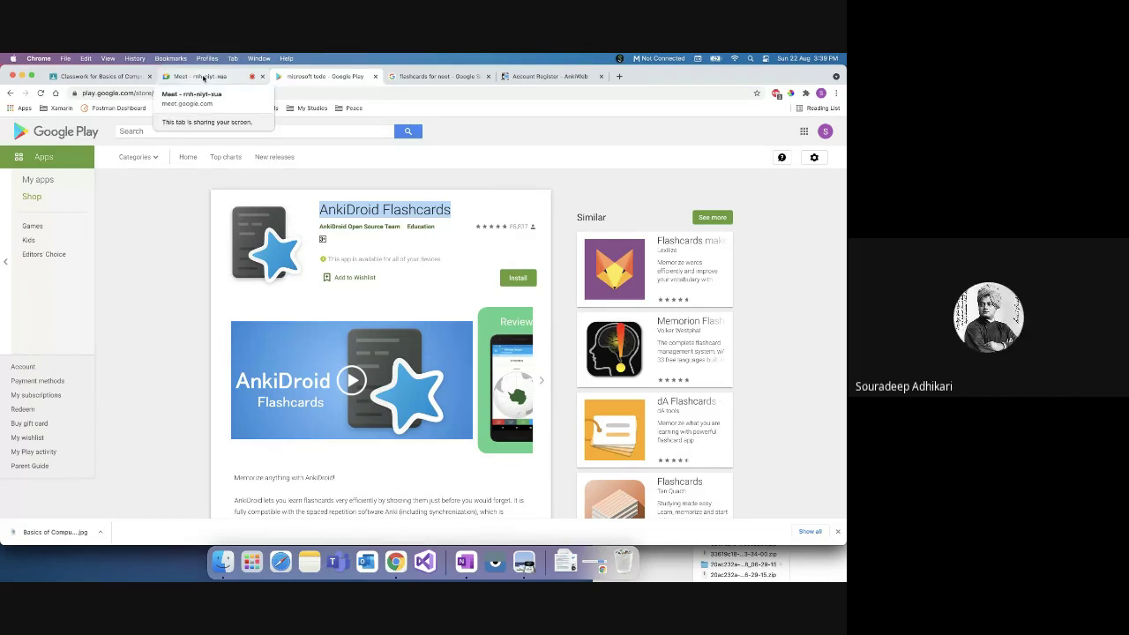
Step: Glance at the Meet call, clear the title selection, and return to the AnkiWeb sign-up form
left_click(202, 77)
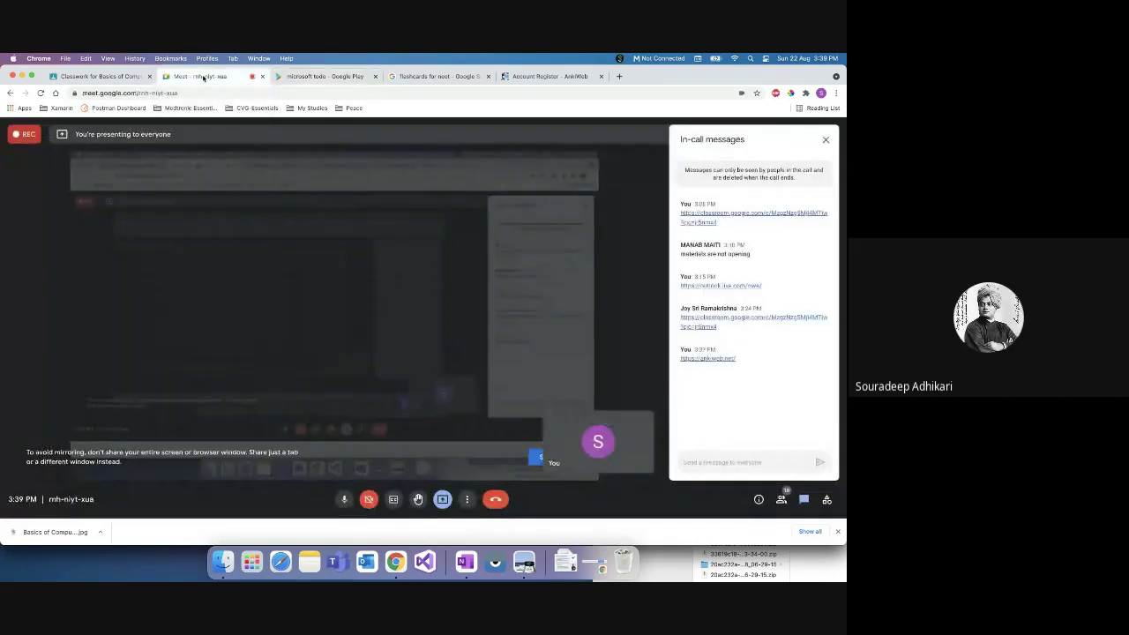
left_click(315, 76)
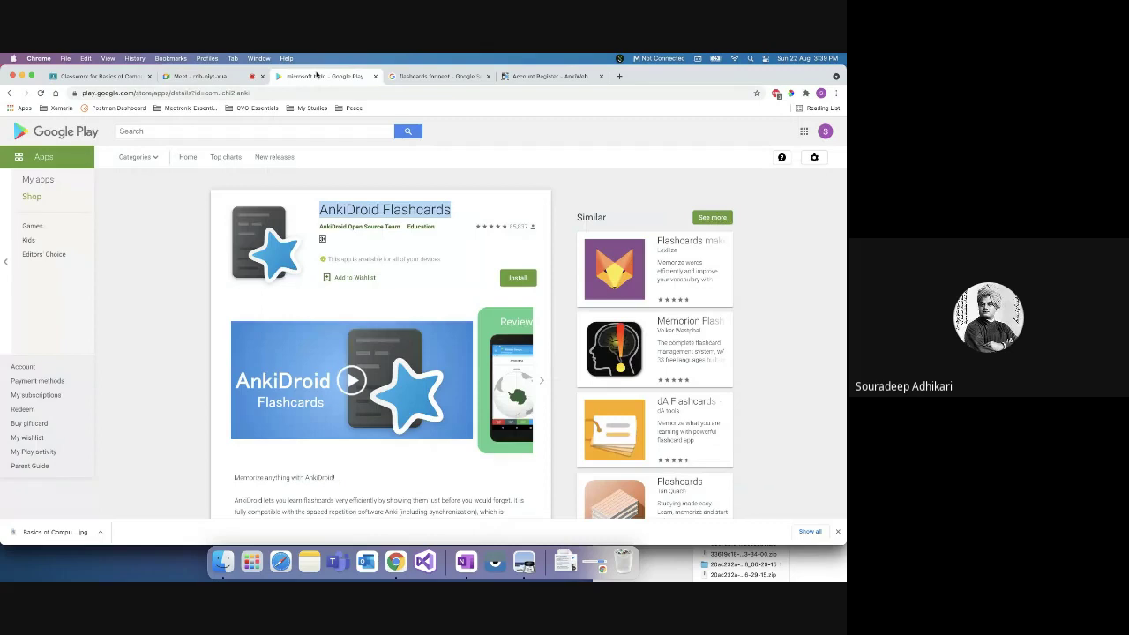
left_click(385, 210)
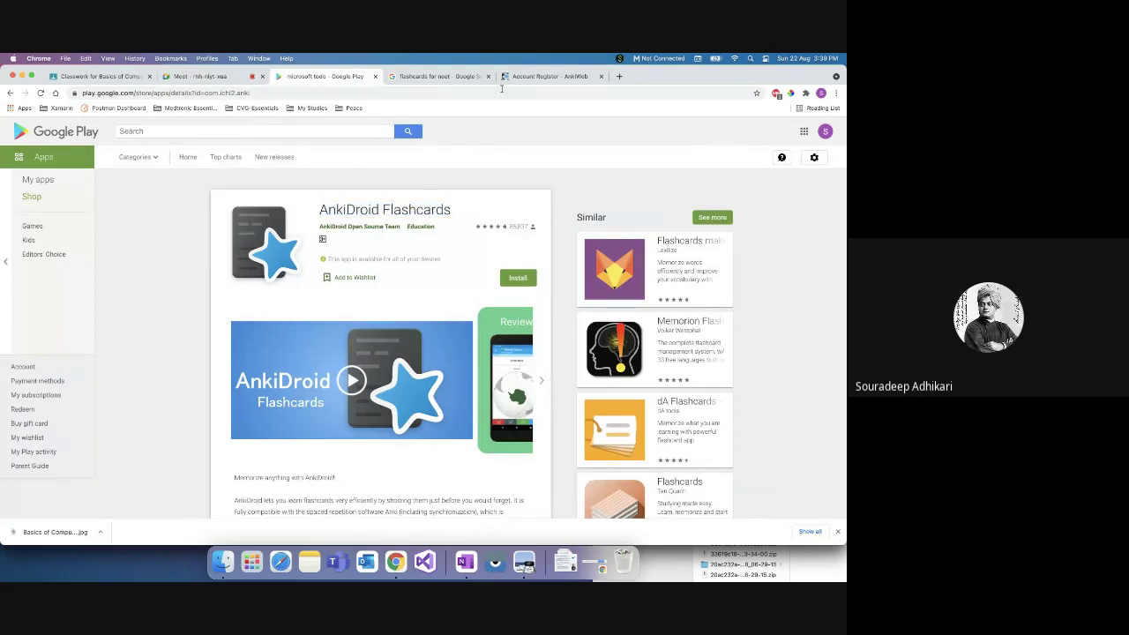
left_click(524, 76)
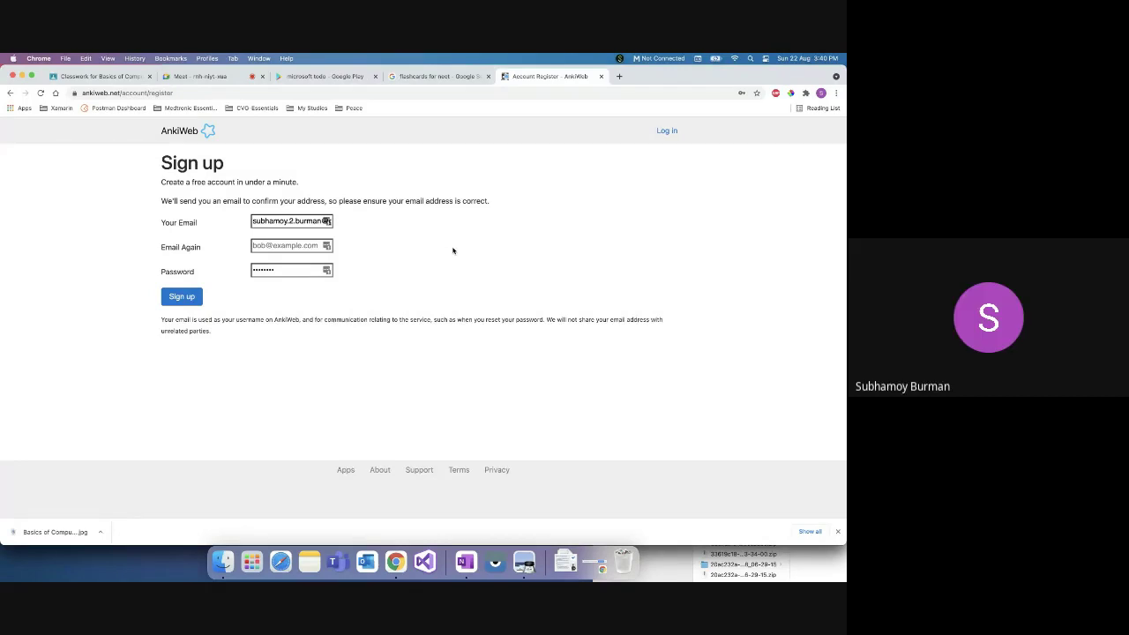
Step: Fill in the email confirmation and password fields, then go back to the AnkiWeb Log in page
left_click(269, 245)
left_click(288, 270)
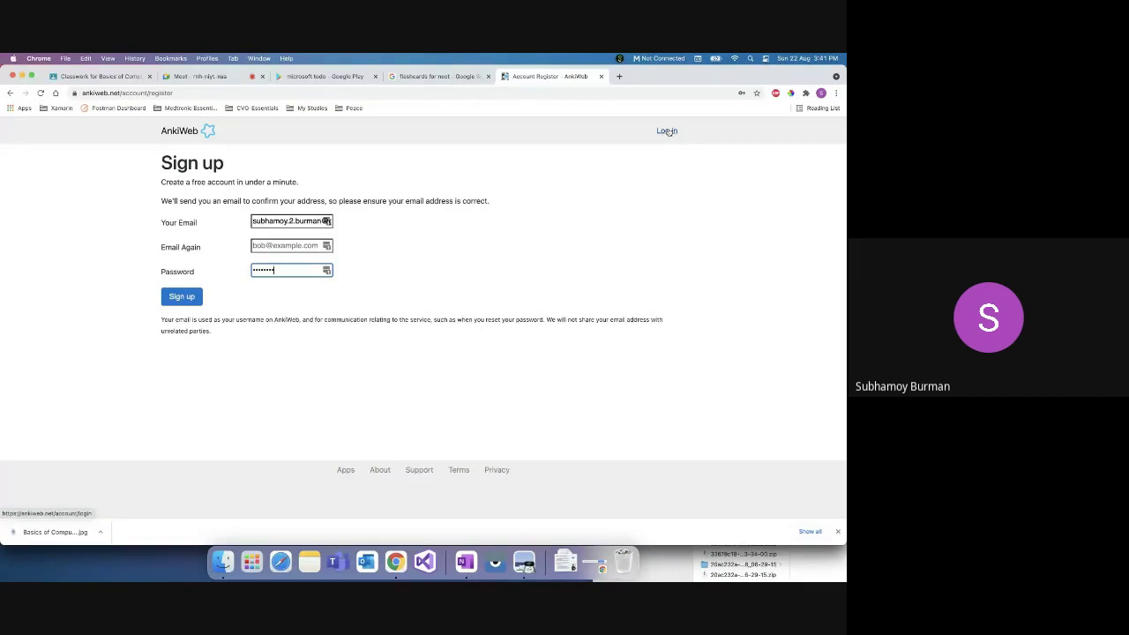
left_click(667, 132)
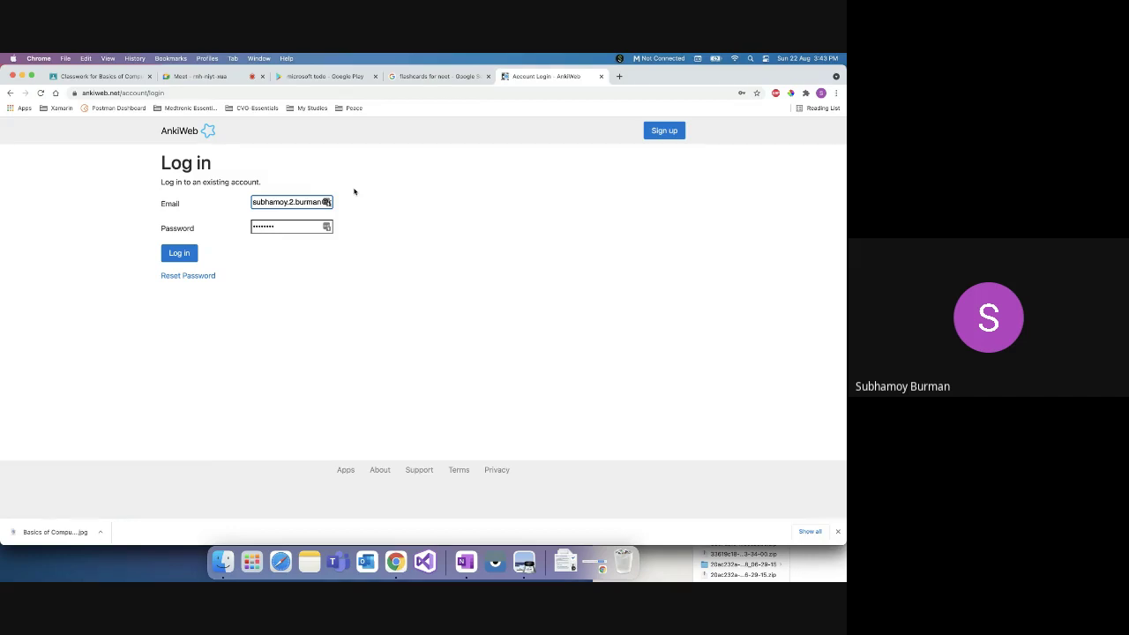
Step: Sign in to AnkiWeb and delete the Geography - Chapter 1 deck, confirming with OK
left_click(183, 253)
left_click(185, 255)
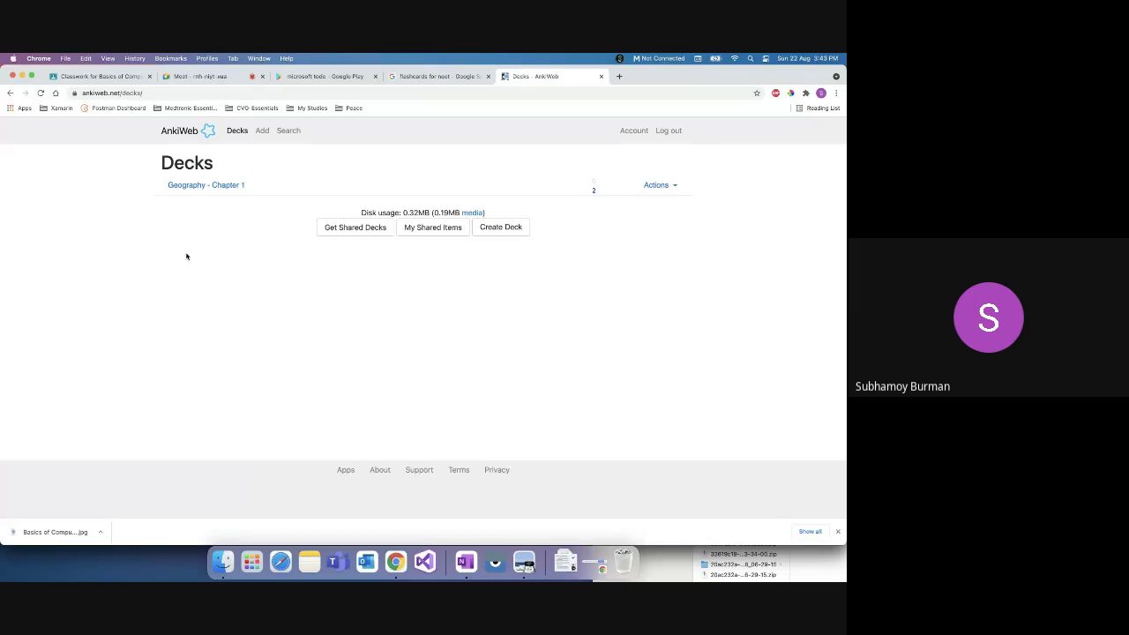
left_click(675, 185)
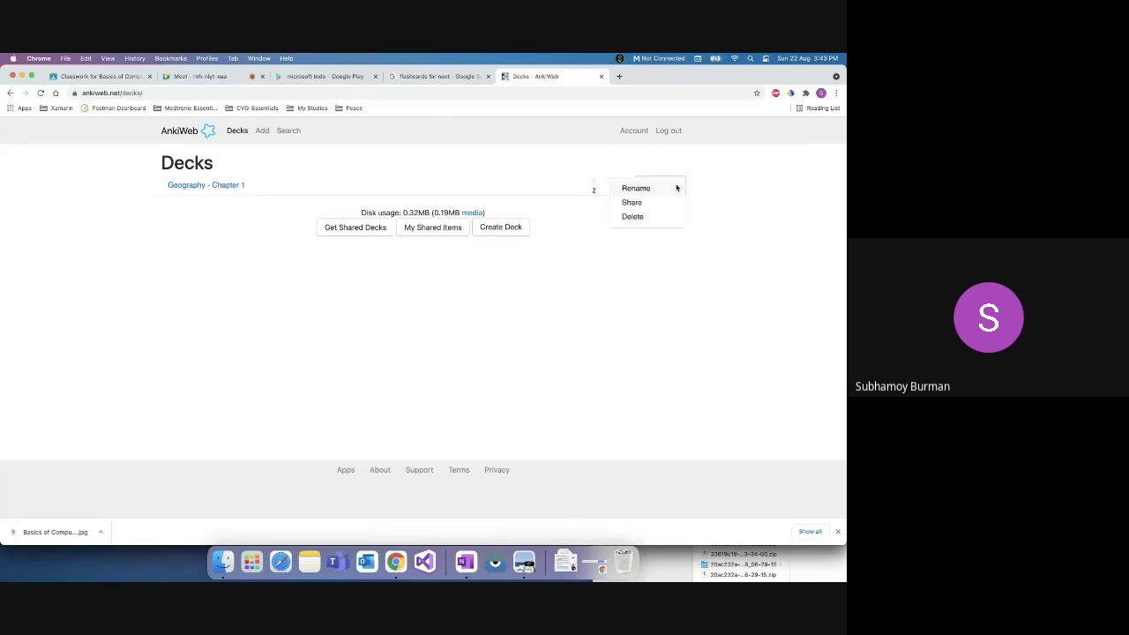
left_click(655, 217)
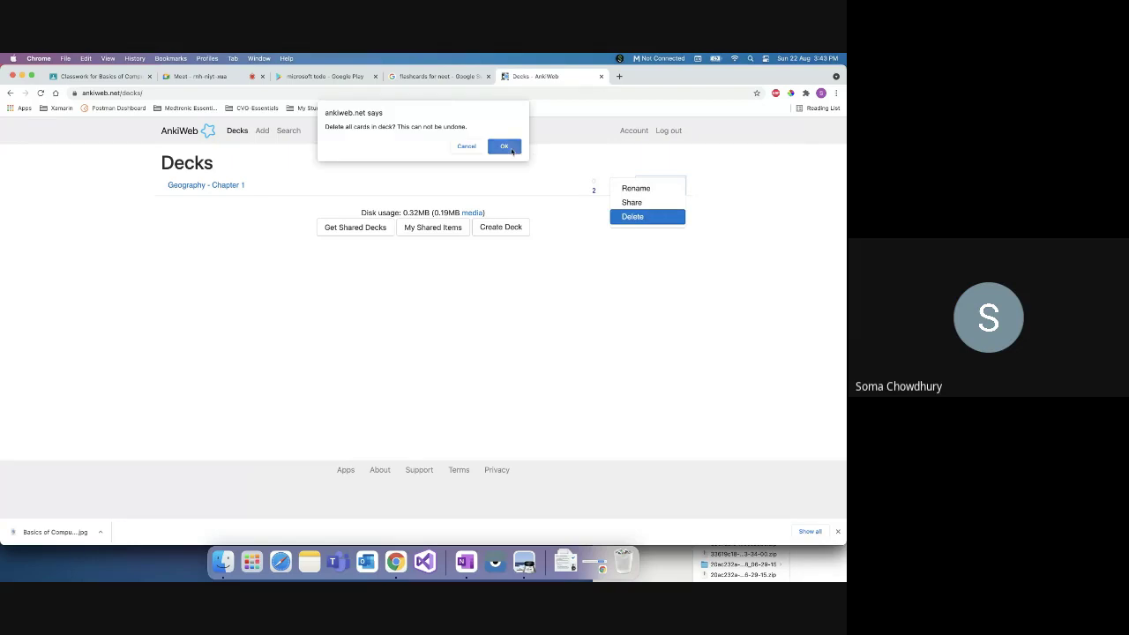
left_click(508, 147)
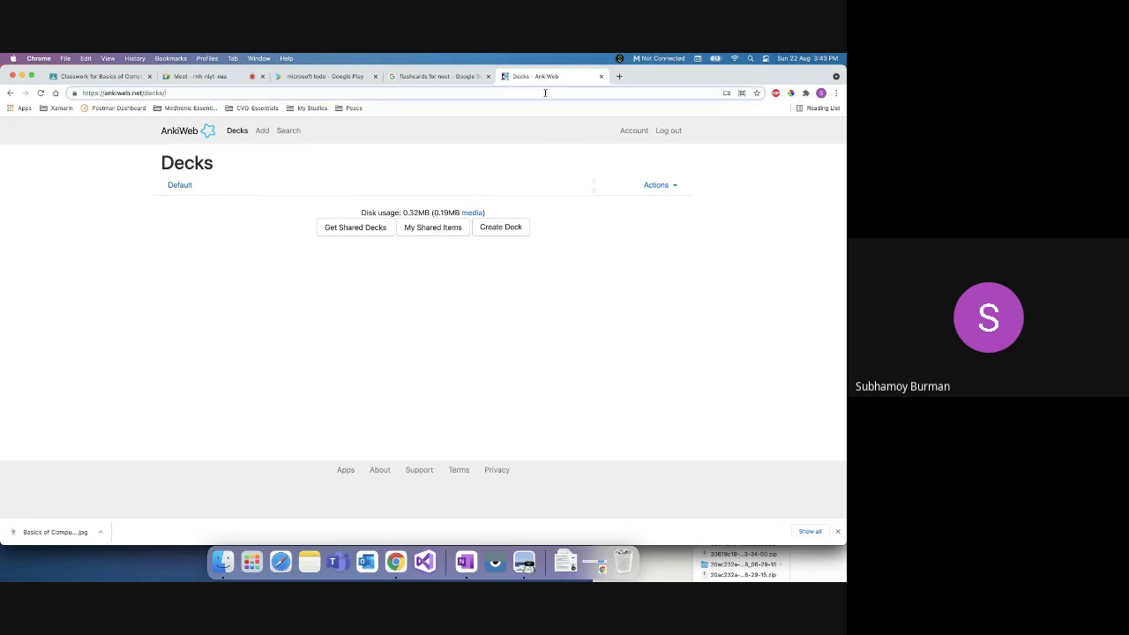
Step: Attempt to delete the Default deck and dismiss the notice refusing its removal
left_click(675, 186)
left_click(660, 218)
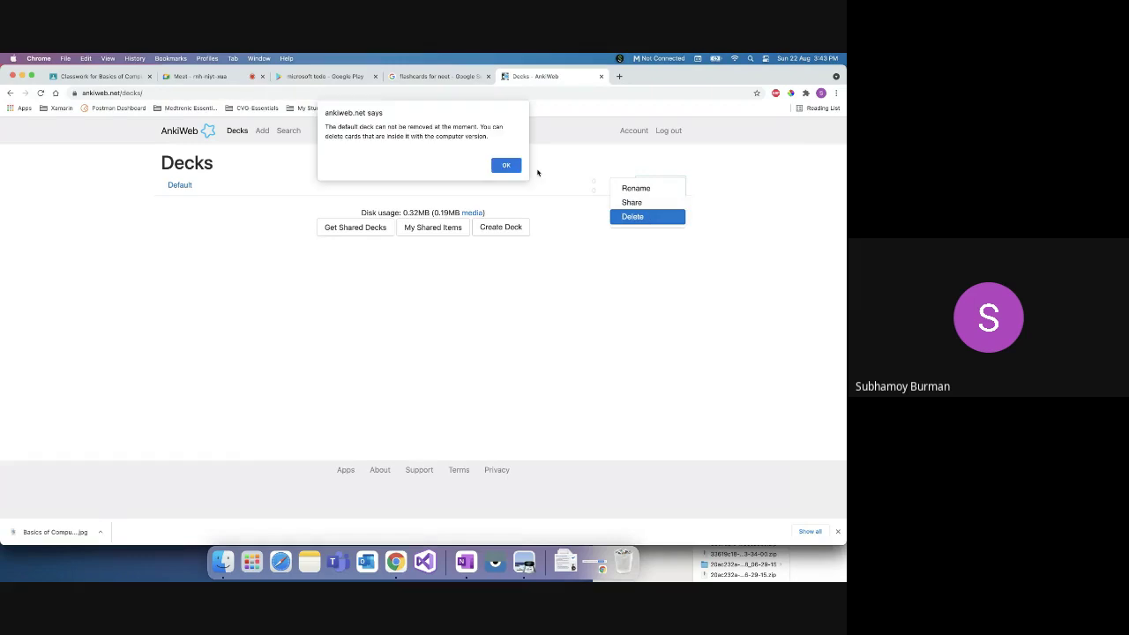
left_click(504, 163)
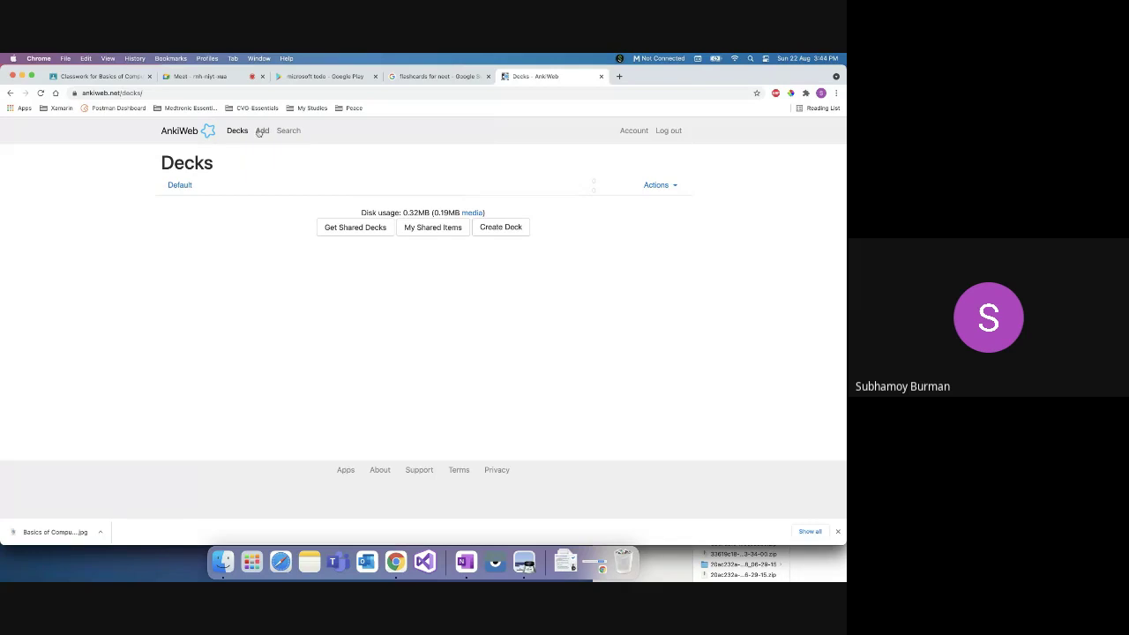
left_click(266, 131)
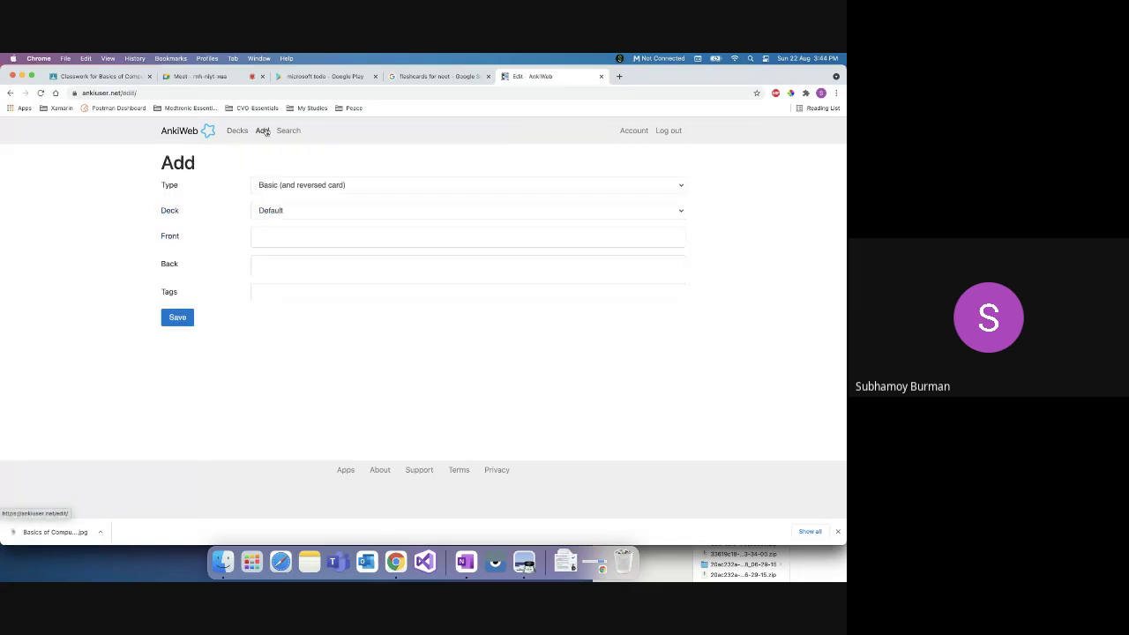
left_click(238, 130)
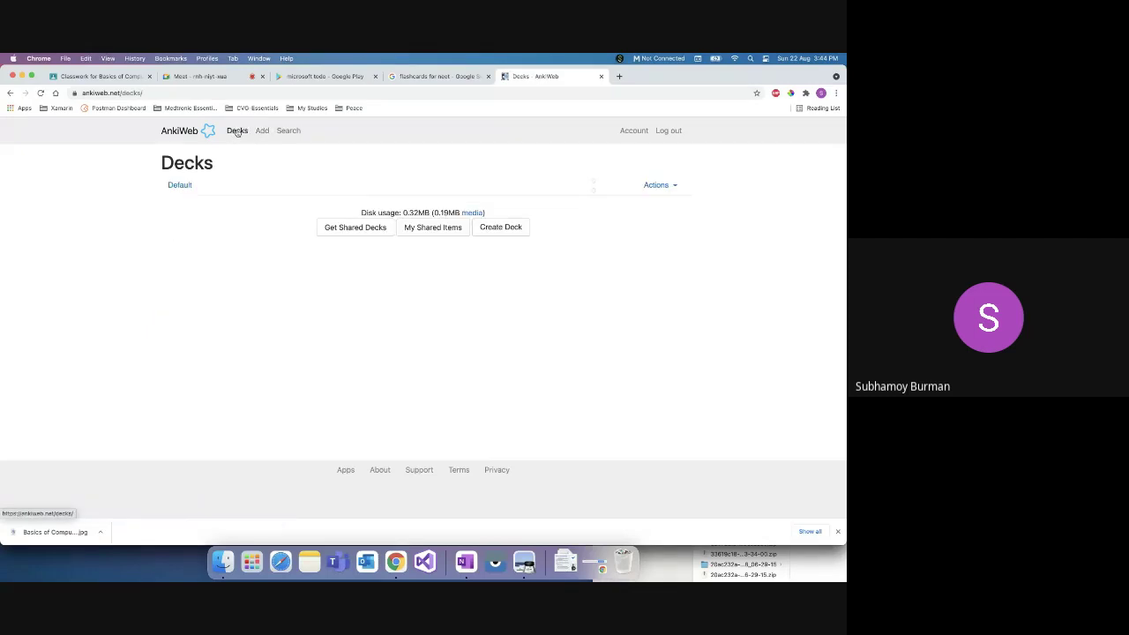
left_click(237, 130)
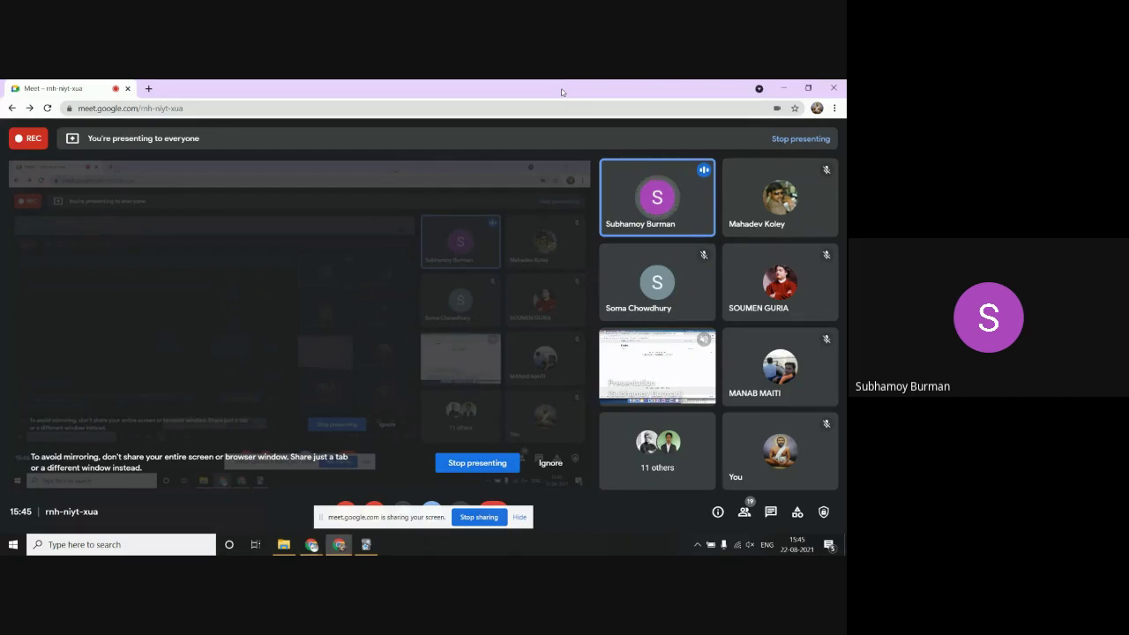
Step: Drag the Meet window down and aside to uncover the Anki and Downloads windows
left_click_drag(560, 91, 3, 161)
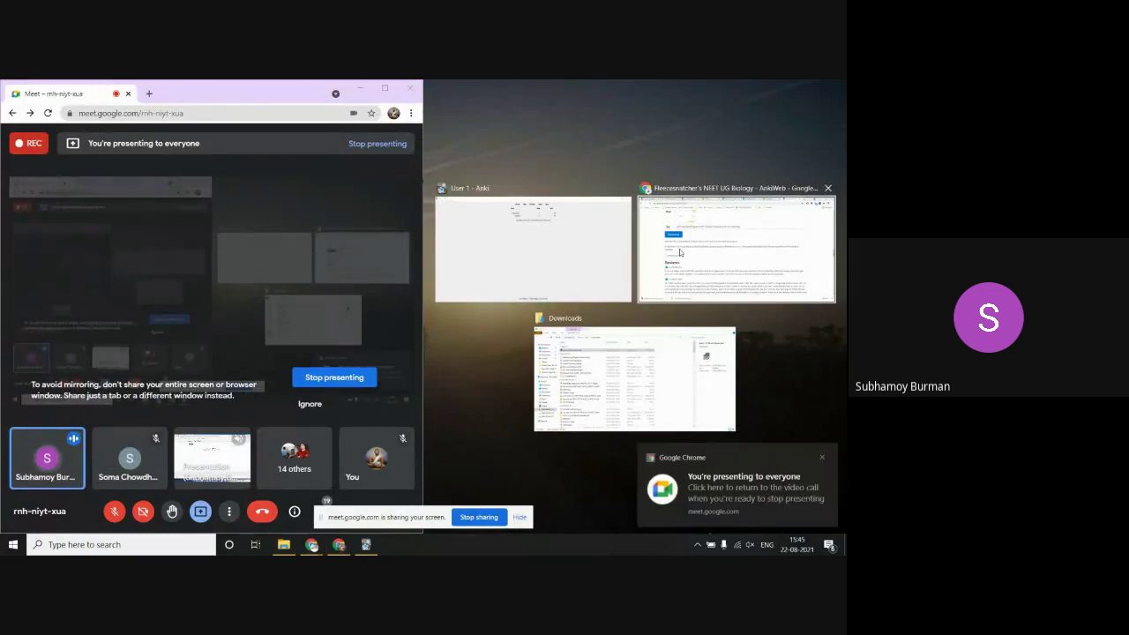
Step: Snap AnkiWeb beside the call, scroll the NEET UG Biology deck's reviews and diagram cards, then maximize Meet
left_click(705, 235)
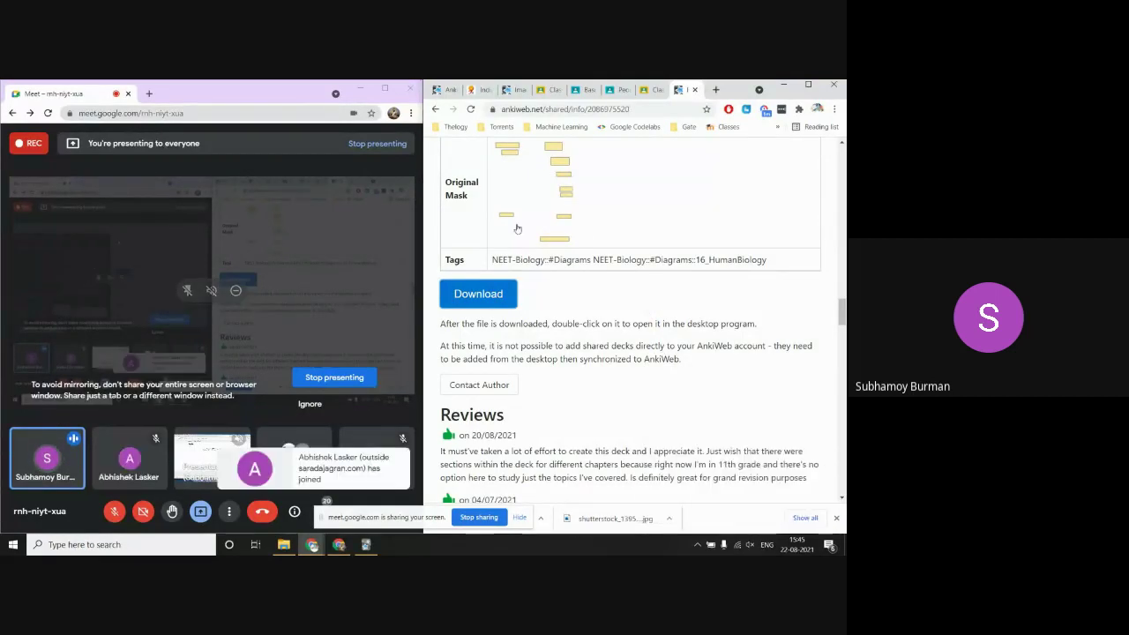
scroll(577, 397, "down", 5)
scroll(577, 397, "down", 10)
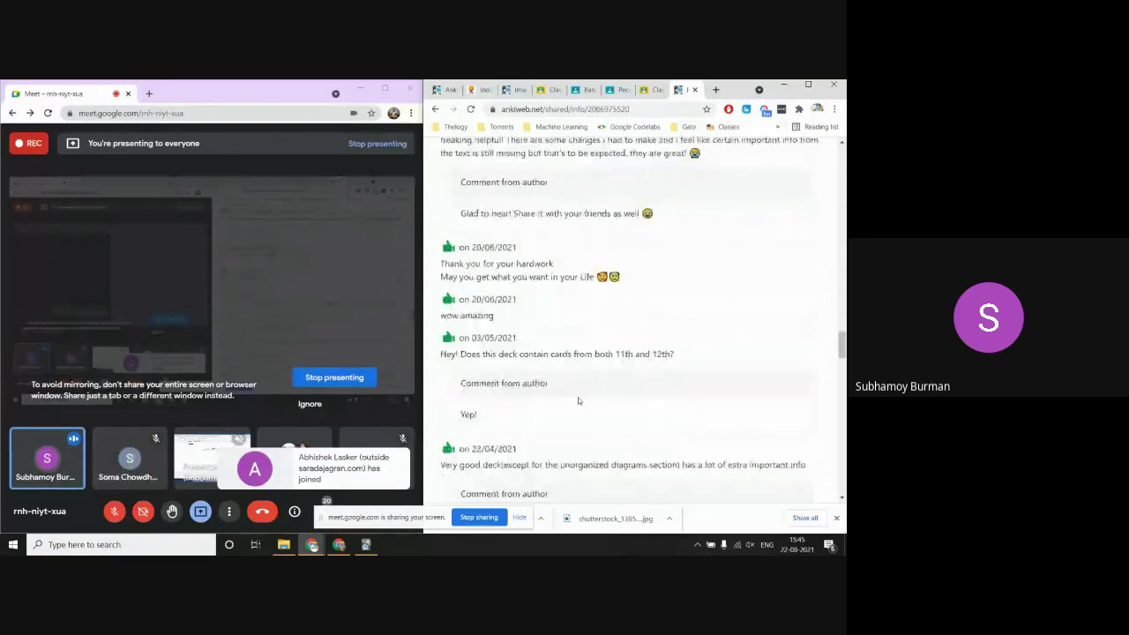
scroll(577, 400, "down", 10)
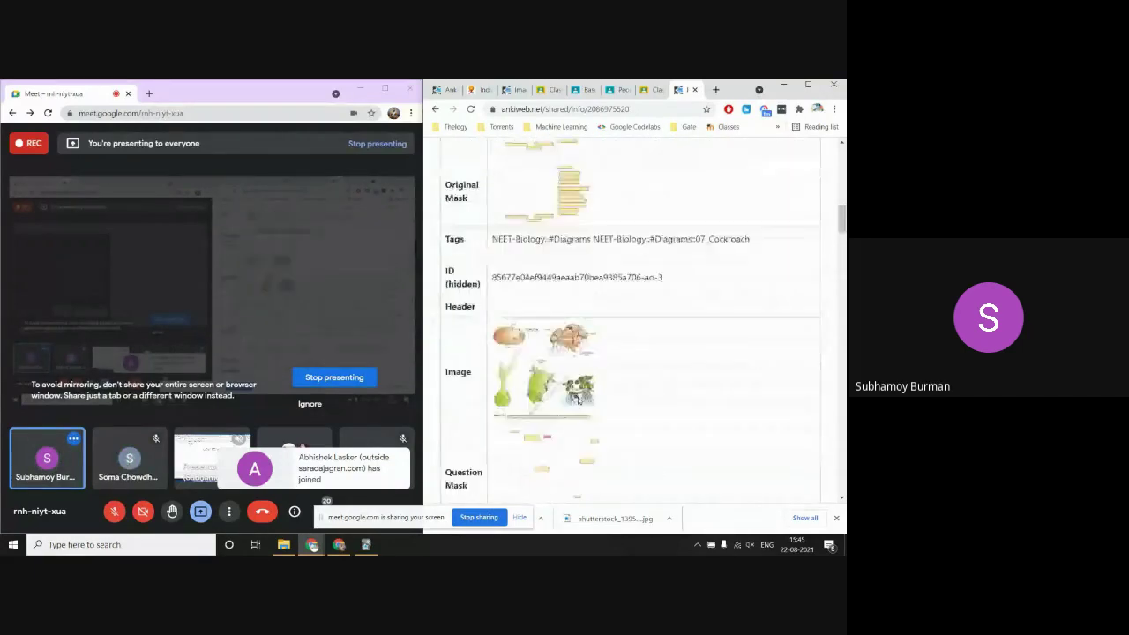
scroll(578, 400, "down", 3)
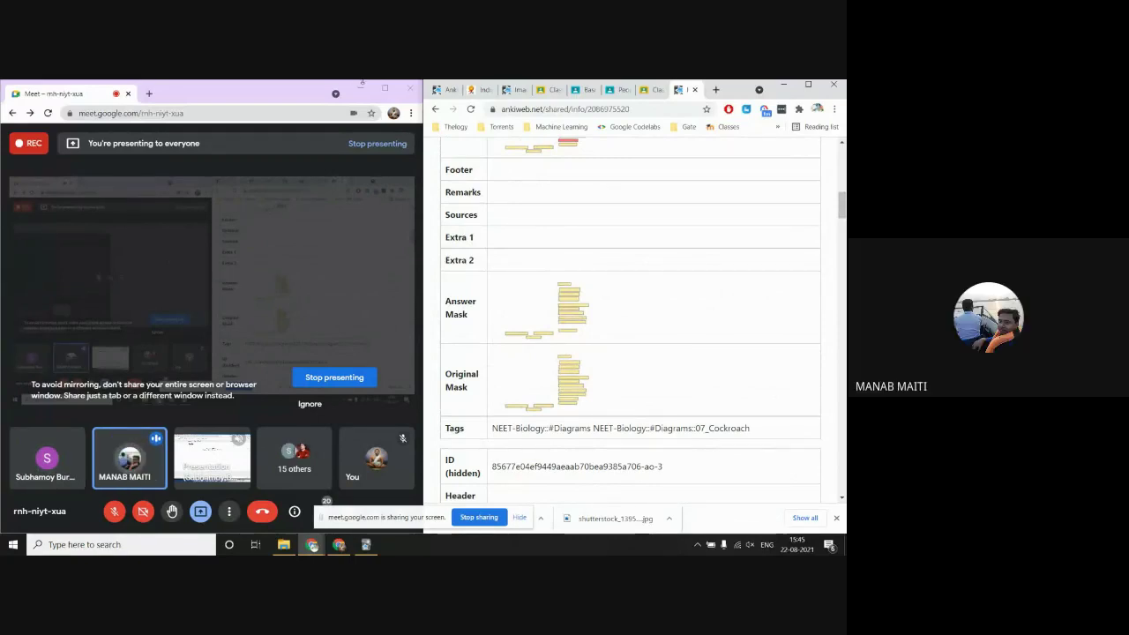
left_click(384, 88)
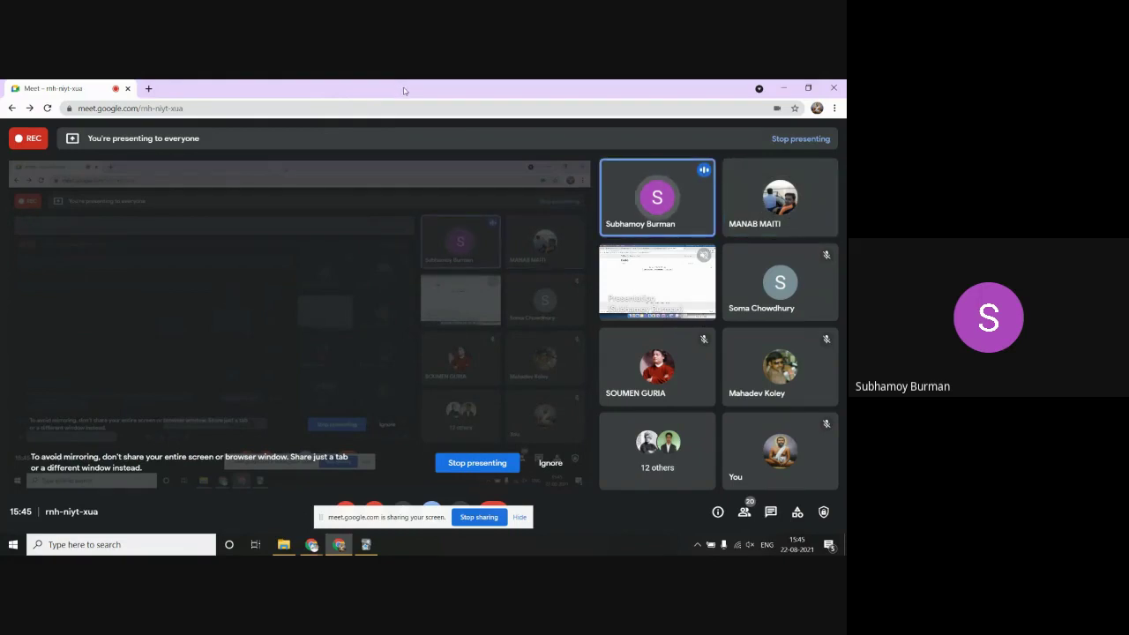
Step: Restore the Meet window, snap the shared biology deck window beside it, and maximize Meet again
left_click_drag(404, 88, 1, 199)
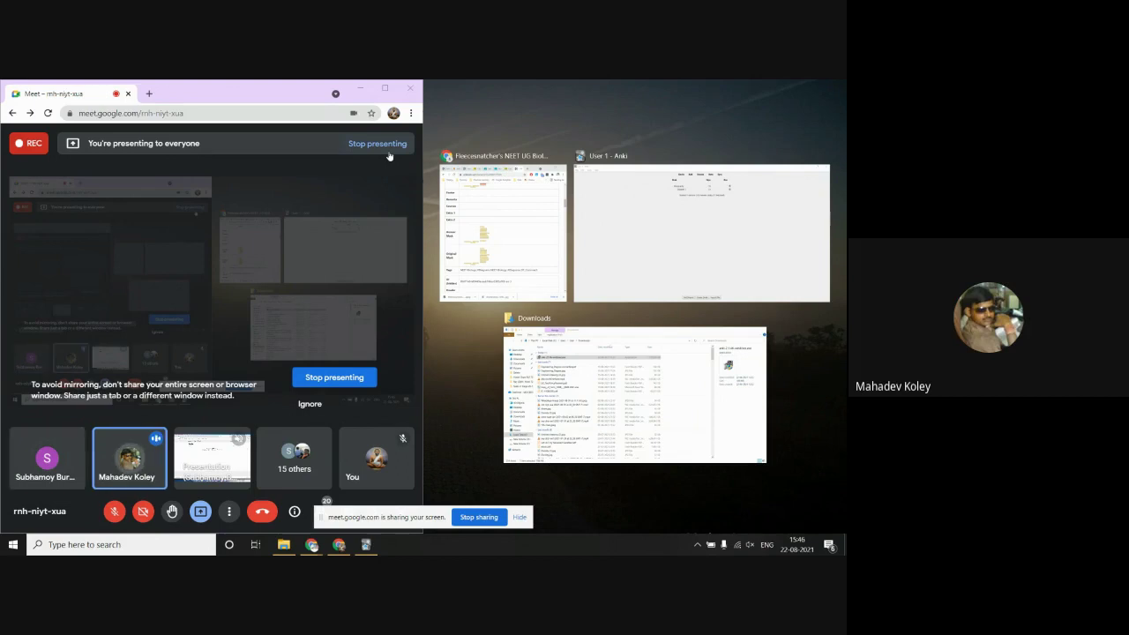
left_click(506, 219)
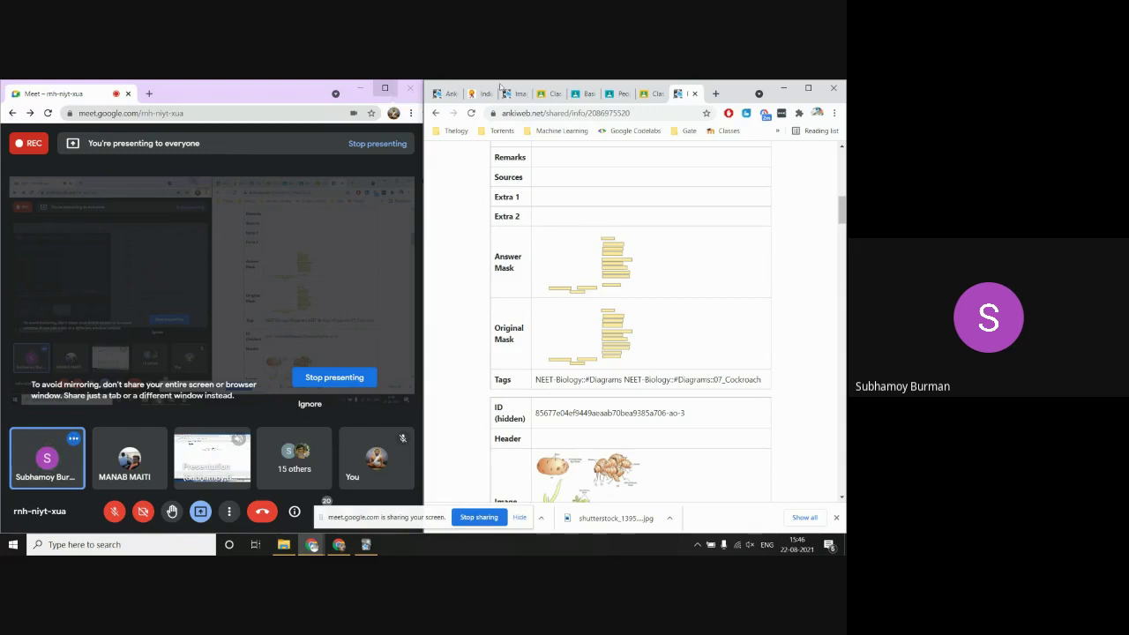
left_click(384, 88)
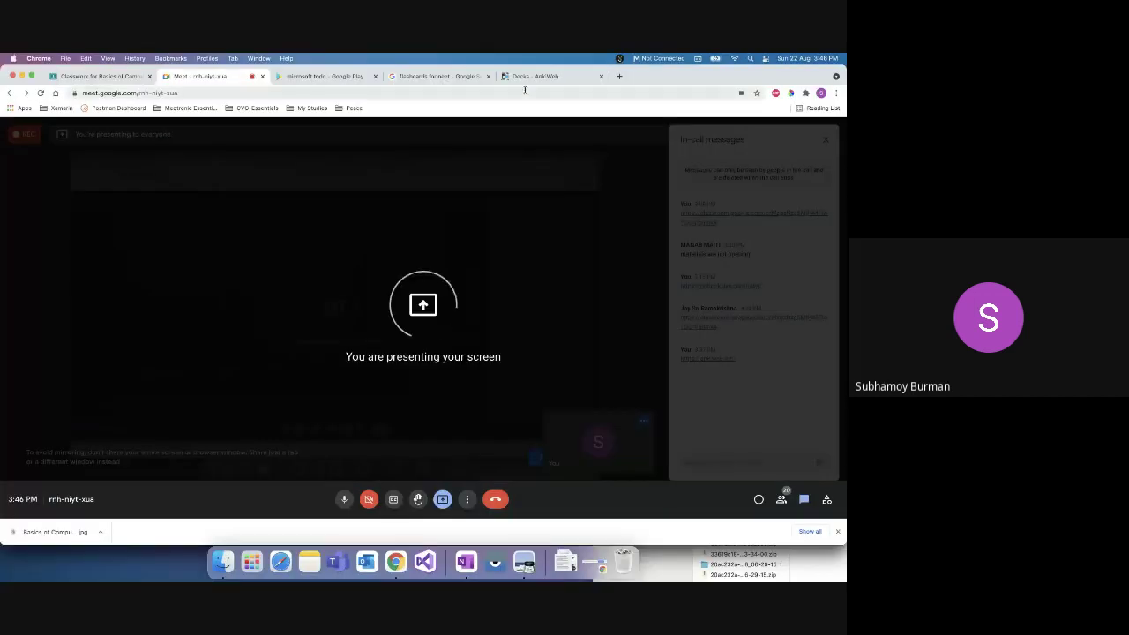
Step: Switch to the AnkiWeb Decks tab, check the deck's Actions and the Add page's deck choices, then return to Decks
left_click(532, 79)
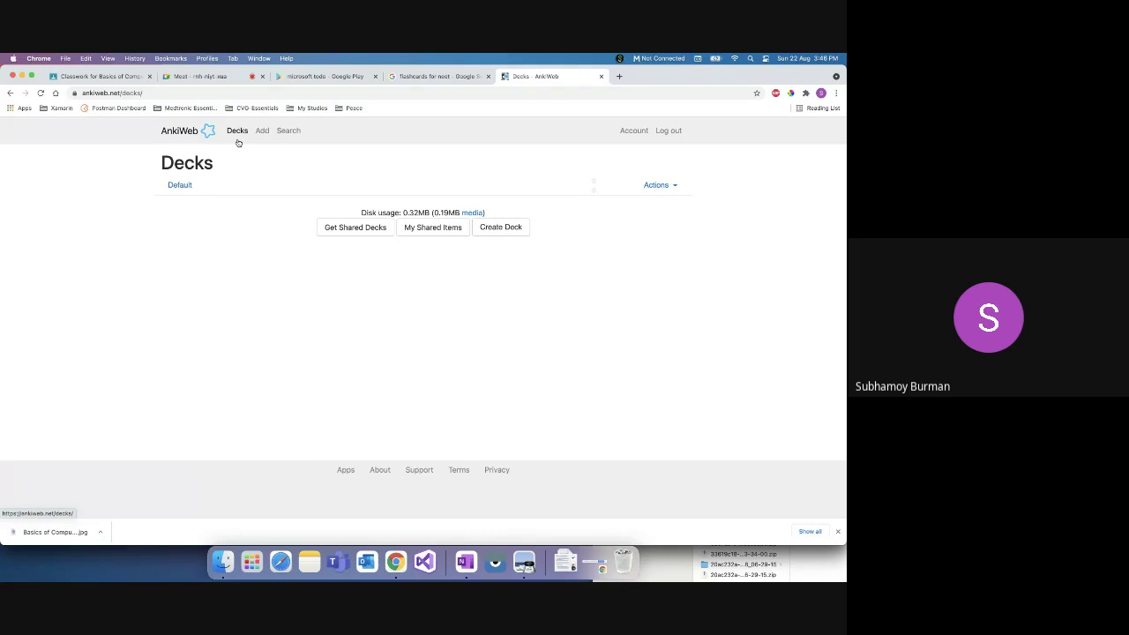
left_click(238, 132)
left_click(674, 186)
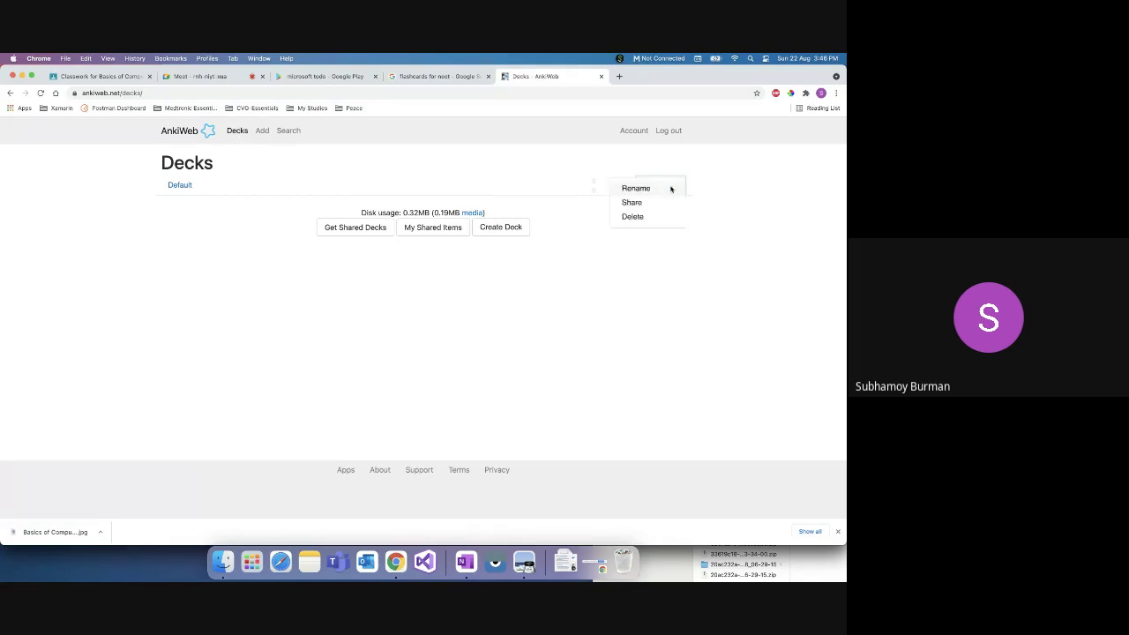
left_click(262, 130)
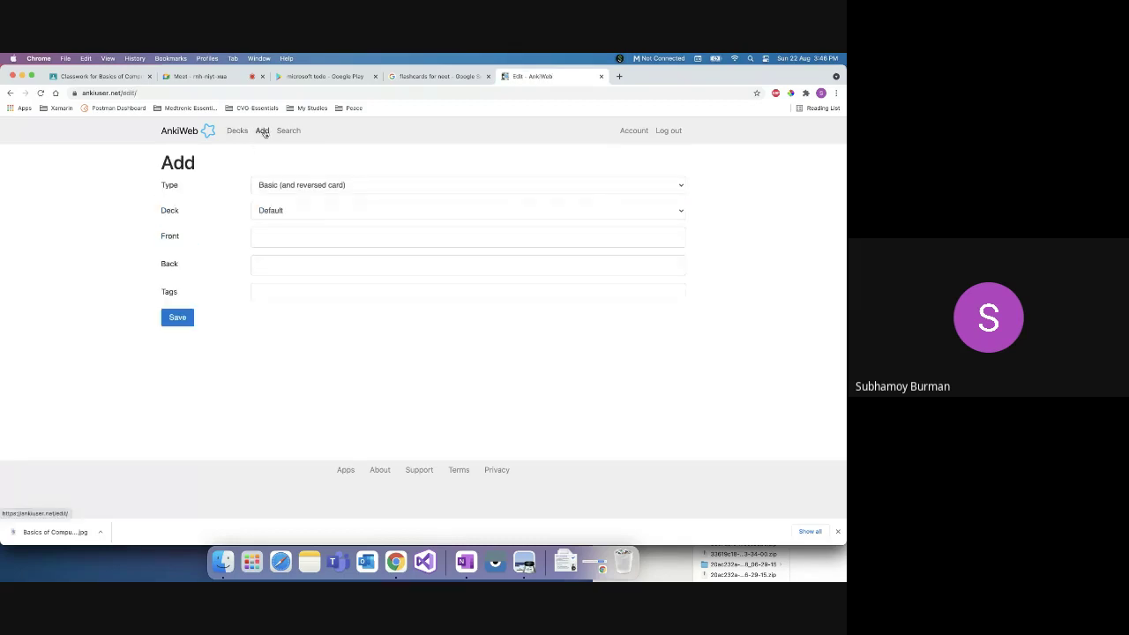
left_click(323, 210)
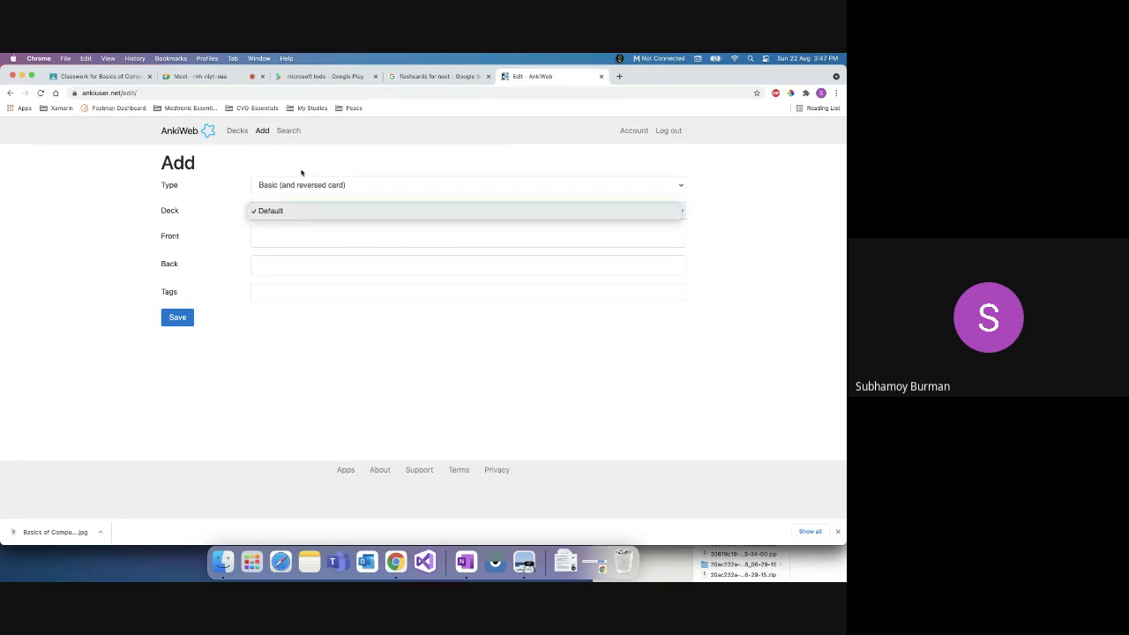
left_click(234, 133)
left_click(236, 132)
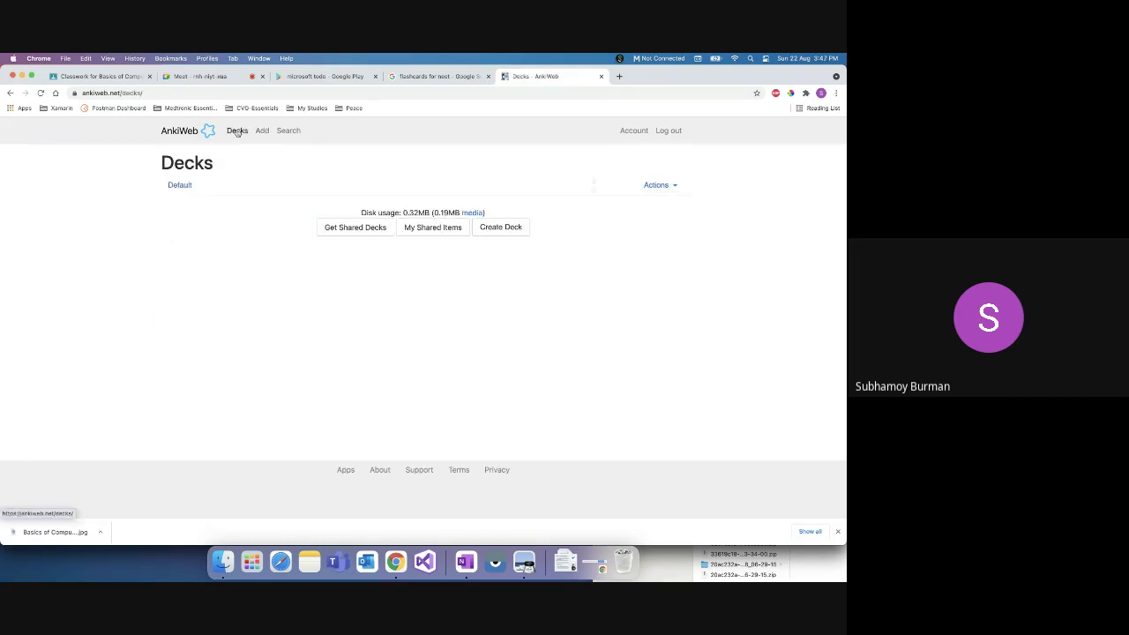
Step: Create a new deck named 'Geography' with Create Deck
left_click(510, 228)
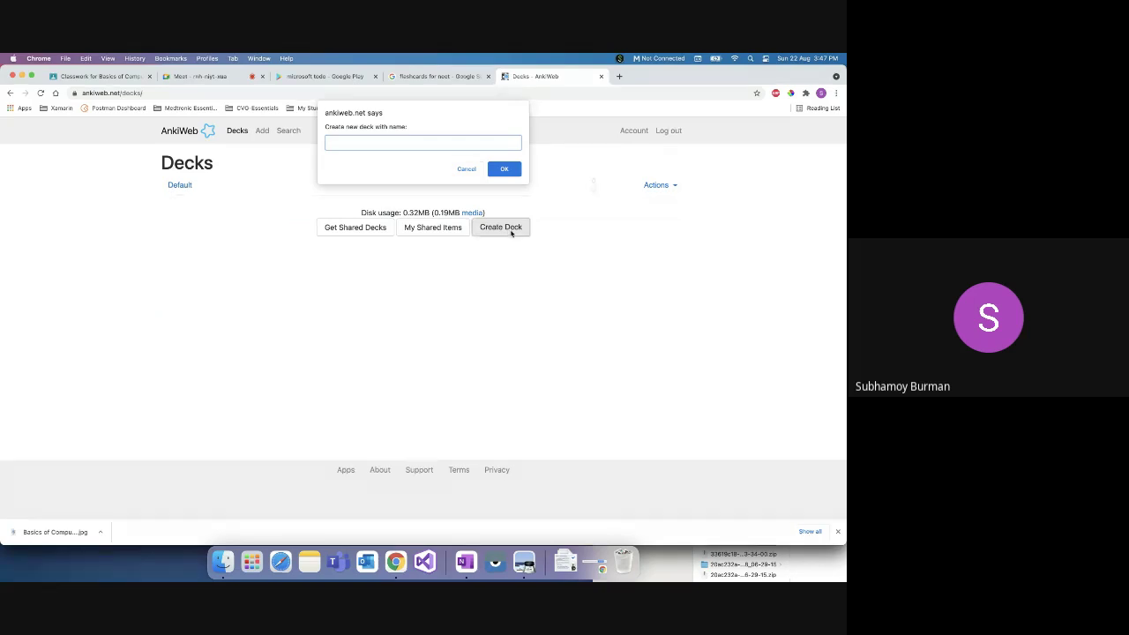
type("Geography")
left_click(504, 169)
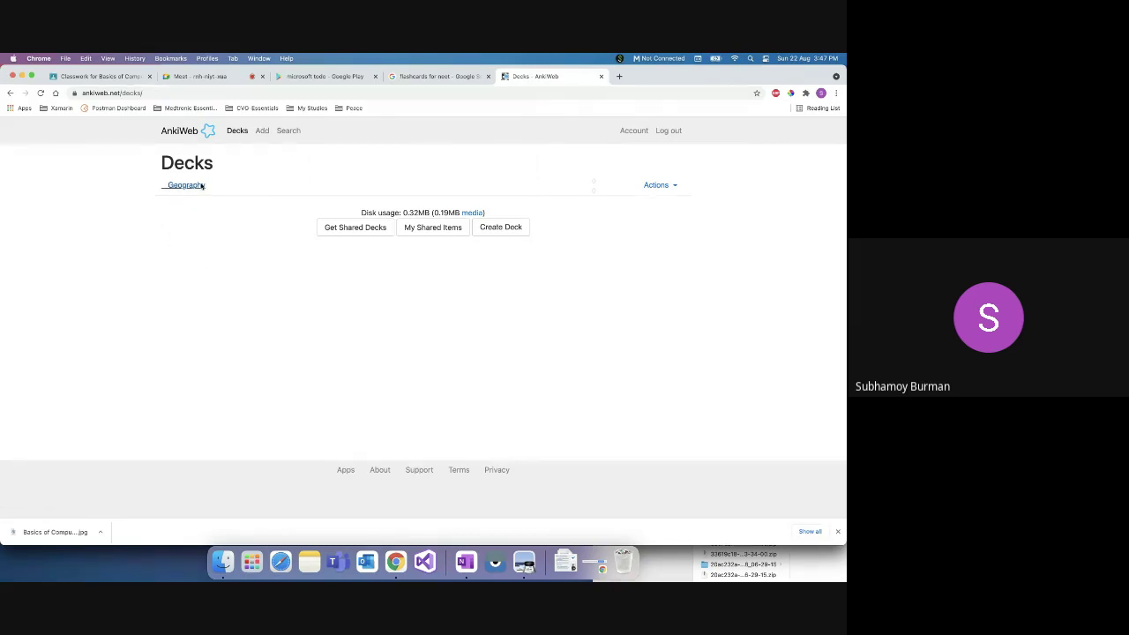
Step: Start a new Basic (and reversed card) note in the Geography deck
left_click(262, 132)
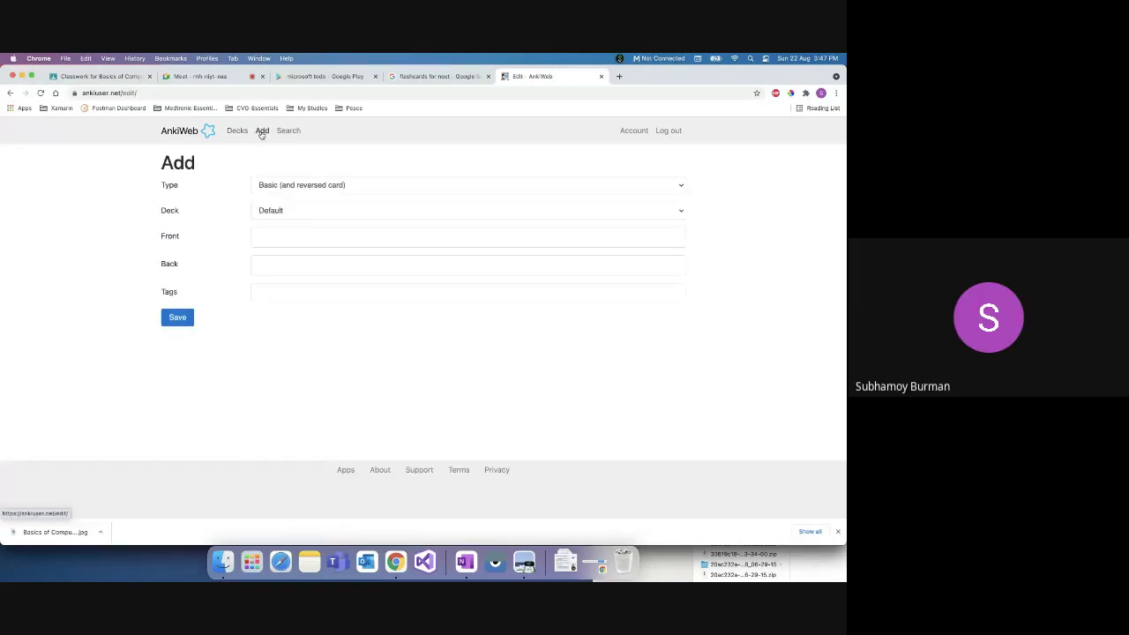
left_click(283, 186)
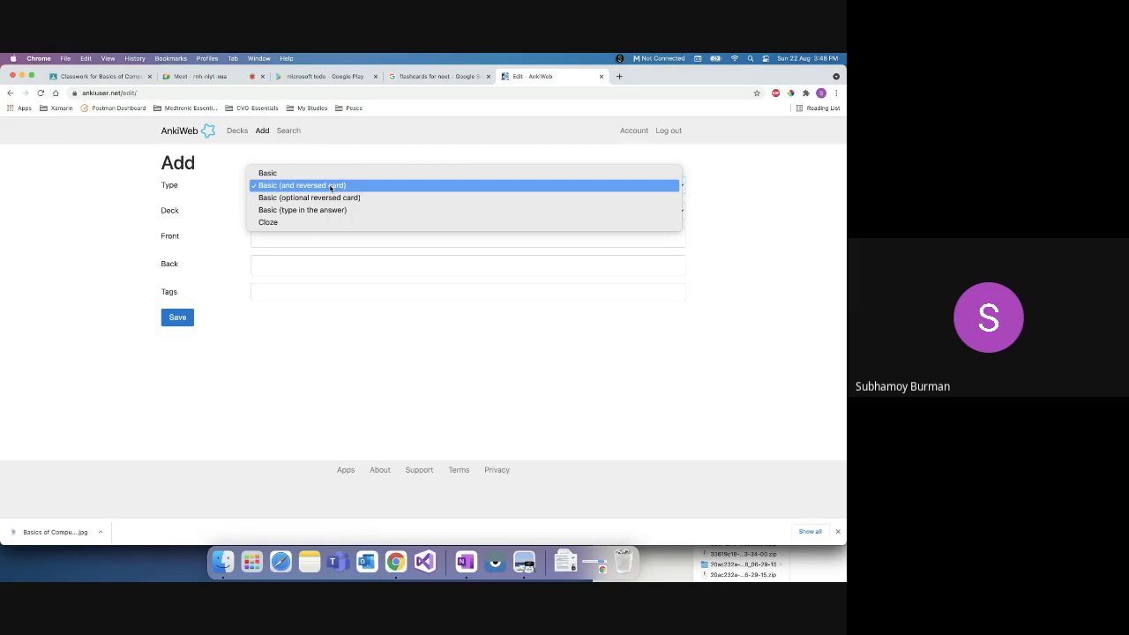
left_click(331, 187)
left_click(294, 217)
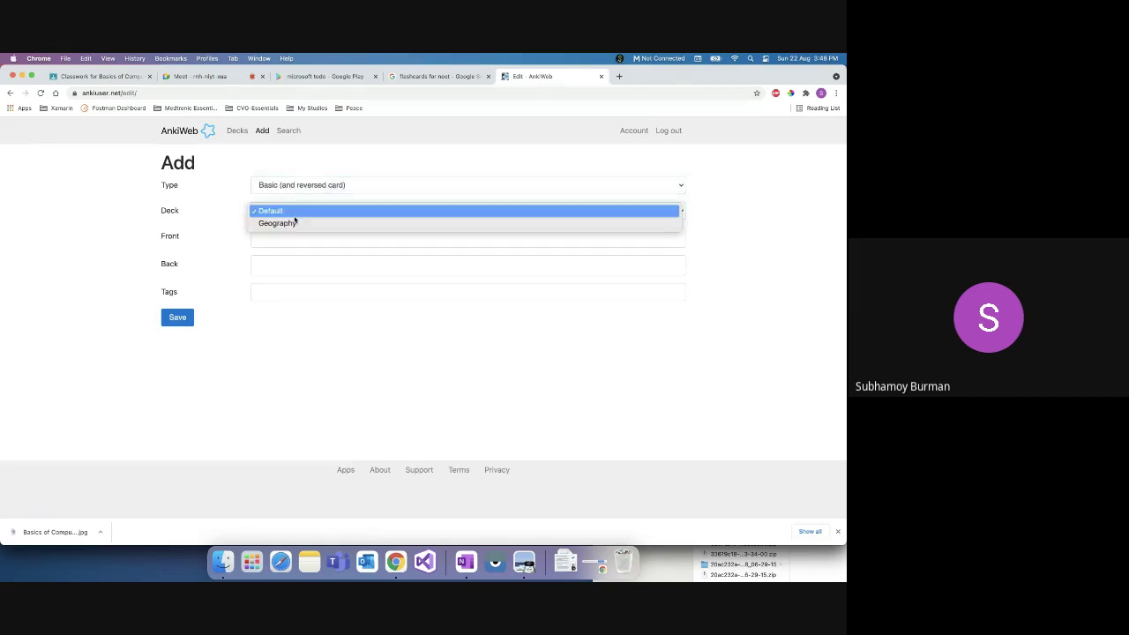
left_click(294, 223)
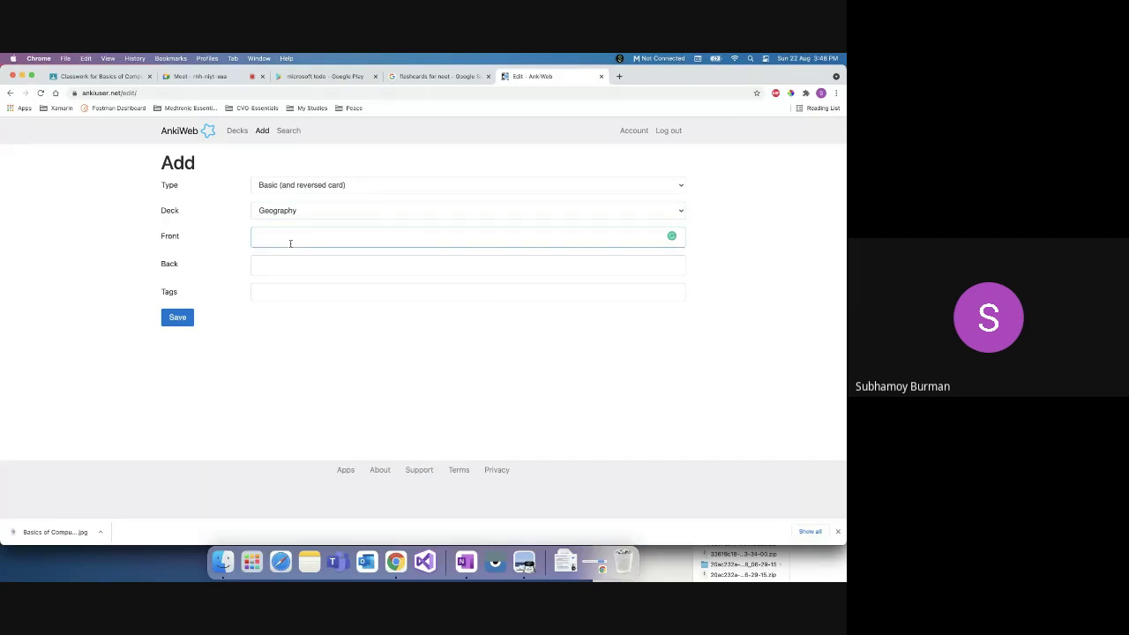
Step: Enter 'Which is the primary river of India' / 'Ganges', tag it Easy, and save
type("Which is the proimary rviwe")
key("BackSpace")
key("BackSpace")
key("BackSpace")
key("BackSpace")
type("iver of India")
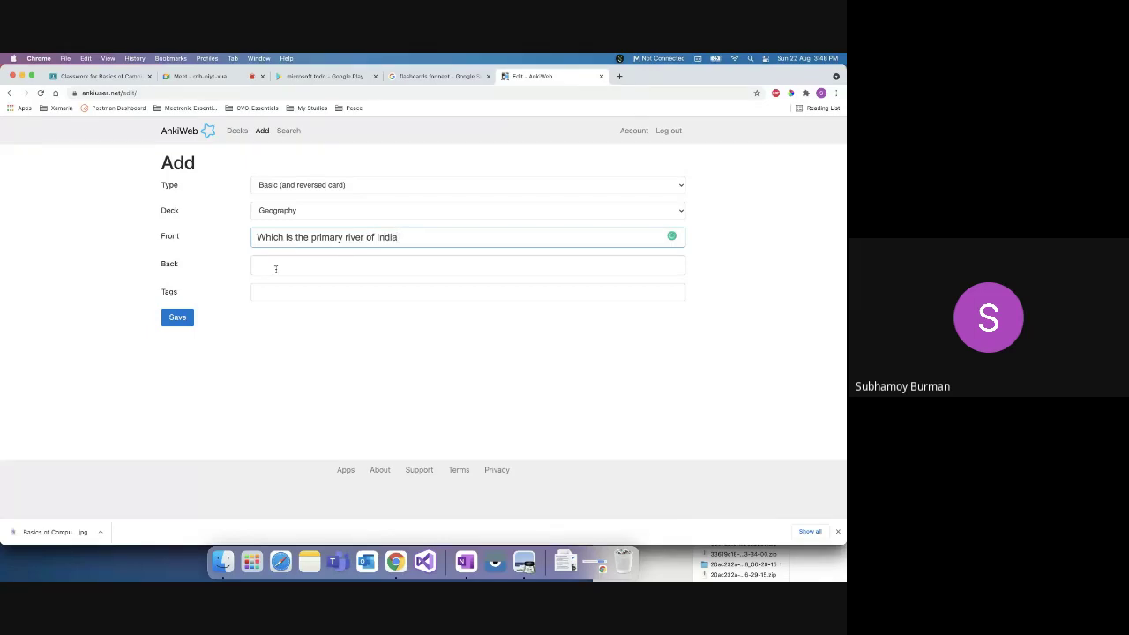
left_click(289, 256)
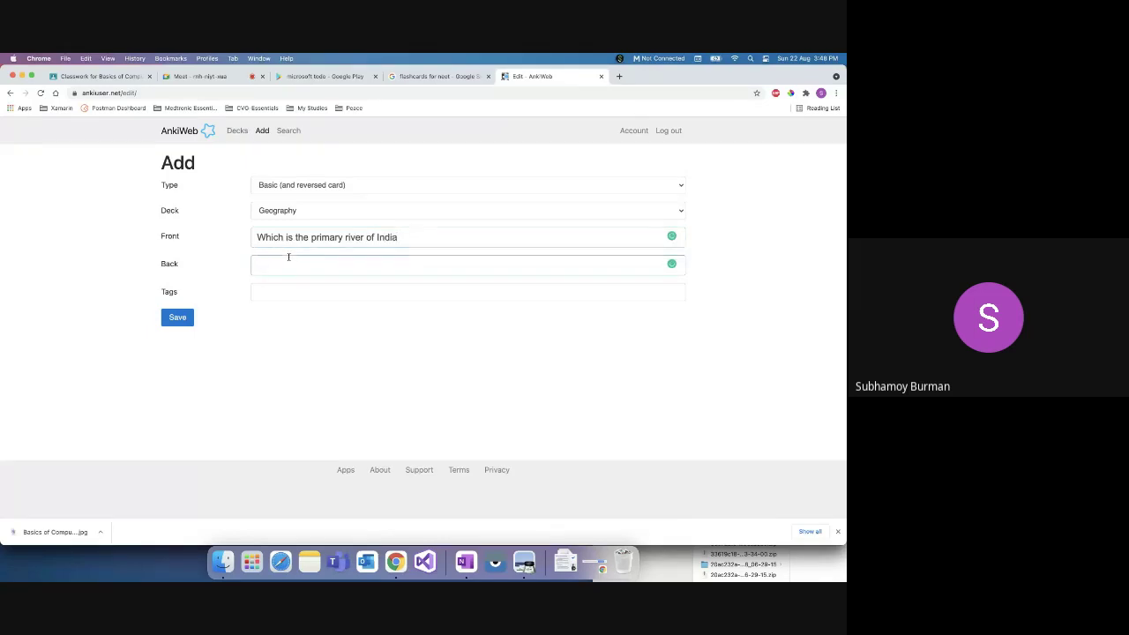
type("Ganges")
left_click(316, 292)
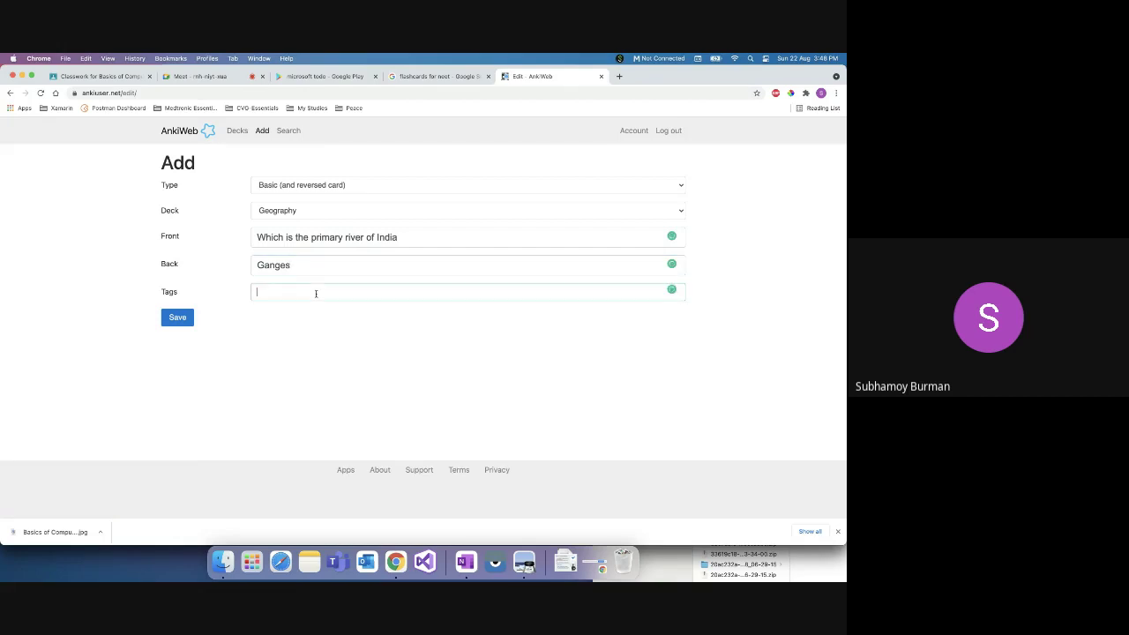
type("Easy")
left_click(175, 319)
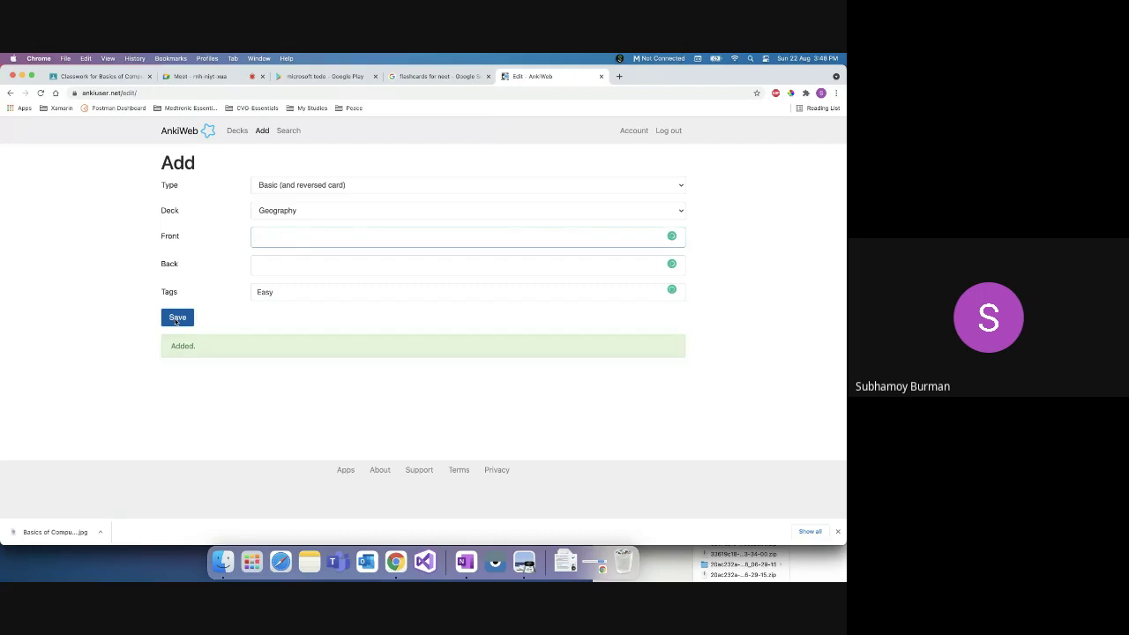
Step: Add and save a card 'What is the capital of west benga' answered 'Kolkata'
left_click(172, 236)
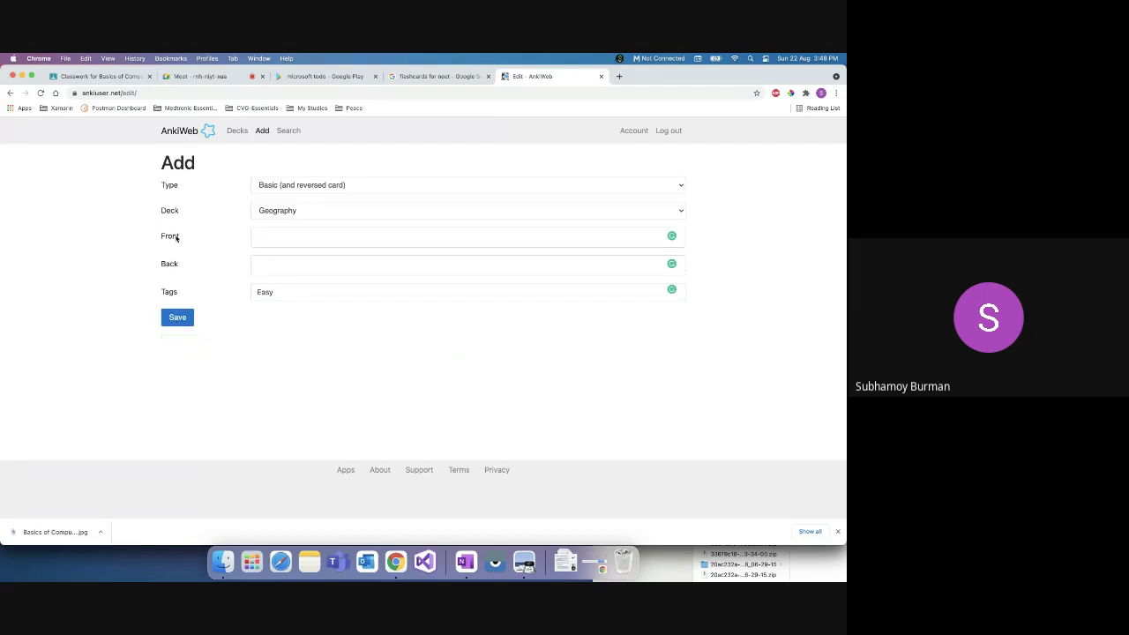
left_click(281, 237)
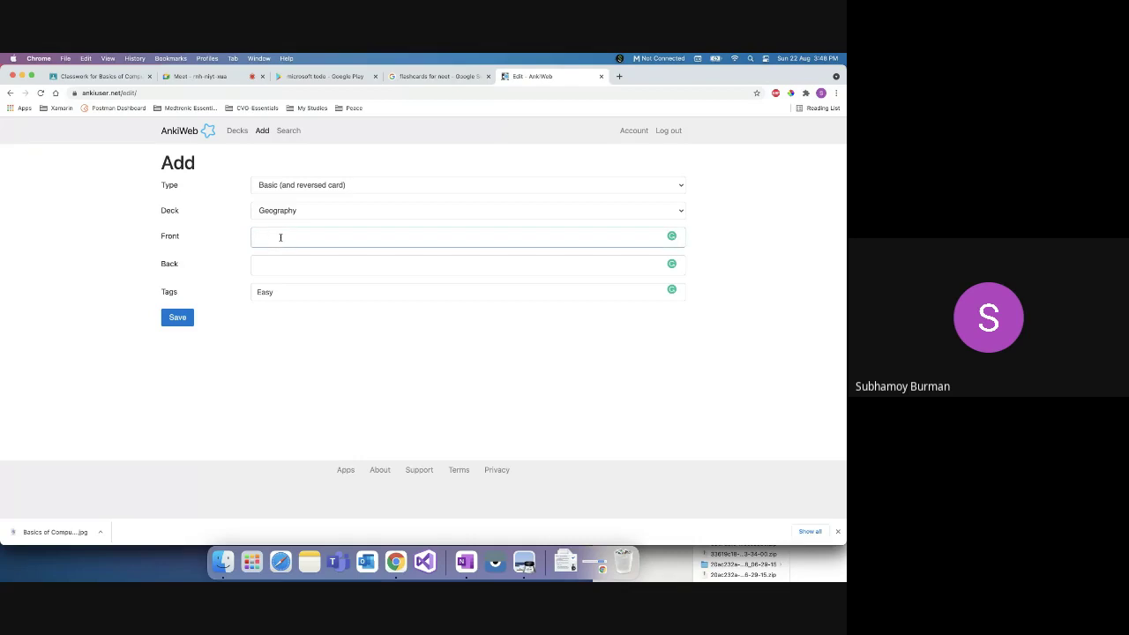
type("What is the capital of west bengal")
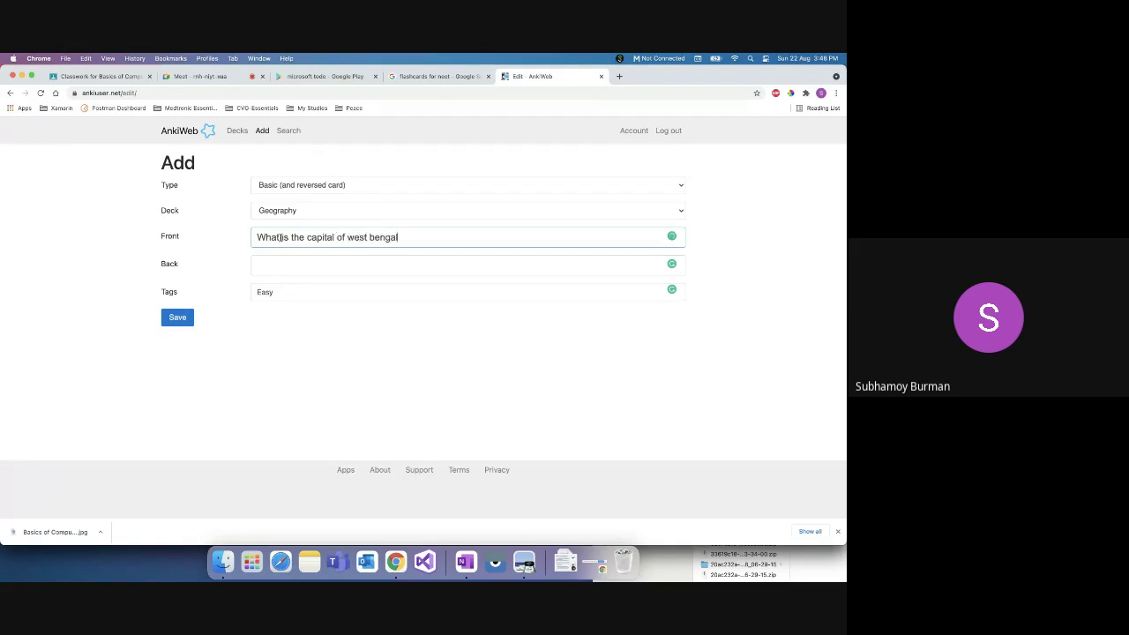
key("Tab")
type("Kolkata")
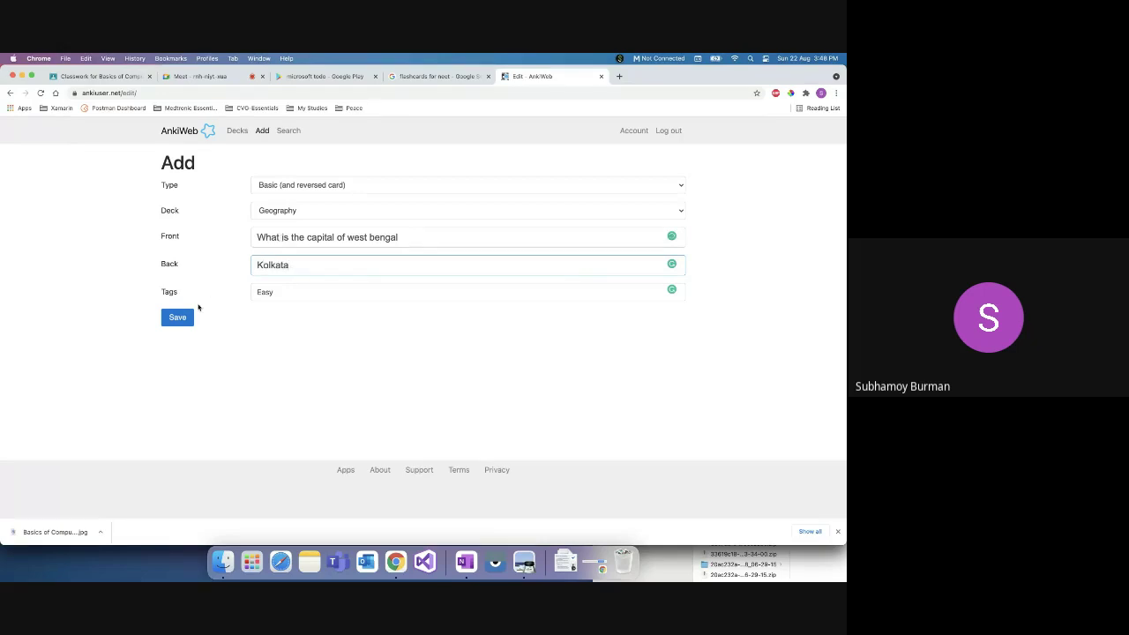
left_click(180, 318)
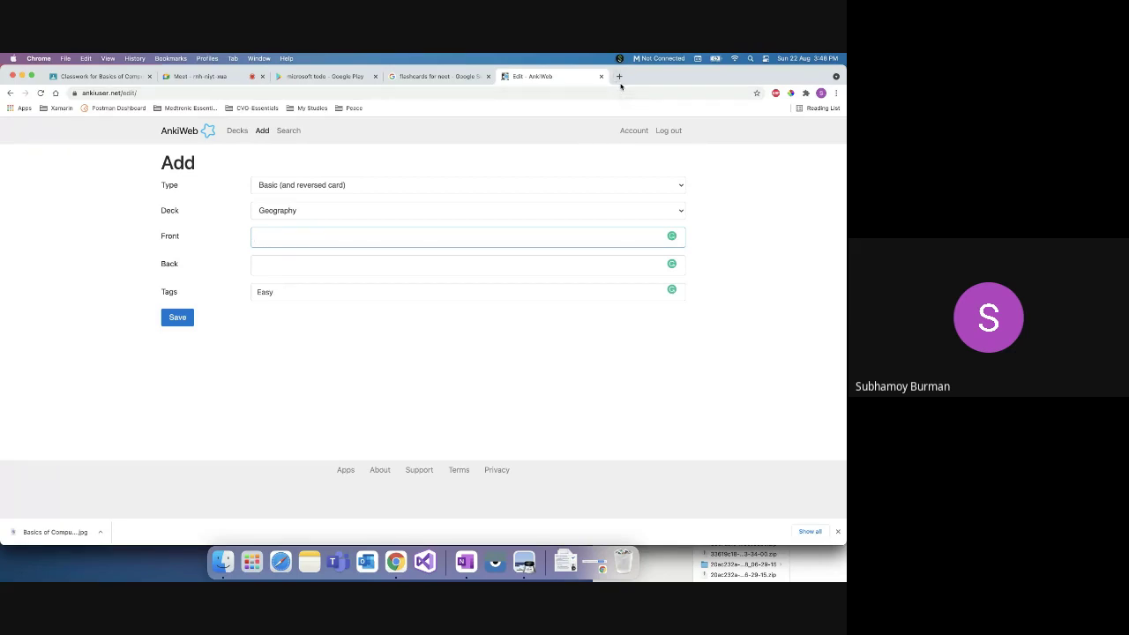
Step: Keep Geography as the deck and go back to the deck list
left_click(316, 211)
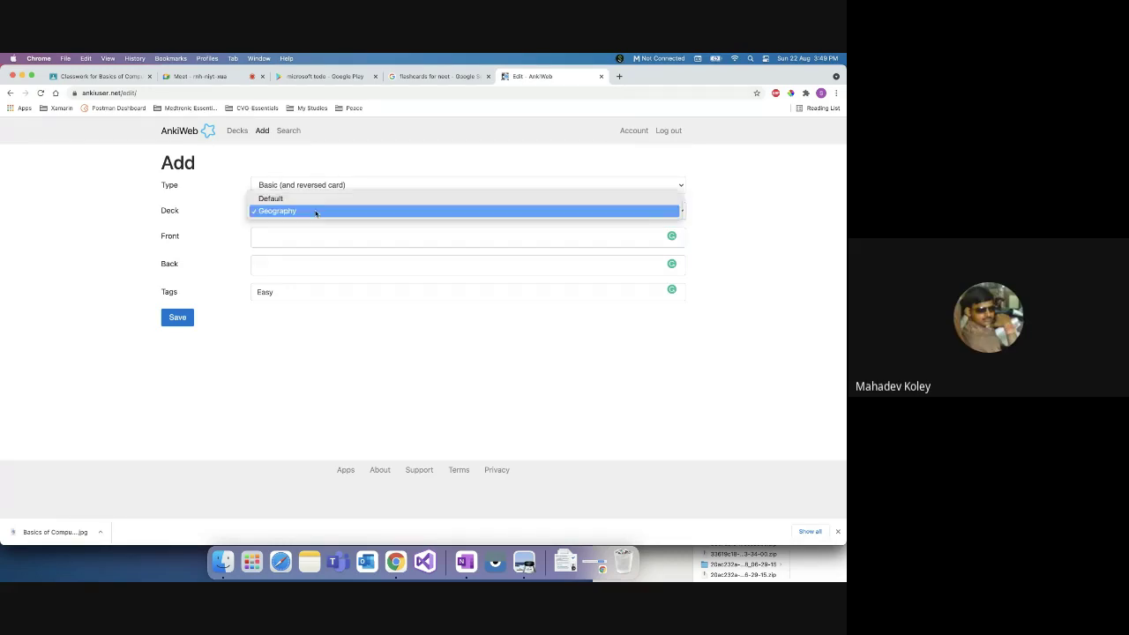
left_click(307, 213)
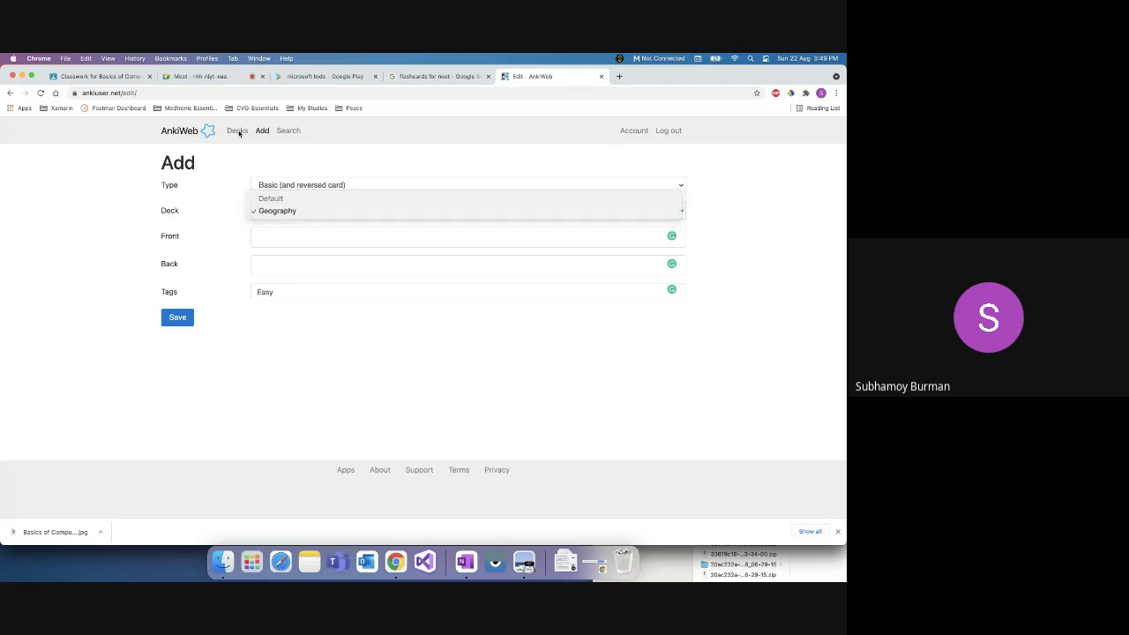
left_click(237, 131)
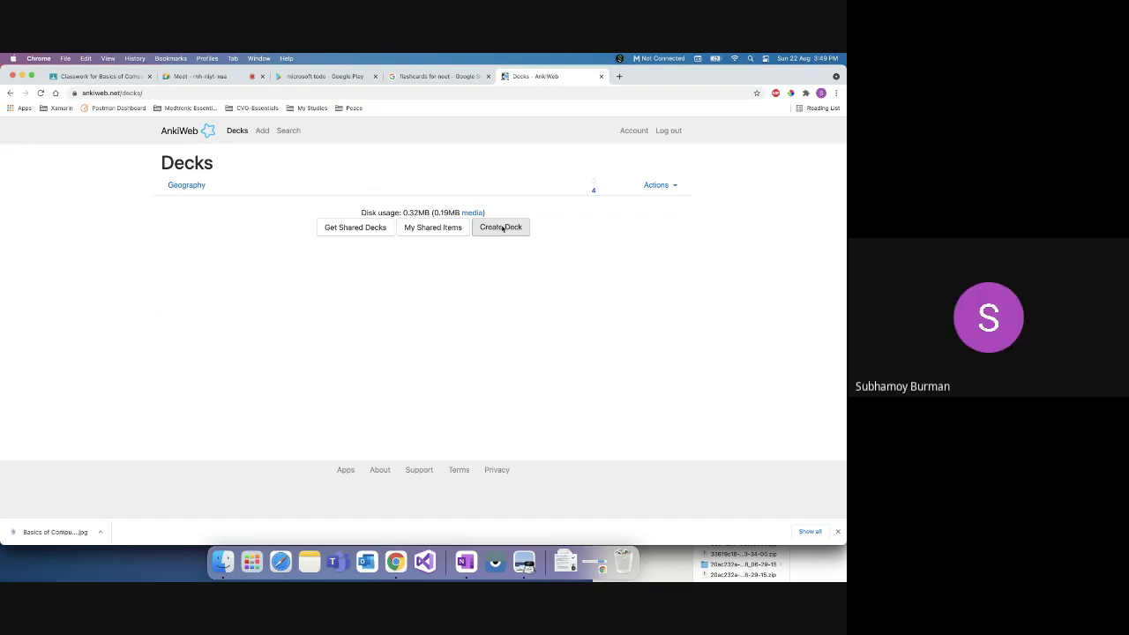
Step: Draft a Geography card 'What is the southern most point of India' with answer 'Indira Point'
left_click(262, 131)
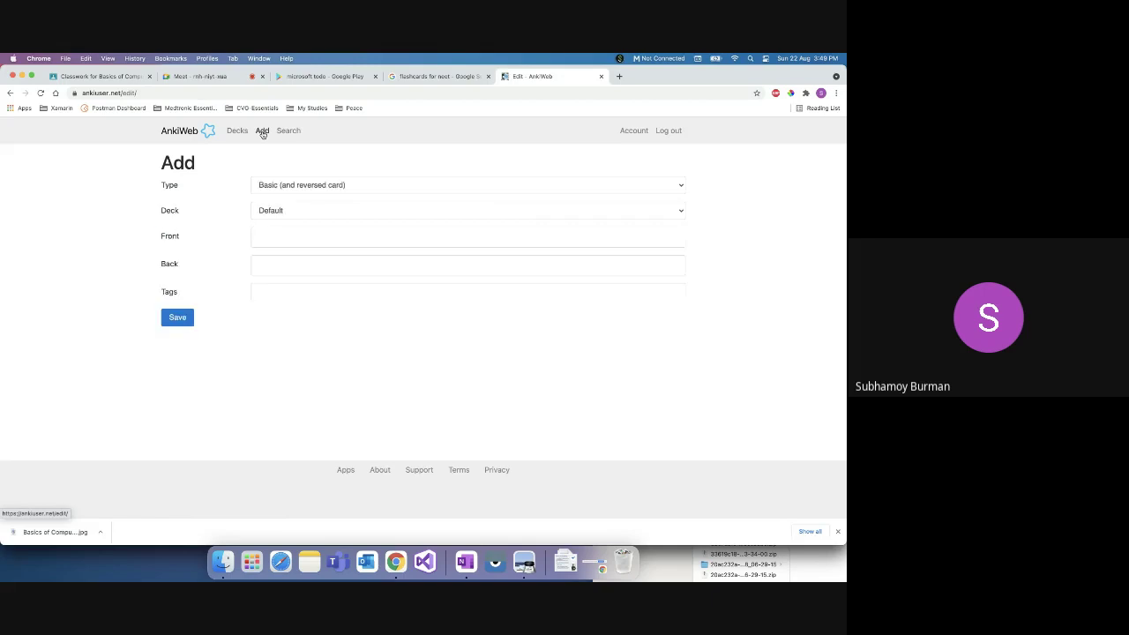
left_click(316, 211)
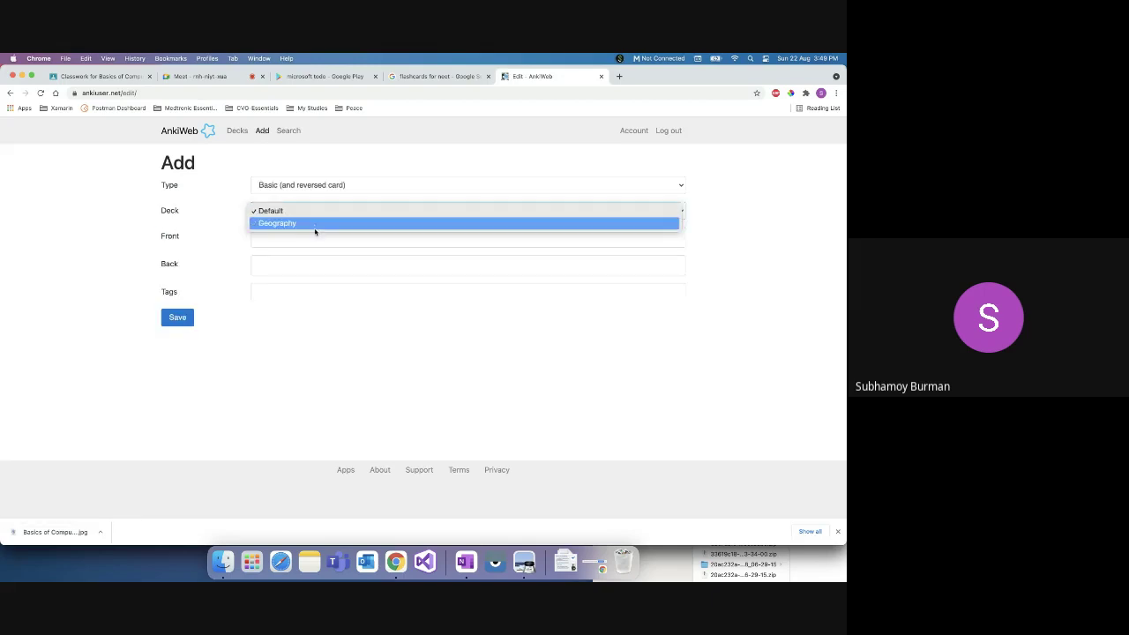
left_click(315, 226)
left_click(300, 240)
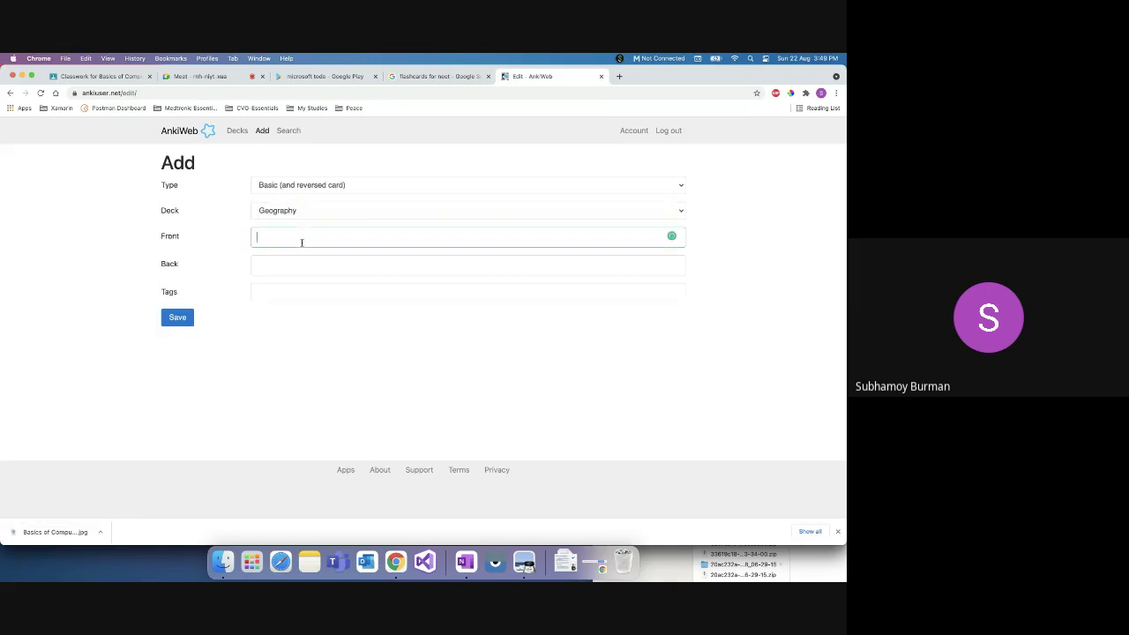
type("What is the southern most point of ")
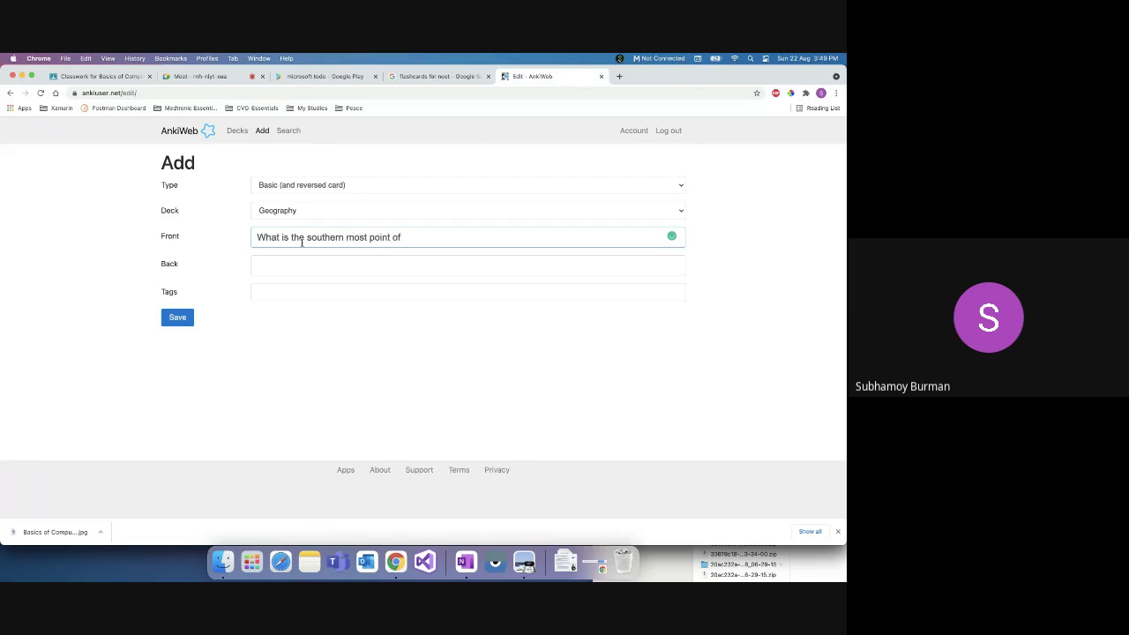
type("India")
key("Tab")
type("In")
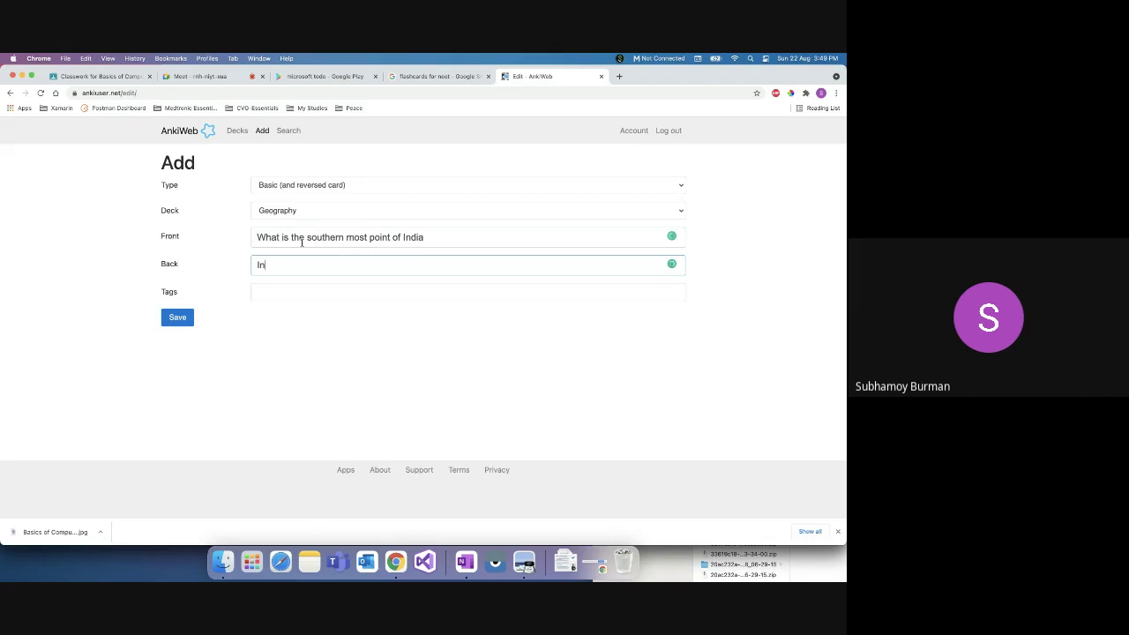
type("dria")
key("BackSpace")
key("BackSpace")
key("BackSpace")
key("BackSpace")
key("BackSpace")
type("dira Point")
Step: Search 'indira point' in a new tab and highlight 'Indira Point' in the Wikipedia snippet
left_click(619, 76)
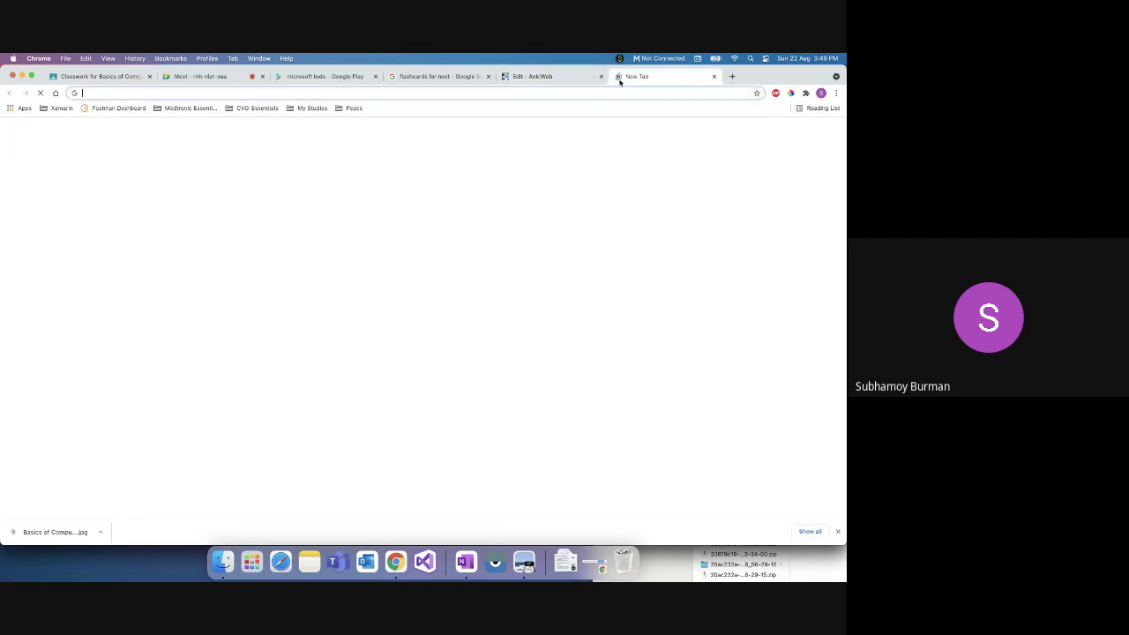
type("ind")
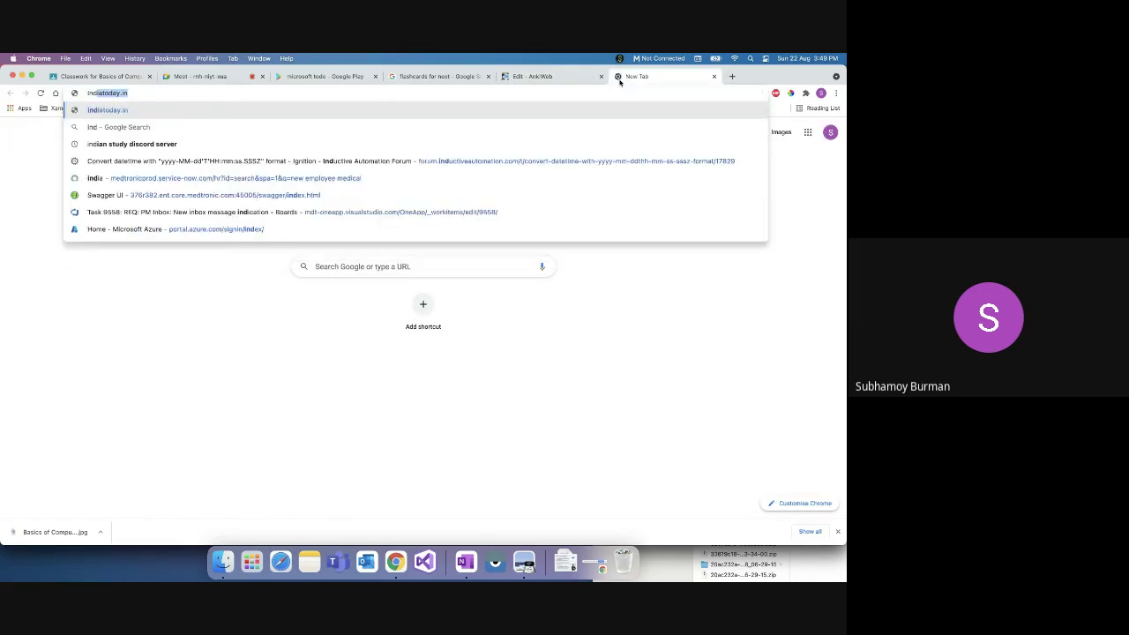
type("i")
type("ra point")
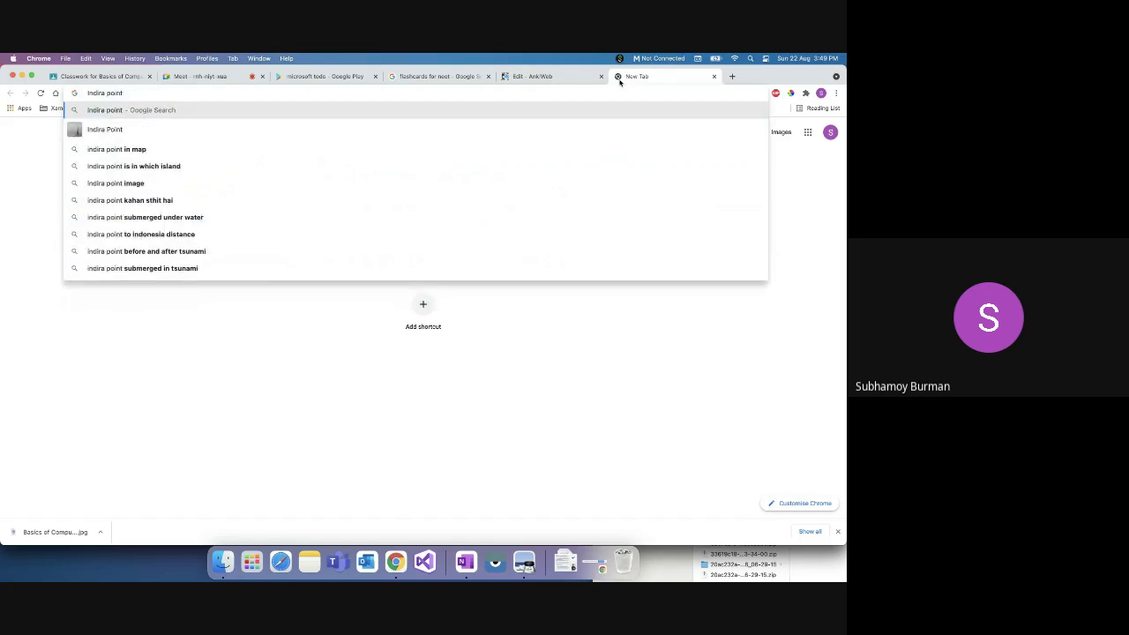
key("Down")
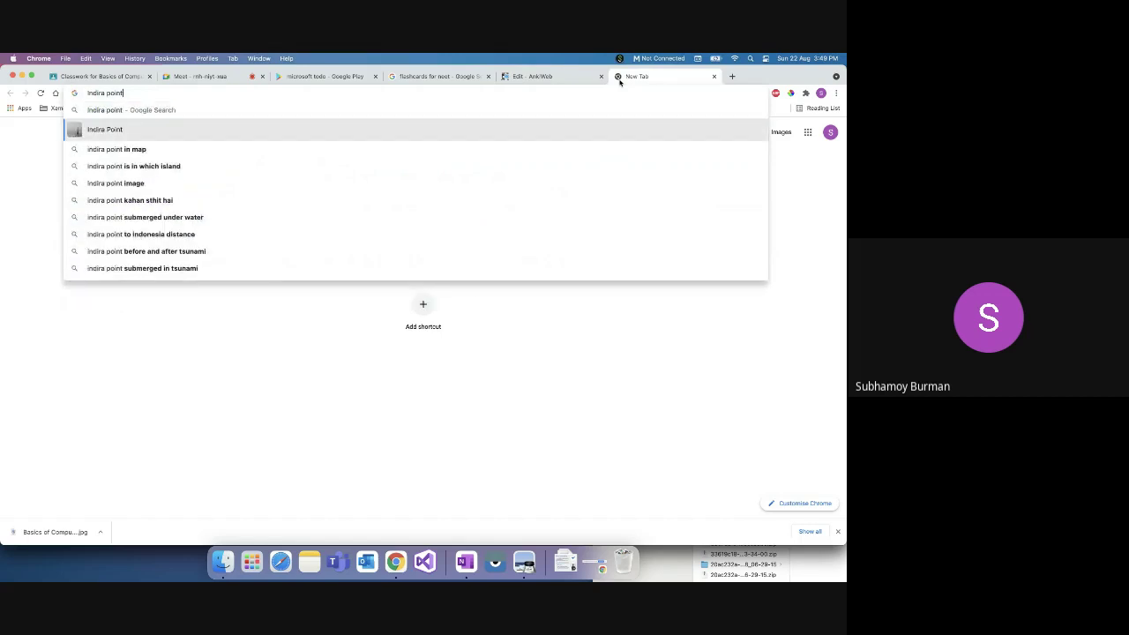
key("Return")
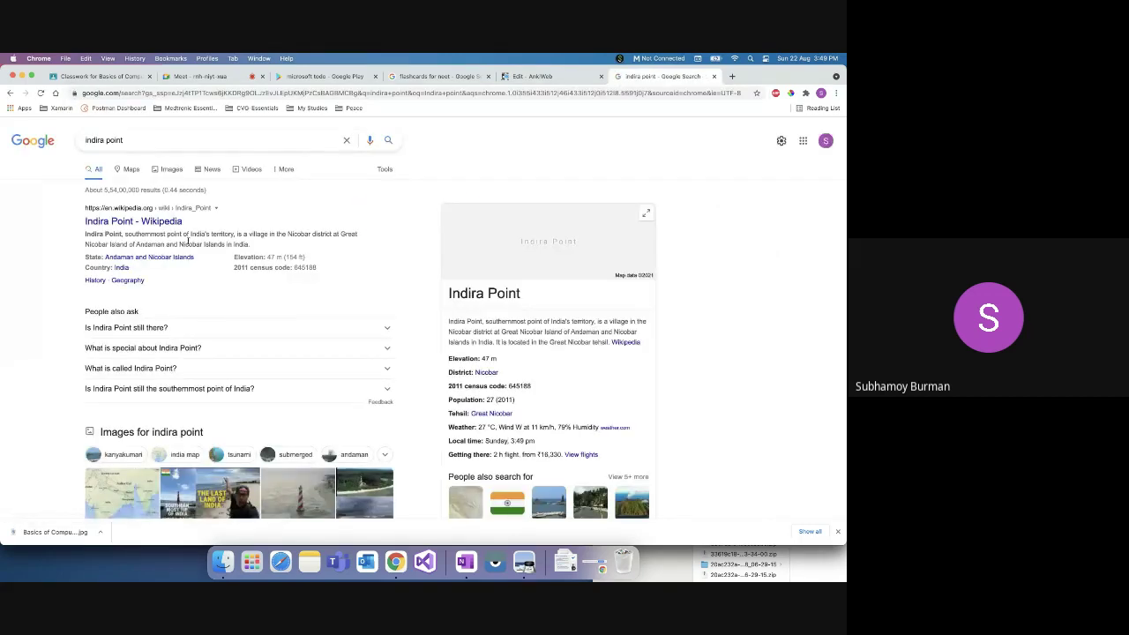
double_click(139, 234)
left_click_drag(86, 234, 122, 234)
Step: Tag the Indira Point card Medium, accept the 'southernmost' fix, save, and return to Decks
left_click(532, 76)
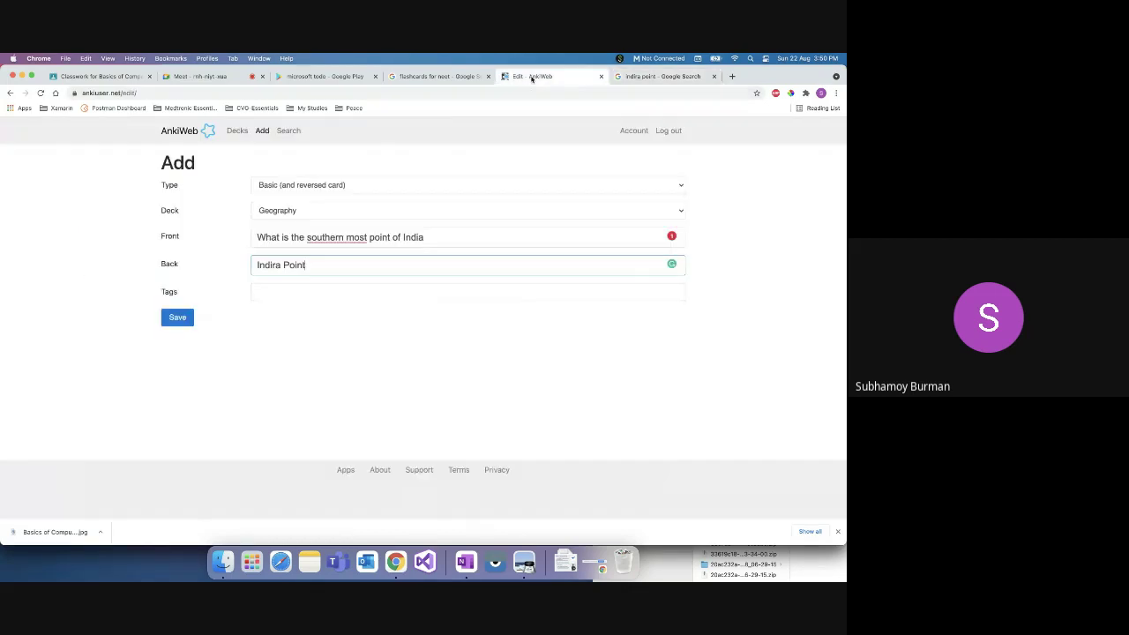
left_click(302, 291)
type("Ha")
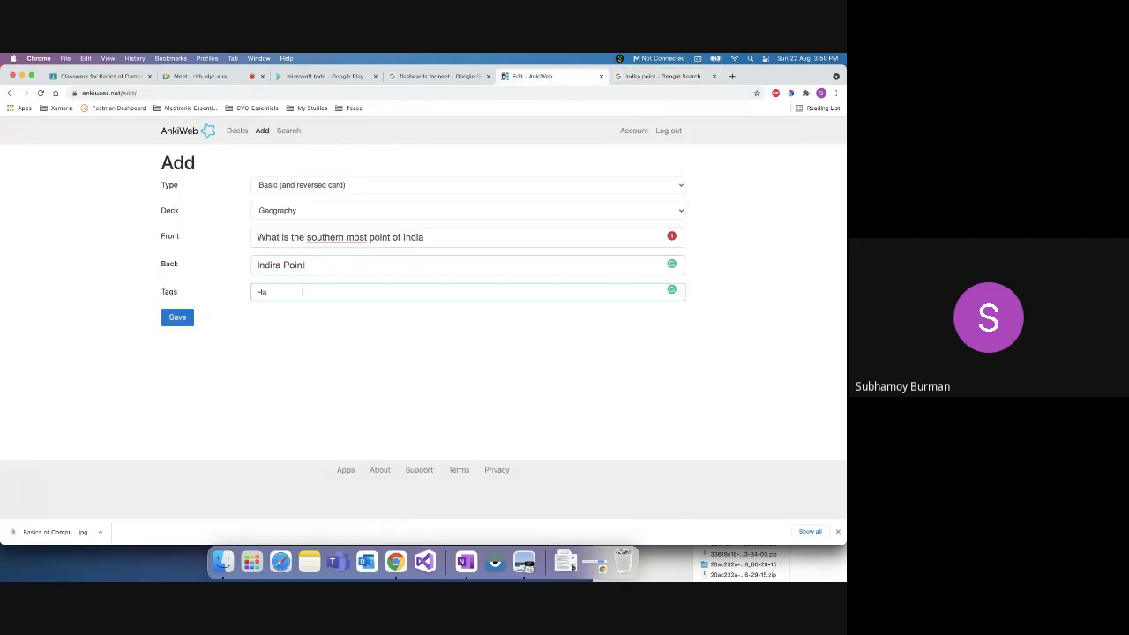
type("Medium")
left_click(342, 263)
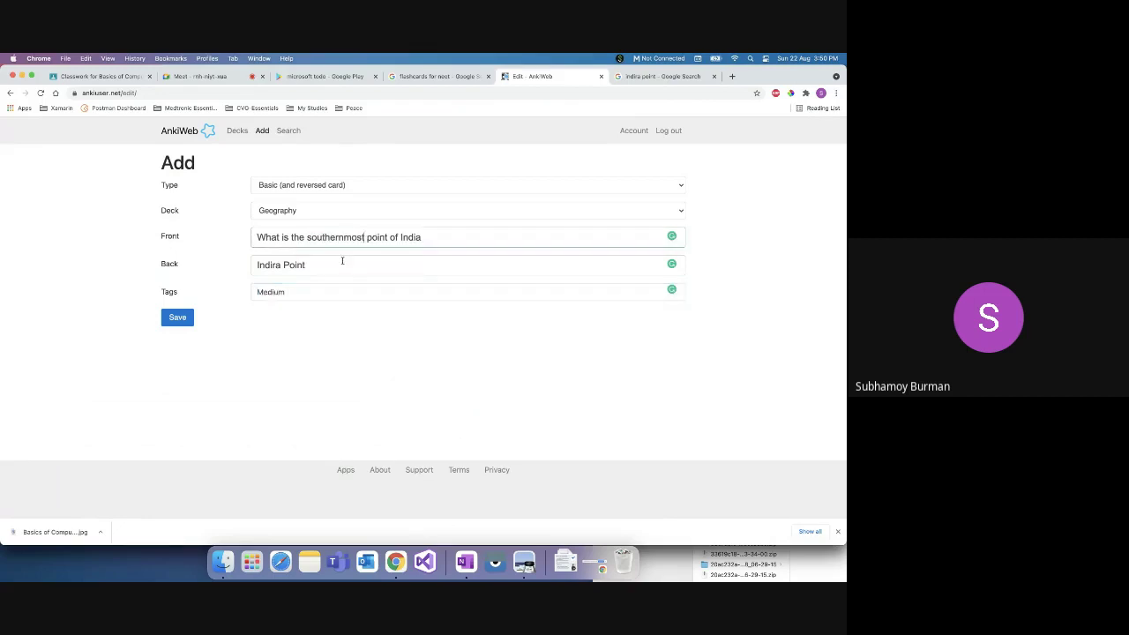
left_click(182, 319)
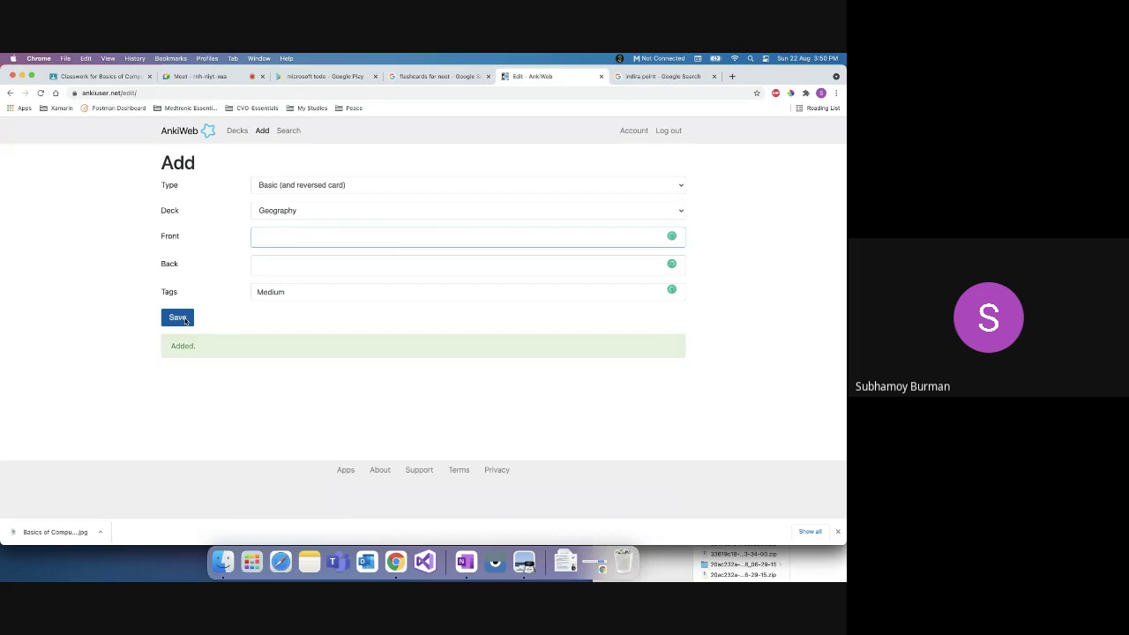
left_click(238, 130)
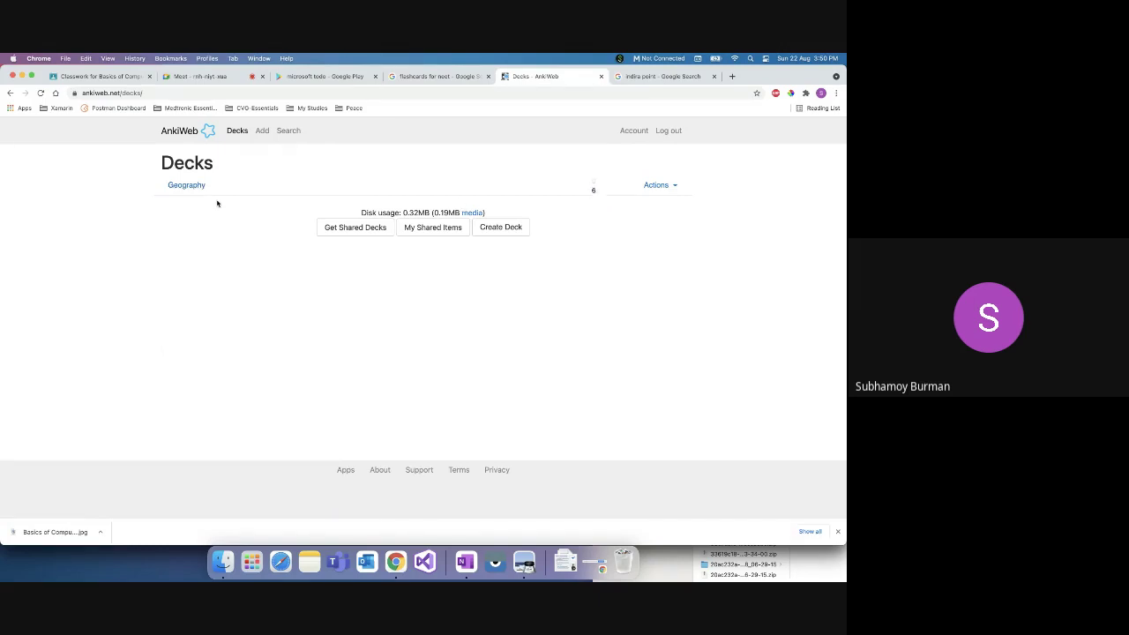
Step: Open the Geography deck for study, look at its Limits options, and restart the session
left_click(188, 186)
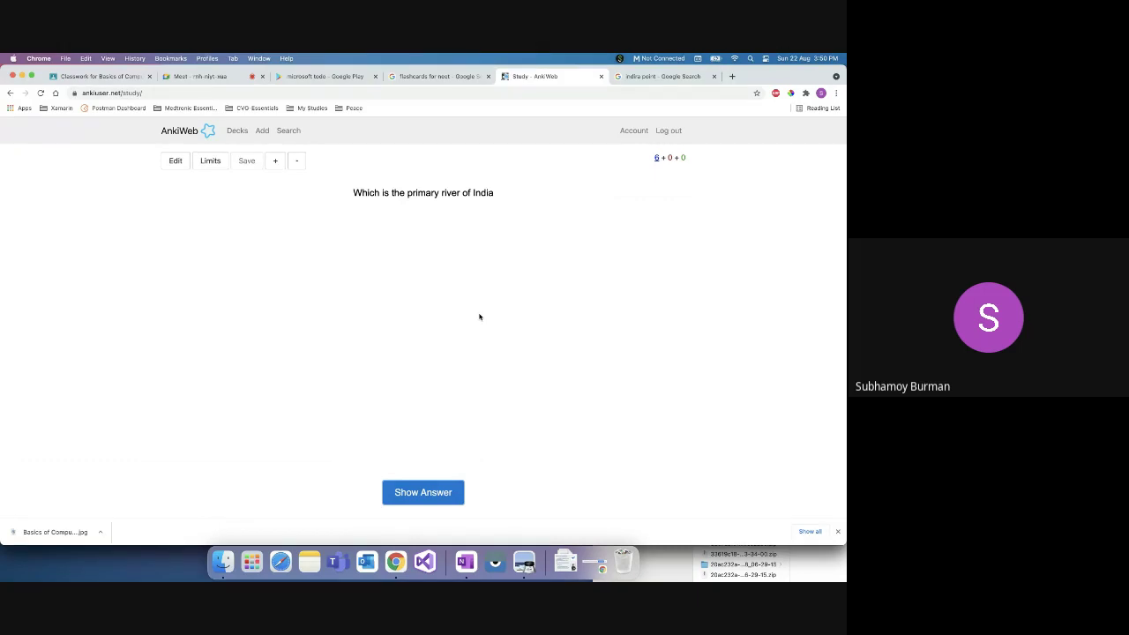
left_click(236, 131)
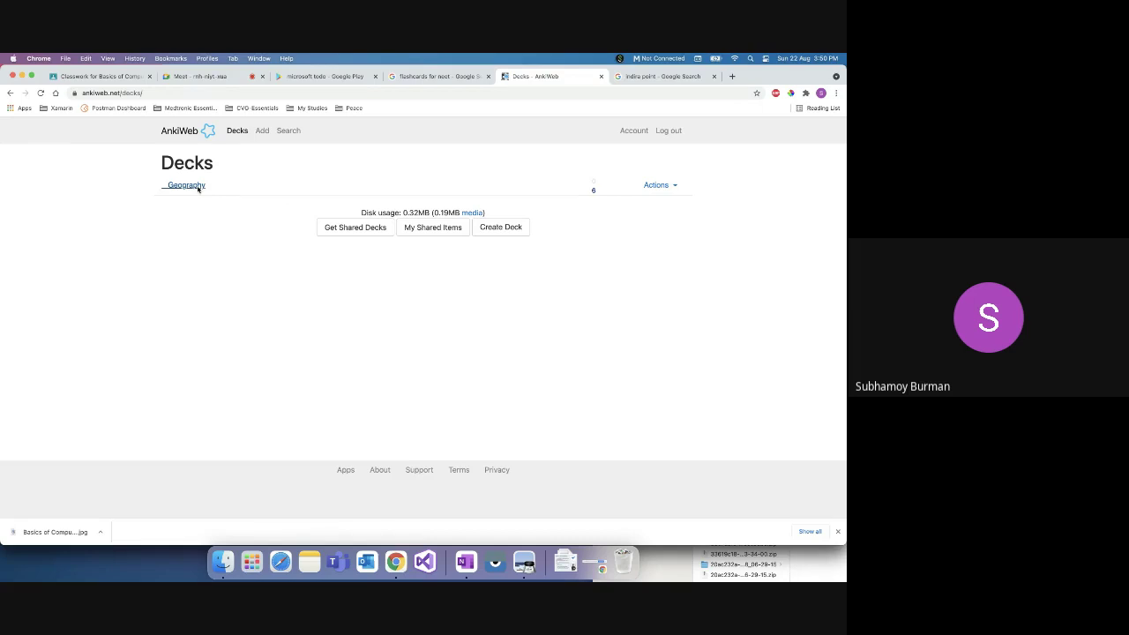
left_click(187, 185)
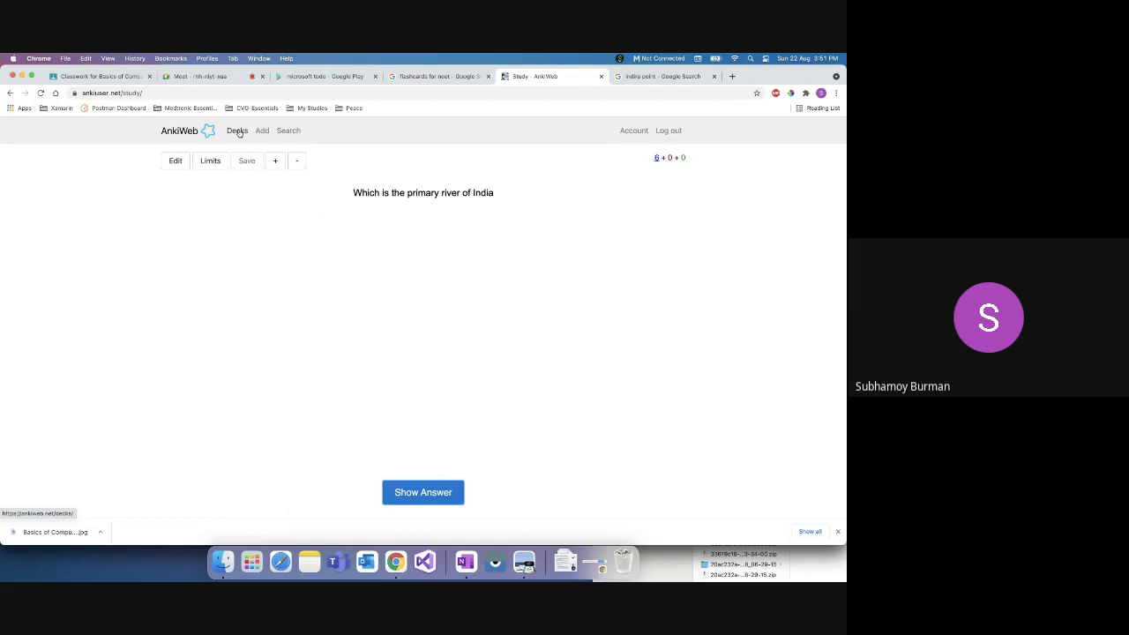
left_click(209, 161)
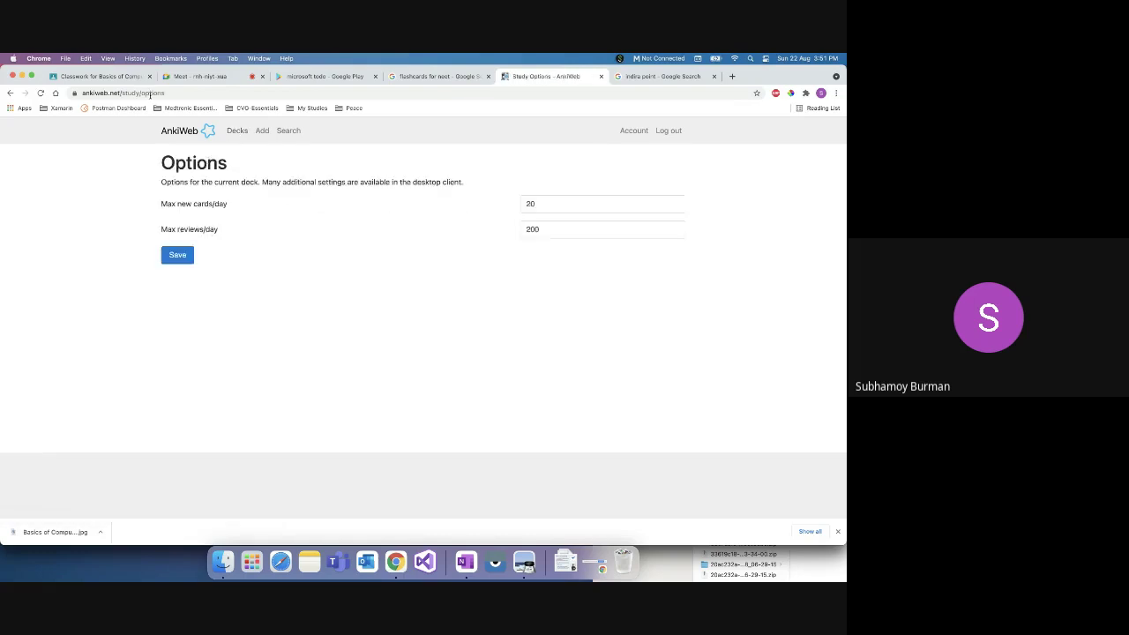
left_click(10, 93)
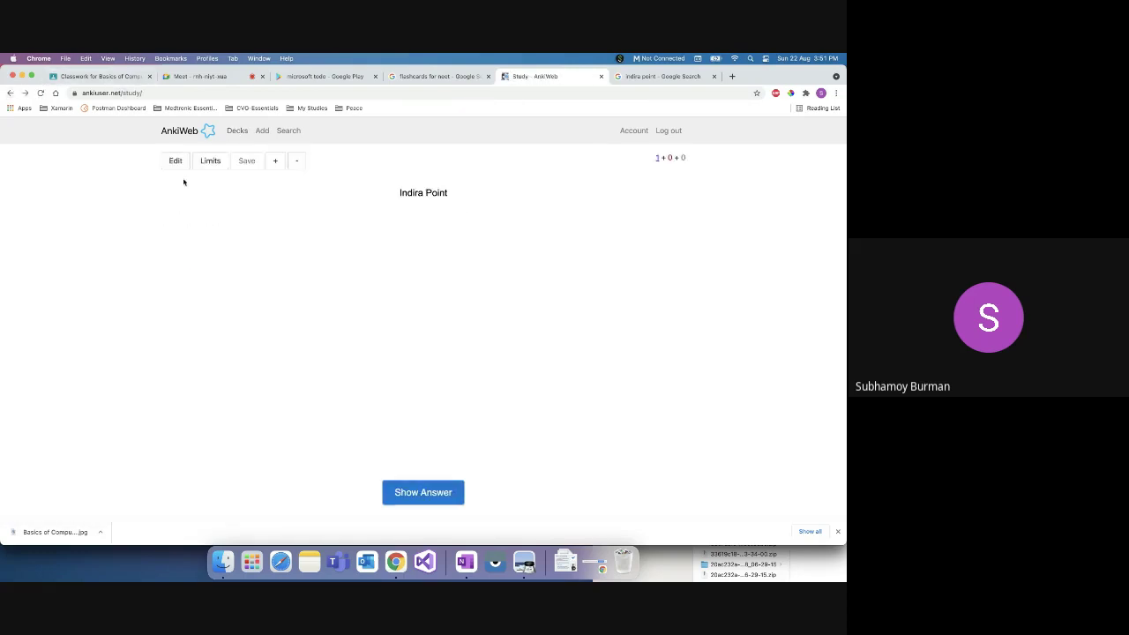
left_click(237, 133)
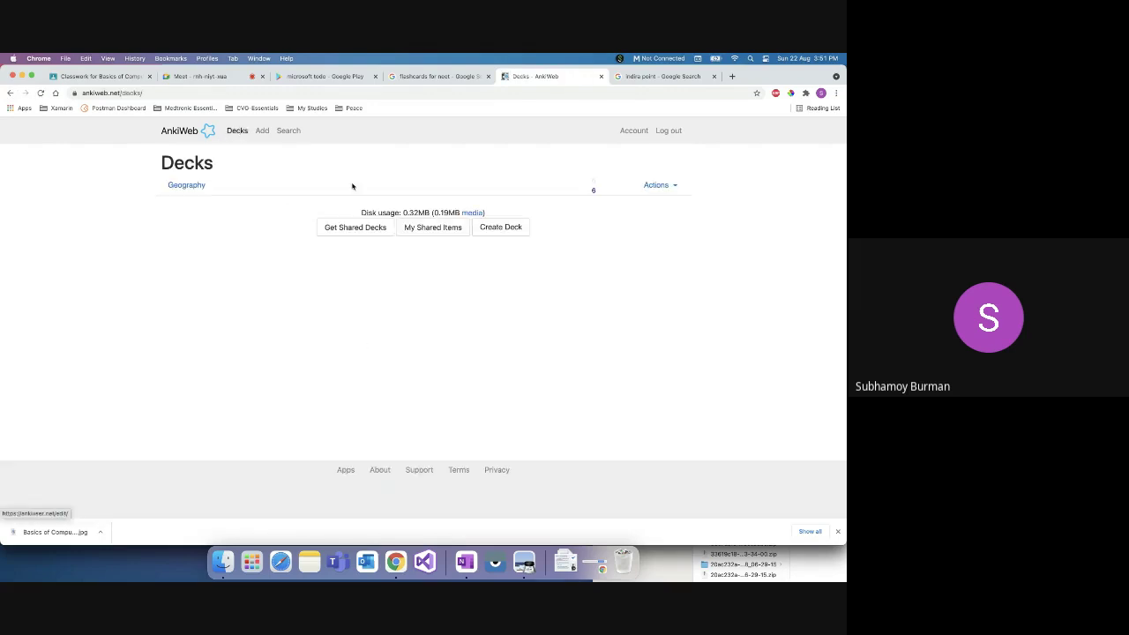
left_click(188, 187)
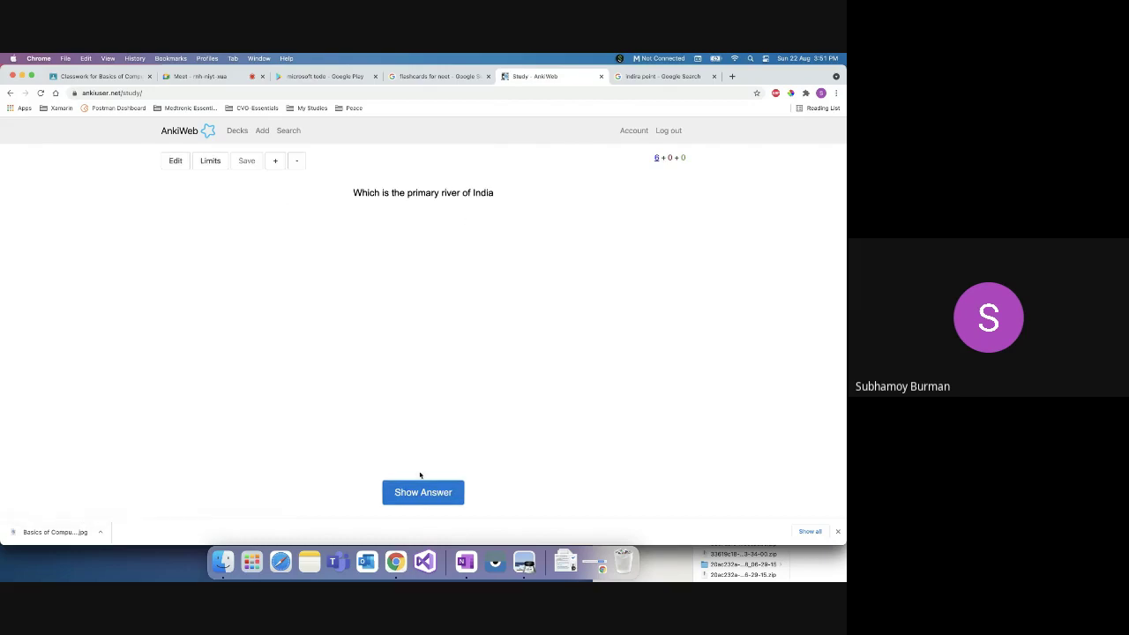
Step: Reveal the primary river card's answer and rate it Again twice
triple_click(422, 197)
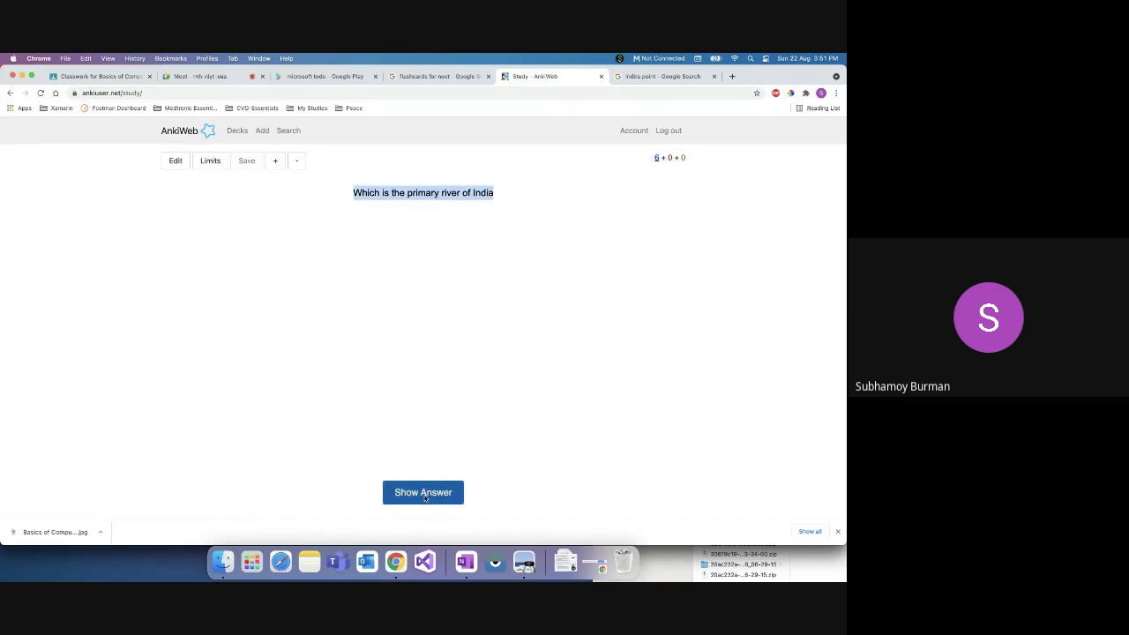
left_click(424, 493)
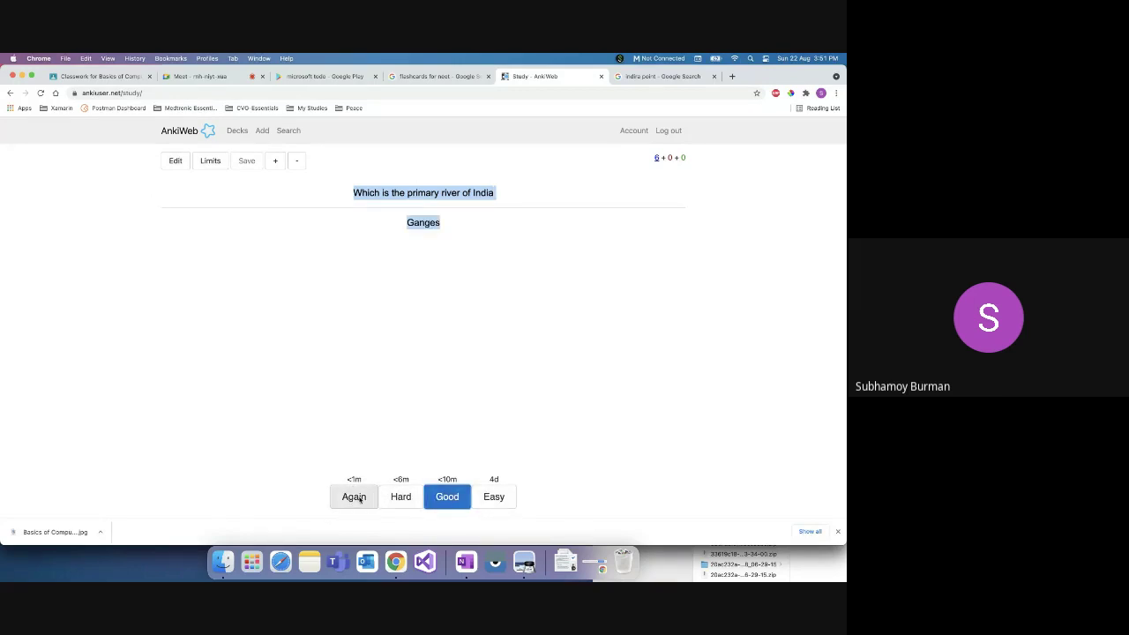
left_click(433, 351)
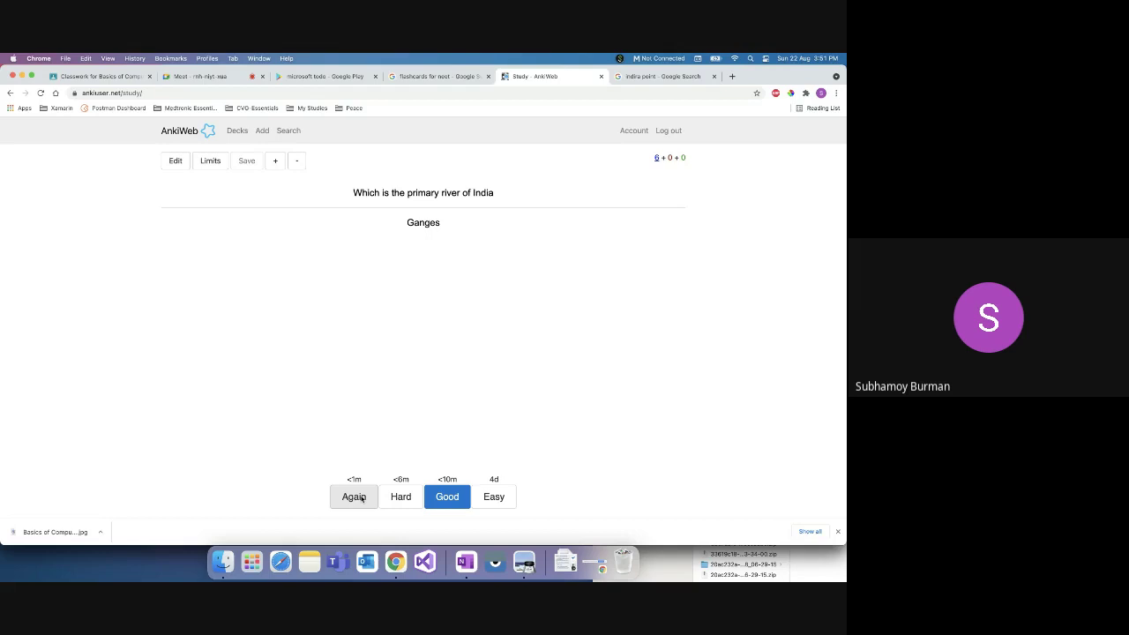
left_click(353, 497)
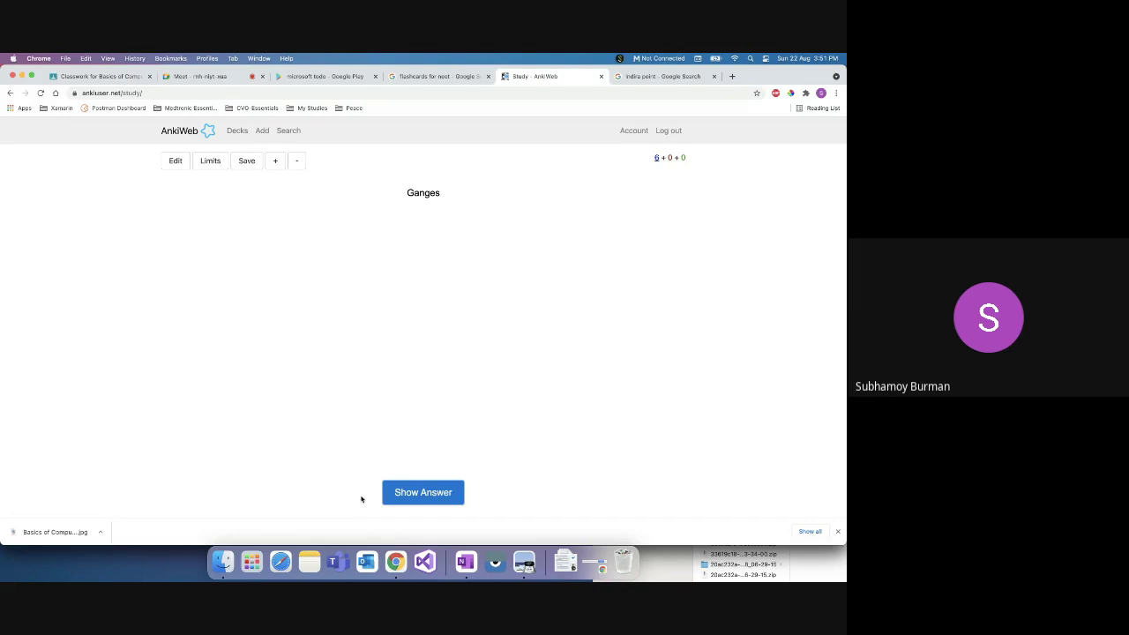
left_click(425, 499)
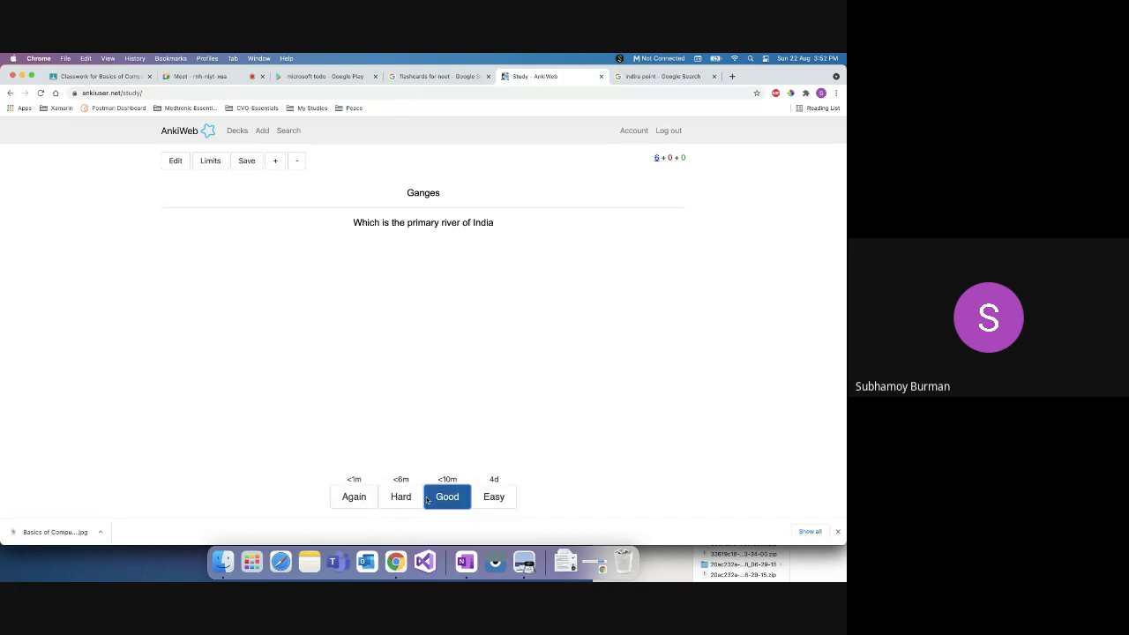
left_click(349, 499)
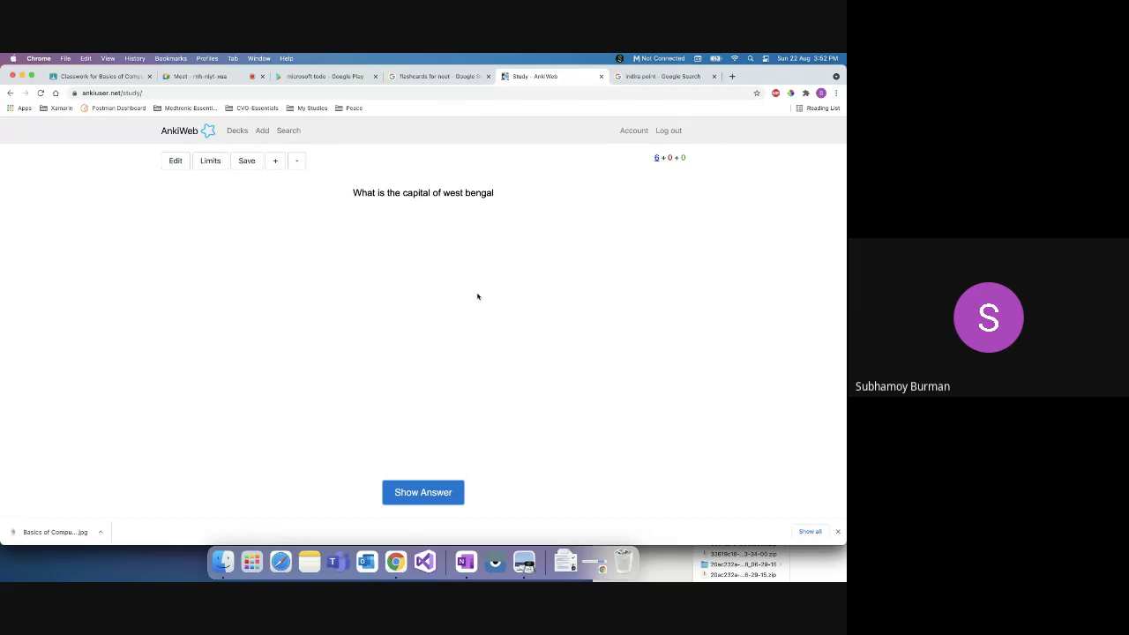
Step: Reveal the West Bengal capital card, rate it Easy, then Good on its next showing
left_click(447, 490)
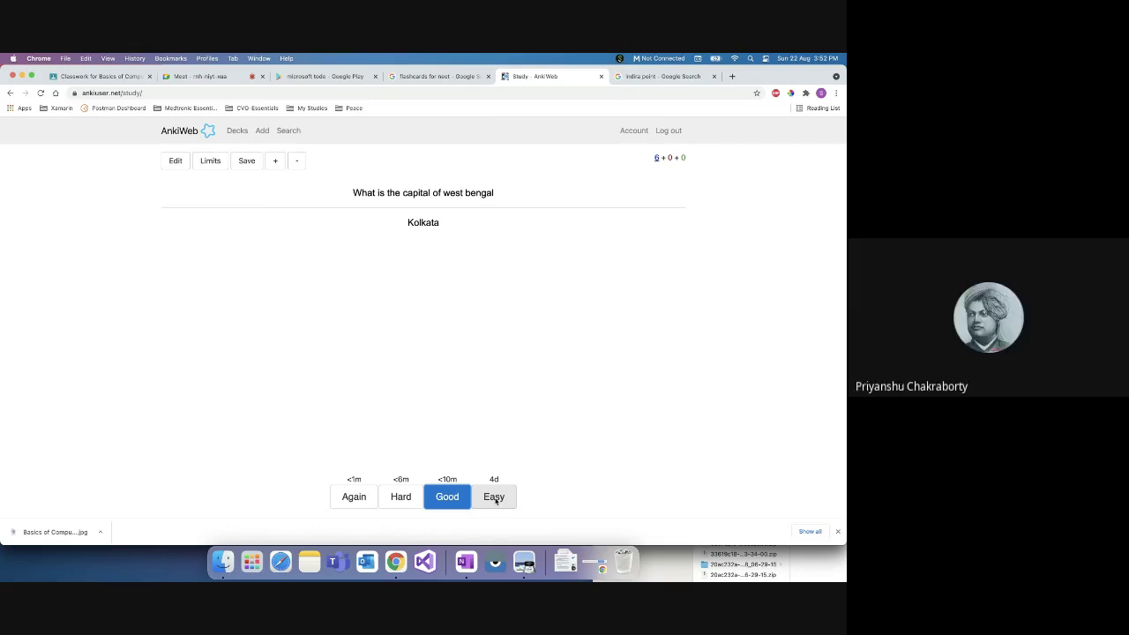
left_click(494, 497)
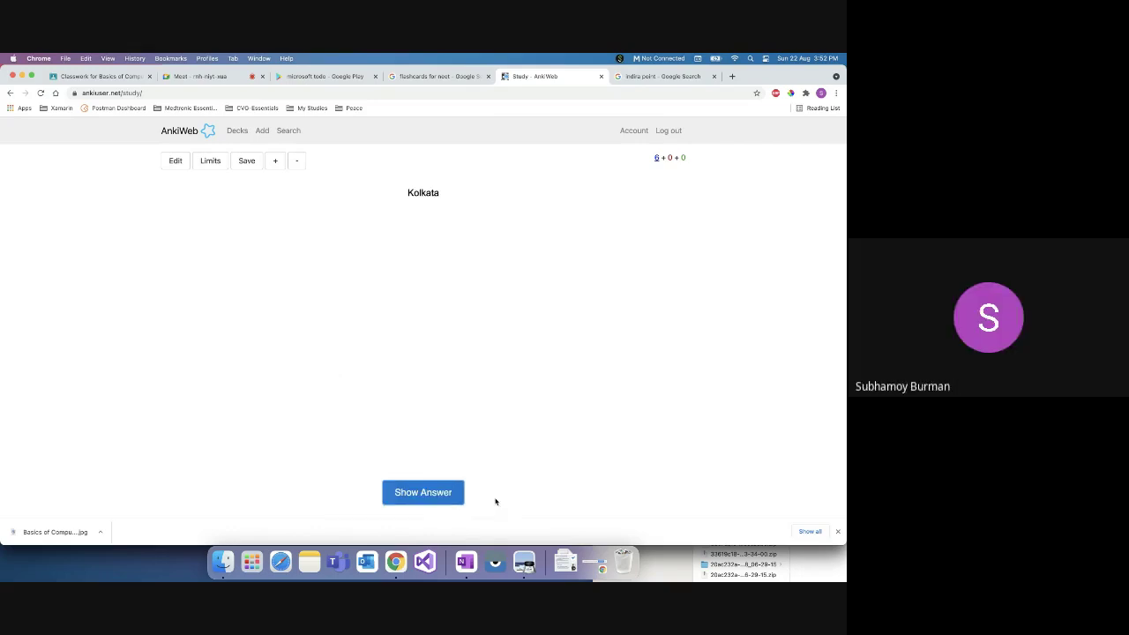
left_click(441, 494)
left_click(450, 498)
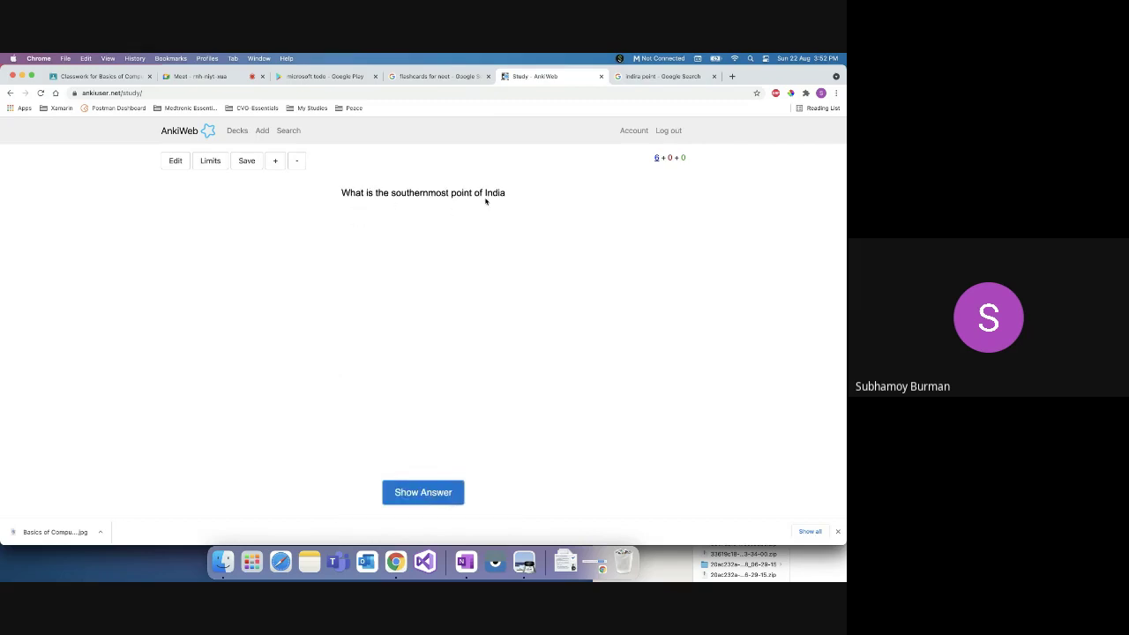
Step: Review the Indira Point cards rating Again, and the Ganges card rating Good
left_click(418, 497)
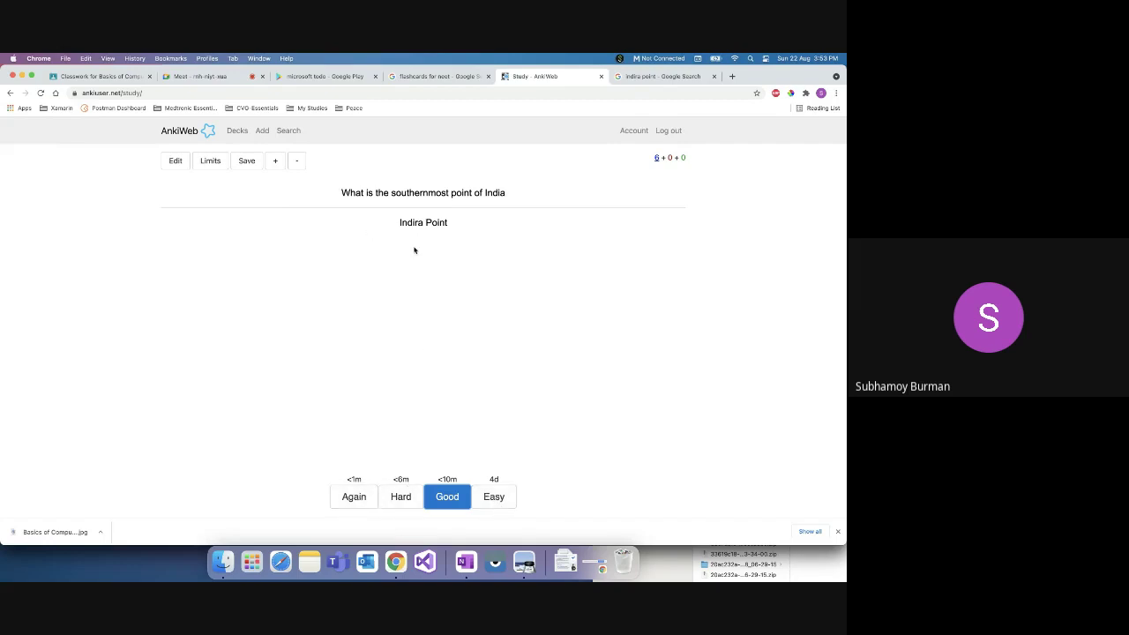
left_click(354, 496)
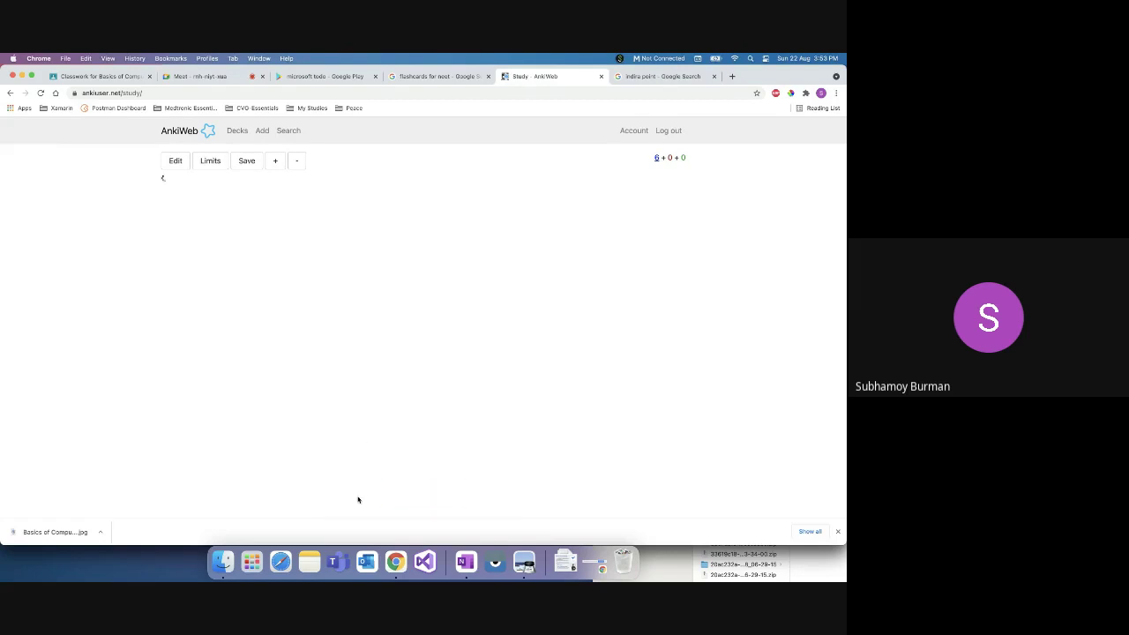
left_click(405, 492)
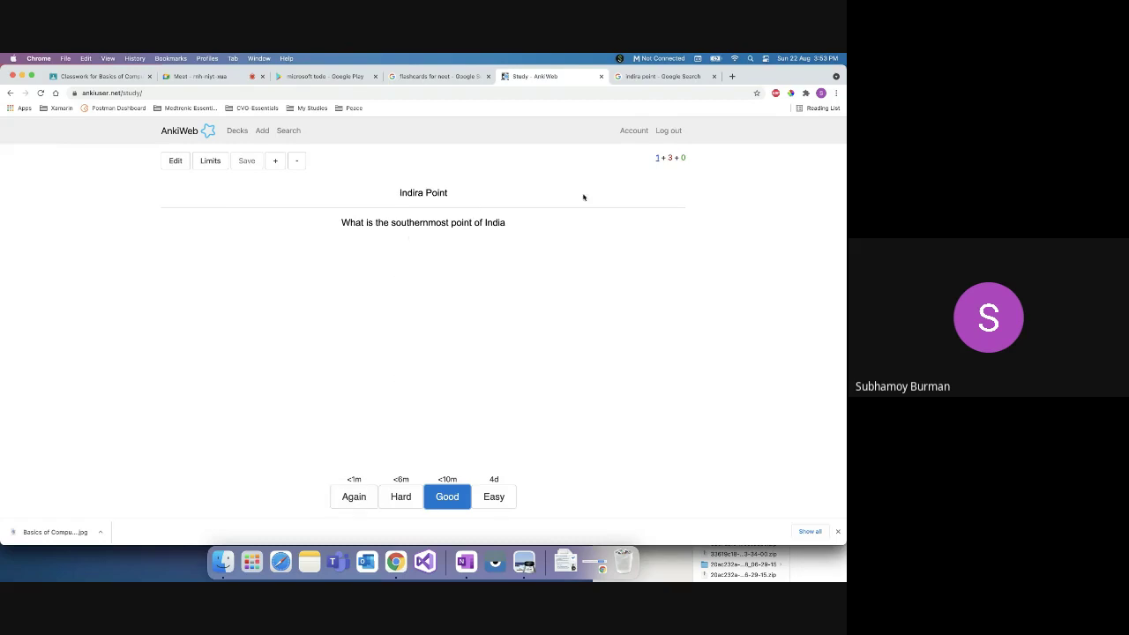
left_click(353, 497)
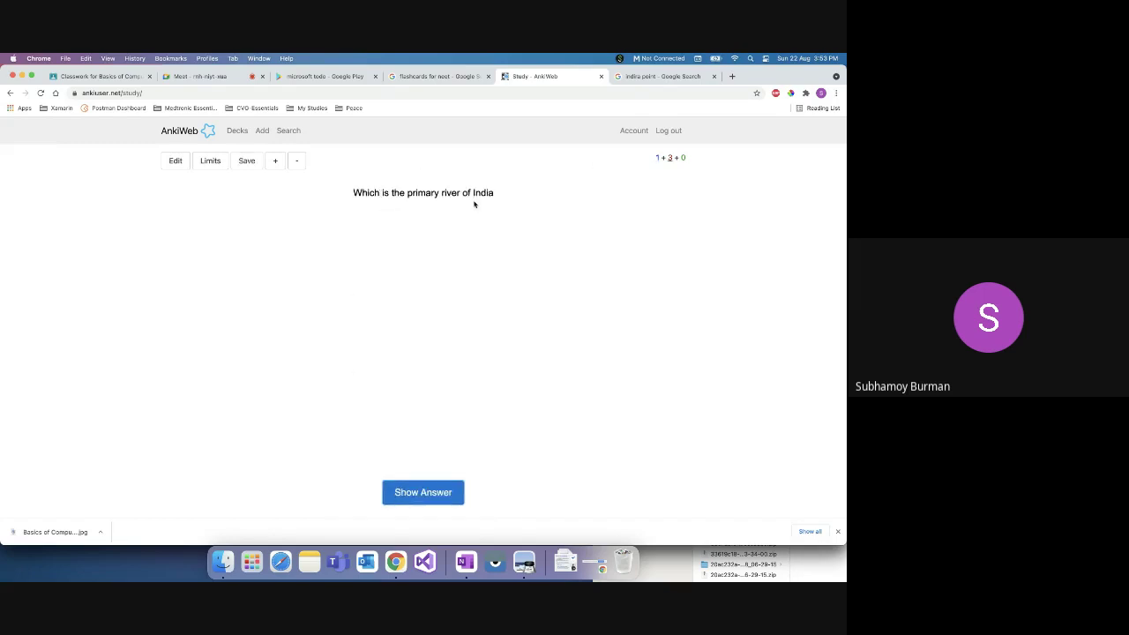
left_click(422, 485)
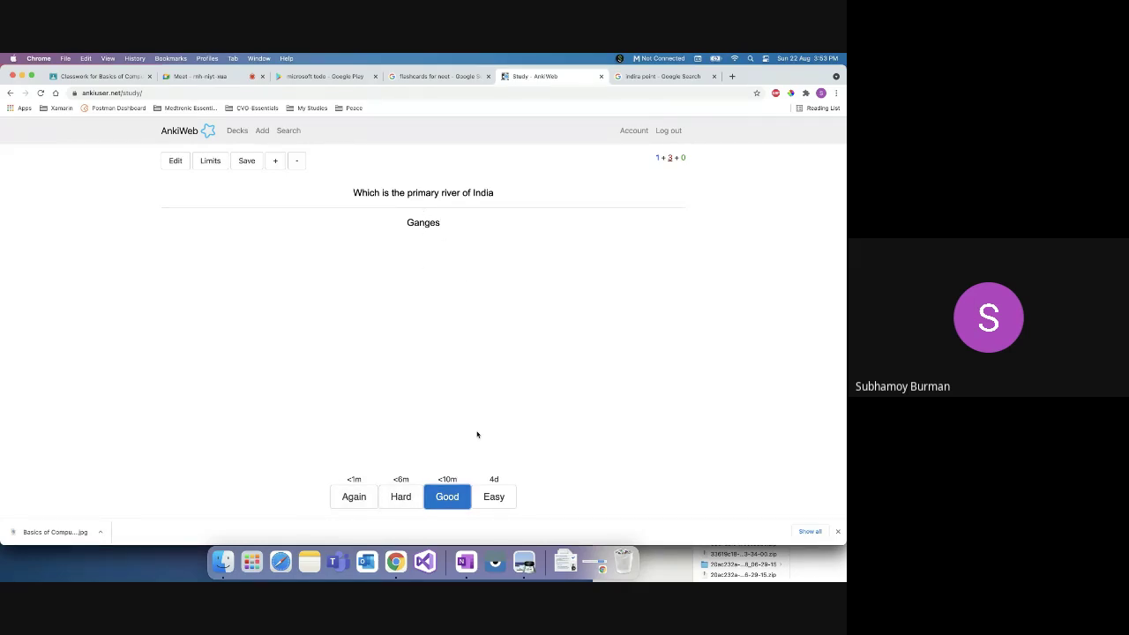
left_click(446, 499)
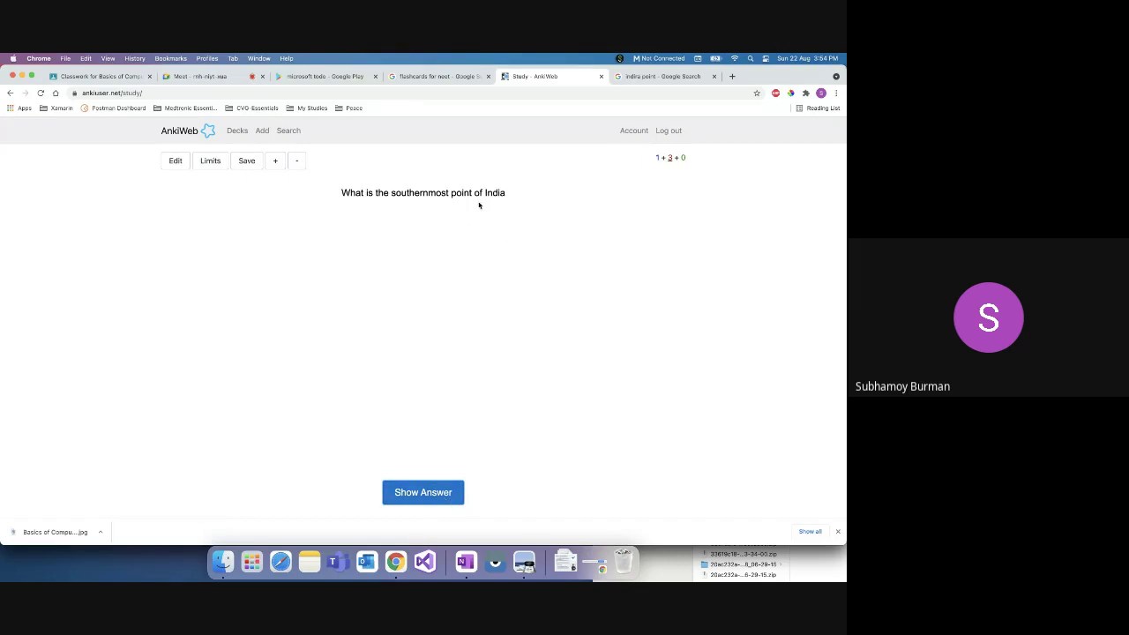
left_click(428, 485)
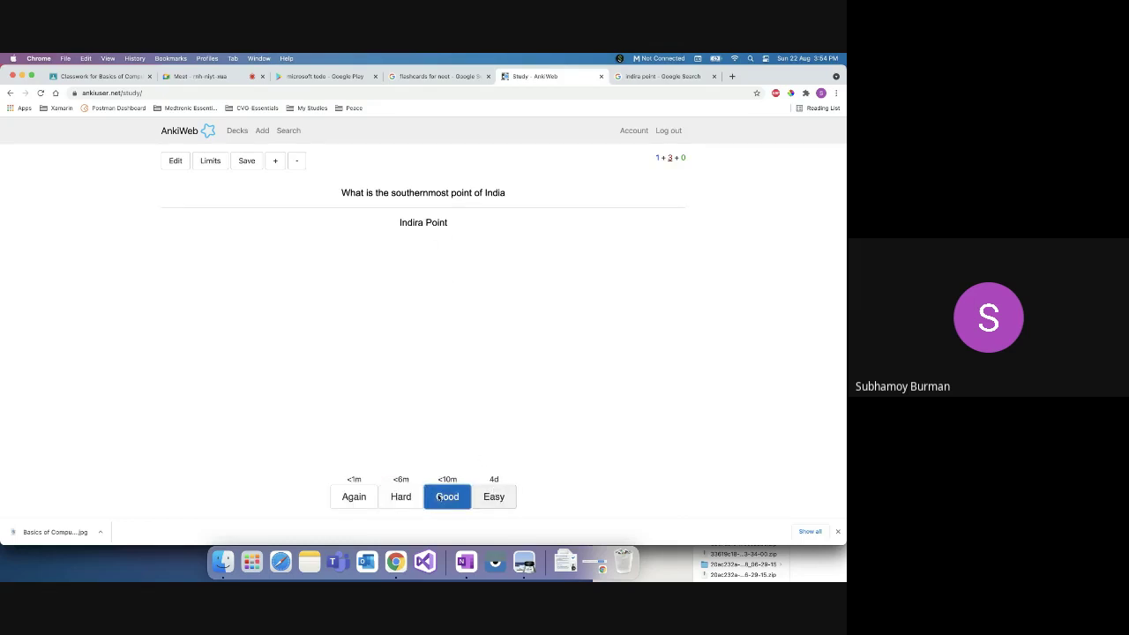
left_click(357, 497)
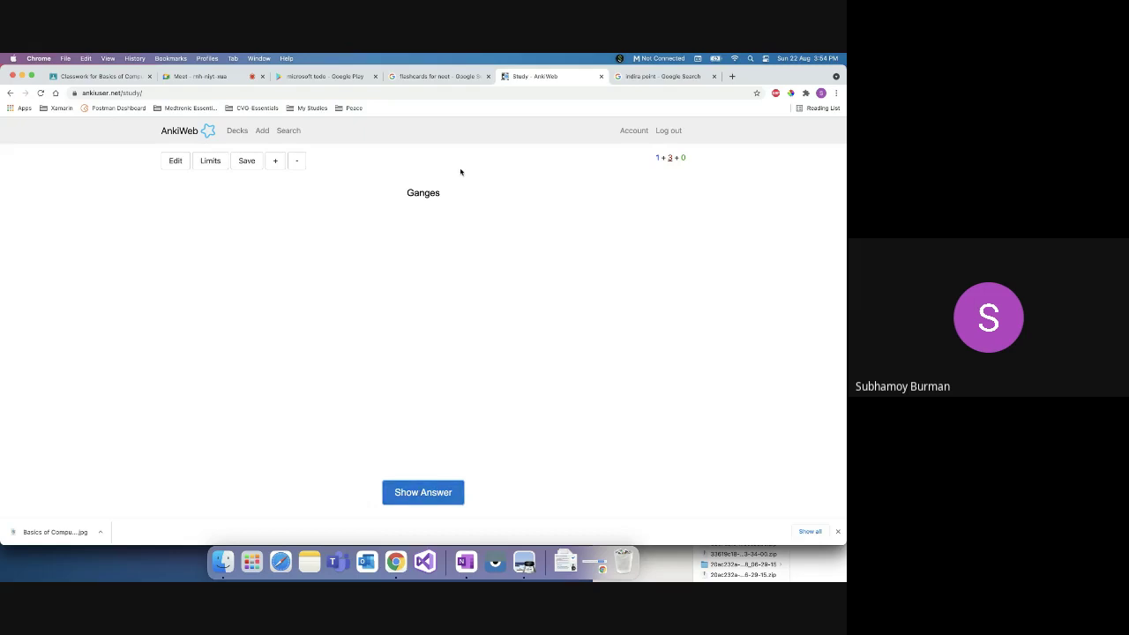
Step: Keep reviewing until Ganges is rated Easy, reveal Indira Point, and return to Decks
left_click(412, 492)
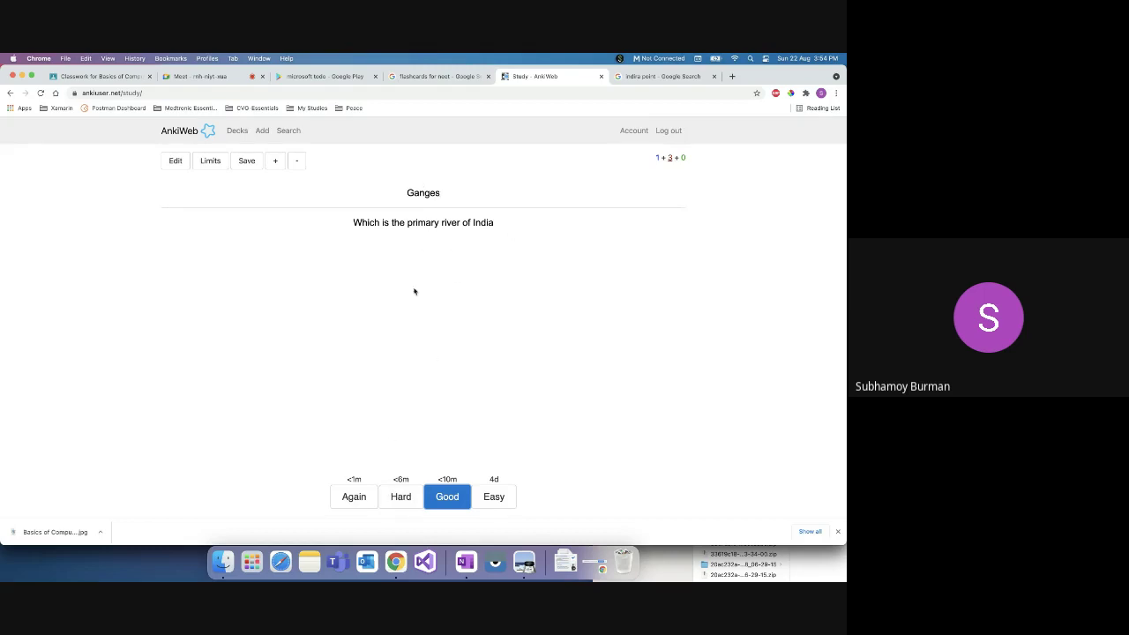
left_click(356, 499)
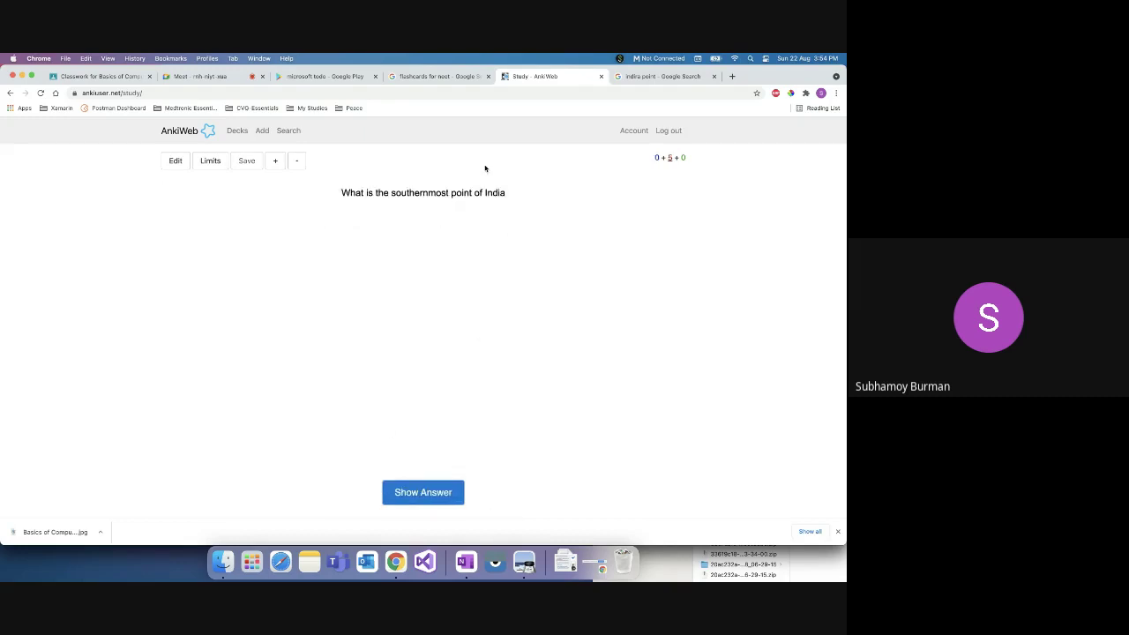
left_click(424, 491)
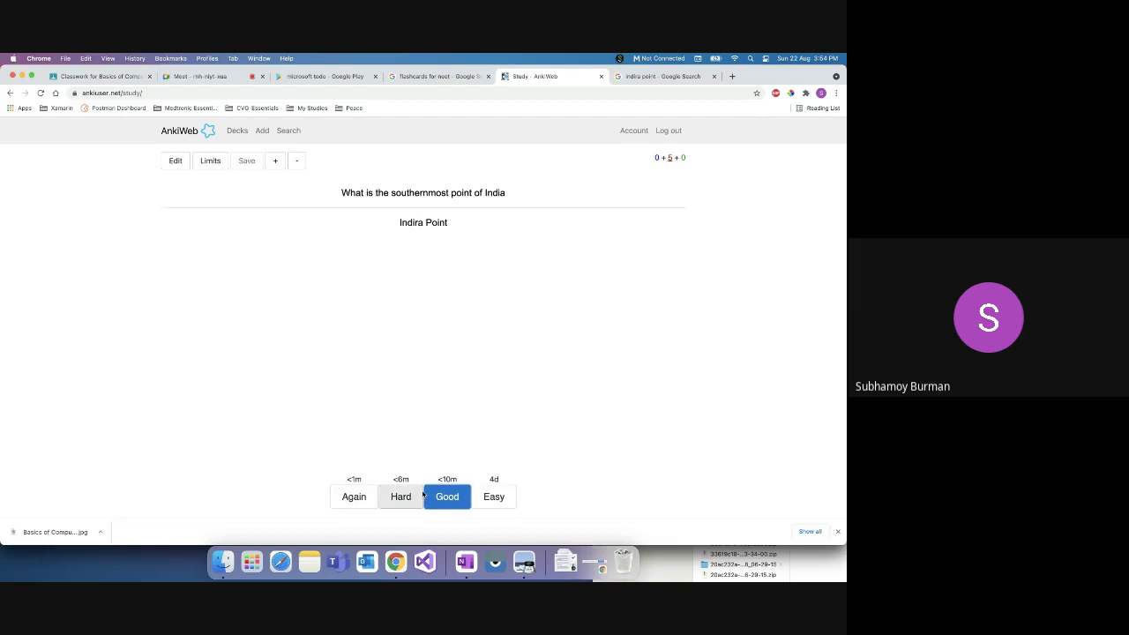
left_click(357, 501)
left_click(421, 491)
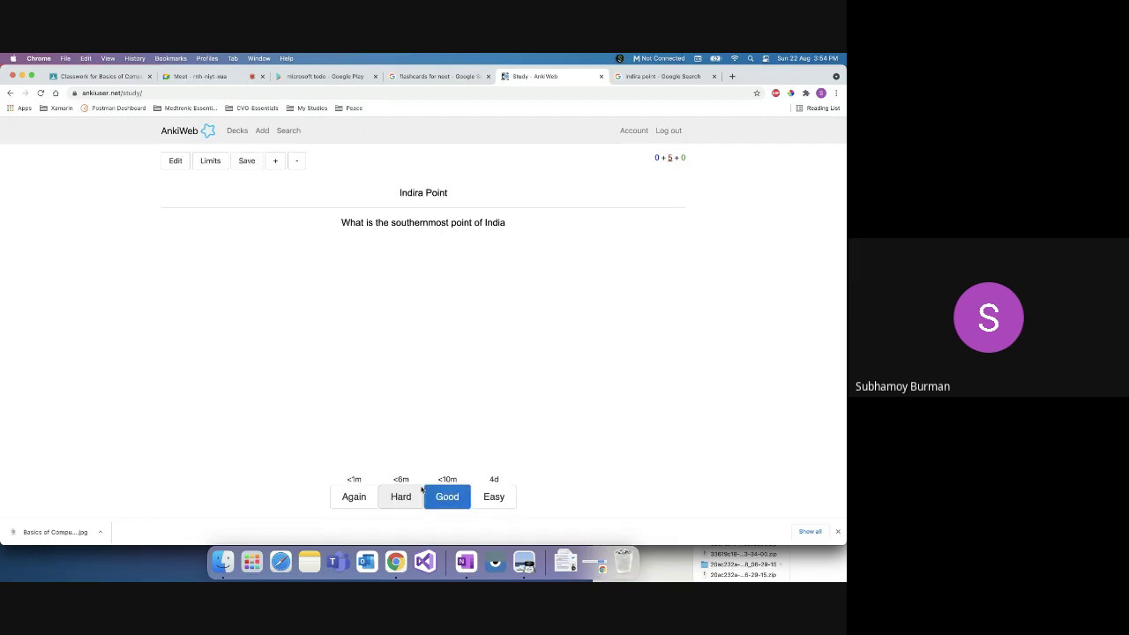
left_click(354, 497)
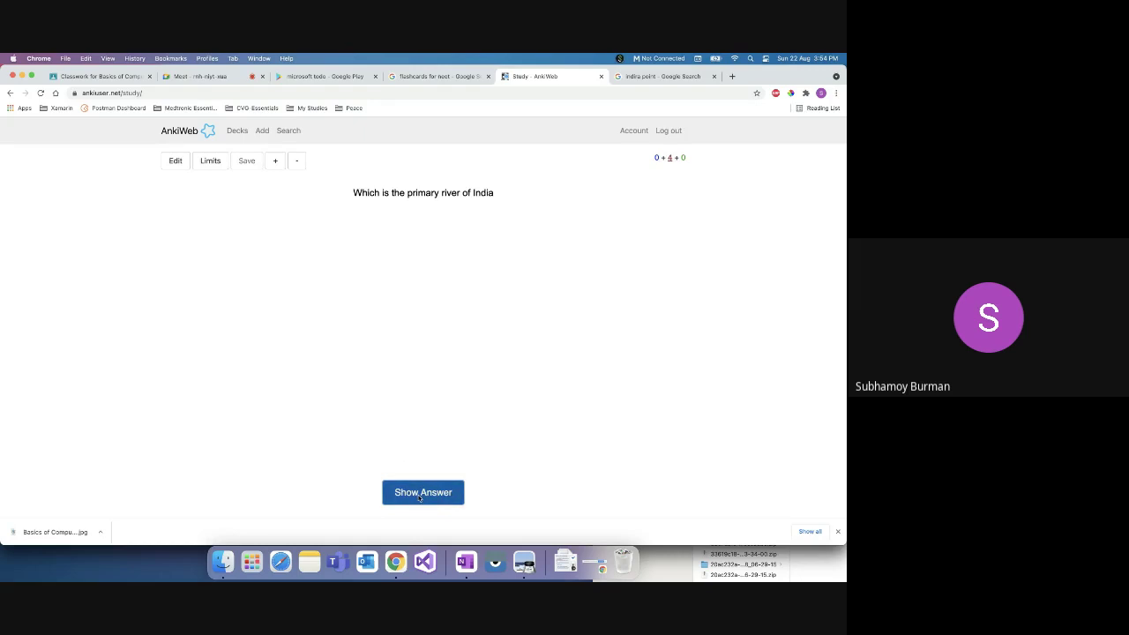
left_click(420, 497)
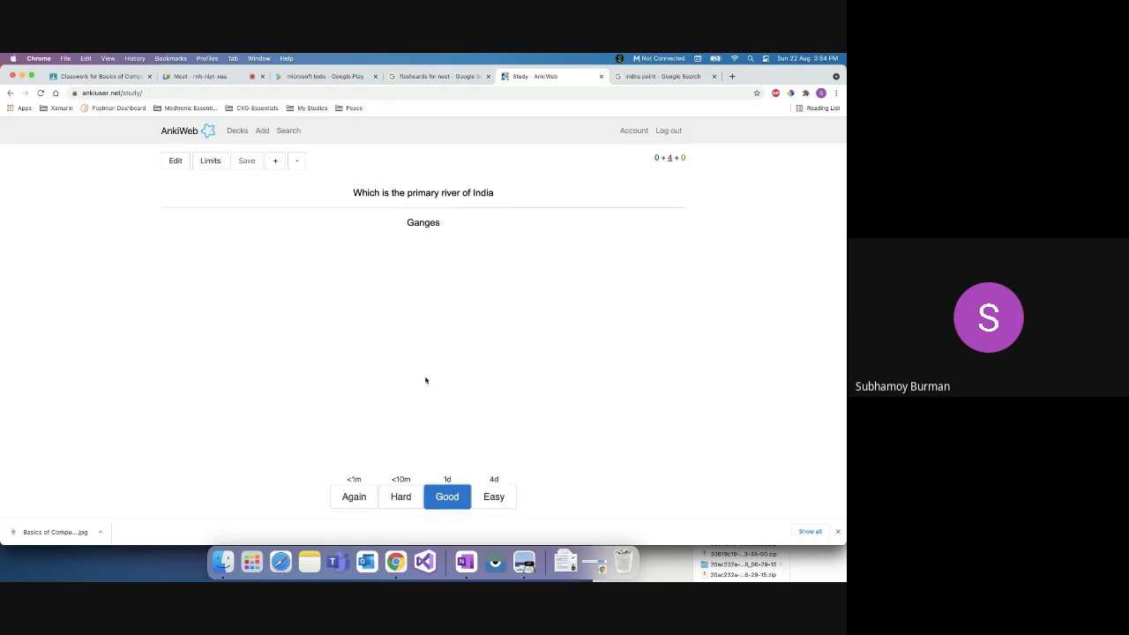
left_click(499, 498)
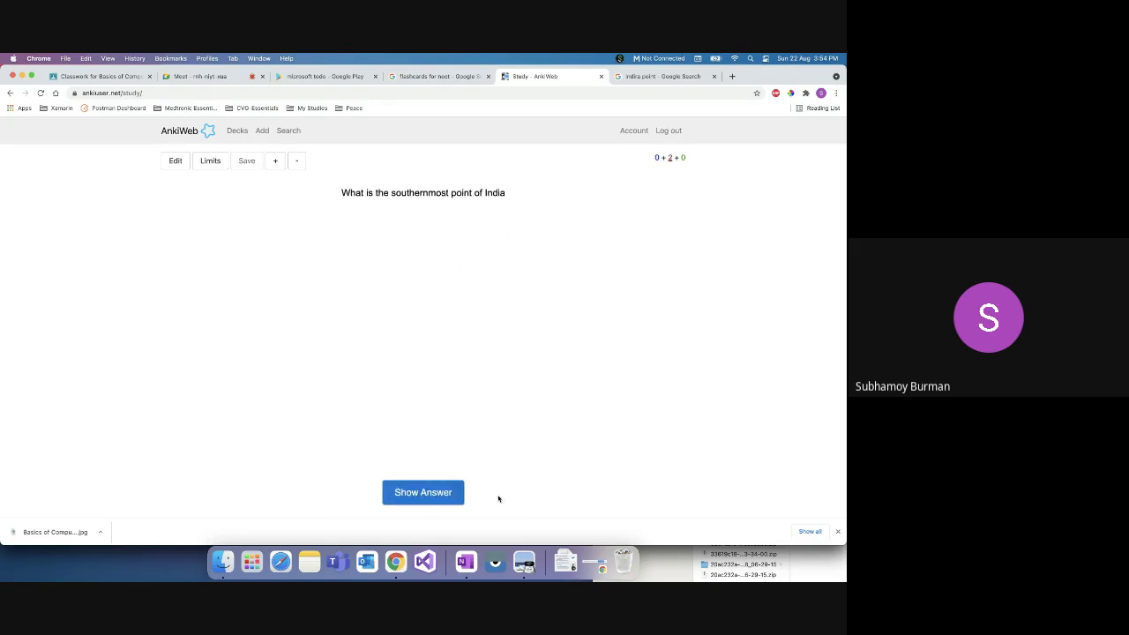
left_click(414, 492)
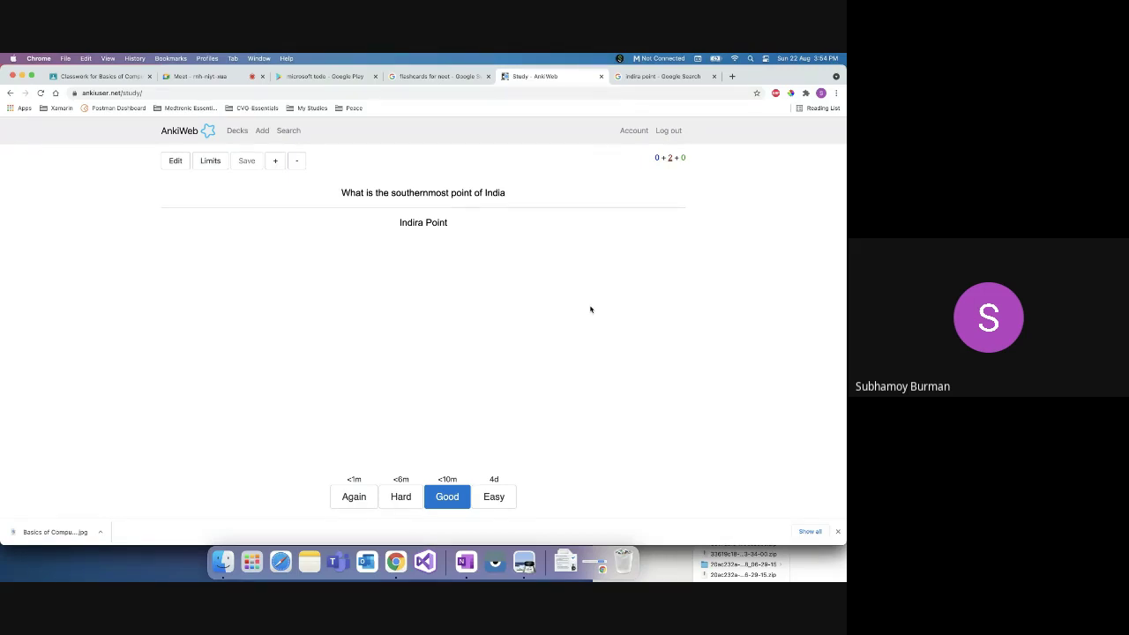
left_click(236, 133)
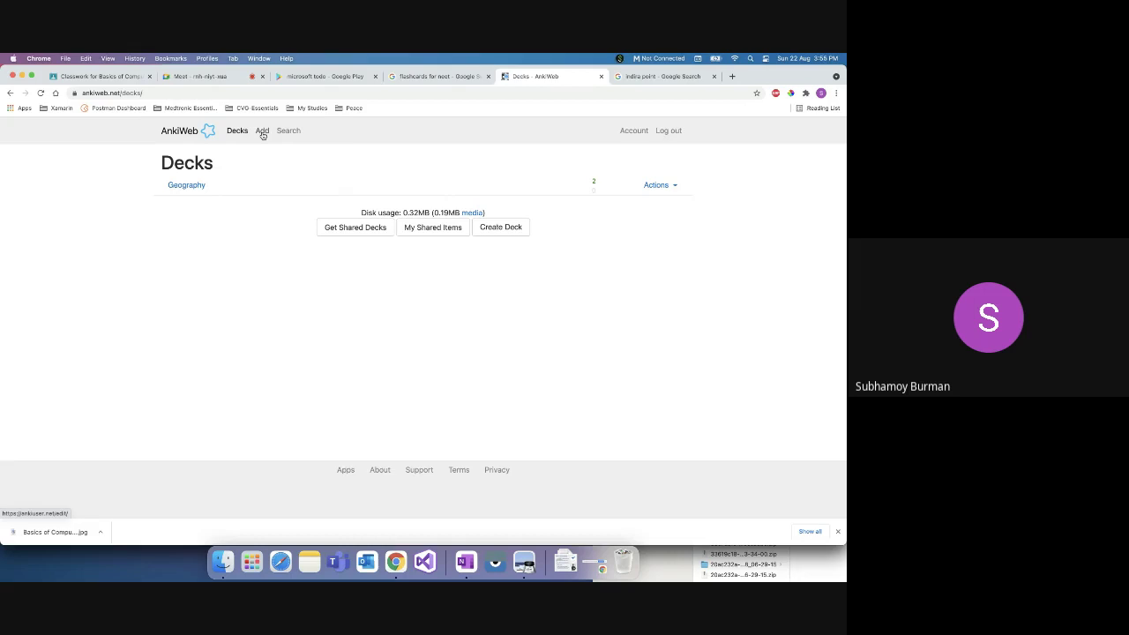
Step: Set a new note's type to Cloze in the Geography deck, then go to Search
left_click(262, 131)
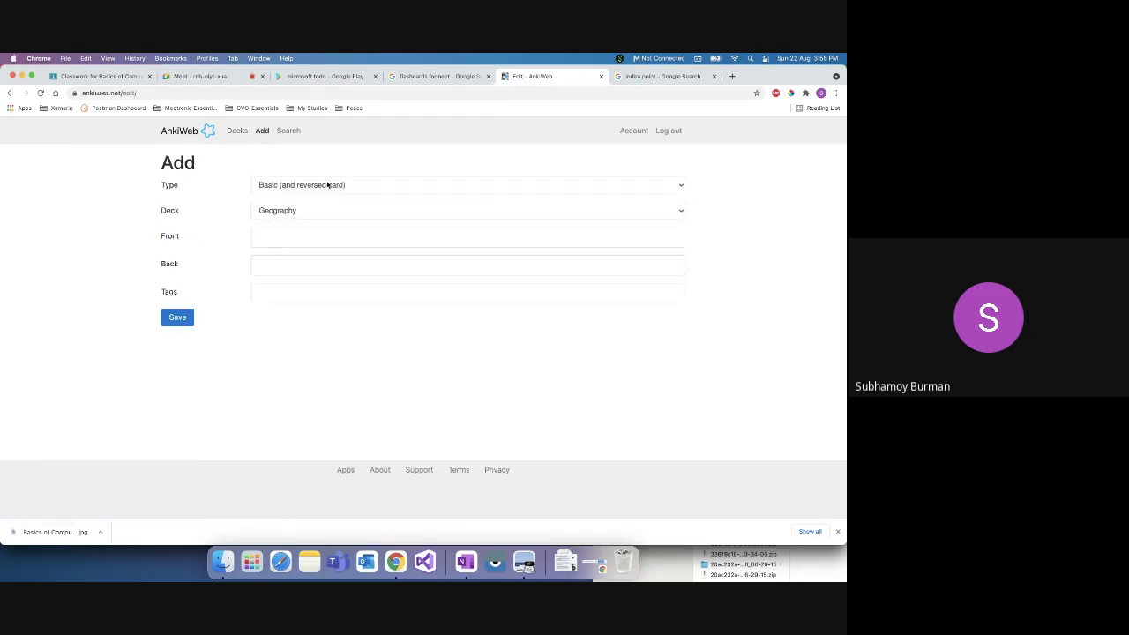
left_click(327, 185)
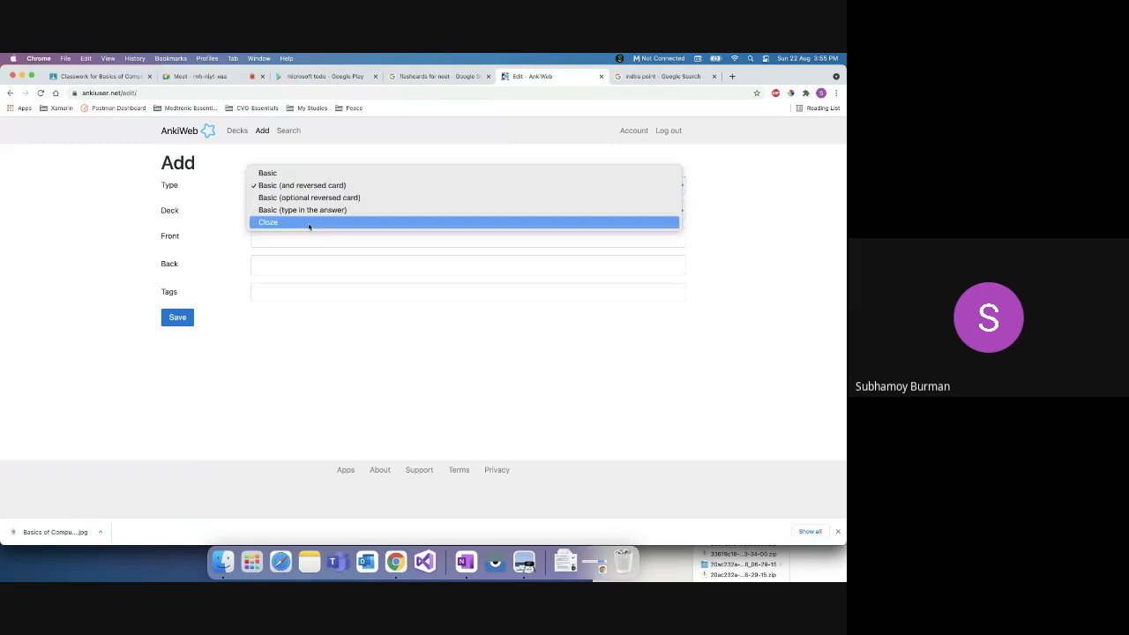
left_click(308, 223)
left_click(313, 214)
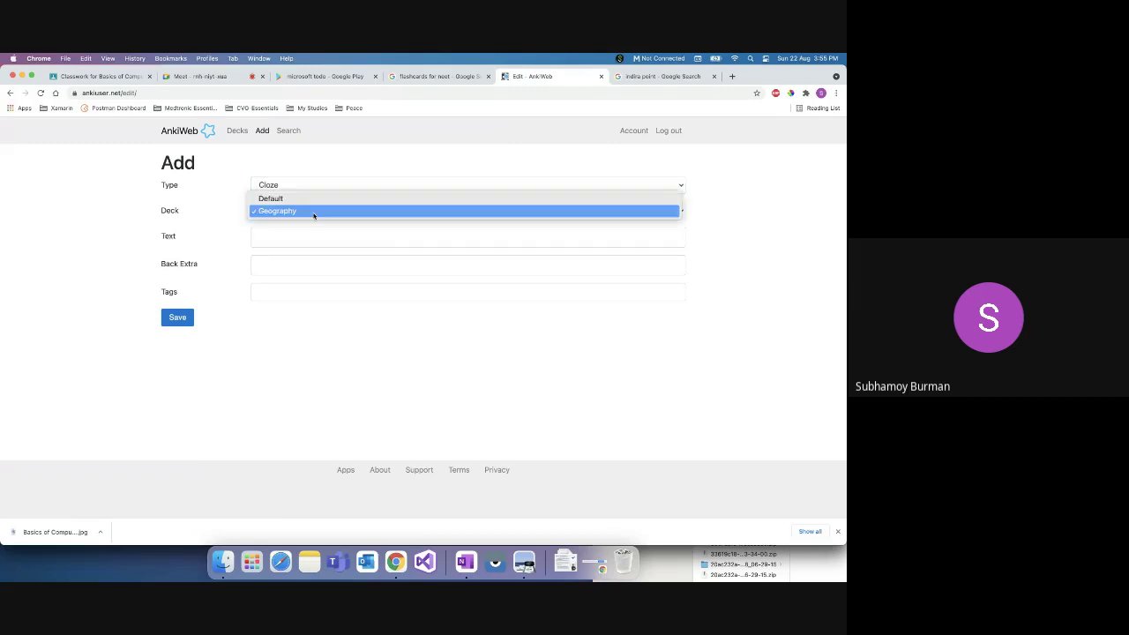
left_click(305, 182)
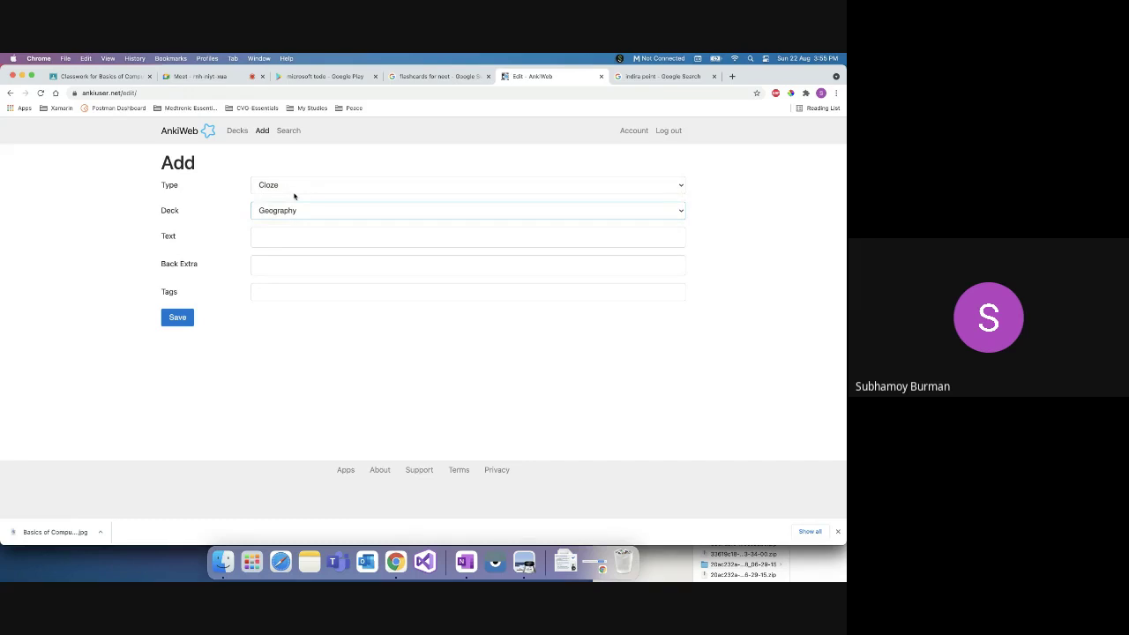
left_click(289, 133)
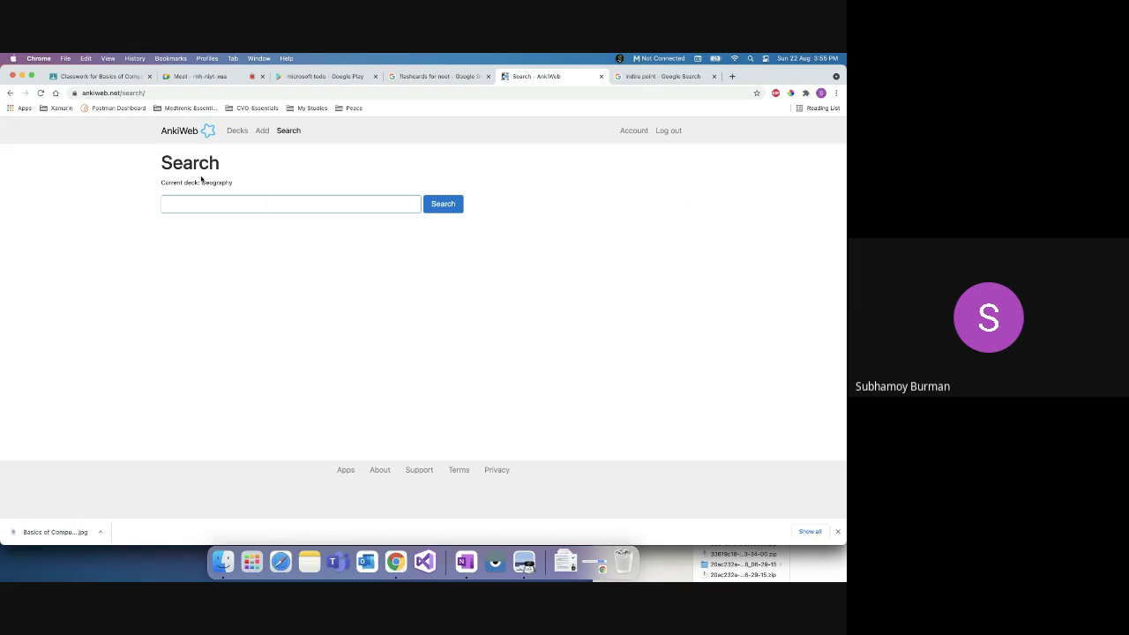
Step: Search AnkiWeb for 'ganges' to find the India river card, then return to Decks
type("ganges")
left_click(441, 204)
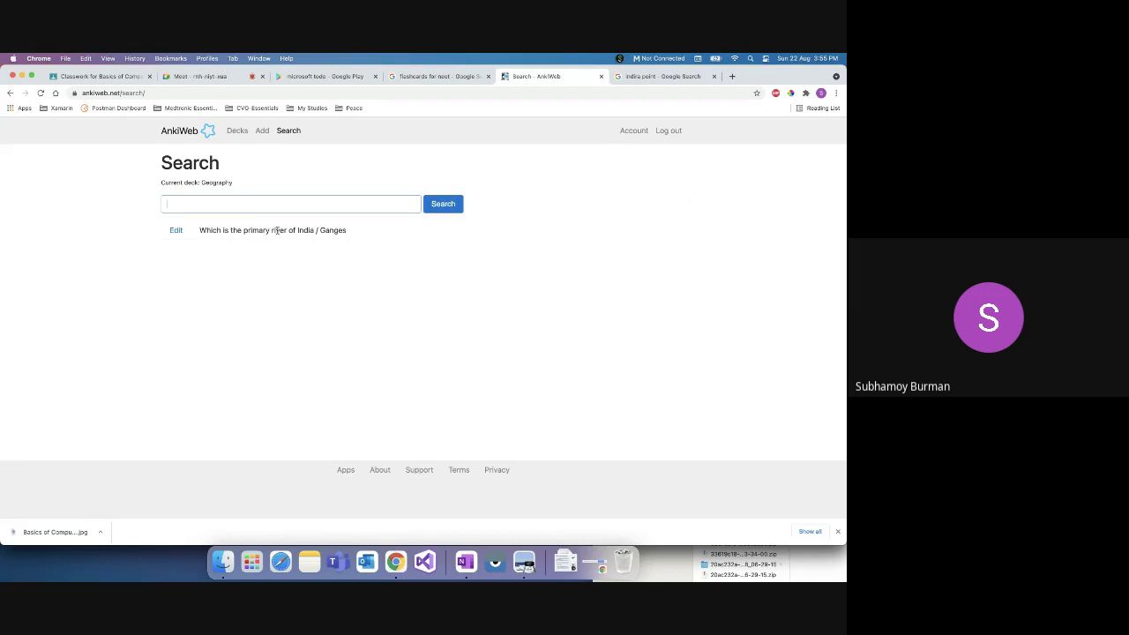
left_click(237, 132)
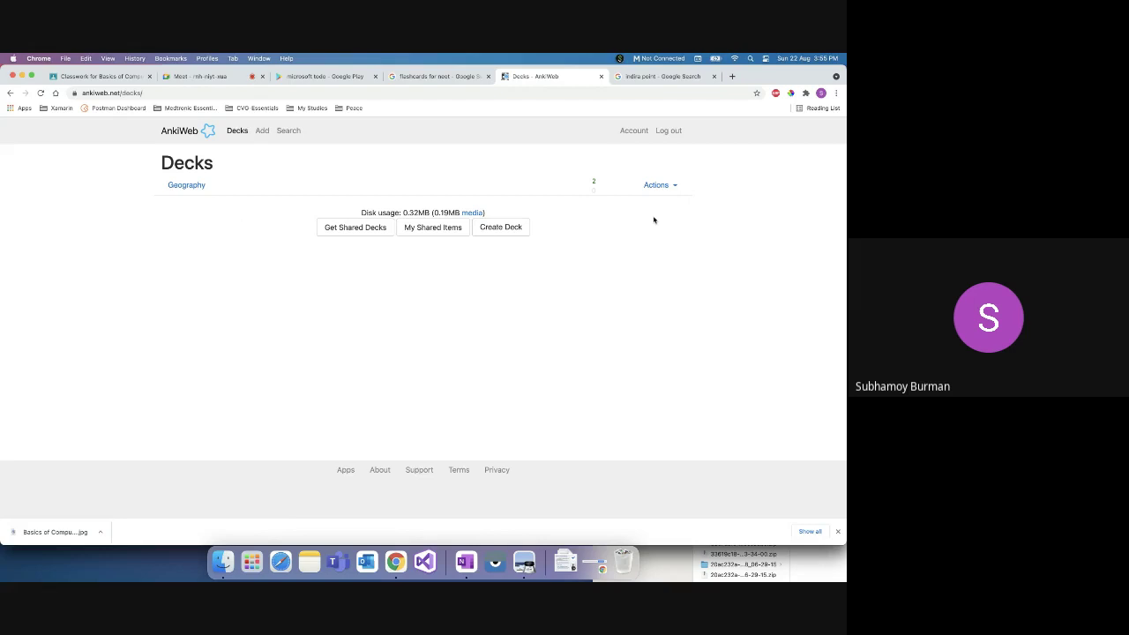
left_click(517, 94)
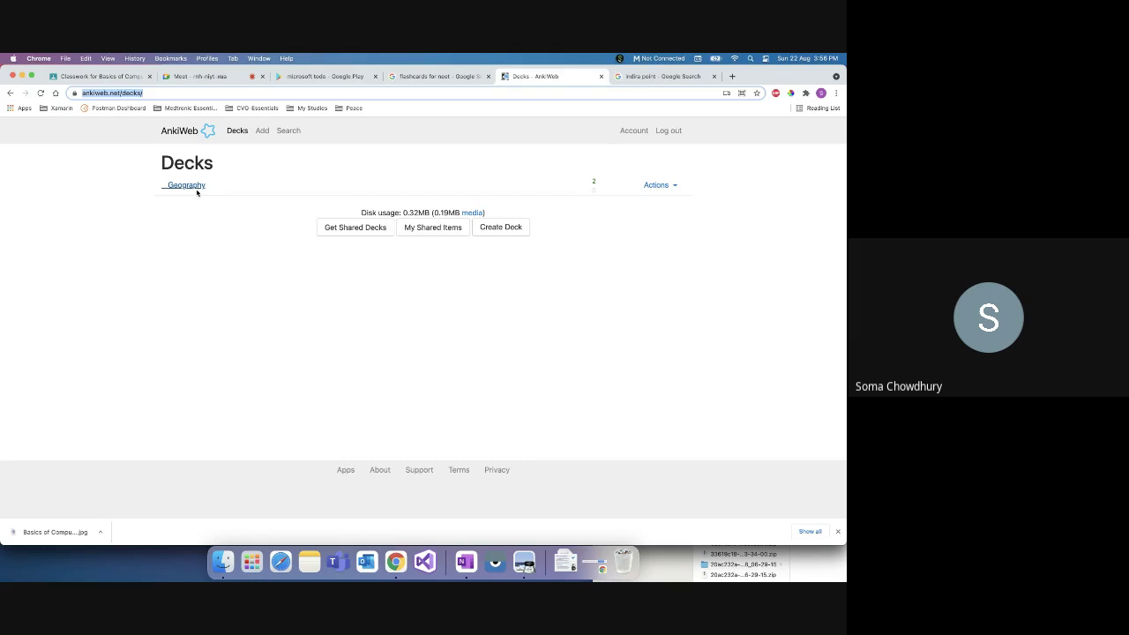
Step: Study the remaining Geography cards, rating one Good and Indira Point Easy, finishing the deck
left_click(197, 193)
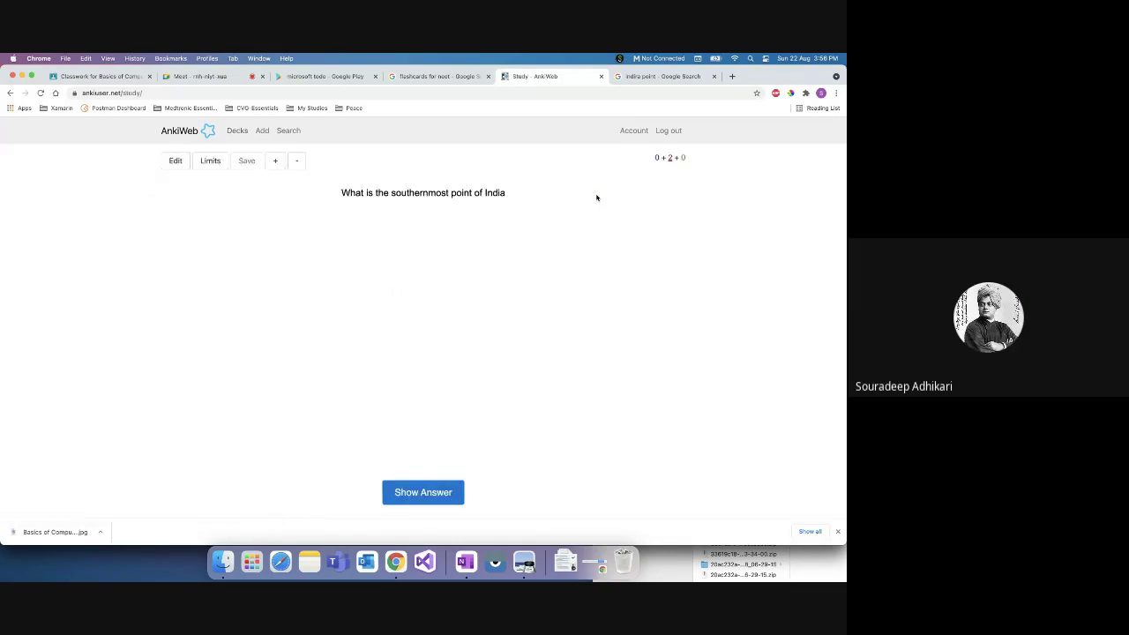
left_click(432, 497)
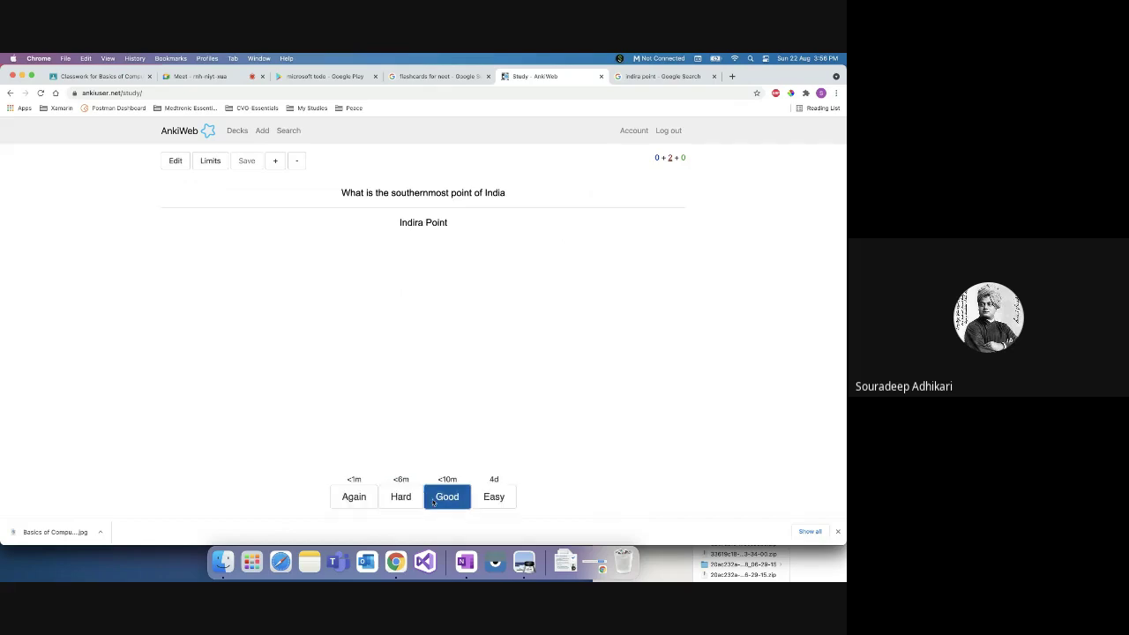
left_click(434, 499)
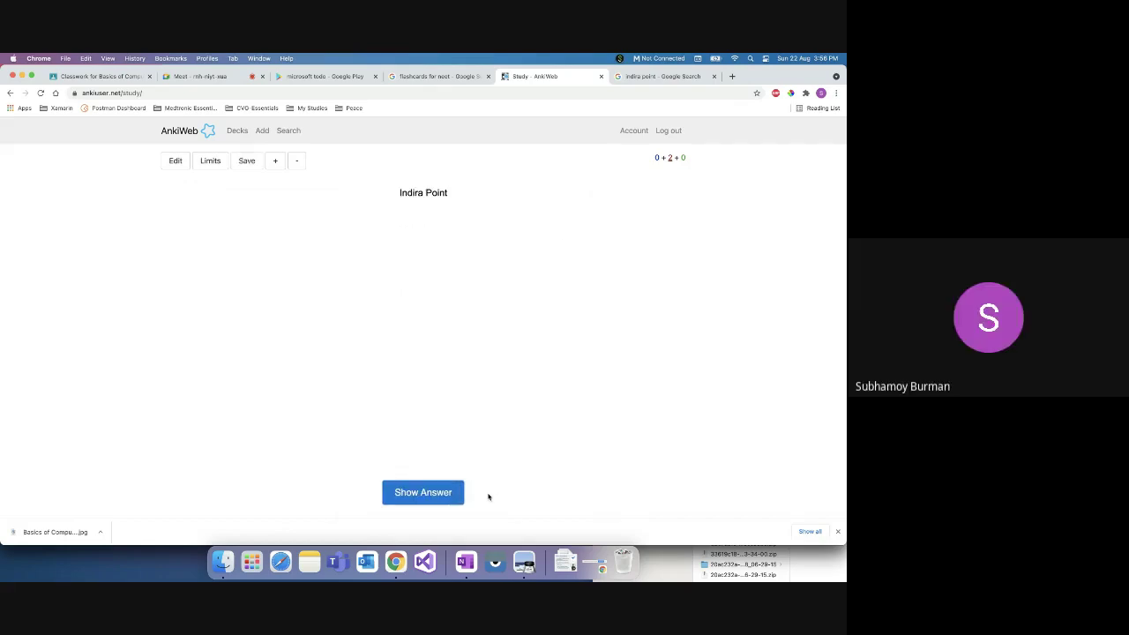
left_click(440, 496)
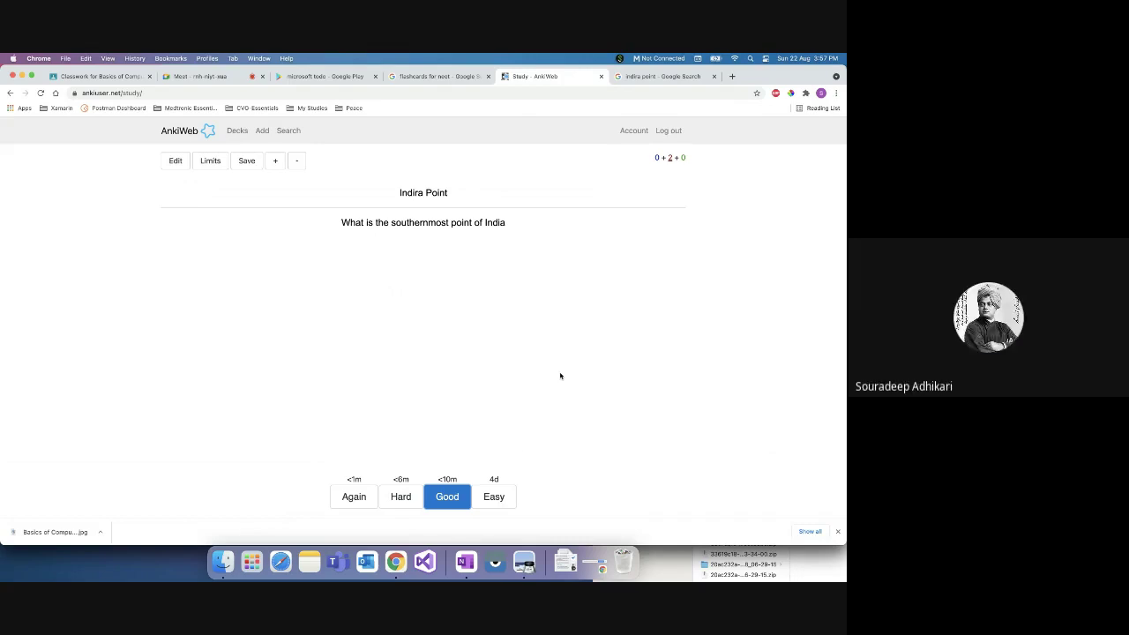
left_click(497, 498)
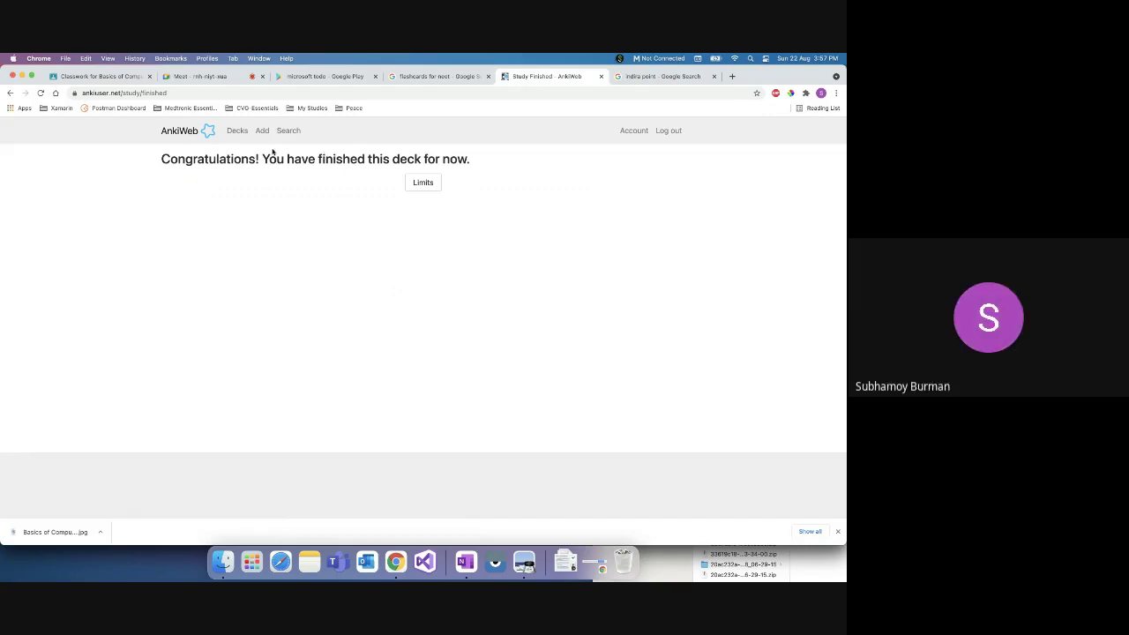
Step: Open the Geography deck's limits showing 20 new cards and 200 reviews per day
left_click(233, 132)
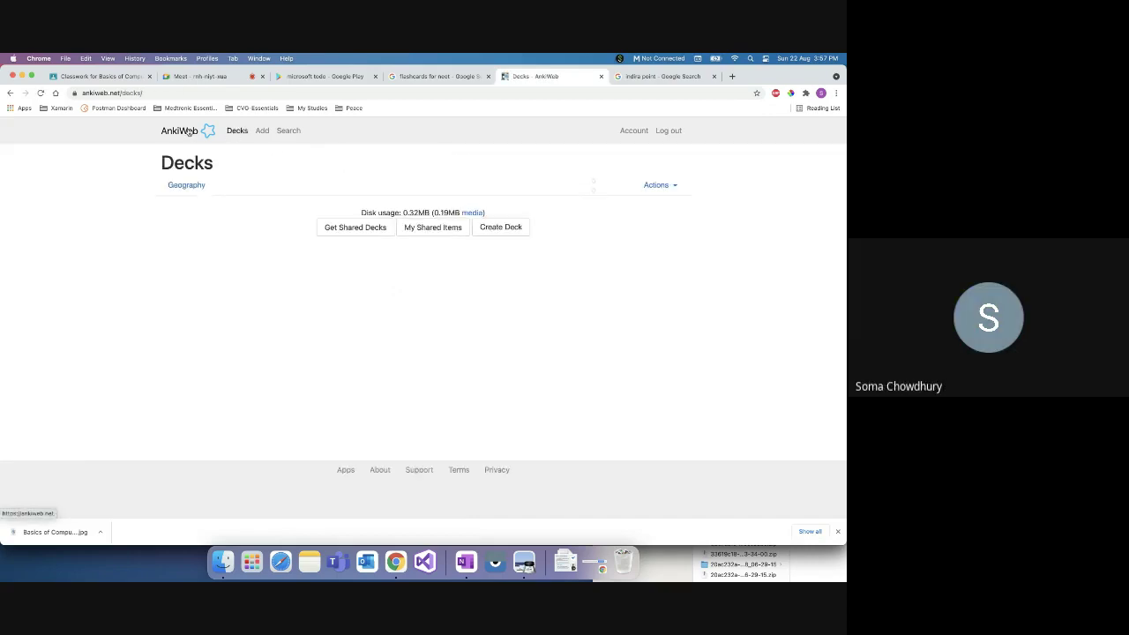
left_click(199, 186)
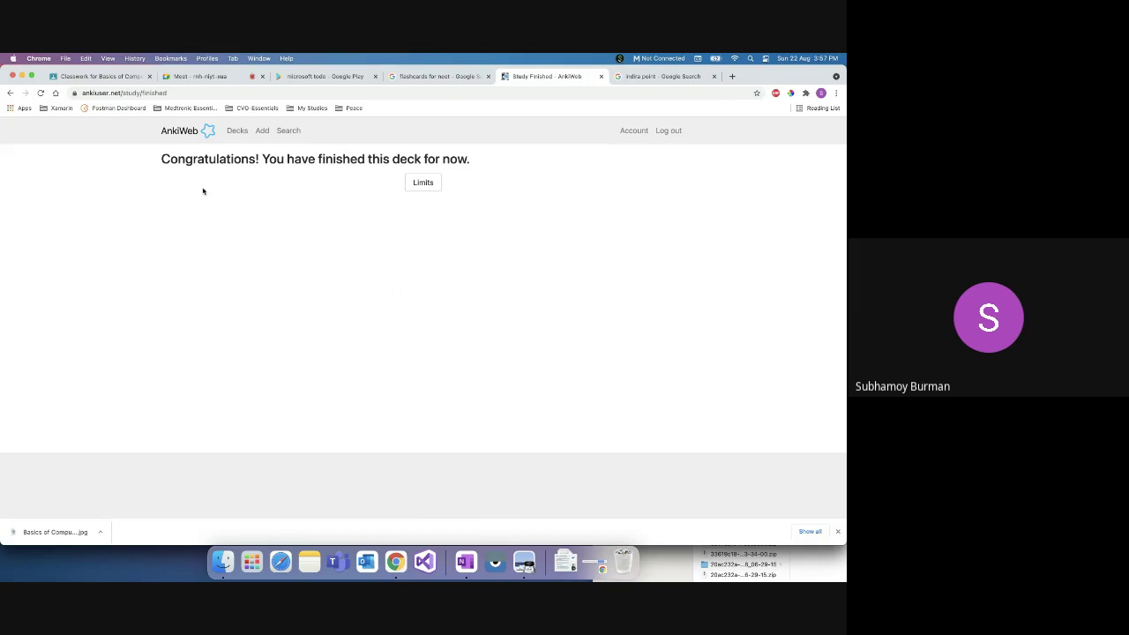
left_click(422, 183)
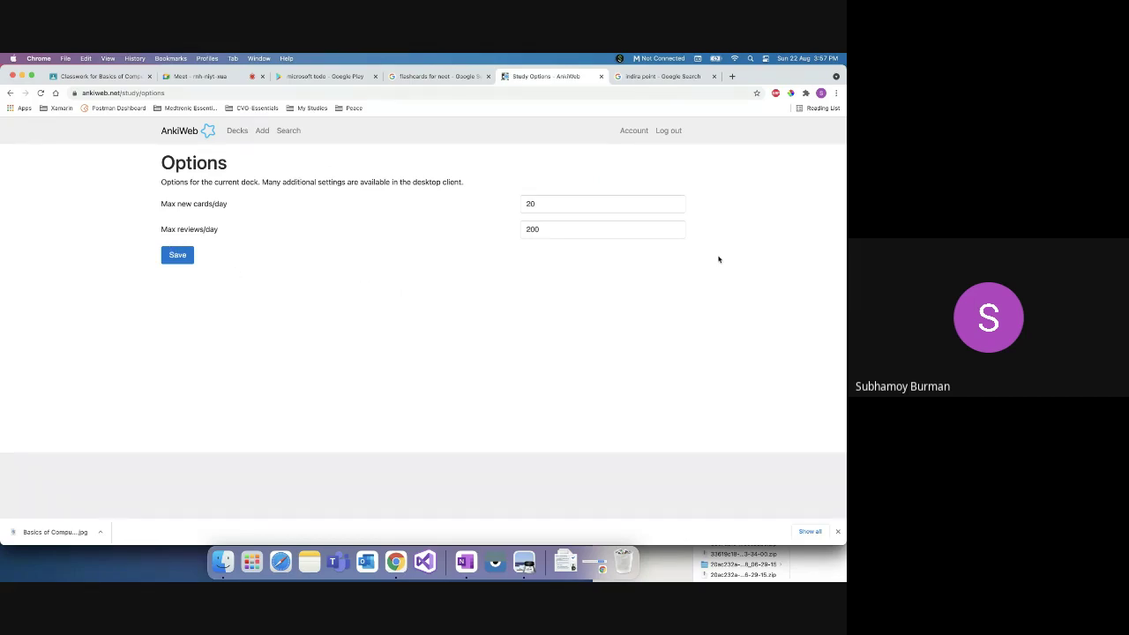
Step: Go back from the Options page to the deck-finished page
left_click(9, 92)
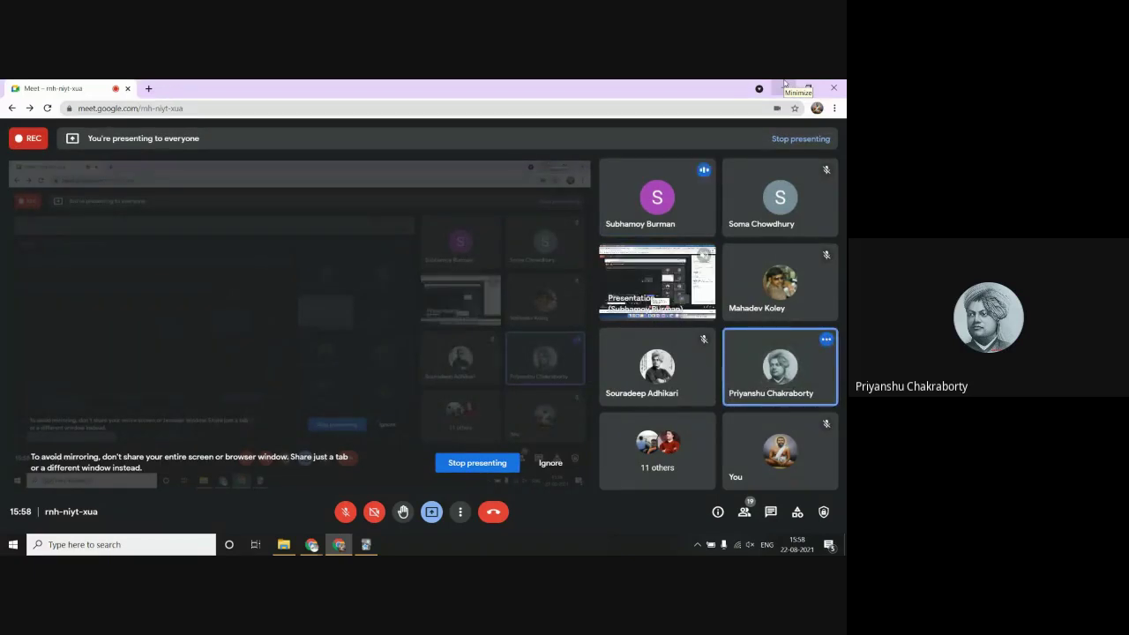
Step: Minimize the Meet window, maximize Chrome, and open a new blank tab
left_click(784, 88)
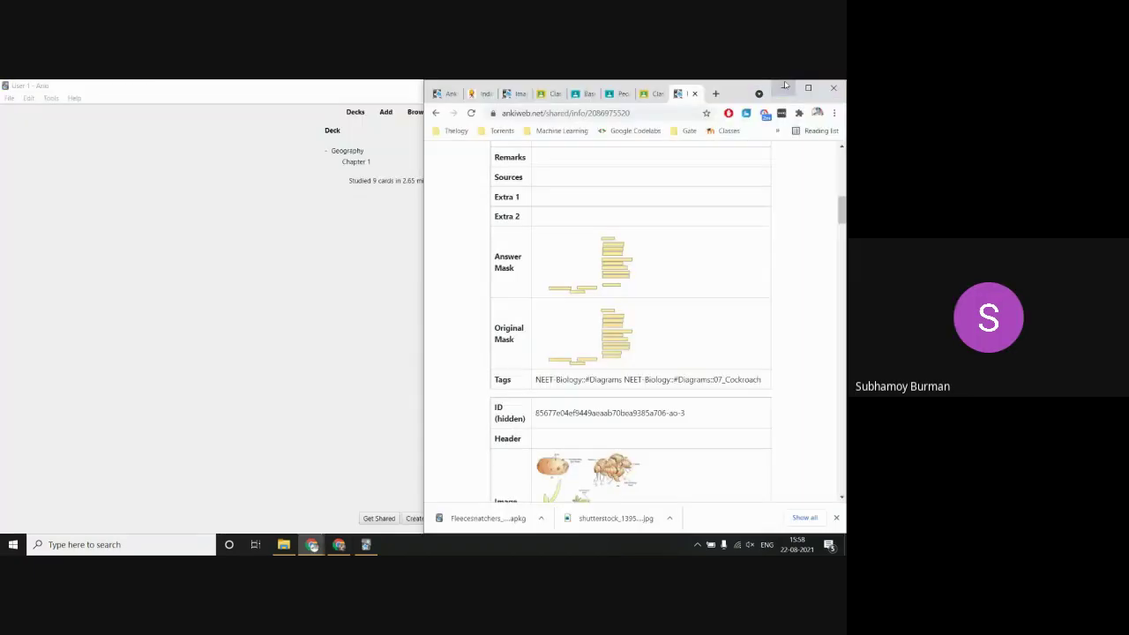
left_click(808, 88)
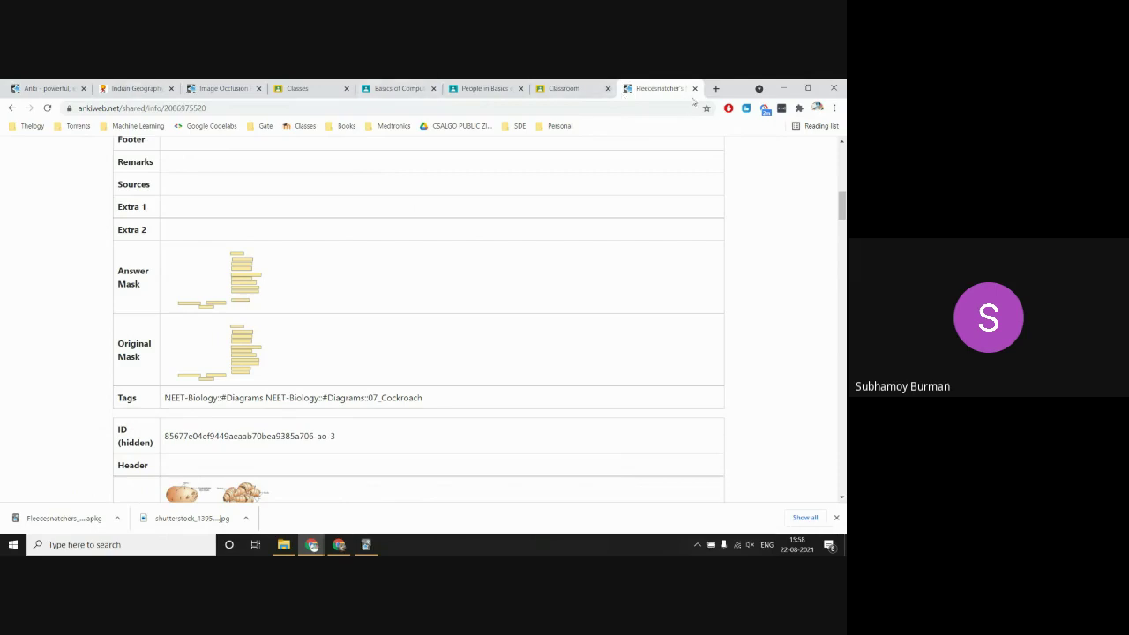
left_click(716, 88)
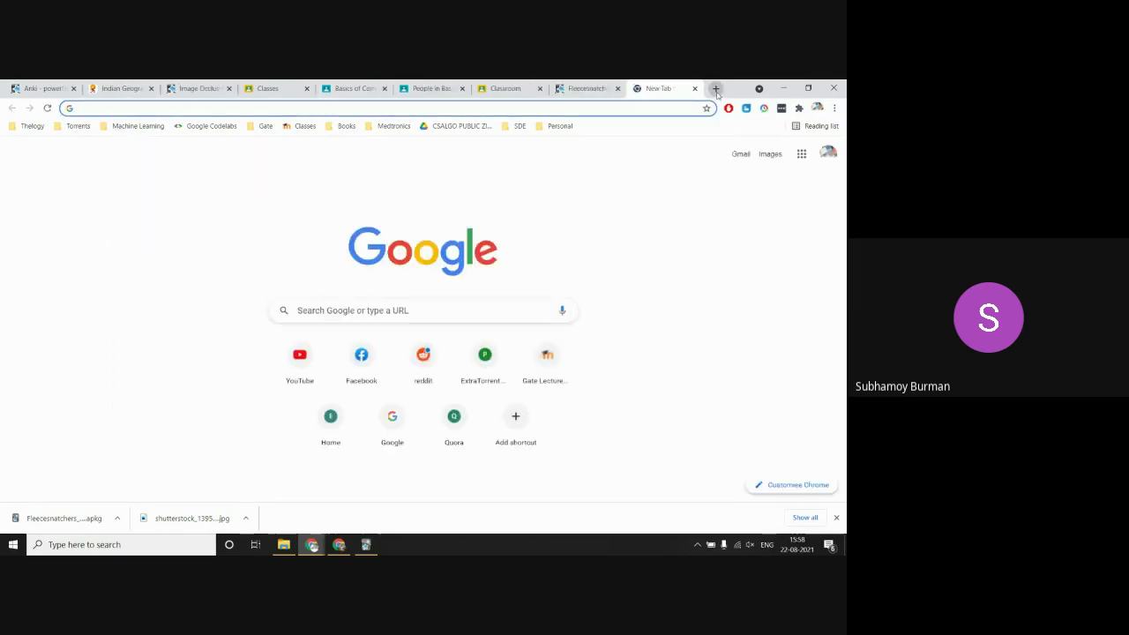
Step: Search Google for 'anki desktop' and open the apps.ankiweb.net homepage result
type("anki")
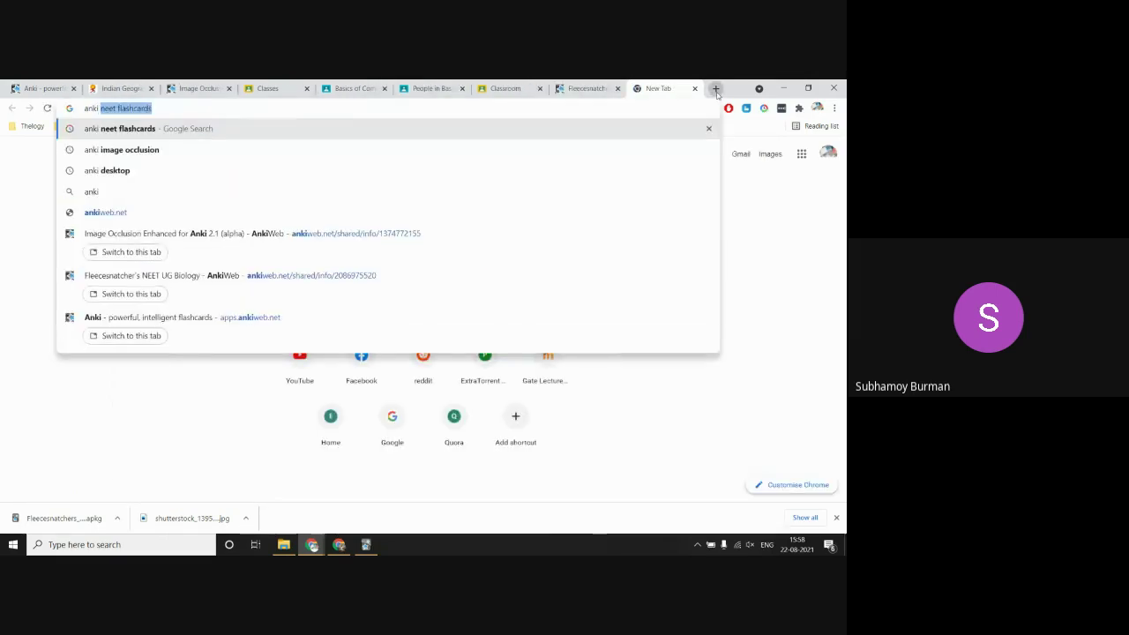
key("Down")
key("Down")
key("Return")
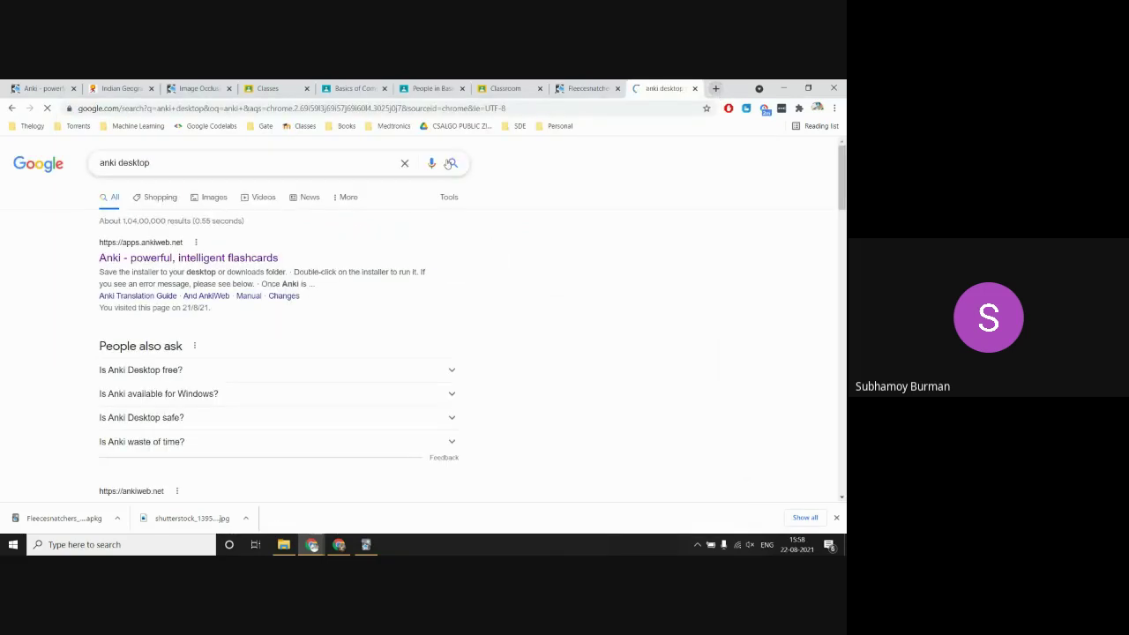
left_click(199, 261)
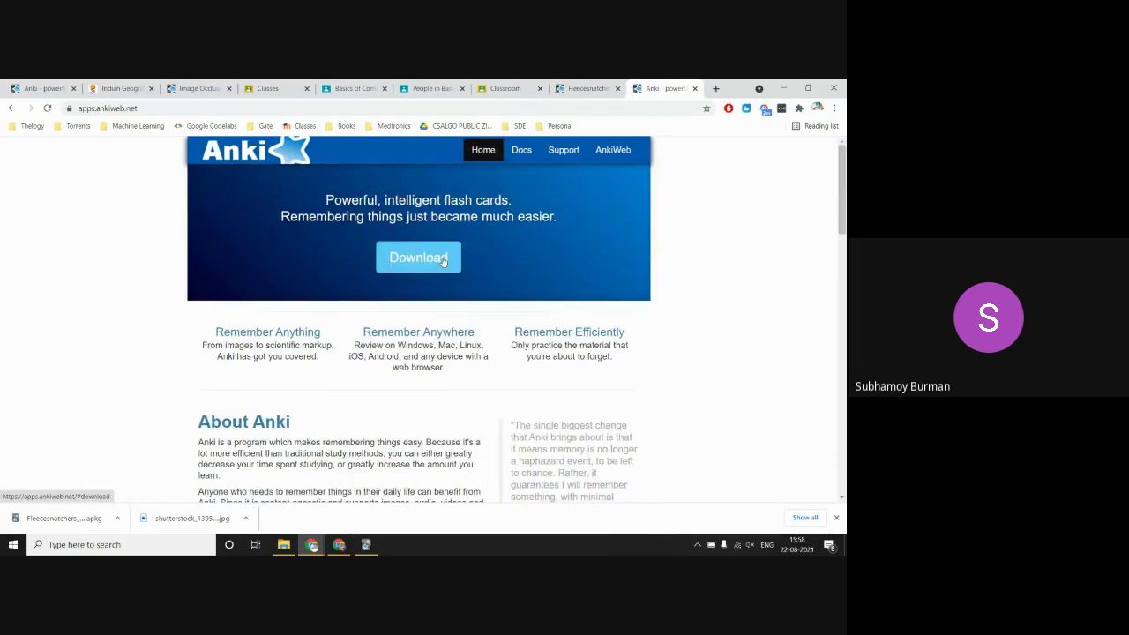
Step: Copy the apps.ankiweb.net address and switch back to the Google Meet window
scroll(371, 415, "down", 2)
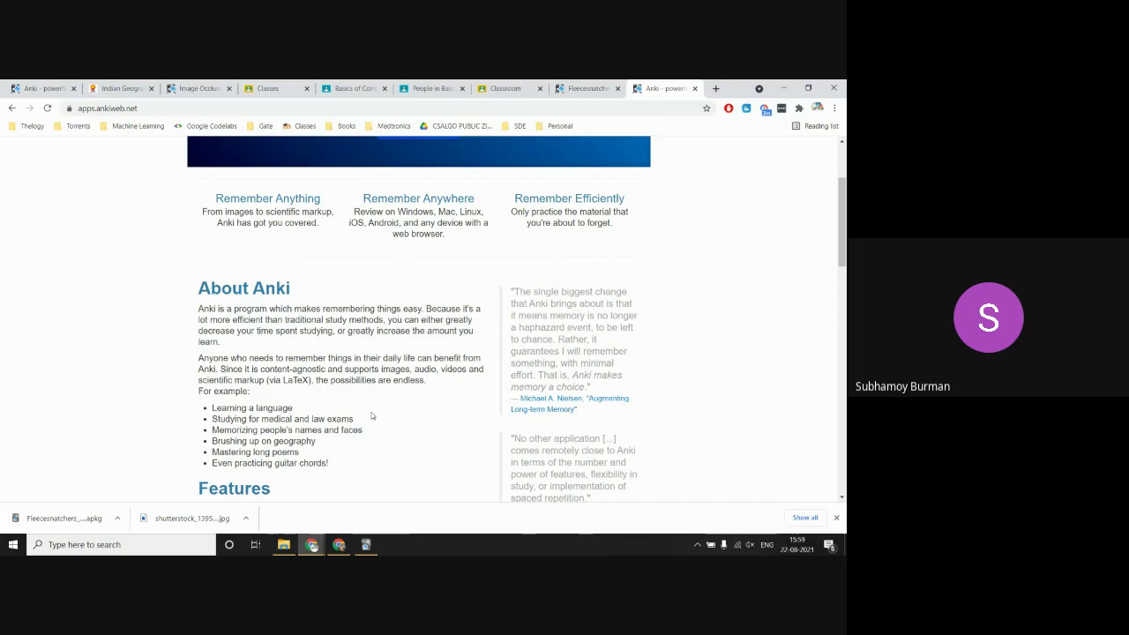
scroll(371, 416, "up", 3)
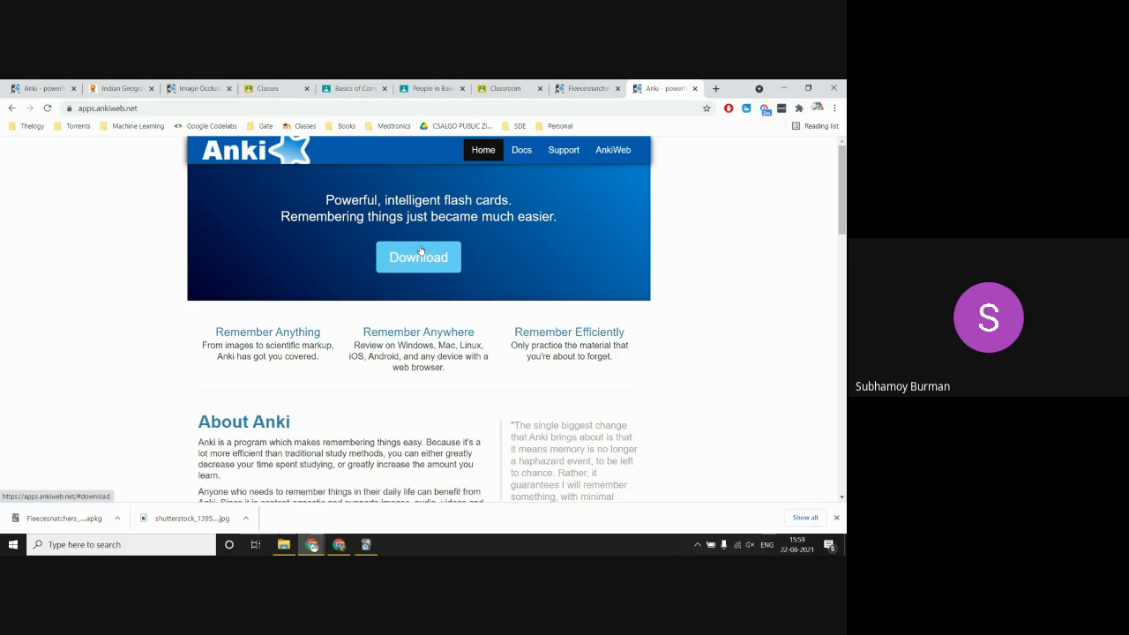
left_click(207, 109)
key("ctrl+c")
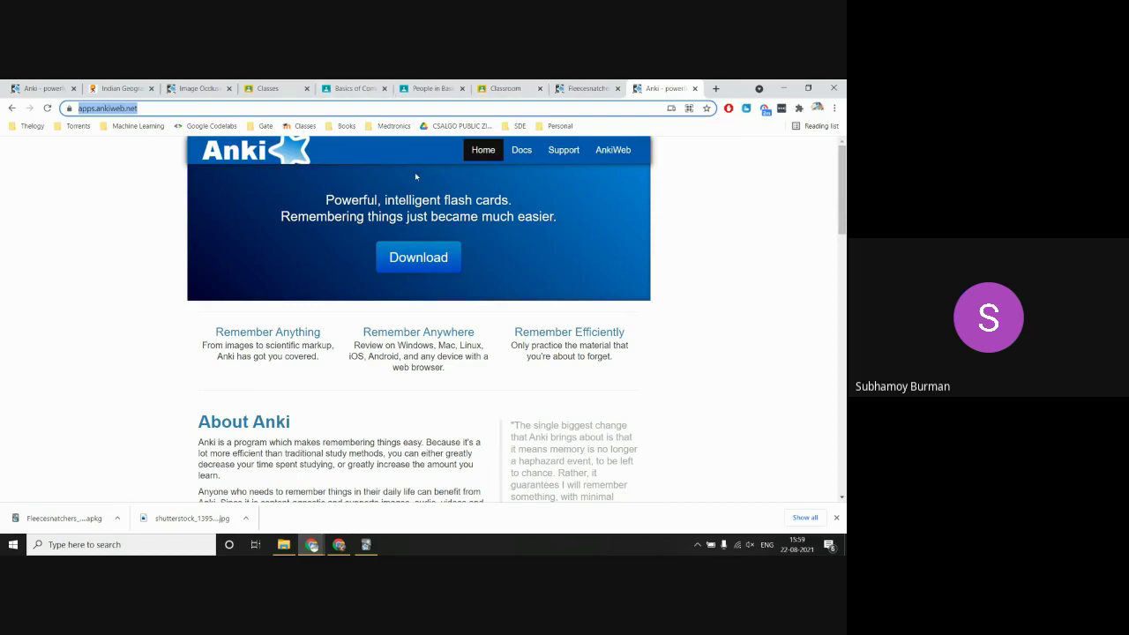
left_click(339, 544)
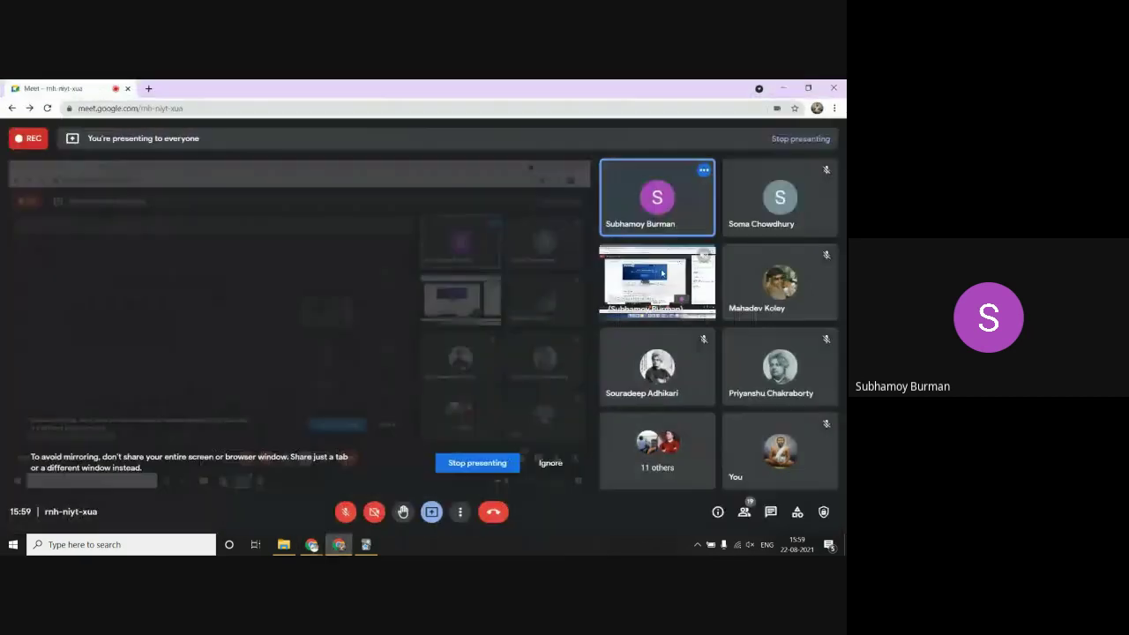
Step: Paste and send the apps.ankiweb.net link in Meet's in-call chat
left_click(772, 513)
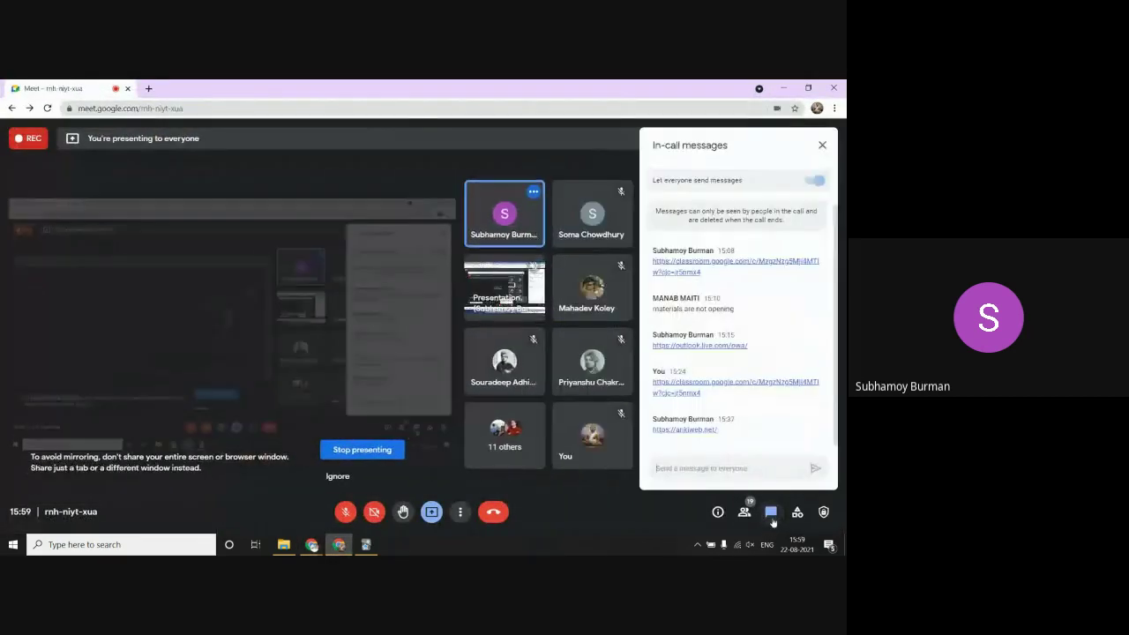
left_click(747, 469)
key("ctrl+v")
key("Return")
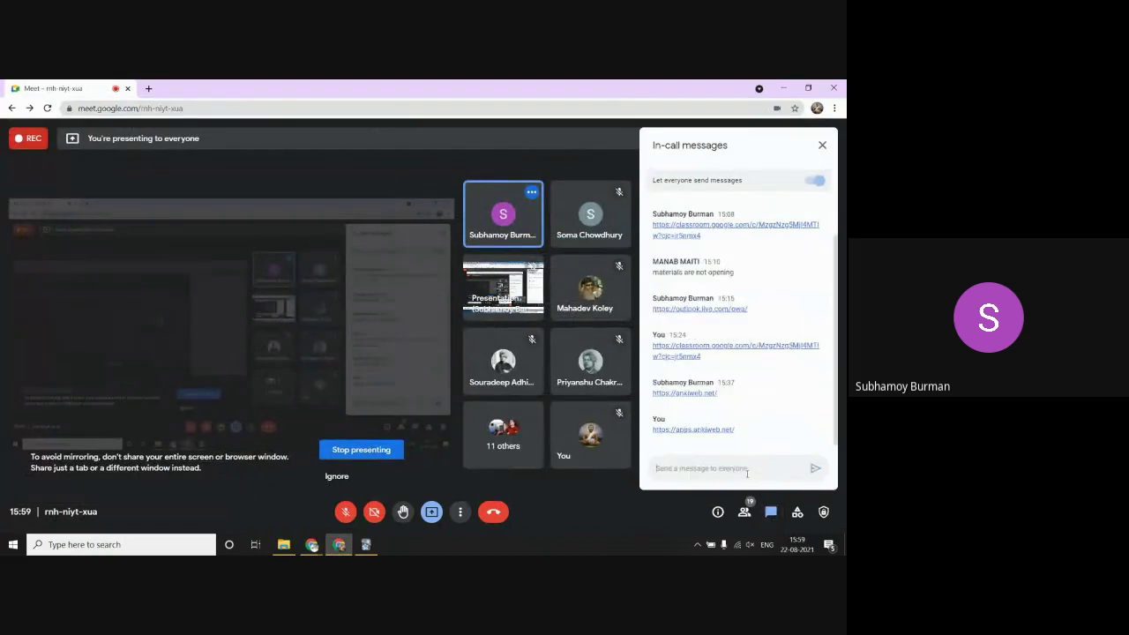
Step: Minimize Meet and bring the Anki desktop window forward from the taskbar
left_click(783, 88)
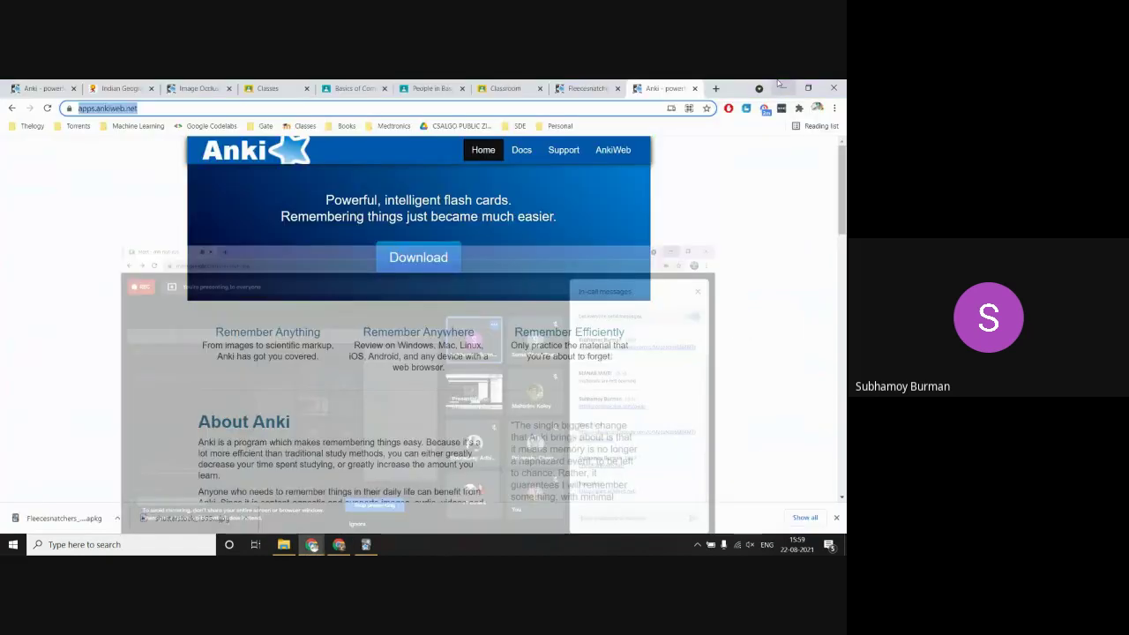
left_click(366, 544)
right_click(366, 544)
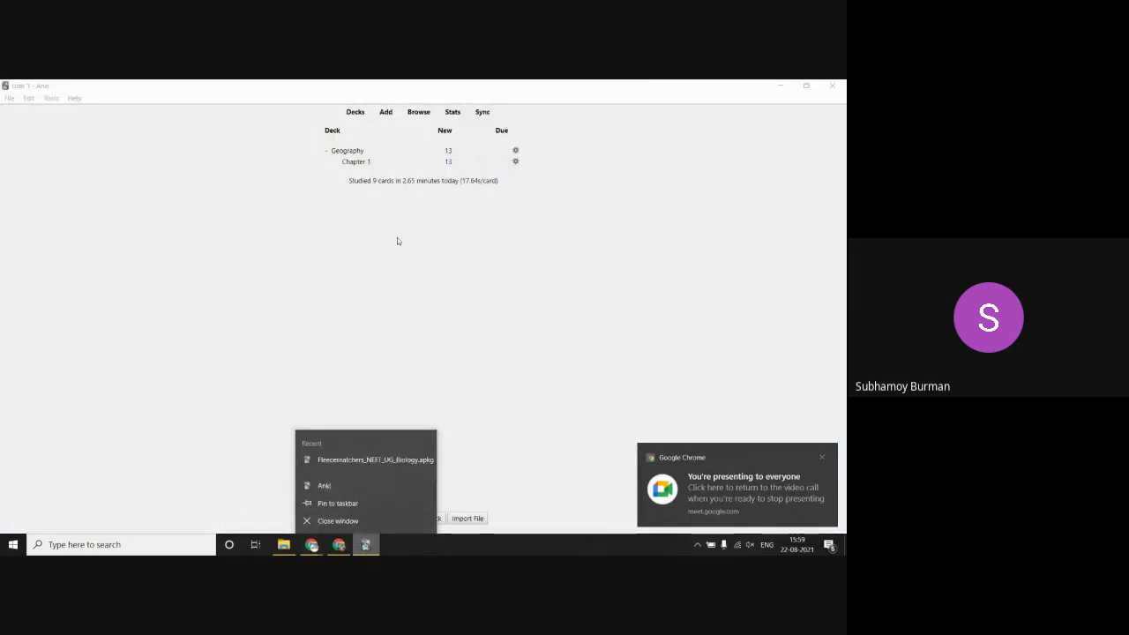
Step: Delete the Geography deck with its 57 cards, then attempt deleting the empty Default deck
left_click(471, 268)
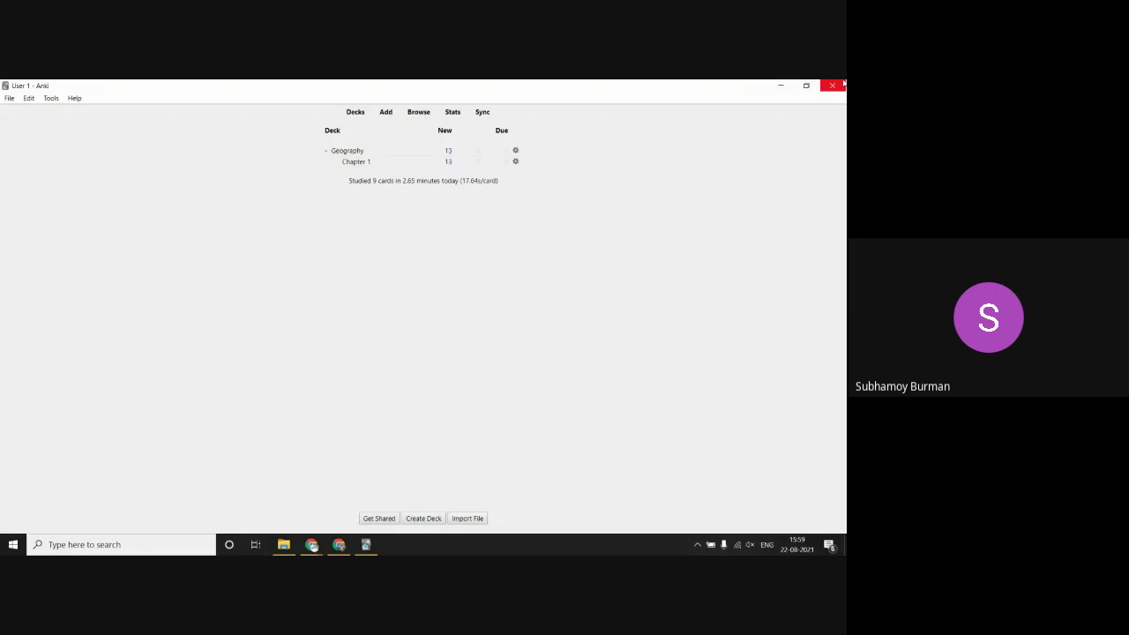
left_click(516, 151)
left_click(541, 189)
left_click(516, 151)
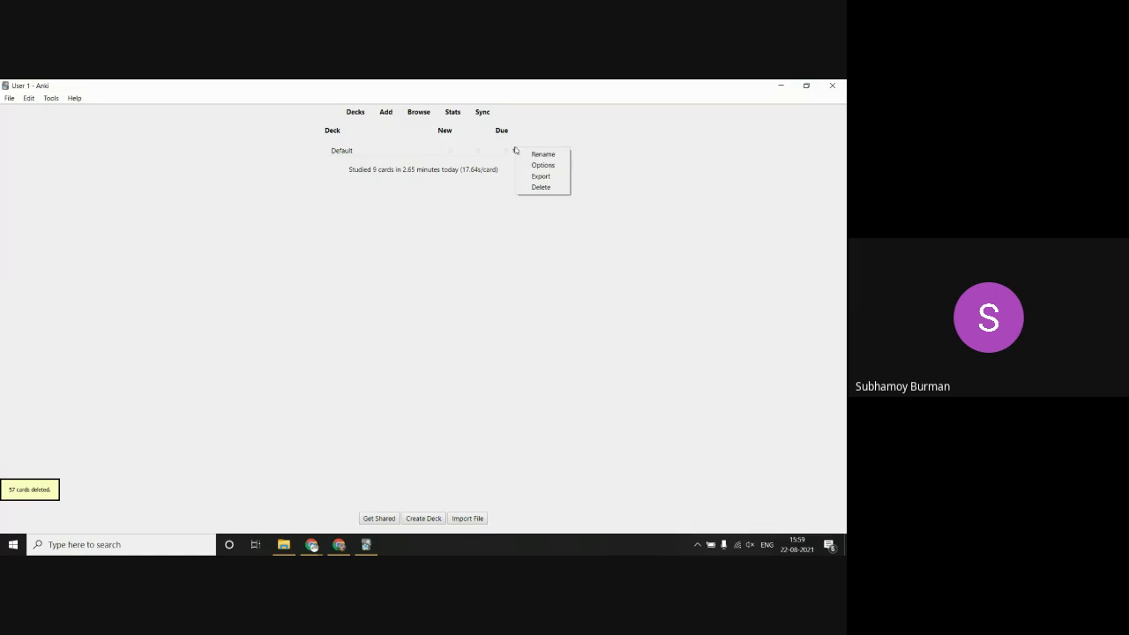
left_click(534, 188)
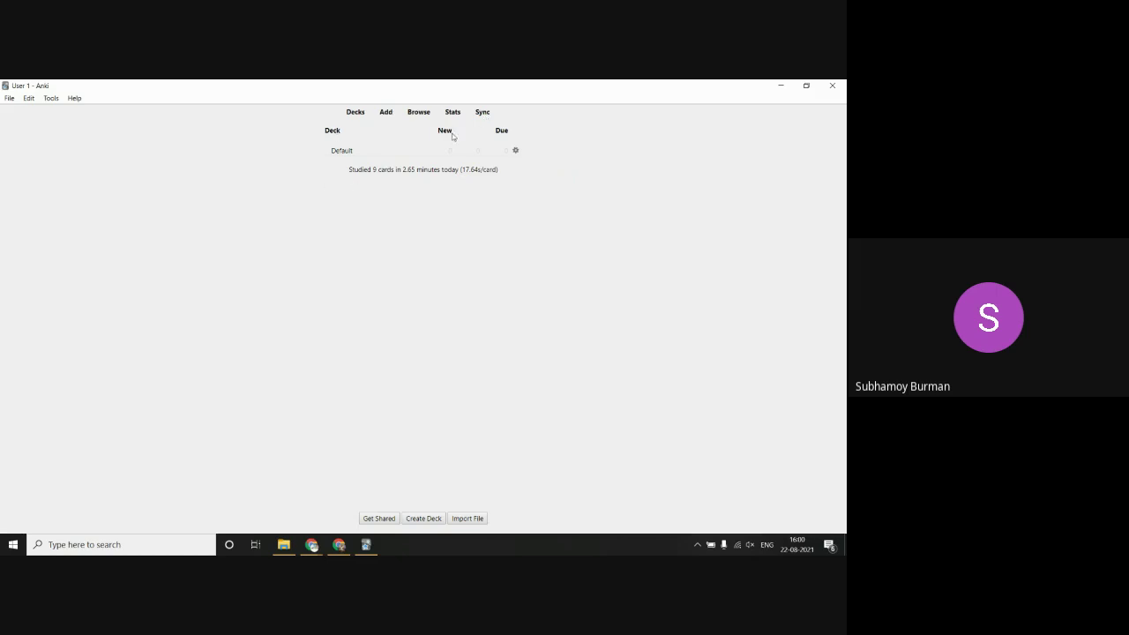
left_click(351, 117)
Step: Open the Add window, check the note type and deck choosers, then close it unchanged
left_click(387, 114)
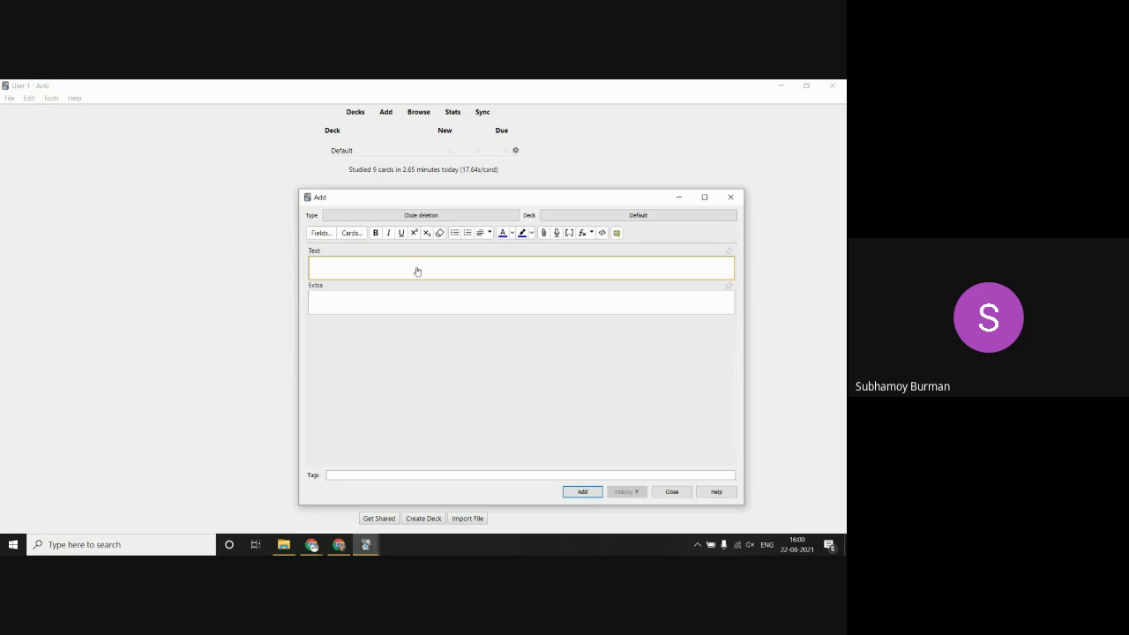
left_click(445, 217)
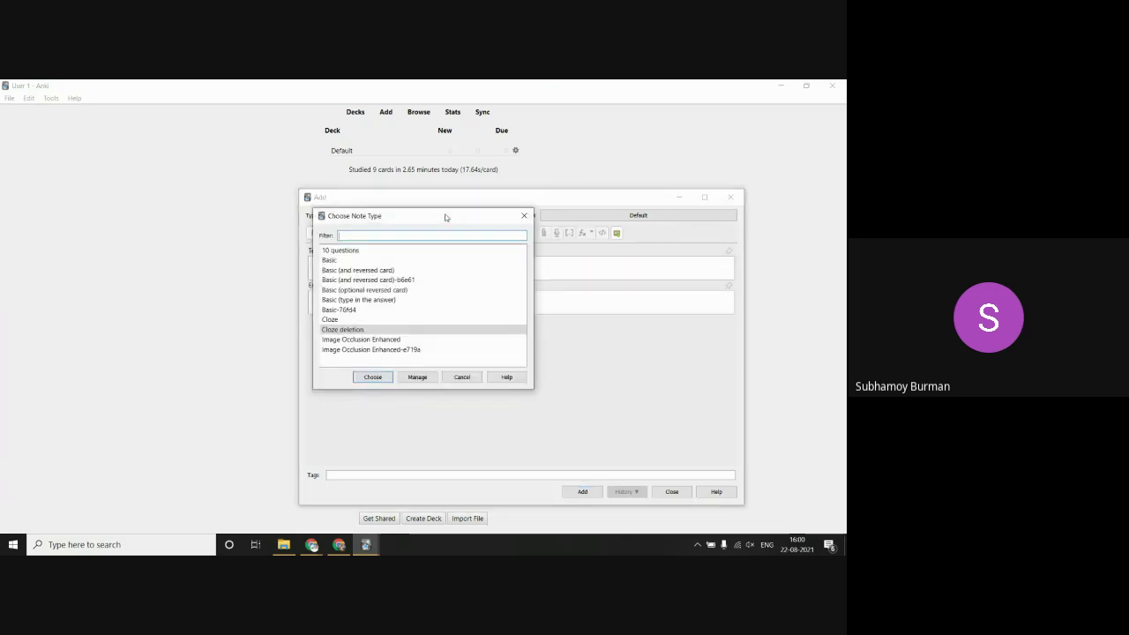
left_click(524, 216)
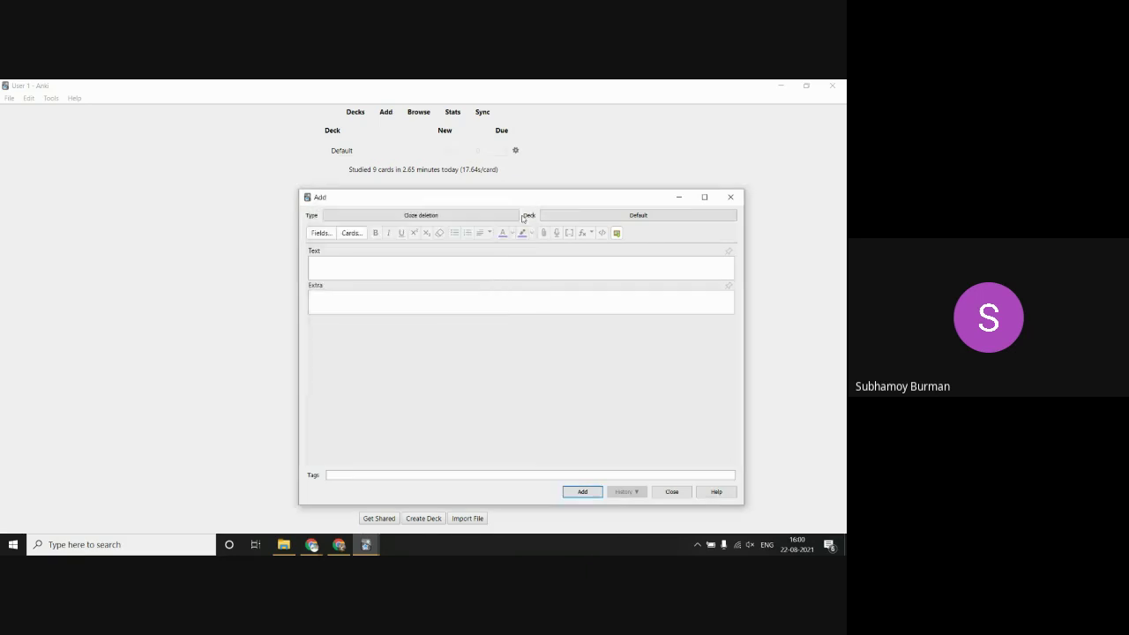
left_click(648, 216)
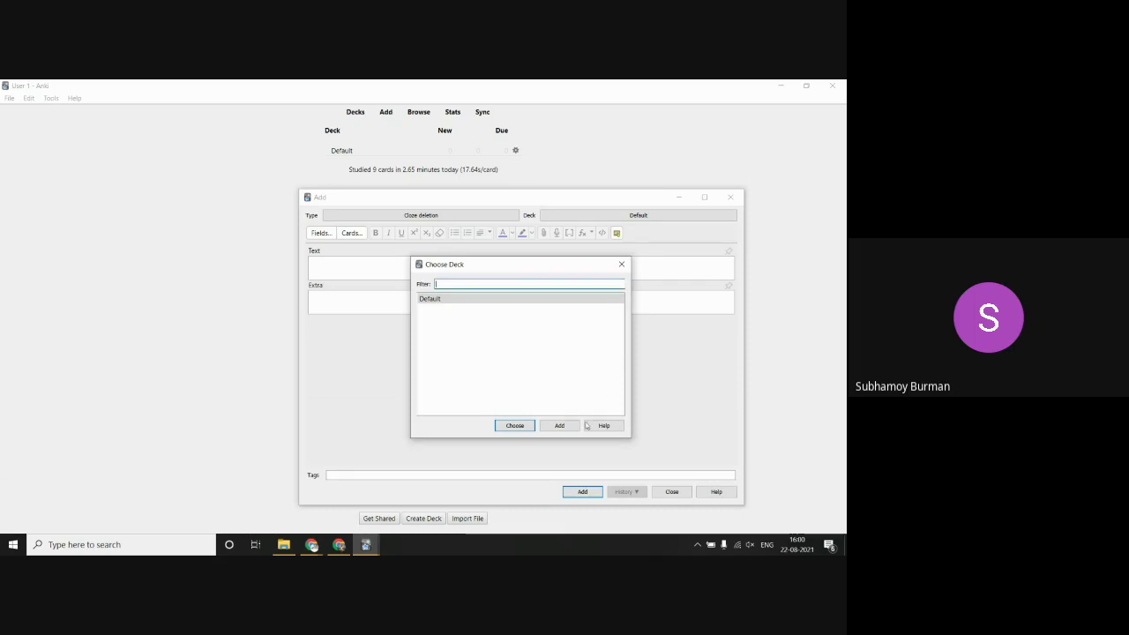
left_click(621, 264)
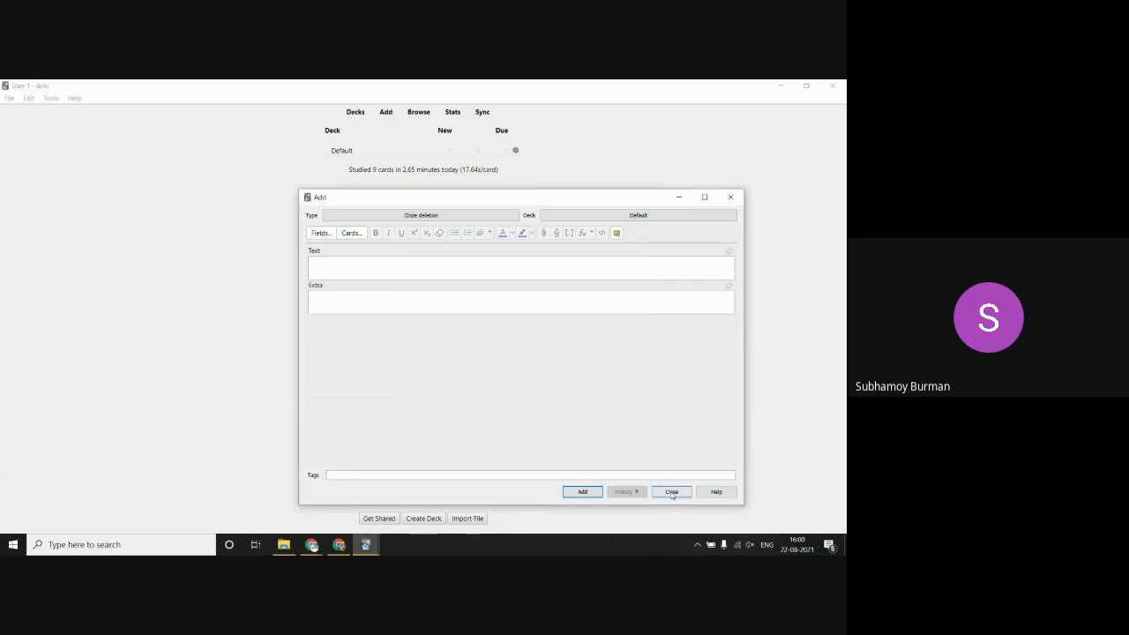
left_click(671, 491)
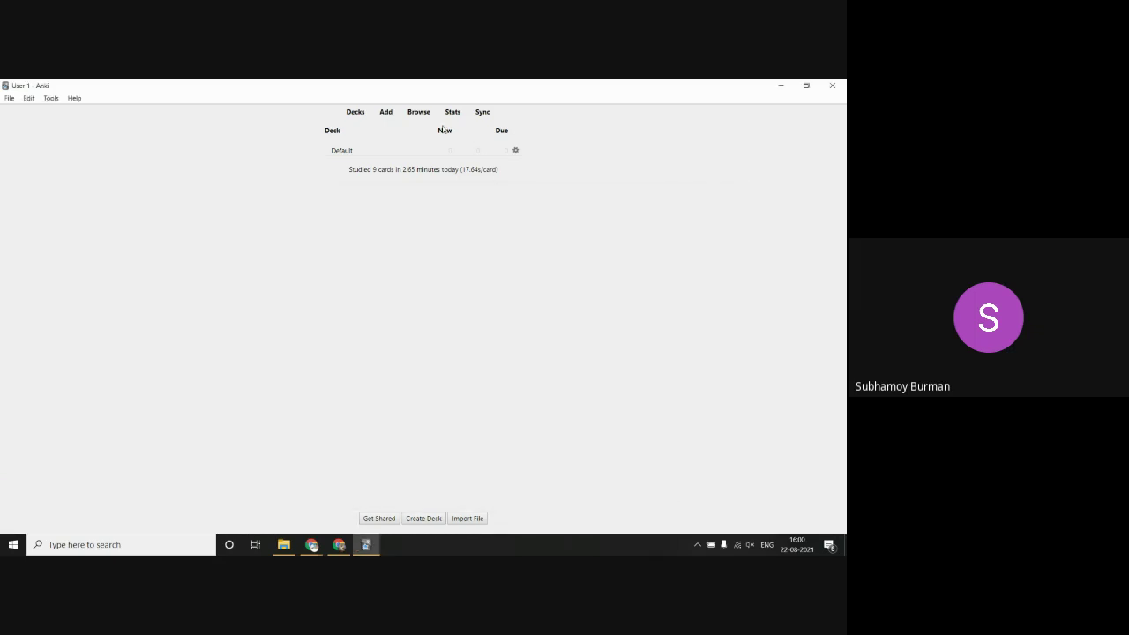
Step: Reopen the Add window and set the note type to Basic
left_click(385, 113)
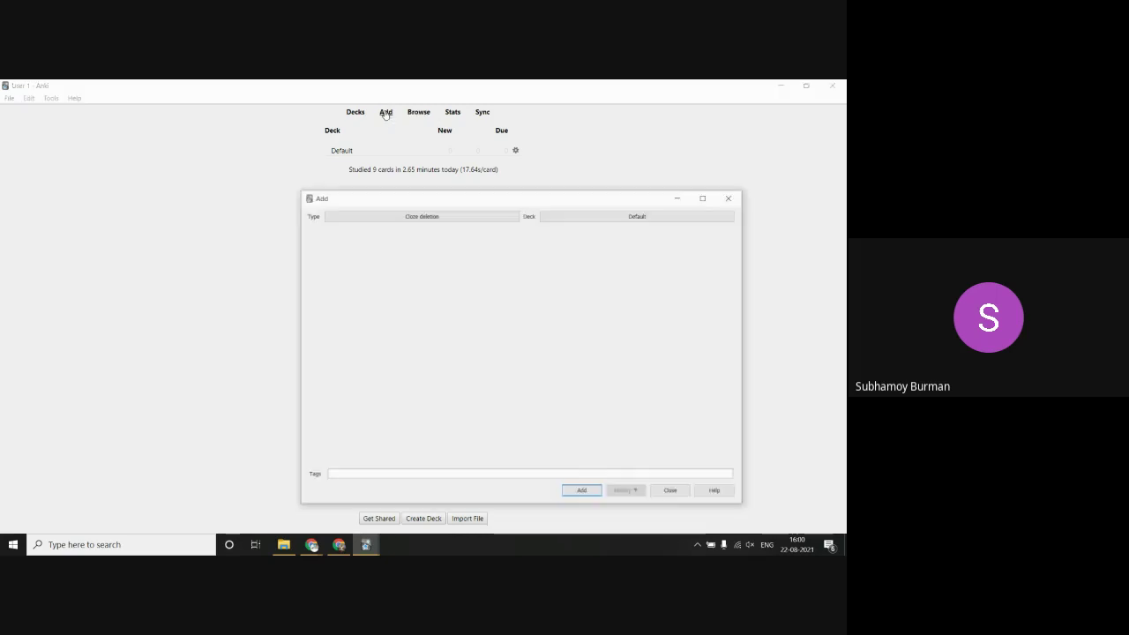
left_click(388, 216)
left_click(370, 261)
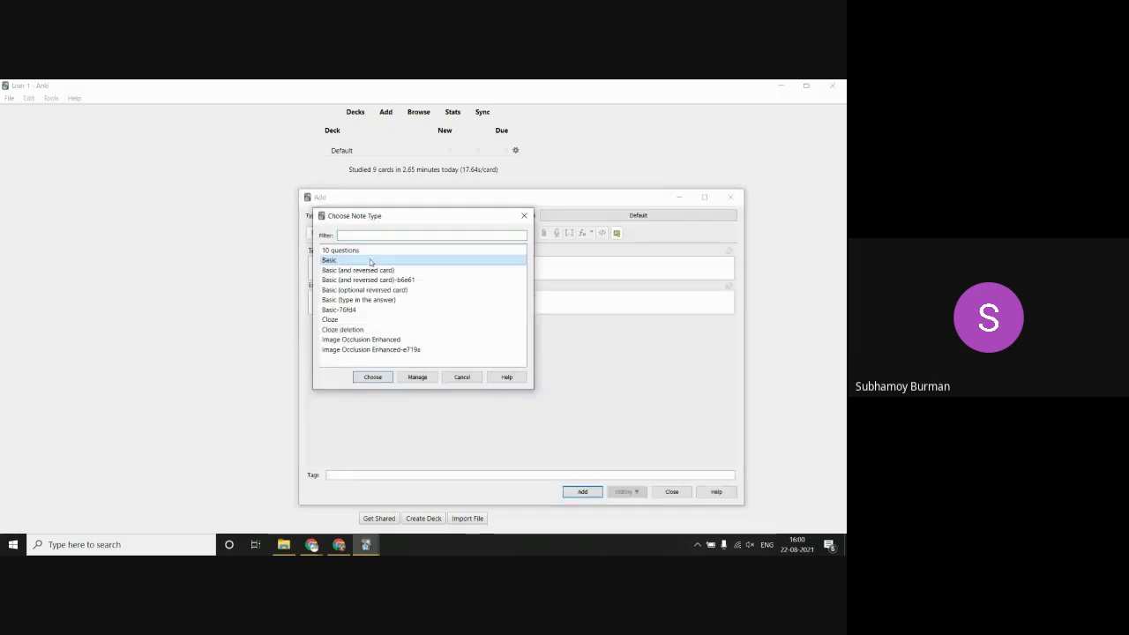
left_click(371, 377)
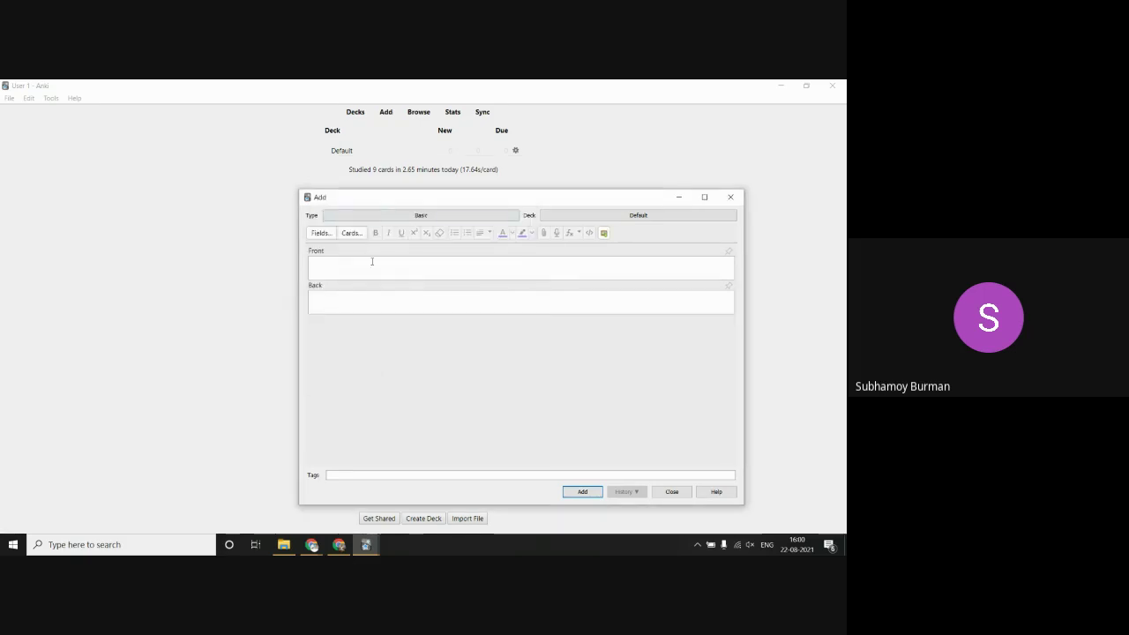
left_click(336, 265)
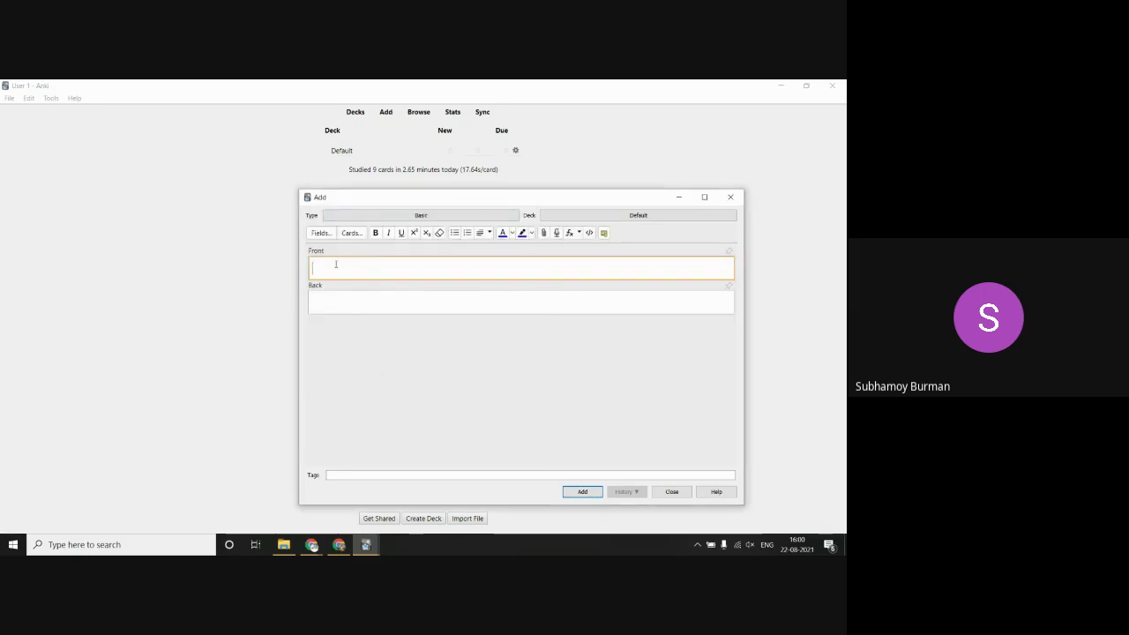
left_click(371, 301)
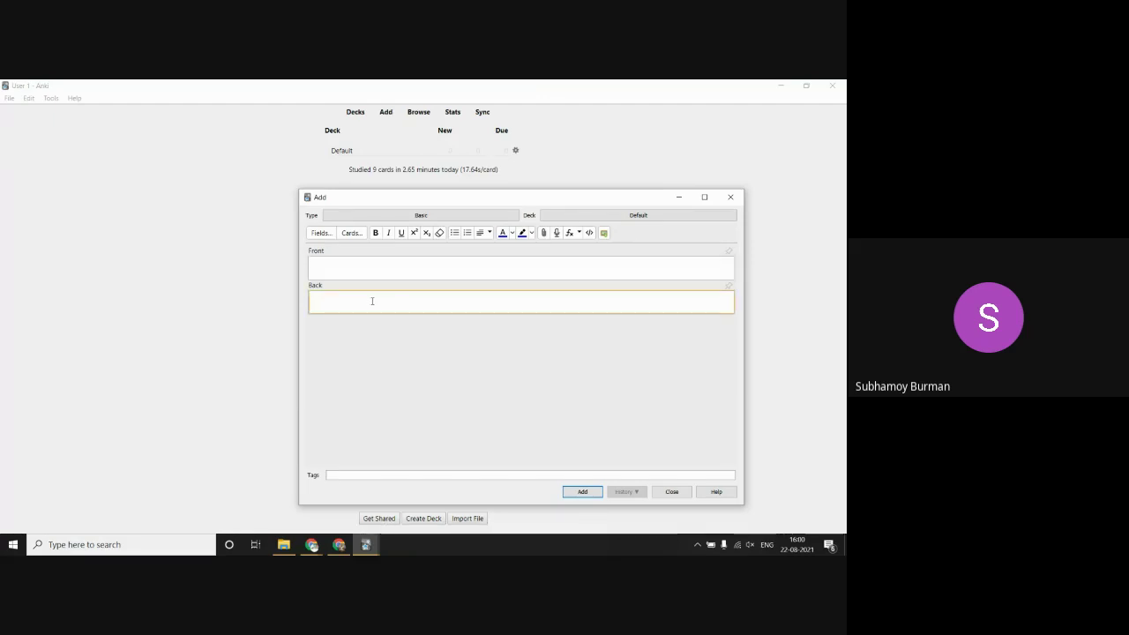
Step: Create a new Geography deck and make it the card's target deck
left_click(636, 214)
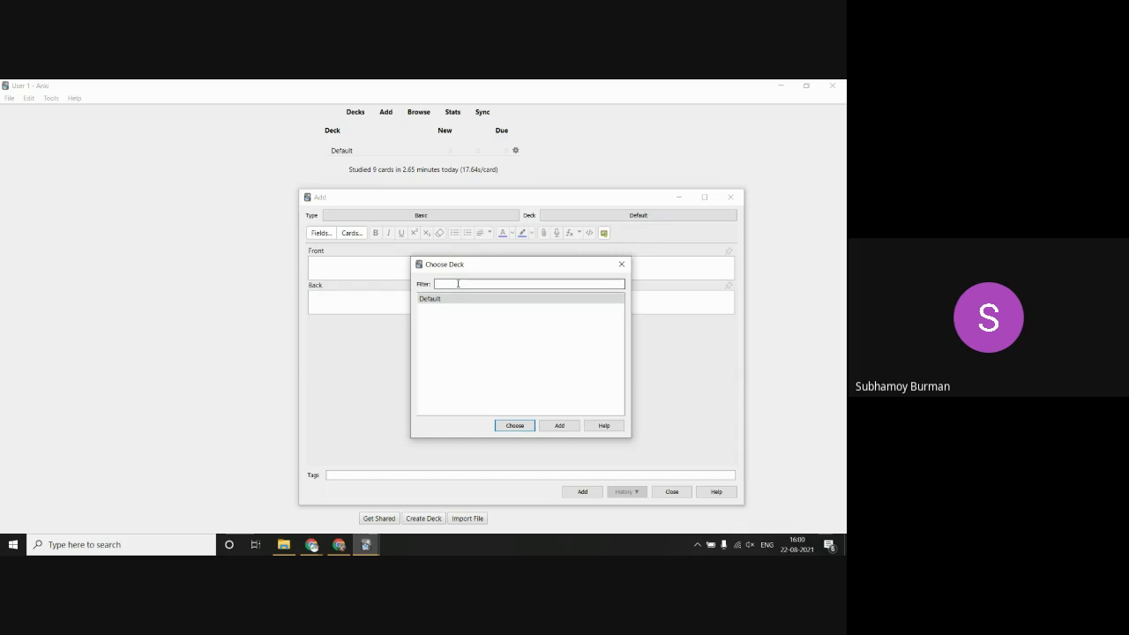
type("q")
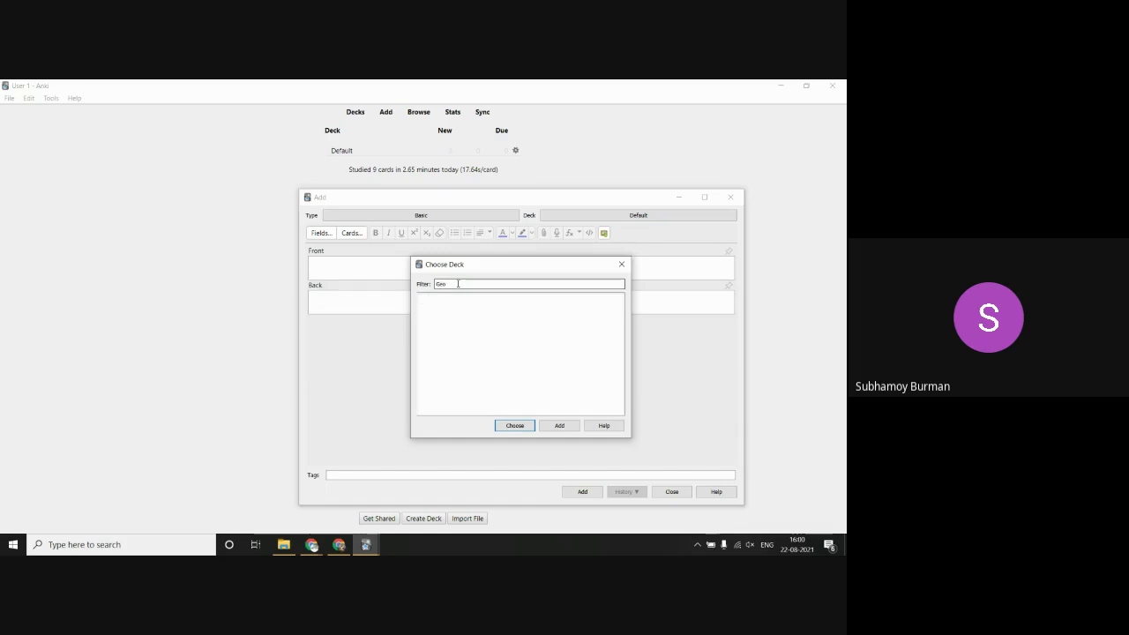
type("graphy")
left_click(559, 426)
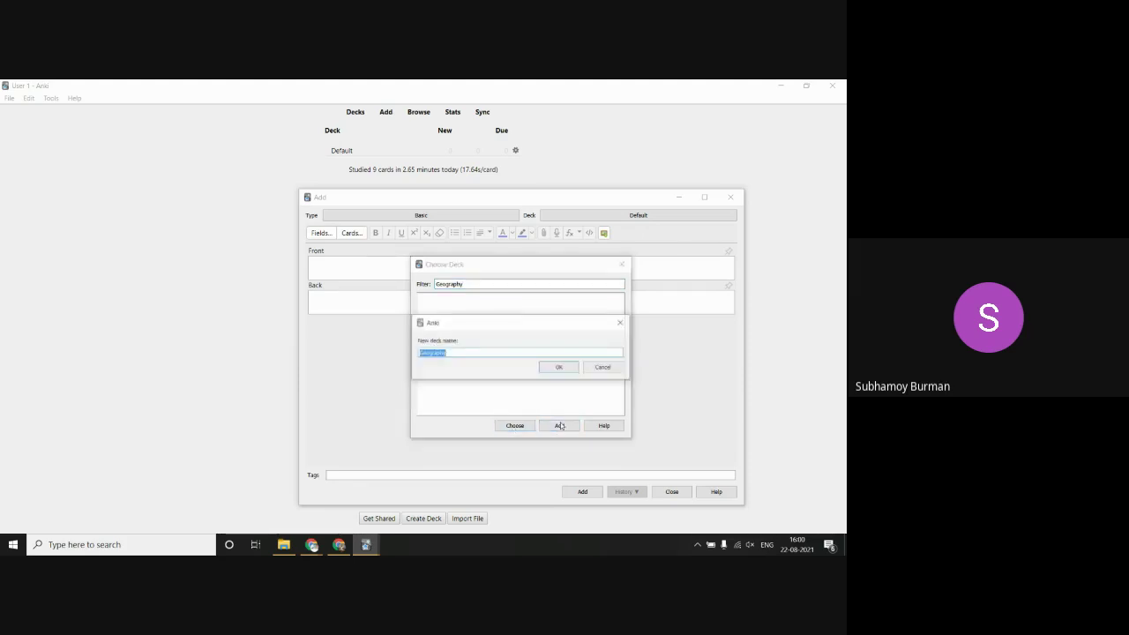
left_click(561, 368)
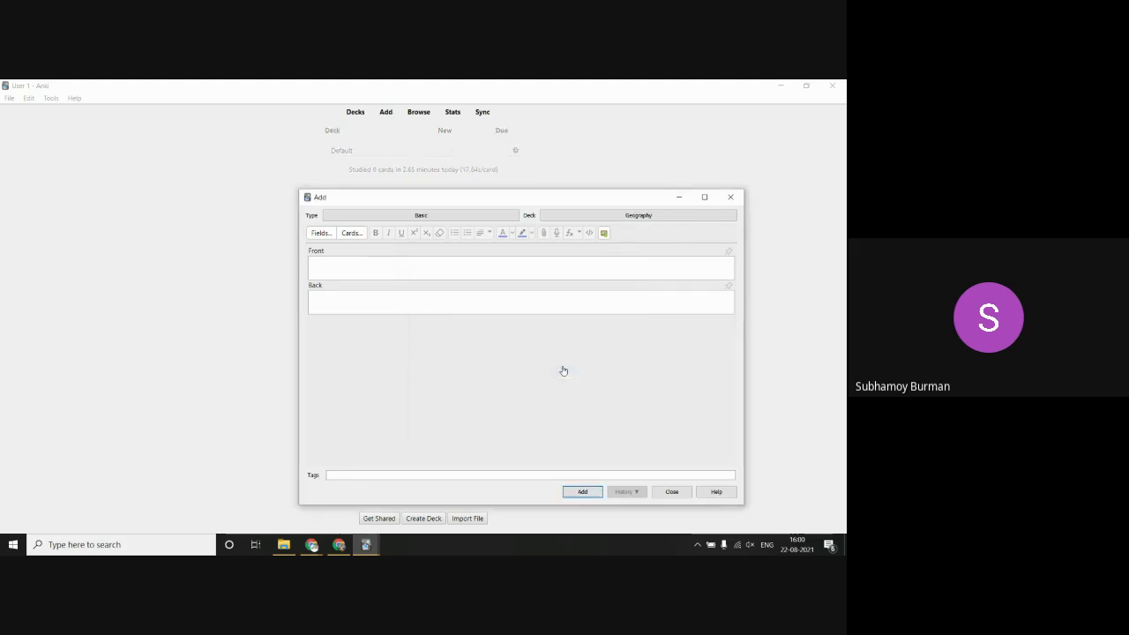
Step: Add a Geography card asking India's primary river, with the answer 'Ganges'
left_click(356, 268)
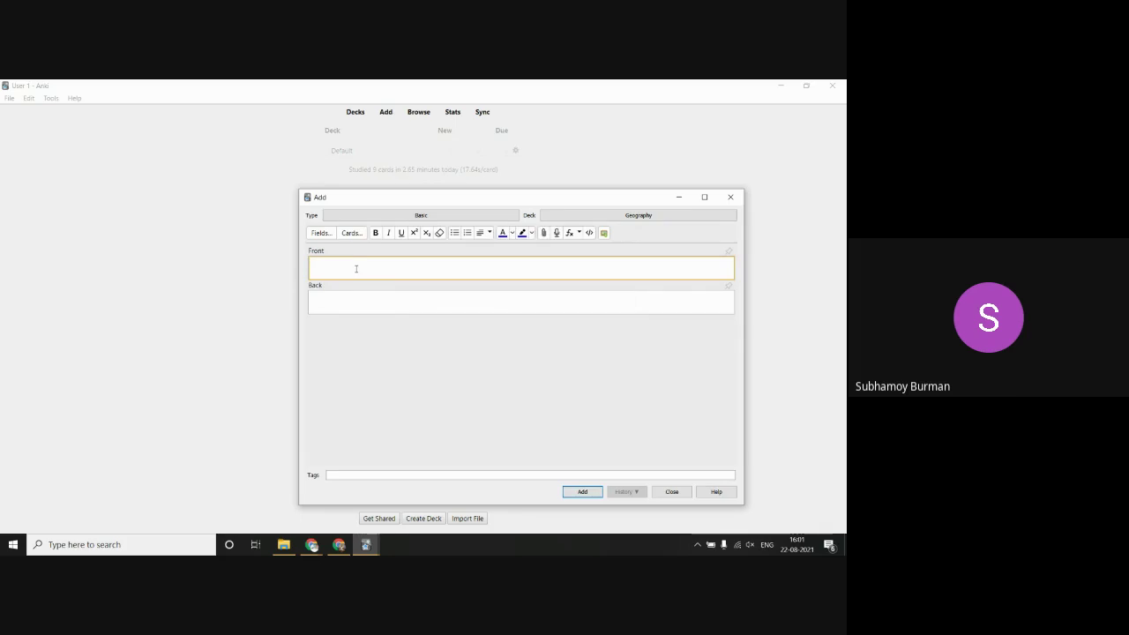
type("Wht i")
type("at is the")
type("primary")
type(" river of India")
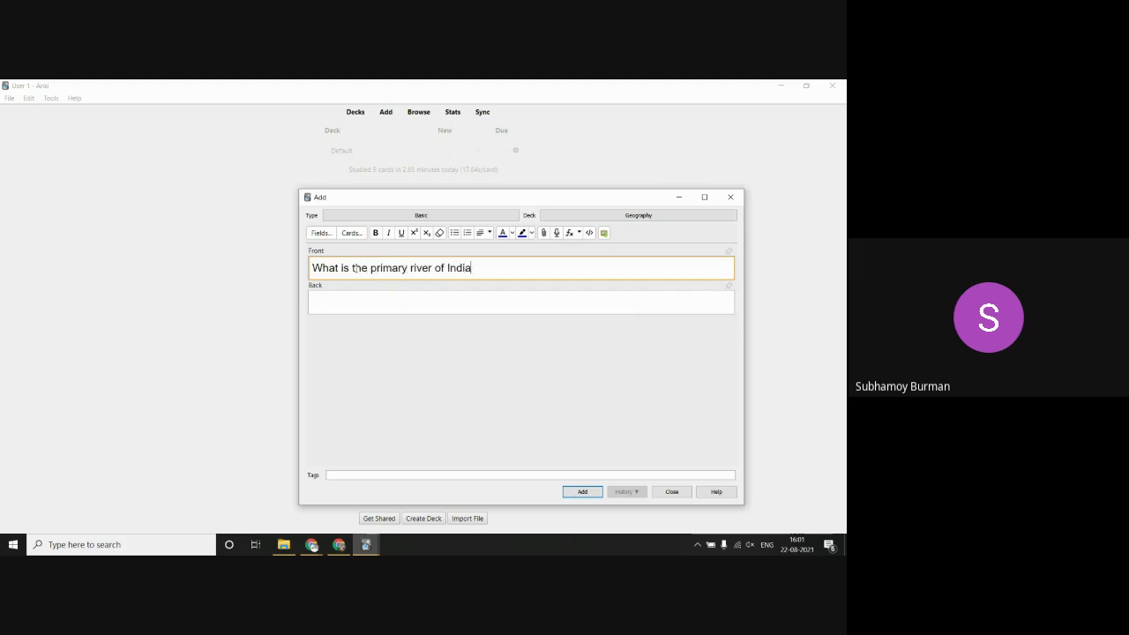
key("Tab")
type("Ganges")
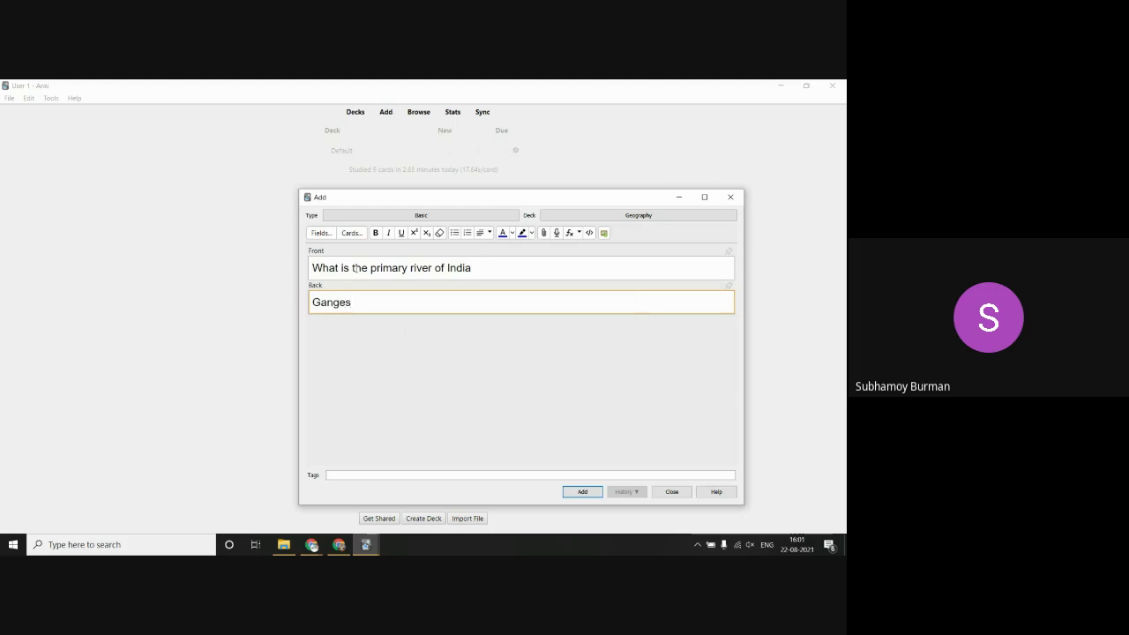
left_click(581, 492)
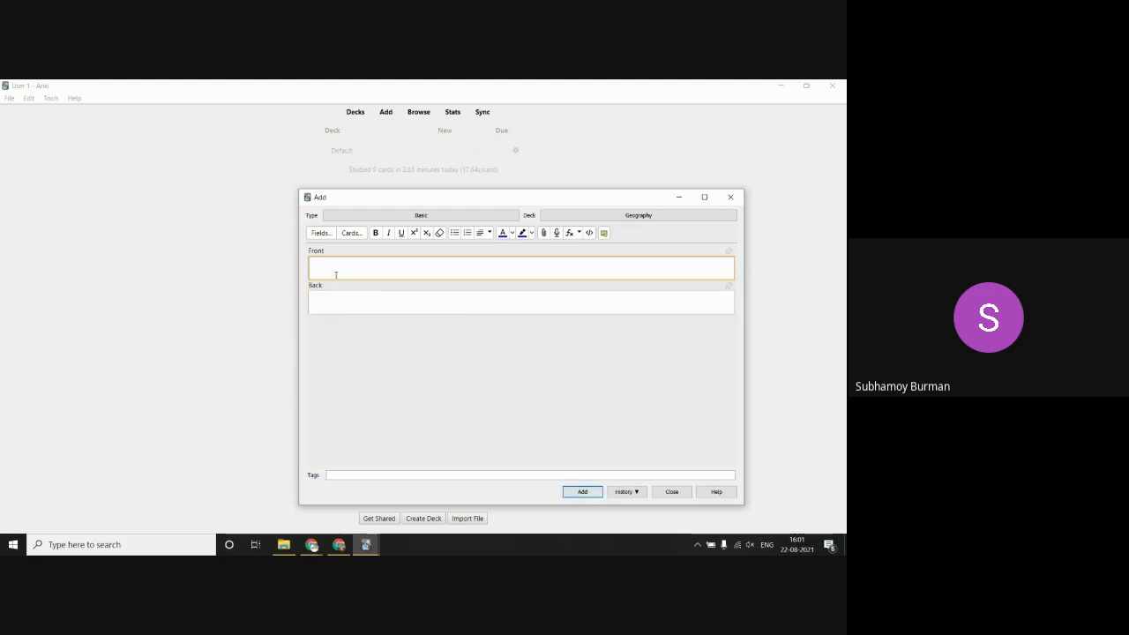
Step: Add the card 'What is the capital on West Bengal' / 'Kolkata', then close the Add window
type("What is the capital on ")
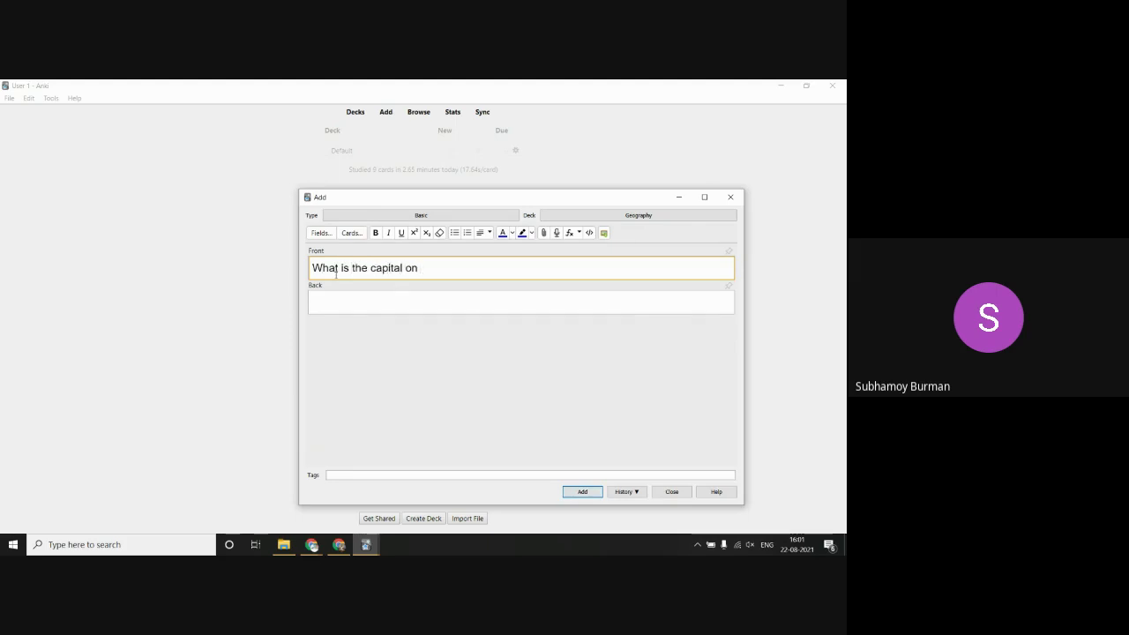
type("West Bengal")
left_click(340, 305)
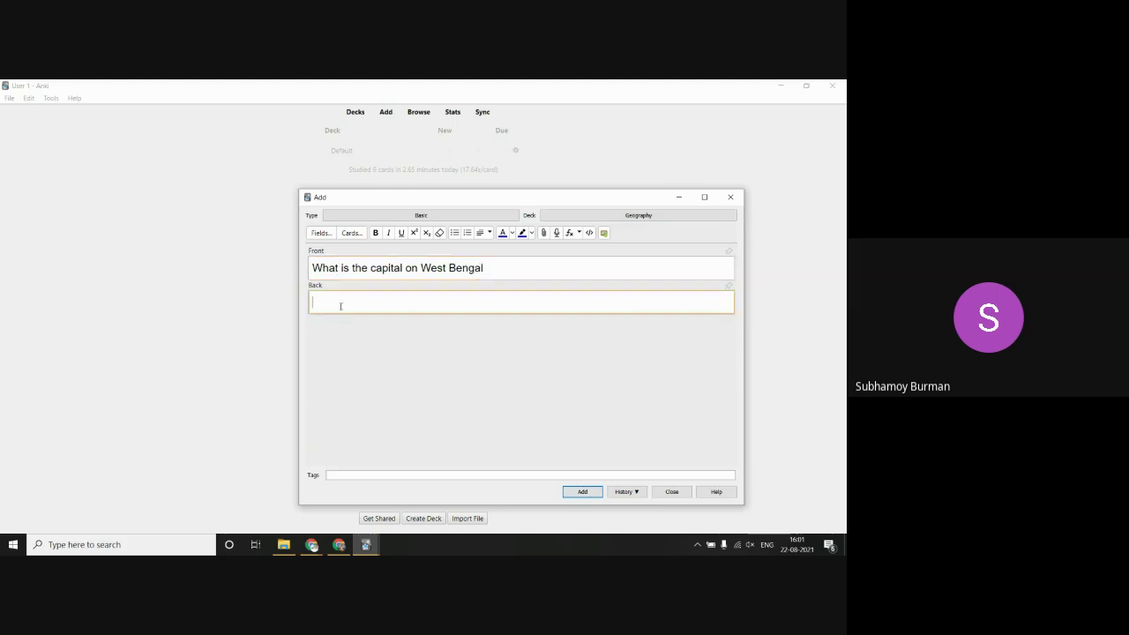
type("Kolkata")
left_click(591, 493)
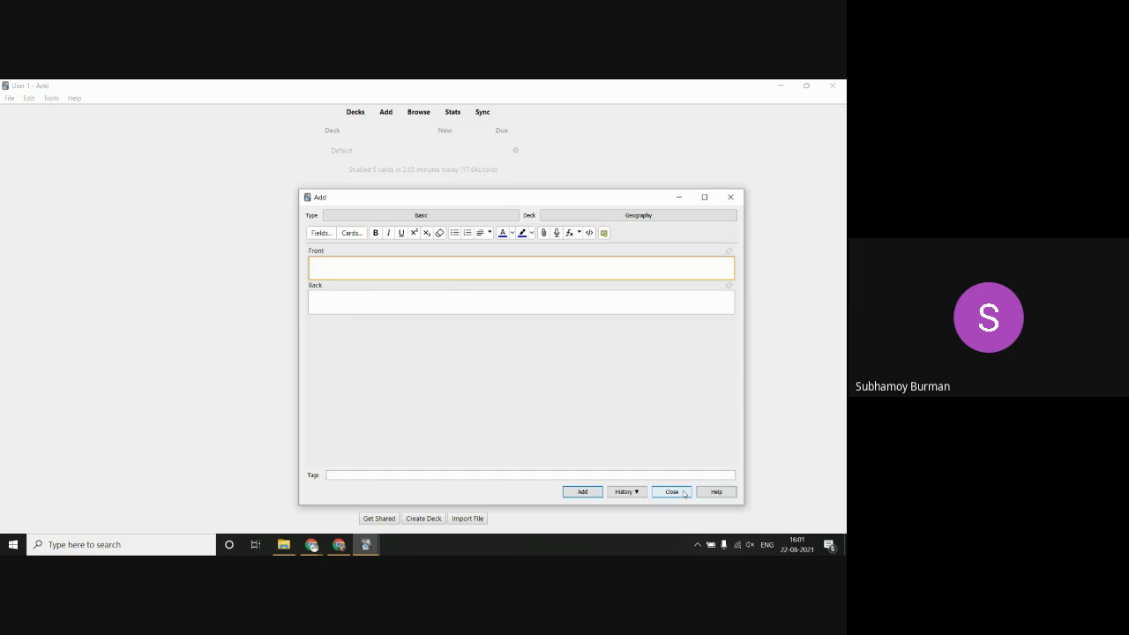
left_click(672, 491)
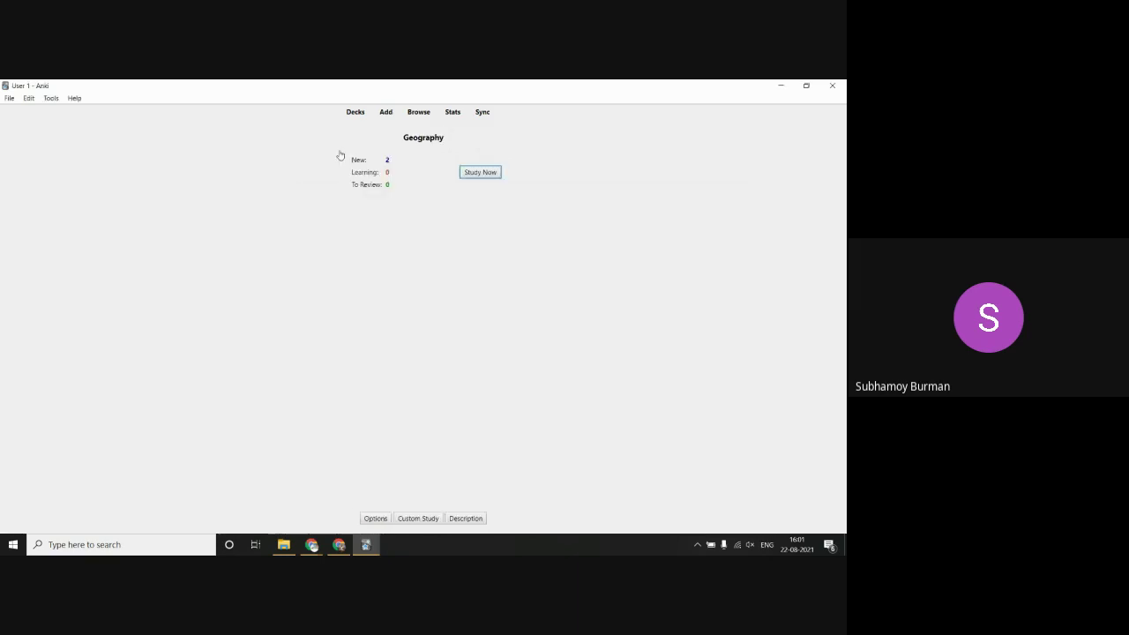
Step: Study the Ganges and Kolkata cards, revealing each answer and rating both Easy
left_click(463, 173)
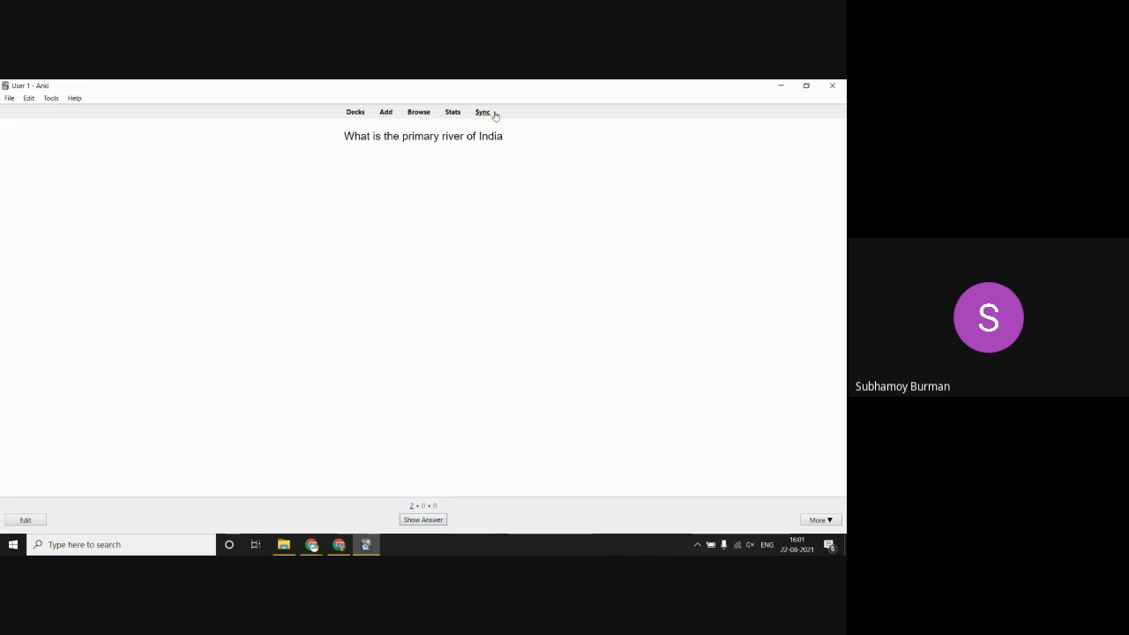
left_click(422, 520)
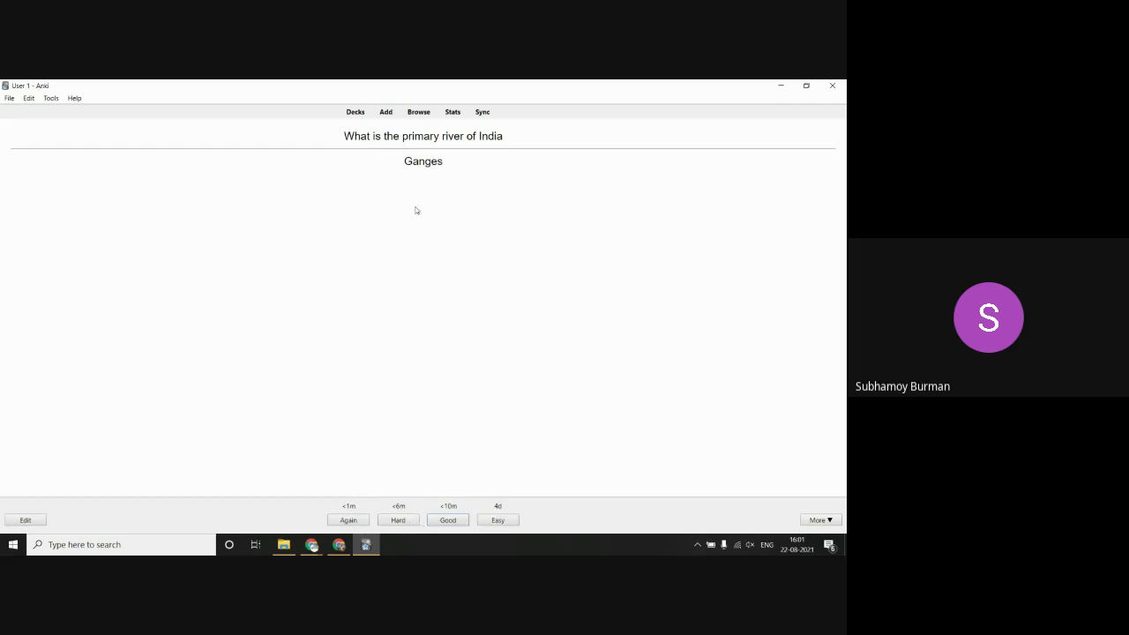
left_click(496, 519)
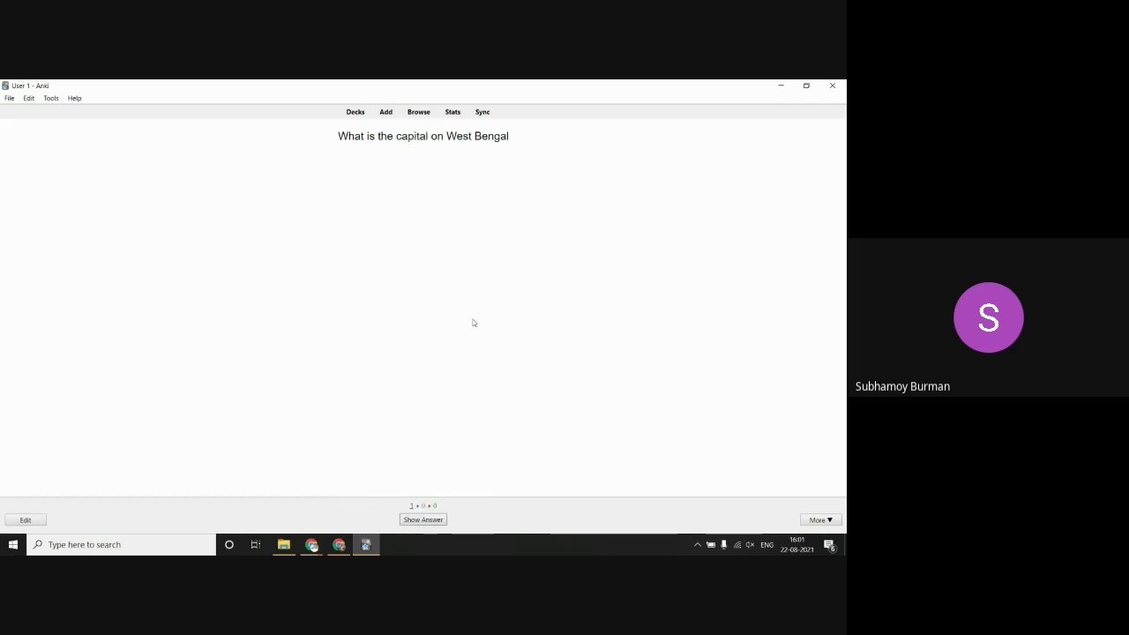
left_click(423, 519)
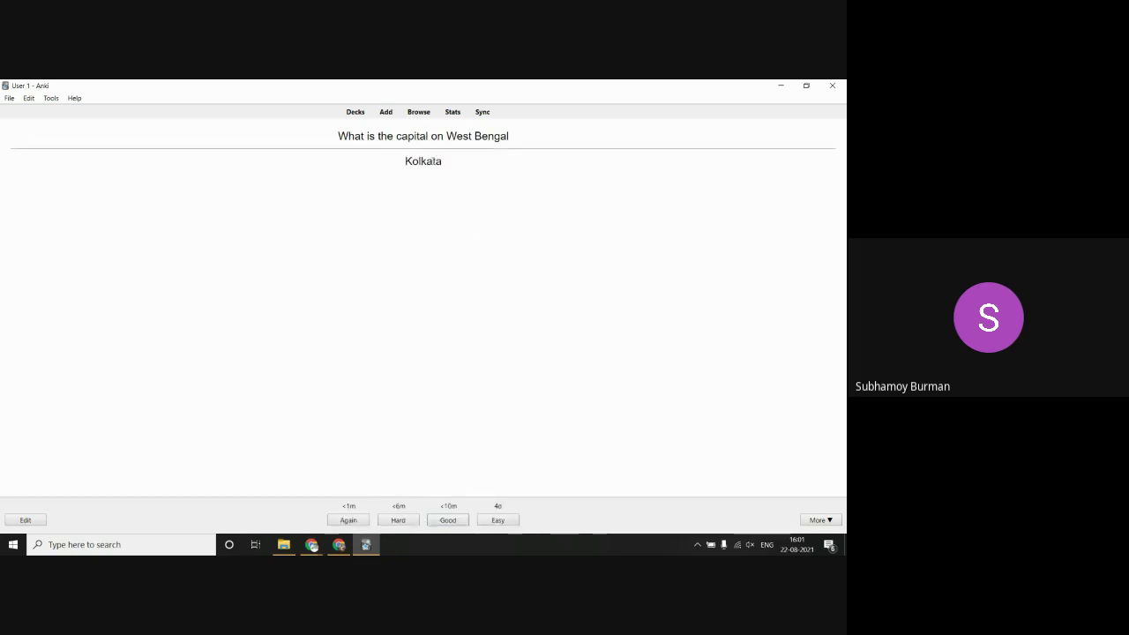
left_click(506, 521)
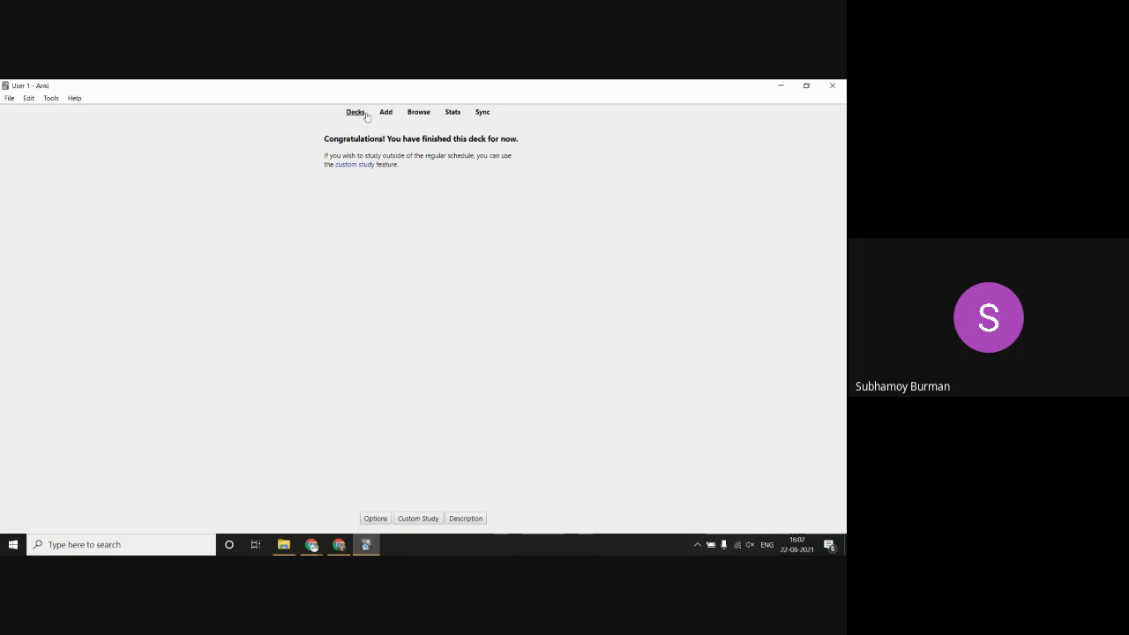
Step: Open the Add window and look over the note types, leaving Basic selected
left_click(386, 114)
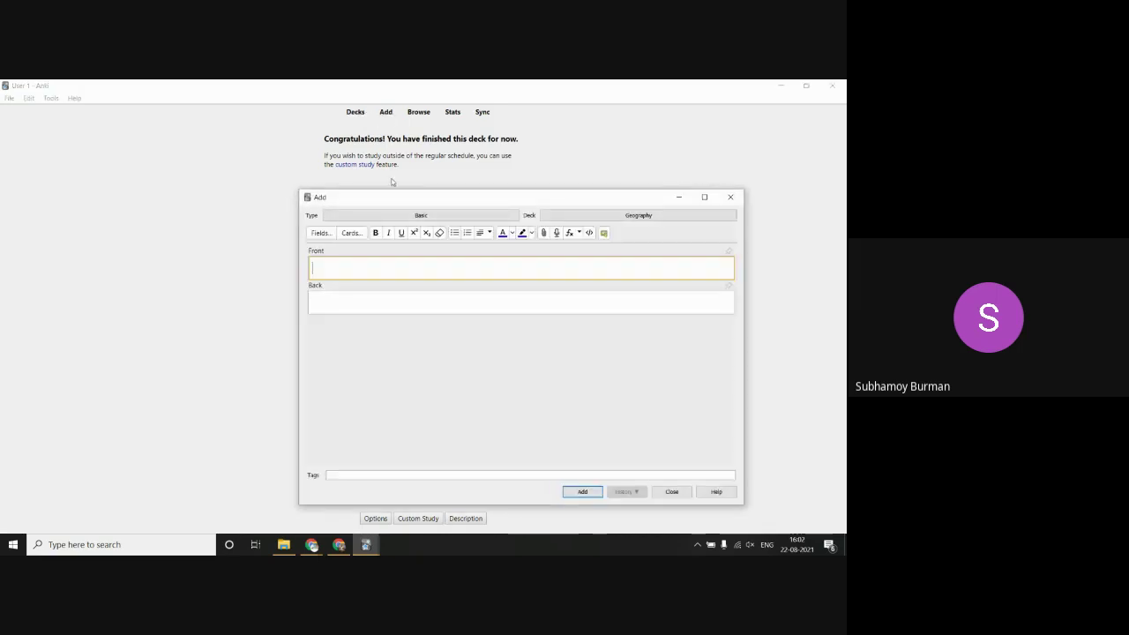
left_click(388, 215)
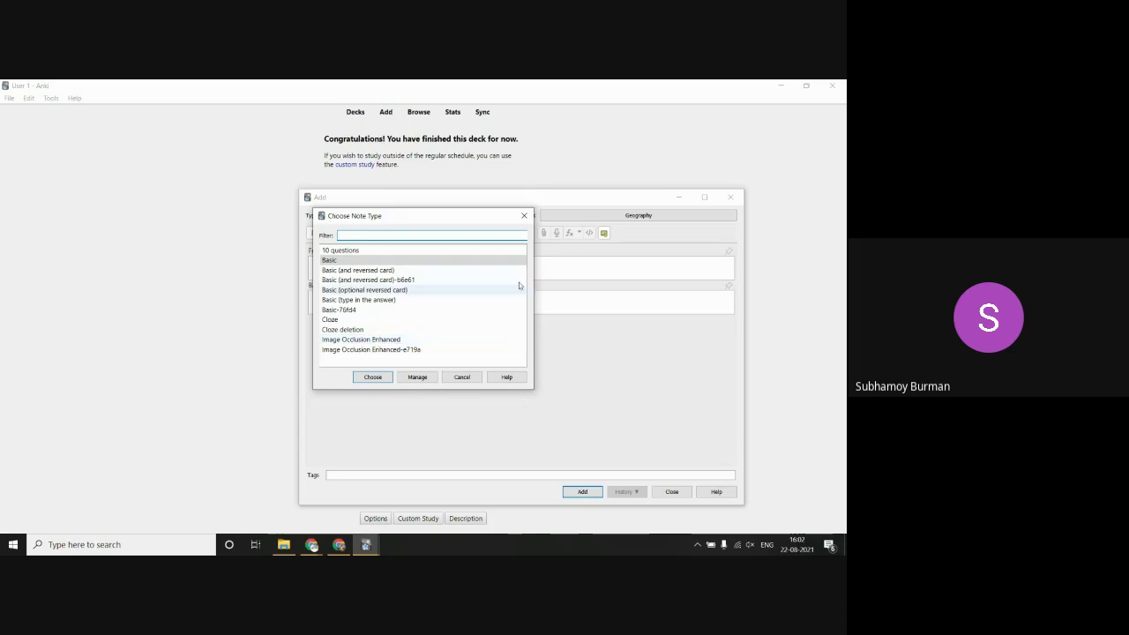
left_click(523, 216)
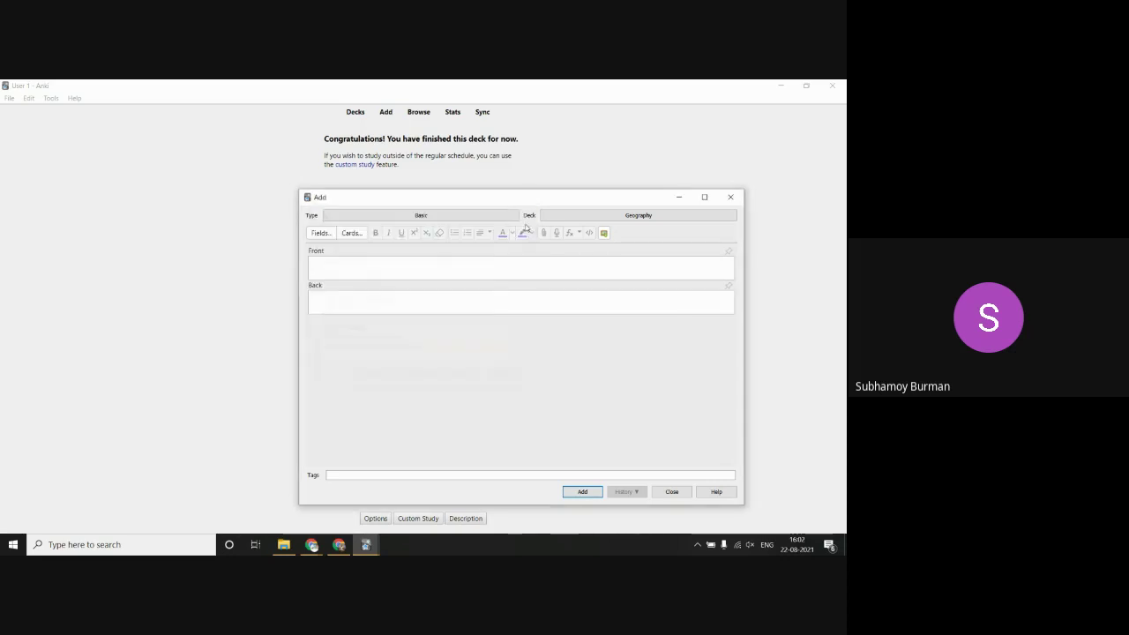
Step: Close the Add window, select Image Occlusion Enhanced in the Add-ons manager, then show Chrome's windows
left_click(673, 492)
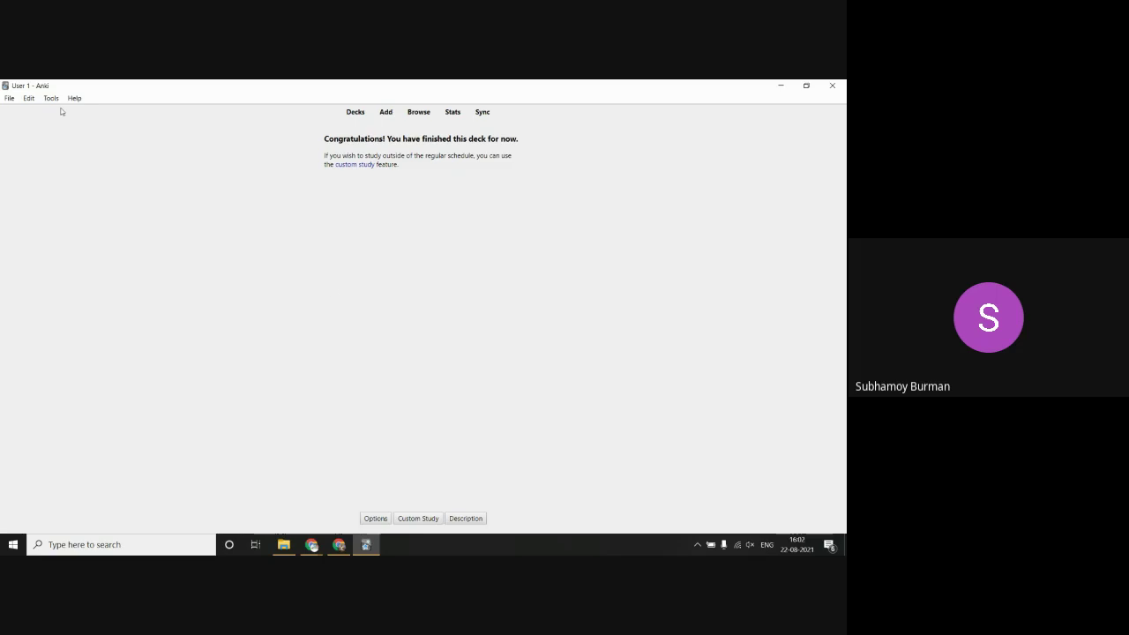
left_click(13, 99)
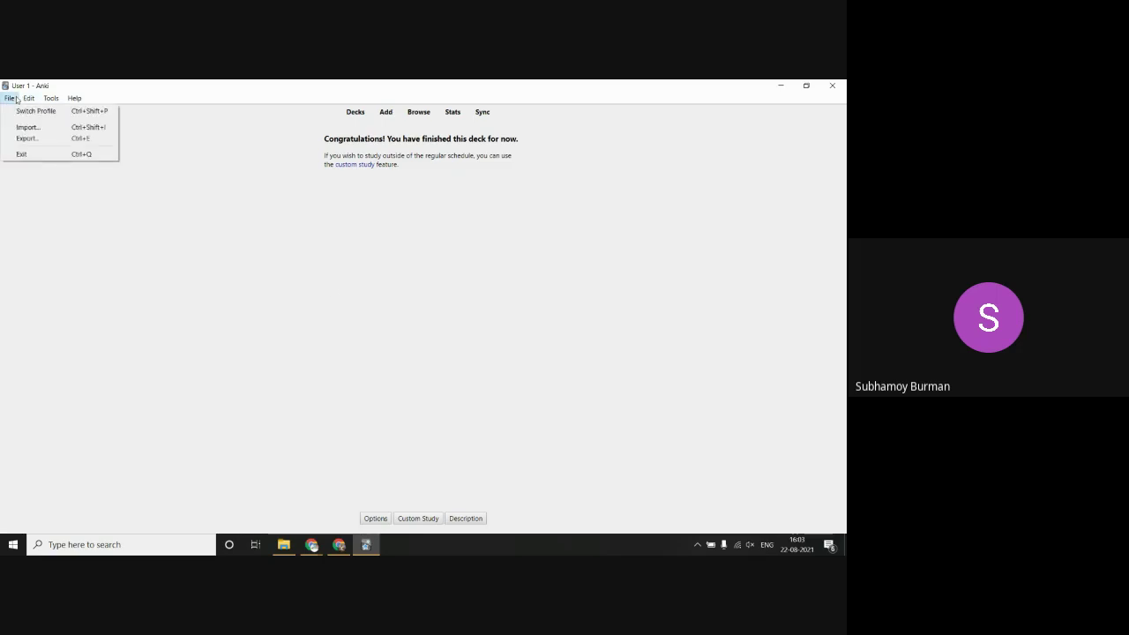
mouse_move(46, 100)
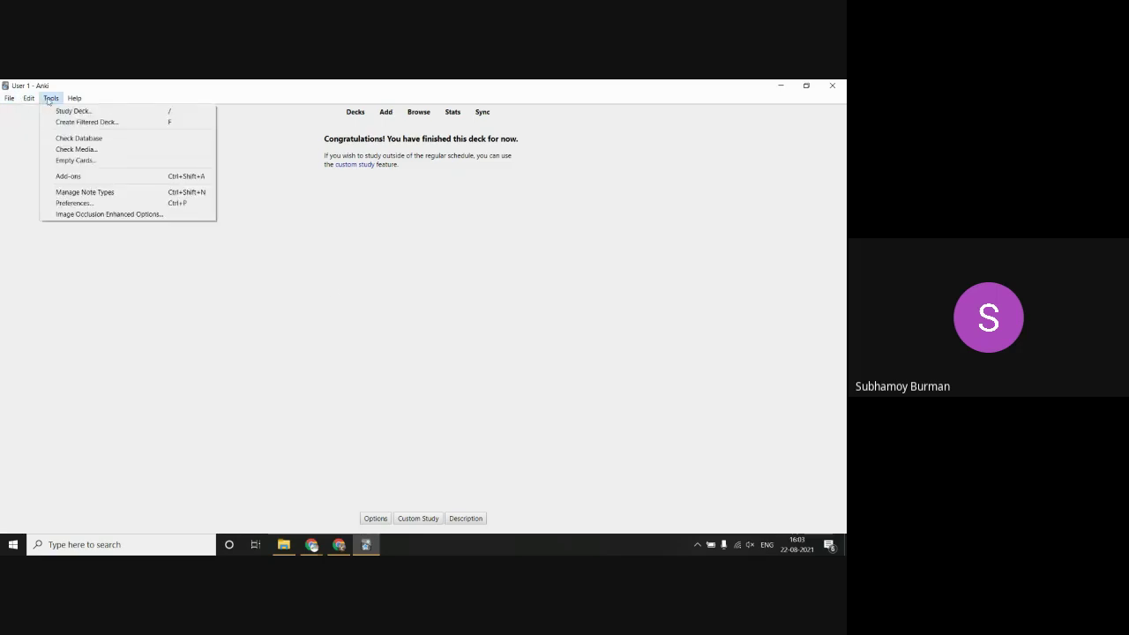
left_click(81, 179)
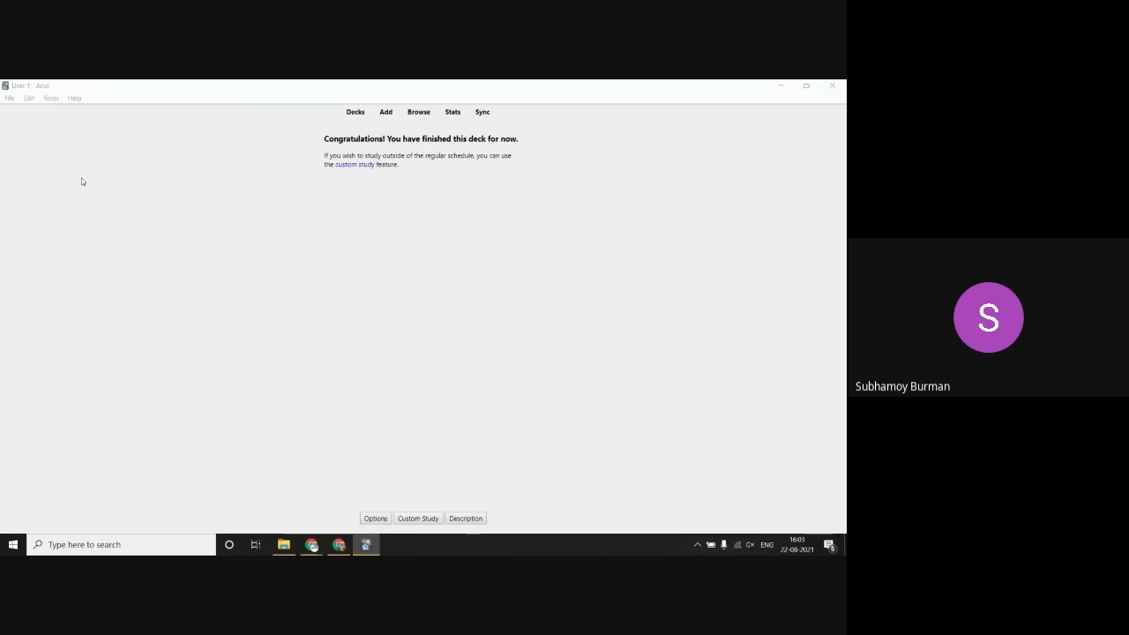
left_click(371, 231)
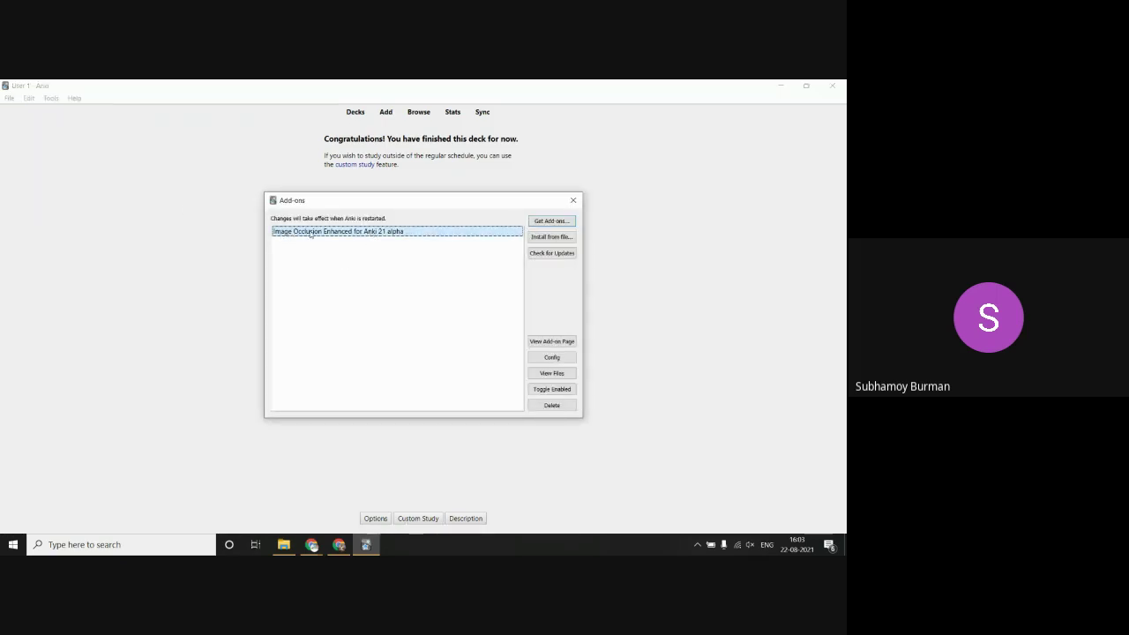
left_click(314, 544)
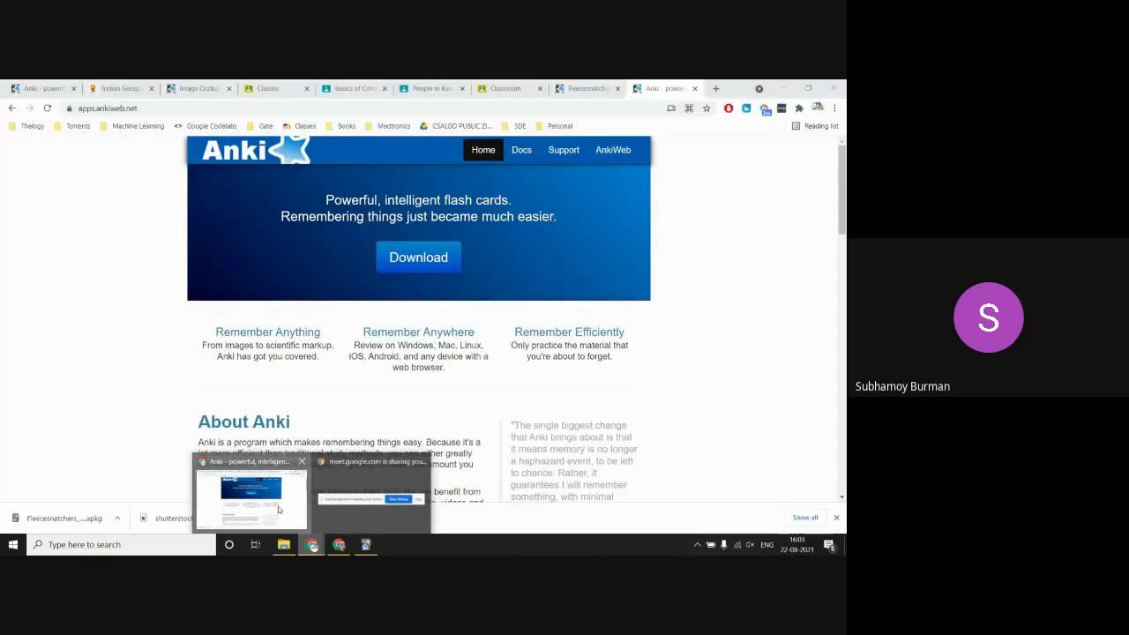
Step: Bring up Chrome and search 'anki image occlusion' in a new tab
left_click(279, 510)
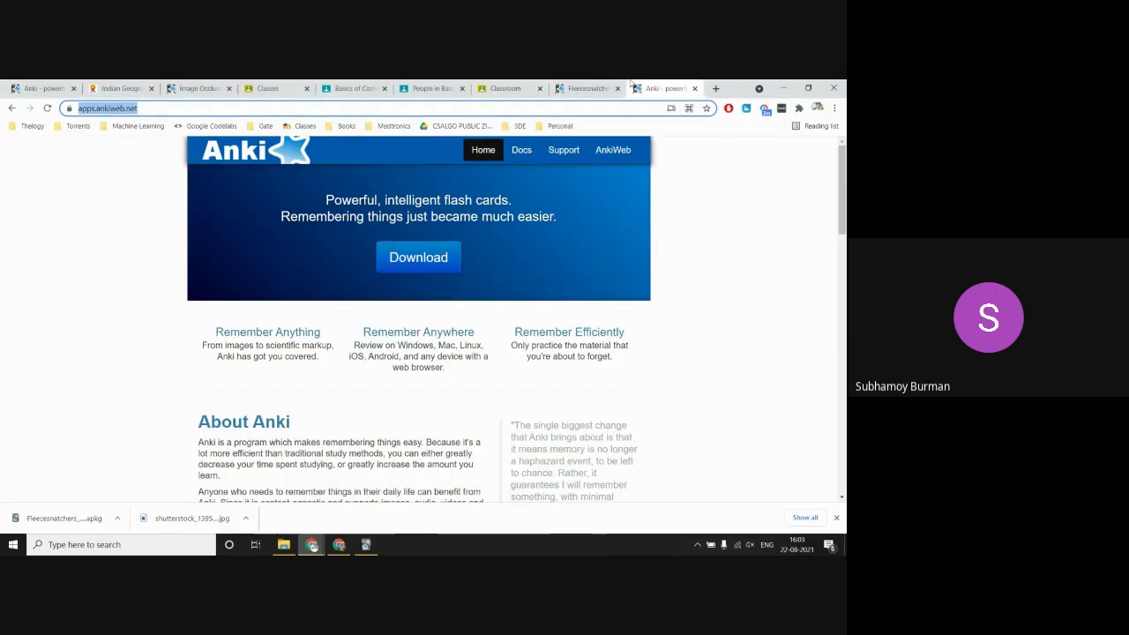
left_click(203, 90)
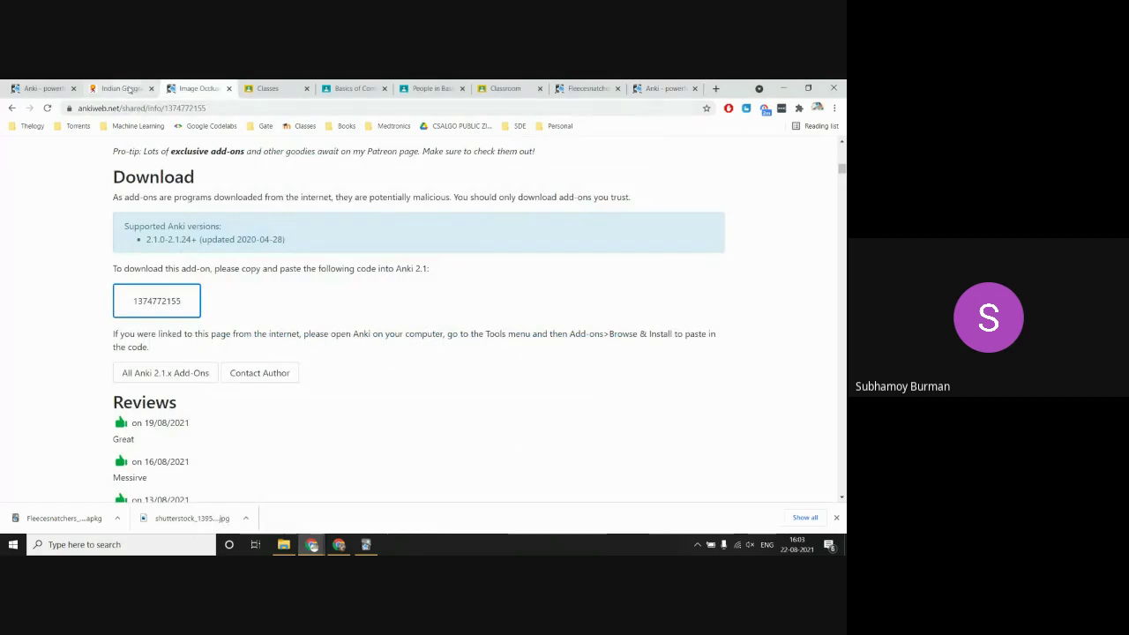
left_click(228, 108)
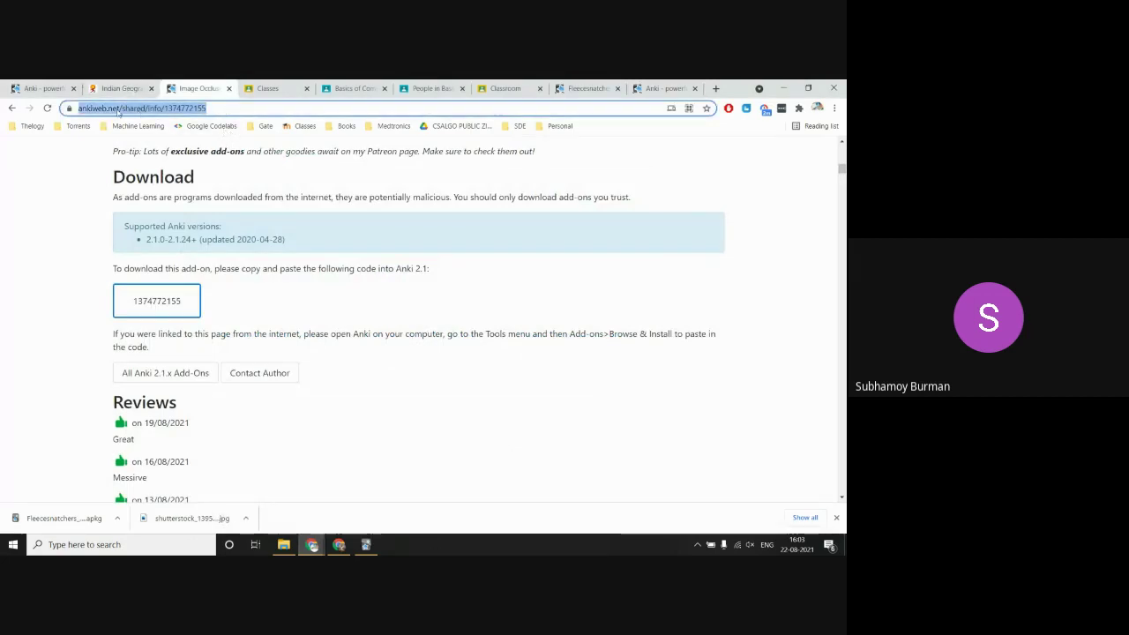
left_click(715, 89)
type("anki")
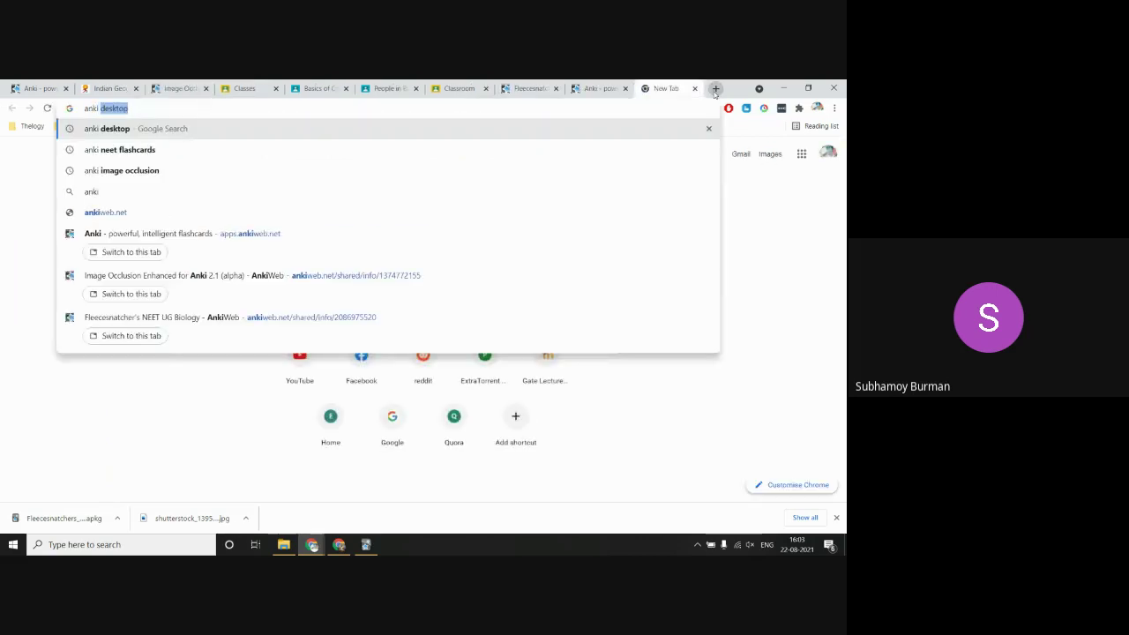
type(" image")
key("Right")
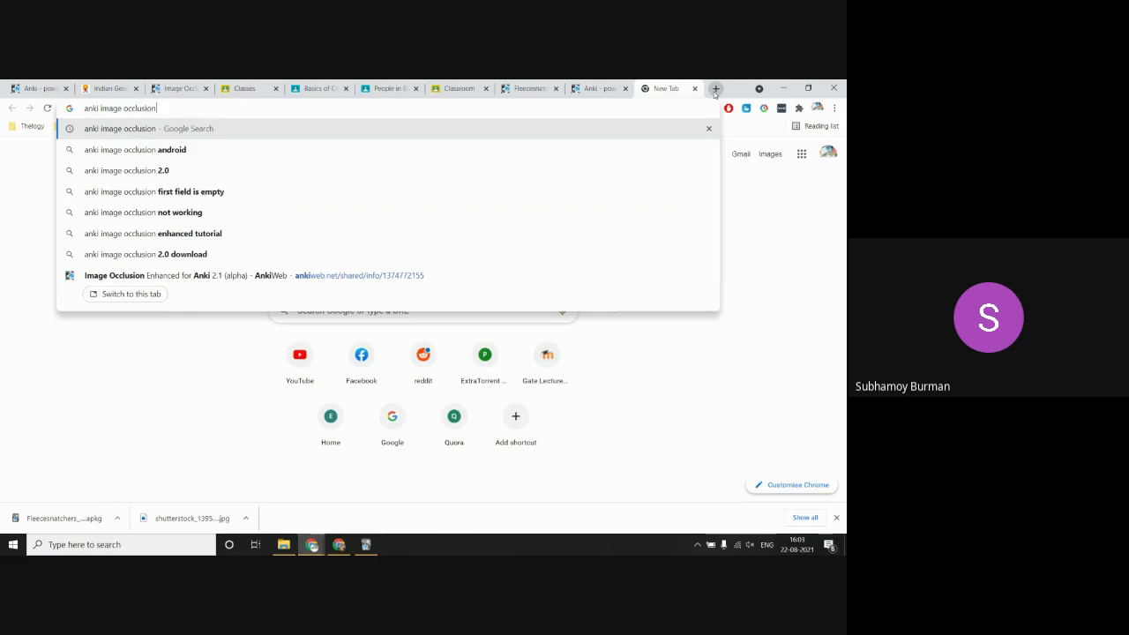
key("Return")
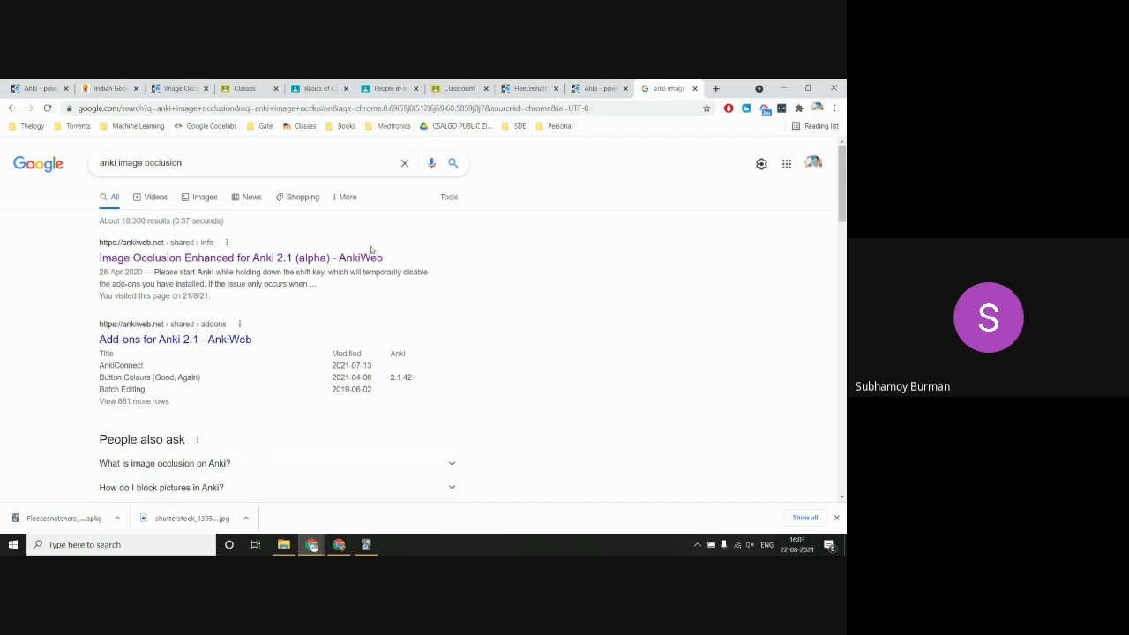
left_click(321, 258)
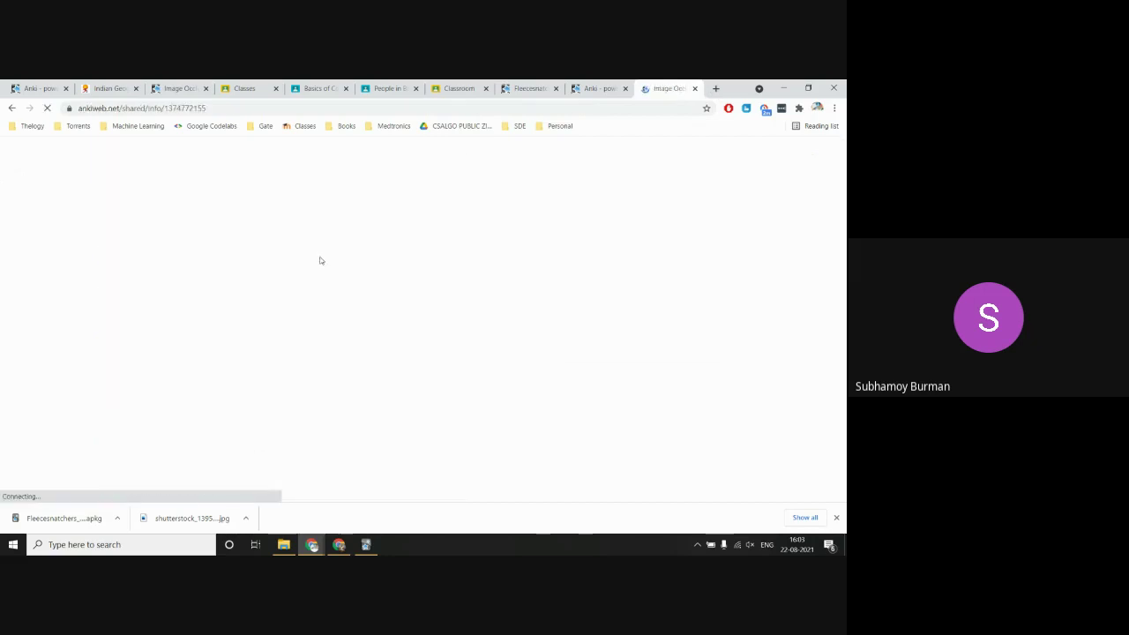
scroll(320, 259, "down", 5)
scroll(277, 379, "down", 10)
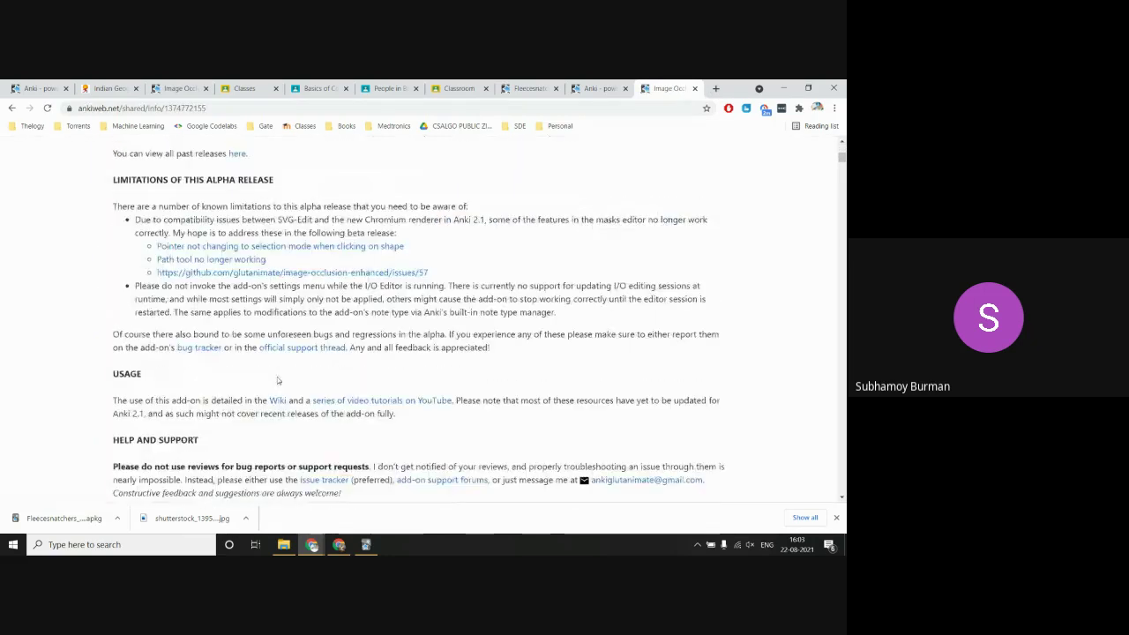
scroll(277, 380, "down", 2)
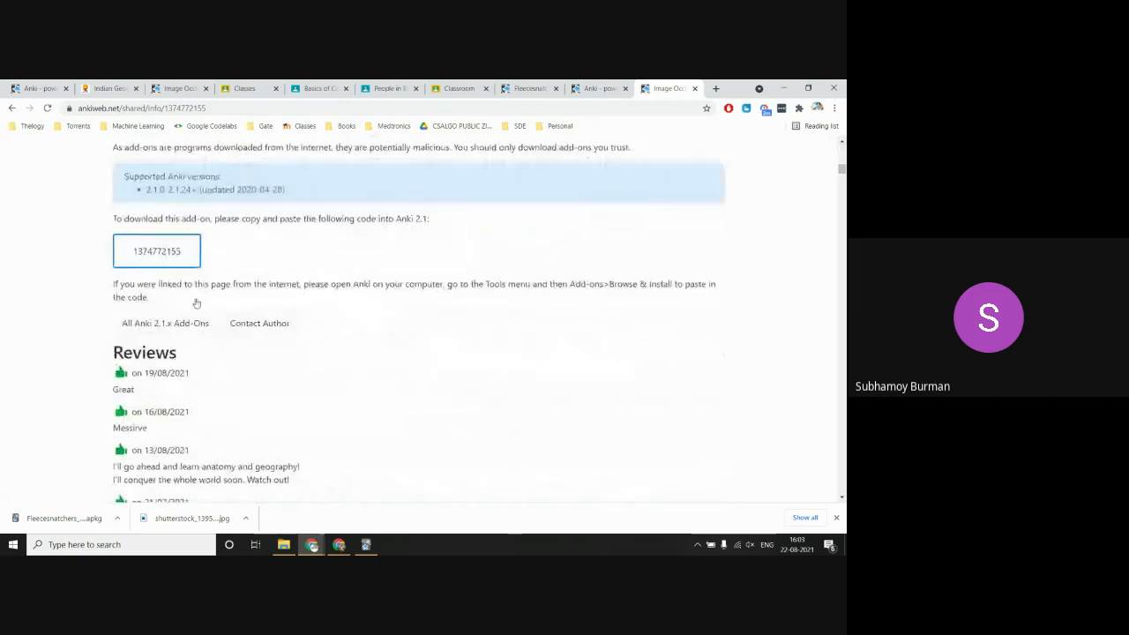
double_click(153, 250)
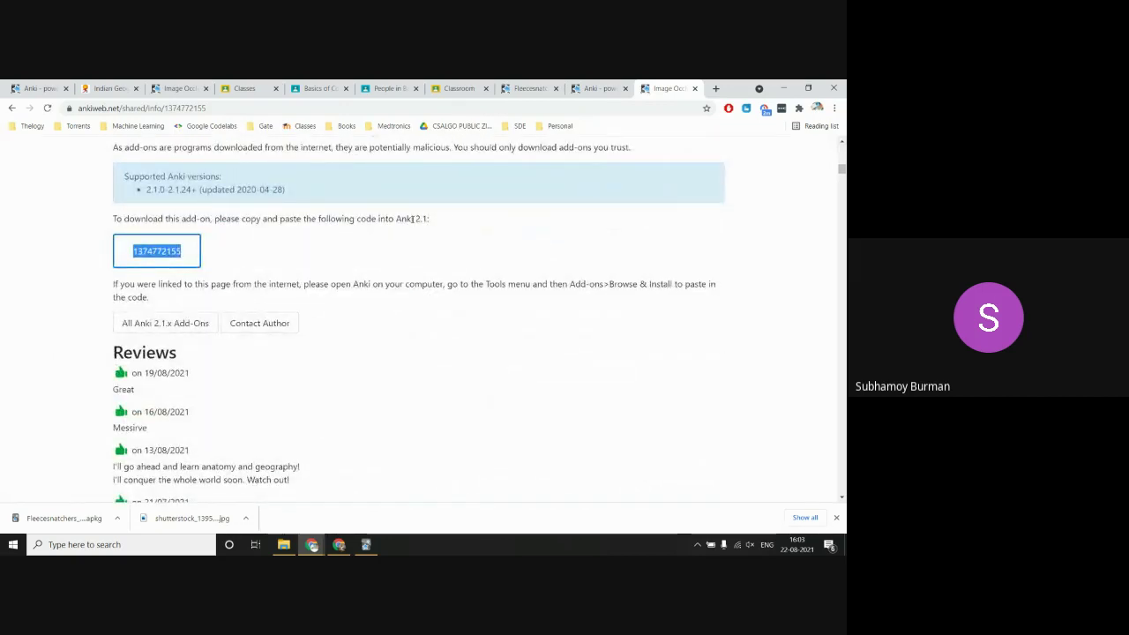
key("alt+Tab")
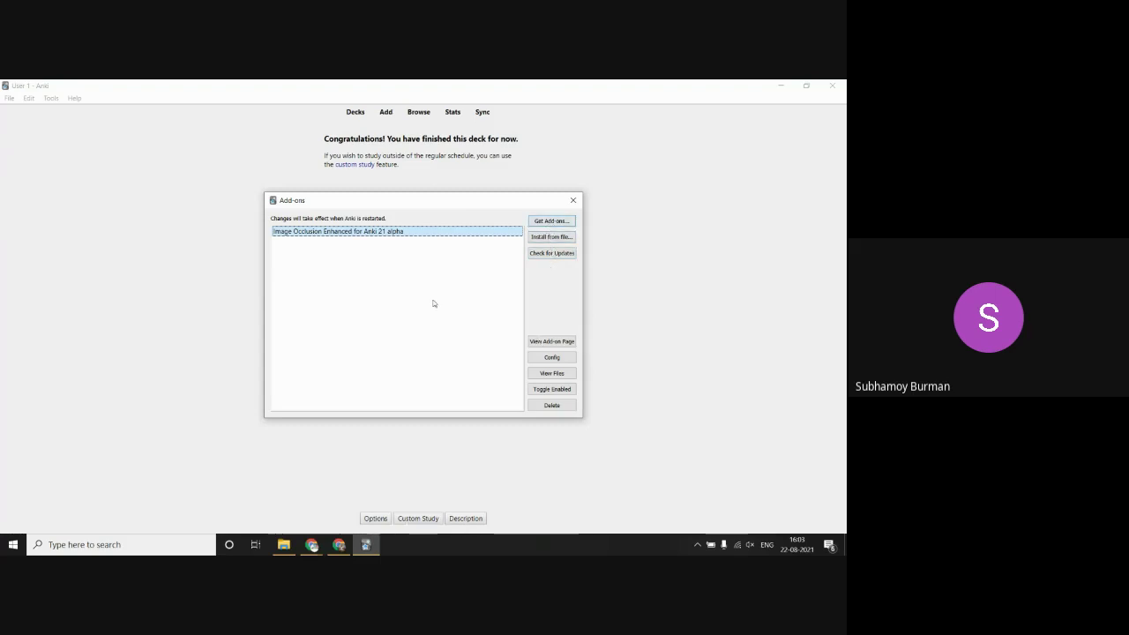
Step: Cancel the Install Add-on dialog, close the Add-ons manager, and start a new note
left_click(534, 222)
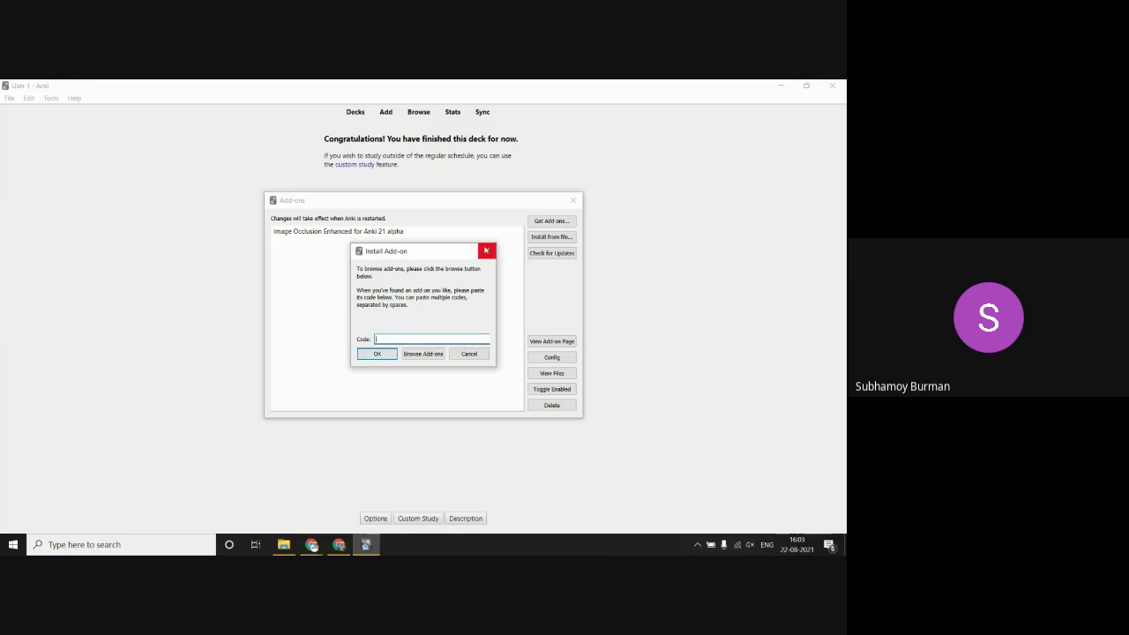
left_click(485, 250)
left_click(575, 201)
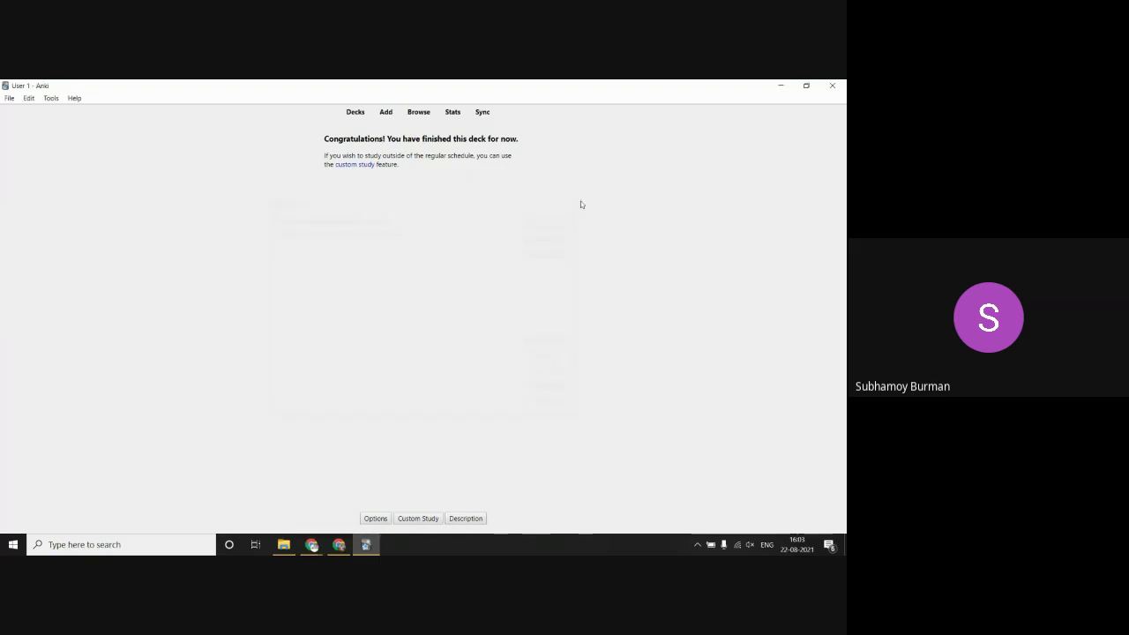
left_click(387, 114)
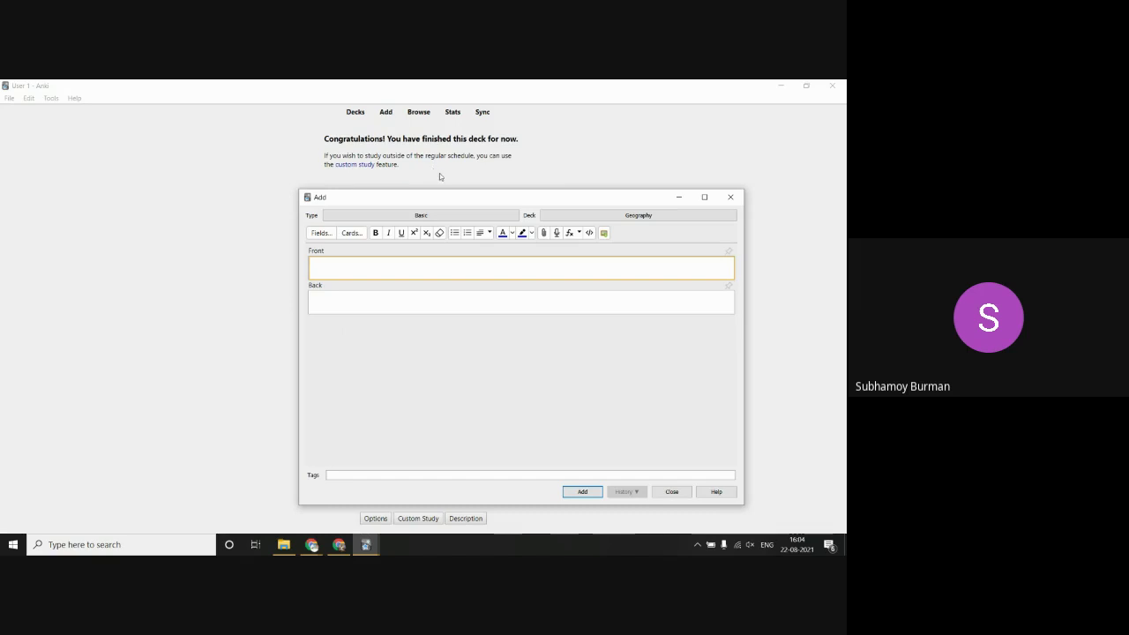
Step: Change the new note's type to Image Occlusion Enhanced and maximize the Add window
left_click(432, 218)
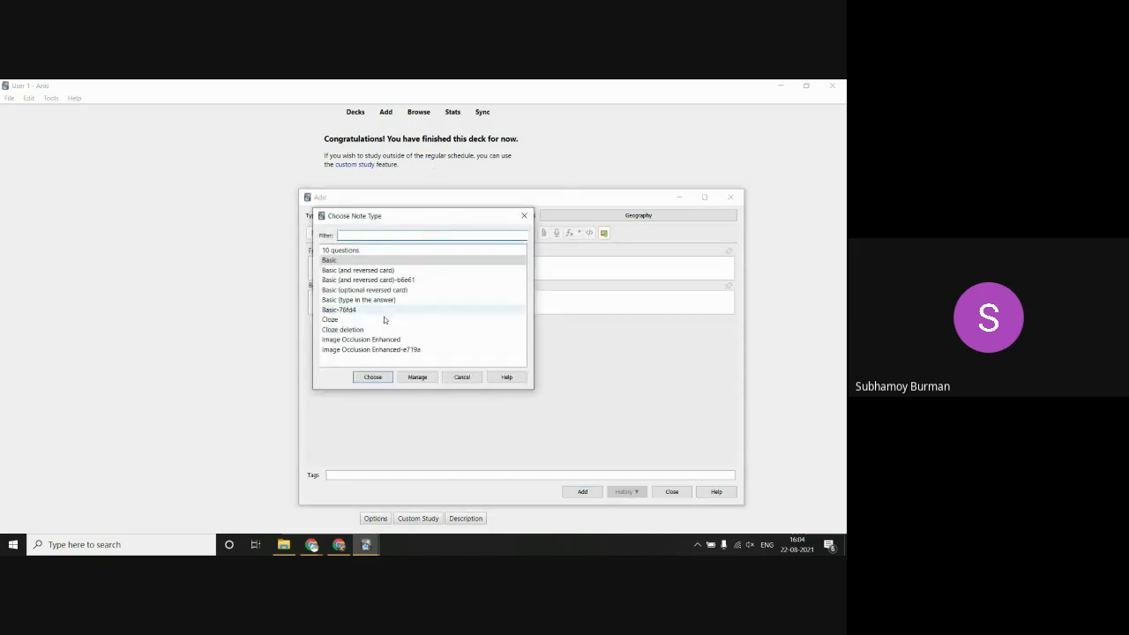
left_click(378, 340)
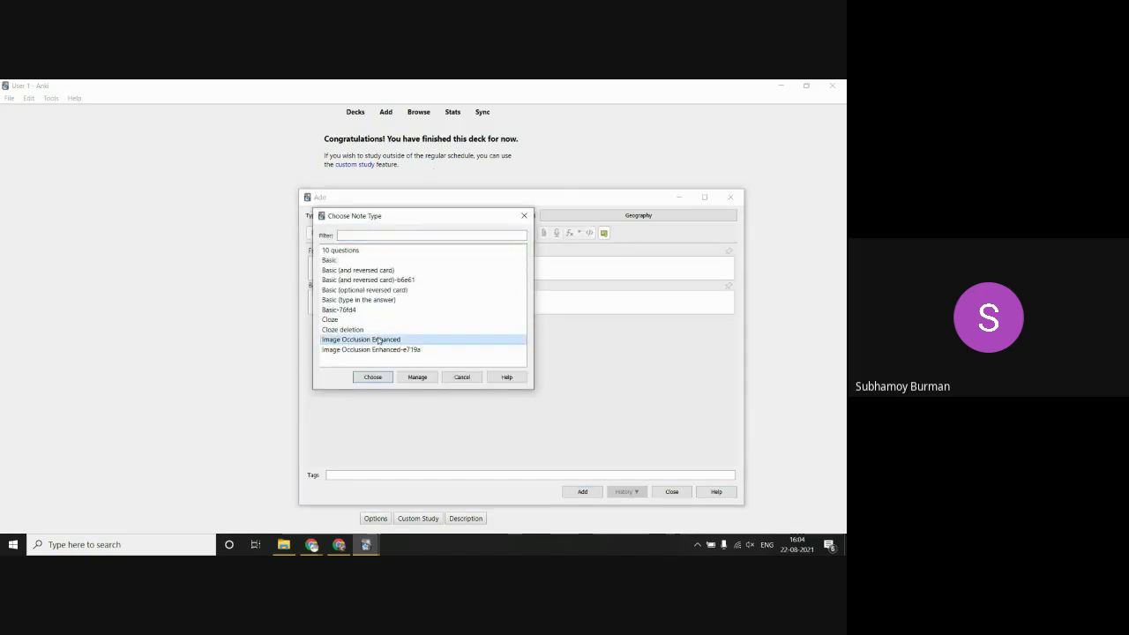
left_click(378, 376)
left_click(361, 267)
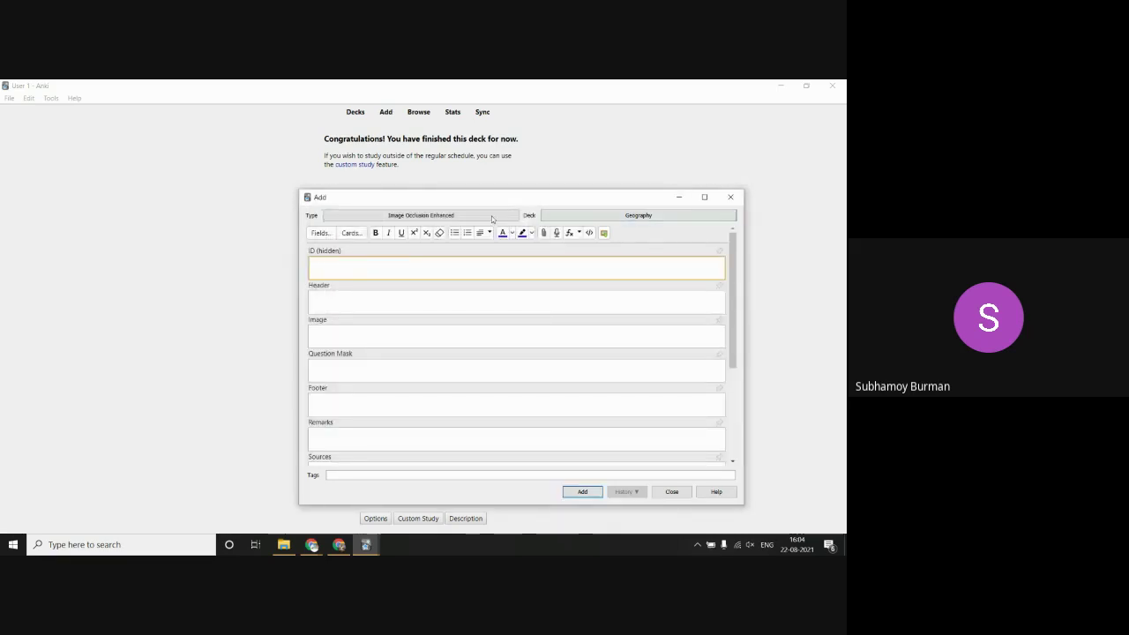
left_click(703, 197)
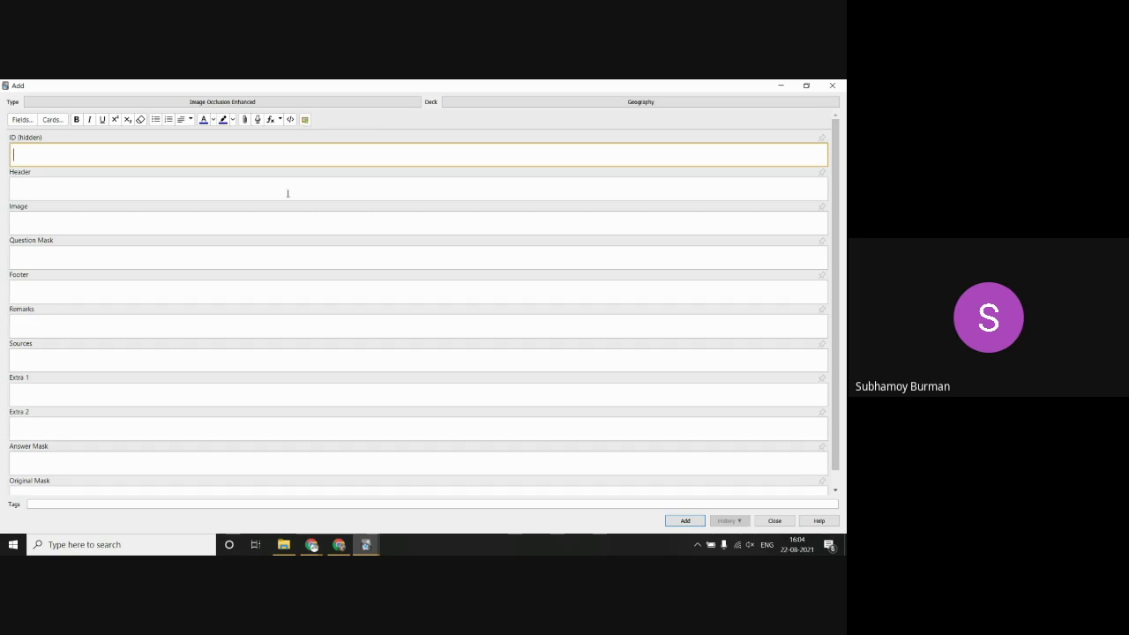
Step: Load shutterstock_139537109.jpg from Downloads into the Image Occlusion mask editor
left_click(305, 120)
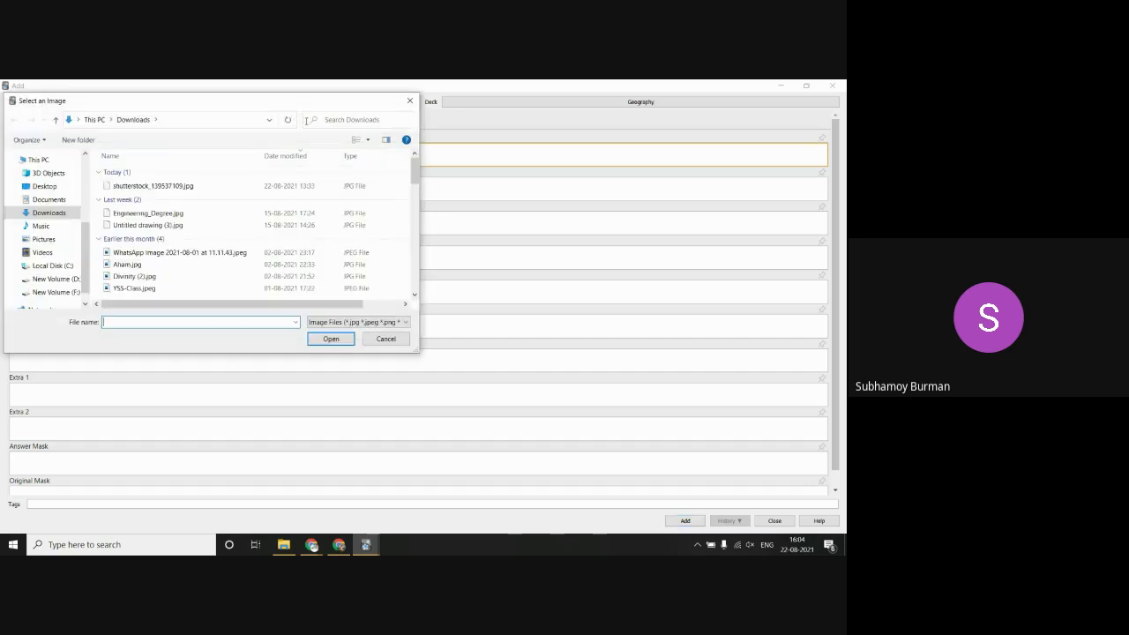
left_click(386, 338)
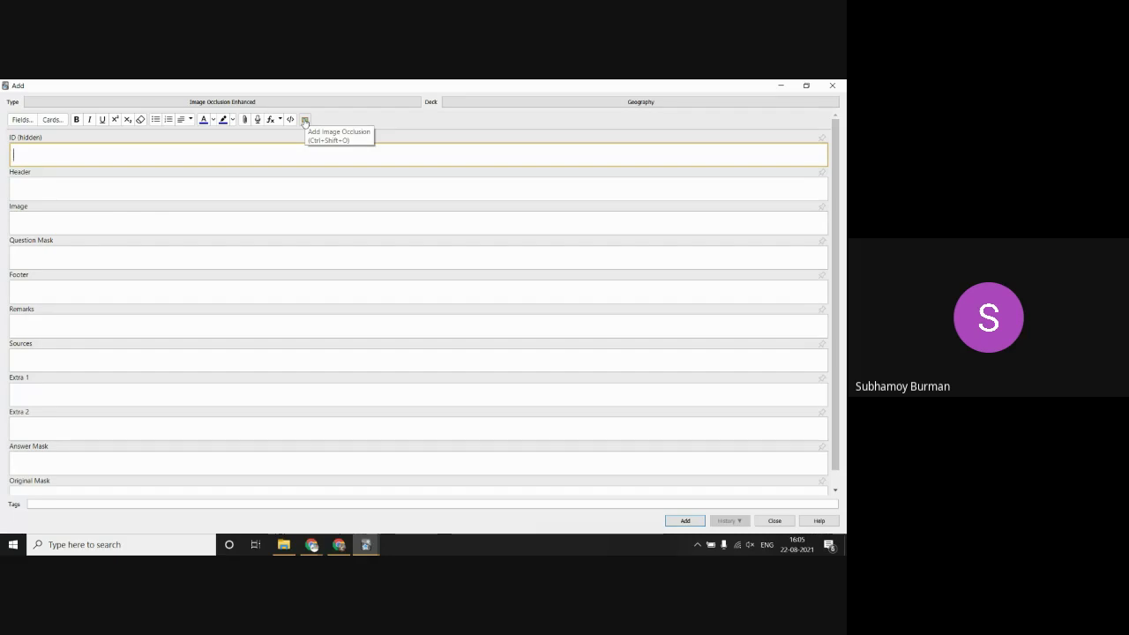
left_click(304, 120)
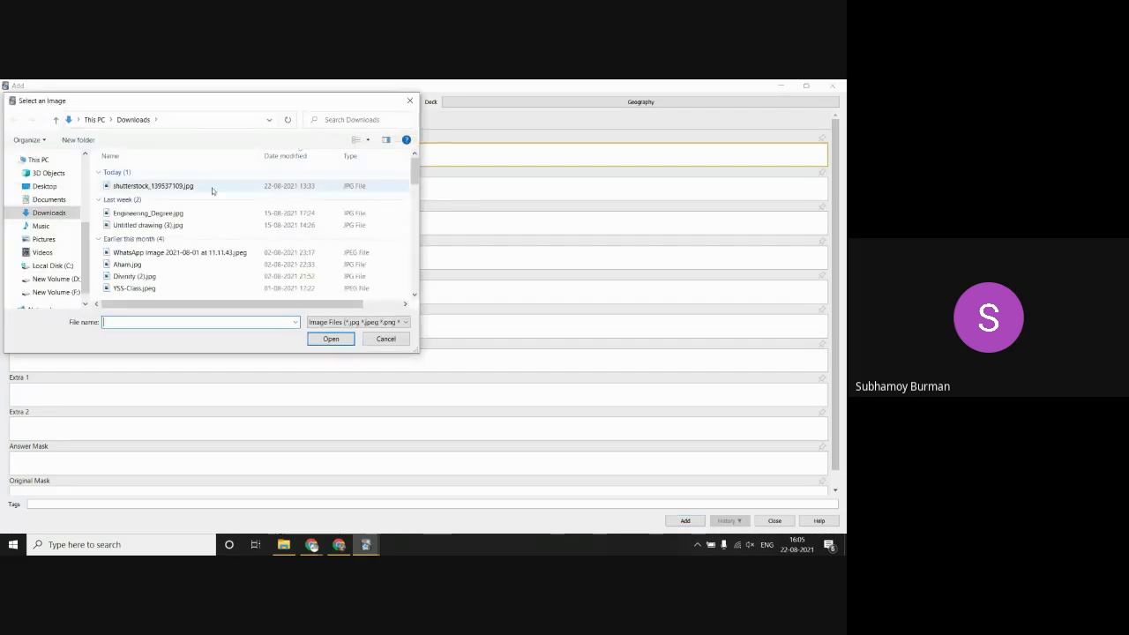
left_click(212, 186)
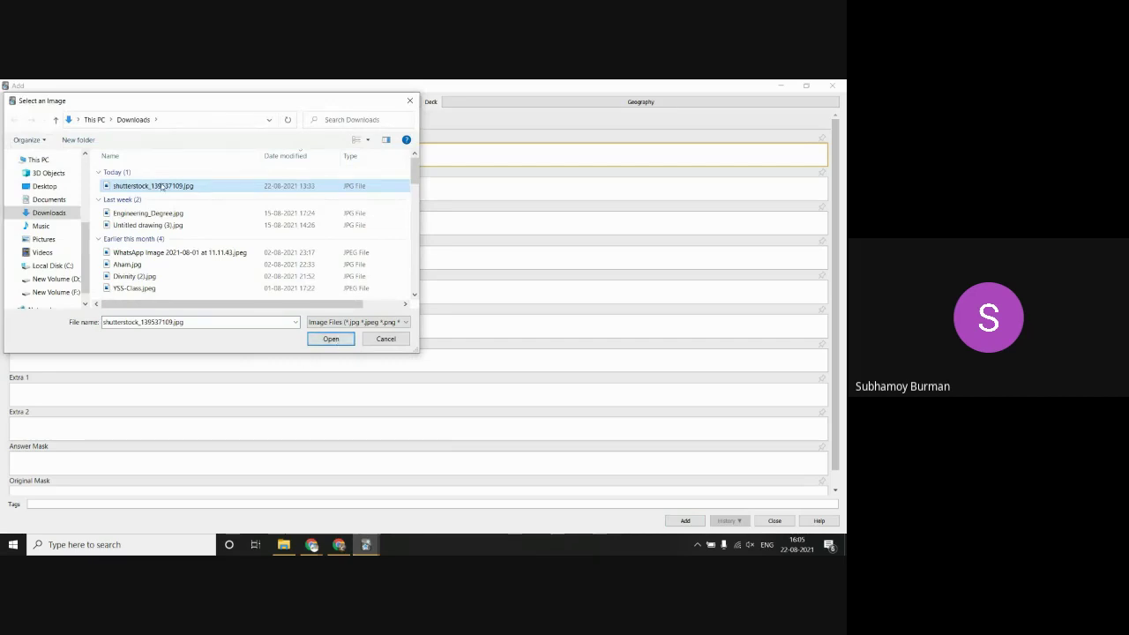
left_click(331, 339)
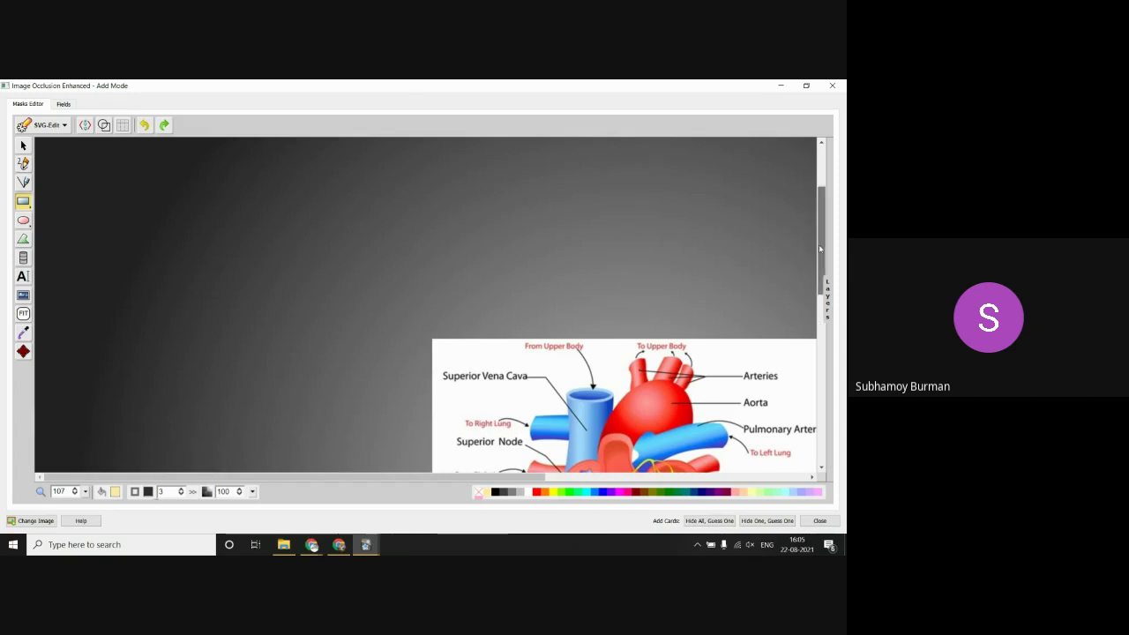
left_click_drag(820, 248, 816, 307)
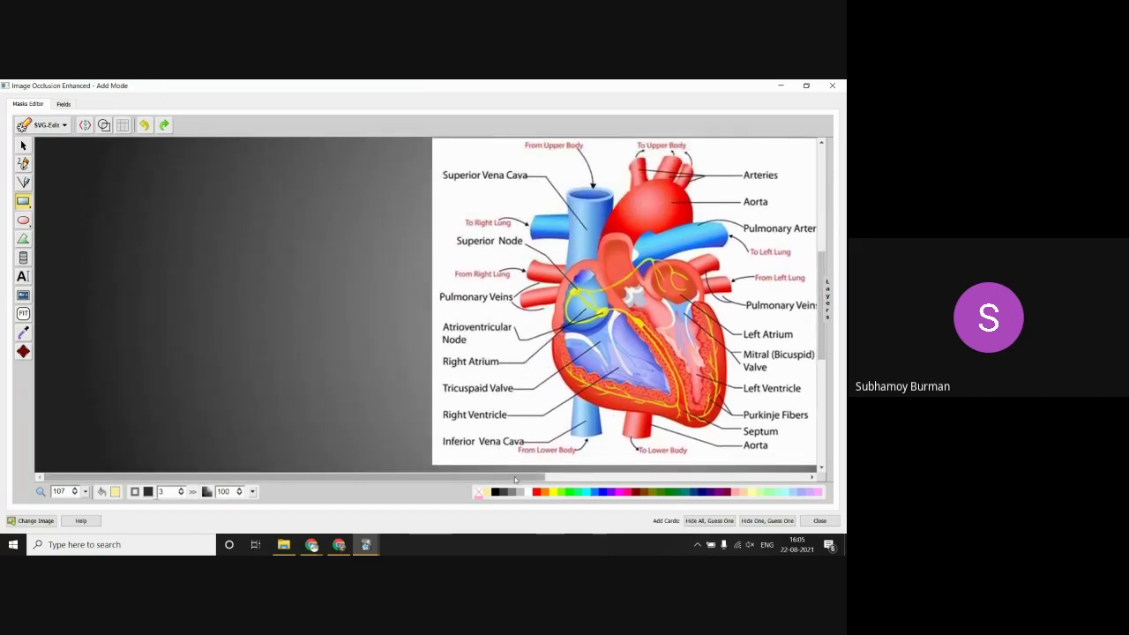
left_click_drag(516, 479, 660, 475)
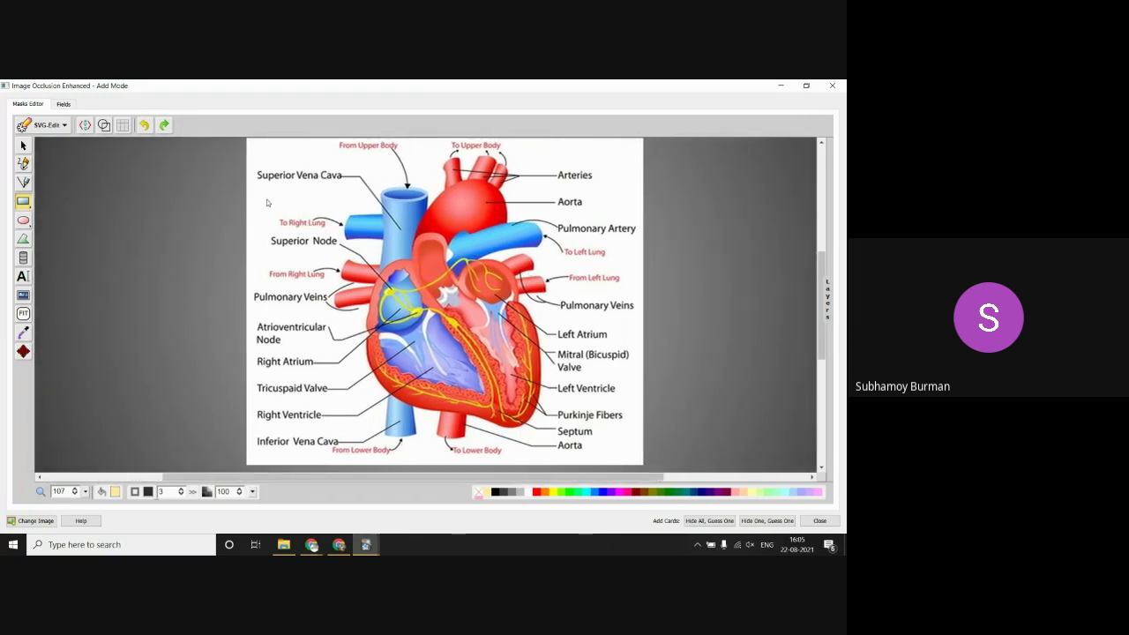
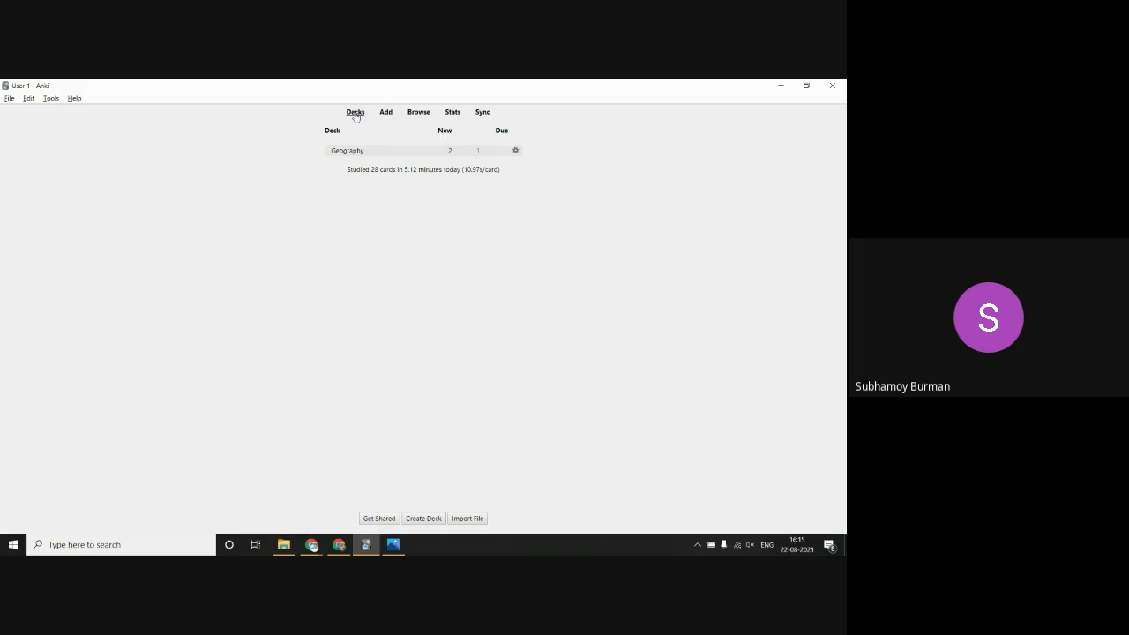
Step: Start a new note and switch its note type to Cloze
left_click(386, 113)
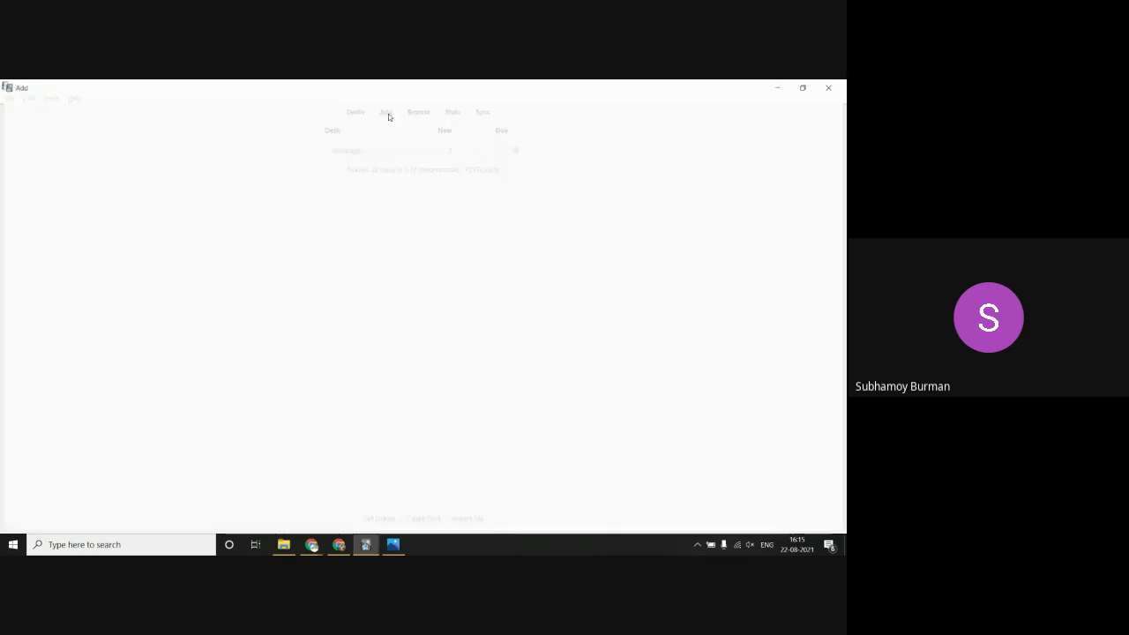
left_click(369, 102)
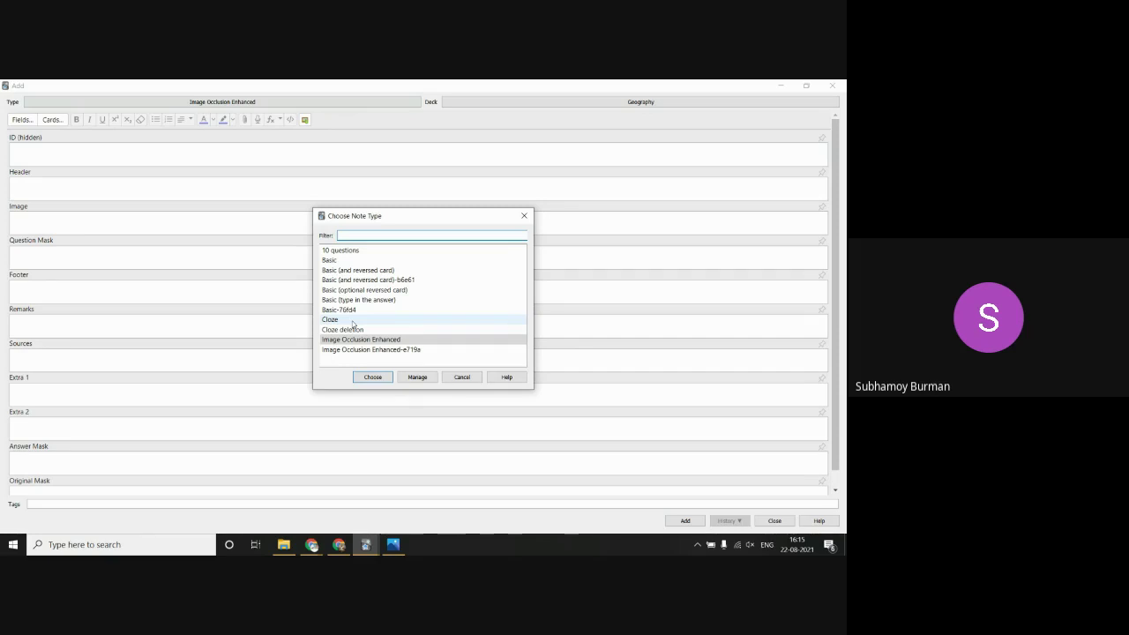
left_click(337, 321)
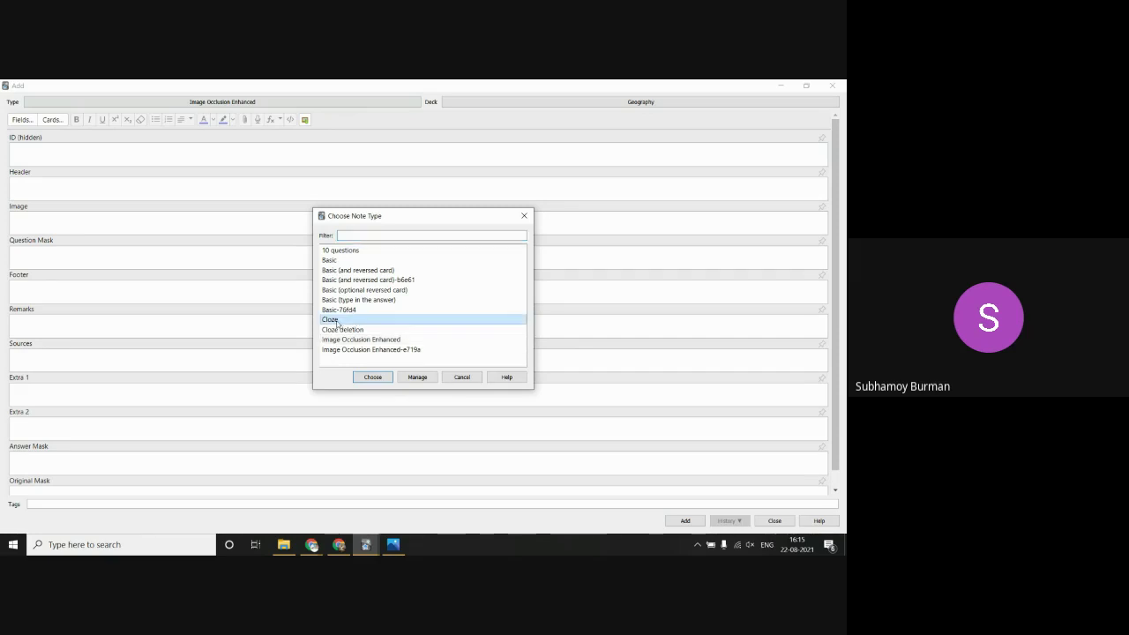
left_click(368, 376)
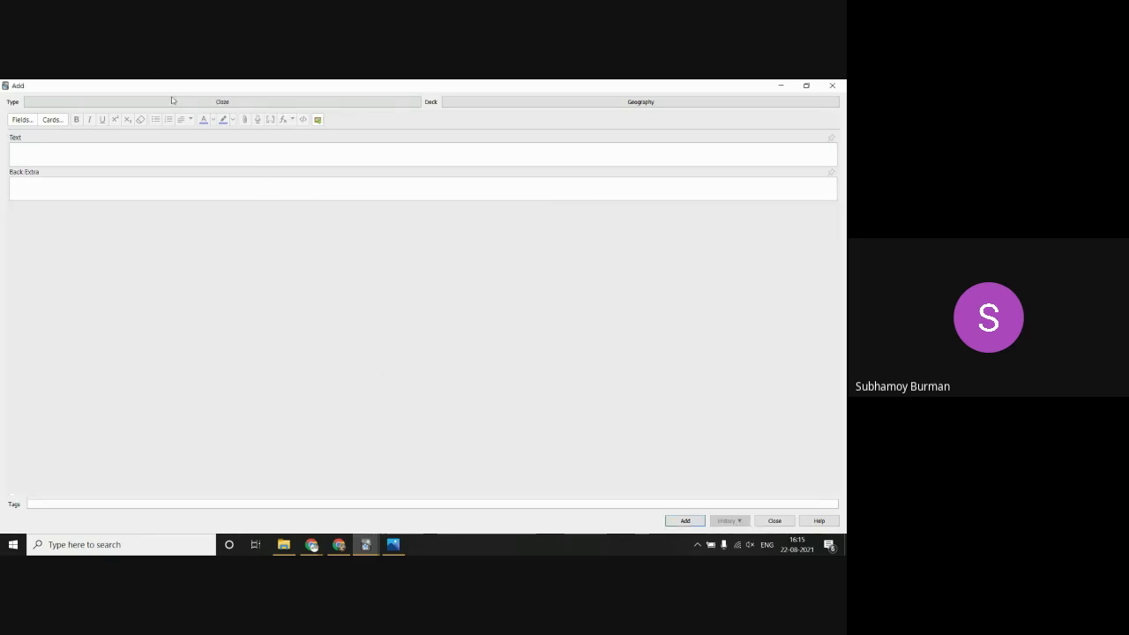
Step: Type "New Delhi is India's Cap" into the Text field, fixing the Delhi typo
left_click(112, 161)
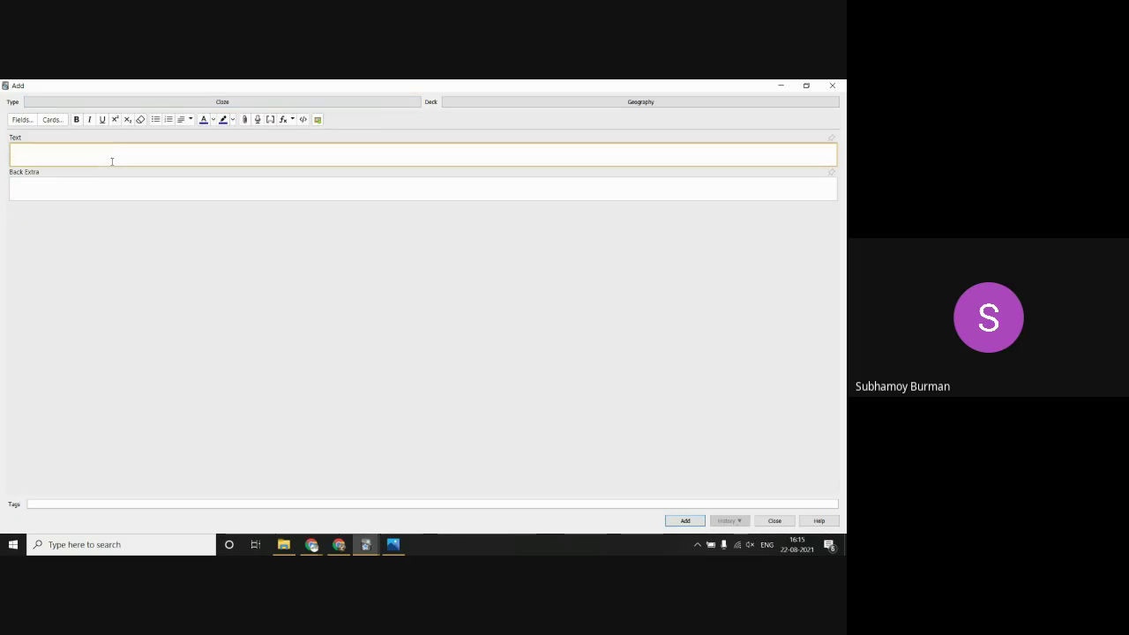
type("New Deljhi")
key("BackSpace")
key("BackSpace")
key("BackSpace")
type("hi is India's")
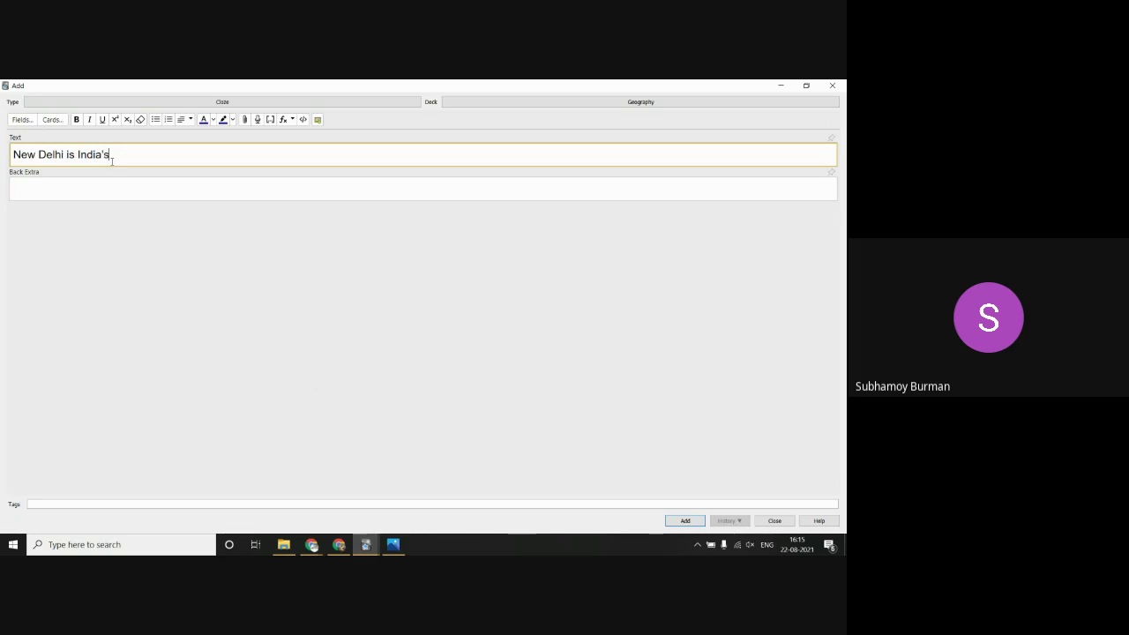
type(" Cap")
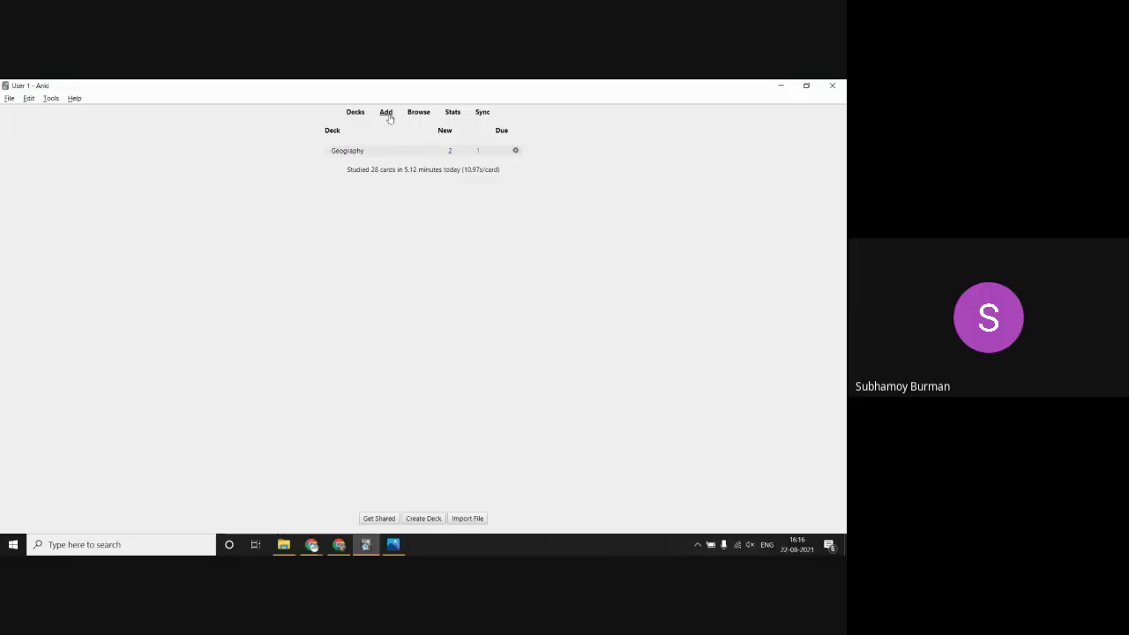
Step: Open a fresh Add window with the Cloze note type selected
left_click(387, 115)
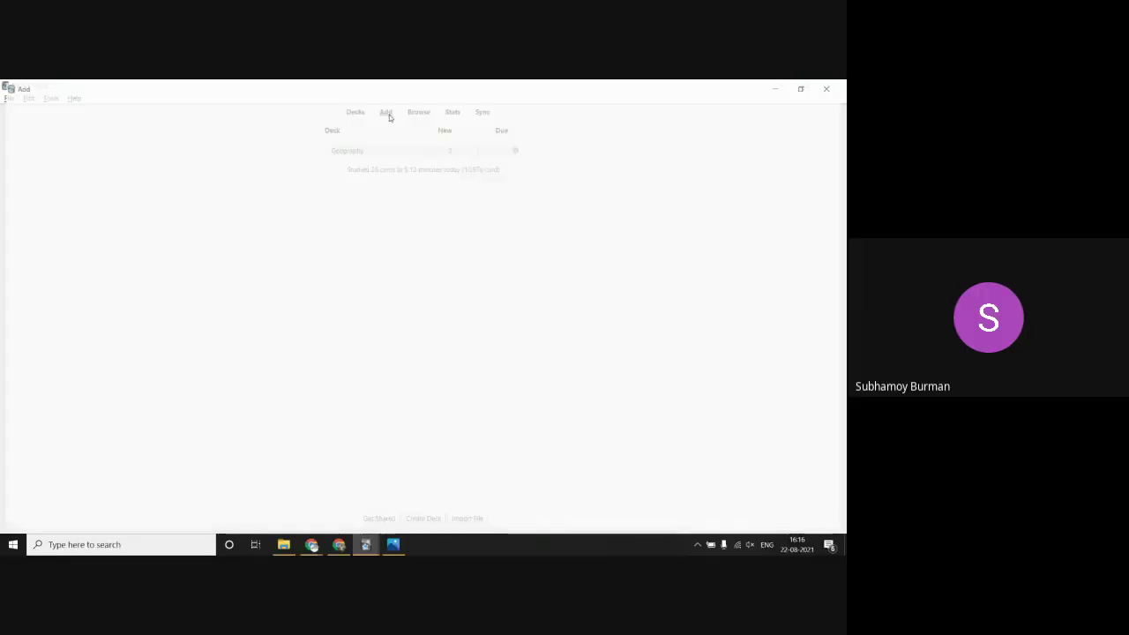
left_click(355, 99)
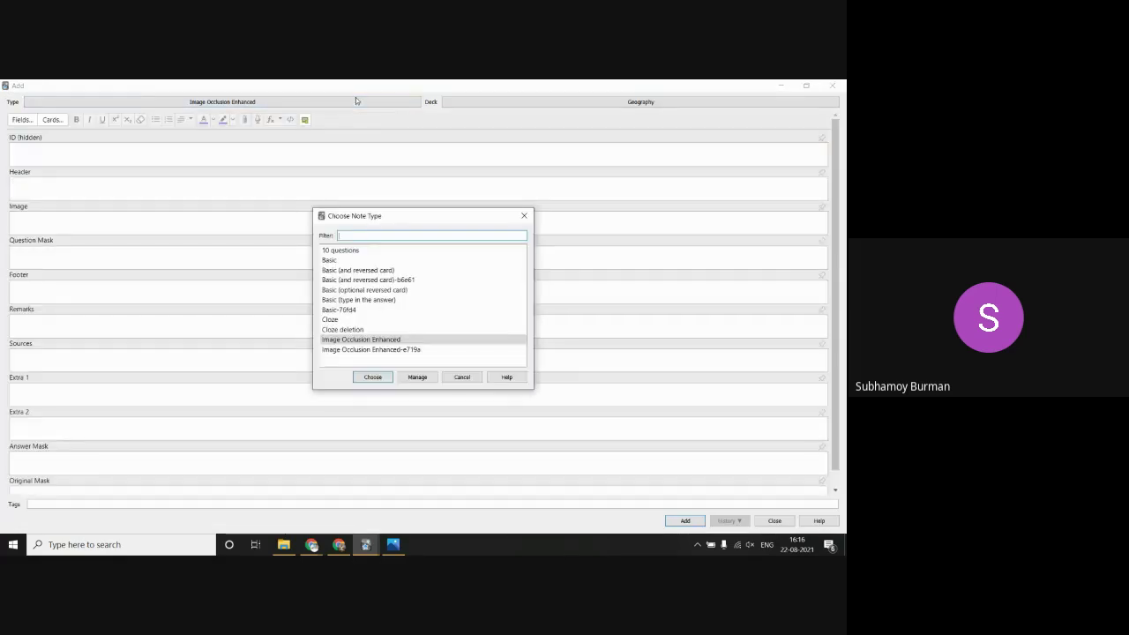
left_click(360, 321)
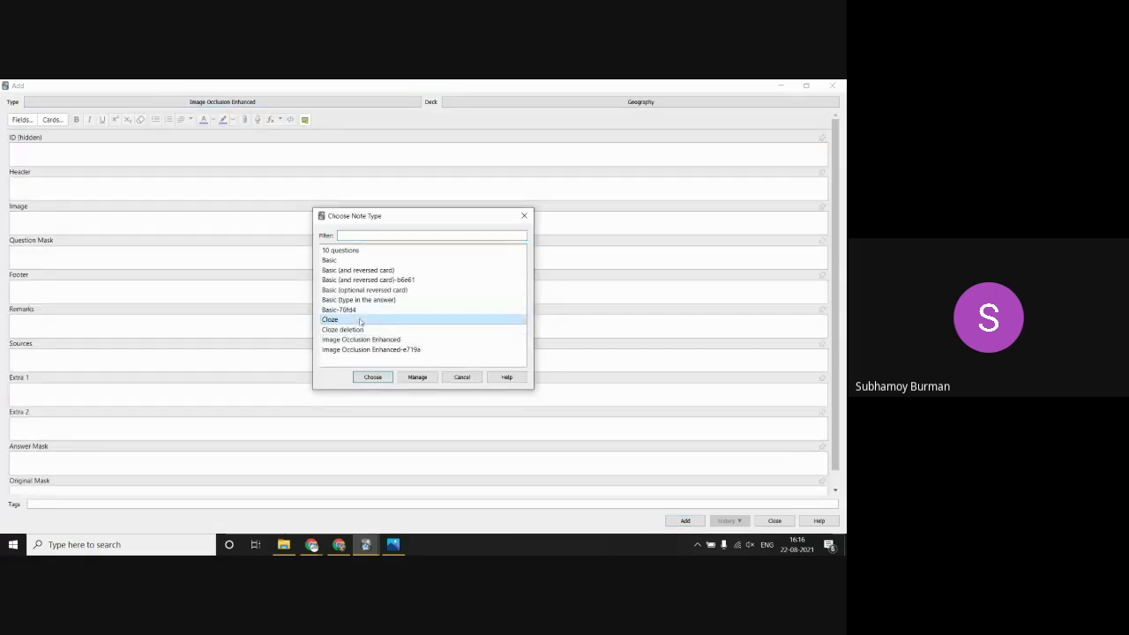
left_click(372, 378)
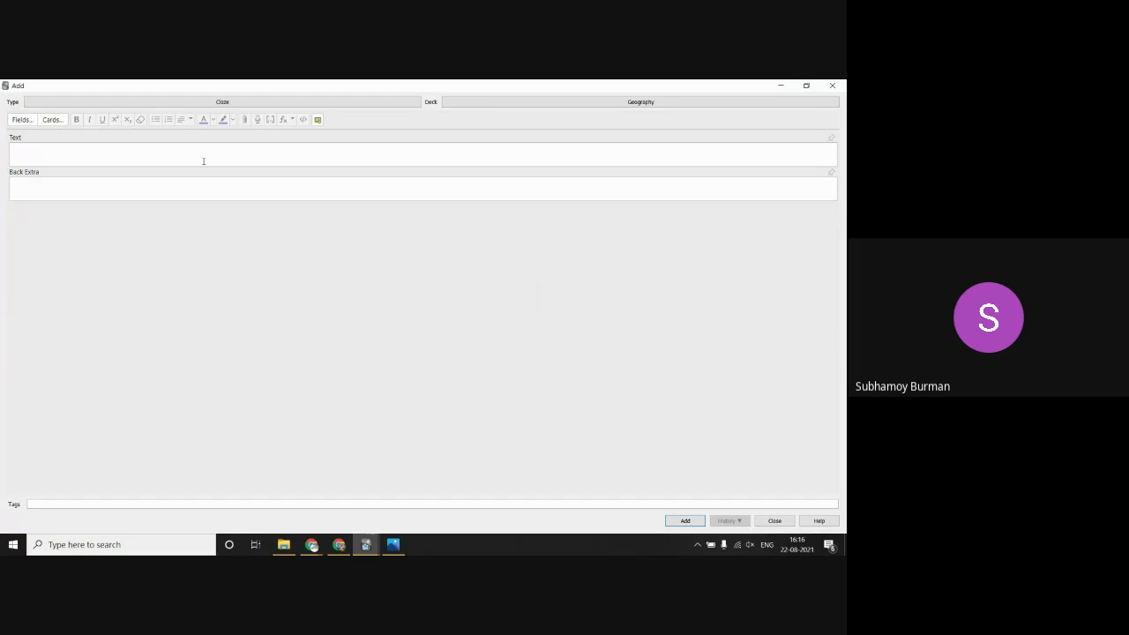
Step: Create a new deck named Random and make it the note's target deck
left_click(607, 102)
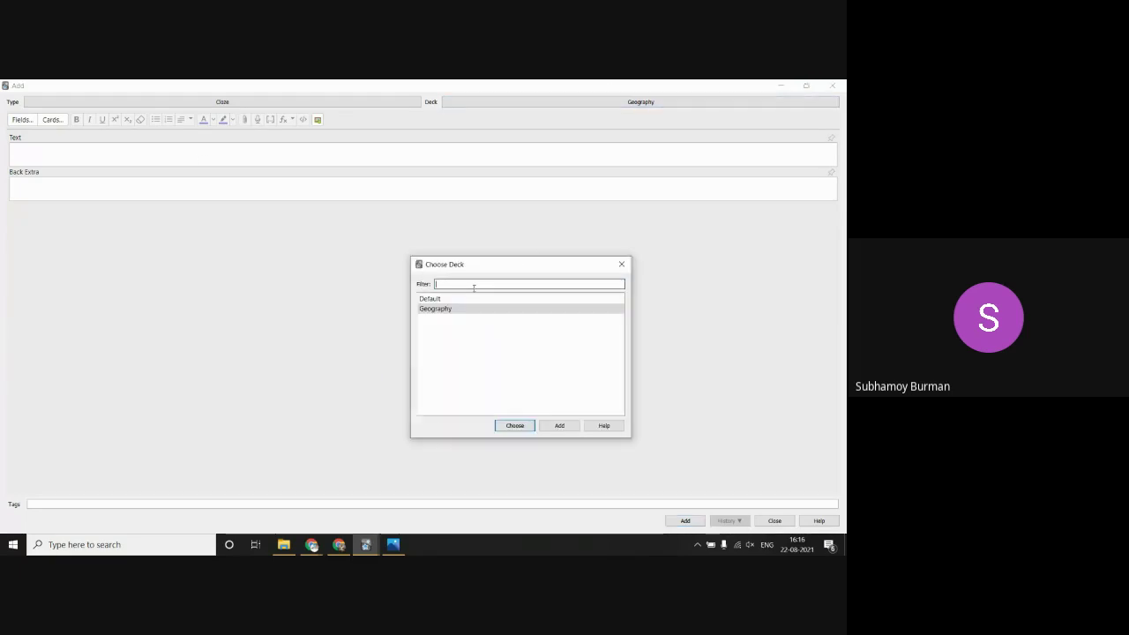
type("Randi")
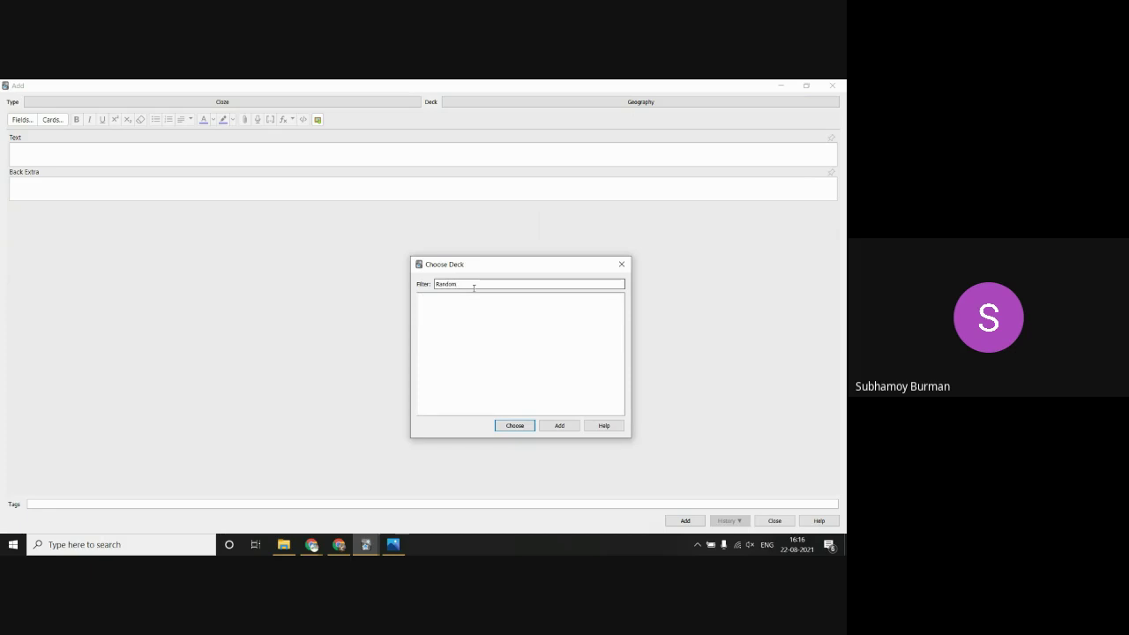
left_click(557, 426)
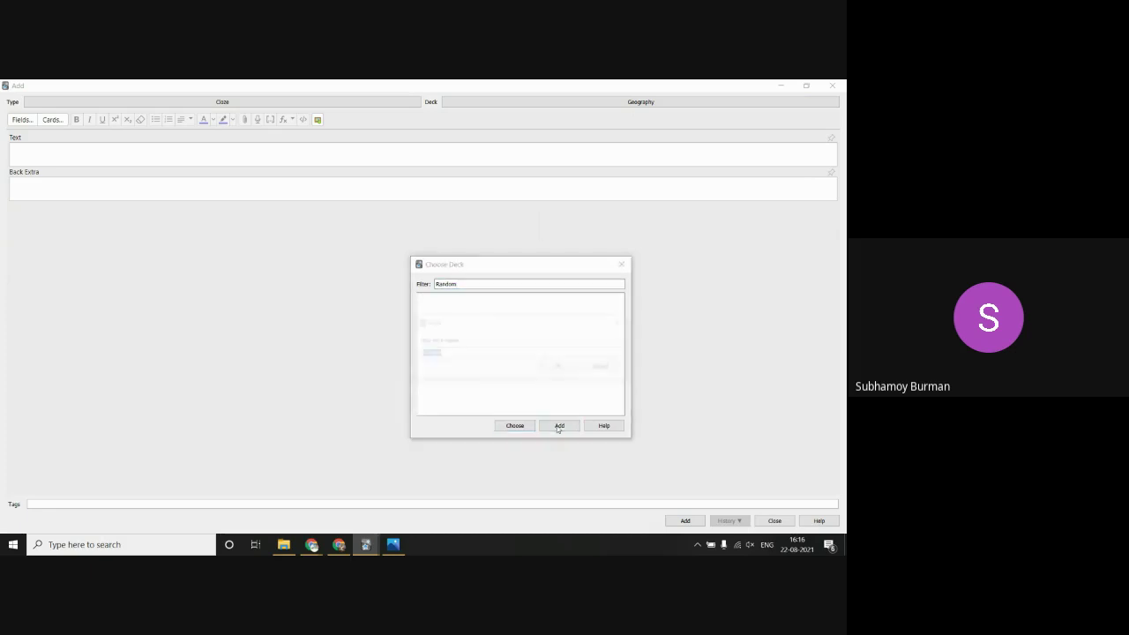
left_click(560, 368)
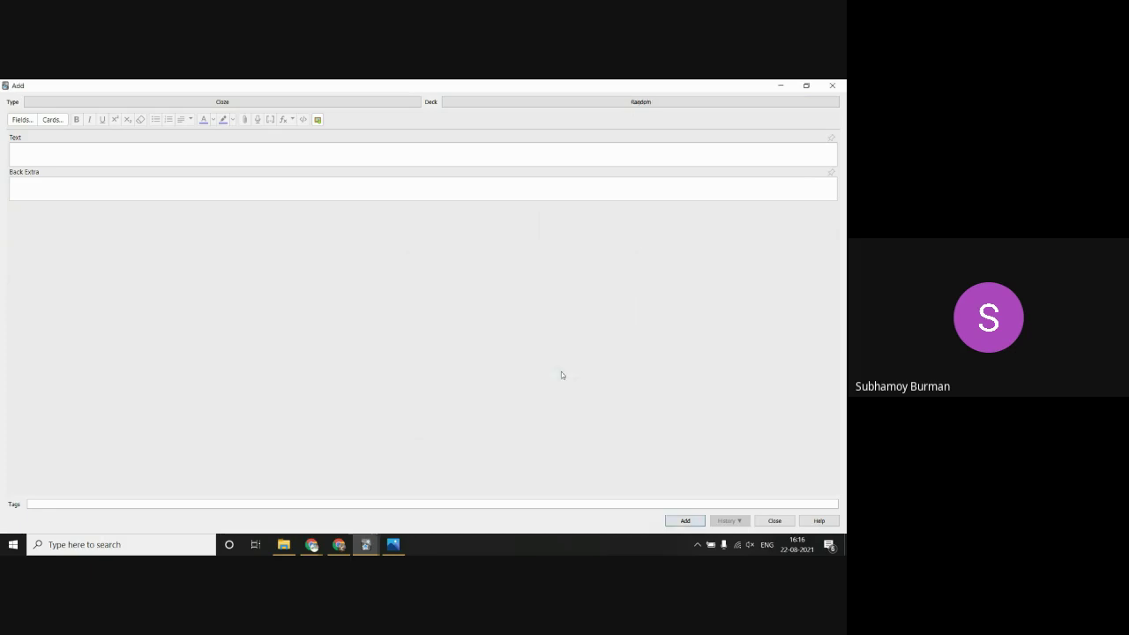
Step: Enter "New Delhi is India's capital" with New Delhi as the cloze, add it, and close the editor
left_click(167, 150)
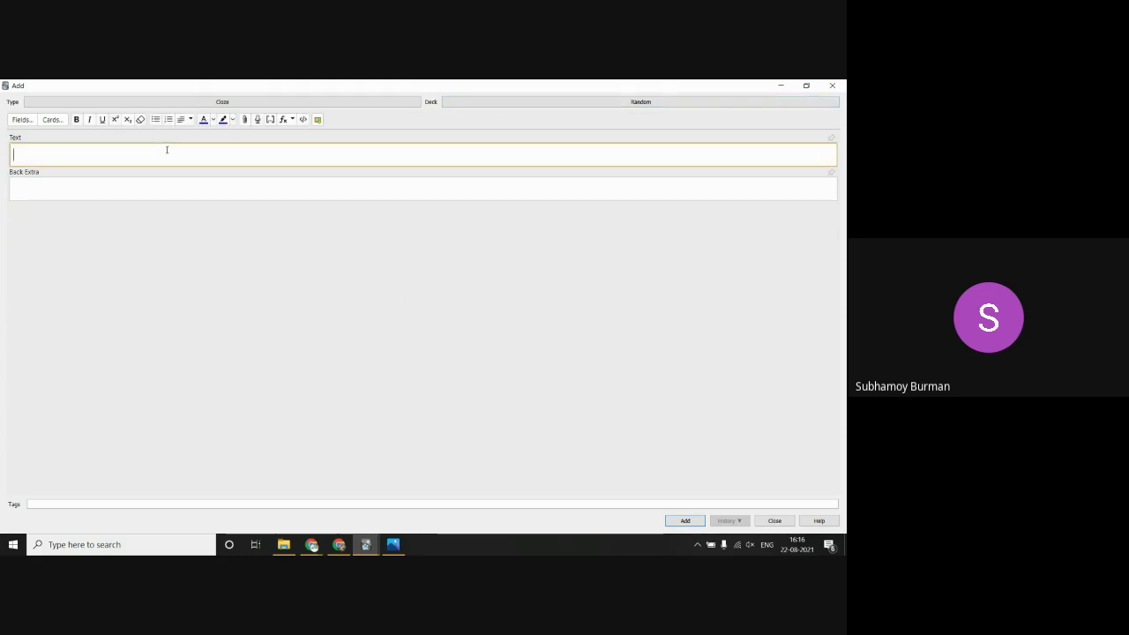
type("New Delhi i")
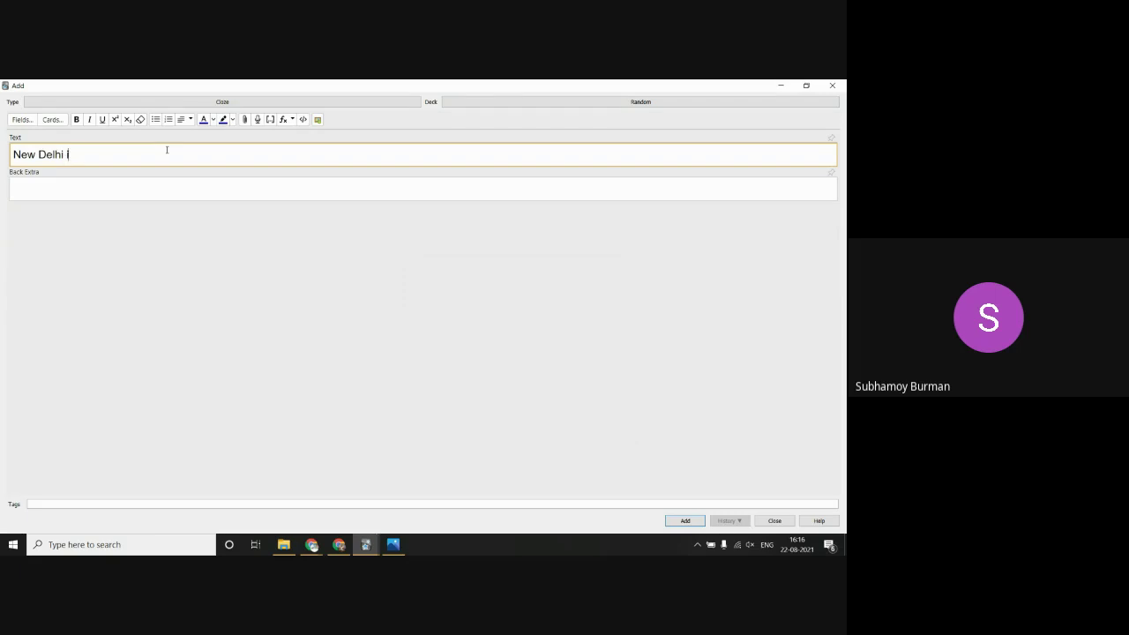
type("s India's capital")
left_click_drag(64, 154, 2, 152)
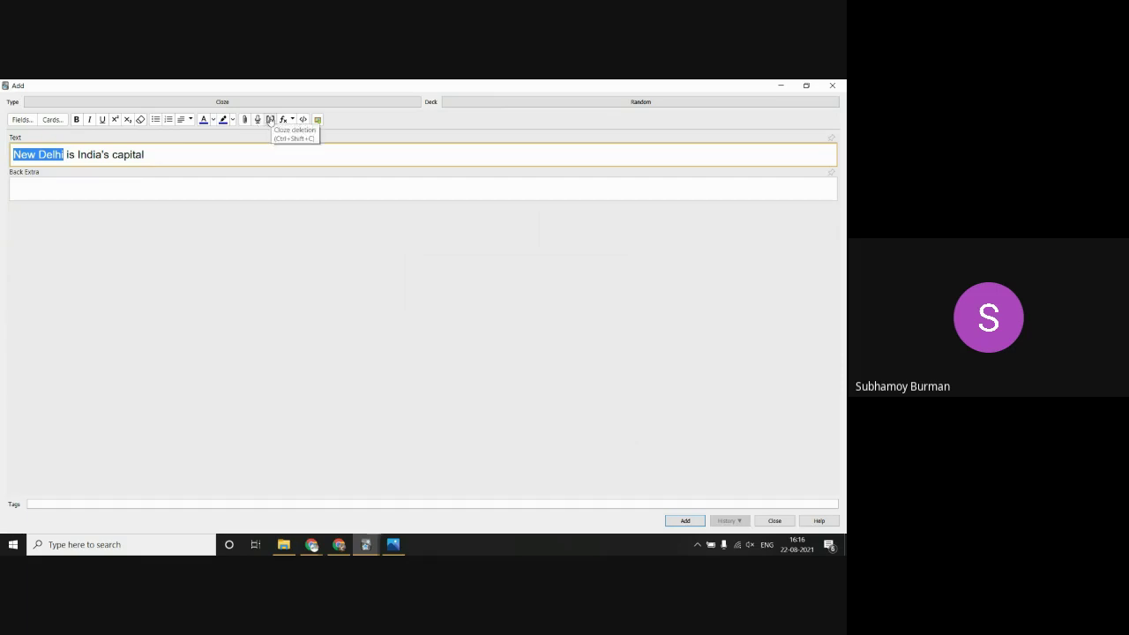
left_click(270, 120)
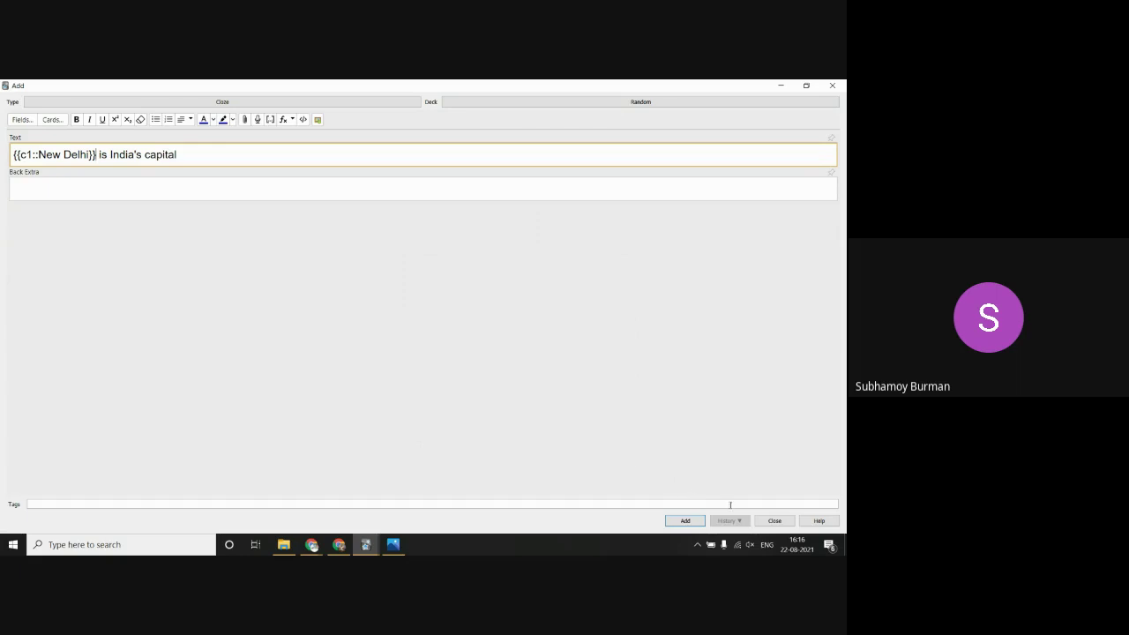
left_click(685, 521)
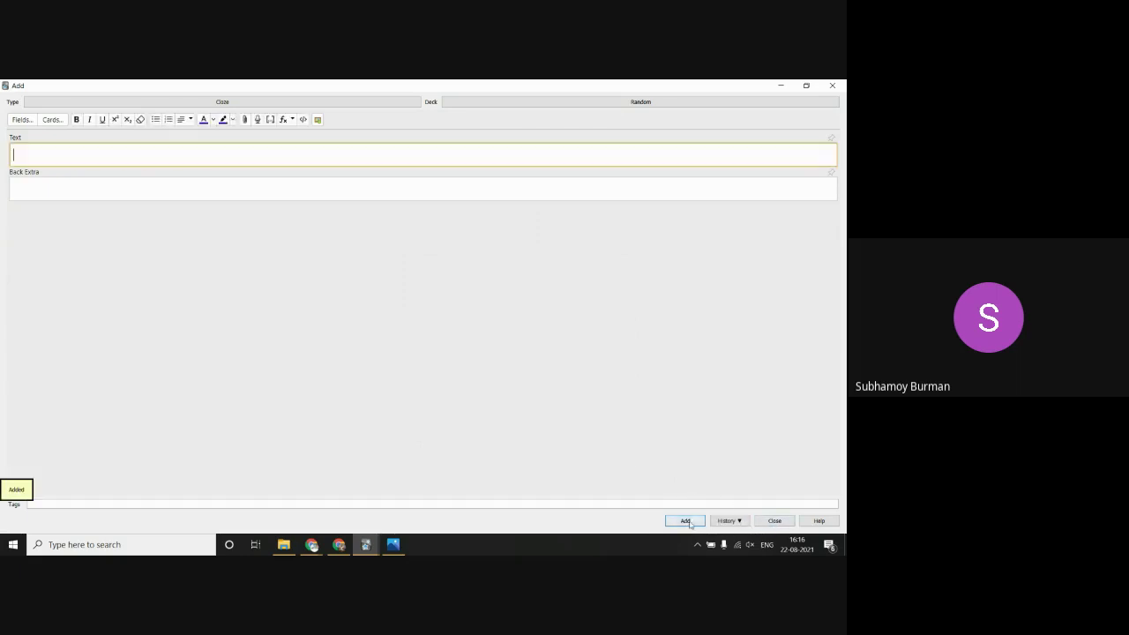
left_click(774, 520)
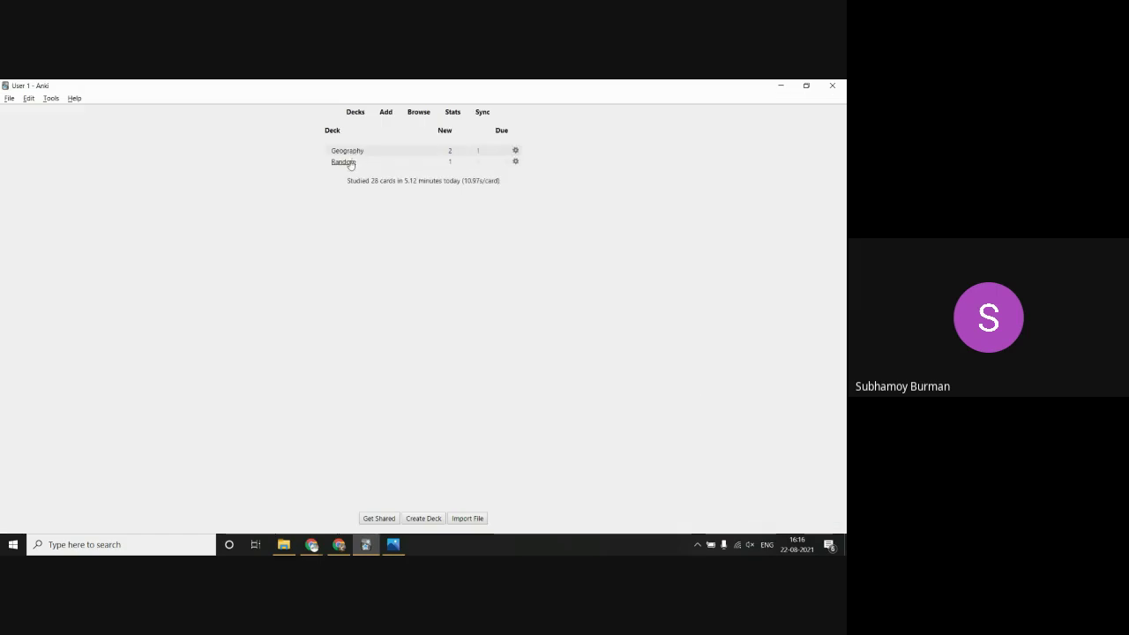
Step: Study the Random deck's New Delhi card, reveal its answer, then switch to Chrome
left_click(343, 162)
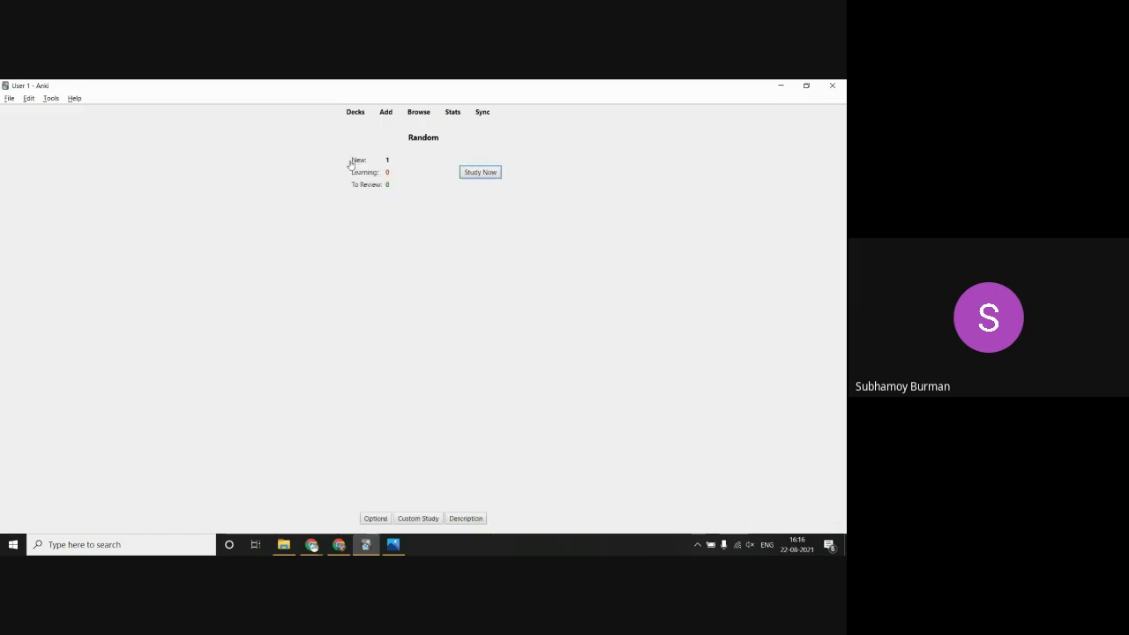
left_click(494, 173)
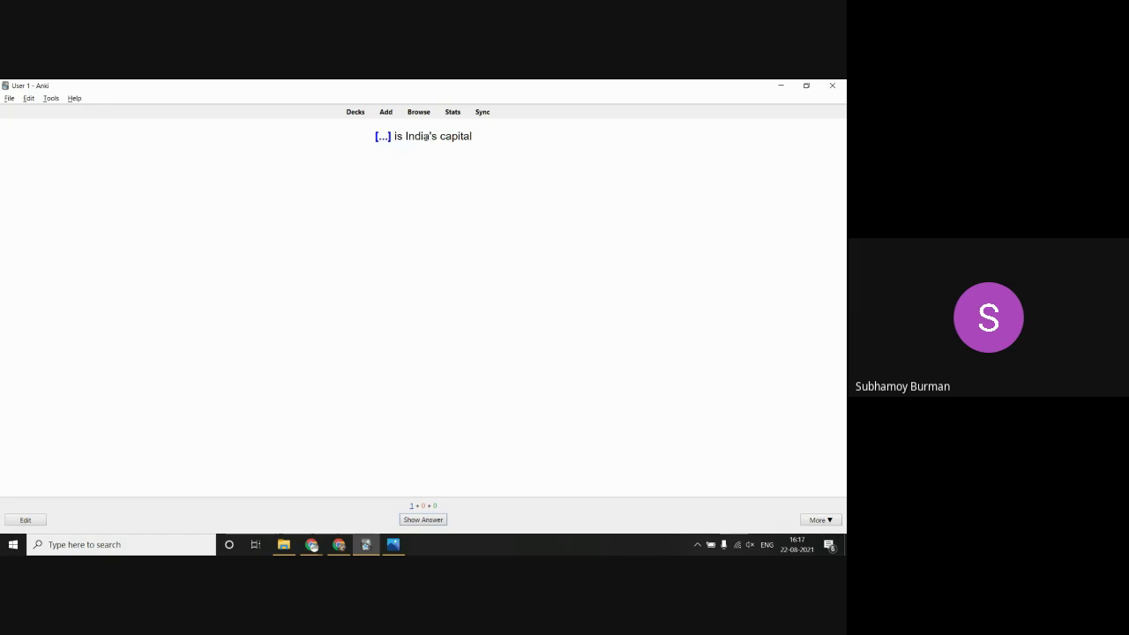
left_click(423, 520)
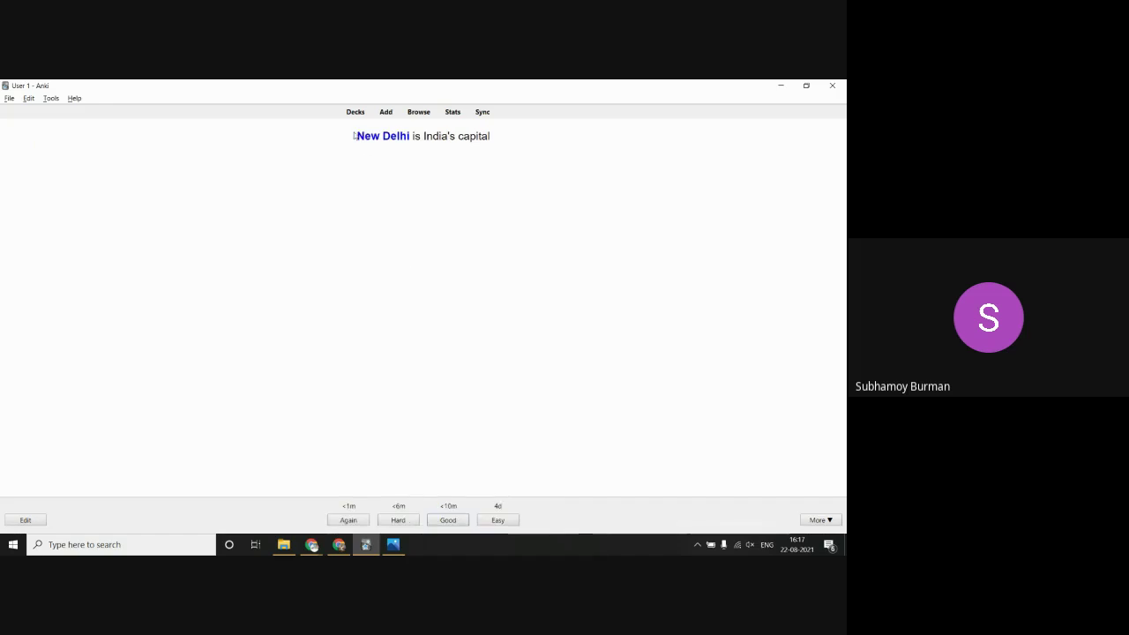
left_click(311, 544)
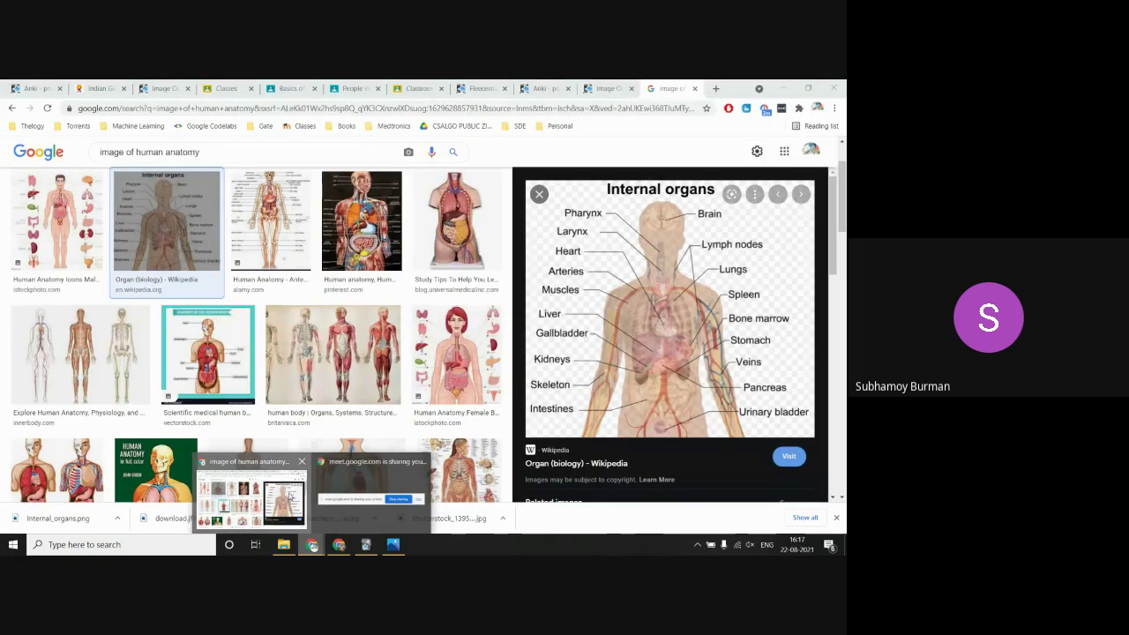
Step: Search India on Wikipedia, select the article's opening paragraph, and return to Anki
left_click(291, 498)
double_click(716, 88)
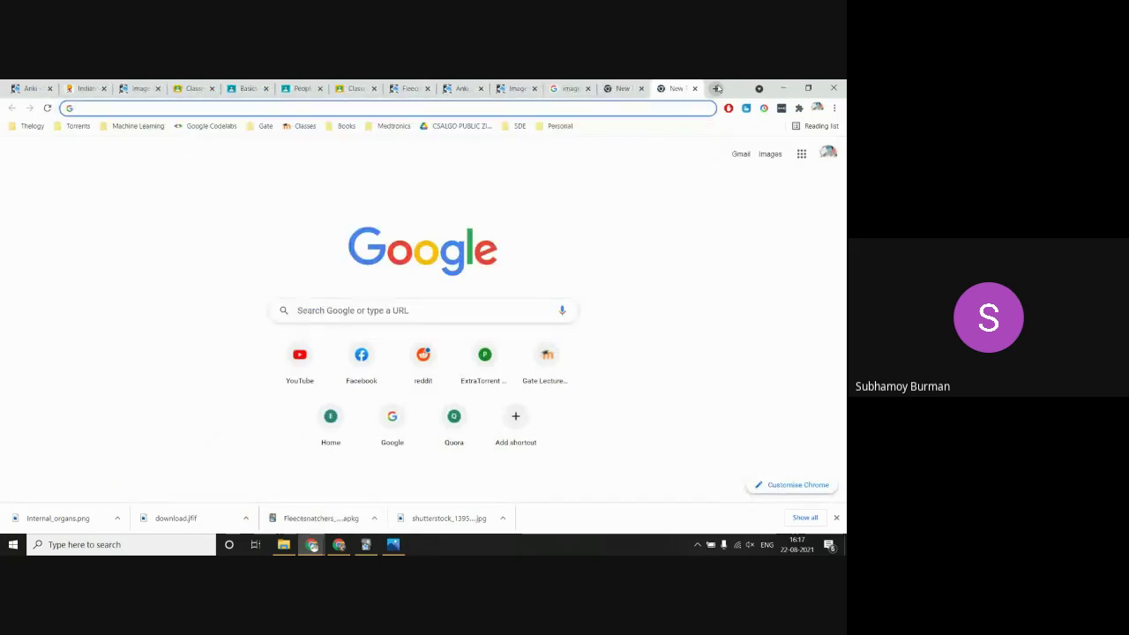
type("India wikip")
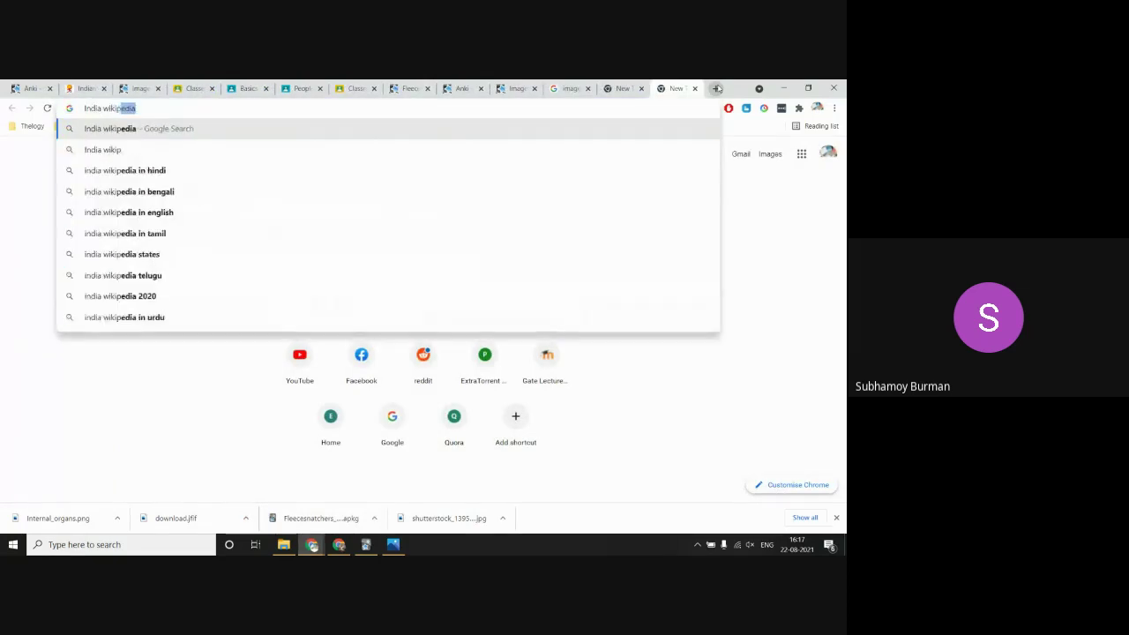
key("Return")
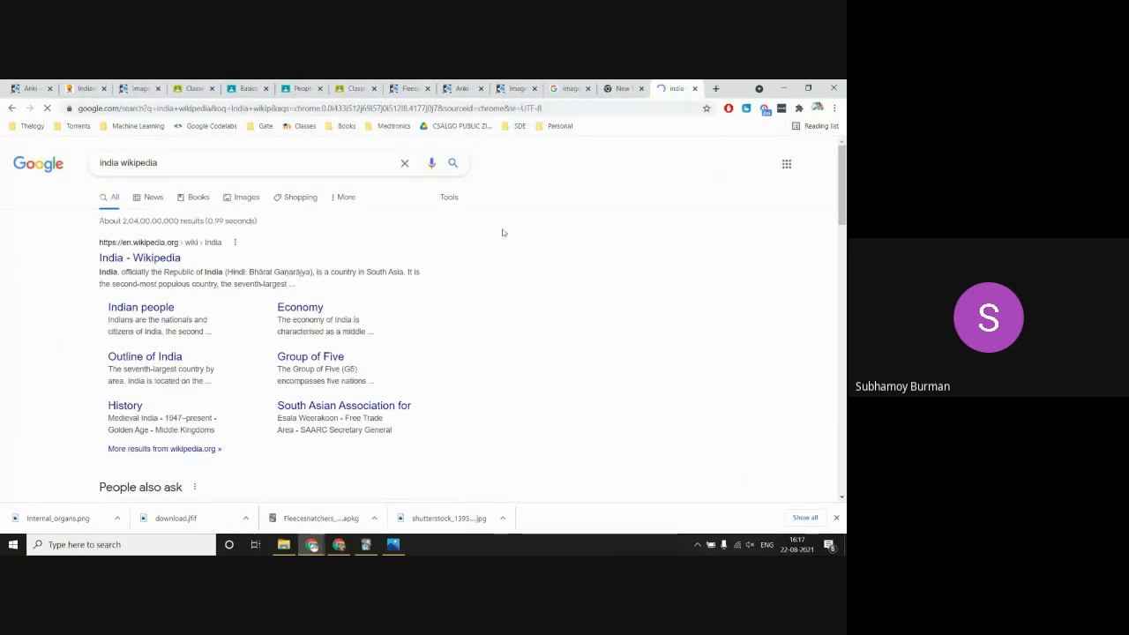
left_click(139, 258)
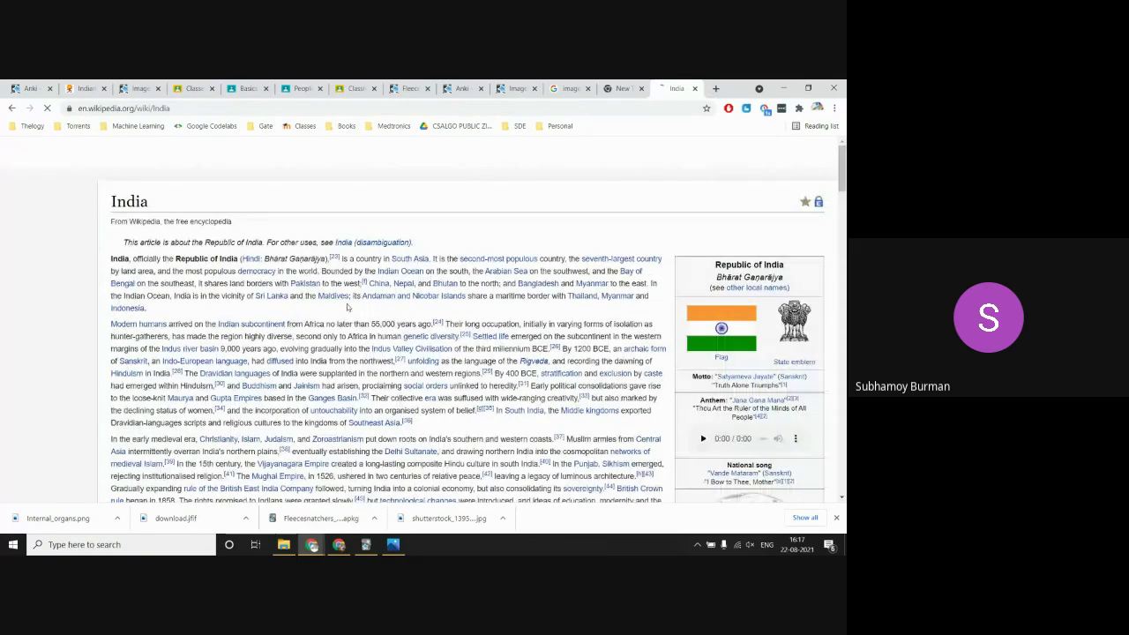
left_click_drag(110, 258, 174, 310)
key("ctrl+c")
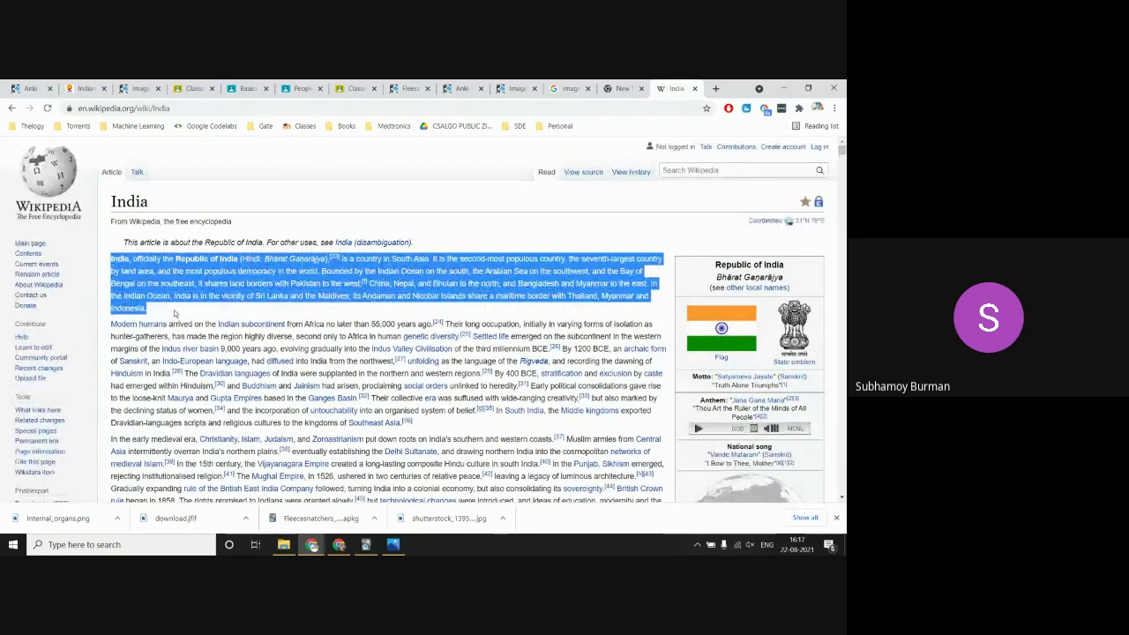
key("alt+Tab")
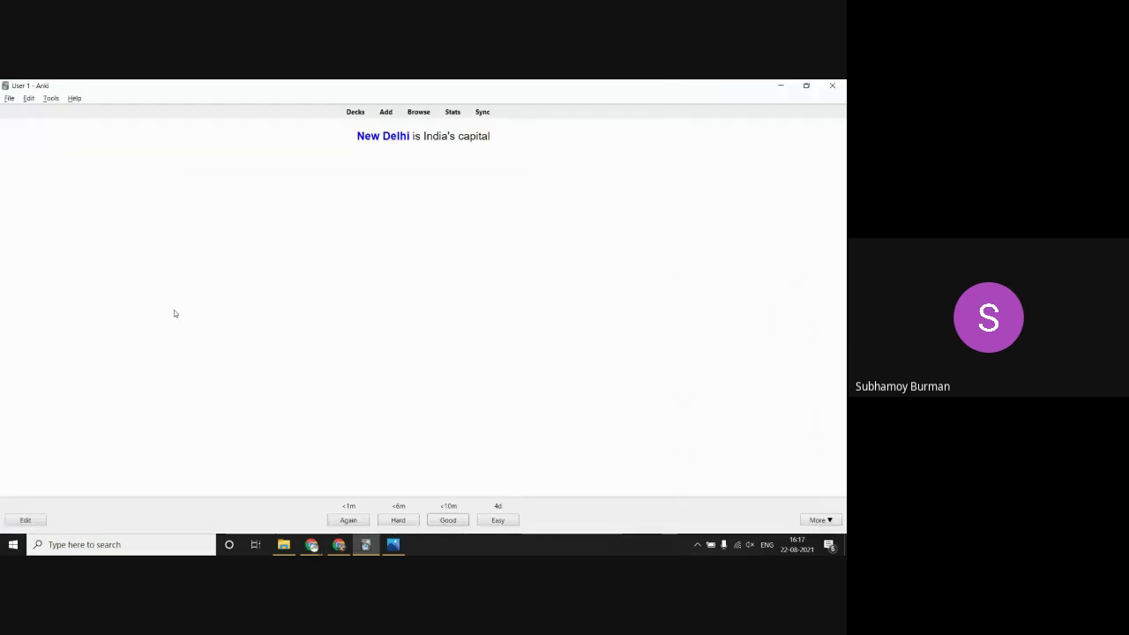
Step: Paste the India paragraph into a new note and cloze Bhārat Gaṇarājya, South Asia and Indian Ocean
left_click(385, 112)
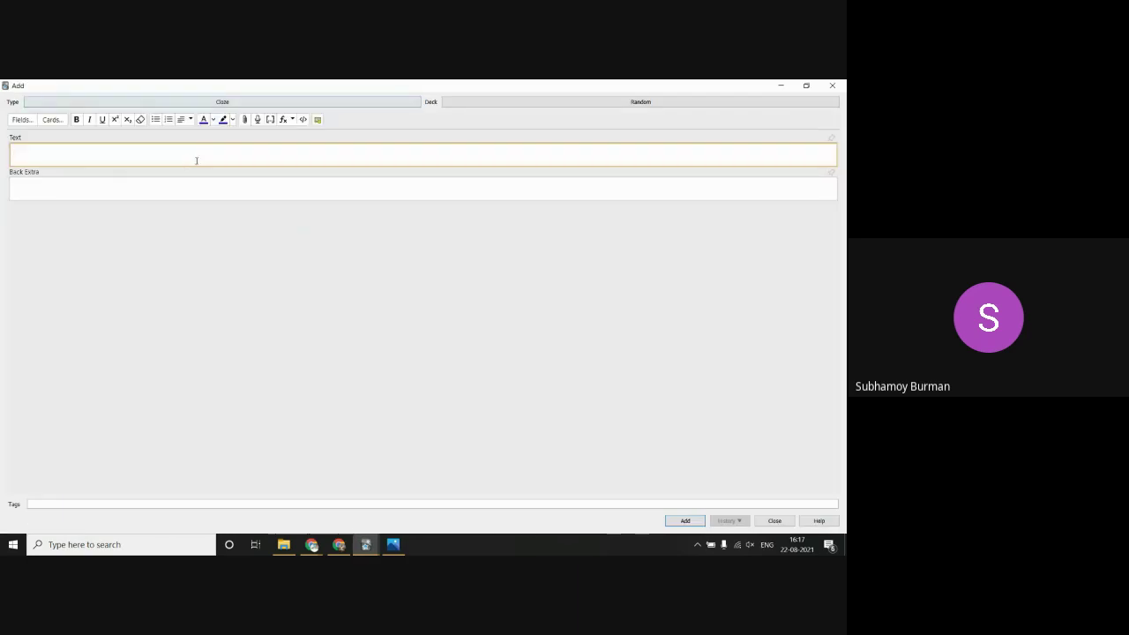
key("ctrl+v")
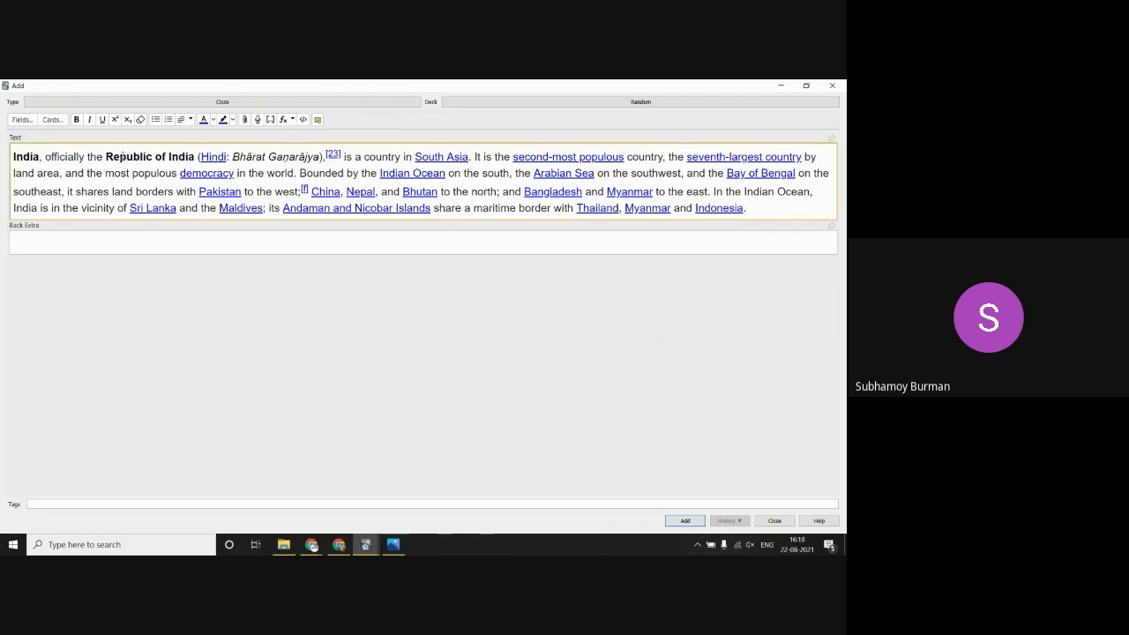
left_click_drag(230, 156, 318, 157)
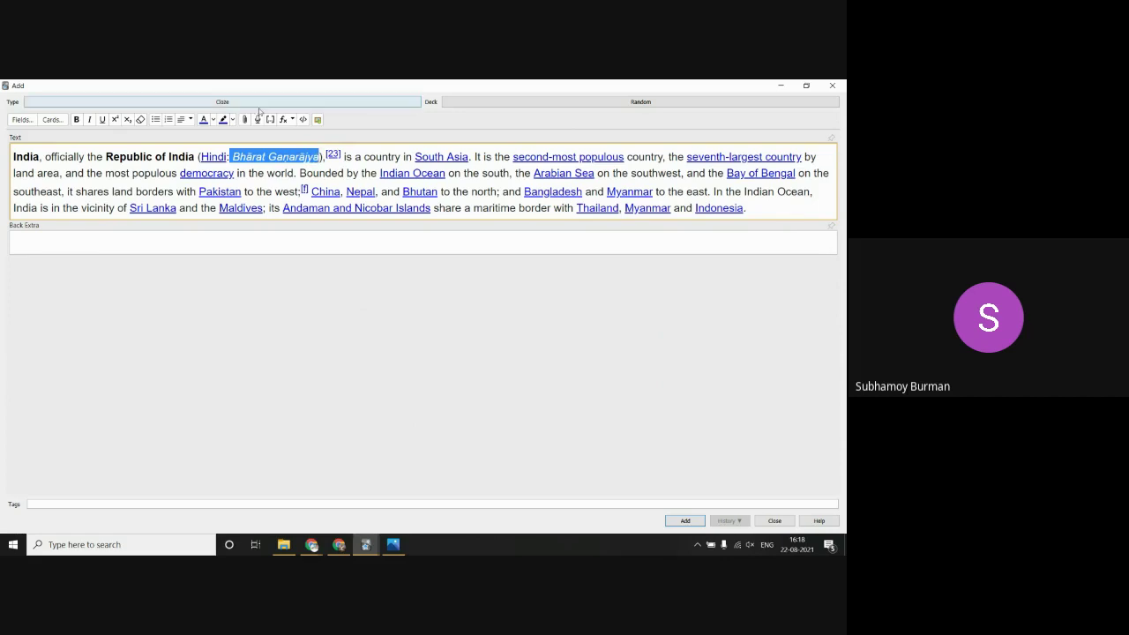
left_click(270, 119)
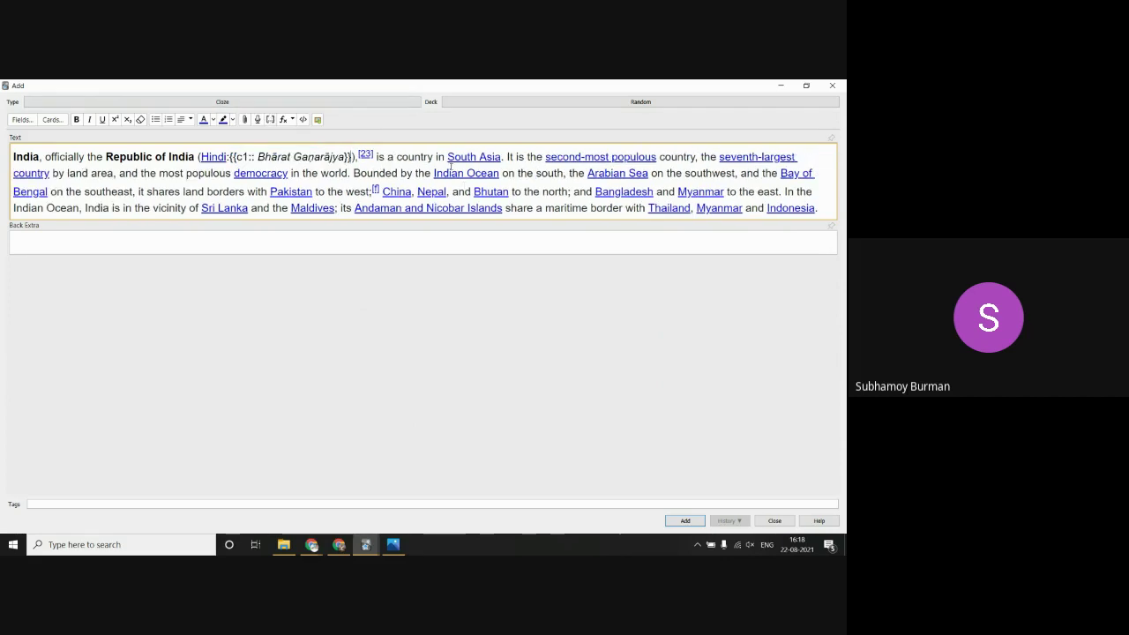
left_click_drag(447, 156, 502, 157)
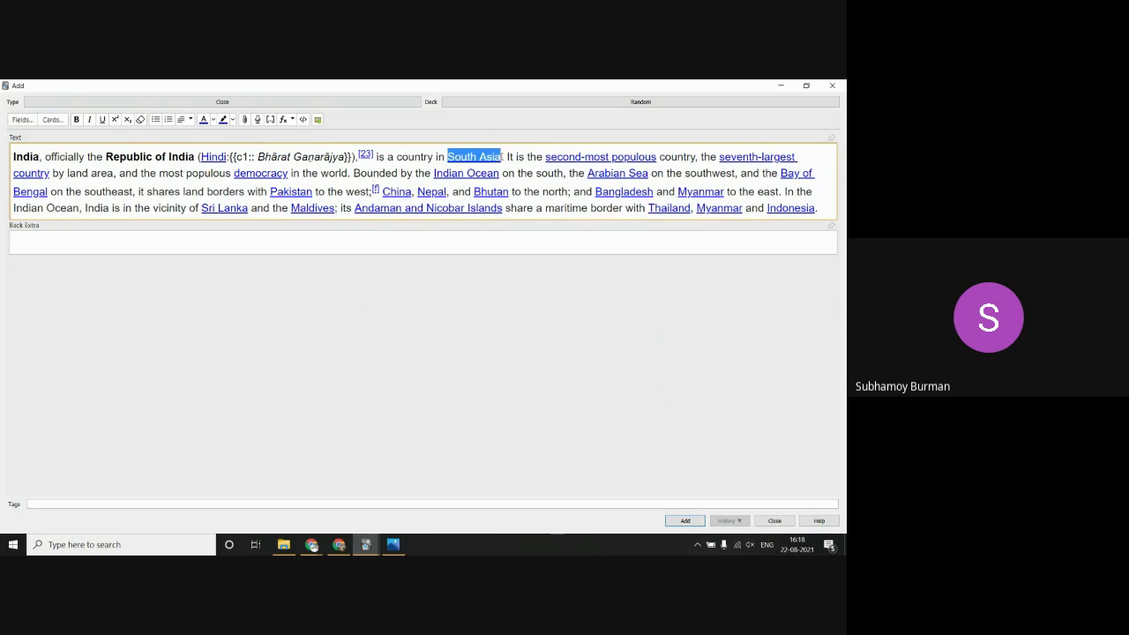
left_click(270, 119)
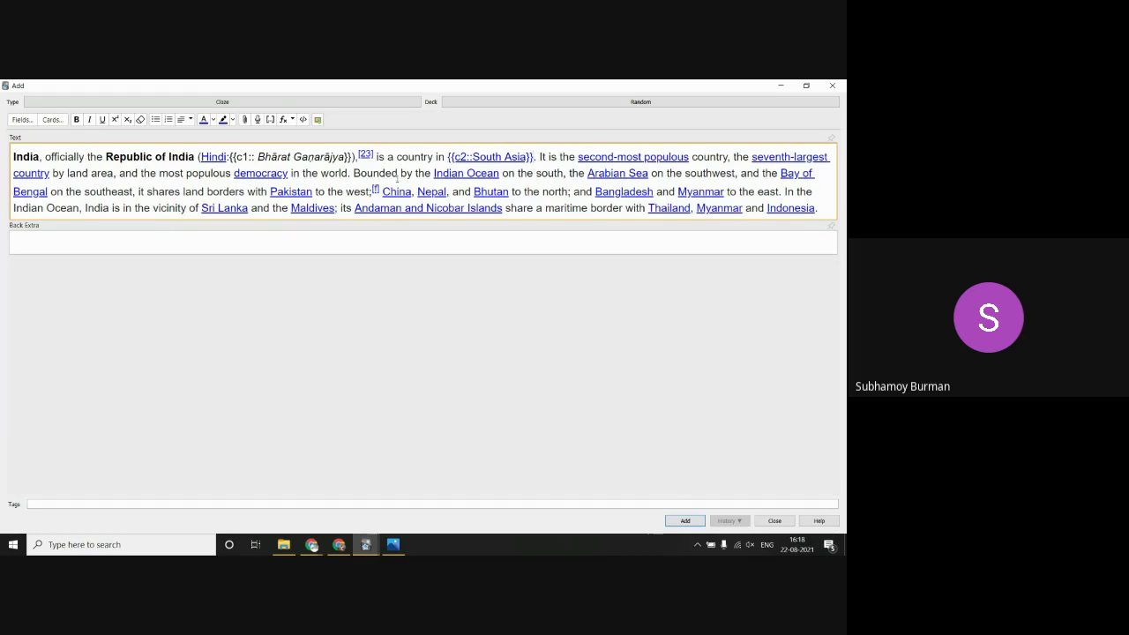
left_click_drag(431, 172, 500, 176)
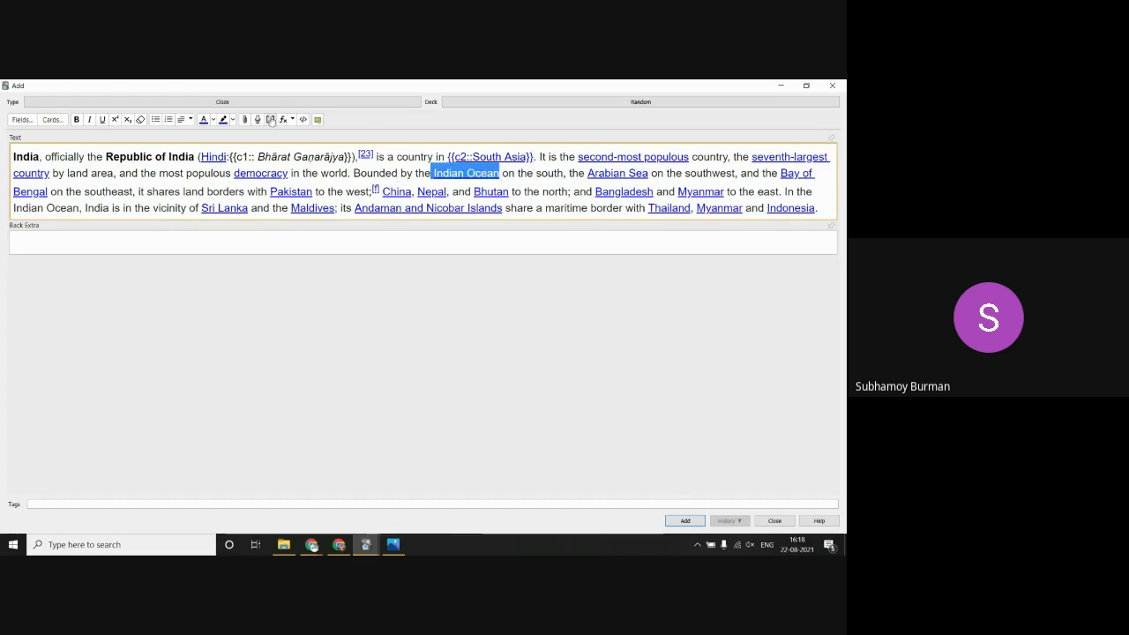
left_click(270, 119)
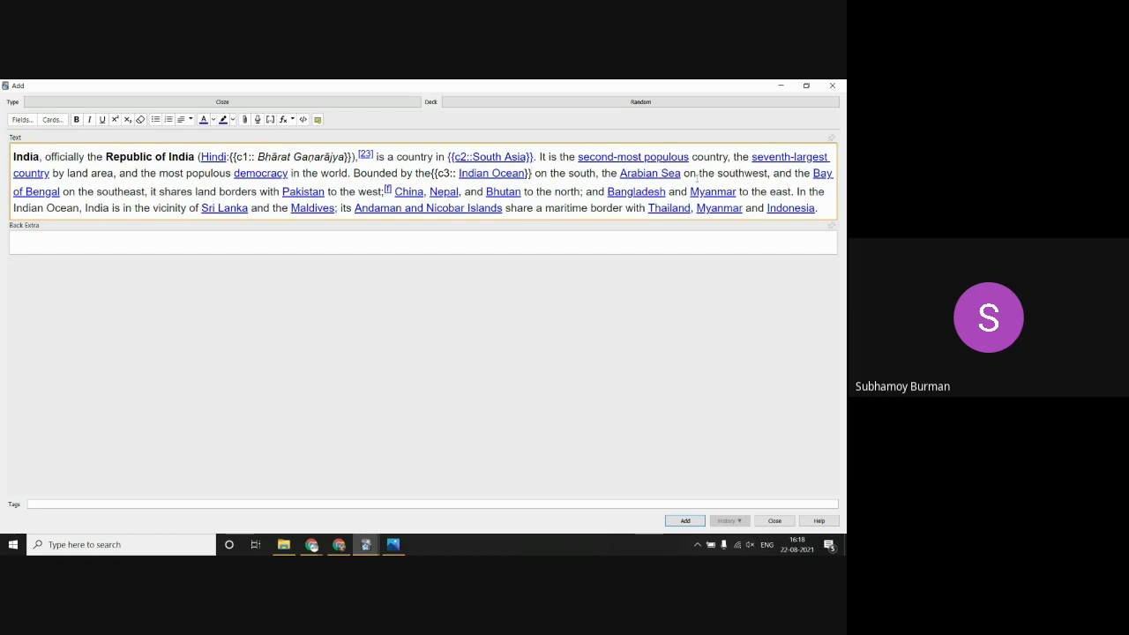
Step: Cloze Arabian Sea, Pakistan, and China, Nepal, and Bhutan, then add the note
left_click_drag(618, 173, 679, 173)
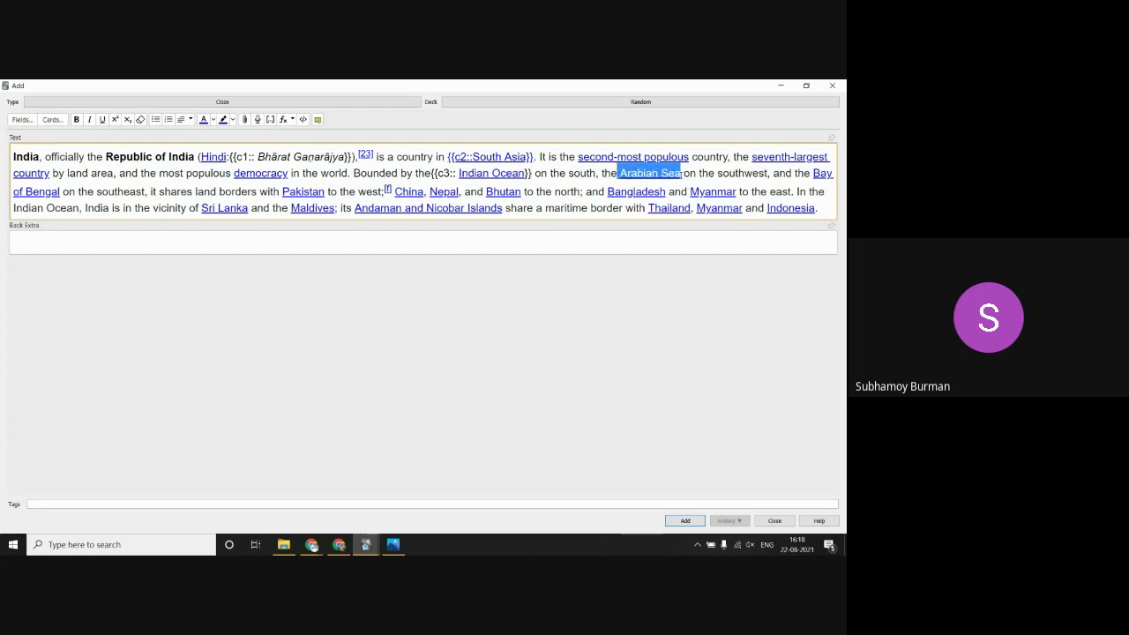
left_click(271, 120)
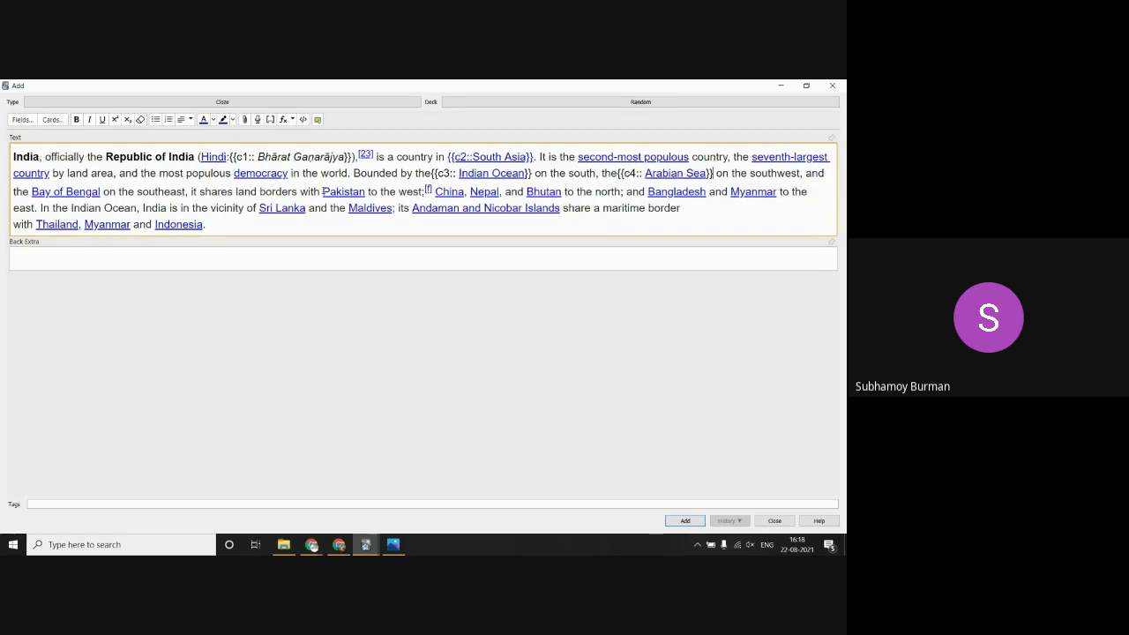
left_click_drag(323, 191, 365, 191)
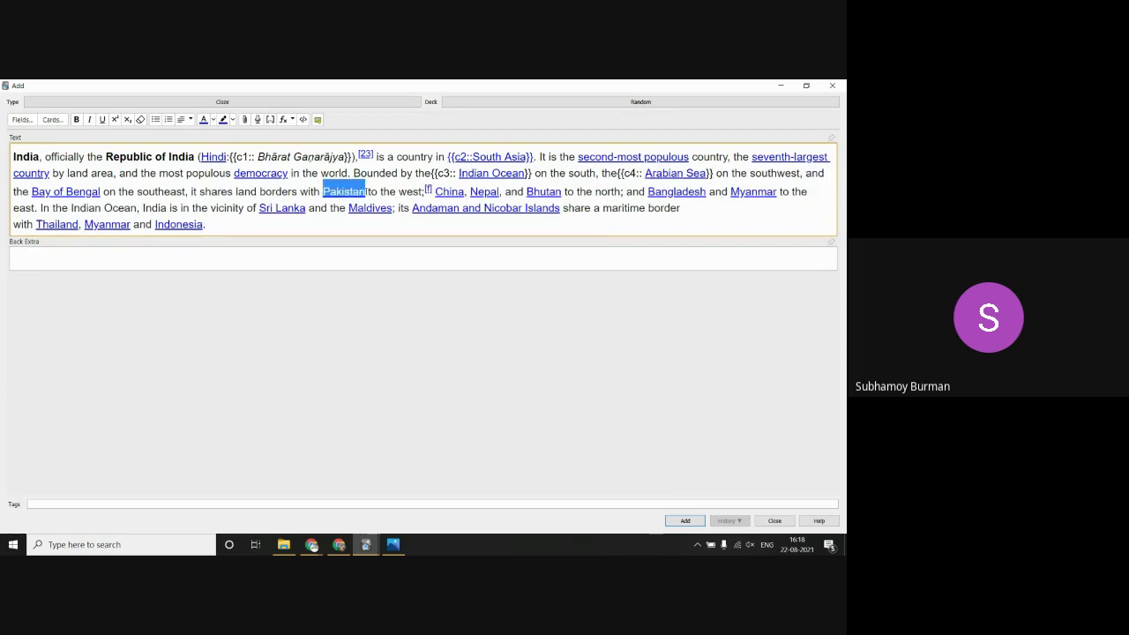
left_click(271, 120)
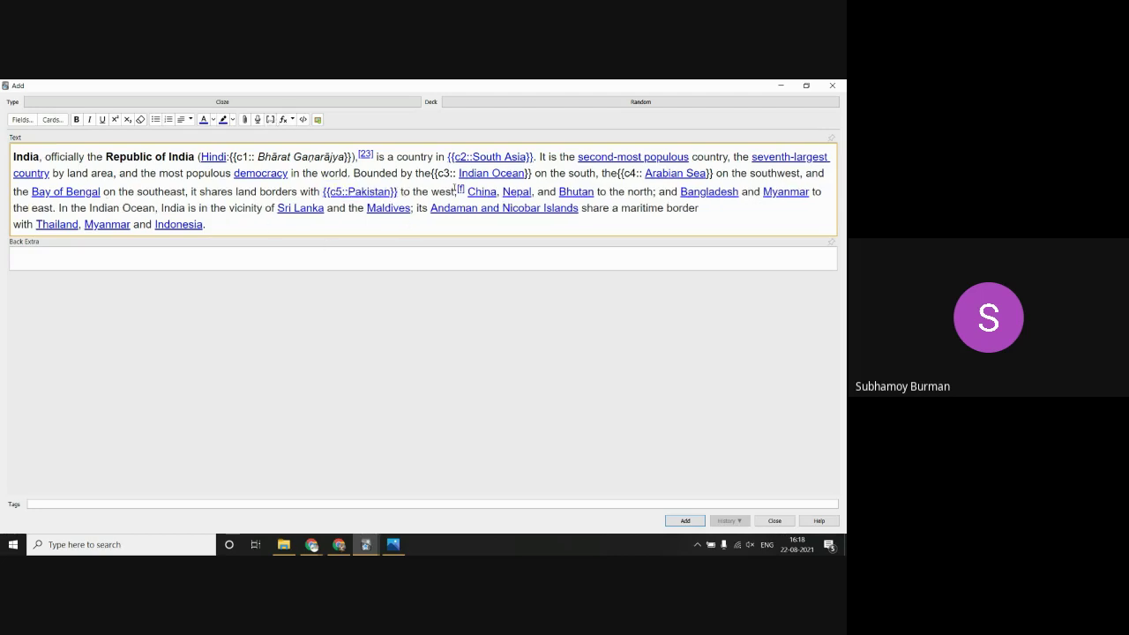
left_click_drag(457, 192, 596, 191)
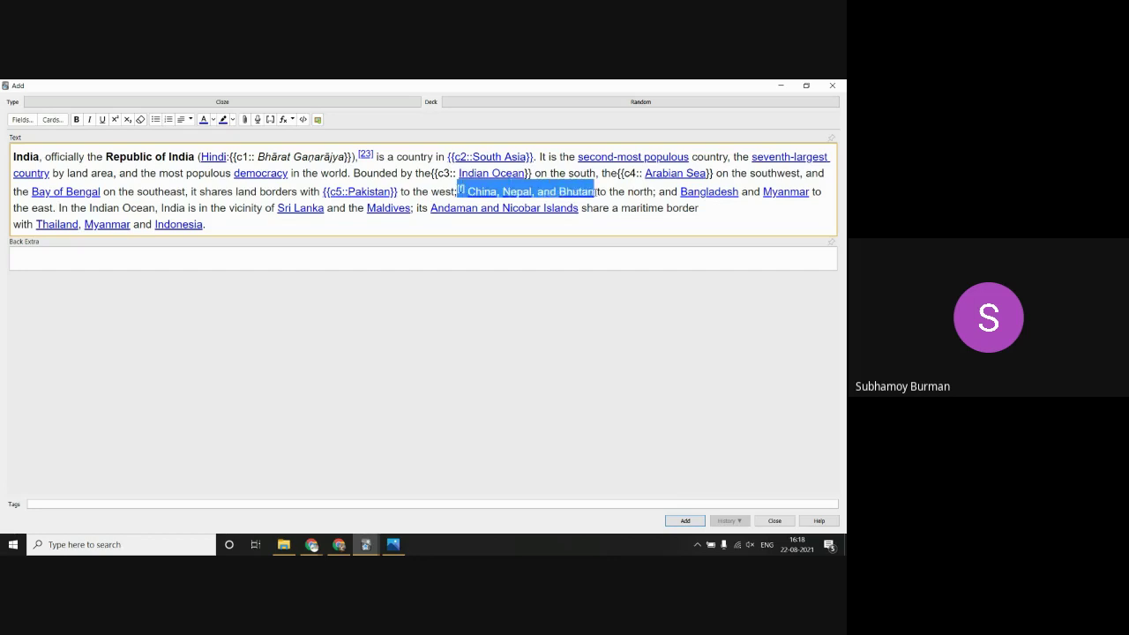
left_click(271, 120)
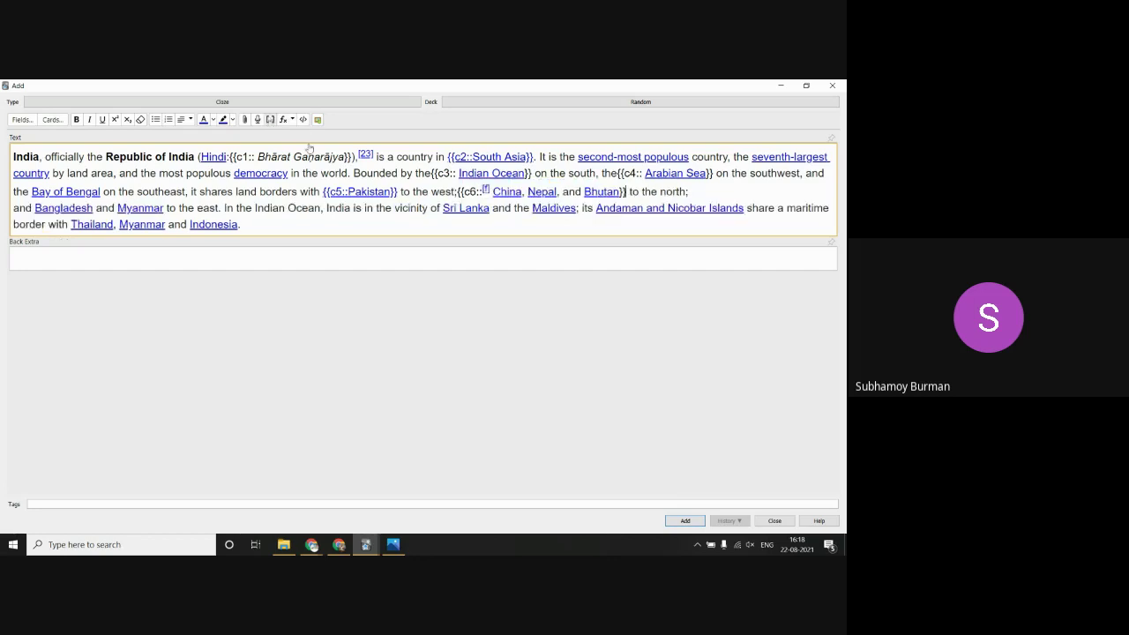
left_click(695, 523)
Step: Close the Add window, study the Random deck, and rate the India's capital card Easy
left_click(774, 520)
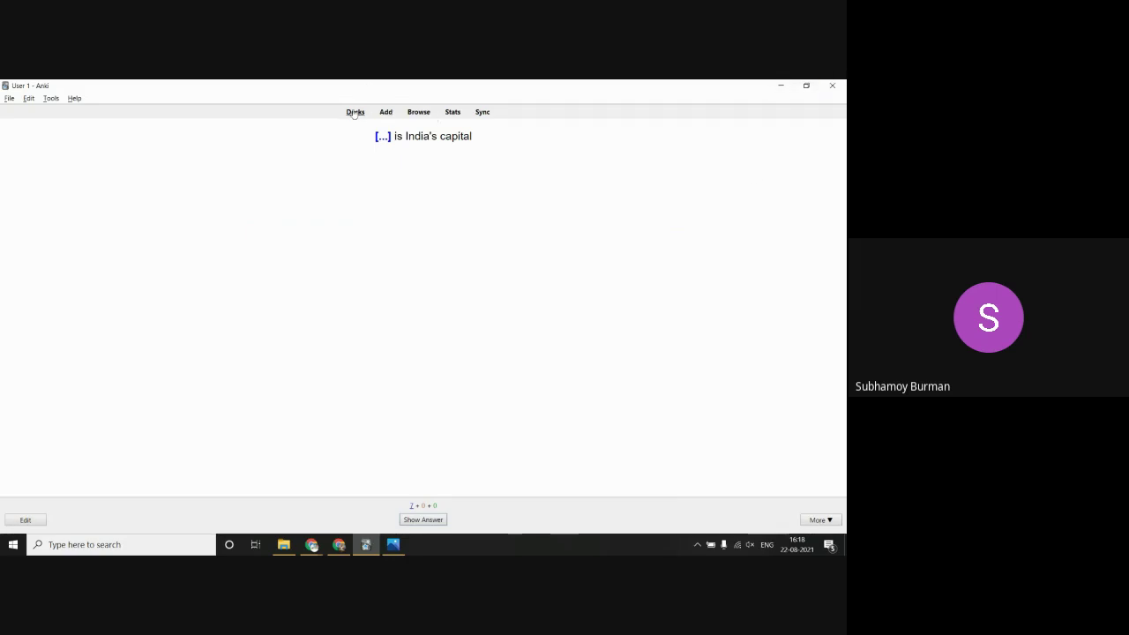
left_click(353, 112)
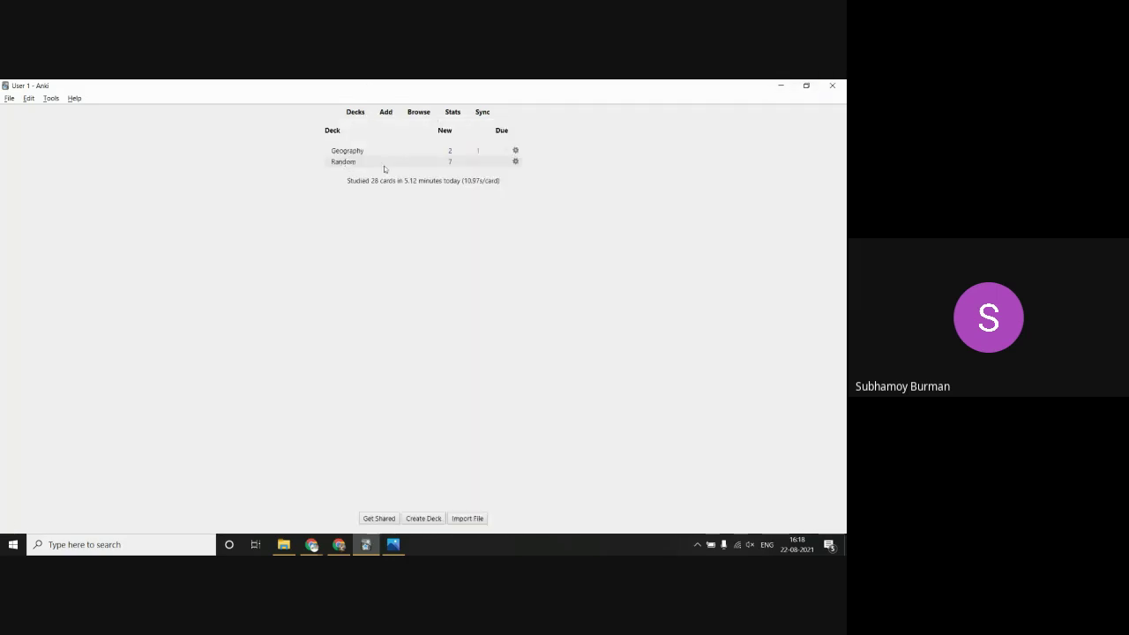
left_click(344, 163)
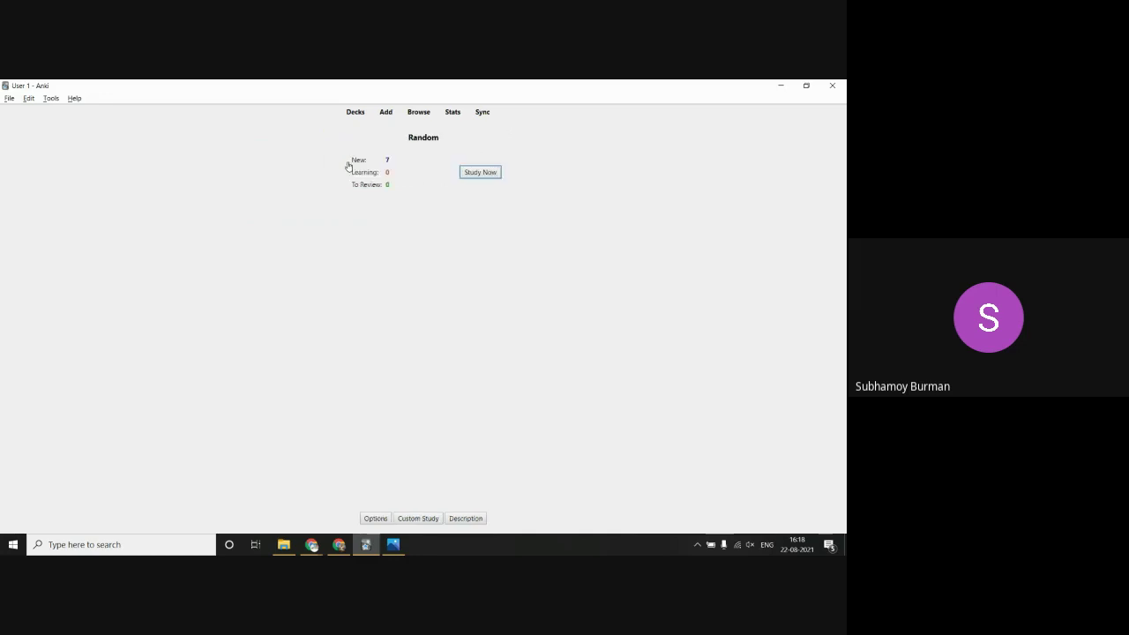
left_click(479, 173)
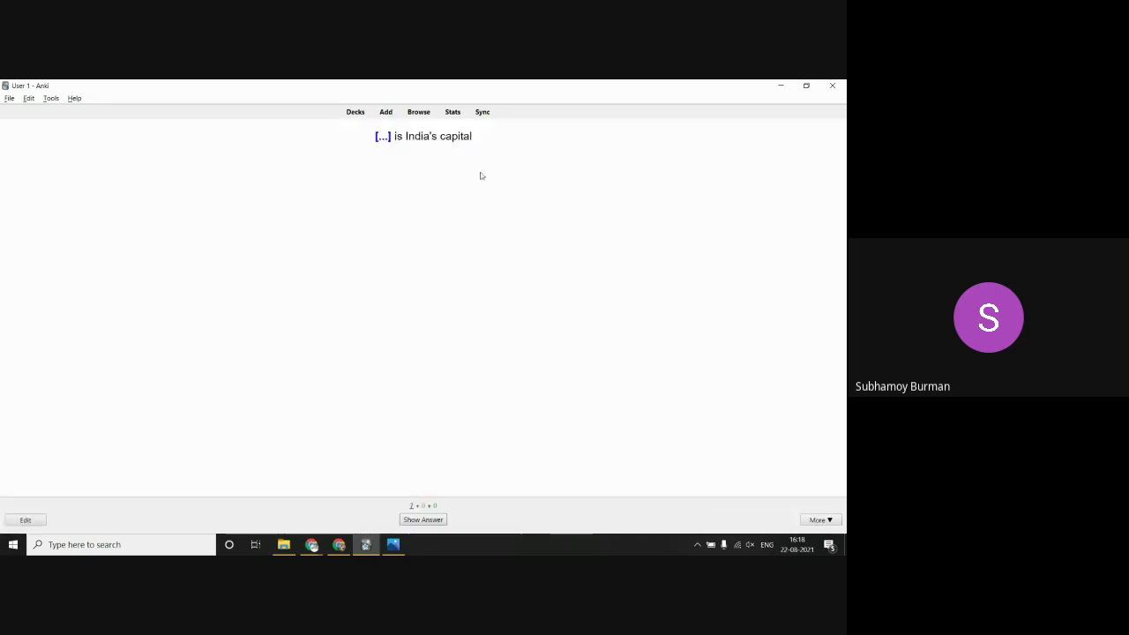
left_click(418, 522)
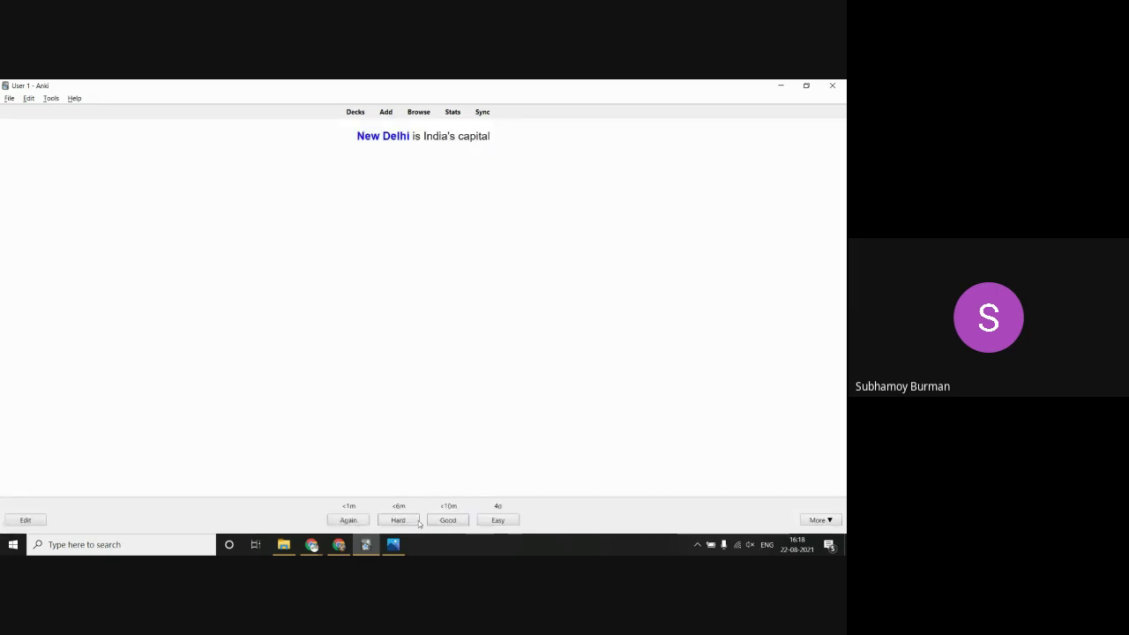
left_click(496, 520)
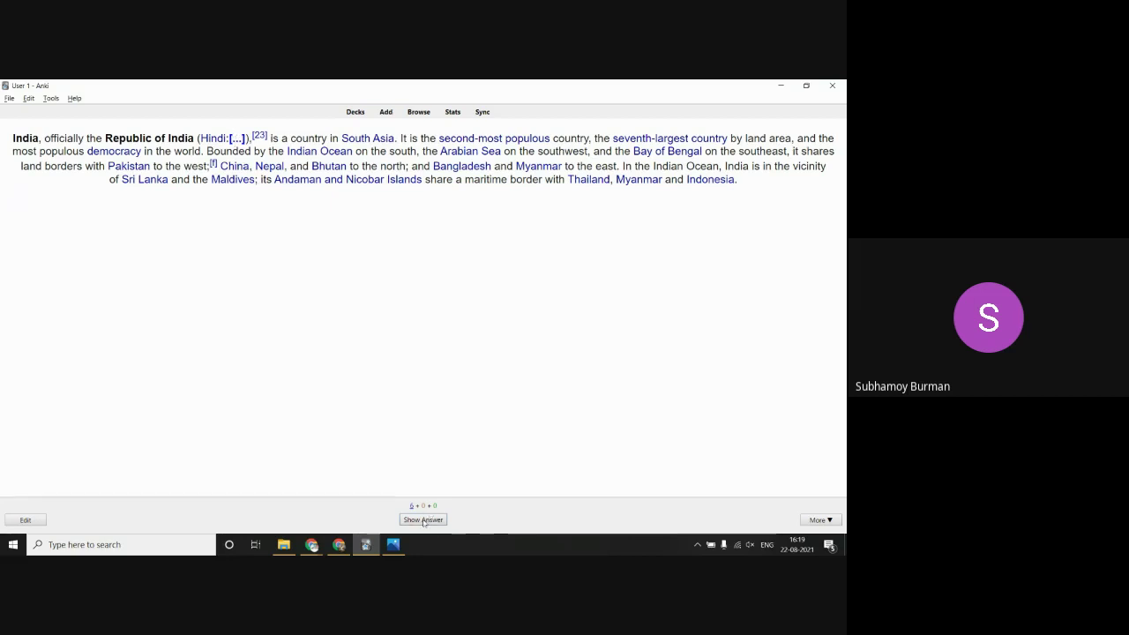
Step: Rate the Bhārat Gaṇarājya, South Asia, Indian Ocean and Arabian Sea cards Easy, then reveal Pakistan
left_click(423, 520)
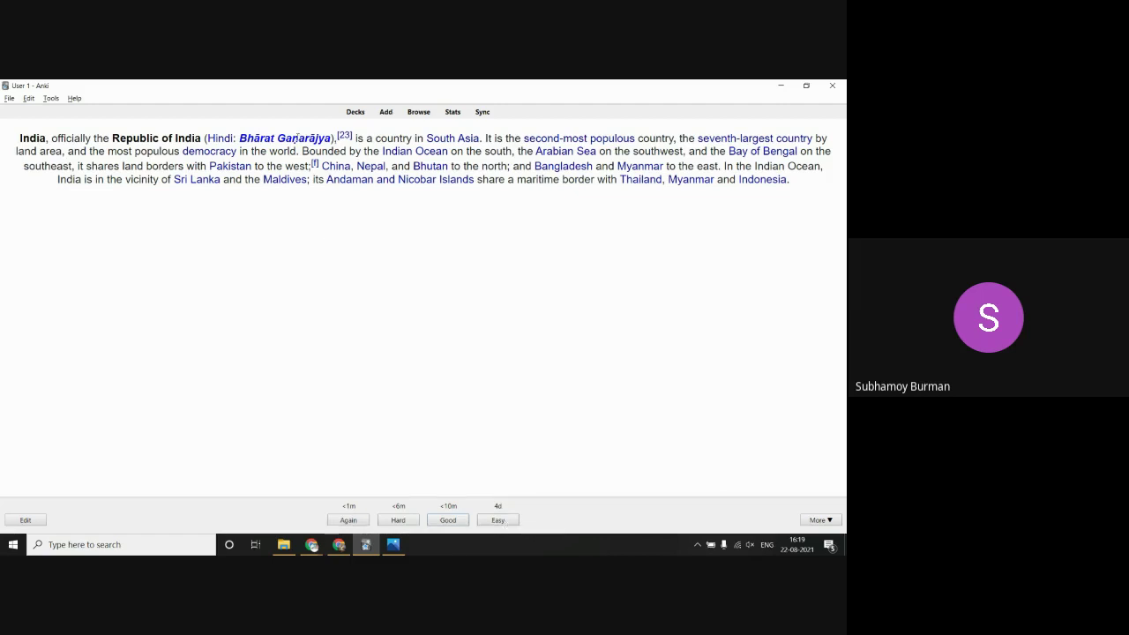
left_click(499, 520)
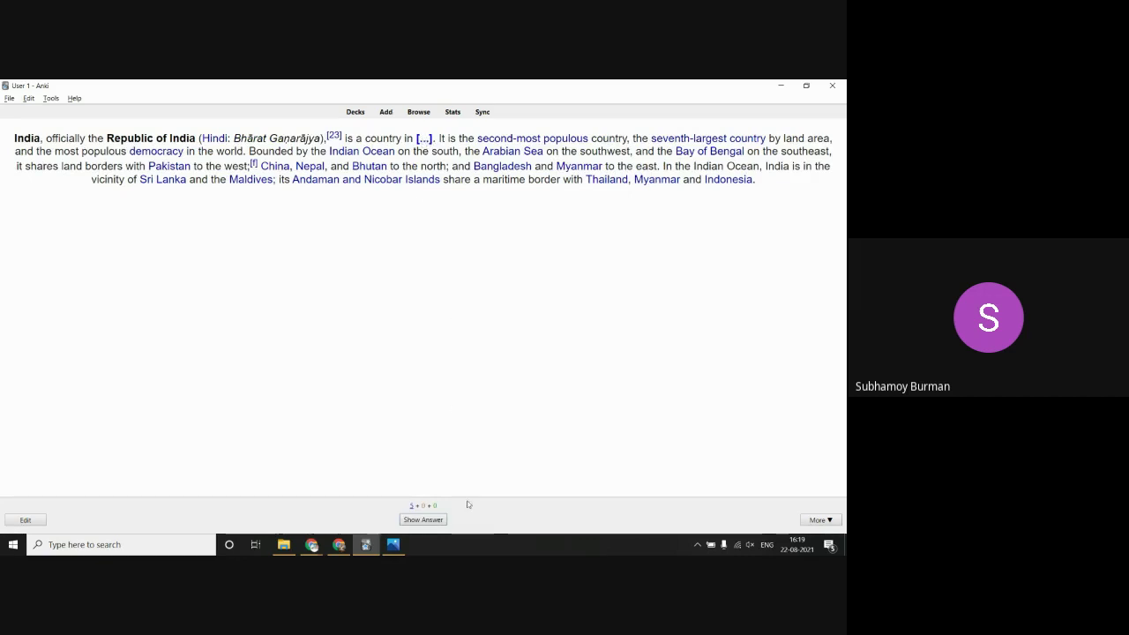
left_click(413, 521)
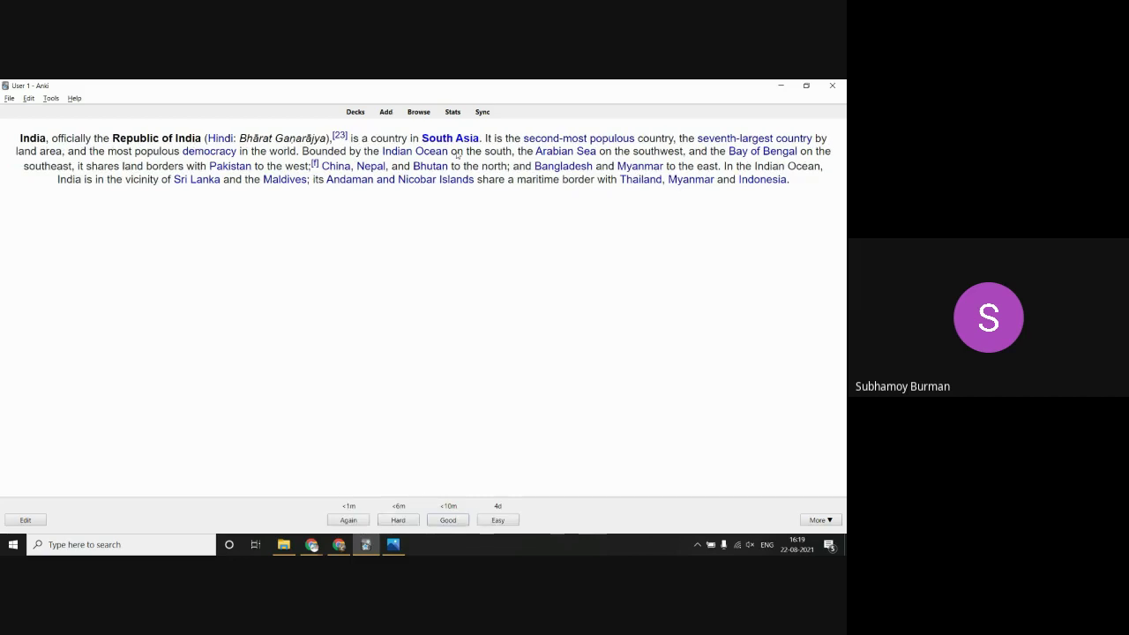
left_click(500, 517)
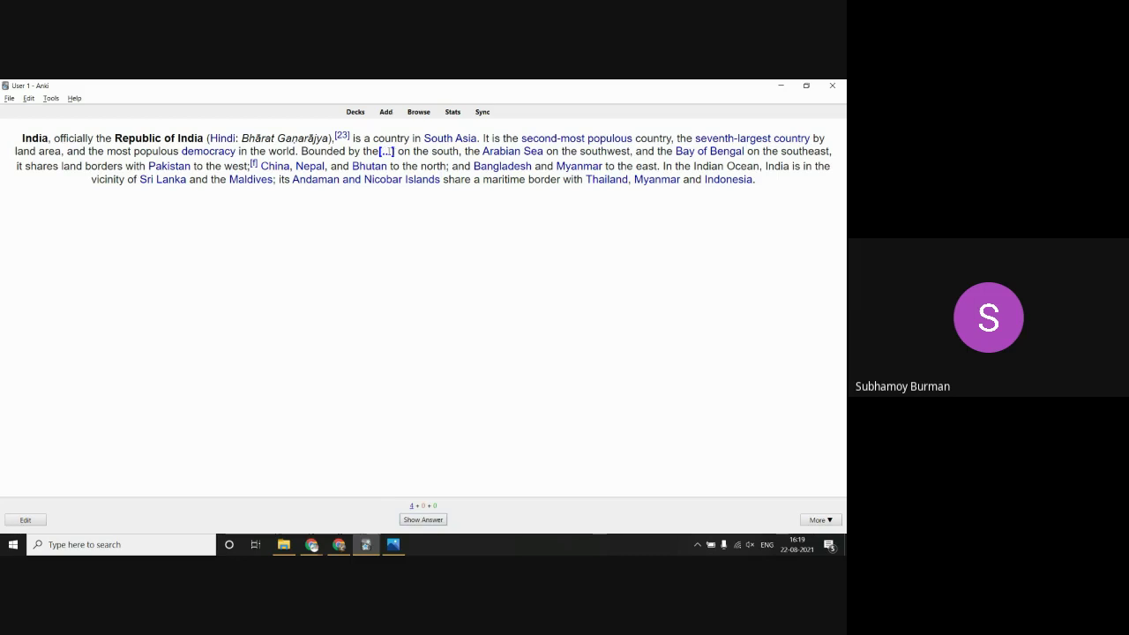
left_click(423, 520)
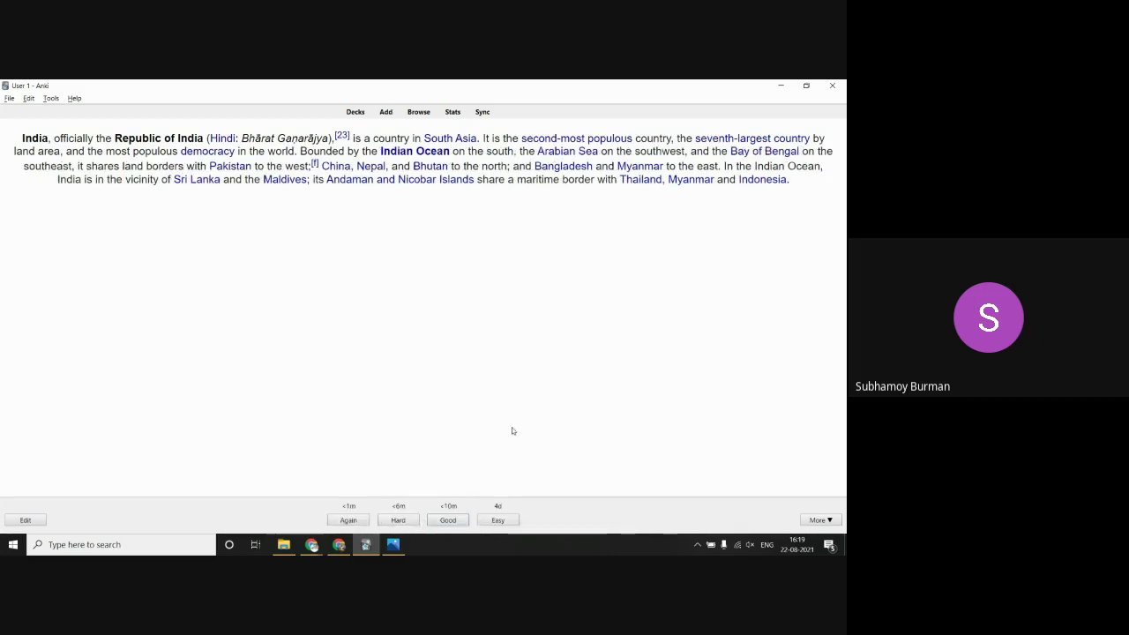
left_click(506, 518)
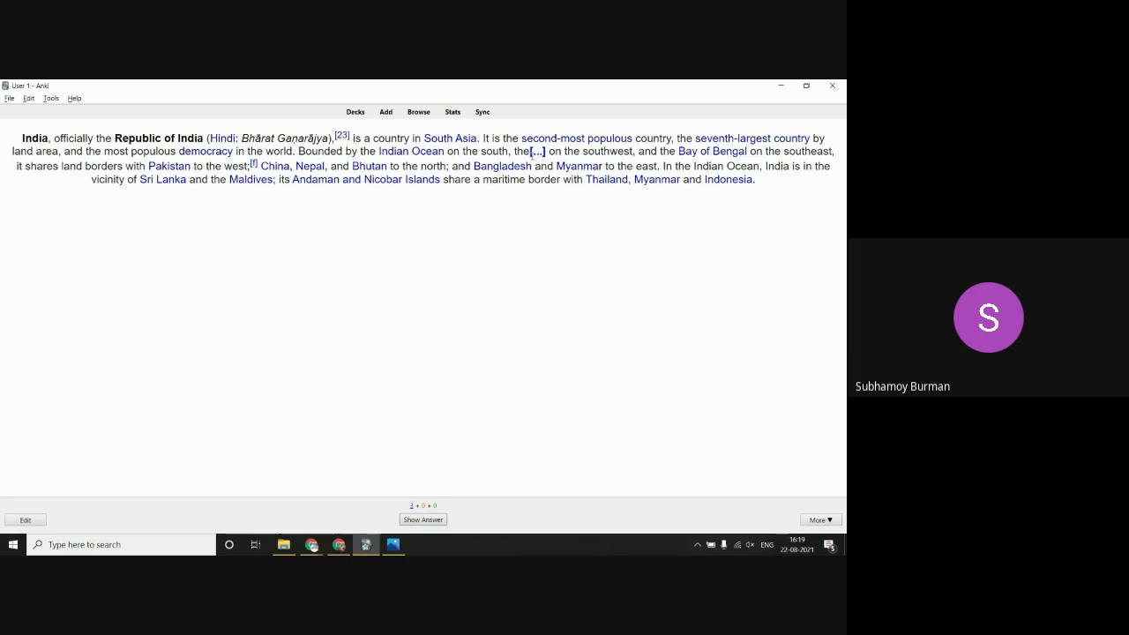
left_click(427, 520)
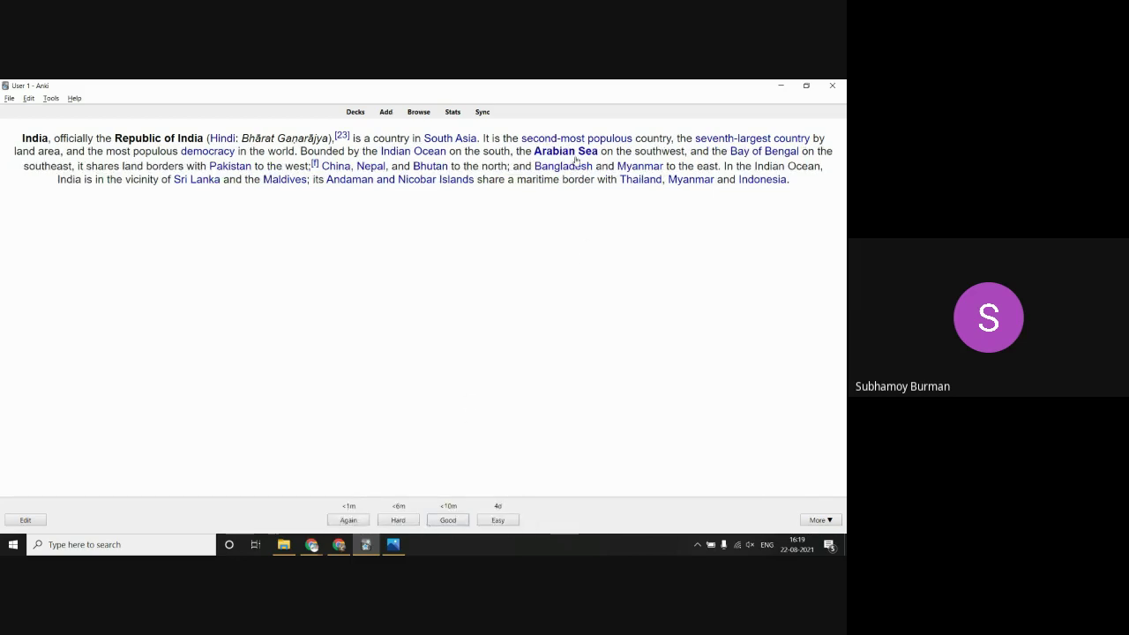
left_click(498, 520)
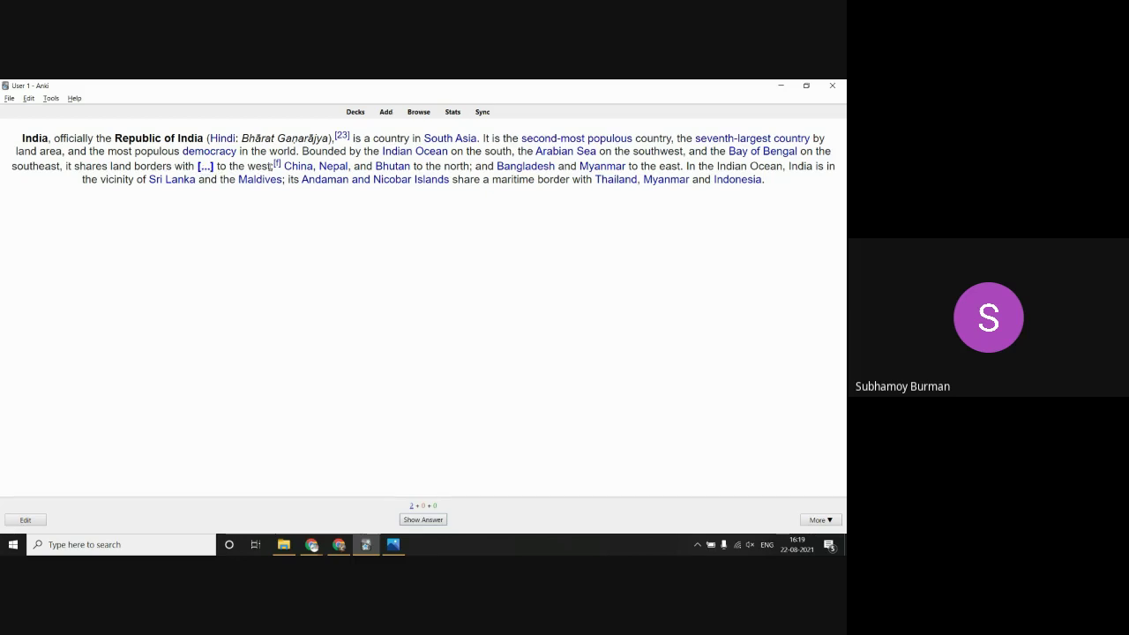
left_click(423, 519)
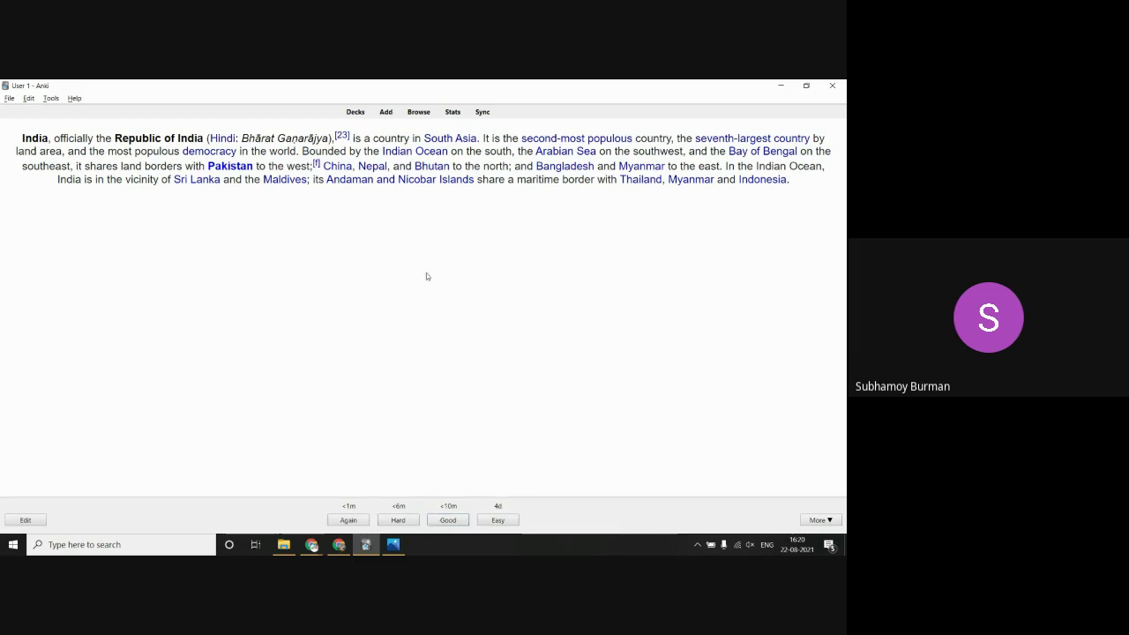
left_click(384, 112)
left_click(345, 101)
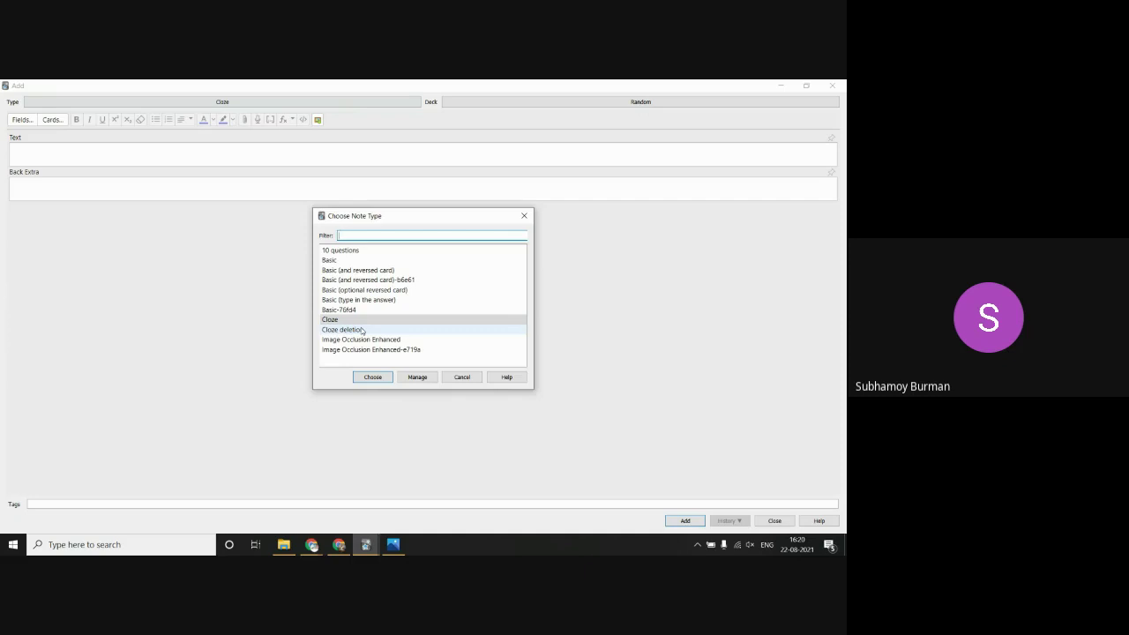
left_click(459, 376)
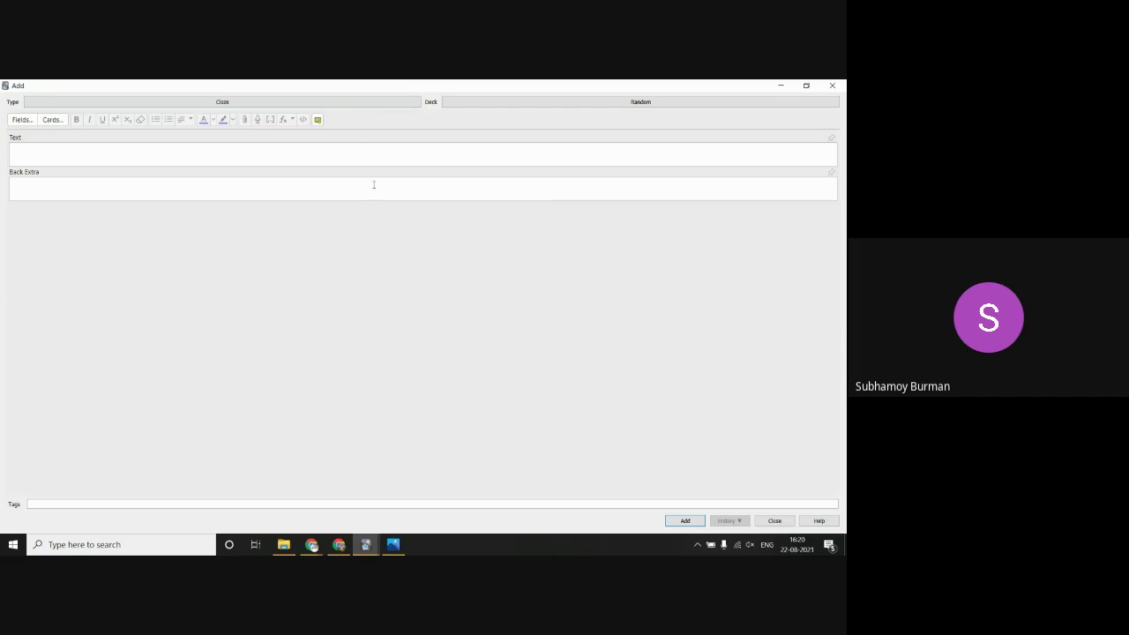
left_click(354, 104)
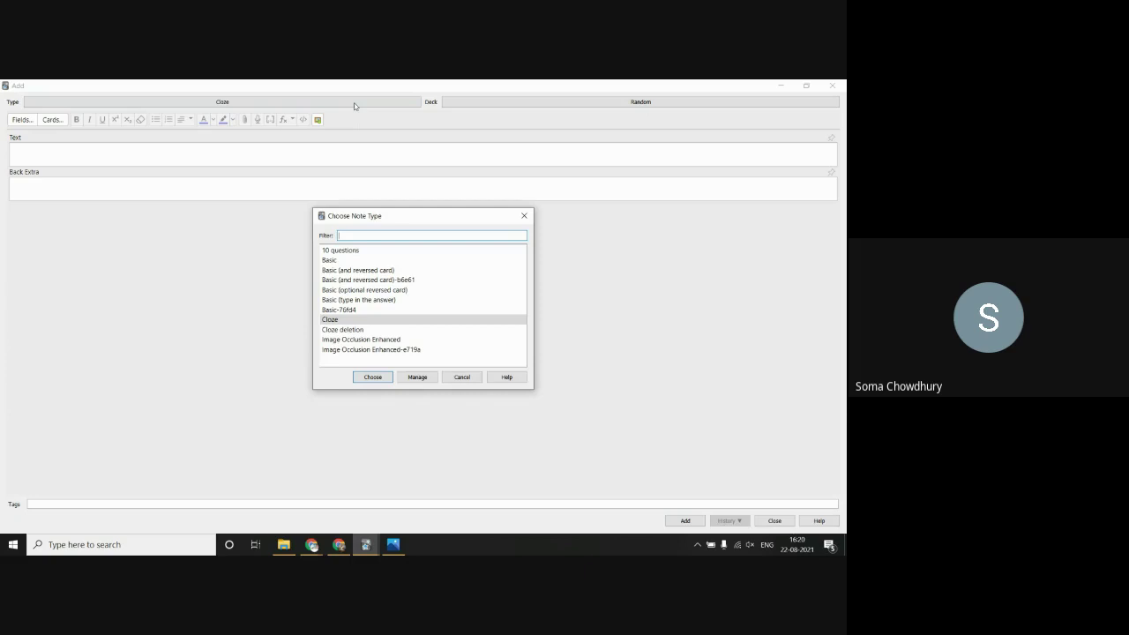
key("Escape")
left_click(774, 521)
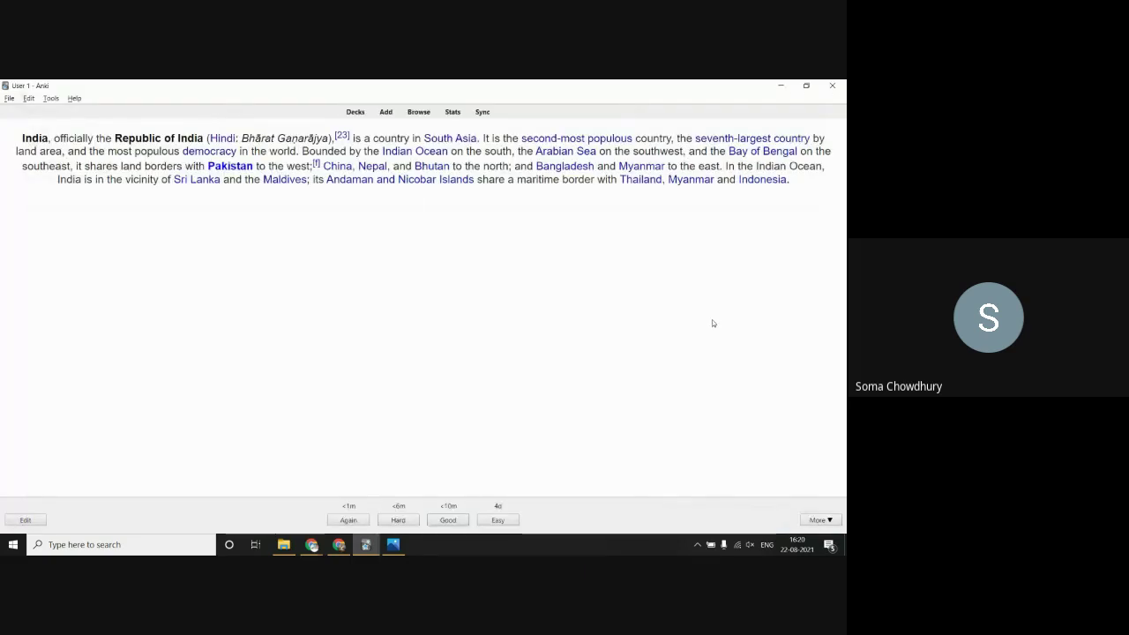
Step: Rate the Pakistan card and the China, Nepal, and Bhutan card Easy to finish the deck
left_click(499, 519)
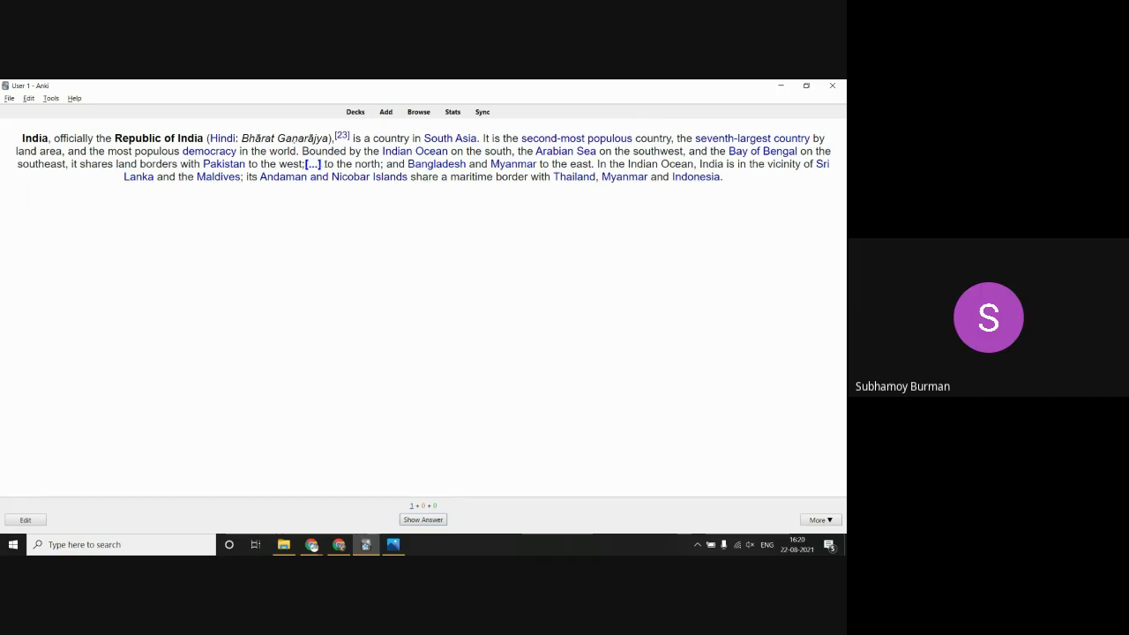
left_click(423, 519)
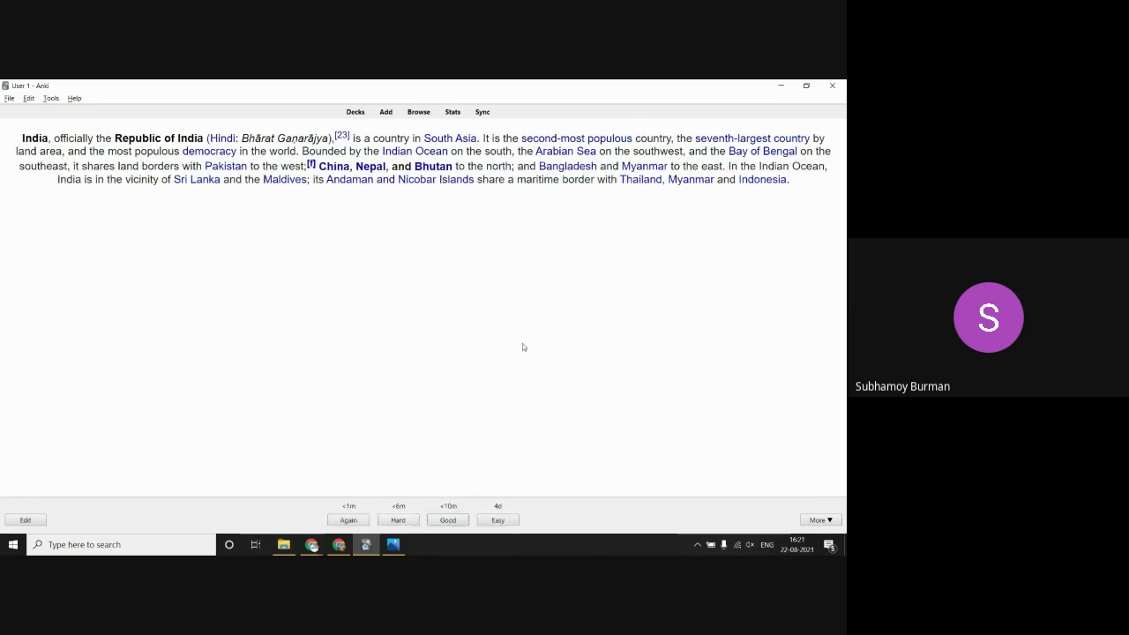
left_click(497, 520)
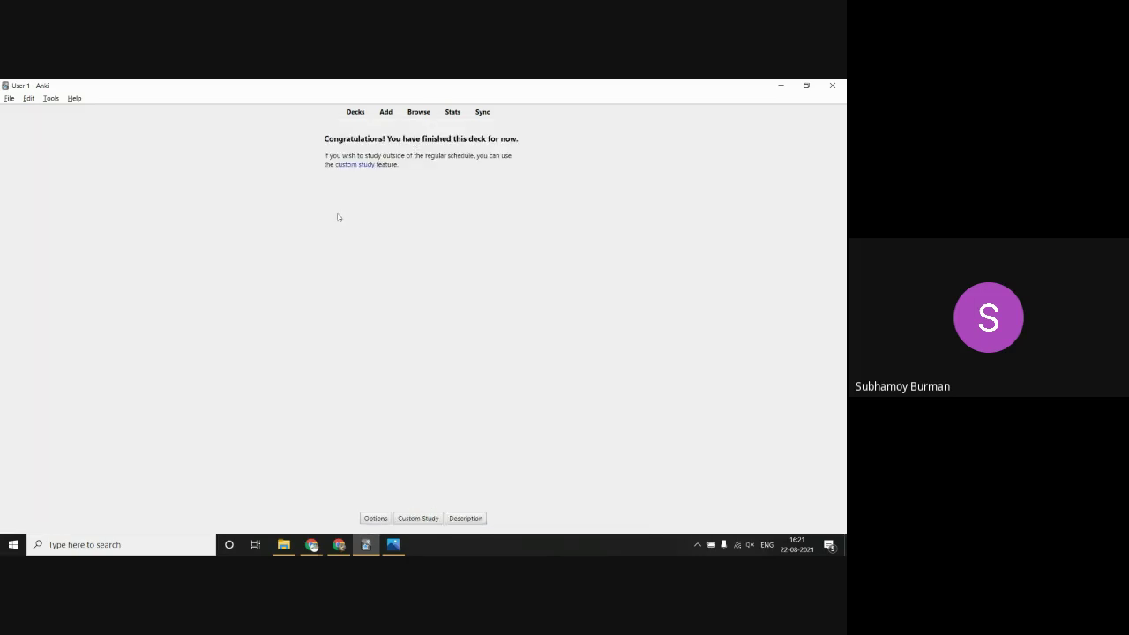
Step: Start a new note with the Basic (type in the answer) note type
left_click(385, 113)
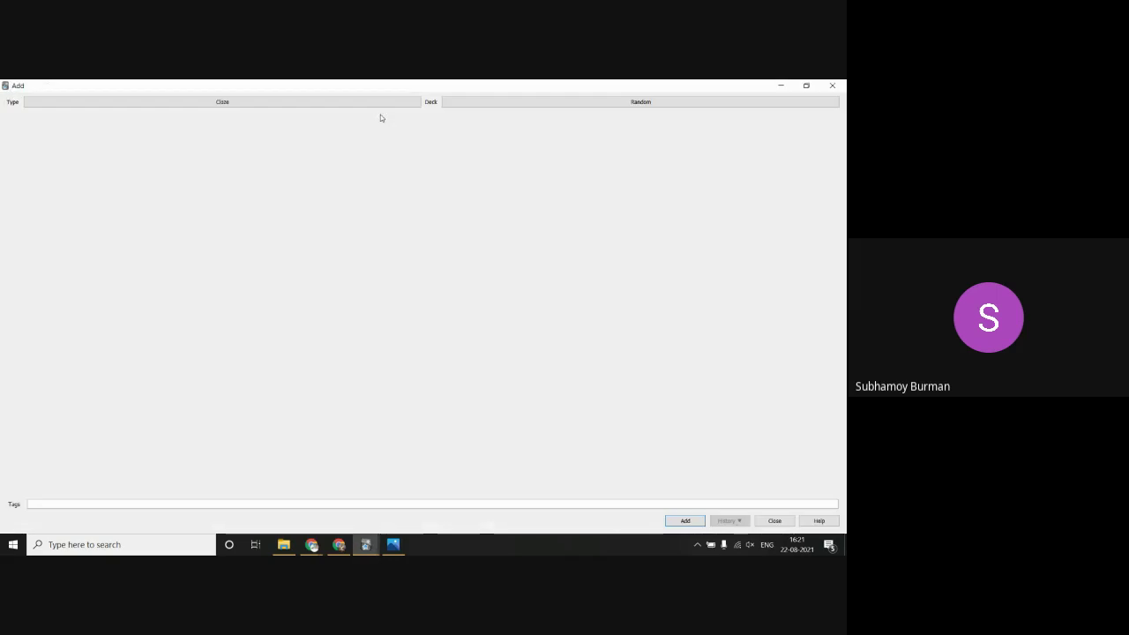
left_click(371, 104)
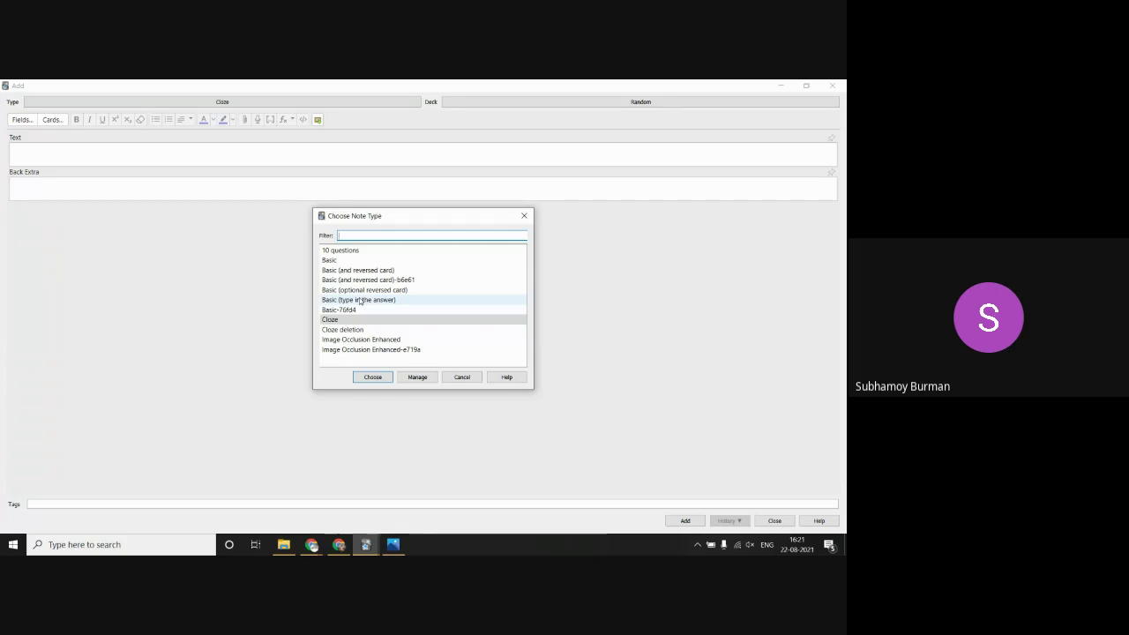
left_click(360, 301)
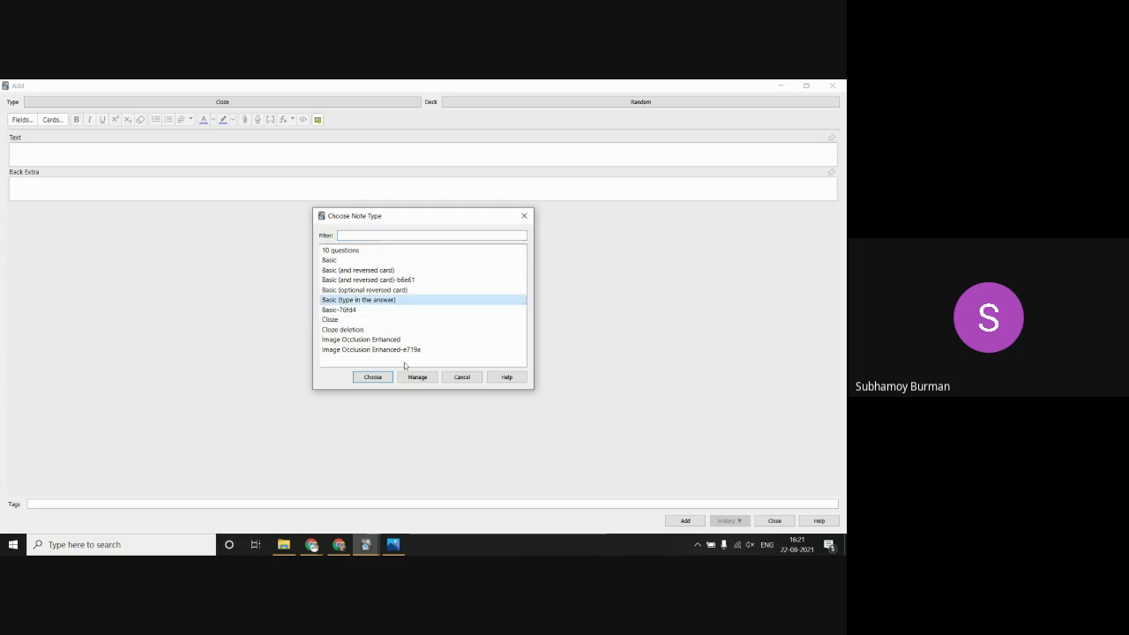
left_click(371, 377)
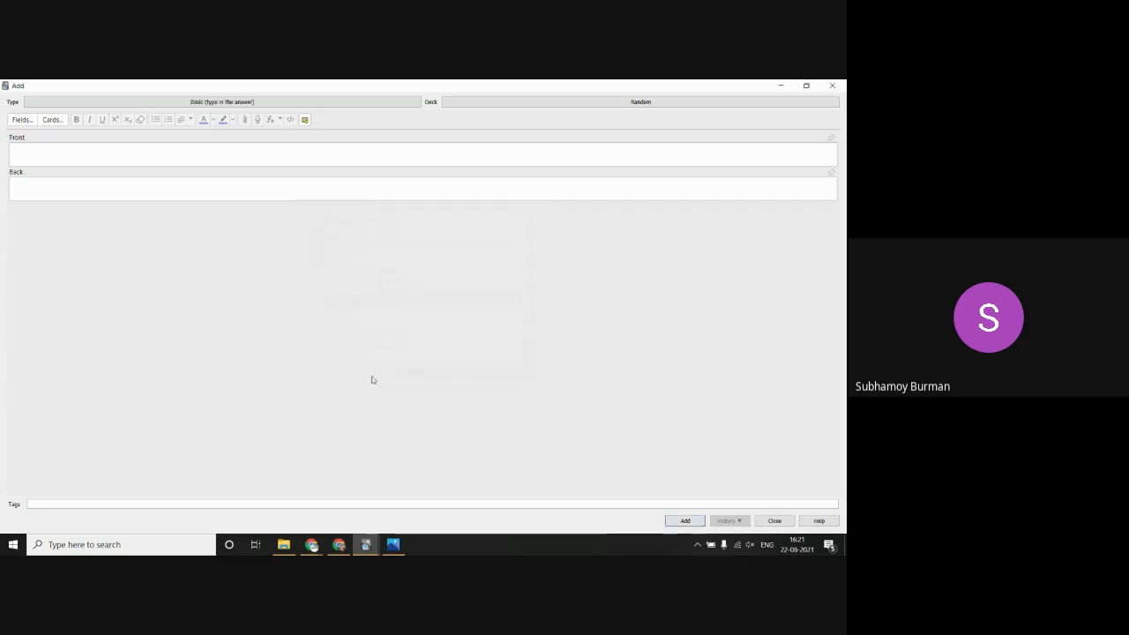
Step: Set the Front to "What is the reason of downfall of Mugal Empire?"
left_click(143, 157)
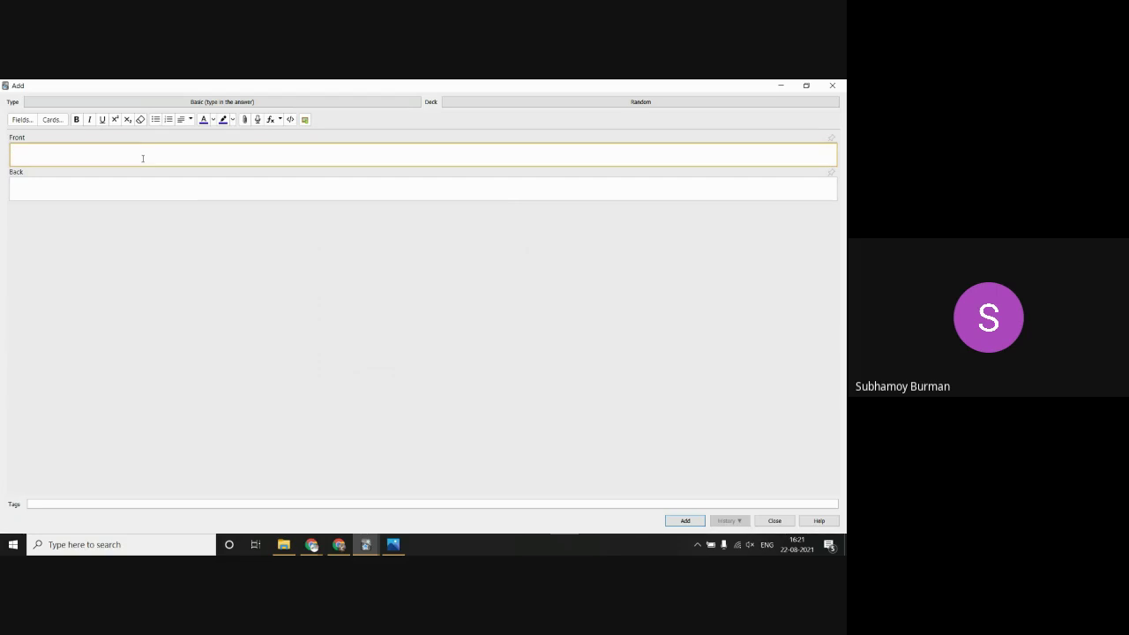
type("asdfgh")
key("ctrl+a")
key("BackSpace")
type("What is the reason of down")
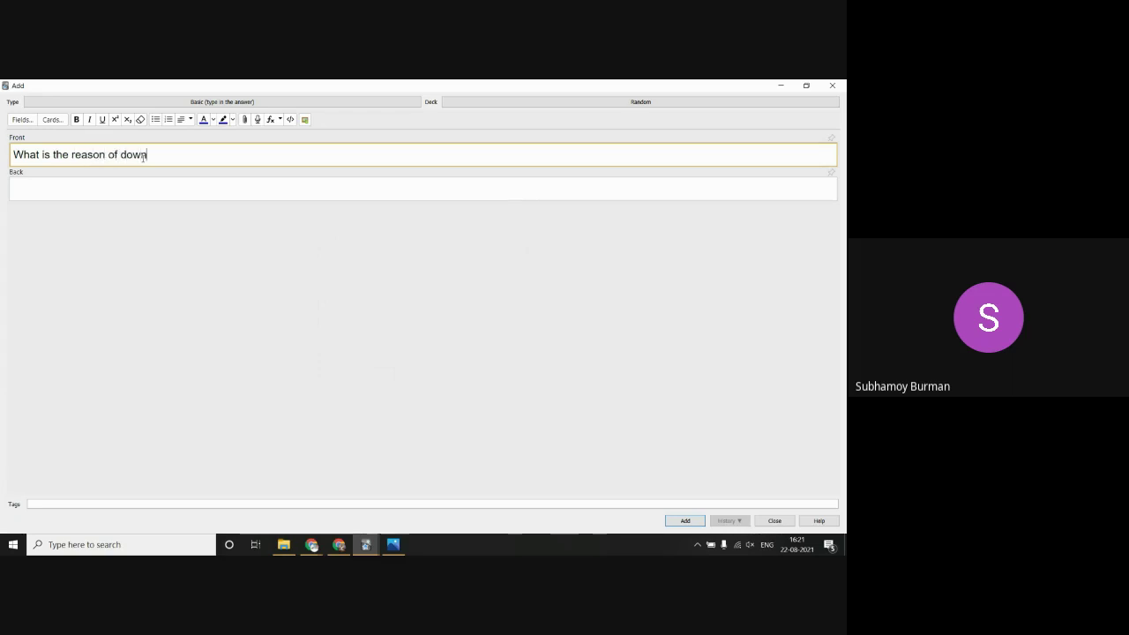
type("fall of Mugal Empir")
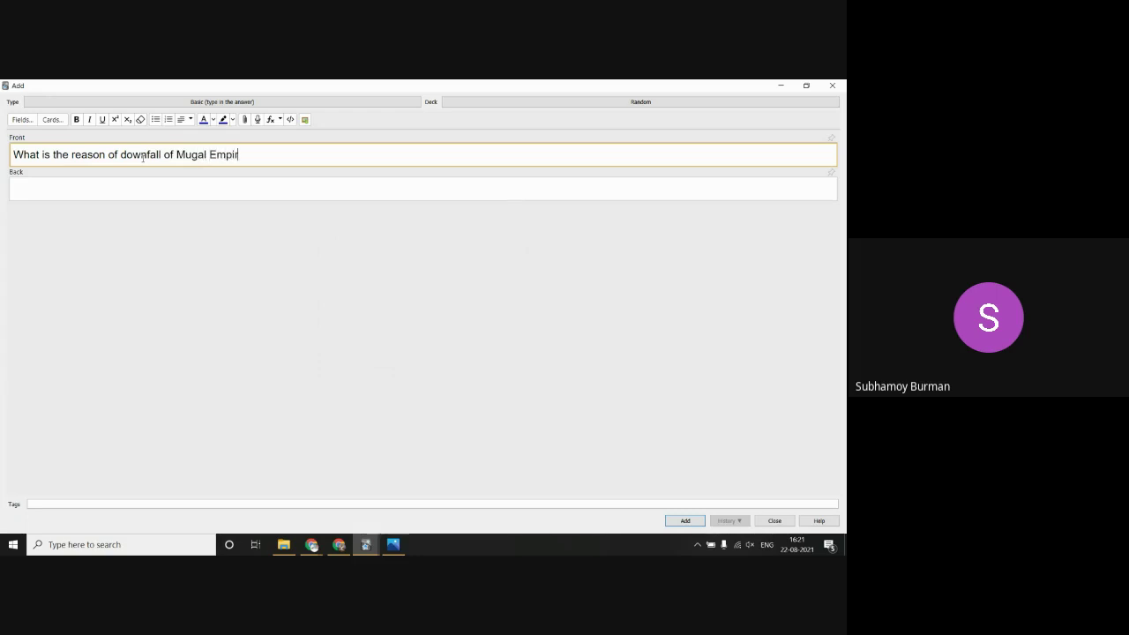
type("e?")
left_click(125, 188)
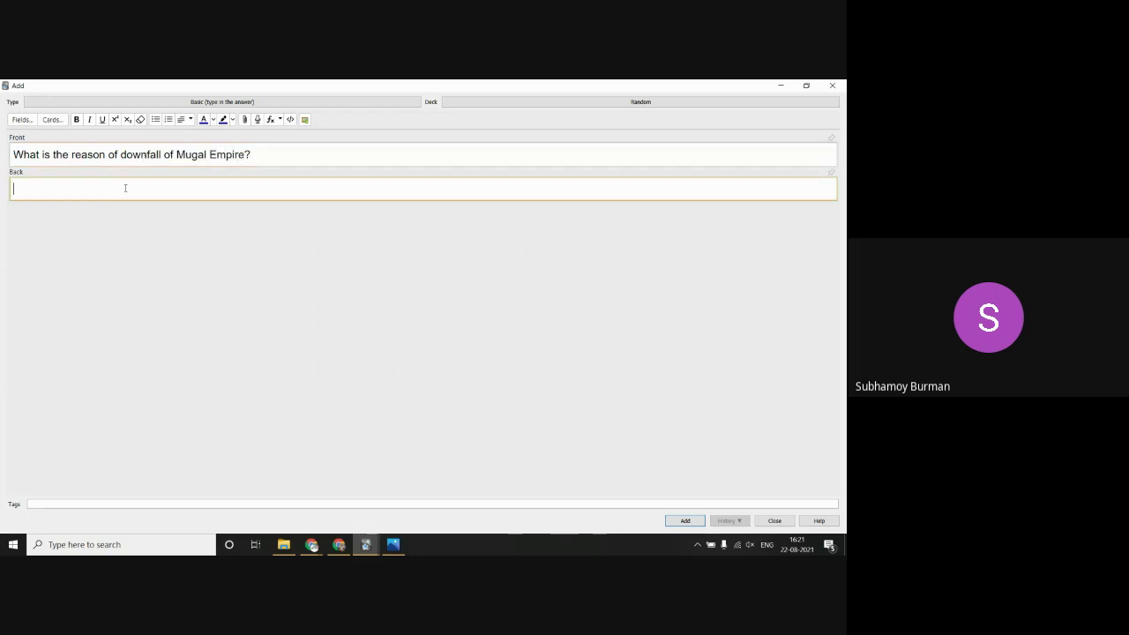
Step: Google 'What is the reason of downfall of mugal empire' and select the featured snippet on the decline
mouse_move(313, 547)
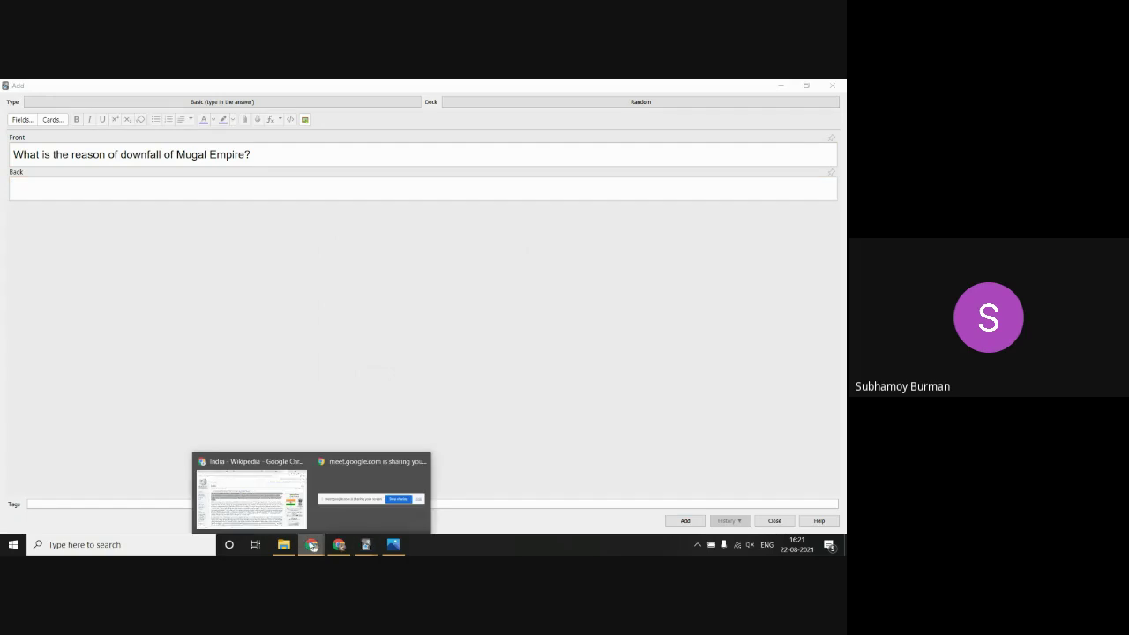
left_click(276, 511)
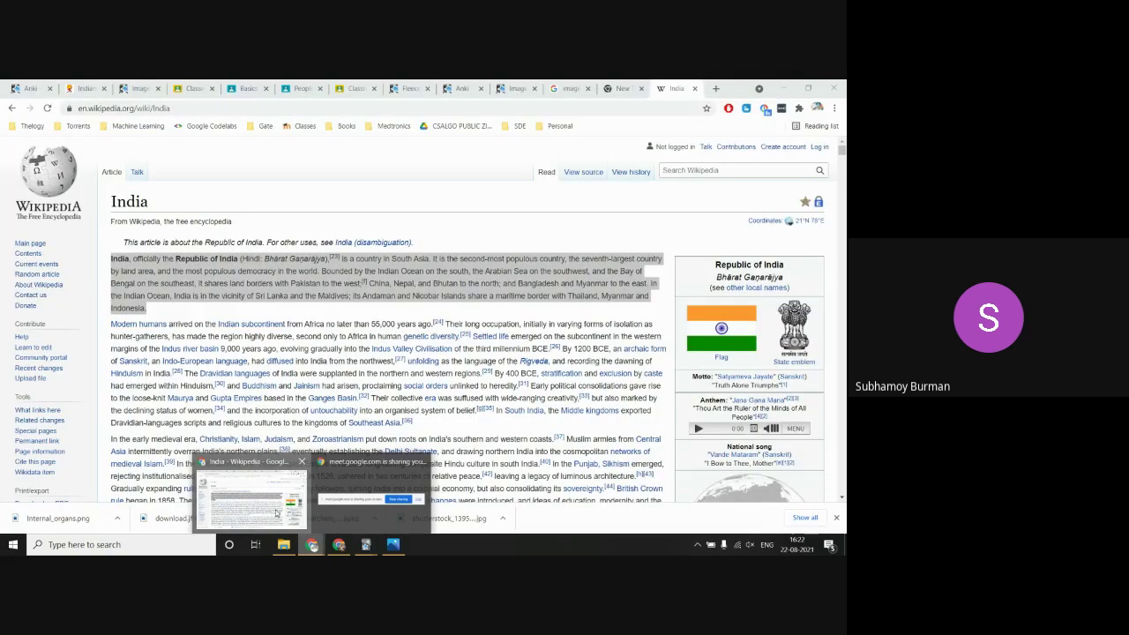
left_click(716, 89)
type("What is ")
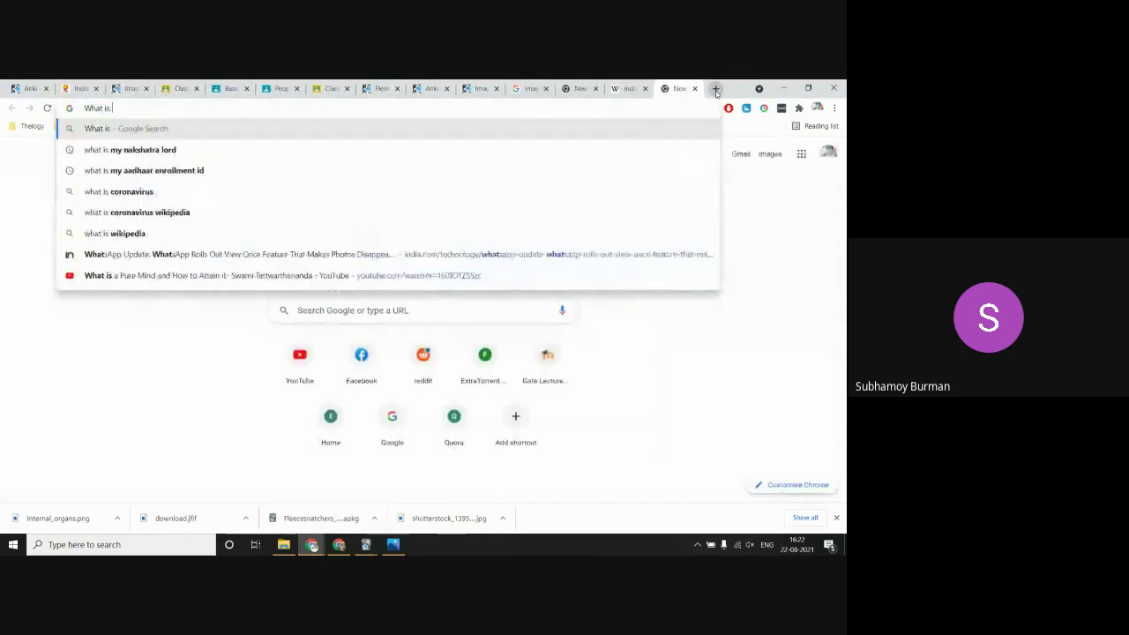
type("t")
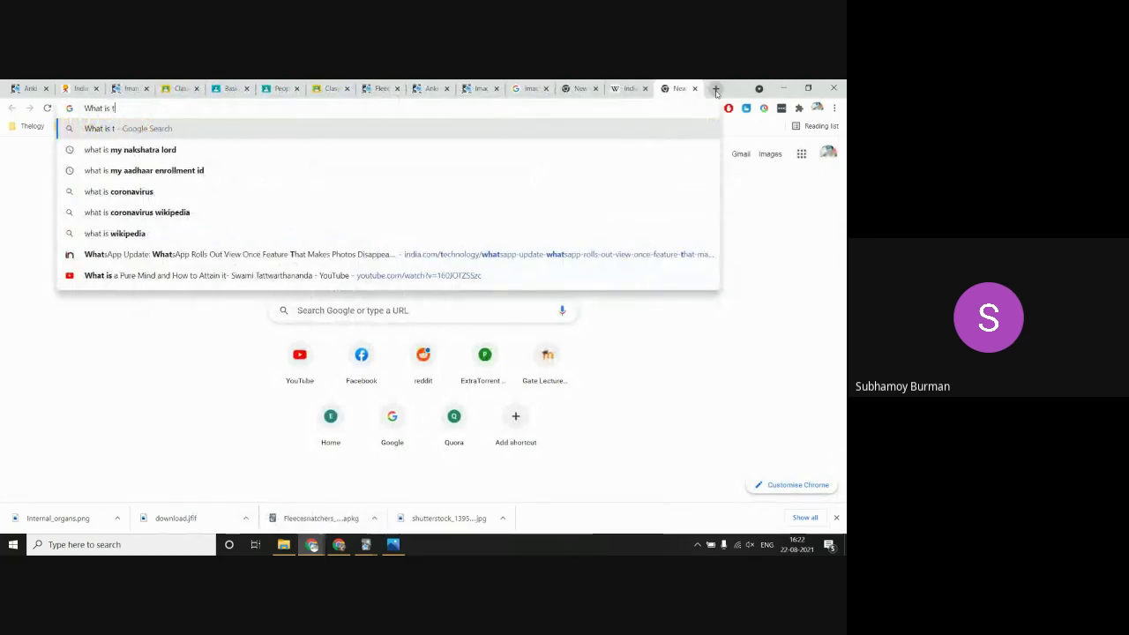
type("he reason ")
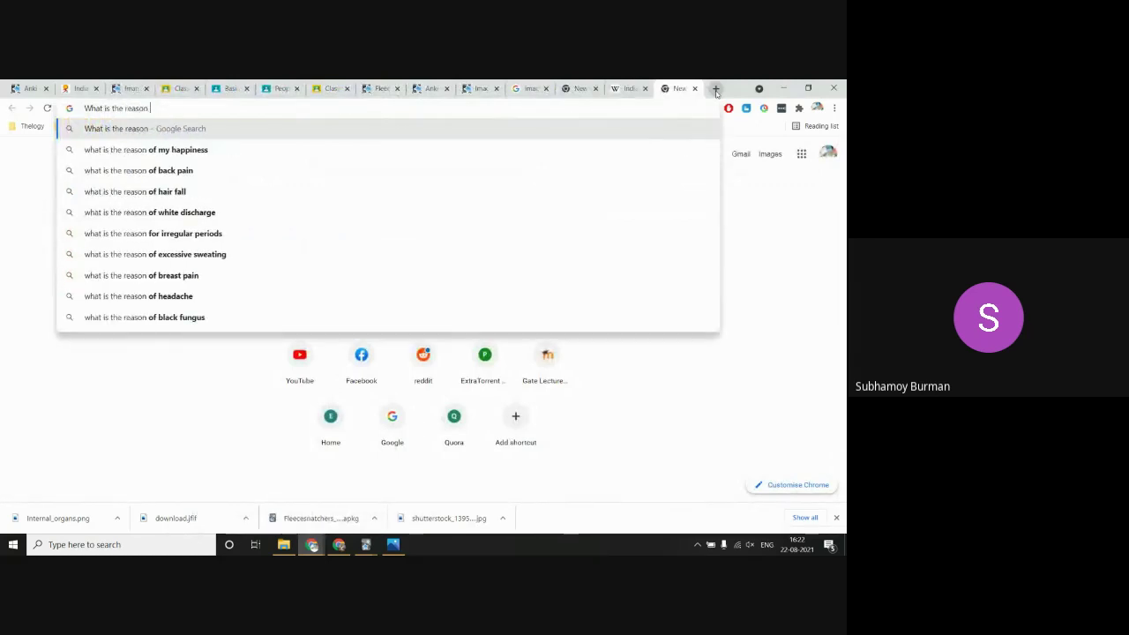
type("of f")
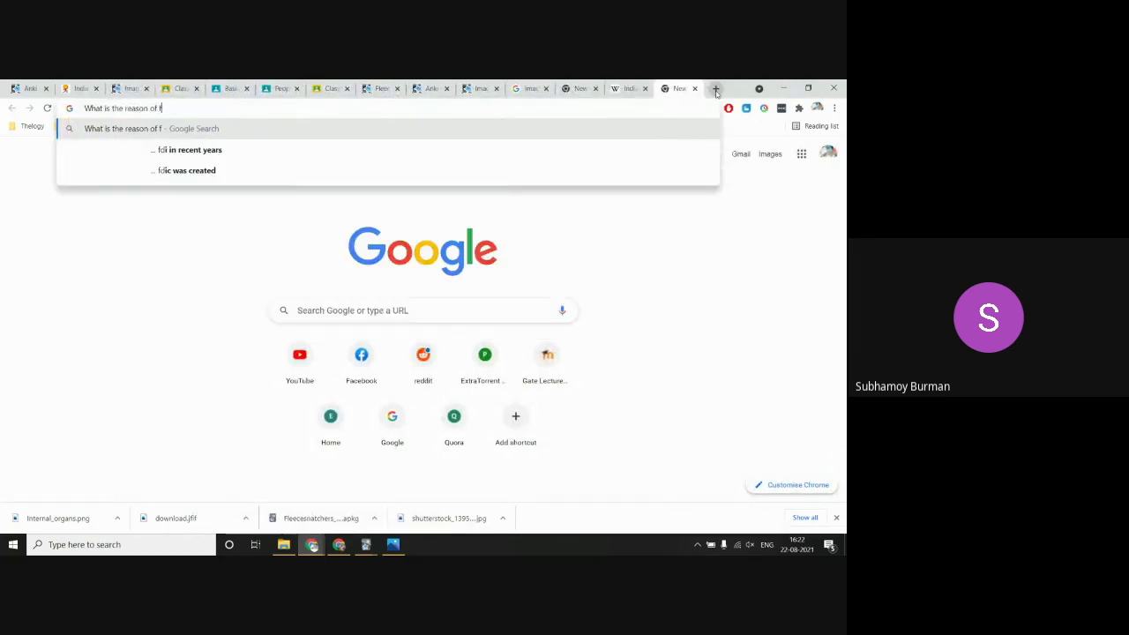
key("BackSpace")
type("downfall o")
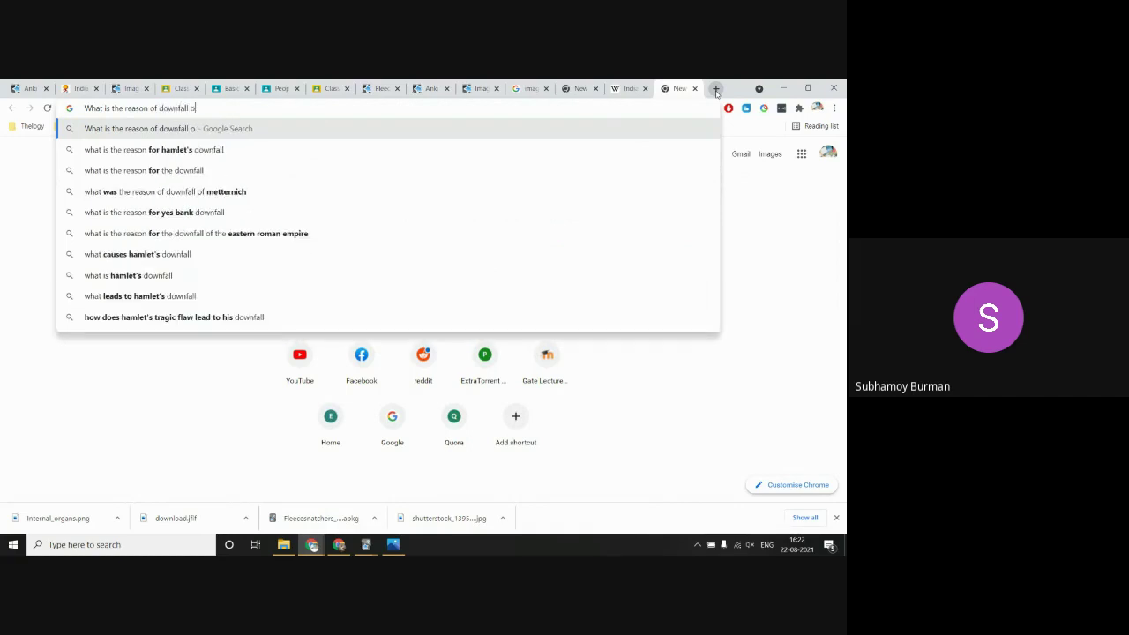
type("f muga")
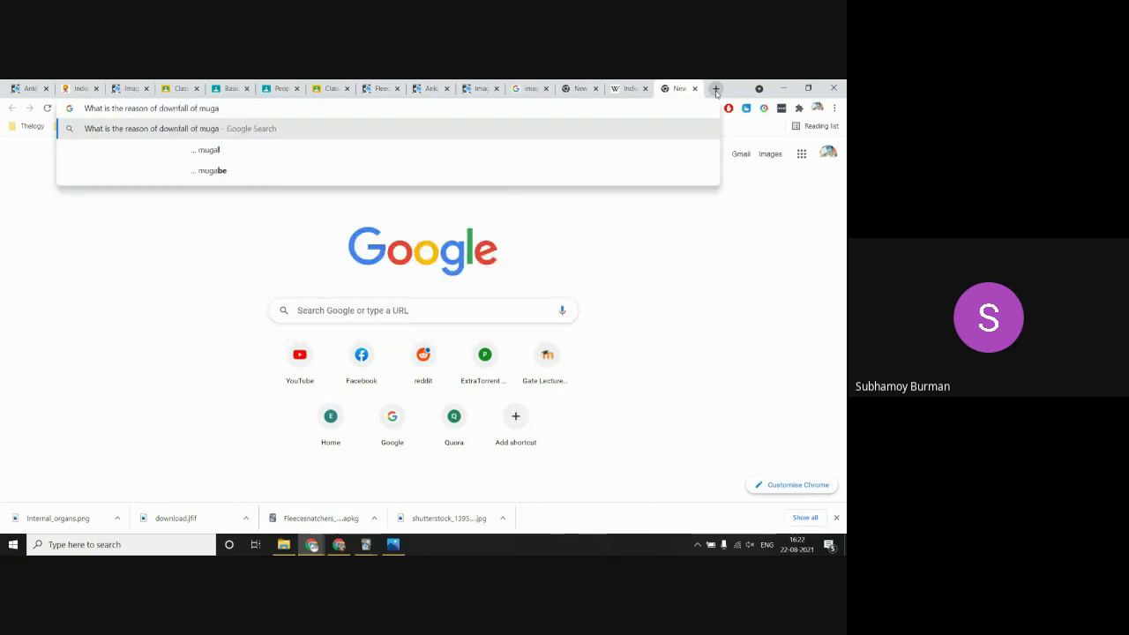
type("l empir")
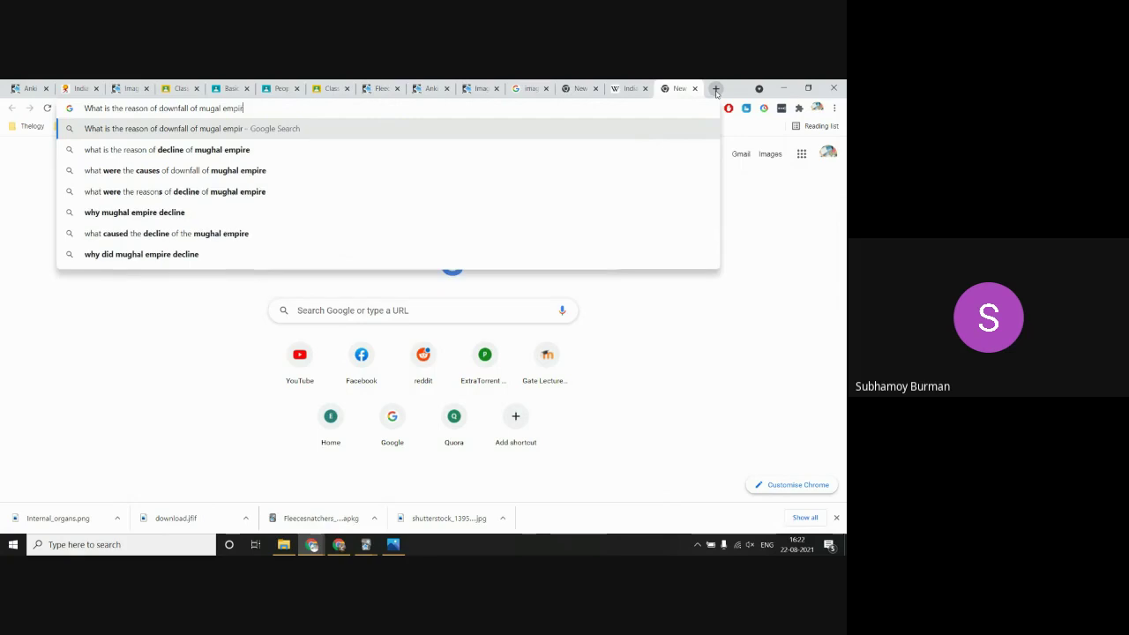
type("e")
key("Return")
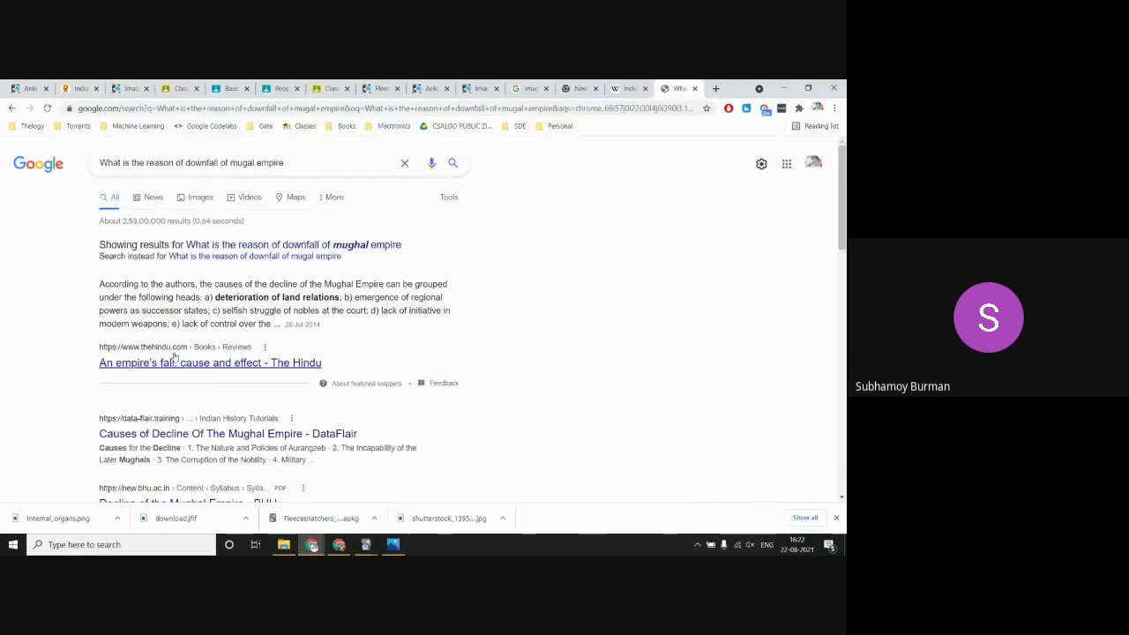
left_click_drag(98, 283, 259, 324)
Step: Paste the copied text into the Back field of the Mugal Empire note
key("alt+Tab")
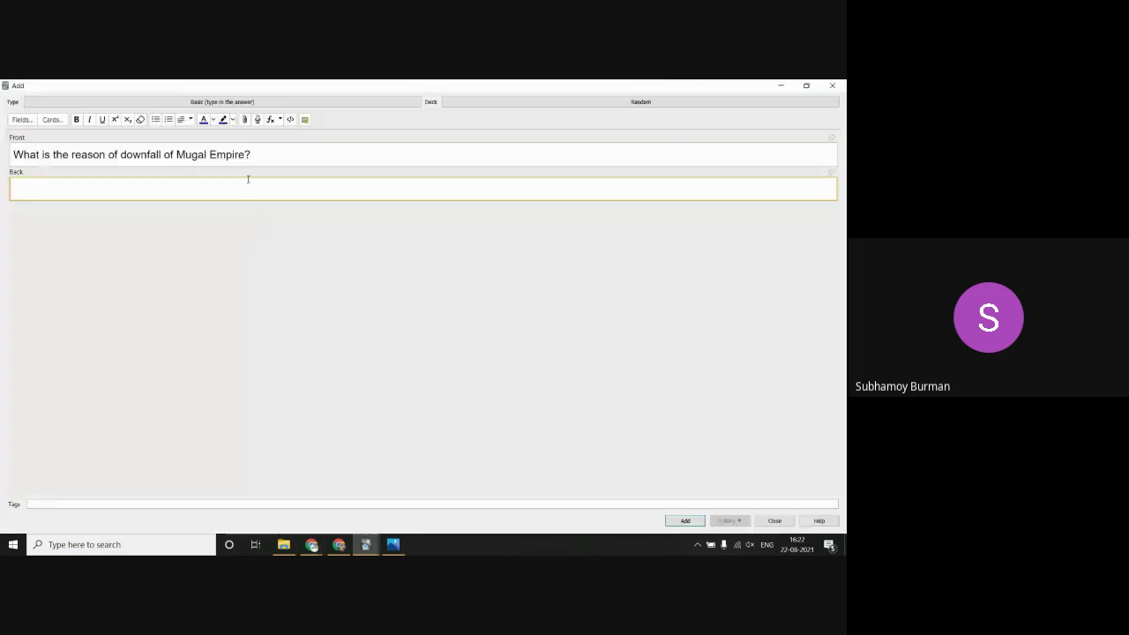
type("v")
key("BackSpace")
type("India, officially the Republic of India (Hindi: Bhārat Gaṇarājya),[23] is a country in South Asia. It is the second-most populous country, the seventh-largest country by land area, and the most populous democracy in the world. Bounded by the Indian Ocean on the south, the Arabian Sea on the southwest, and the Bay of Bengal on the southeast, it shares land borders with Pakistan to the west;[f] China, Nepal, and Bhutan to the north; and Bangladesh and Myanmar to the east. In the Indian Ocean, India is in the vicinity of Sri Lanka and the Maldives; its Andaman and Nicobar Islands share a maritime border with Thailand, Myanmar and Indonesia.")
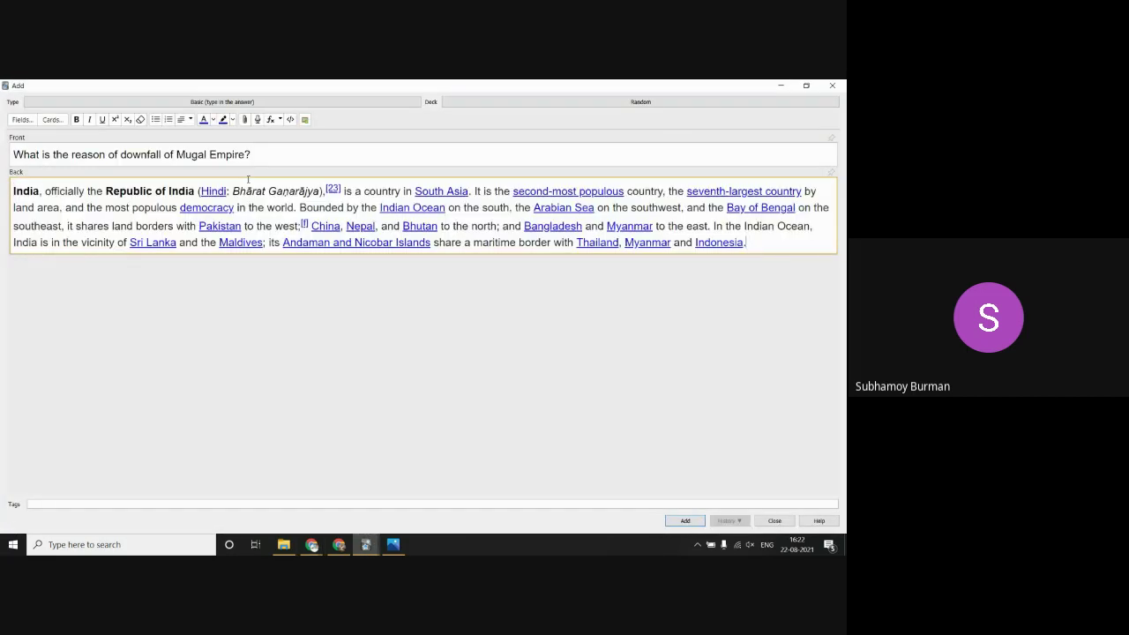
Step: Copy the Mughal decline snippet and replace the India paragraph in Back with it
key("alt+Tab")
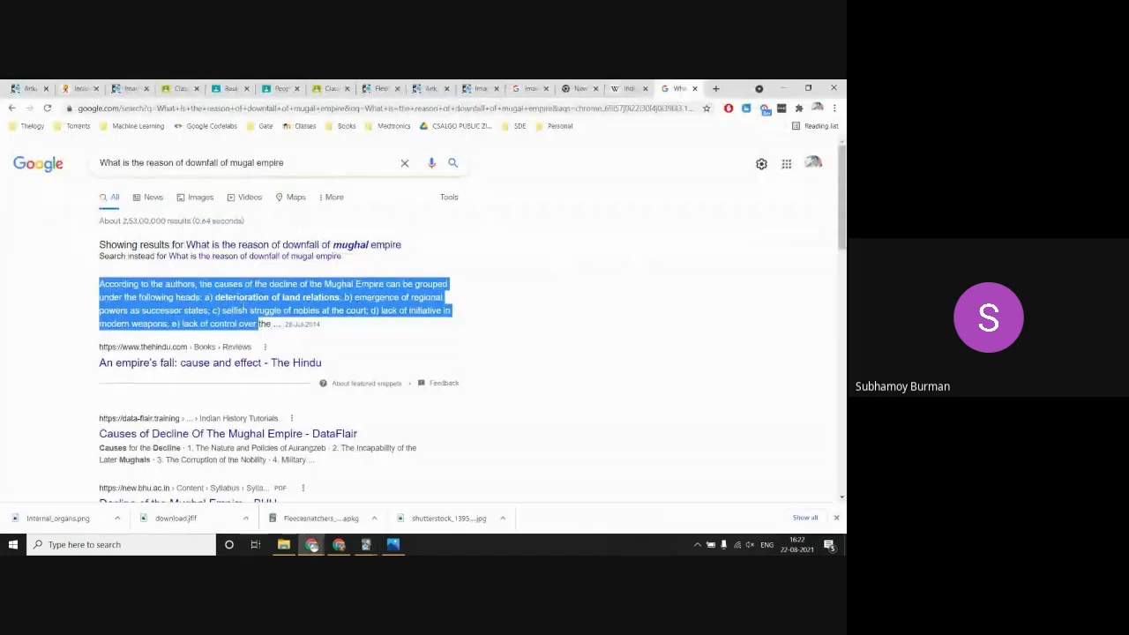
right_click(242, 307)
left_click(262, 313)
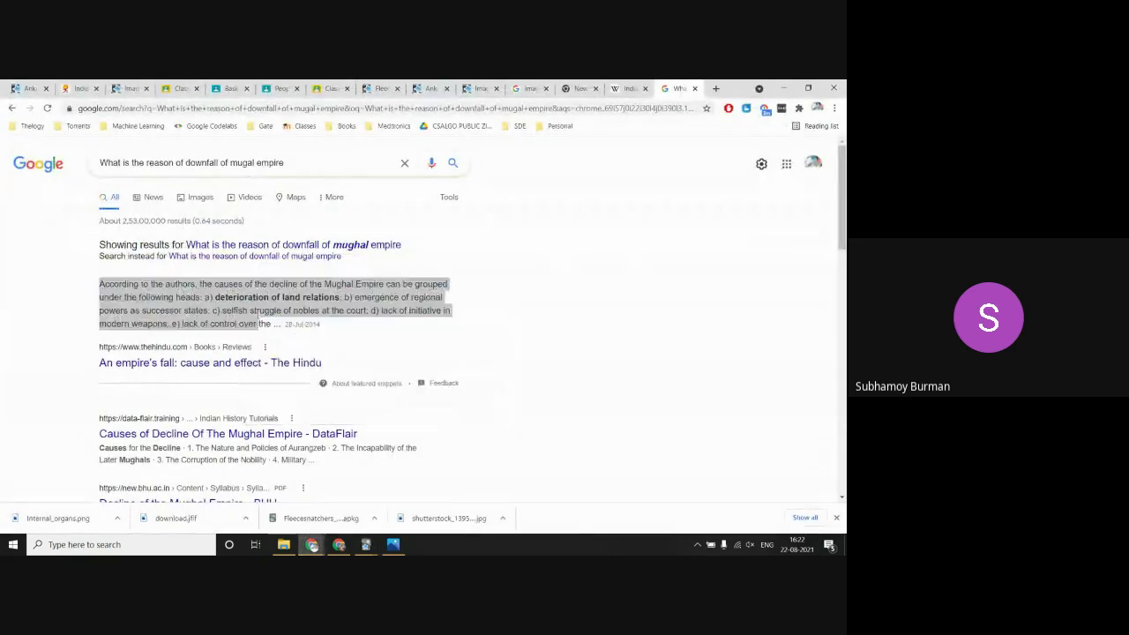
key("alt+Tab")
key("ctrl+a")
key("BackSpace")
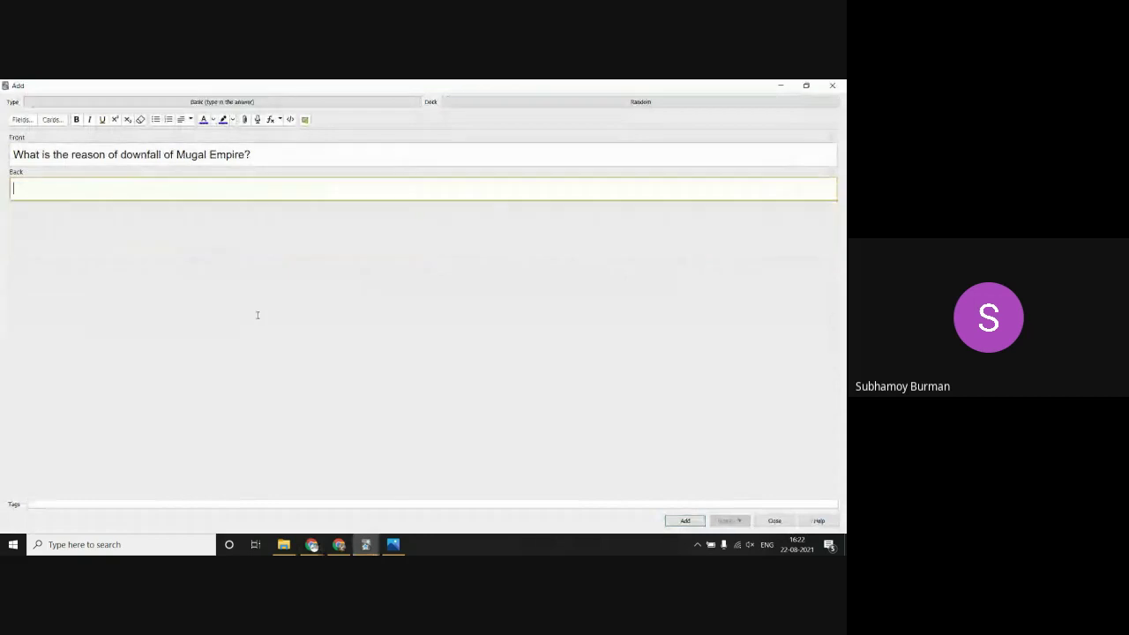
key("ctrl+v")
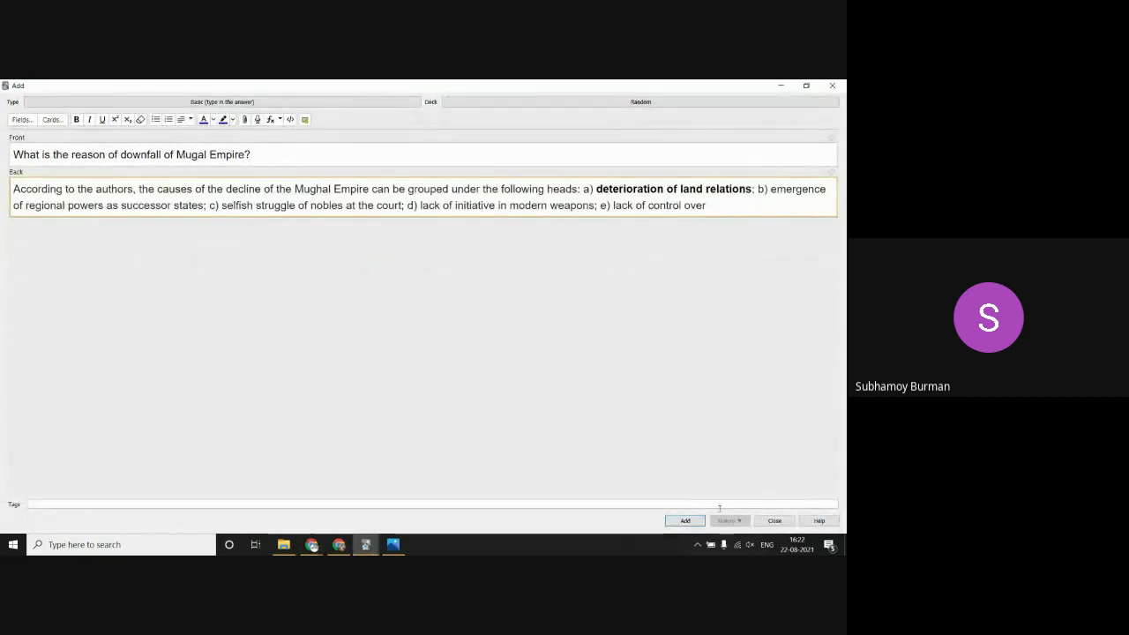
Step: Keep the note at the close prompt and add the Mugal Empire card to Random
left_click(774, 520)
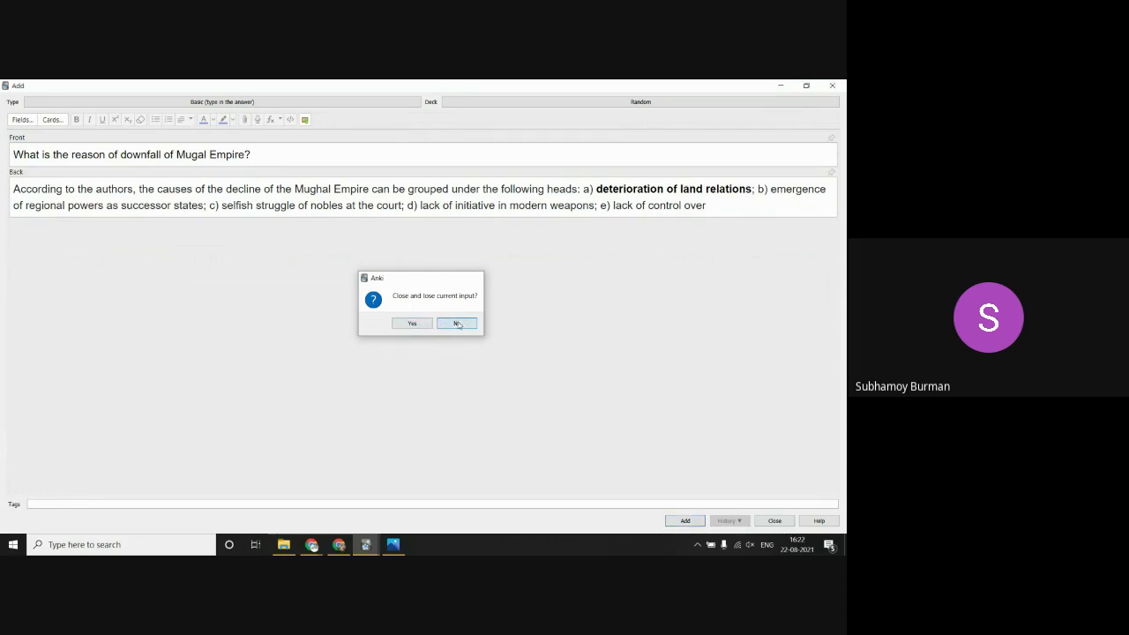
left_click(455, 323)
left_click(685, 521)
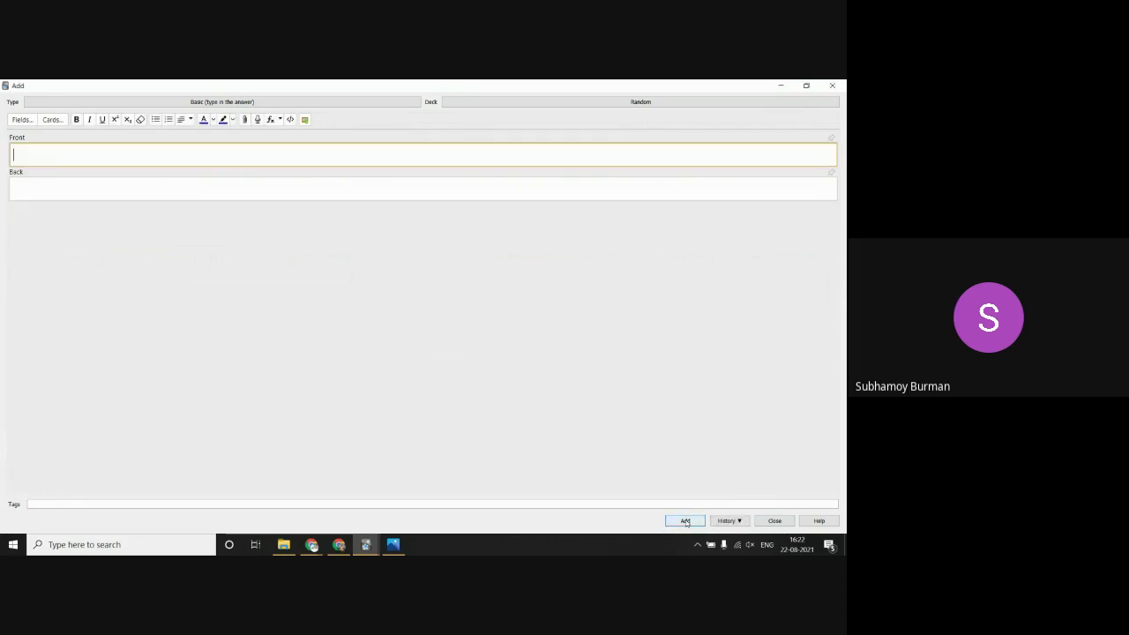
Step: Start studying Random and type 'The main reason behind the downfall of Mugal's are -' as the answer
left_click(784, 521)
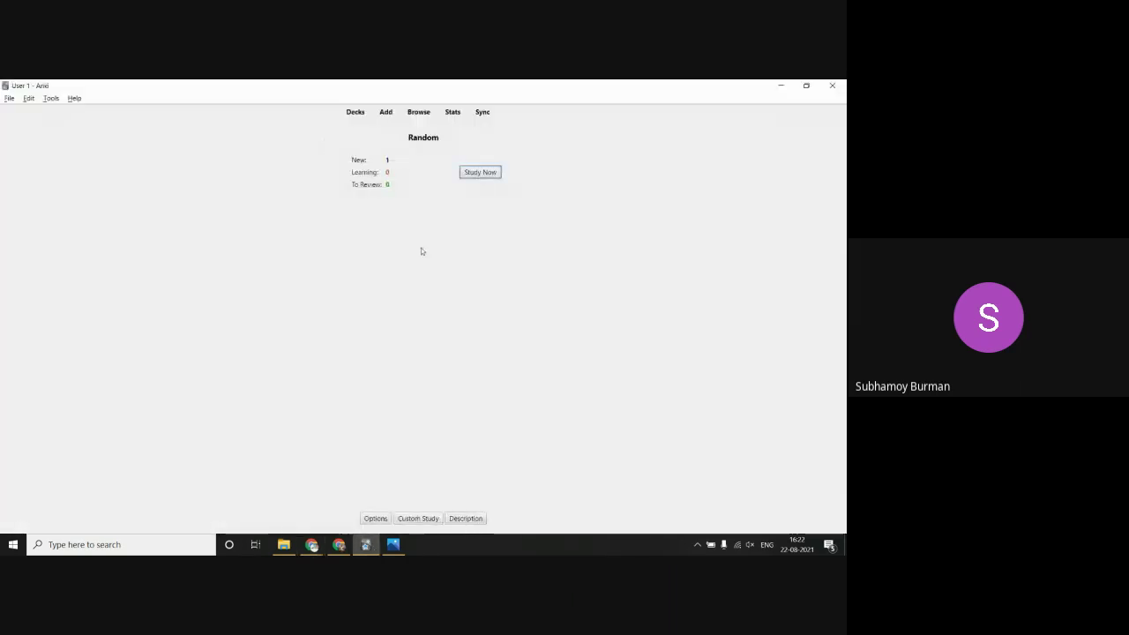
left_click(479, 172)
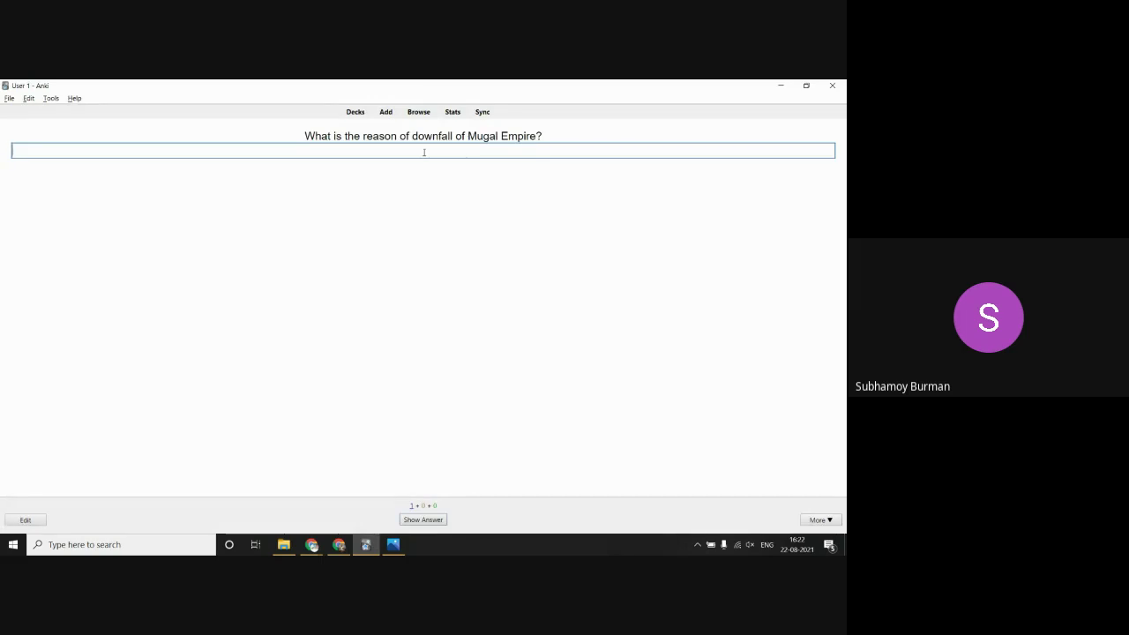
type("They can")
key("BackSpace")
key("BackSpace")
key("BackSpace")
key("BackSpace")
key("BackSpace")
key("BackSpace")
key("BackSpace")
type("he main")
type("reason behind the")
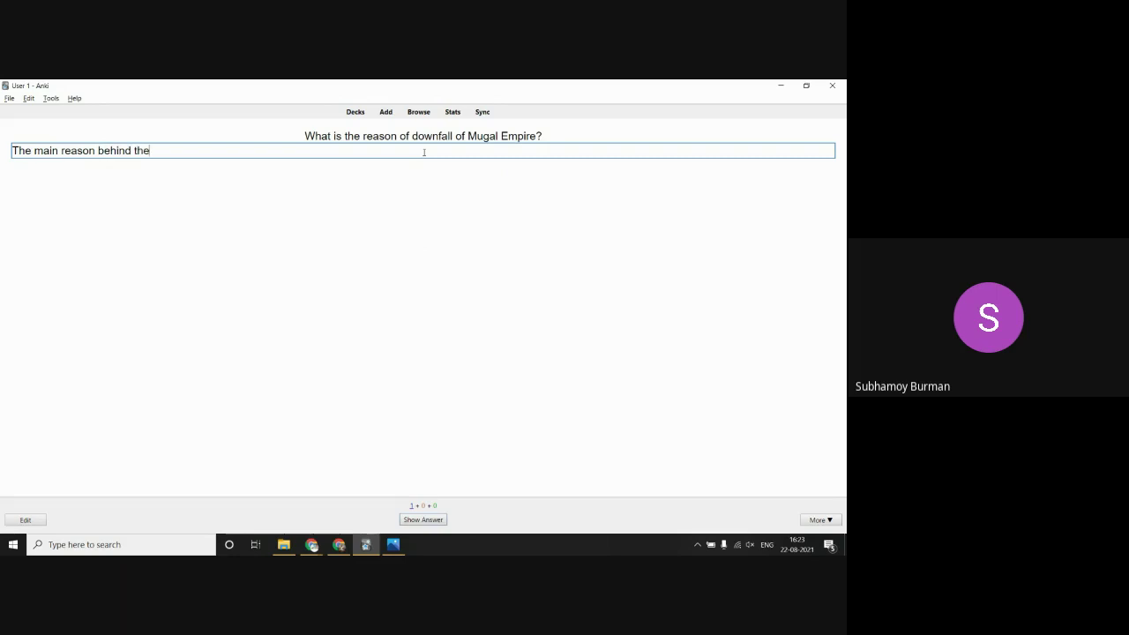
type(" downfall of")
type(" Mugal is")
key("BackSpace")
key("BackSpace")
key("BackSpace")
type("'s are - ")
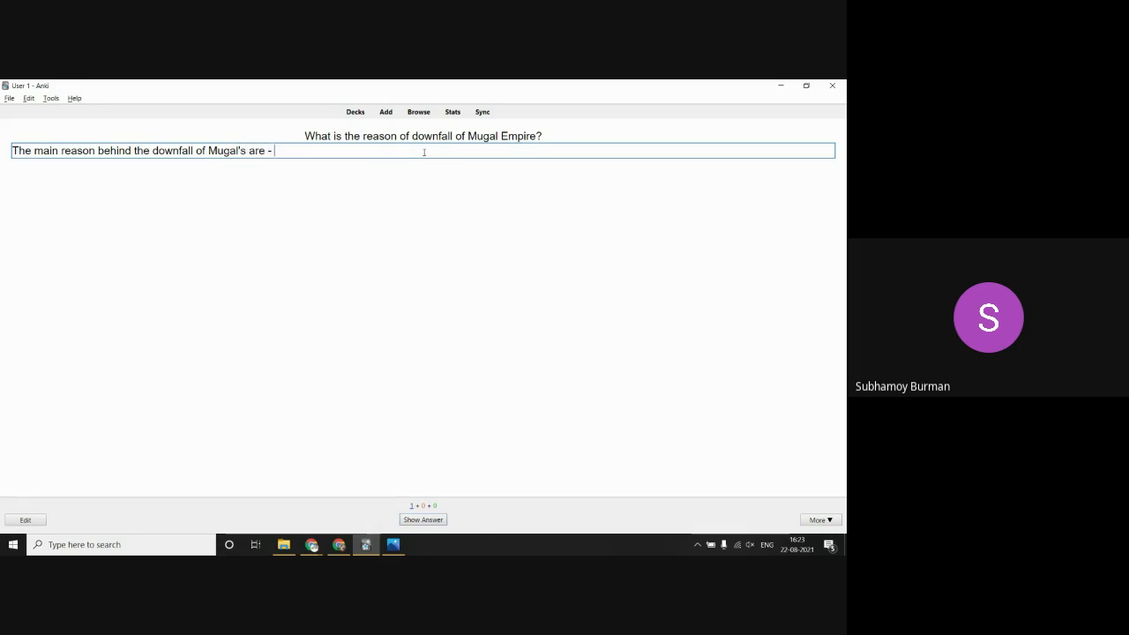
type("1/")
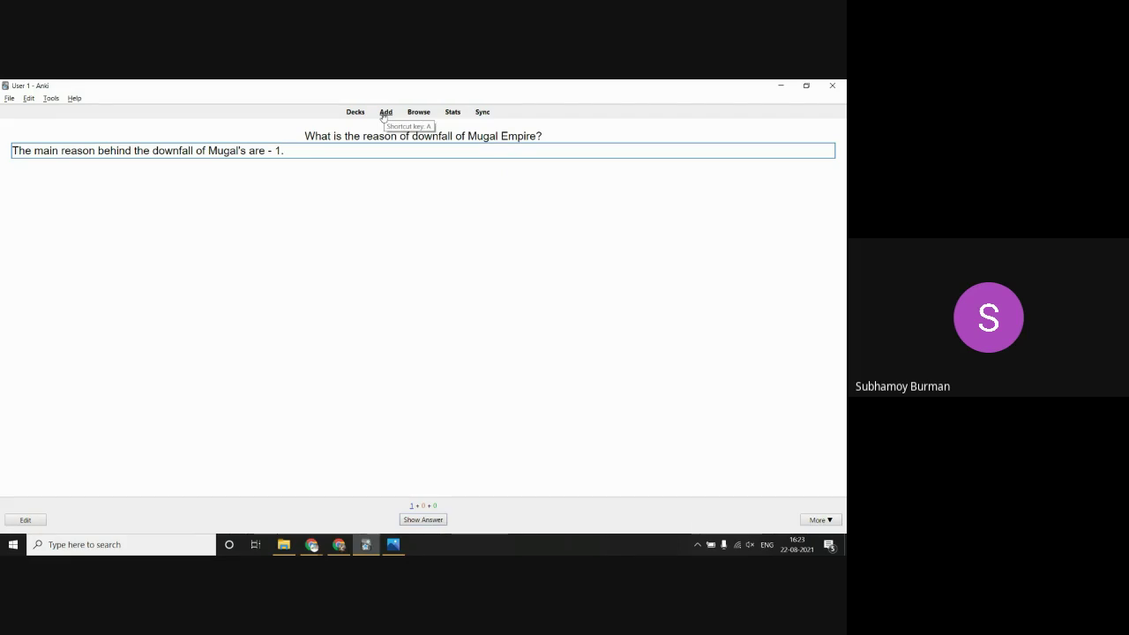
Step: Check the Google results and India Wikipedia article in Chrome, then return to the Anki review card
left_click(312, 544)
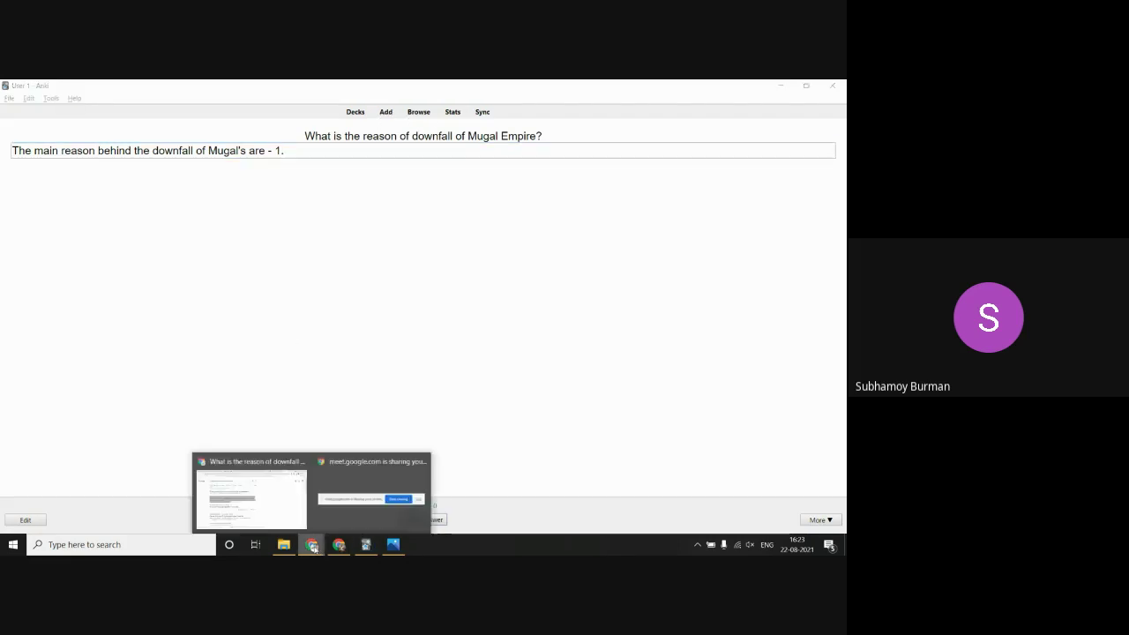
left_click(283, 520)
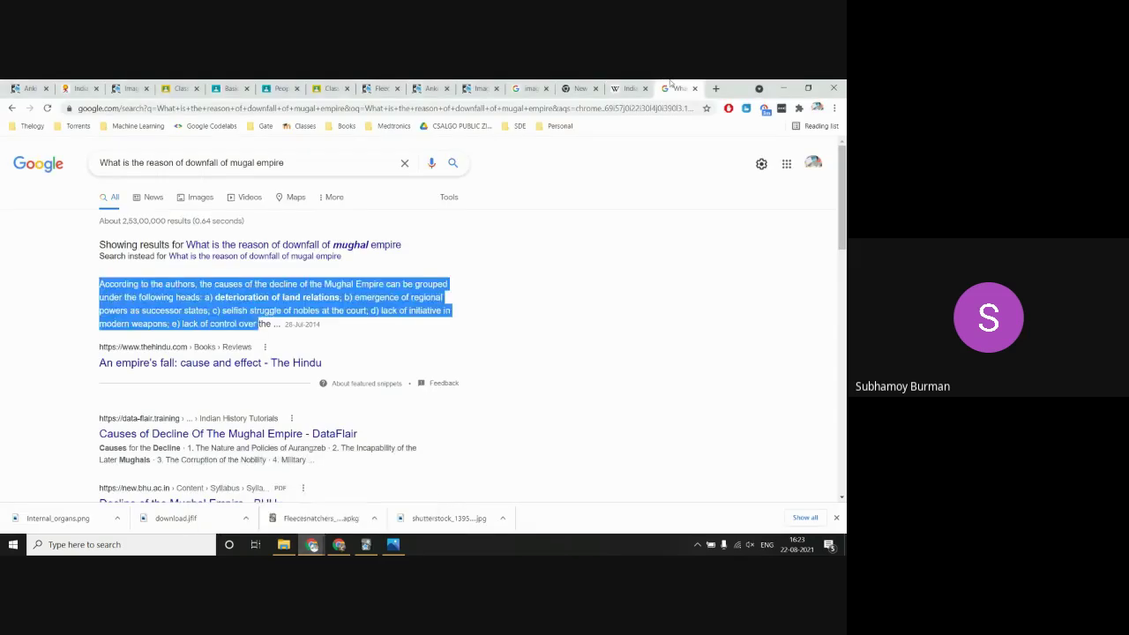
left_click(715, 89)
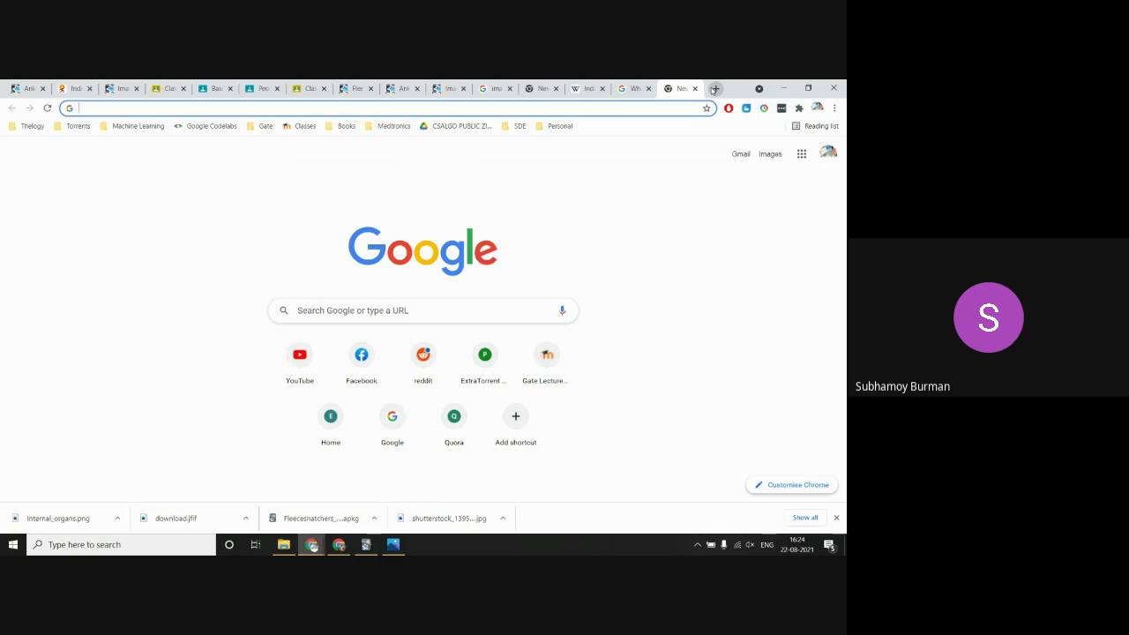
left_click(584, 85)
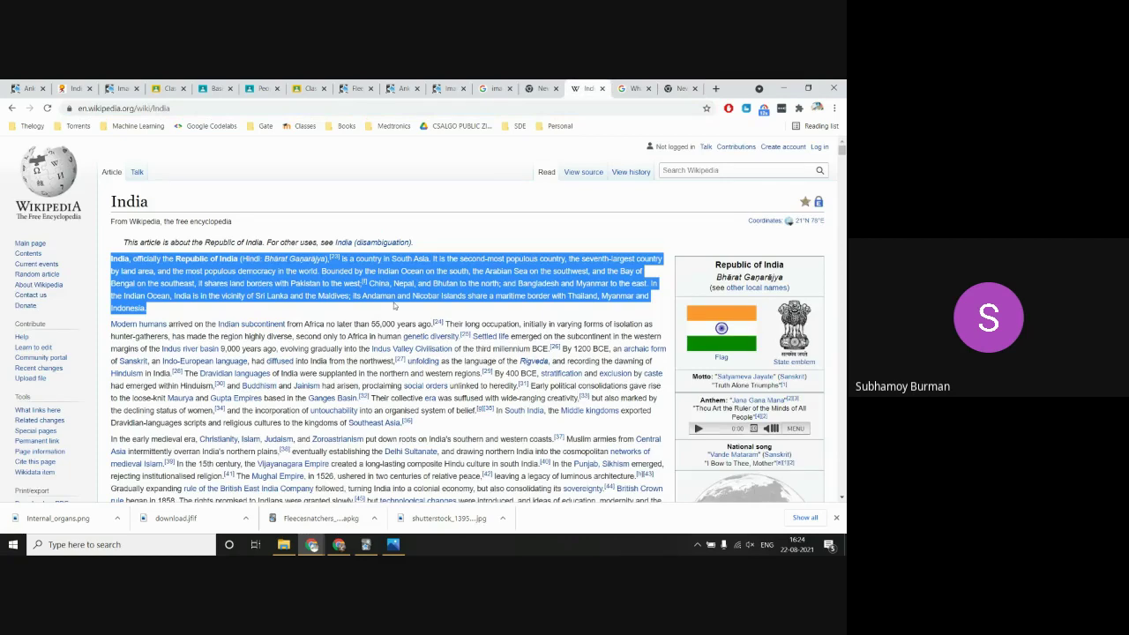
left_click(327, 306)
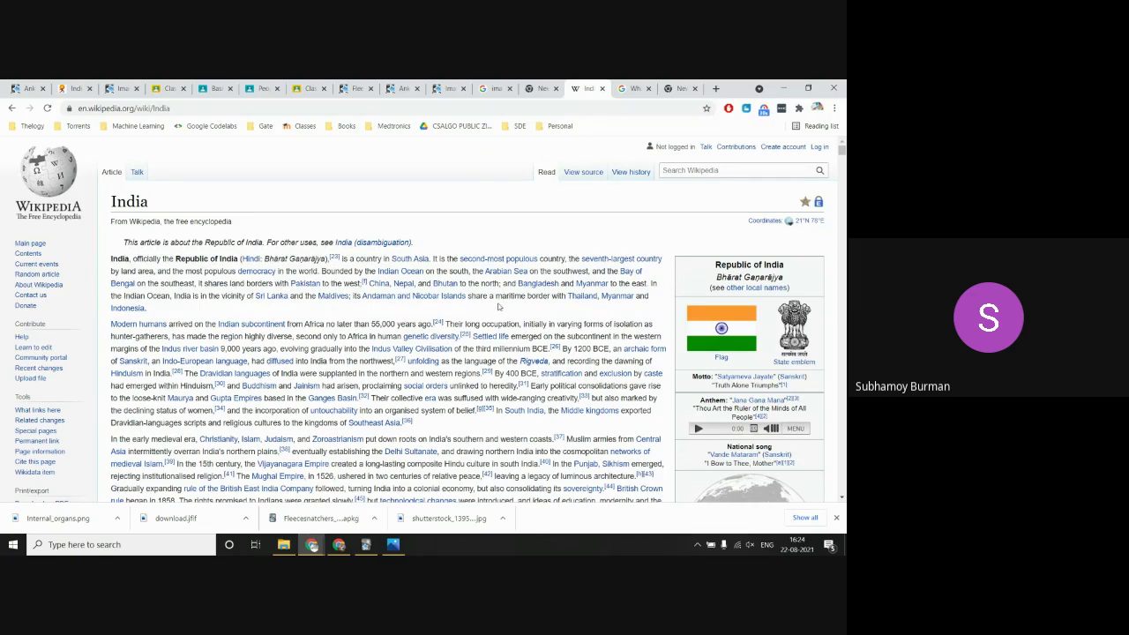
left_click(365, 544)
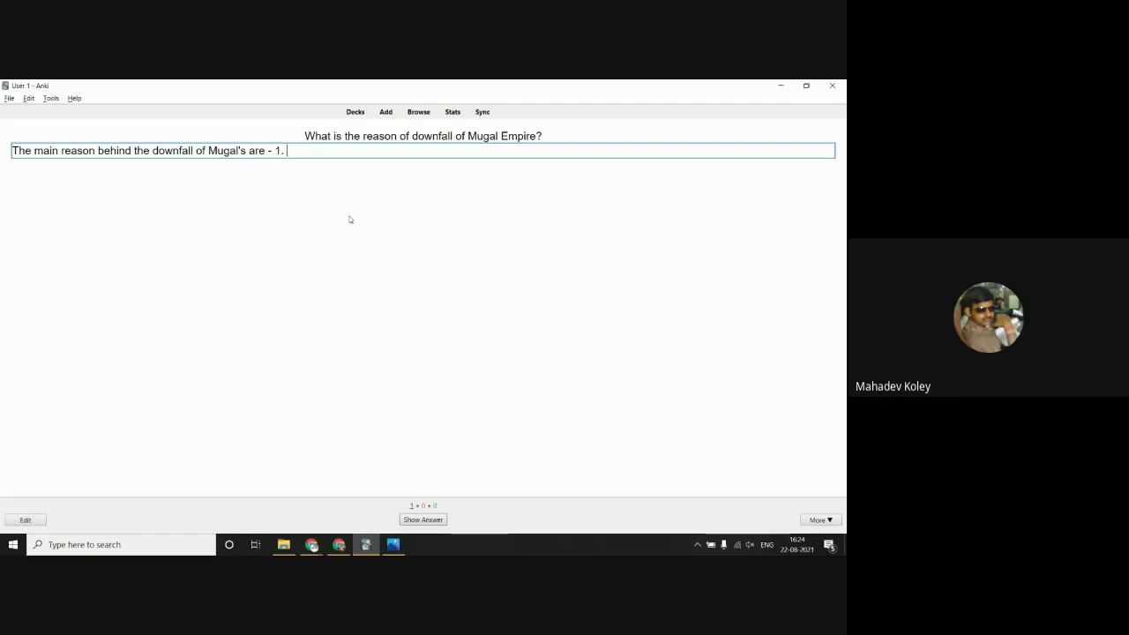
Step: Reveal the typed-answer comparison for the Mughal card, then return to the deck list
left_click(410, 520)
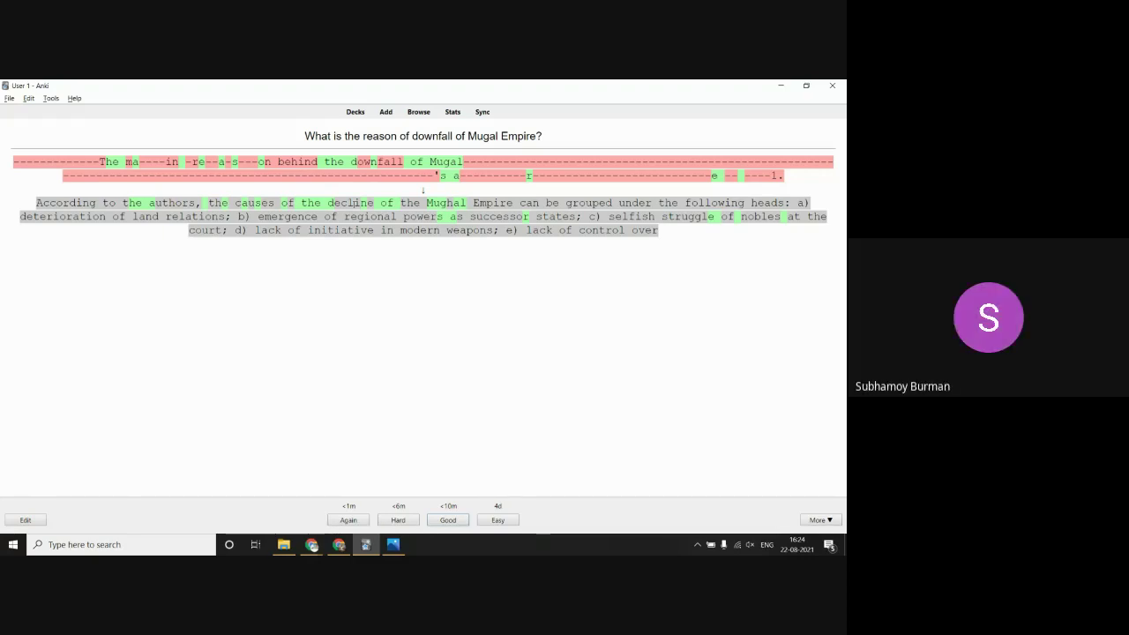
left_click(357, 117)
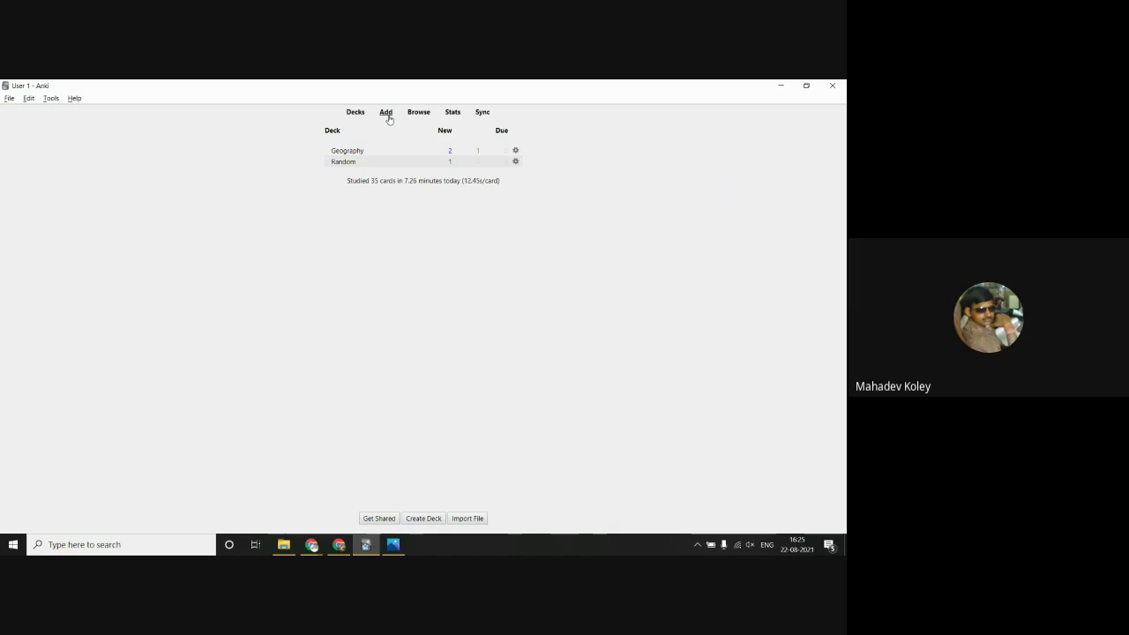
Step: Create a new Random note of type Basic (and reversed card) and place the cursor in Front
left_click(385, 112)
left_click(360, 101)
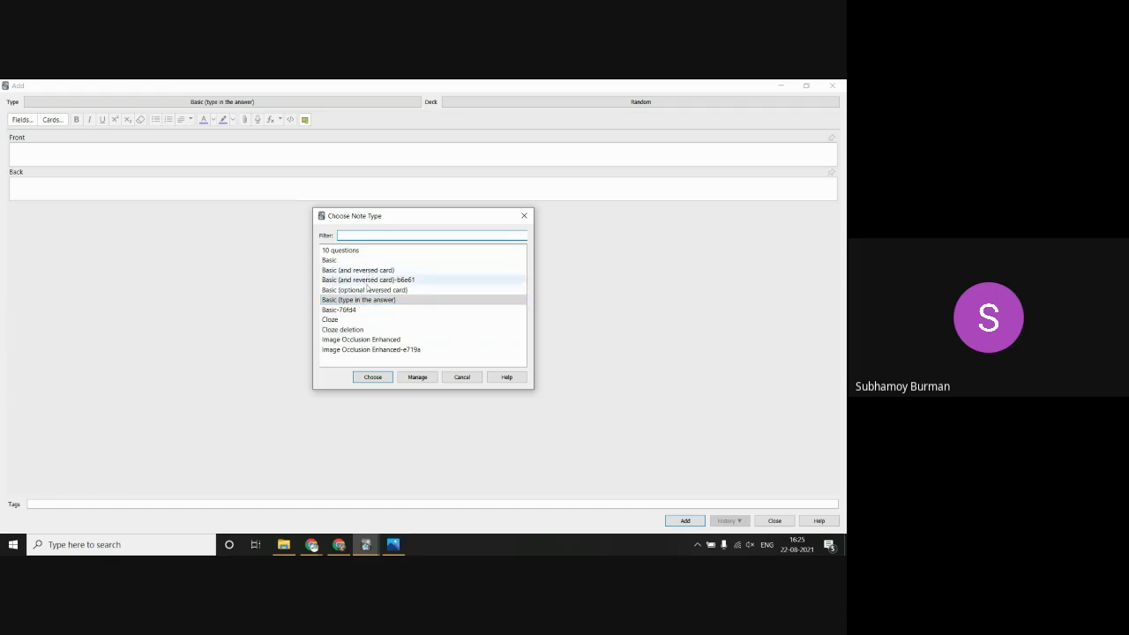
left_click(372, 271)
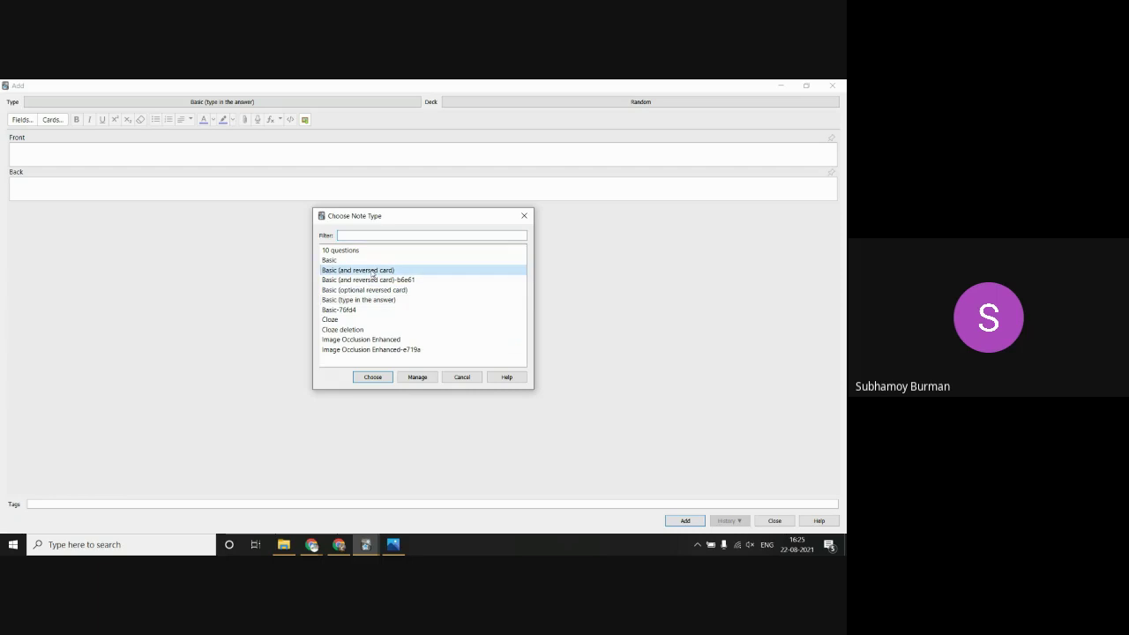
left_click(367, 379)
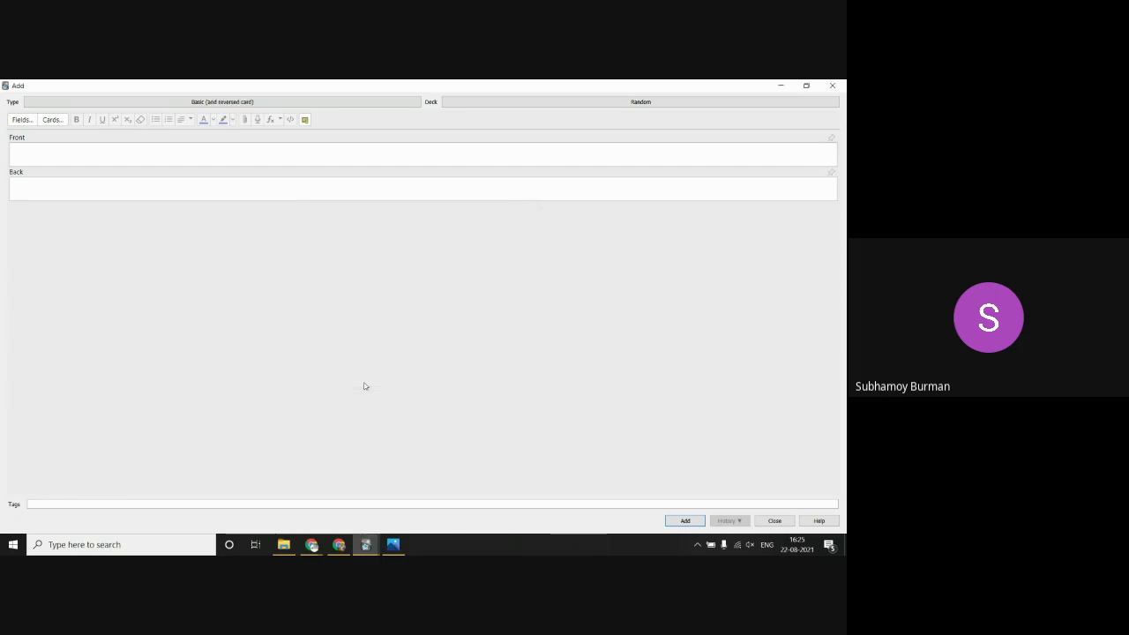
left_click(240, 147)
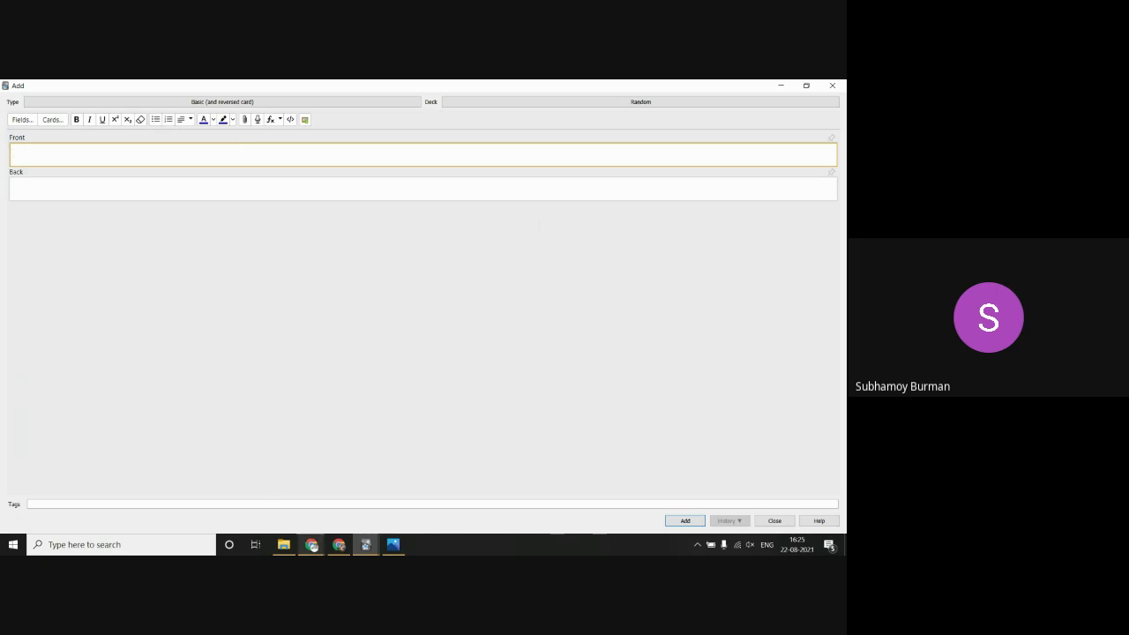
left_click(311, 544)
Step: Bring up a blank Chrome tab ready for a new web search
left_click(276, 517)
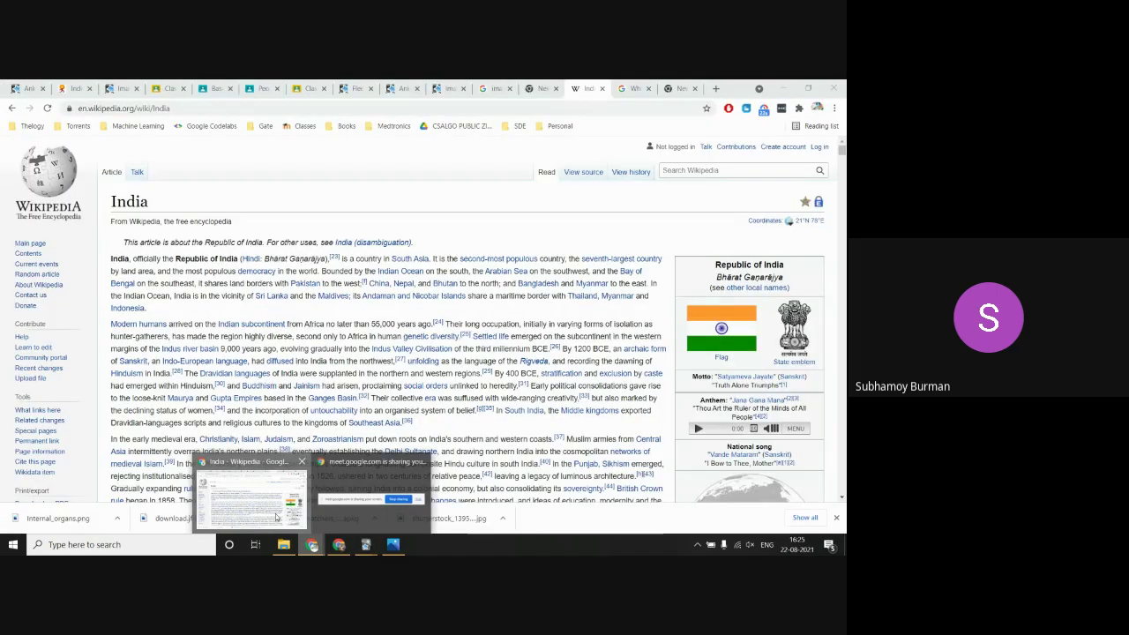
left_click(679, 88)
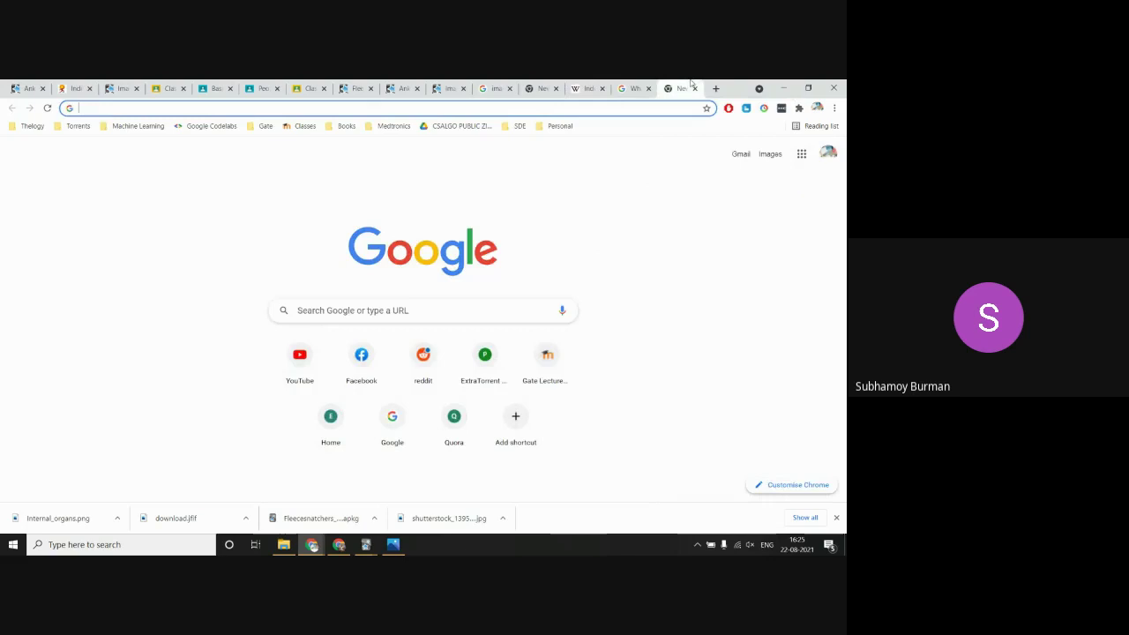
left_click(601, 105)
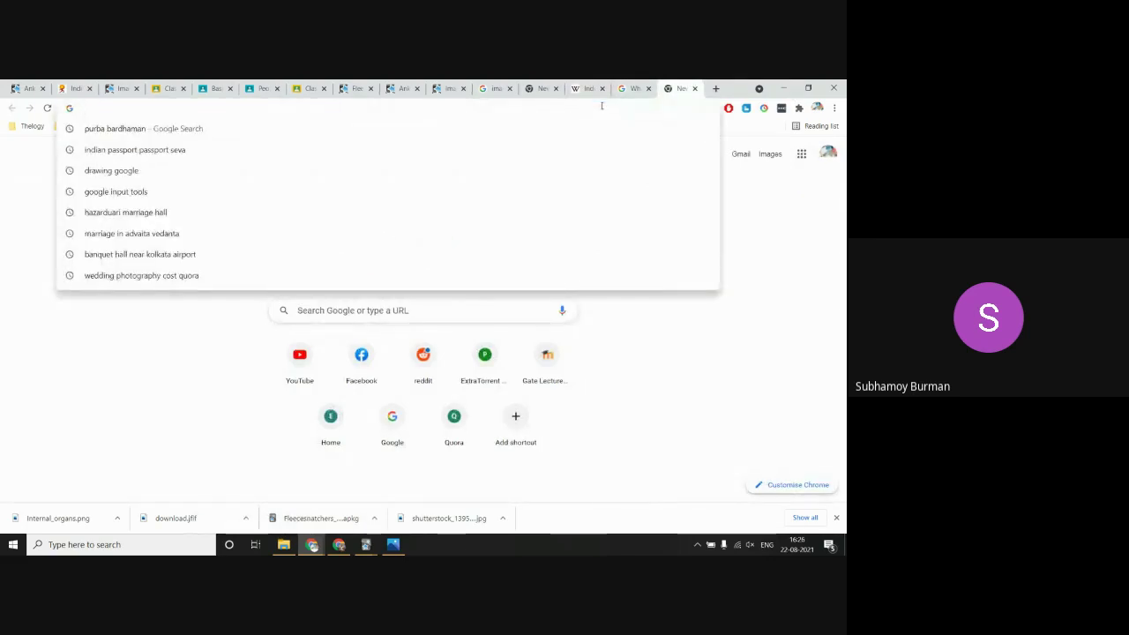
Step: Enter 'What are the basic parts of human anatomy?' as the card's Front and move to Back
key("alt+Tab")
type("W")
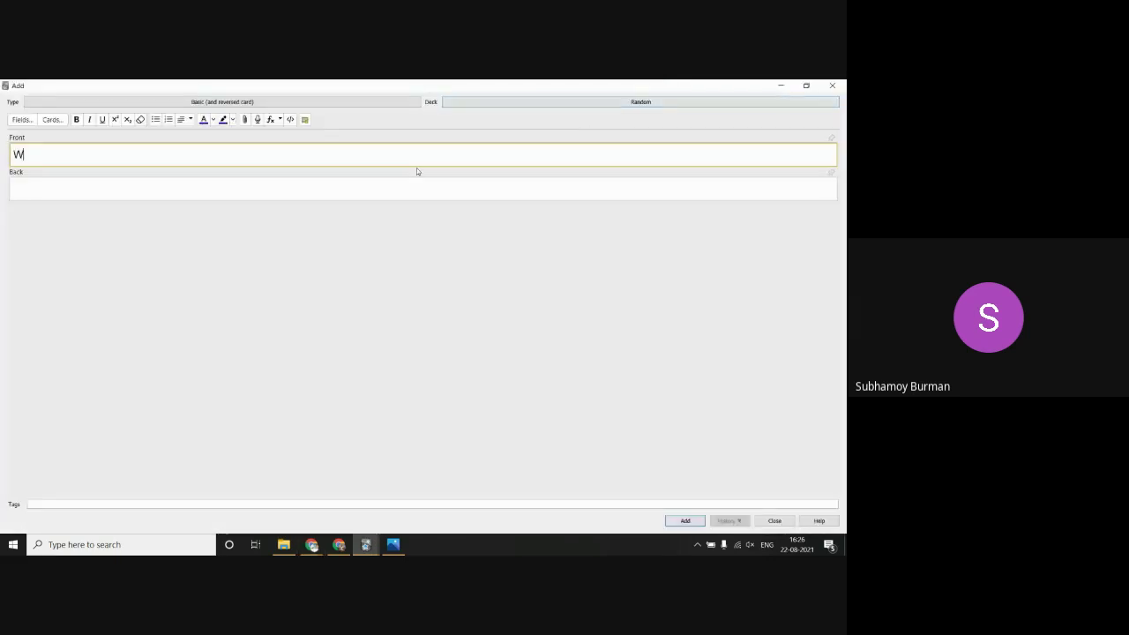
type("hat are the basic")
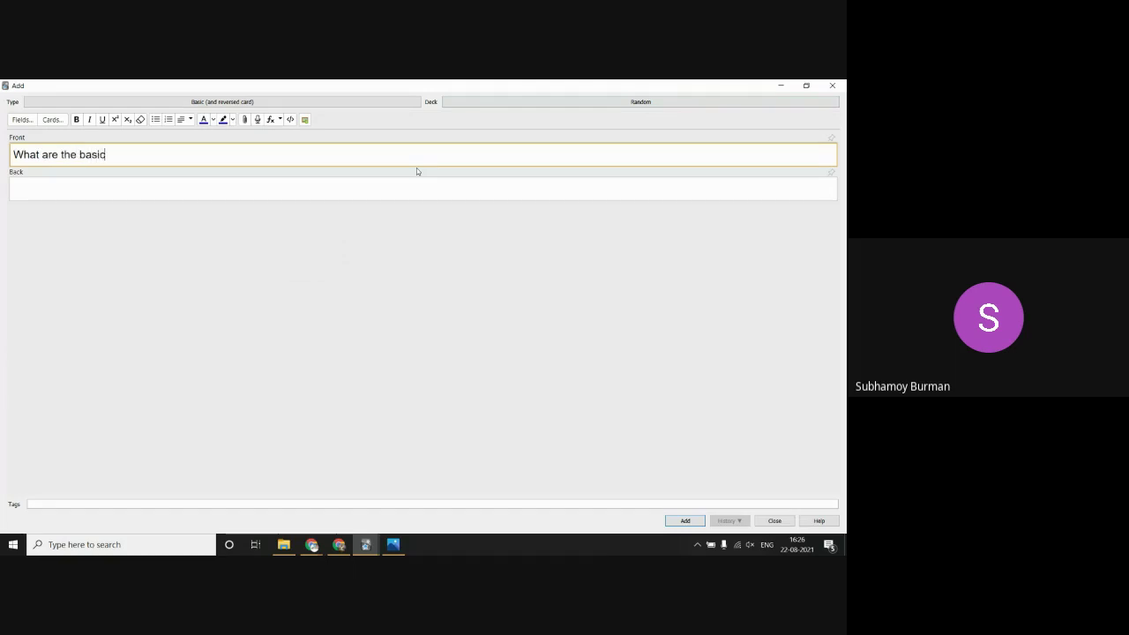
type(" parts of human anatomy?")
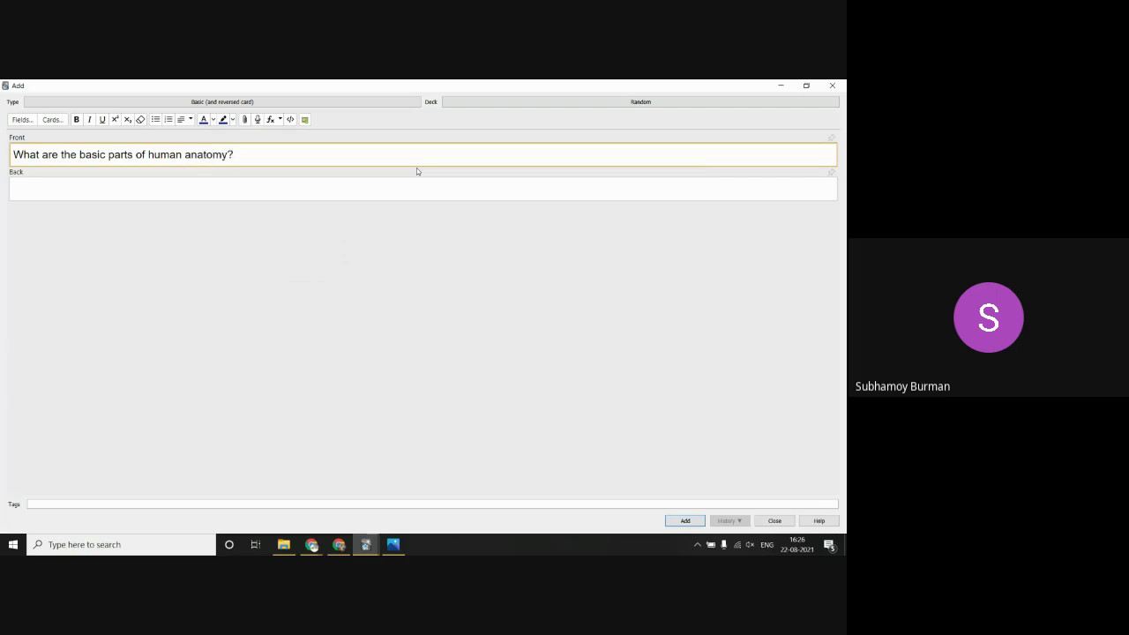
left_click(388, 198)
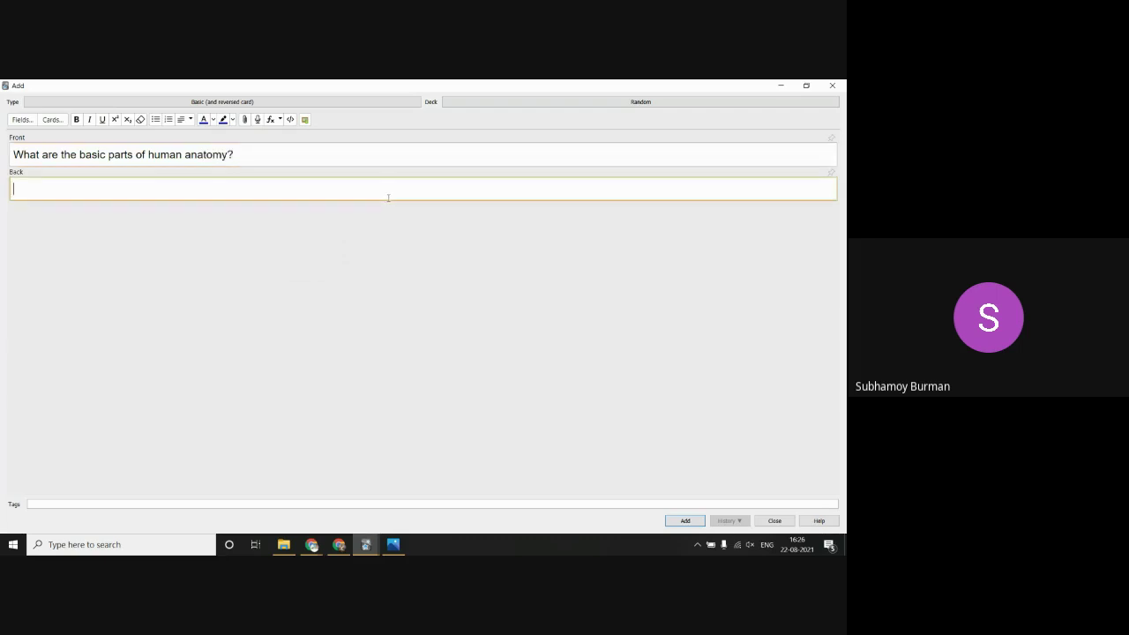
left_click(312, 544)
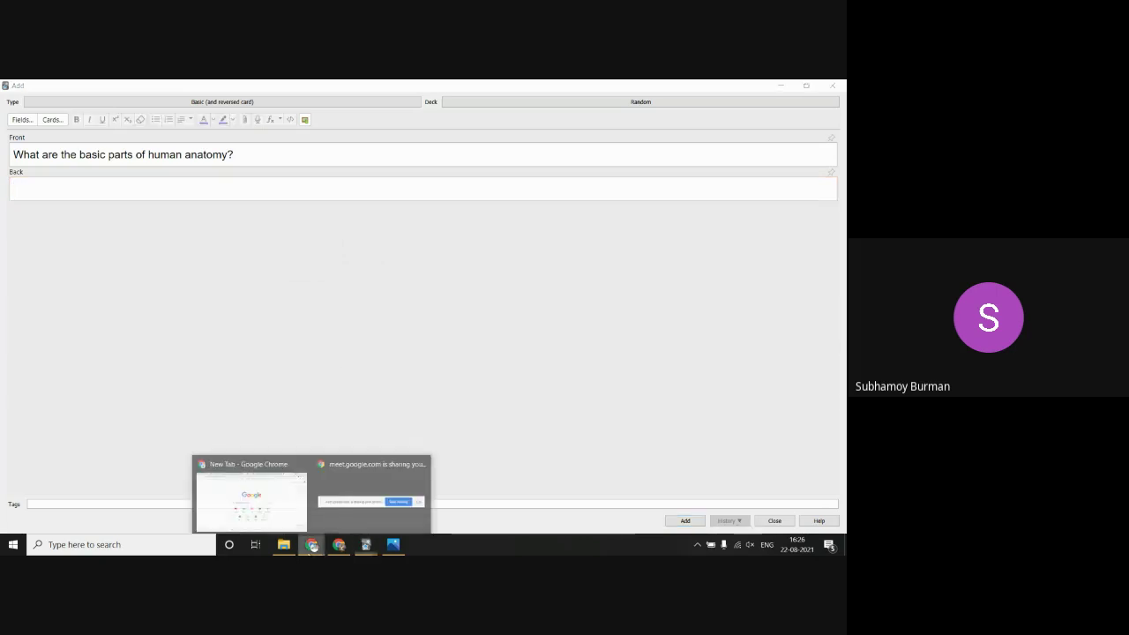
Step: Search Google Images for 'human anatomy' and open the Internal organs diagram preview
left_click(251, 498)
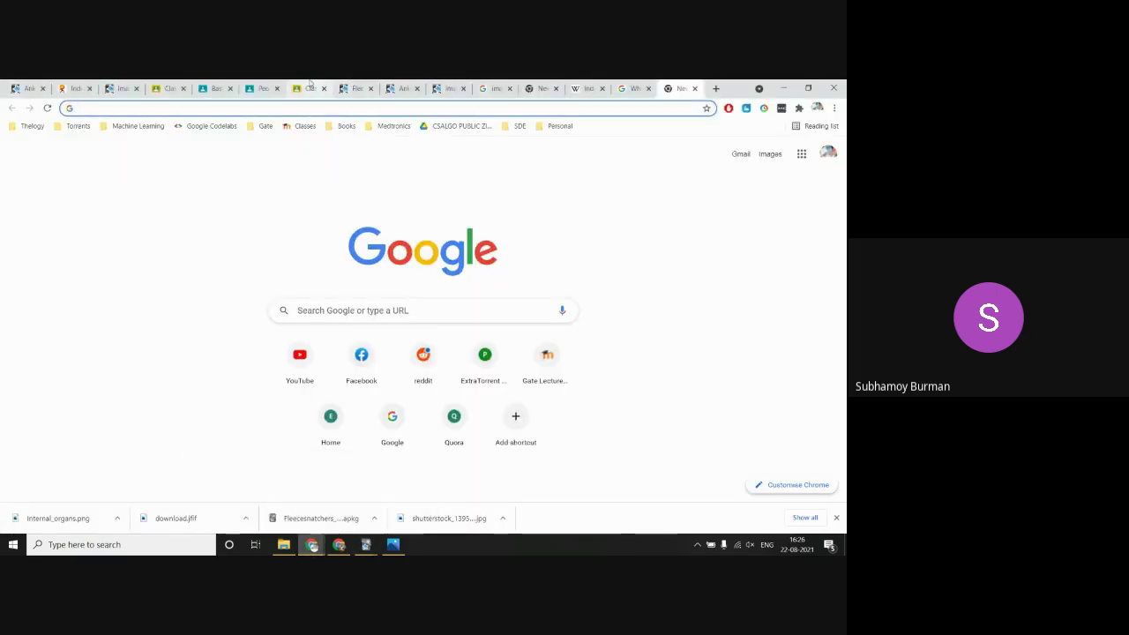
left_click(644, 83)
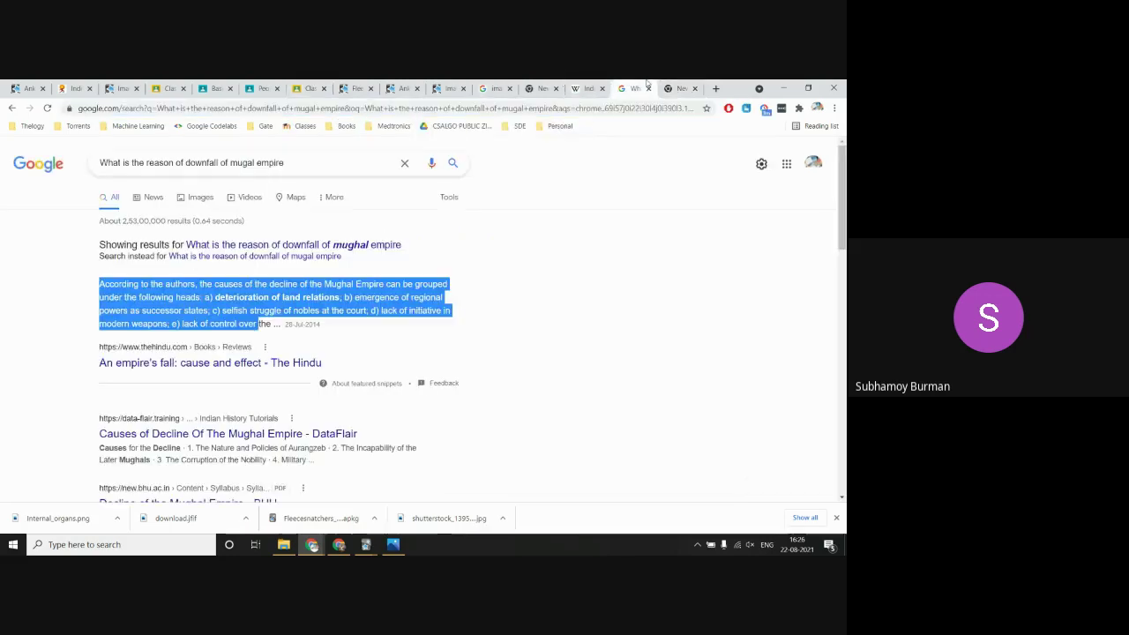
triple_click(327, 163)
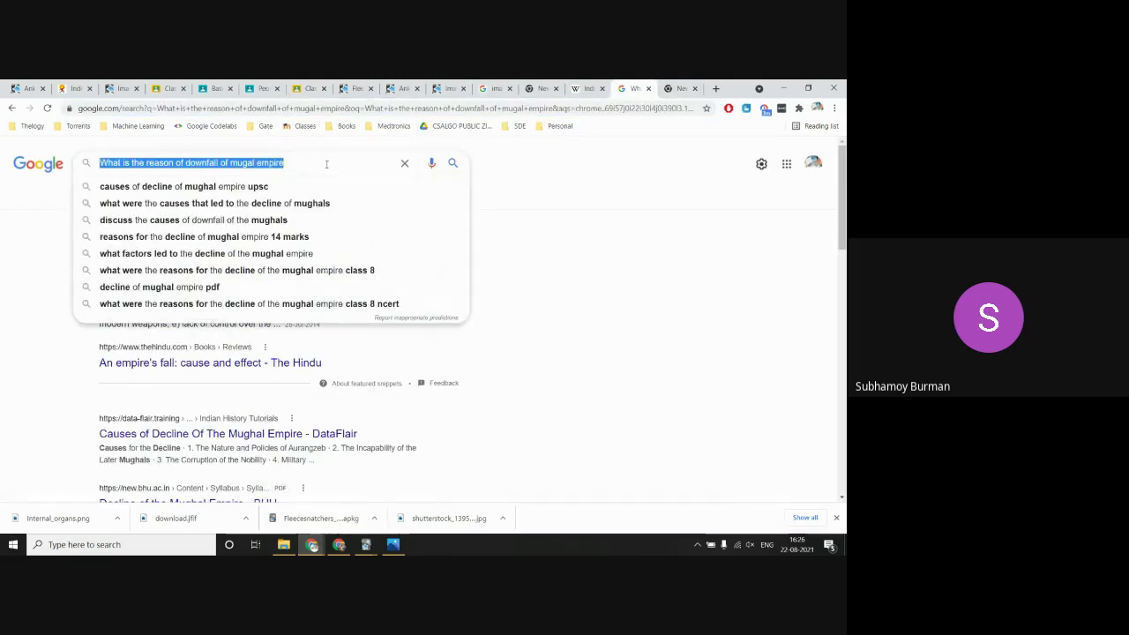
type("human anatomy")
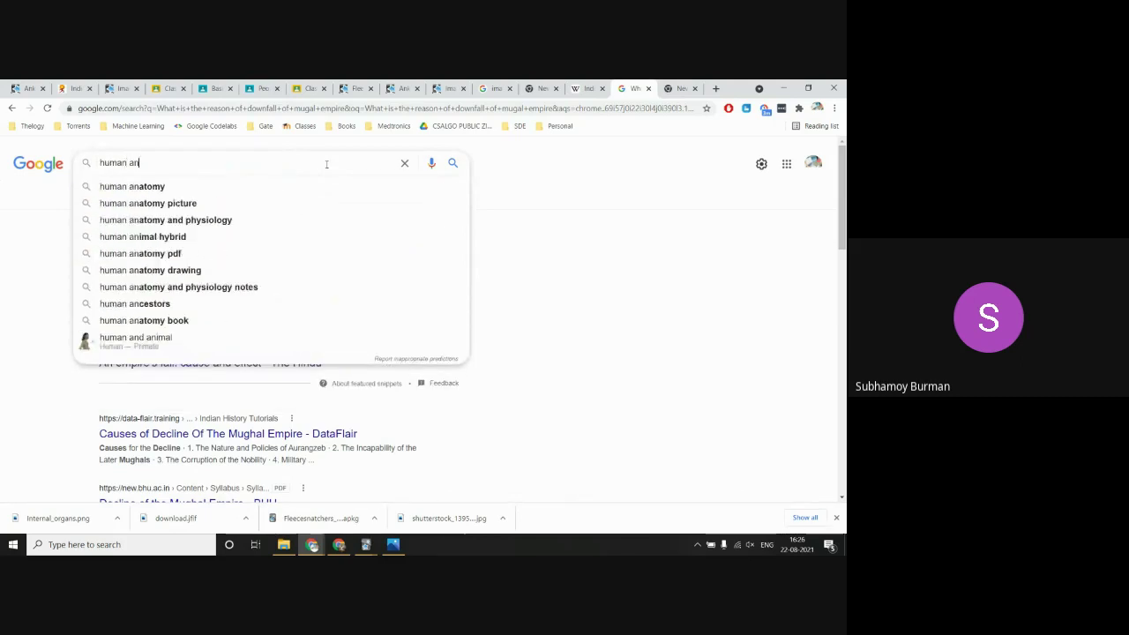
key("Return")
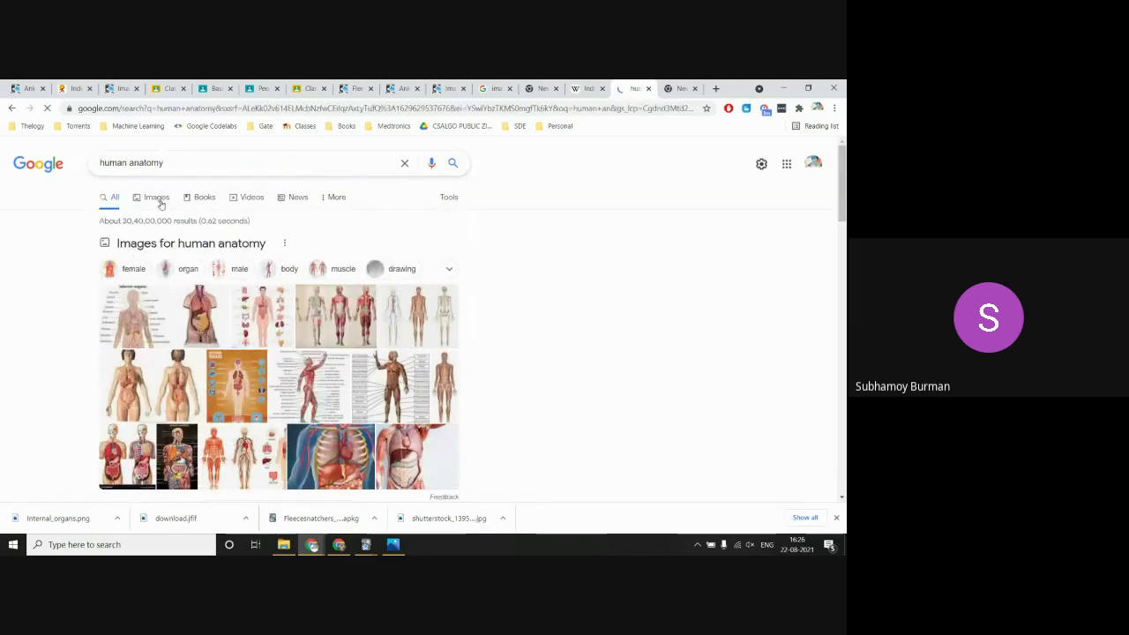
left_click(160, 201)
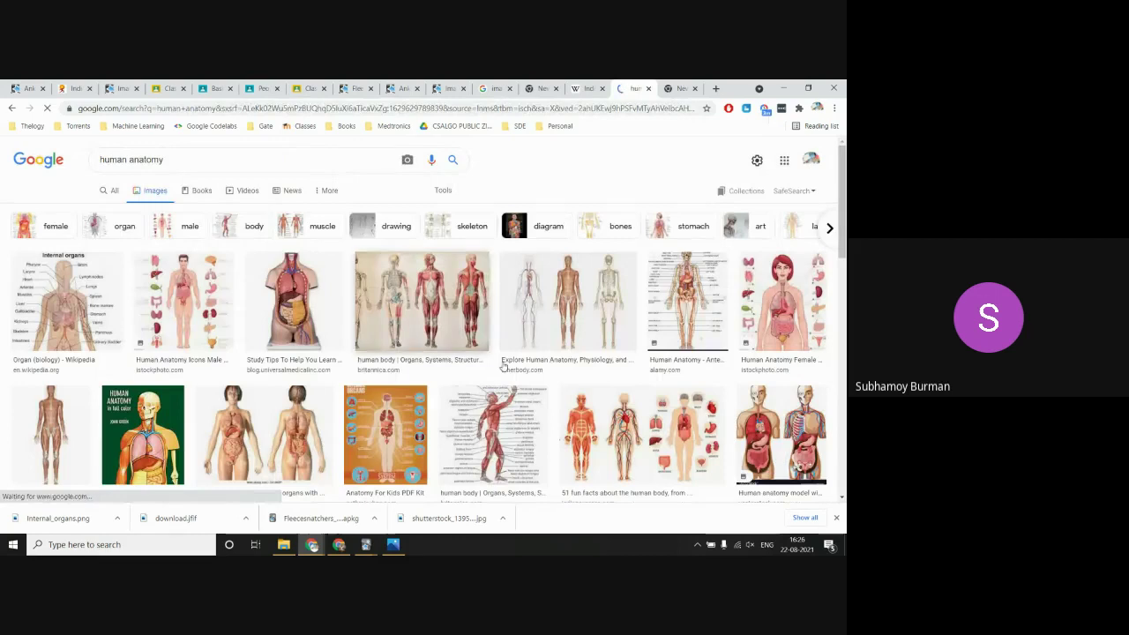
left_click(87, 292)
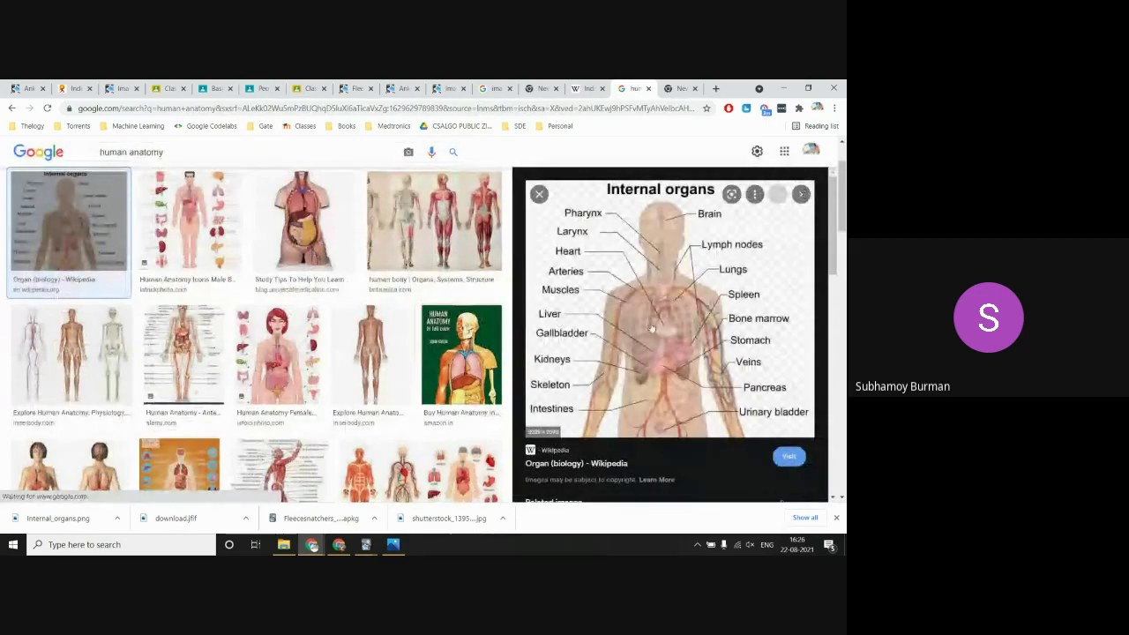
Step: Copy the Internal organs diagram and paste it into the Anki card's Back field
right_click(655, 279)
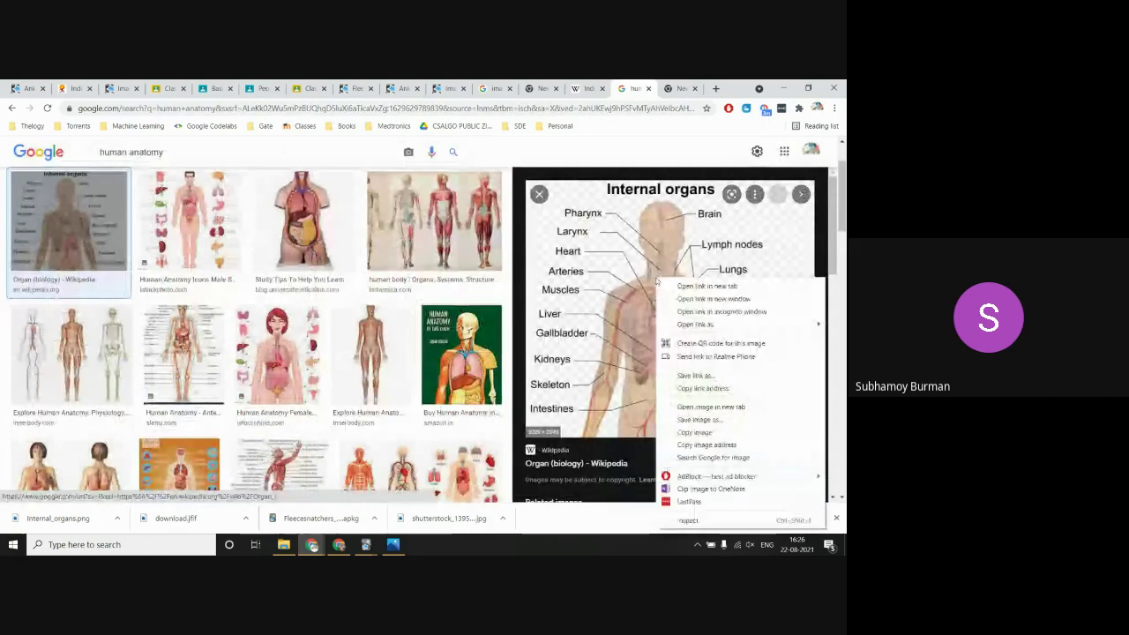
left_click(703, 433)
key("alt+Tab")
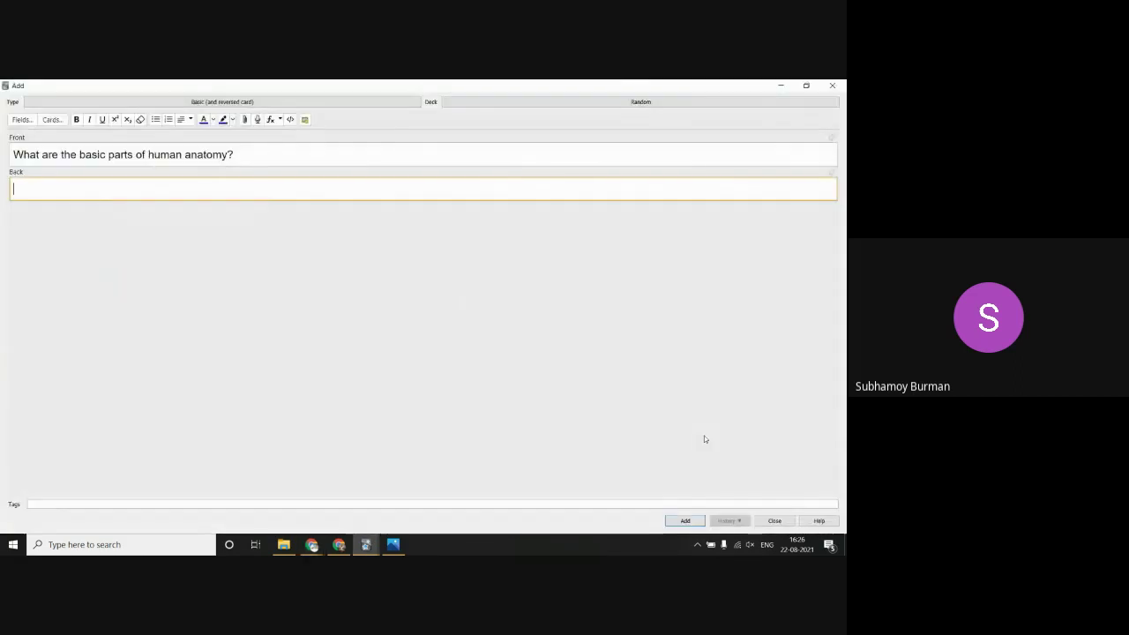
left_click(162, 181)
key("ctrl+v")
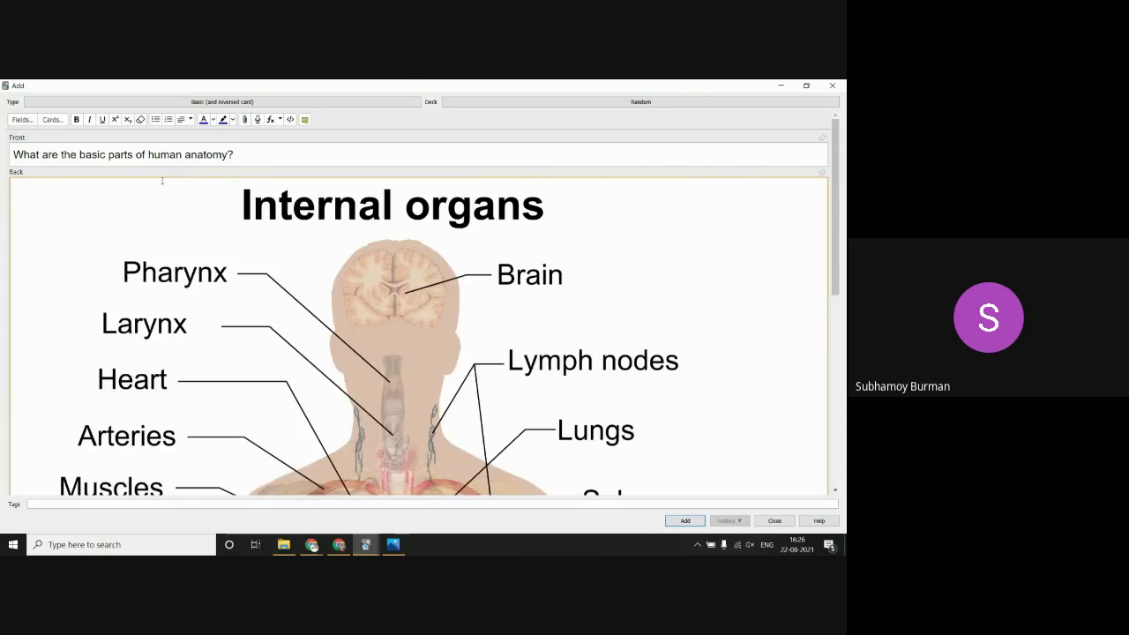
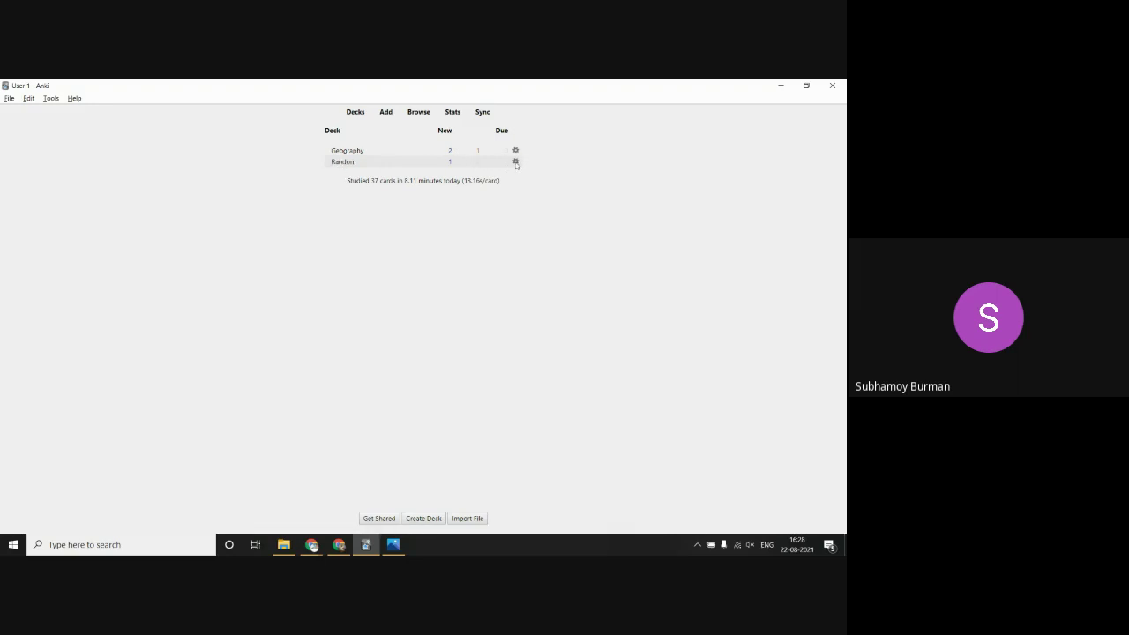
Step: Export the 10-card Random deck as Random.apkg into the Downloads folder
left_click(515, 162)
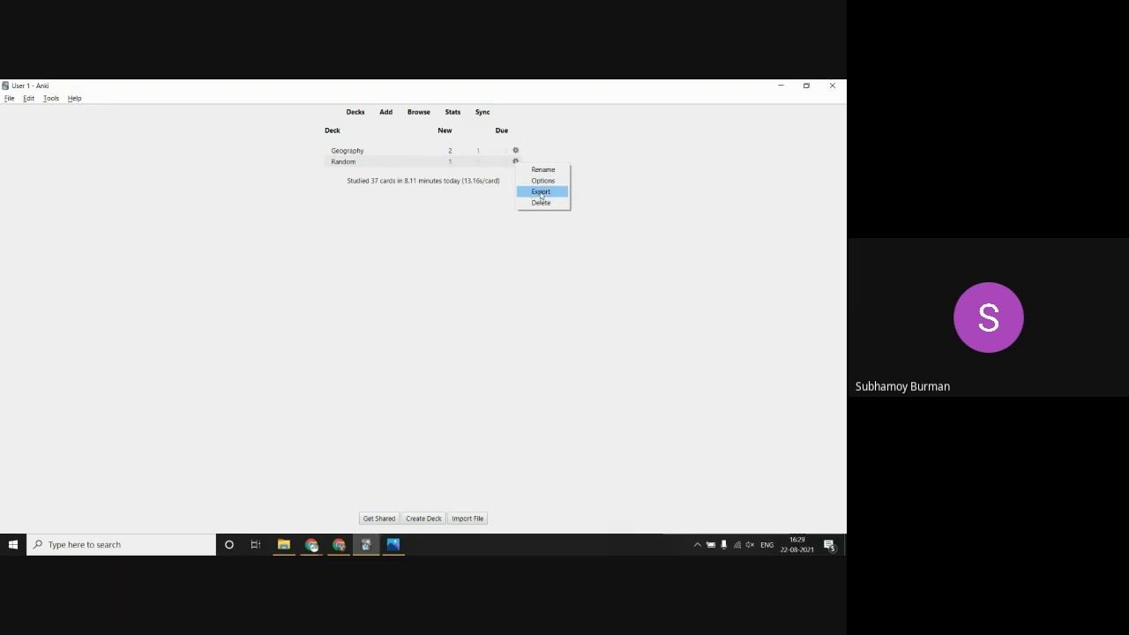
left_click(541, 192)
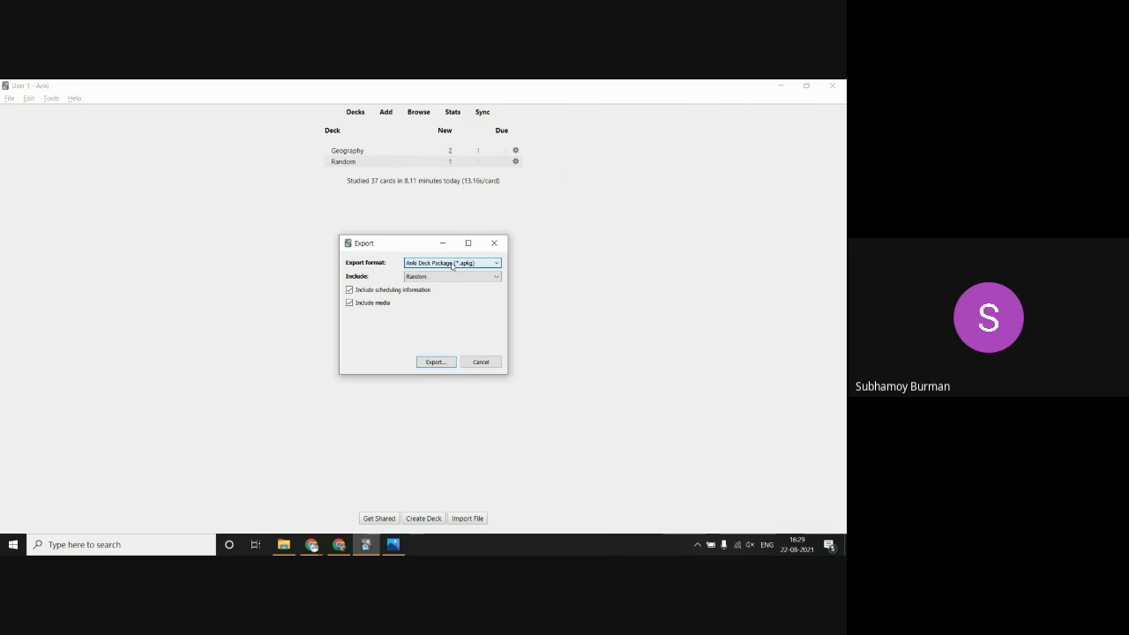
left_click(426, 361)
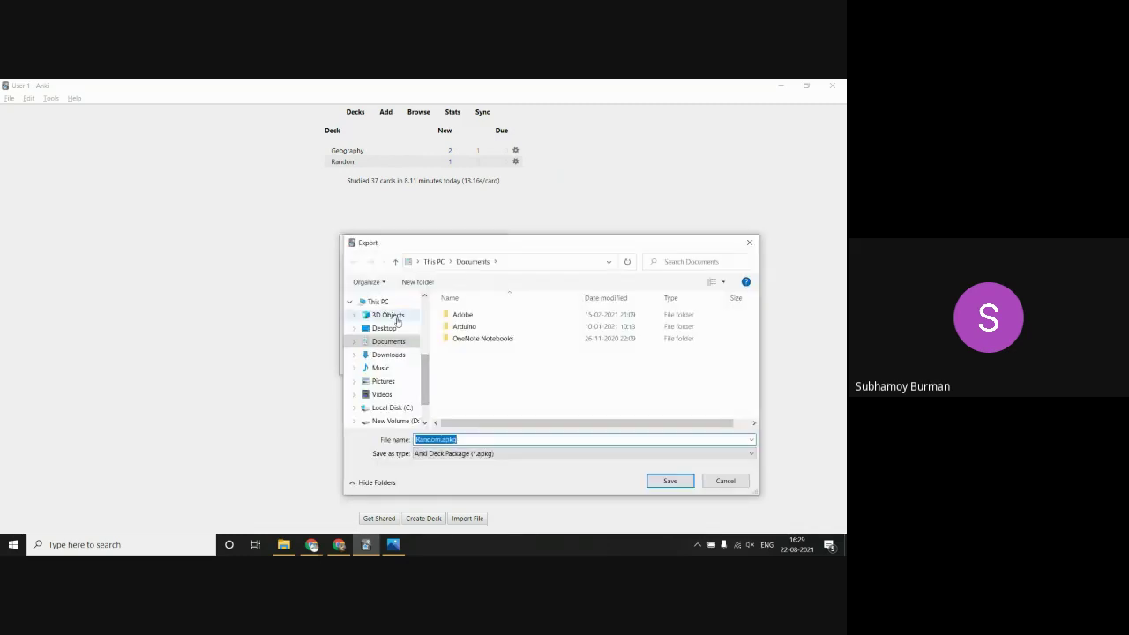
left_click(388, 355)
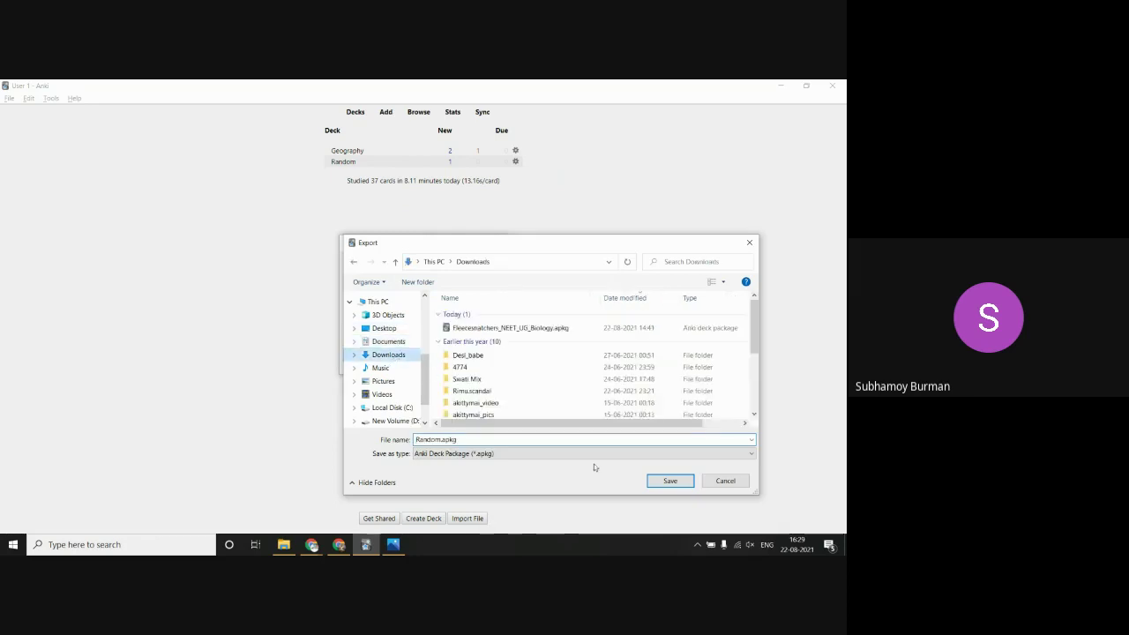
left_click(666, 480)
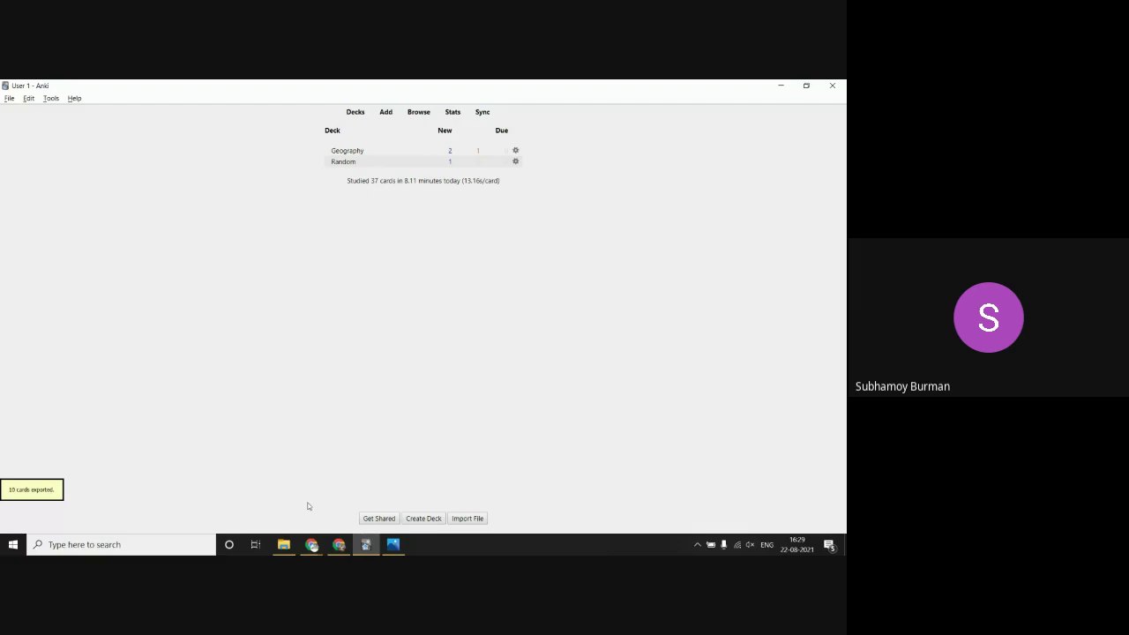
Step: Delete the Random deck from the deck list
left_click(8, 98)
left_click(515, 161)
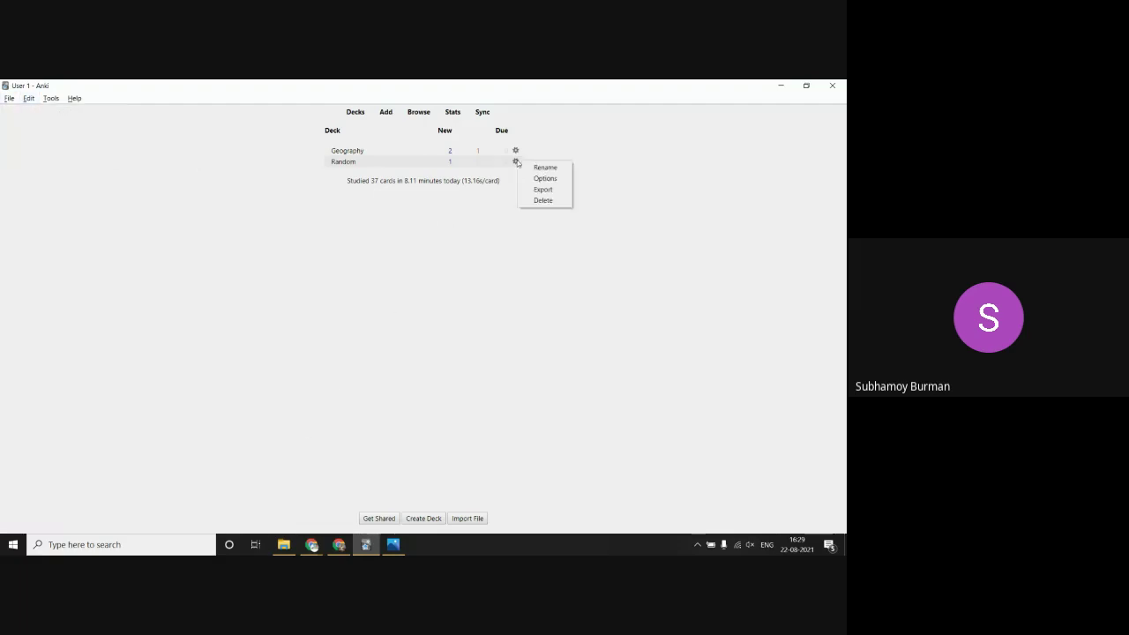
left_click(543, 200)
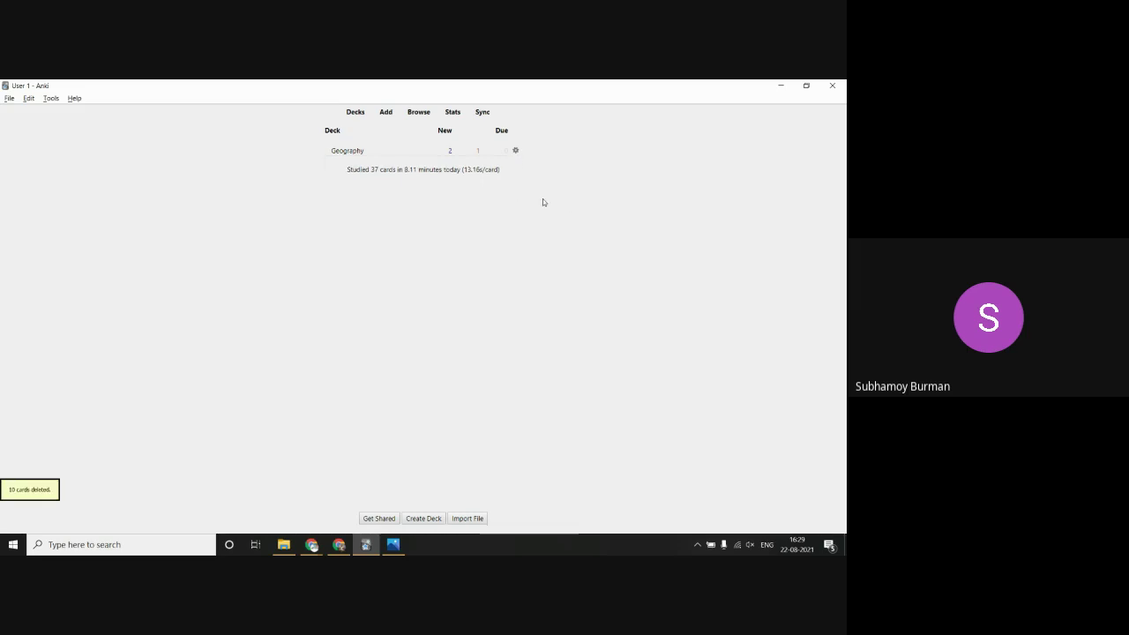
Step: Import Random.apkg from Downloads, adding 4 notes and restoring the Random deck
left_click(10, 100)
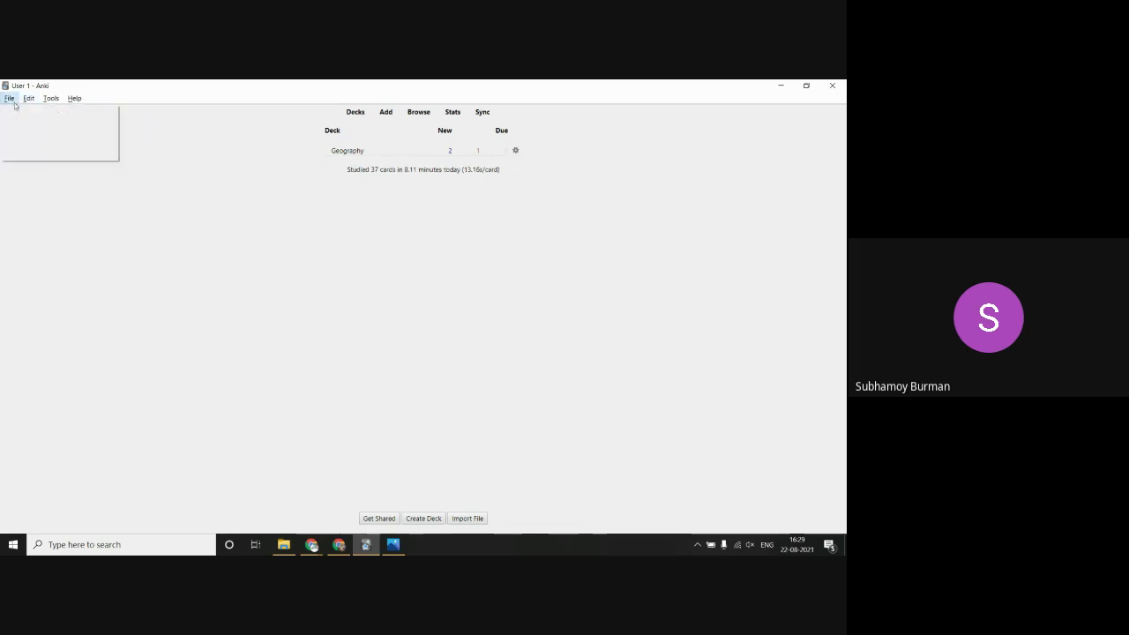
left_click(22, 128)
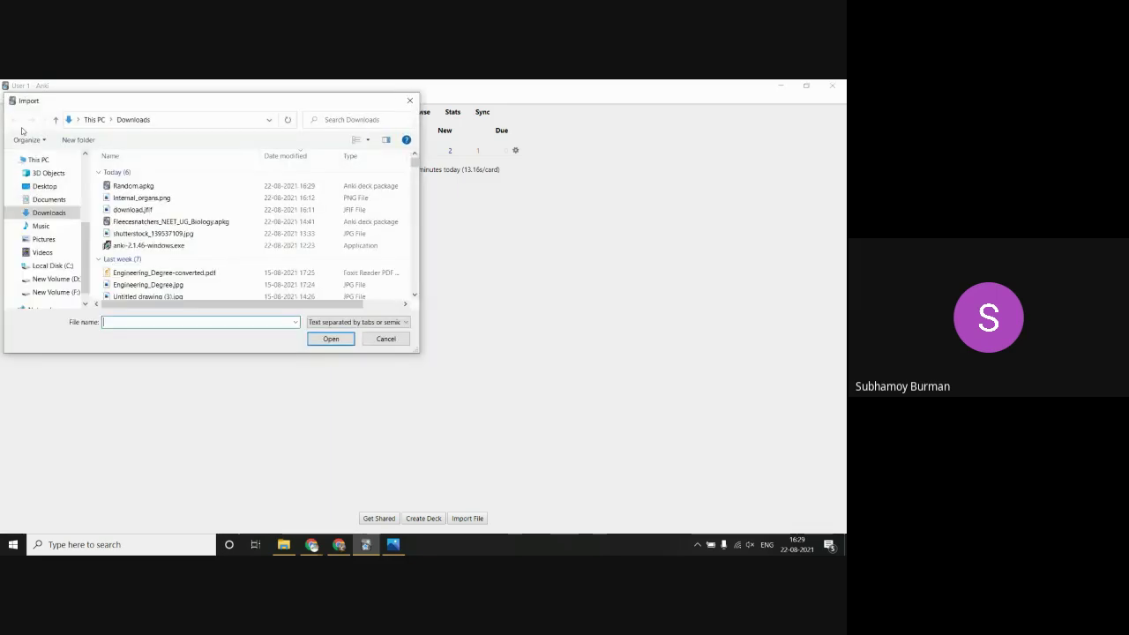
left_click(133, 185)
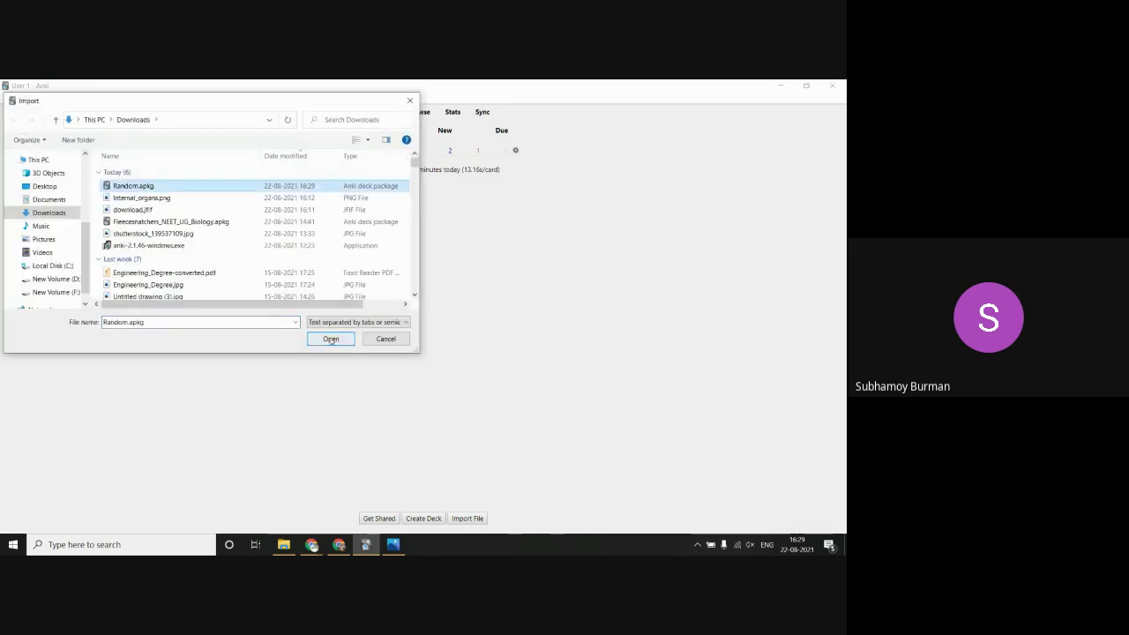
left_click(331, 338)
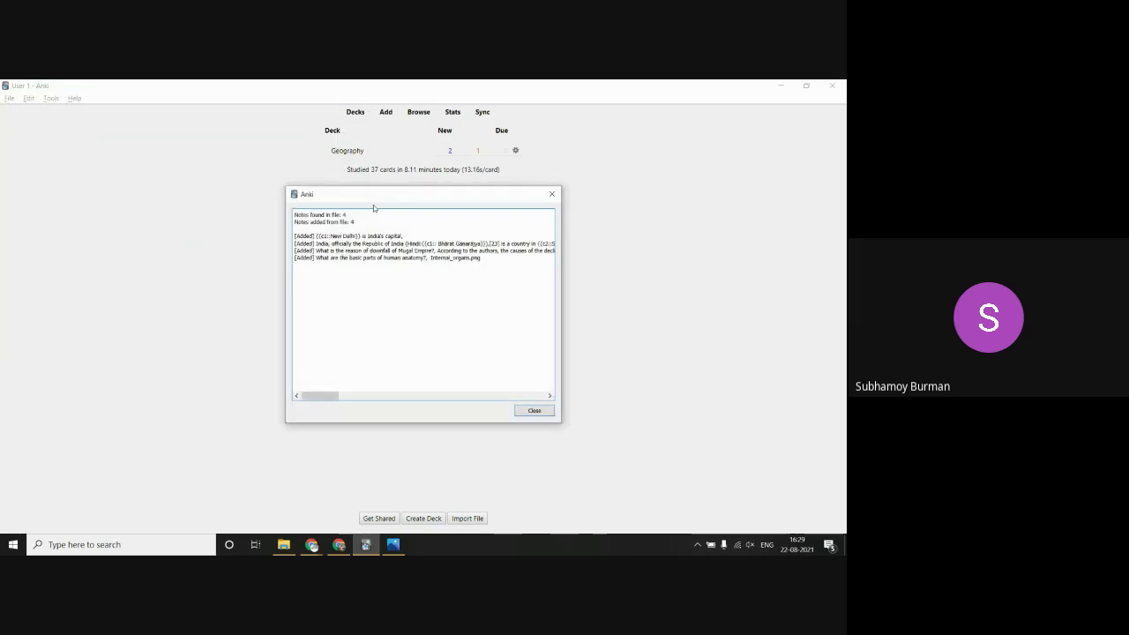
left_click(527, 408)
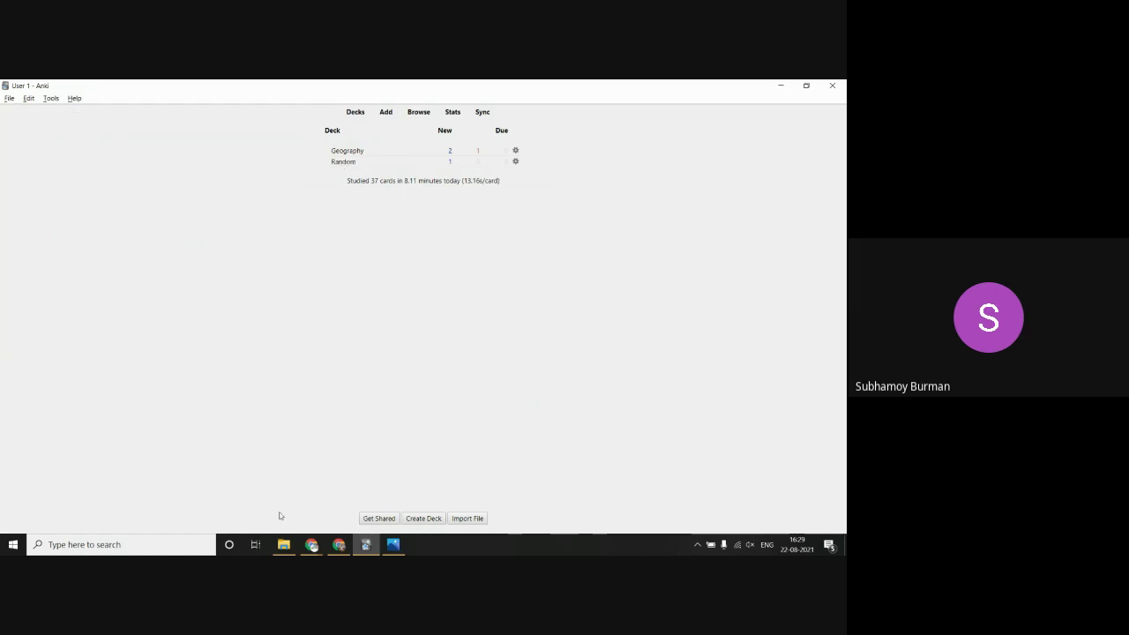
left_click(283, 544)
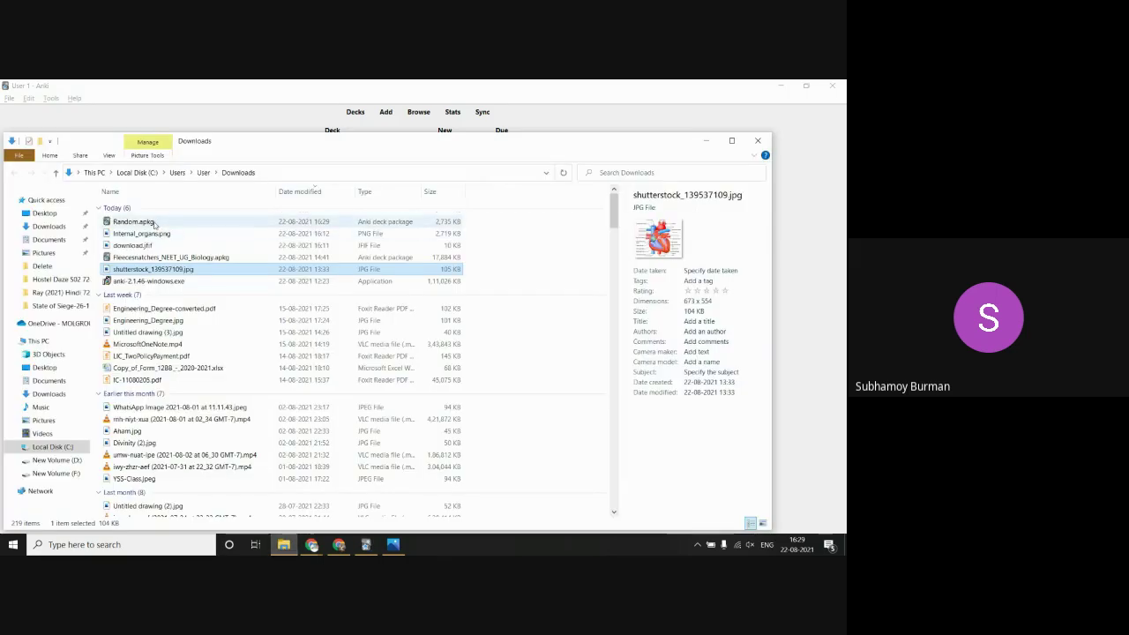
Step: Open Random.apkg from the Downloads folder in File Explorer so it loads into Anki
left_click(150, 223)
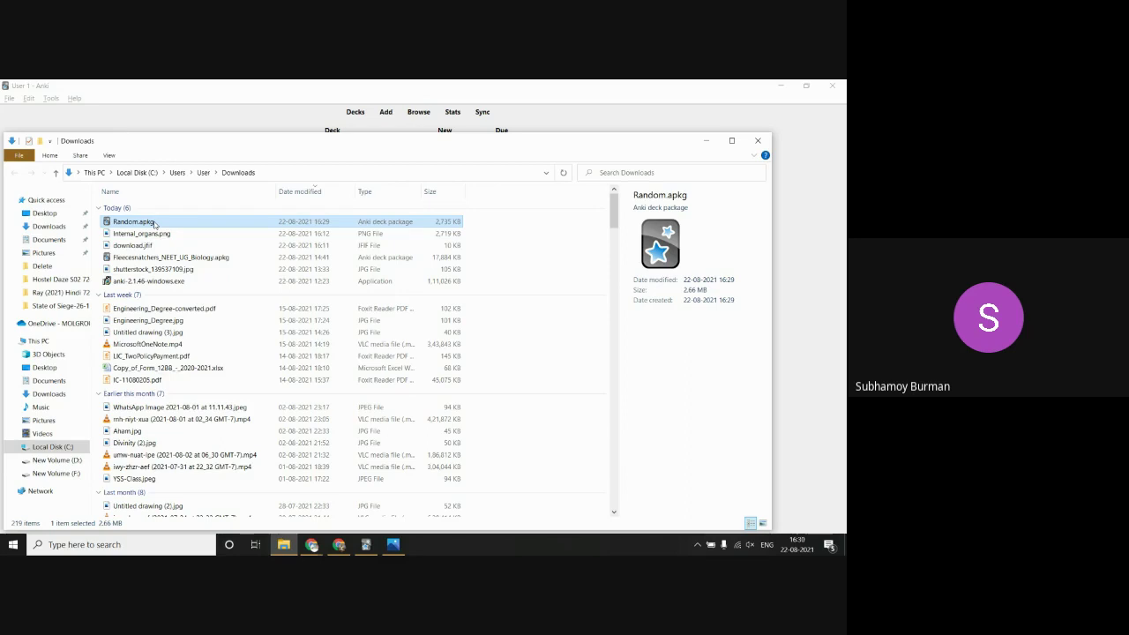
double_click(133, 221)
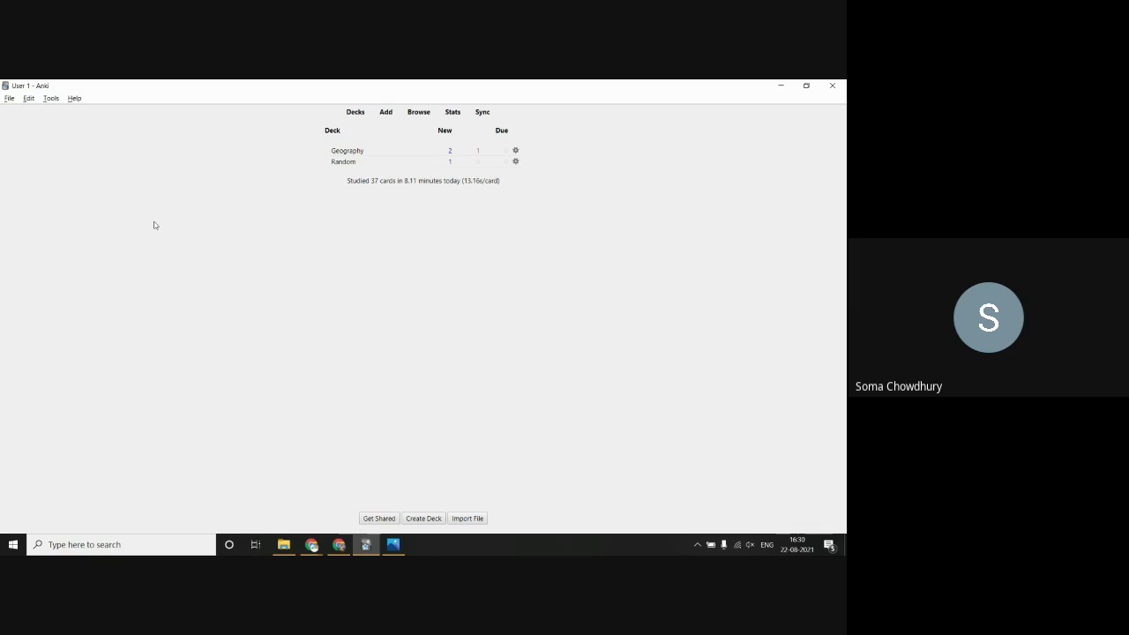
Step: Start an import from the File menu, then cancel without choosing a file
left_click(11, 99)
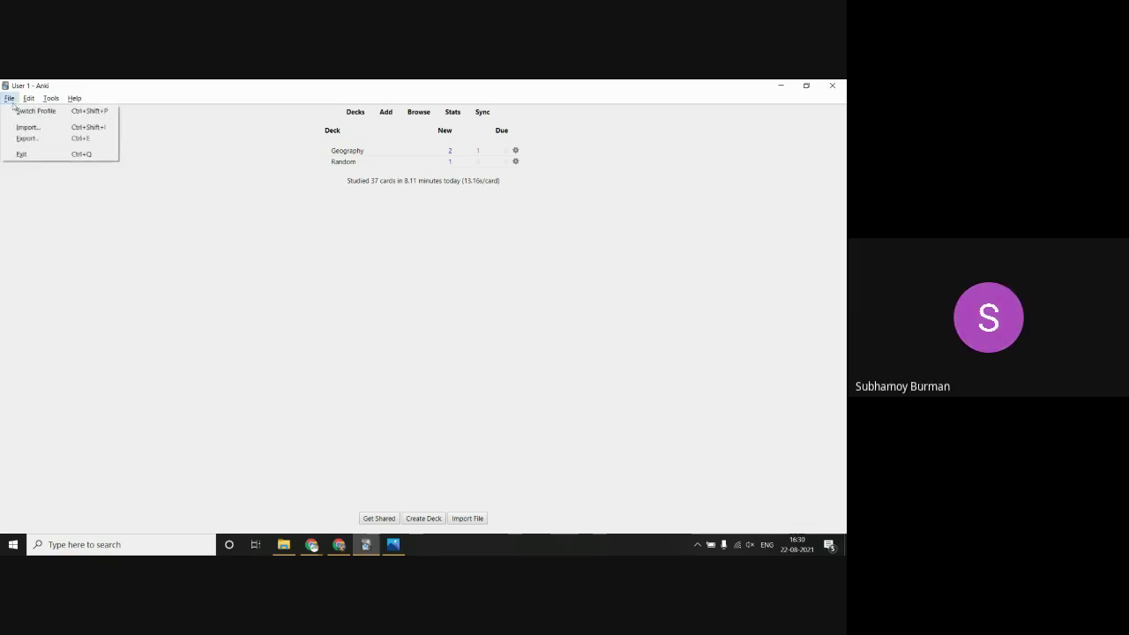
left_click(26, 128)
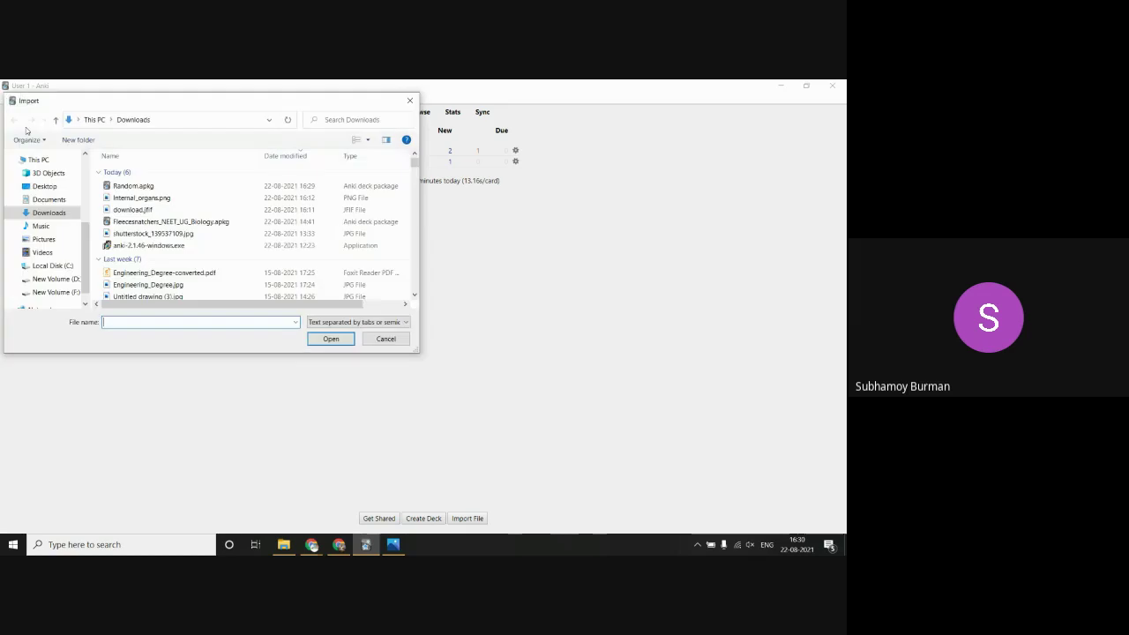
left_click(385, 339)
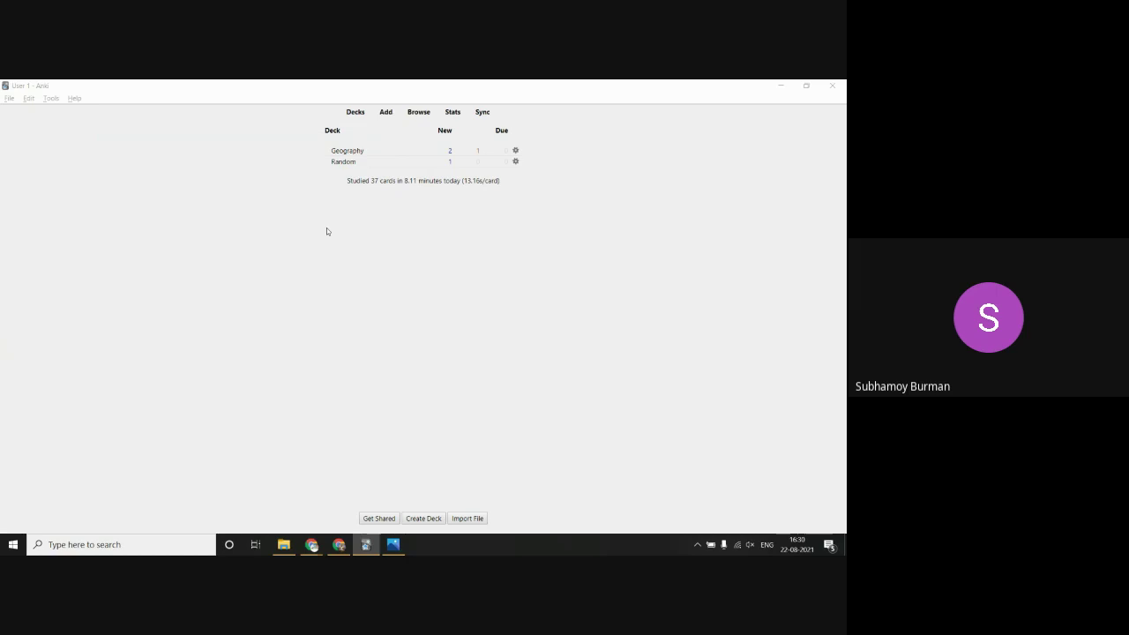
Step: Delete the Random deck again
right_click(515, 163)
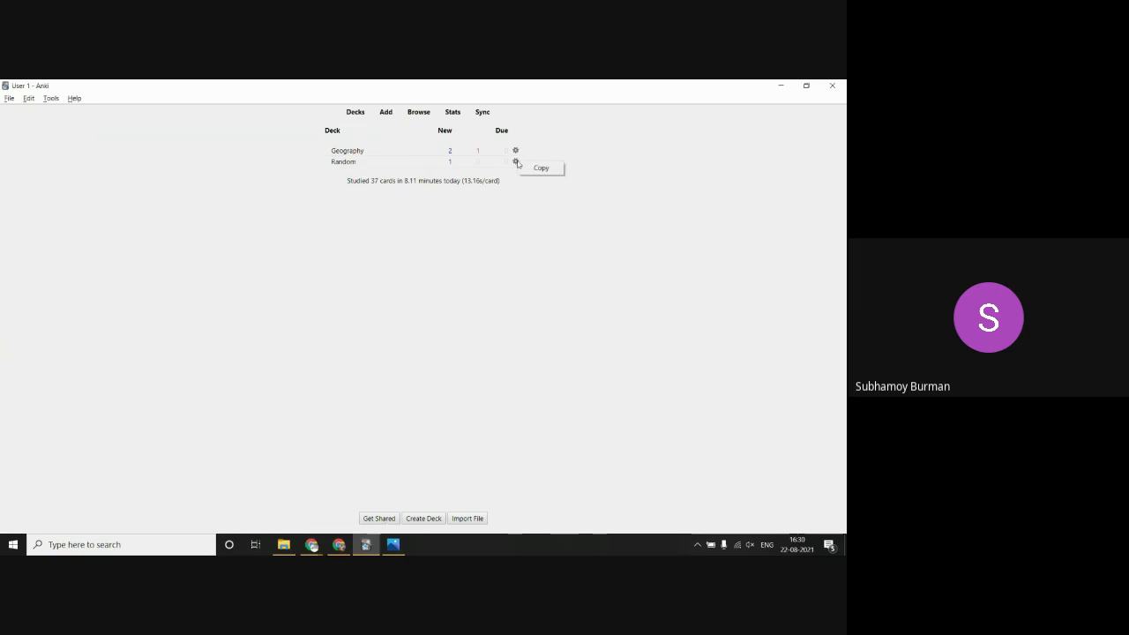
left_click(516, 162)
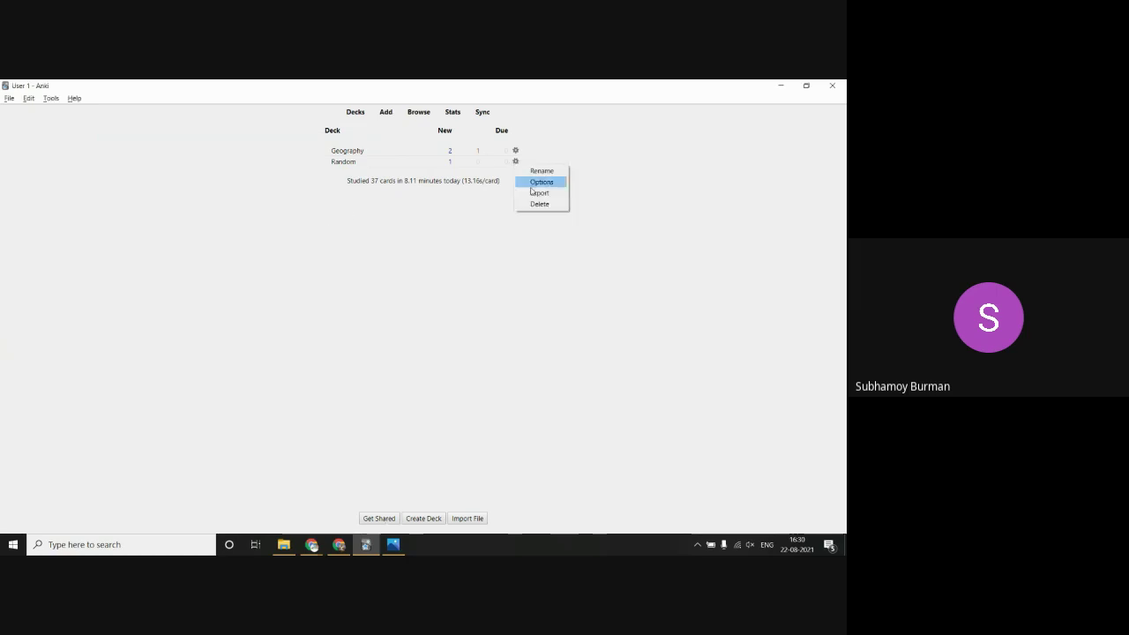
left_click(537, 204)
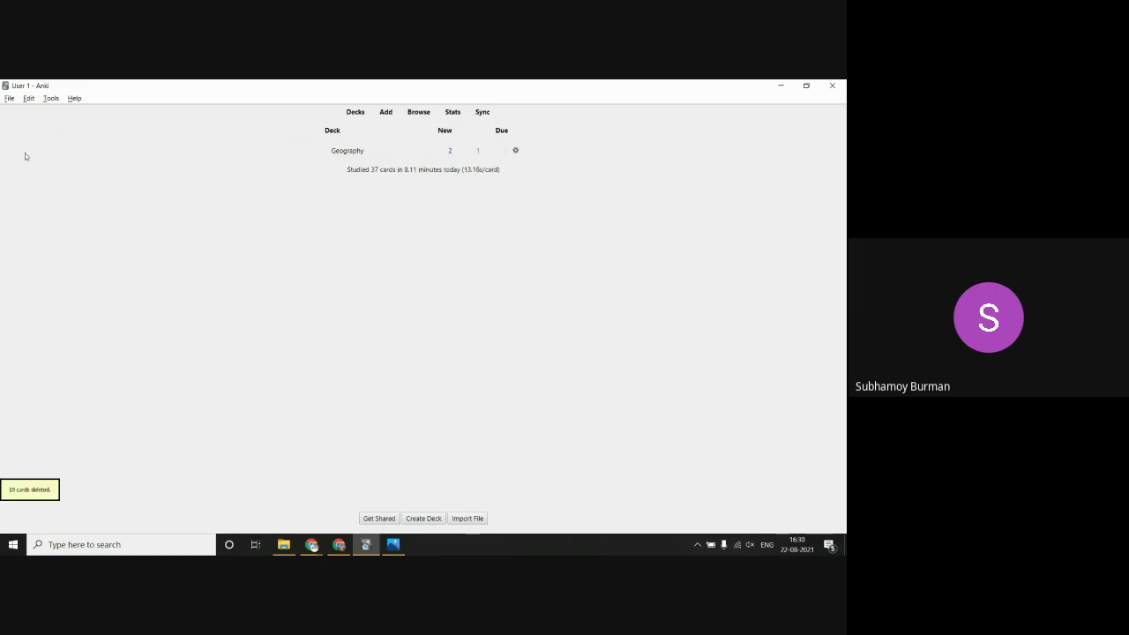
Step: Import Random.apkg again so the Random deck reappears beside Geography
left_click(8, 98)
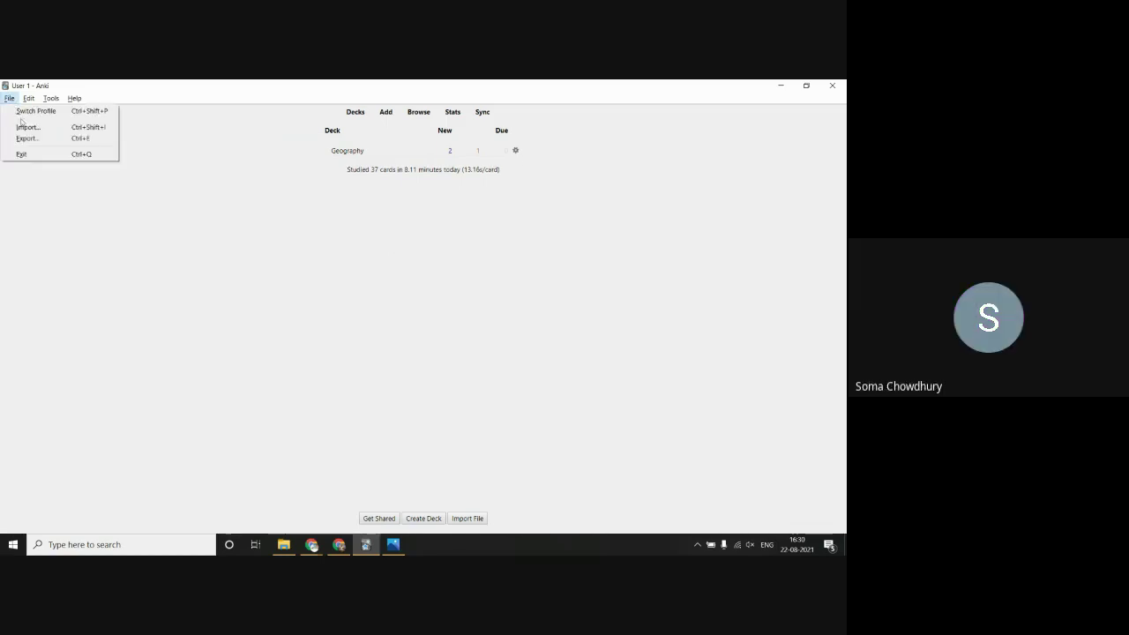
left_click(23, 128)
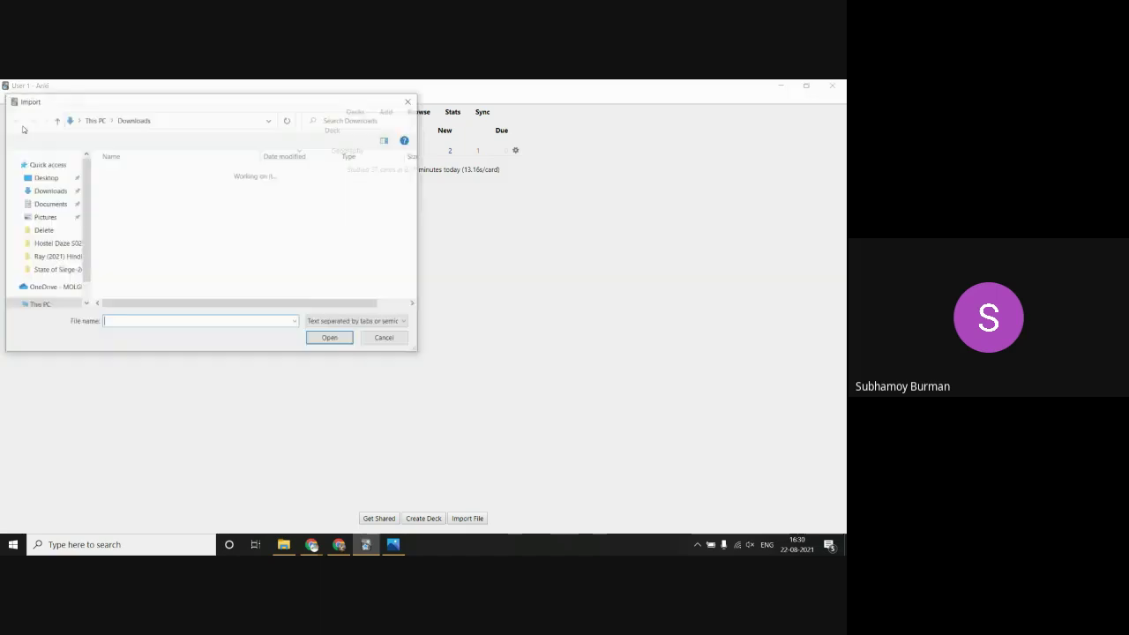
left_click(146, 186)
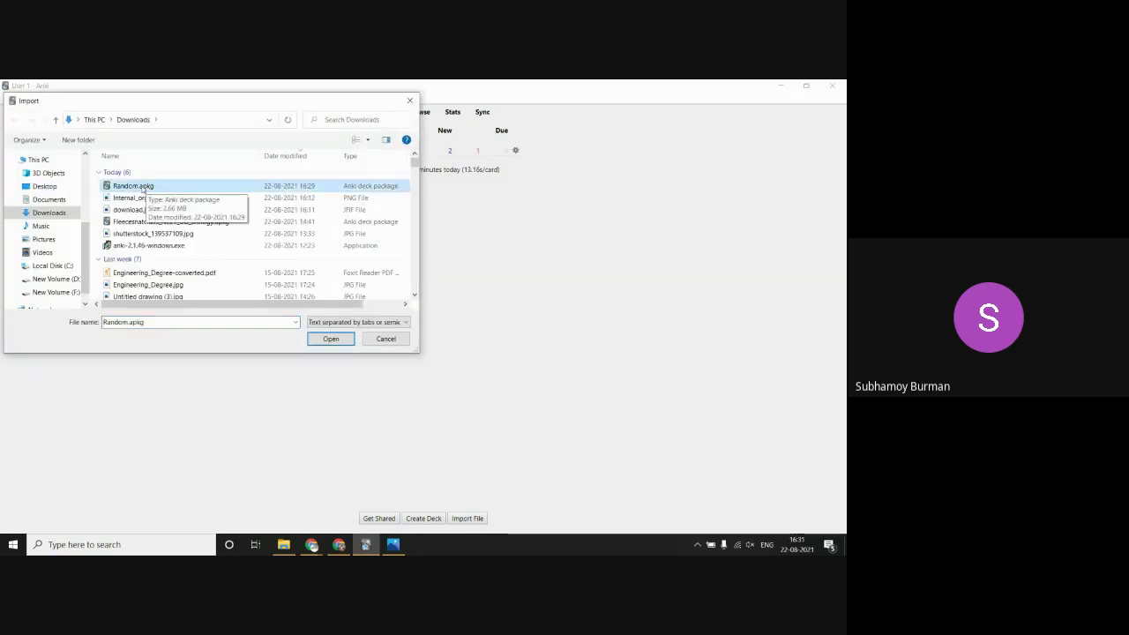
left_click(331, 340)
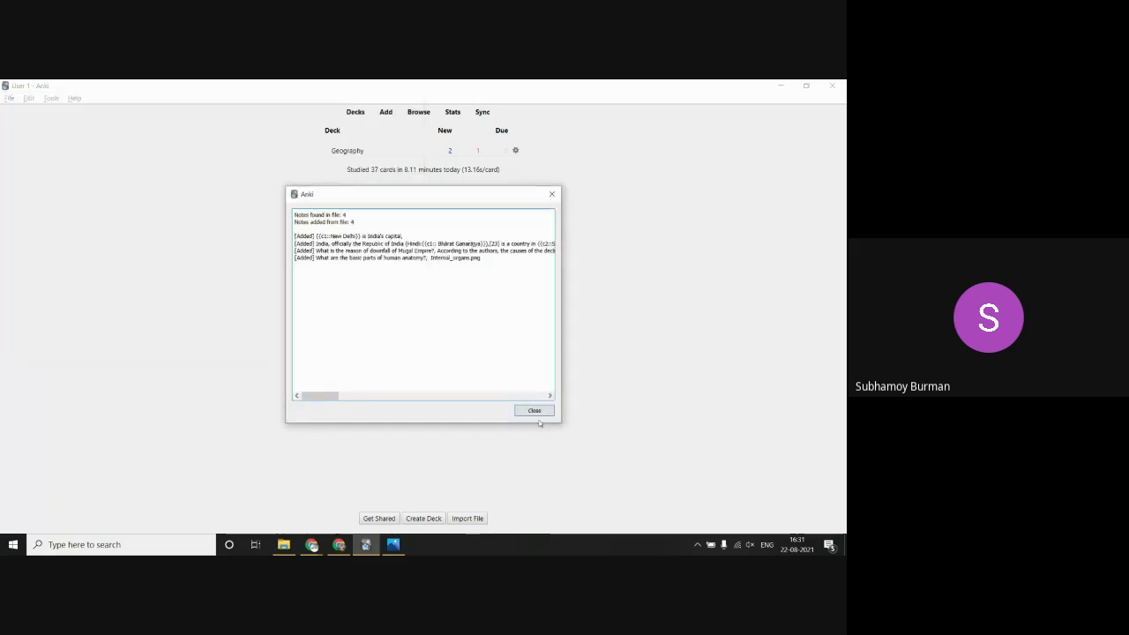
left_click(534, 411)
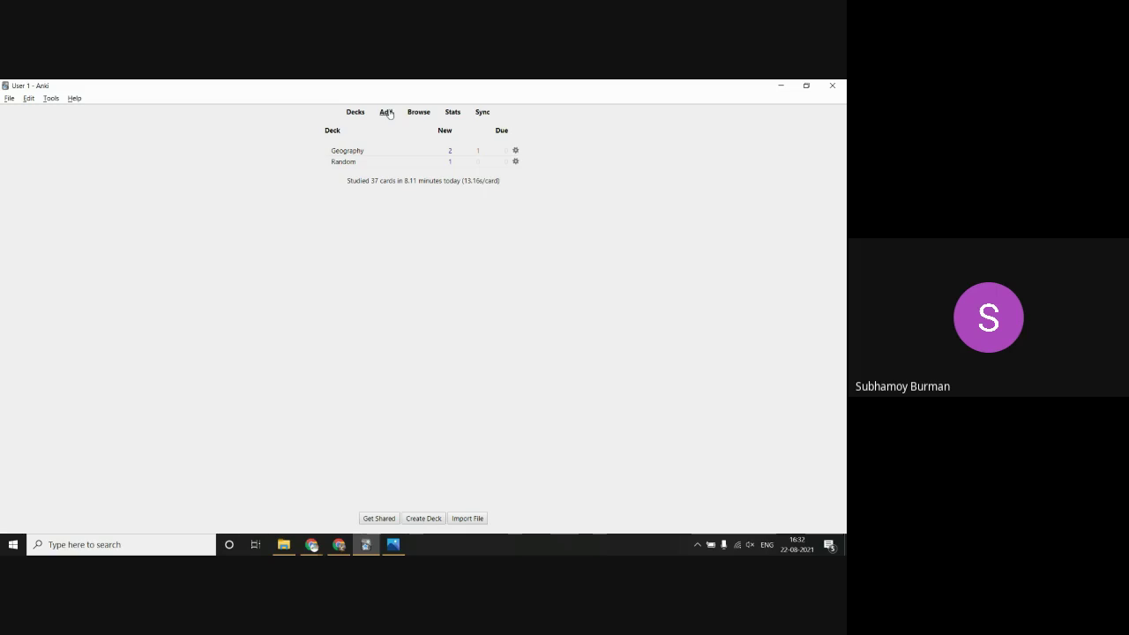
Step: Add a Default-deck note with recorded audio saved on both Front and Back, then close the Add window
left_click(387, 113)
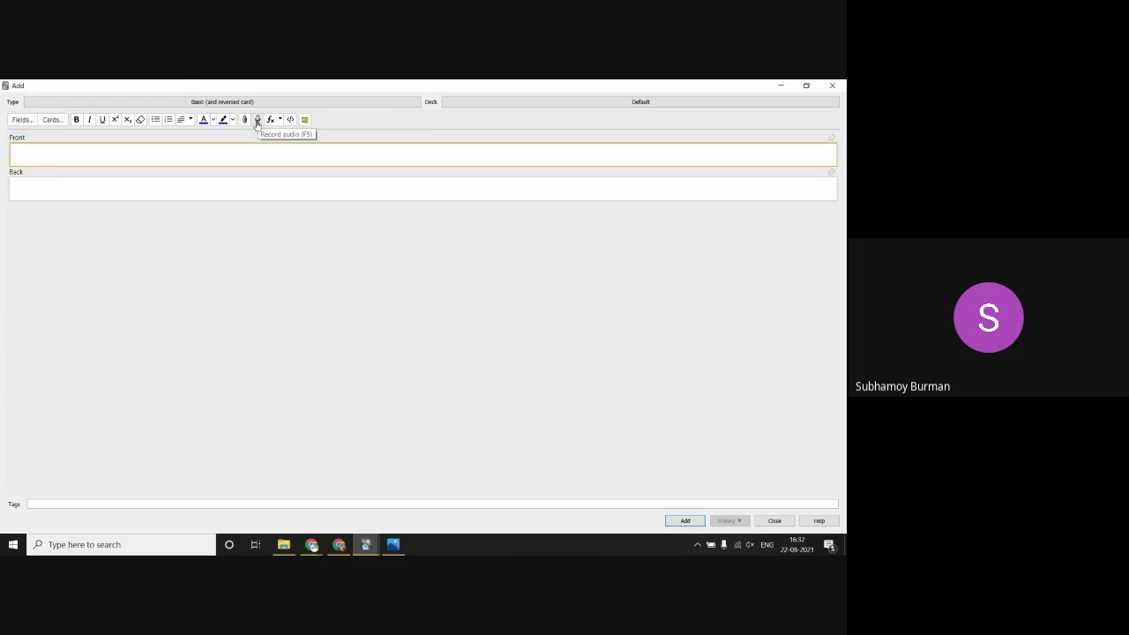
left_click(256, 121)
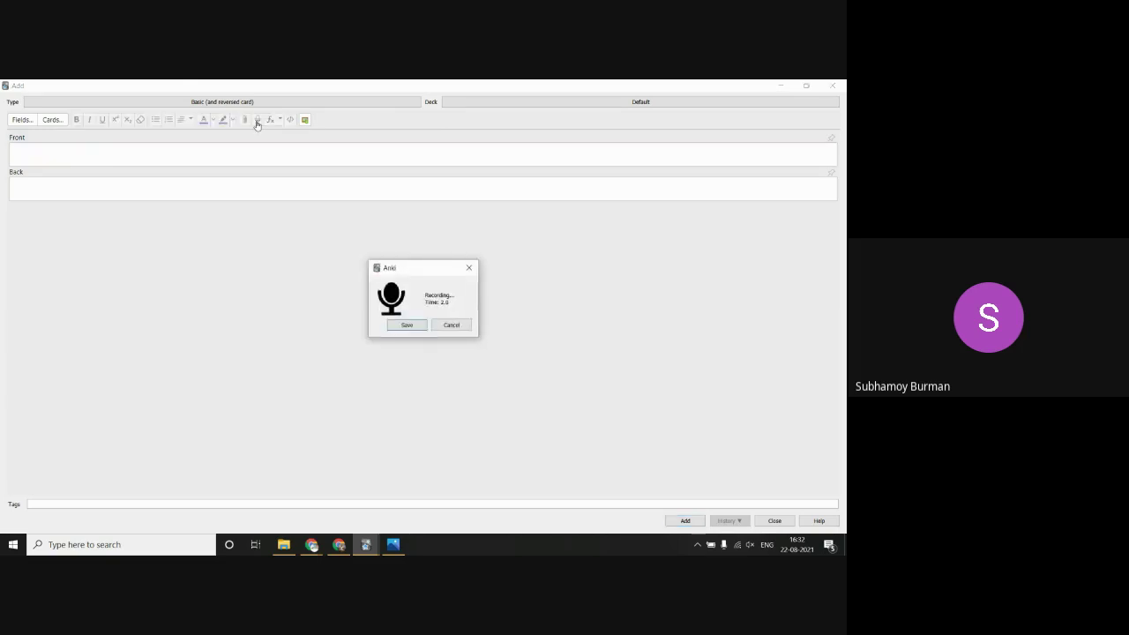
left_click(408, 325)
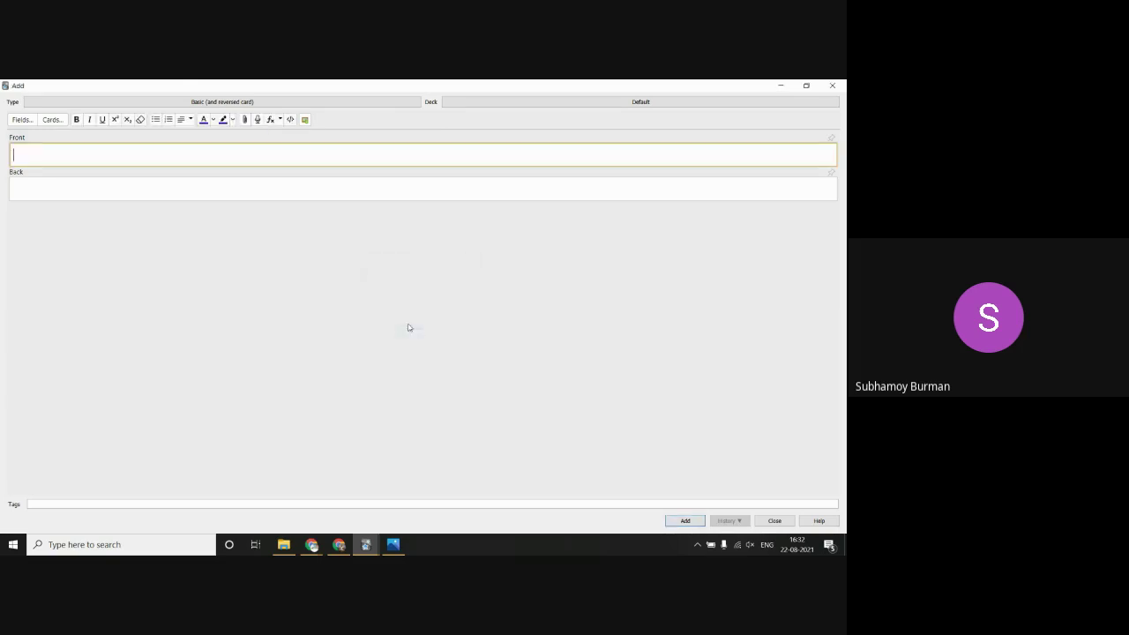
left_click(96, 185)
left_click(257, 120)
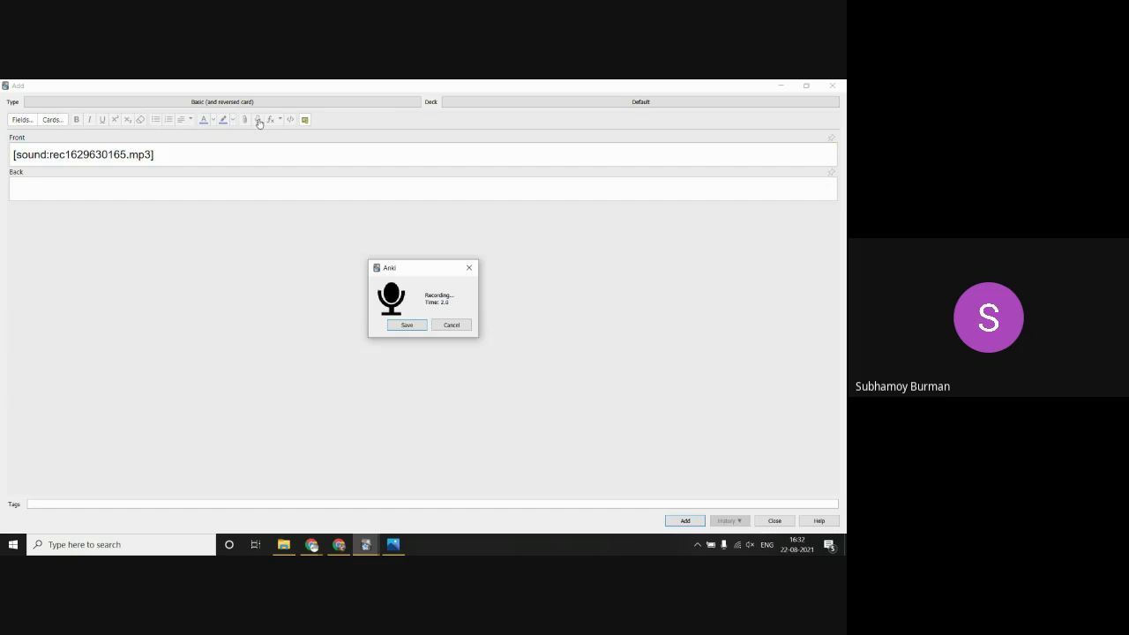
left_click(407, 324)
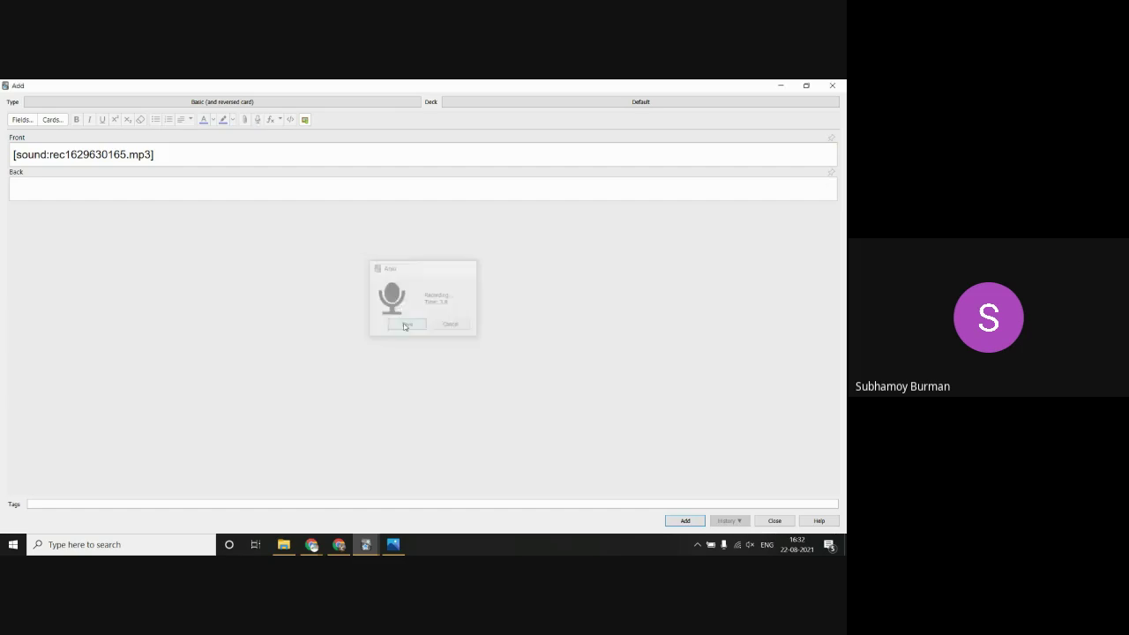
left_click(686, 521)
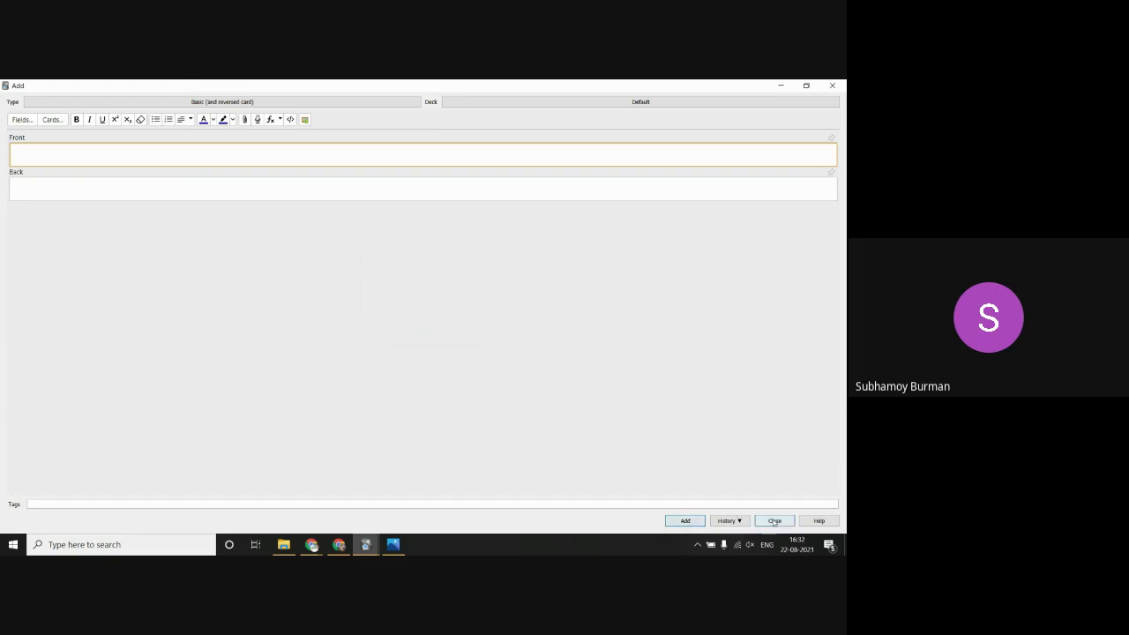
left_click(773, 521)
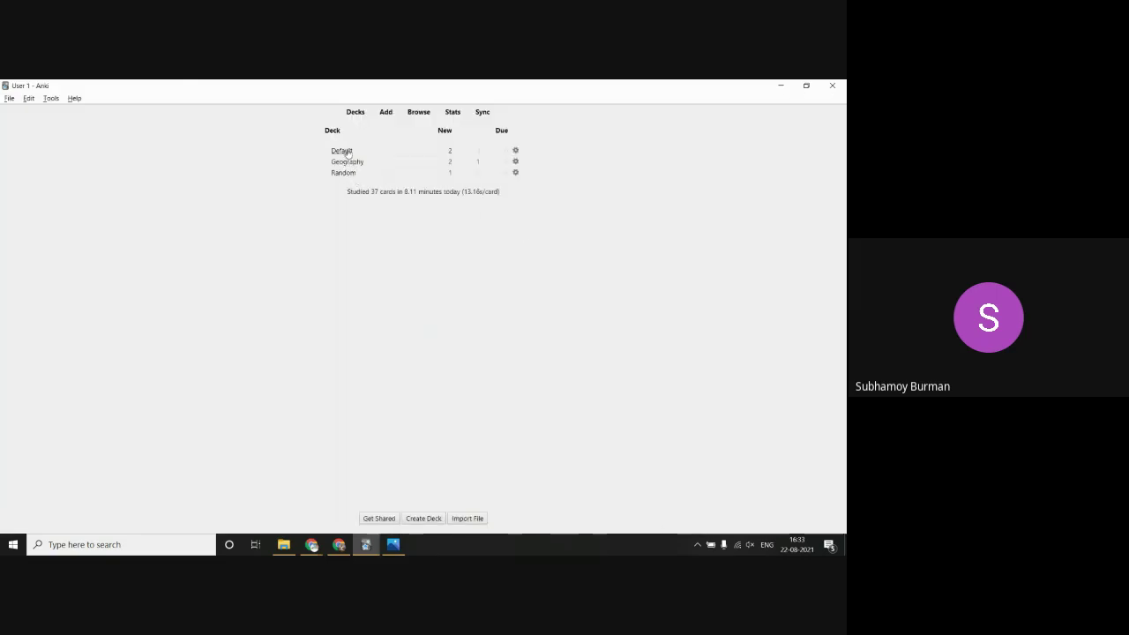
Step: Study the Default deck, play the new card's front audio and turn the sound up
left_click(342, 151)
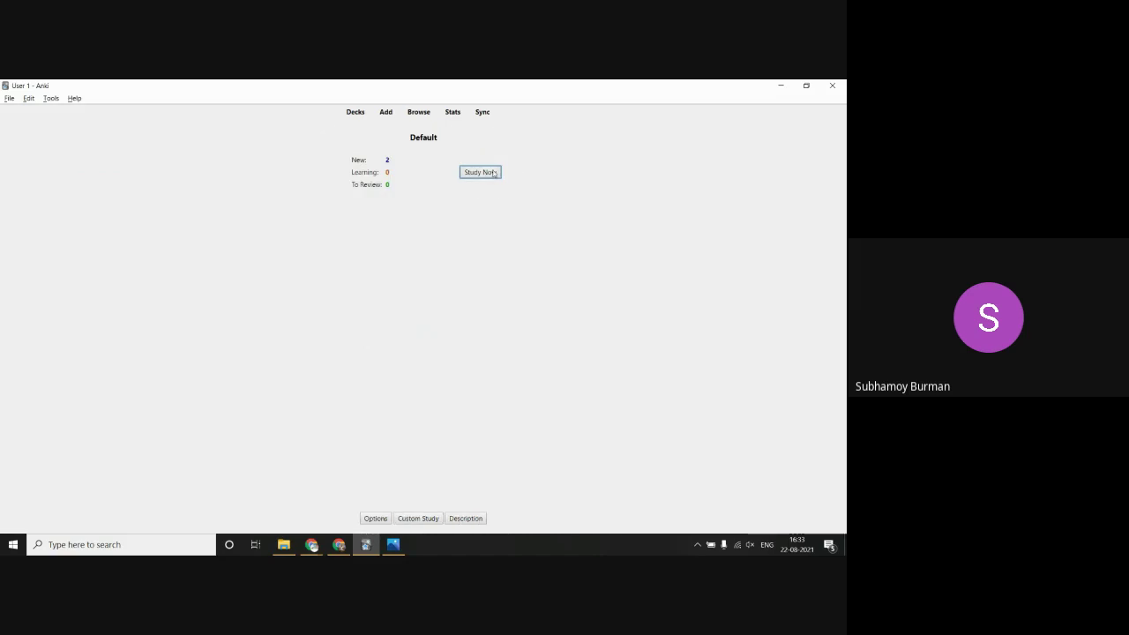
left_click(492, 173)
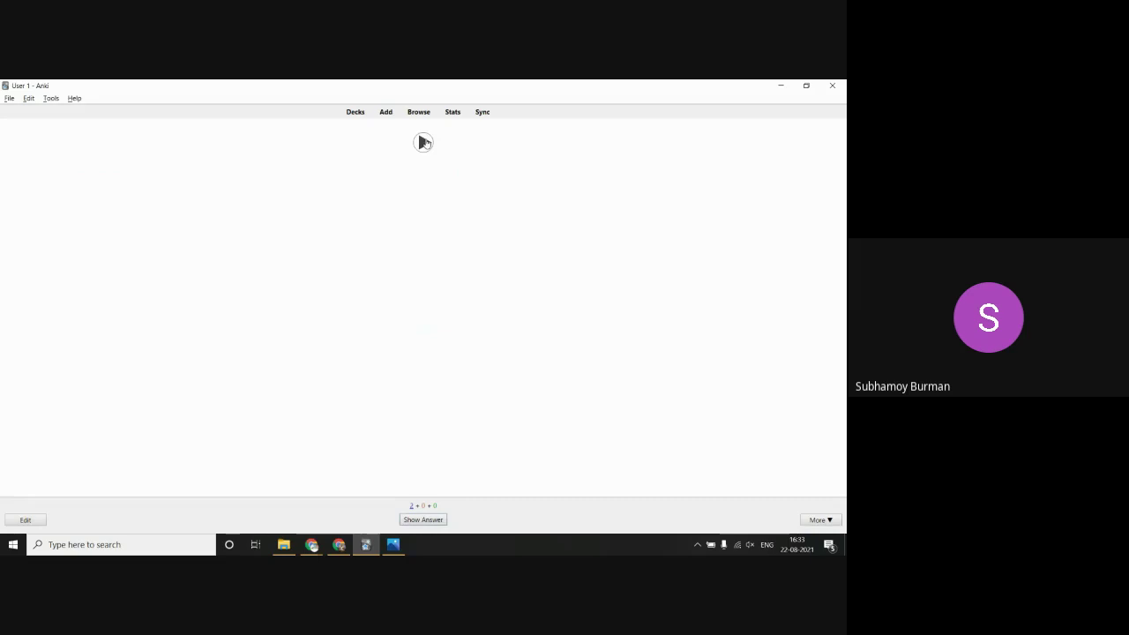
left_click(423, 143)
key("XF86AudioMute")
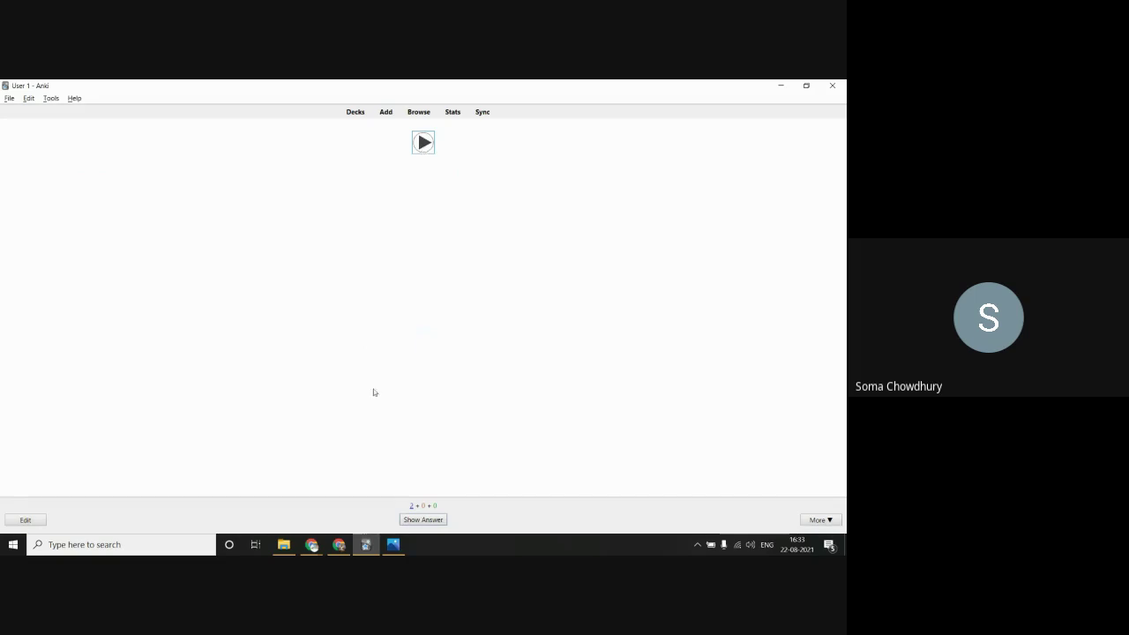
left_click(338, 544)
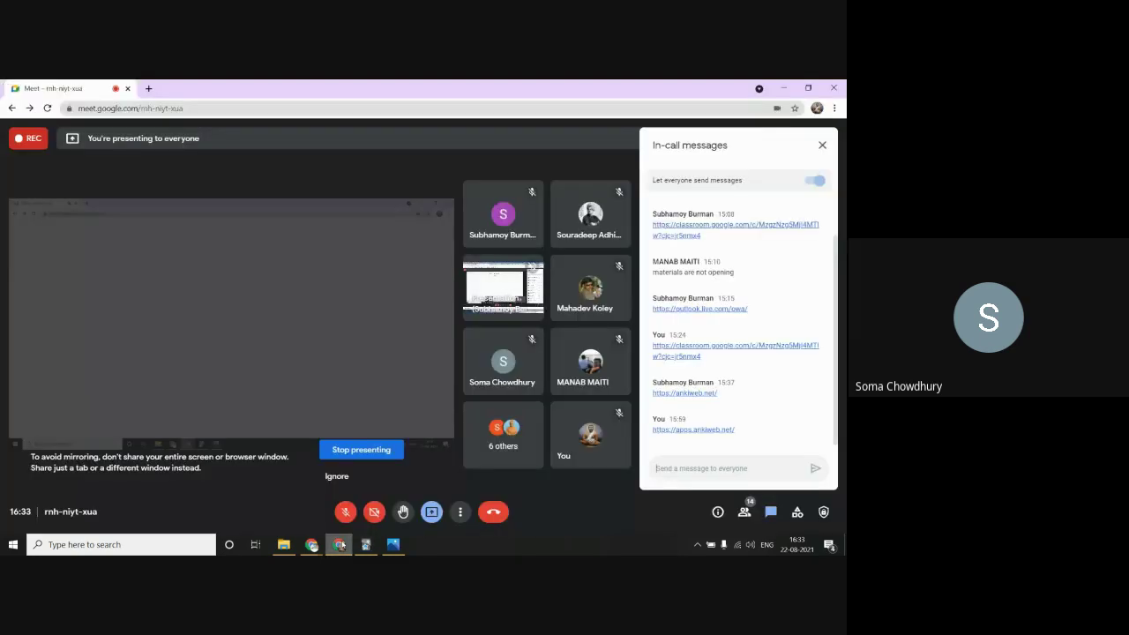
Step: Turn the Meet microphone on and return to the Anki card review
left_click(337, 518)
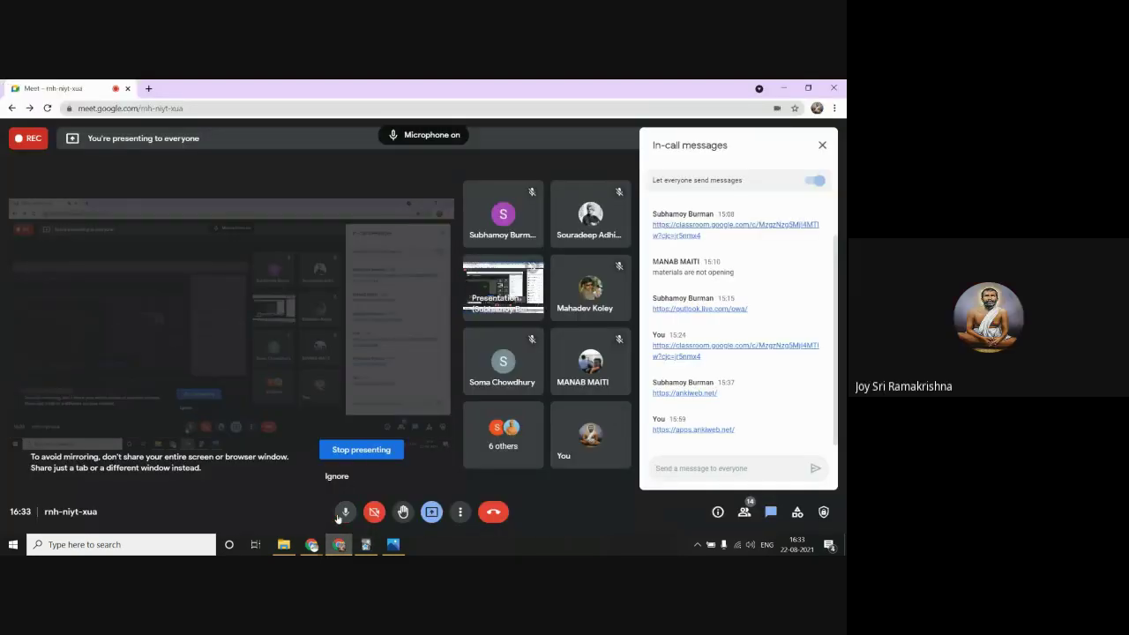
key("alt+Tab")
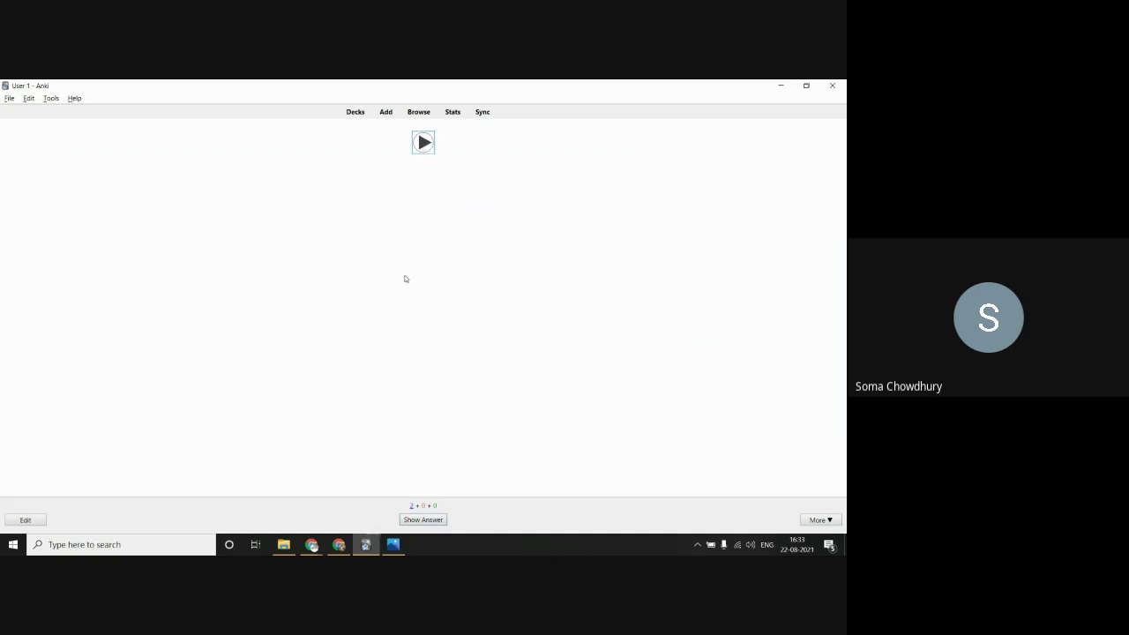
Step: Show the card's answer, revealing the back audio and ratings from <1m to 4d
left_click(422, 519)
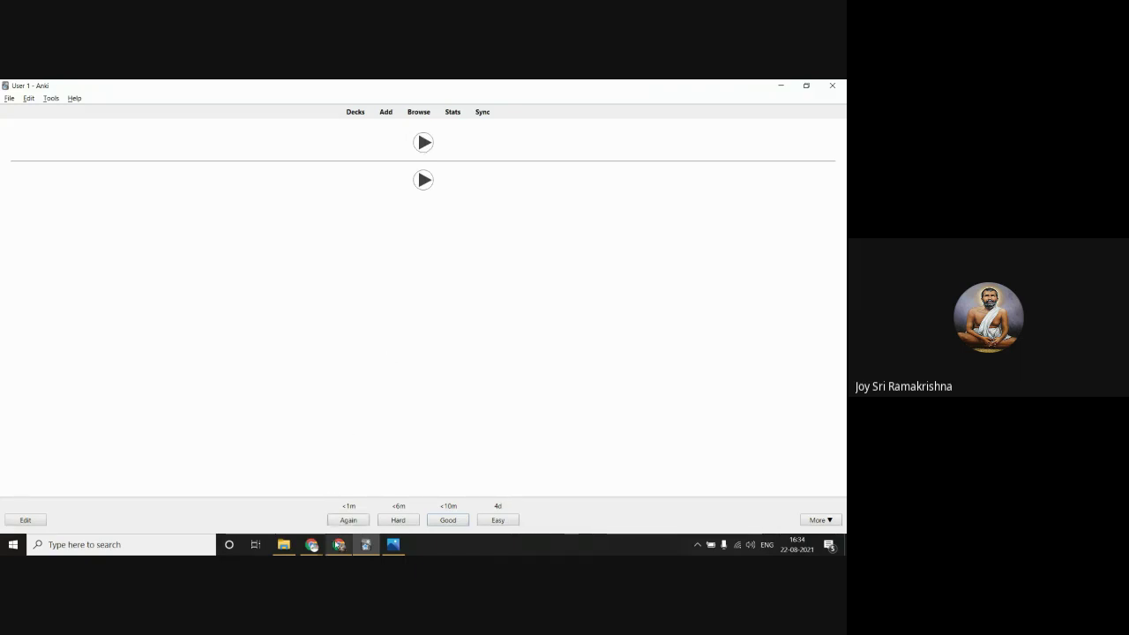
left_click(339, 544)
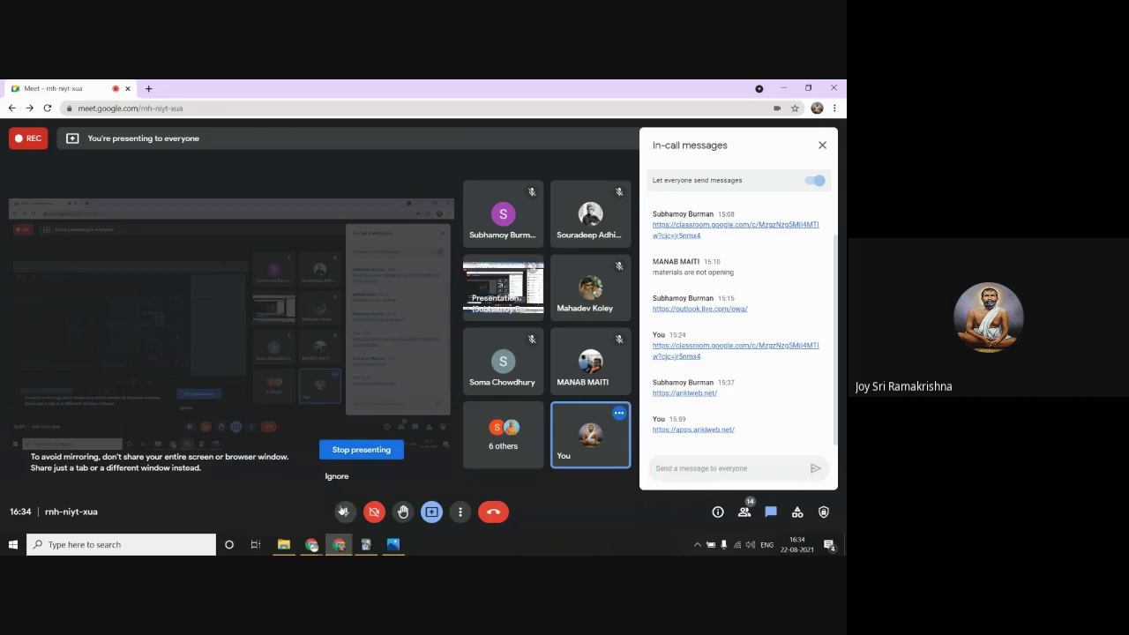
Step: Mute the Meet microphone and close the in-call messages panel
left_click(345, 511)
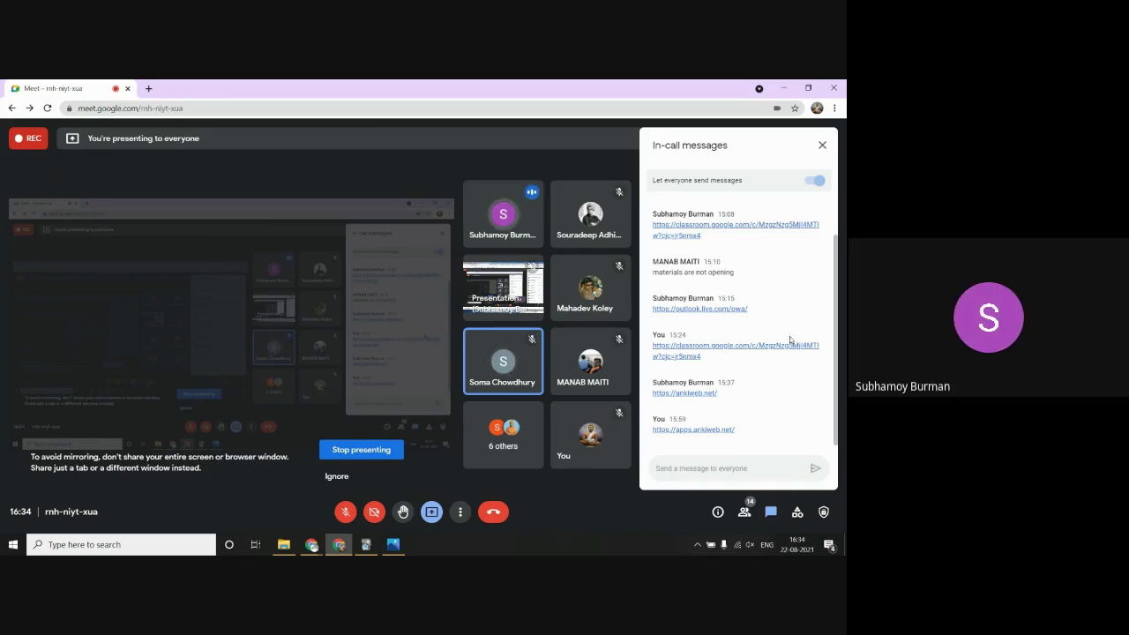
left_click(821, 145)
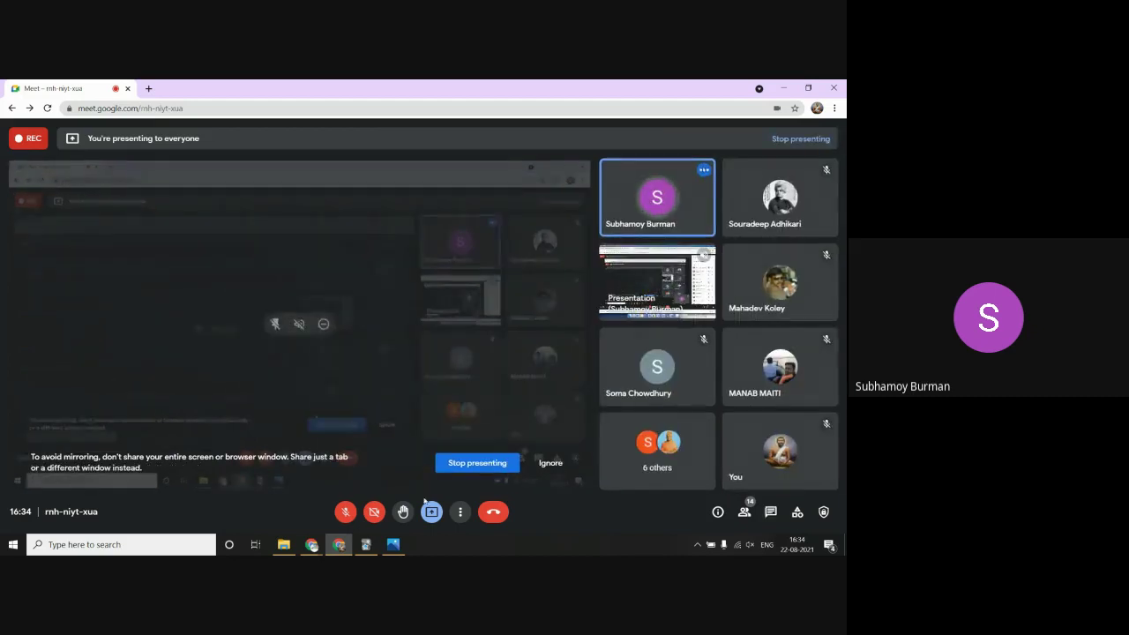
Step: Close the heart diagram in Photos and bring up Chrome's 'human anatomy' image search
left_click(393, 546)
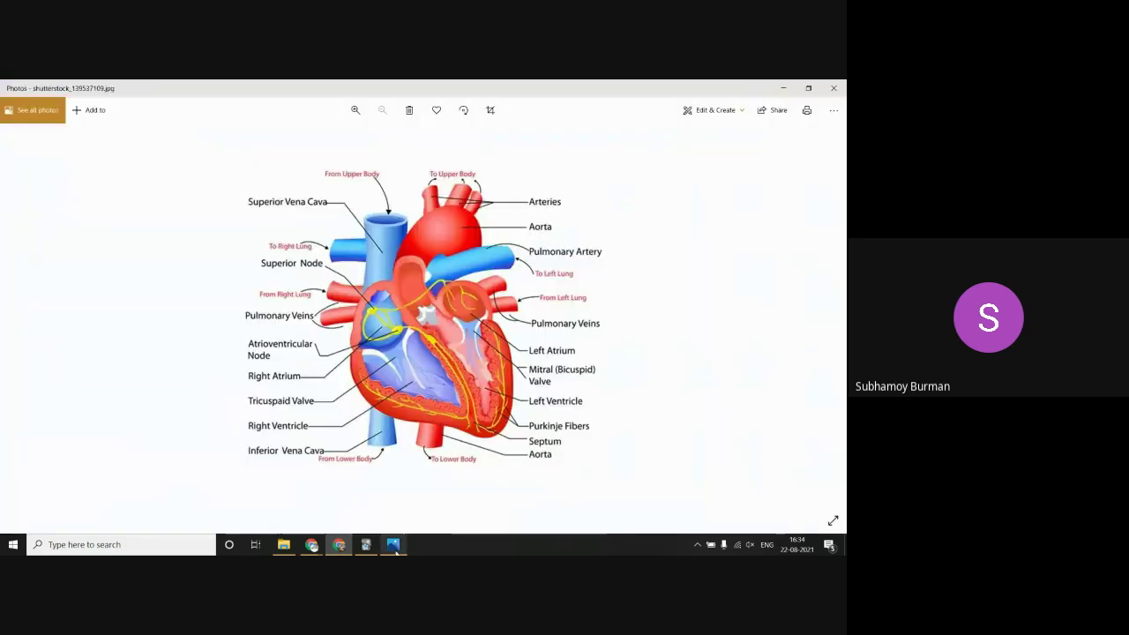
left_click(832, 89)
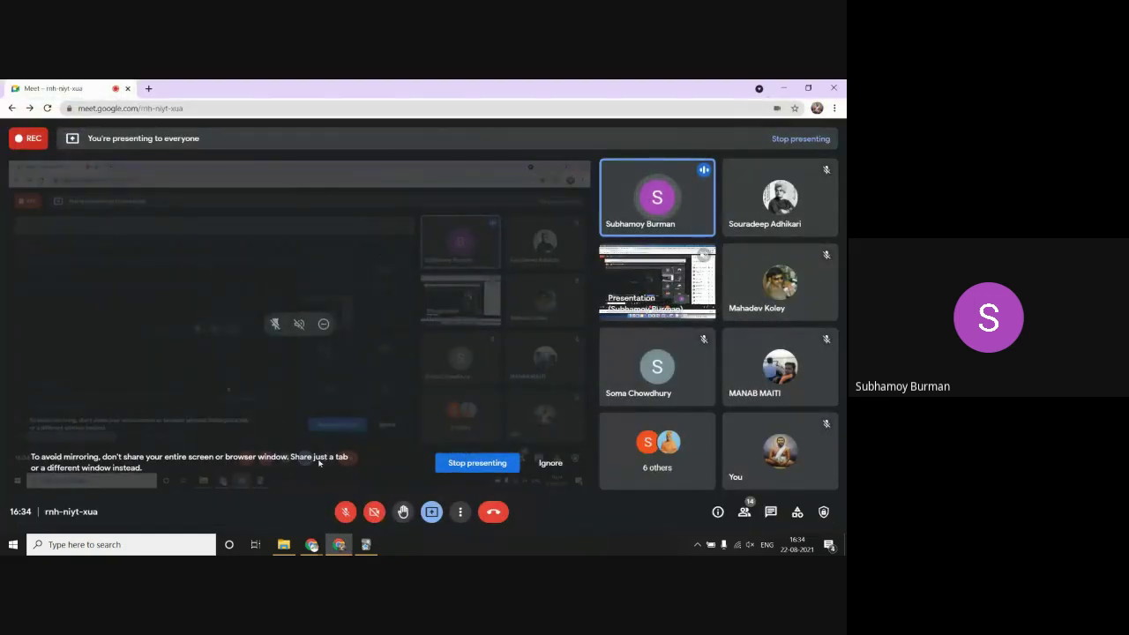
mouse_move(312, 544)
left_click(251, 498)
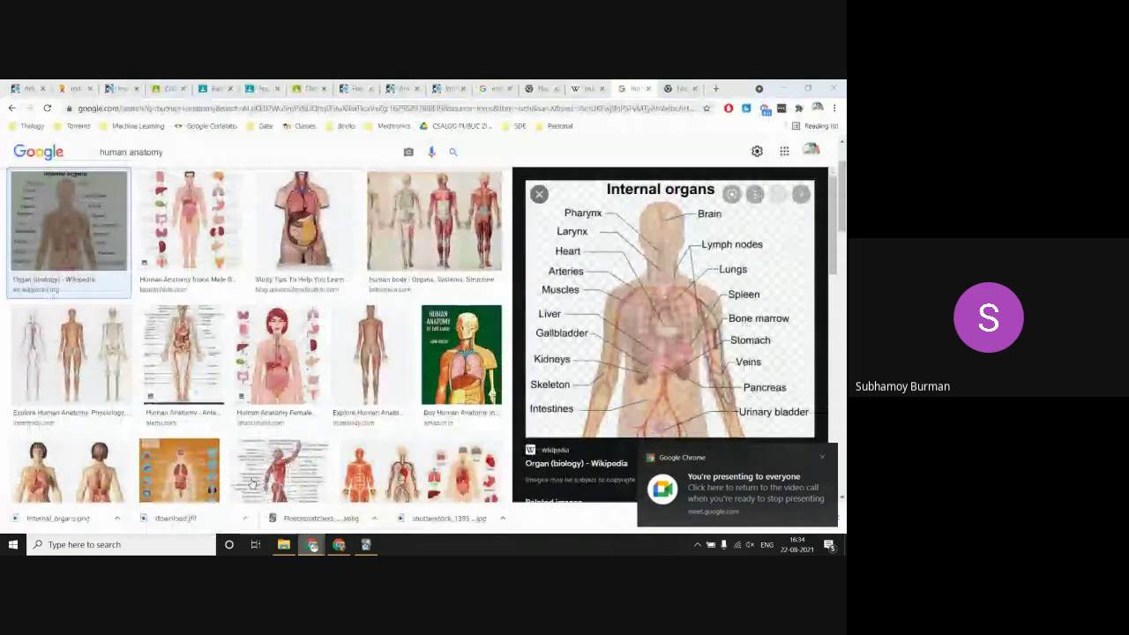